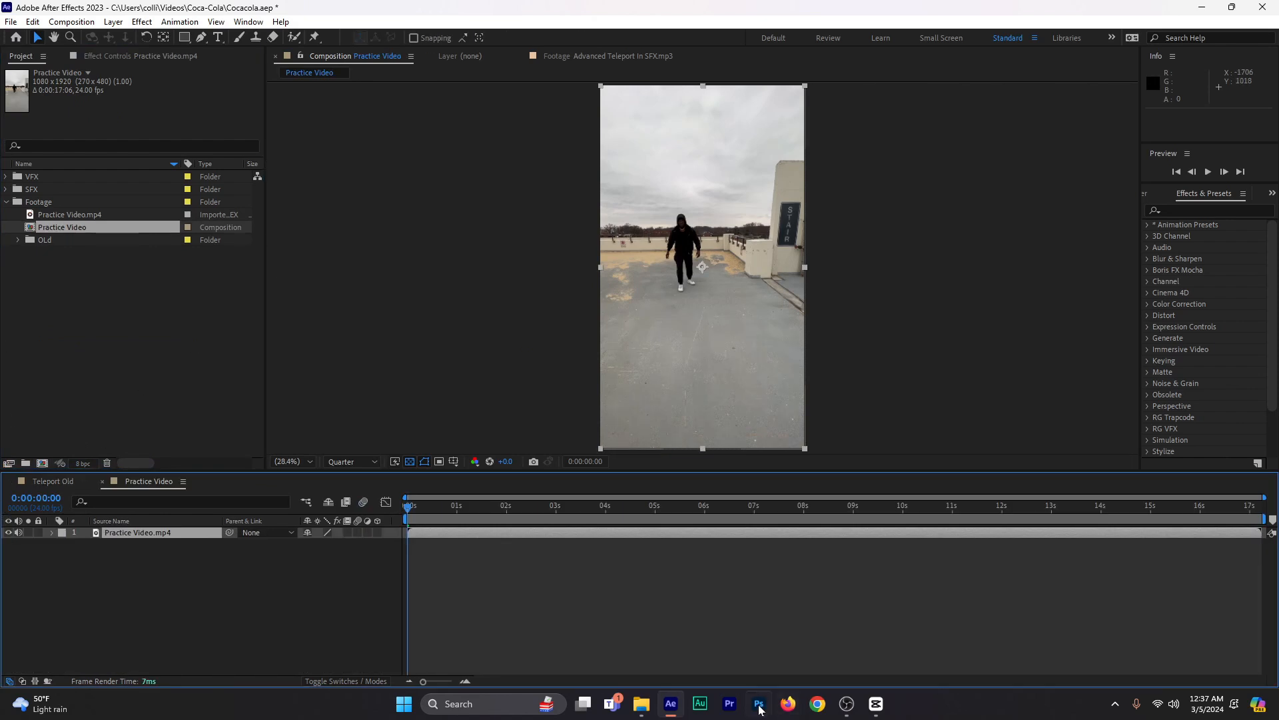
# - Set the composition preview resolution to Full for a sharp view of the person in the footage
pyautogui.moveTo(408, 512); pyautogui.dragTo(442, 517)
pyautogui.scroll(2, 693, 307)
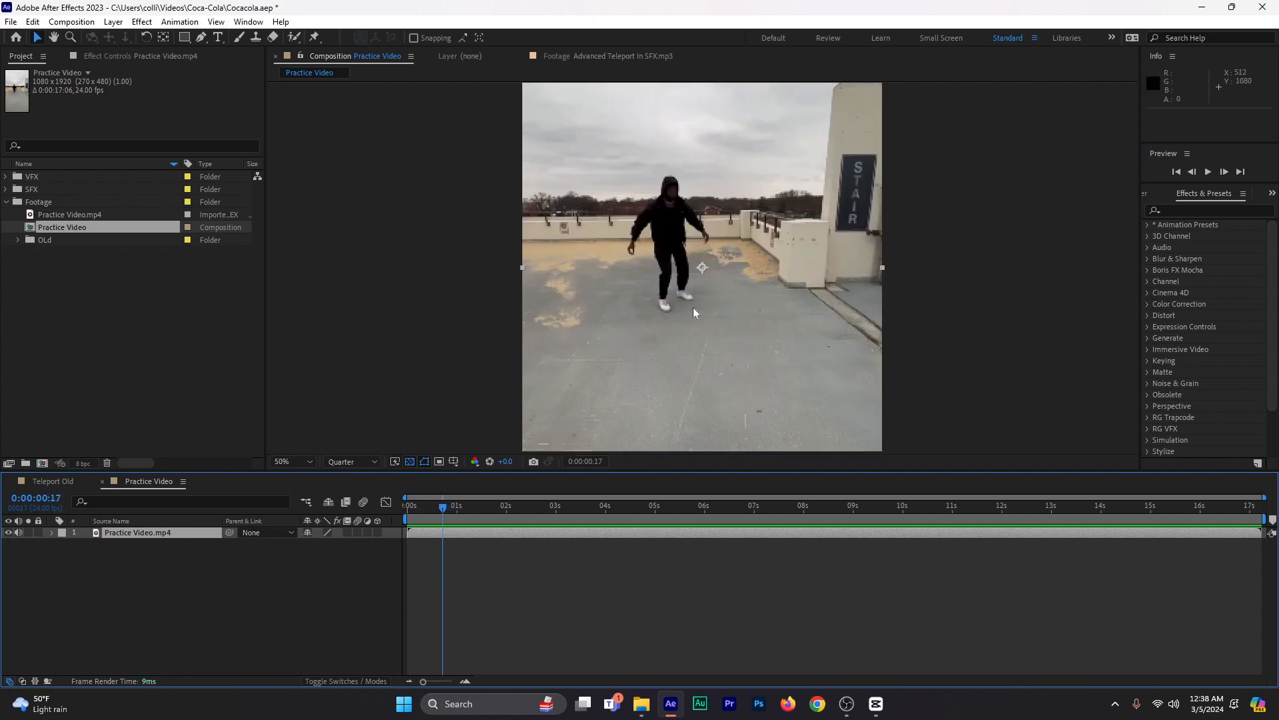
pyautogui.scroll(2, 690, 312)
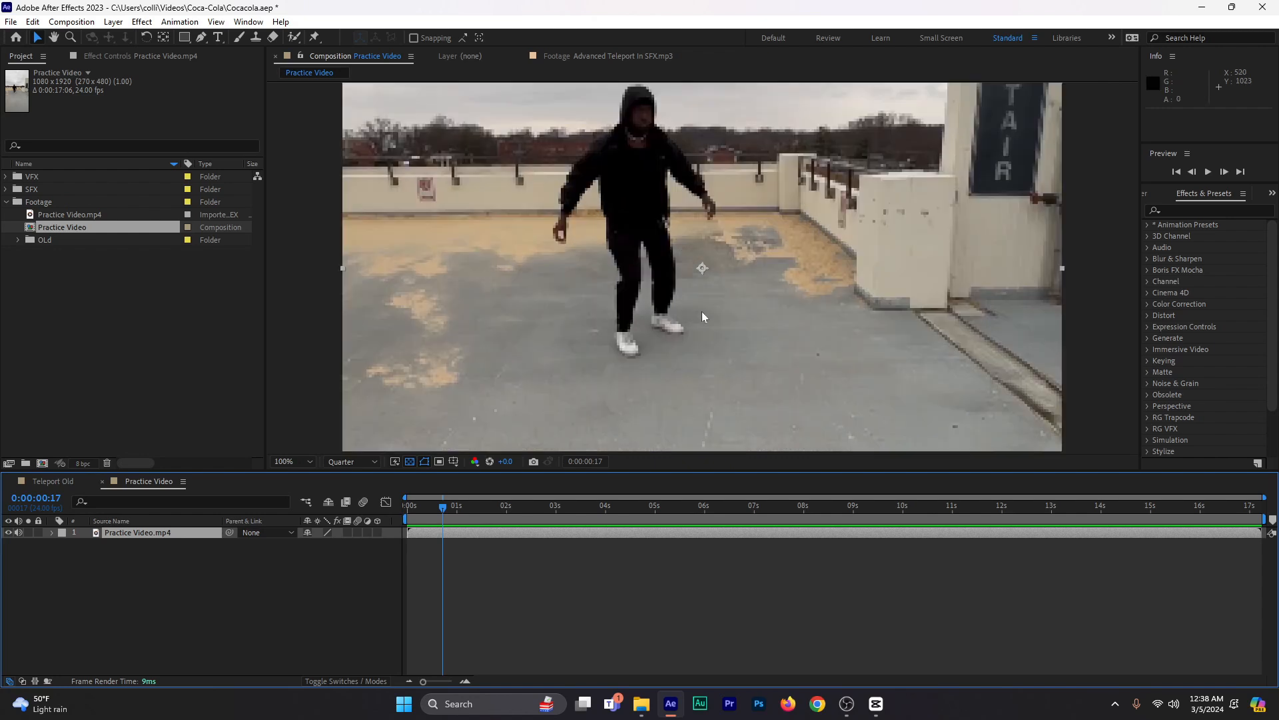
pyautogui.click(367, 463)
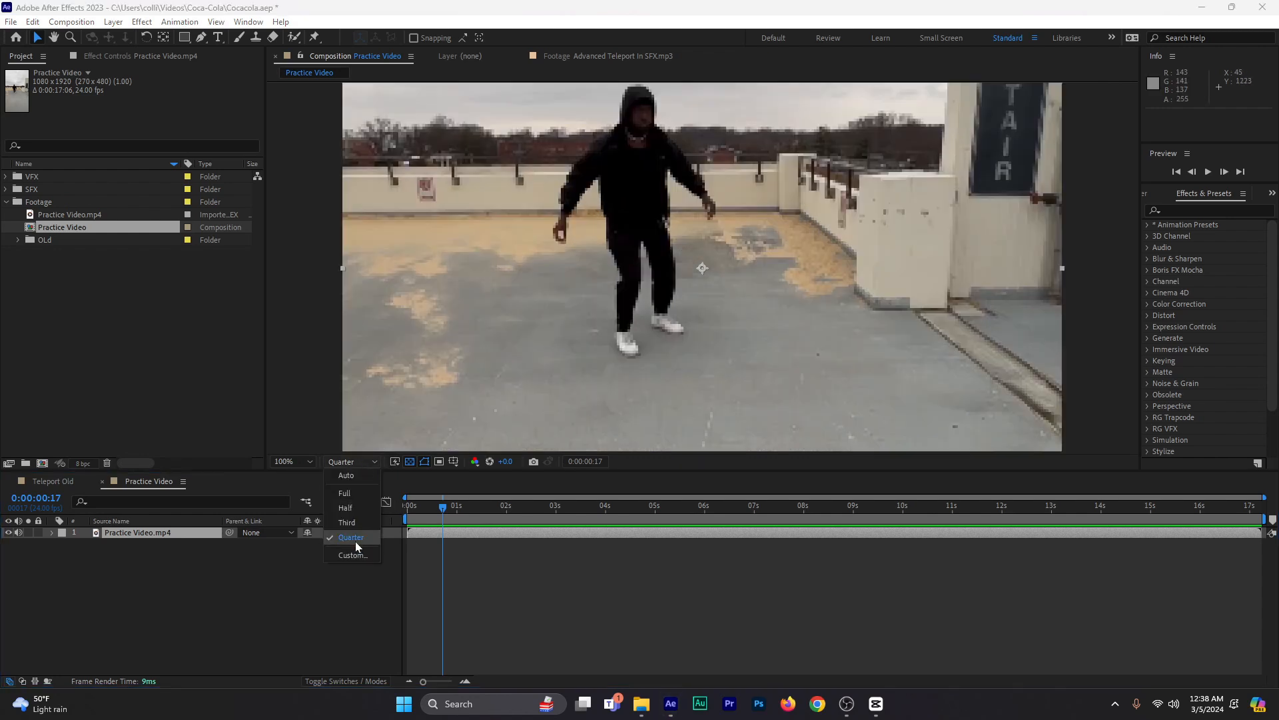
pyautogui.click(354, 496)
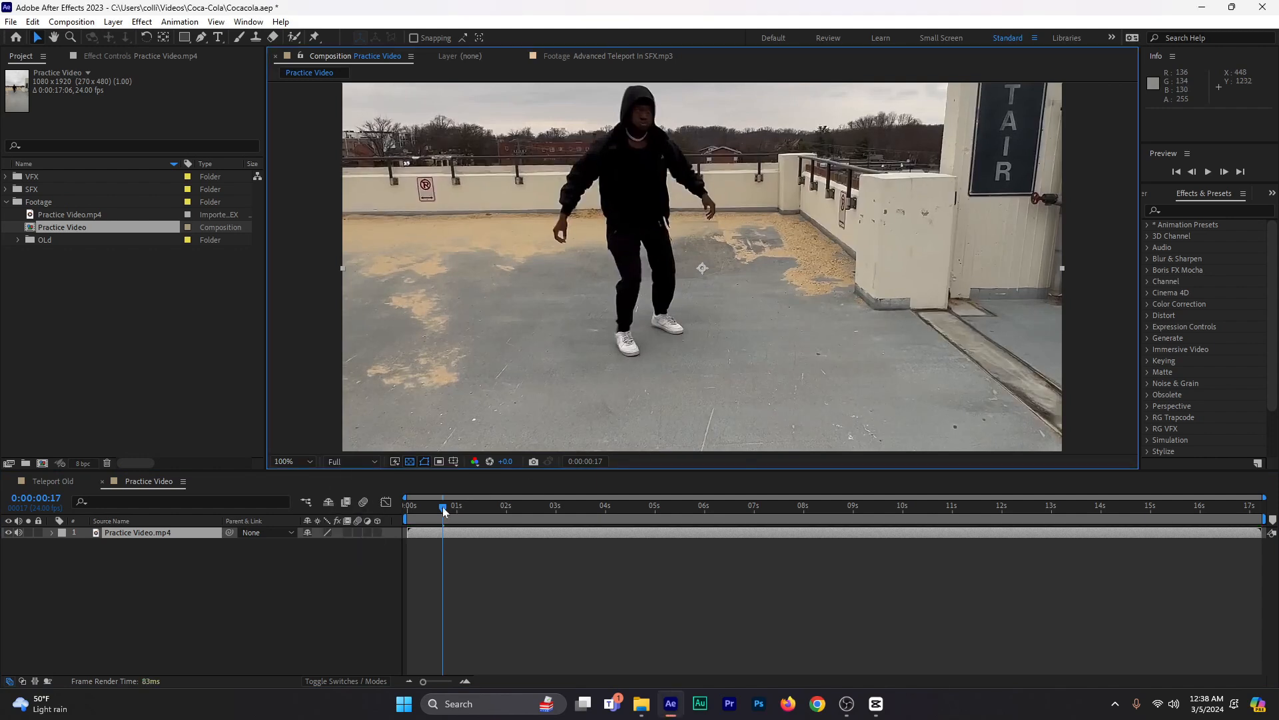
# - Split the Practice Video.mp4 layer twice at 0:00:00:18 to get two stacked copies of the later section
pyautogui.moveTo(441, 512); pyautogui.dragTo(444, 515)
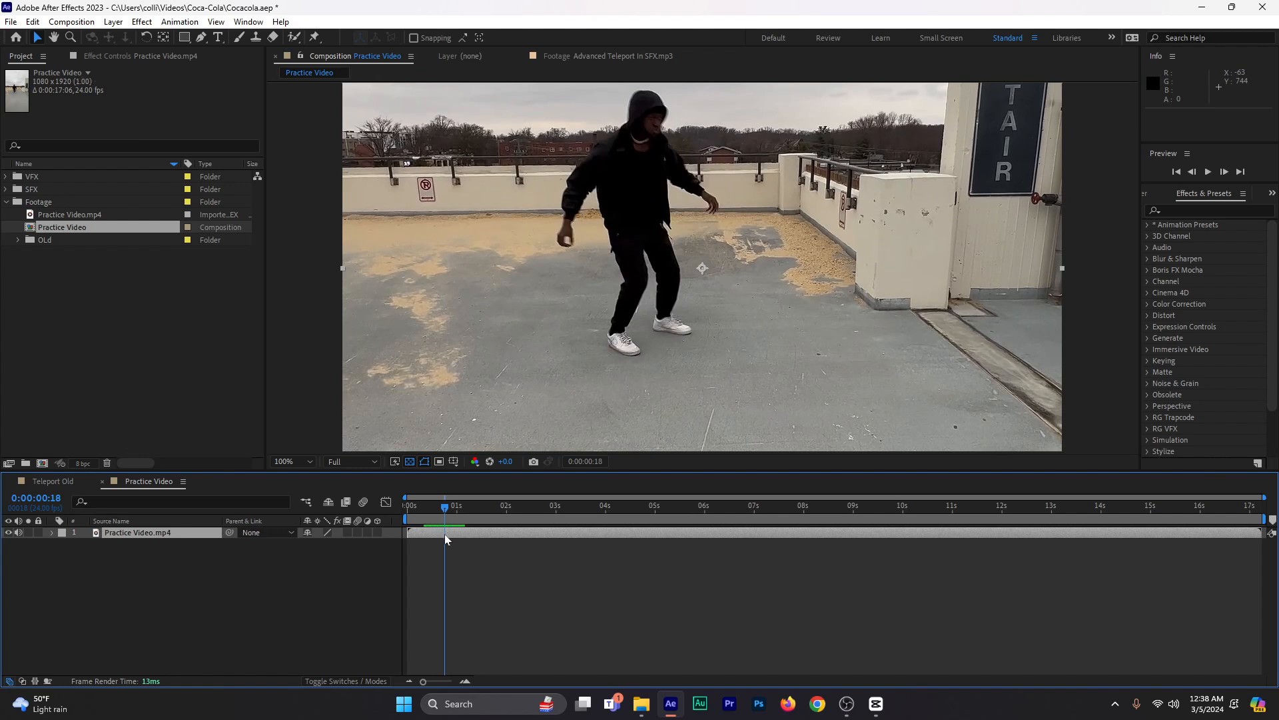
pyautogui.hotkey('ctrl', 'shift', 'd')
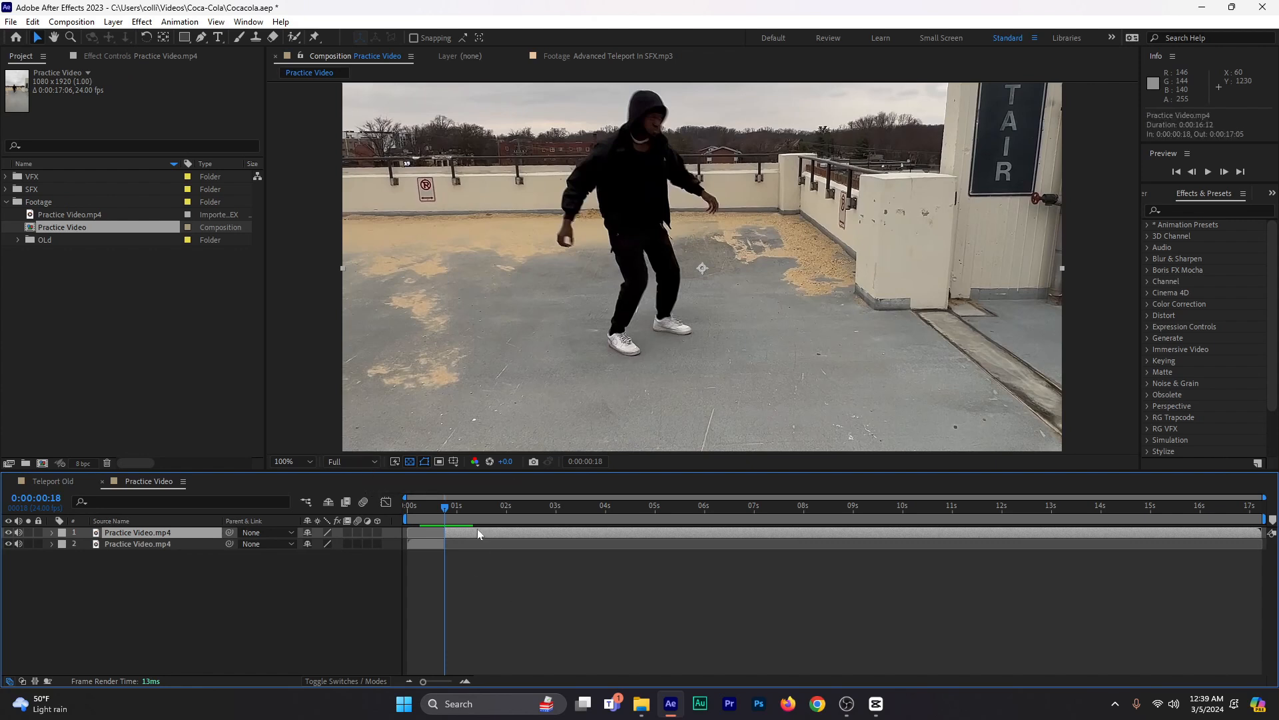
pyautogui.hotkey('ctrl', 'shift', 'd')
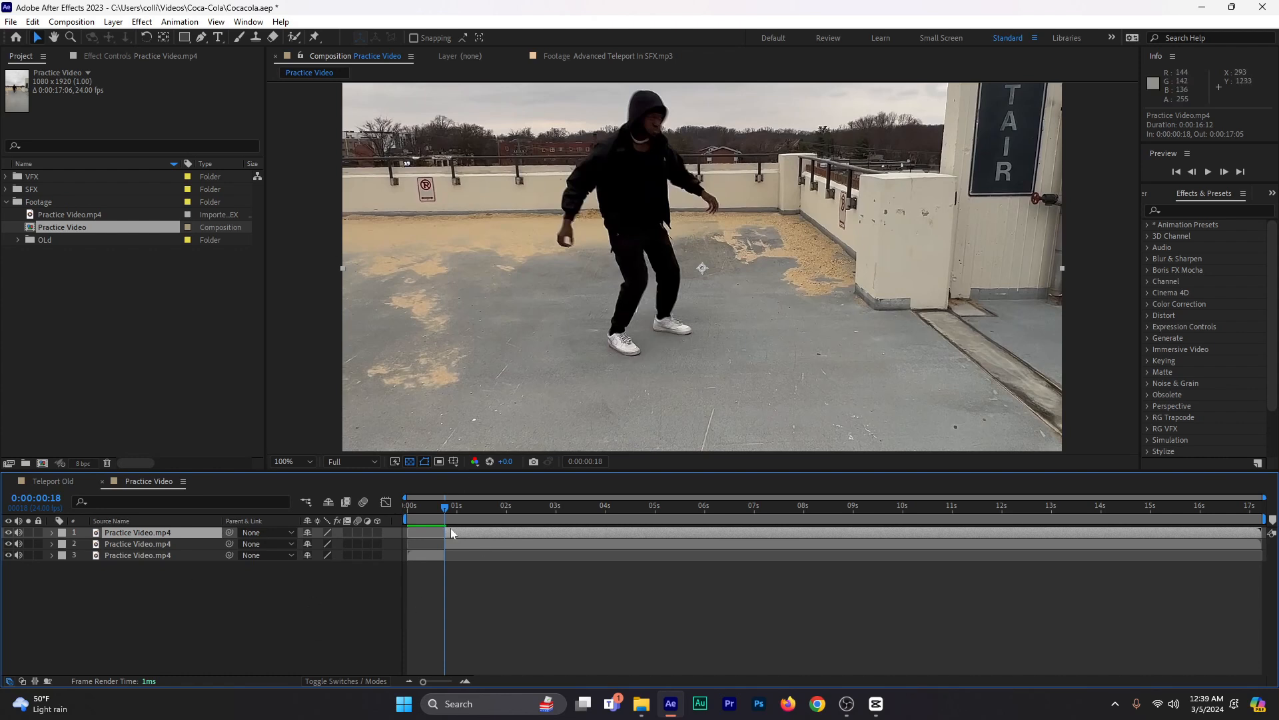
# - Rename the top layer "Frozen Layer" and give it a Yellow label
pyautogui.rightClick(162, 533)
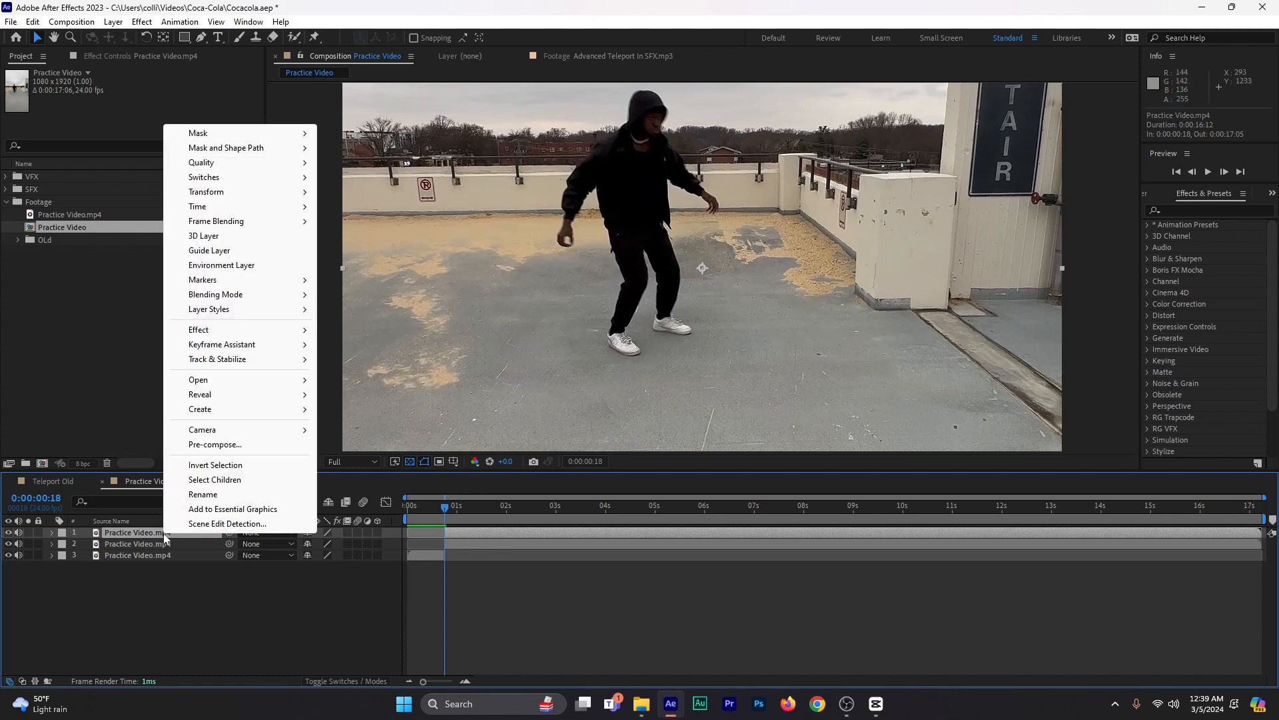
pyautogui.click(220, 493)
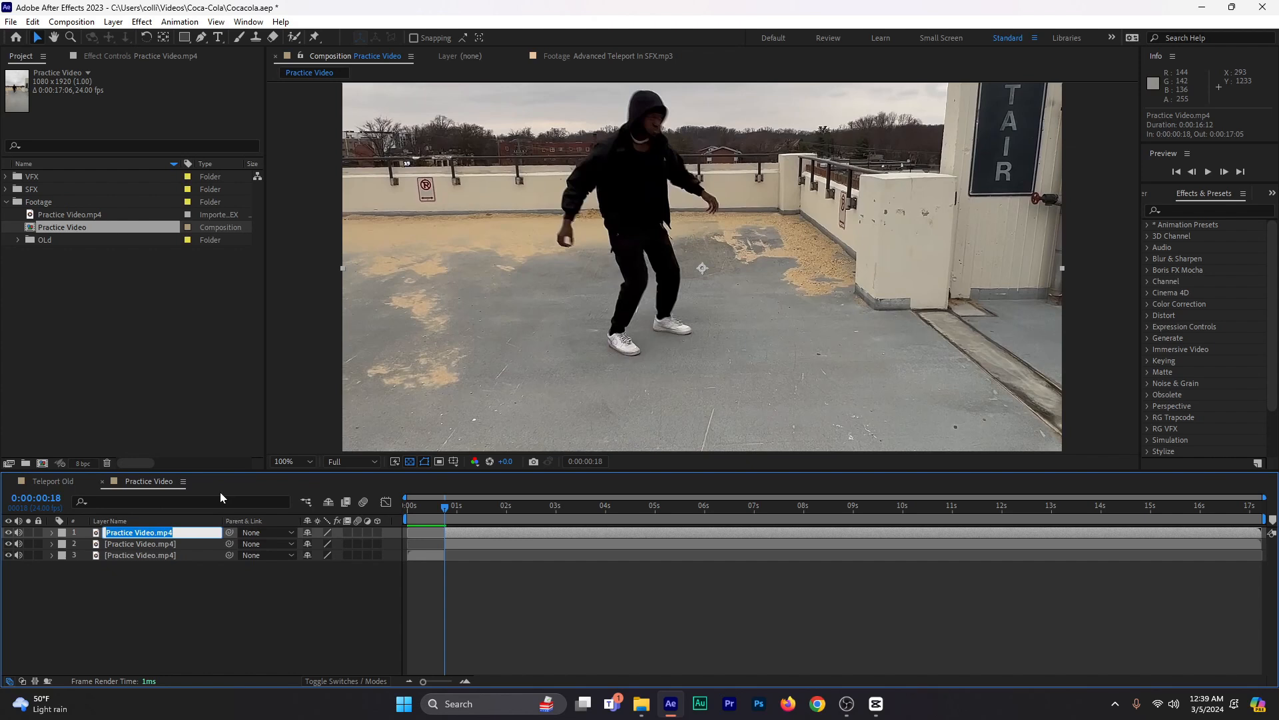
pyautogui.write('For')
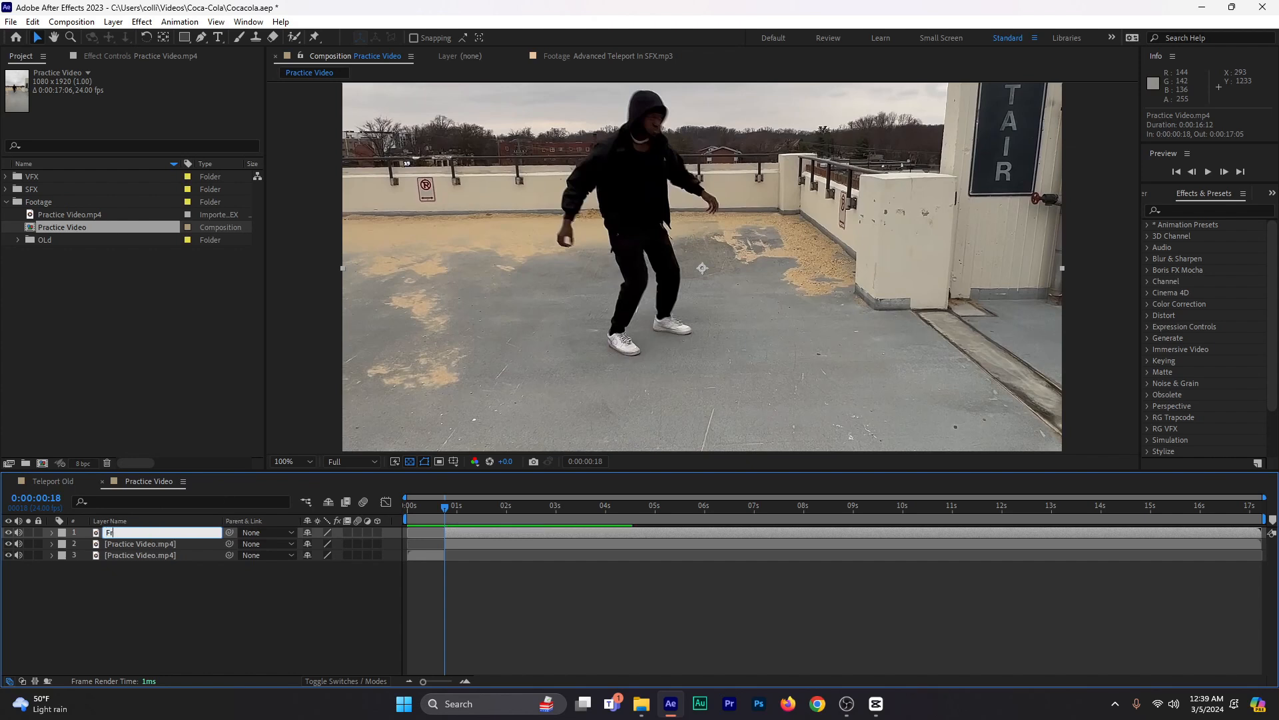
pyautogui.write('zen La')
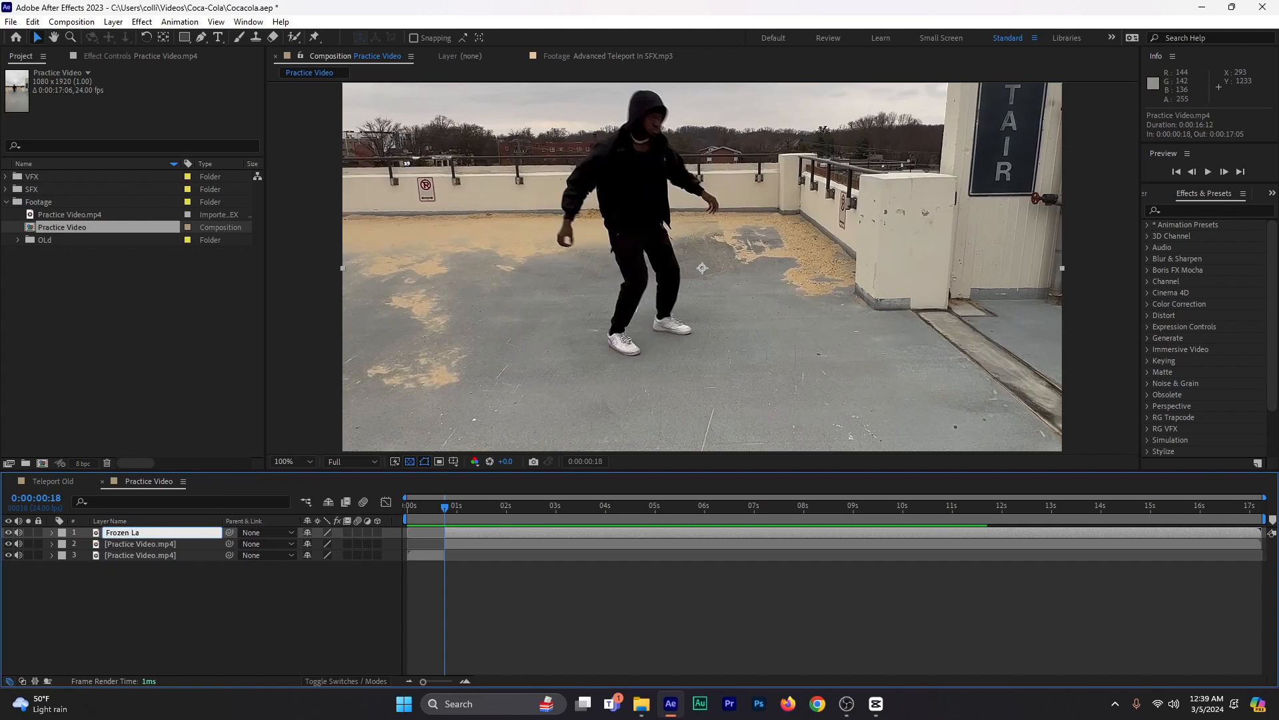
pyautogui.write('t')
pyautogui.write('er')
pyautogui.press('Return')
pyautogui.click(62, 532)
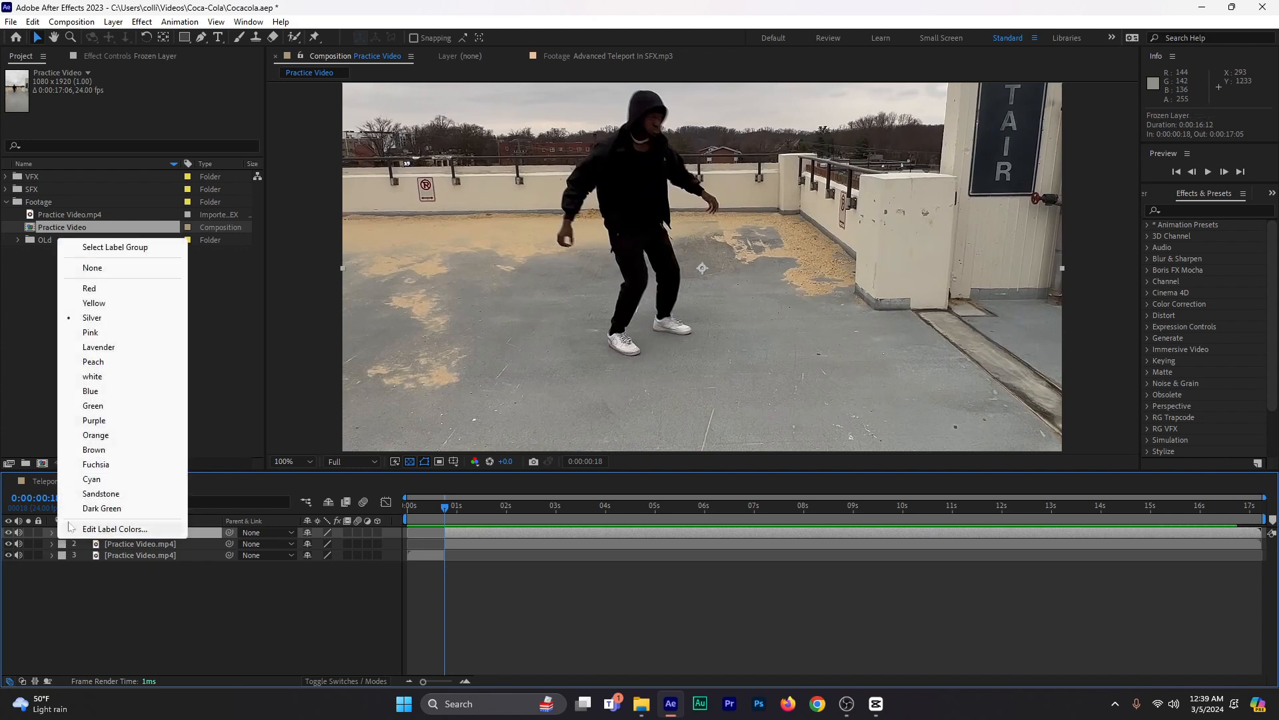
pyautogui.click(94, 303)
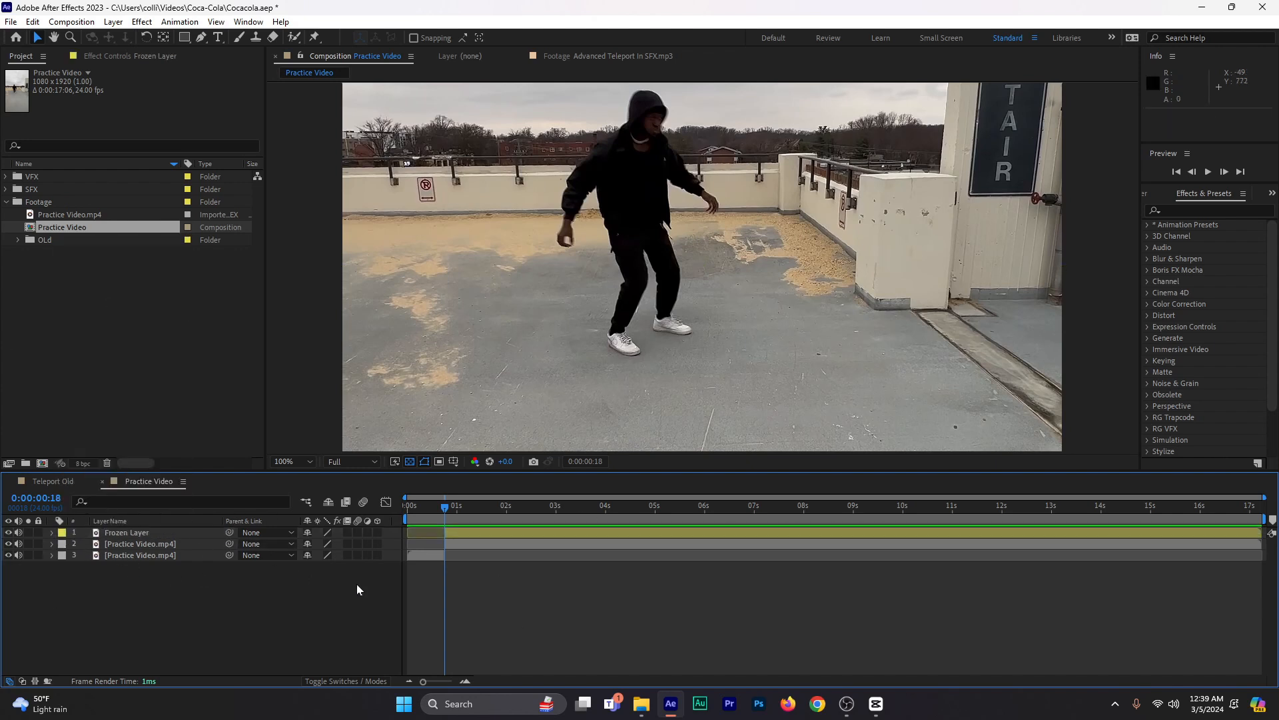
# - Apply Freeze Frame to the Frozen Layer at 0:00:00:18 and trim its end to 0:00:01:01
pyautogui.click(471, 531)
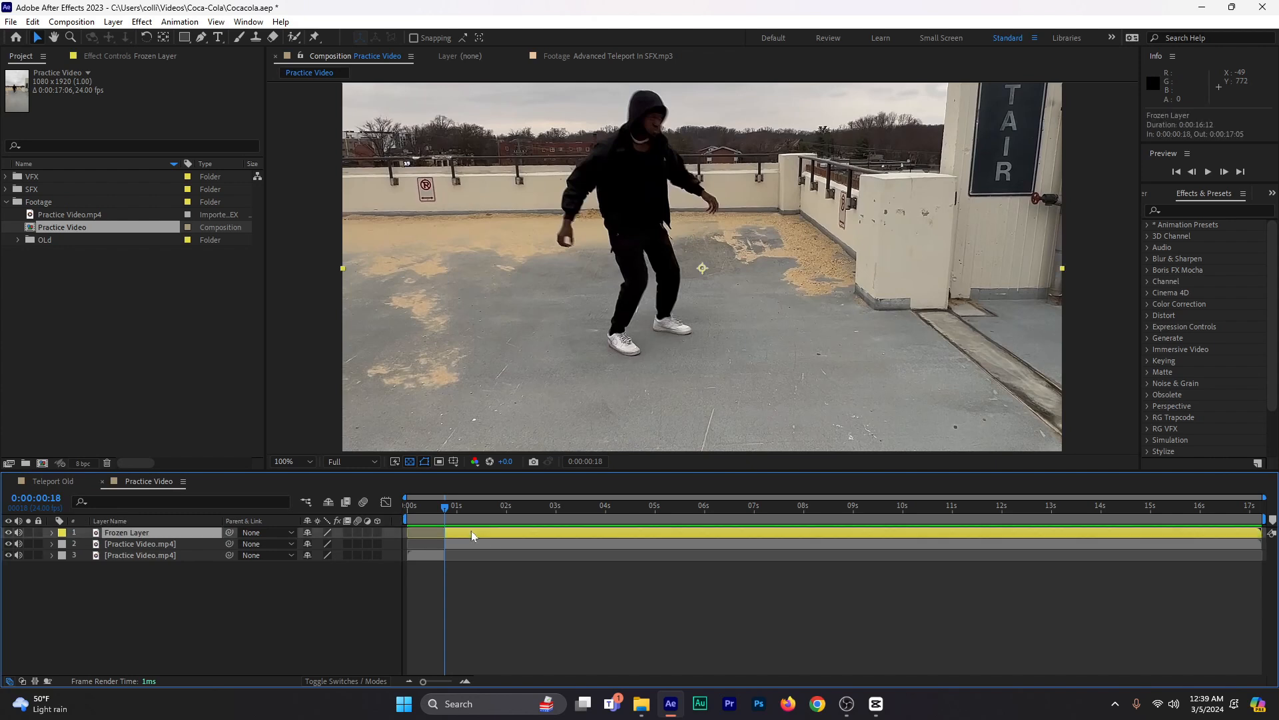
pyautogui.rightClick(459, 533)
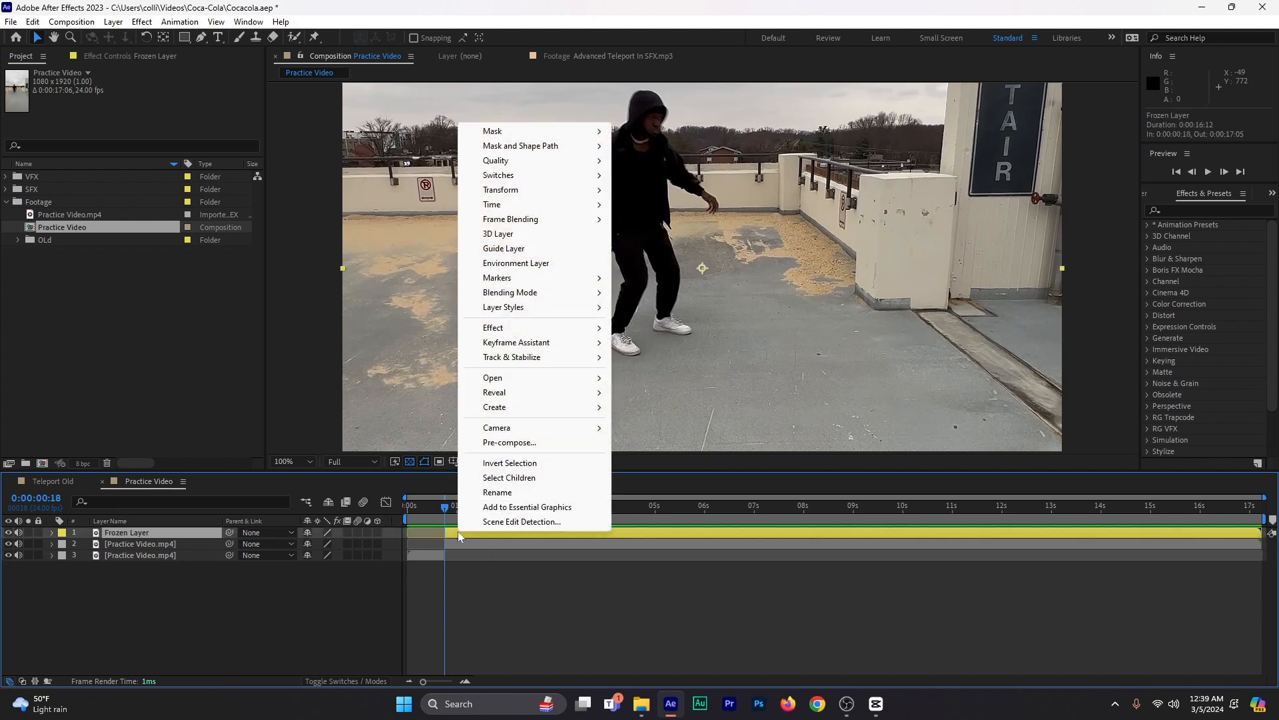
pyautogui.moveTo(502, 203)
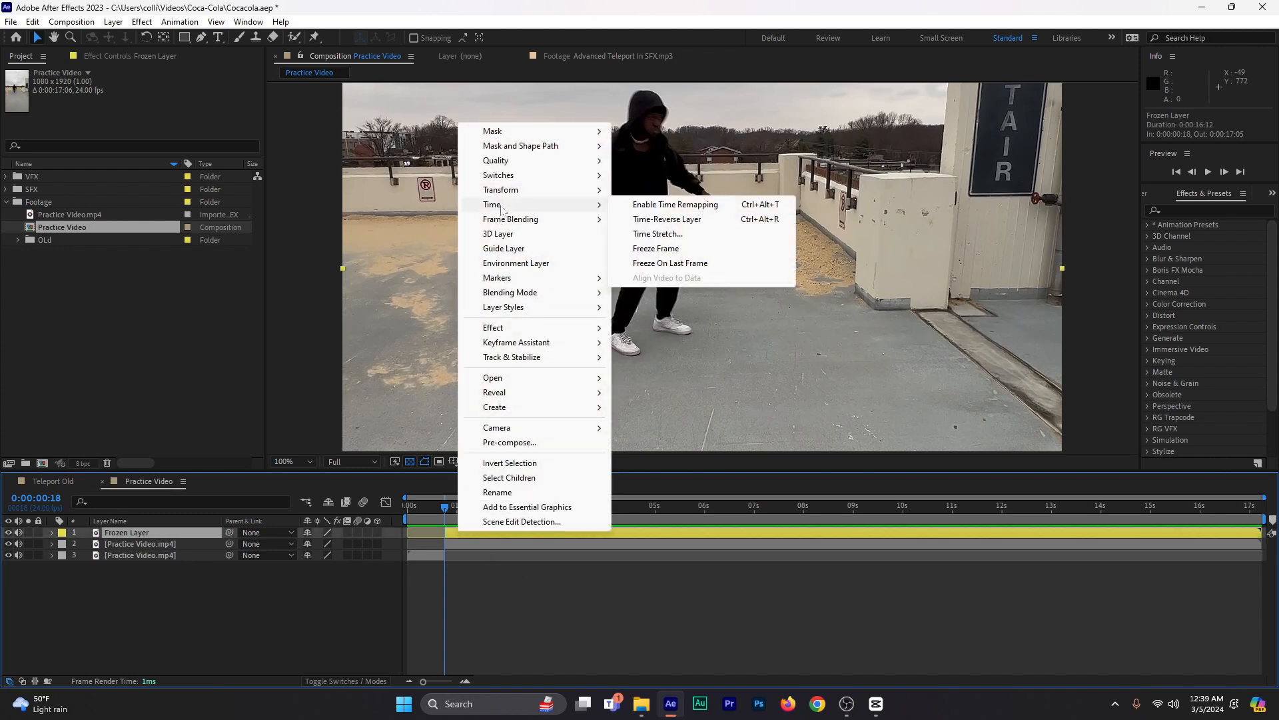
pyautogui.click(710, 252)
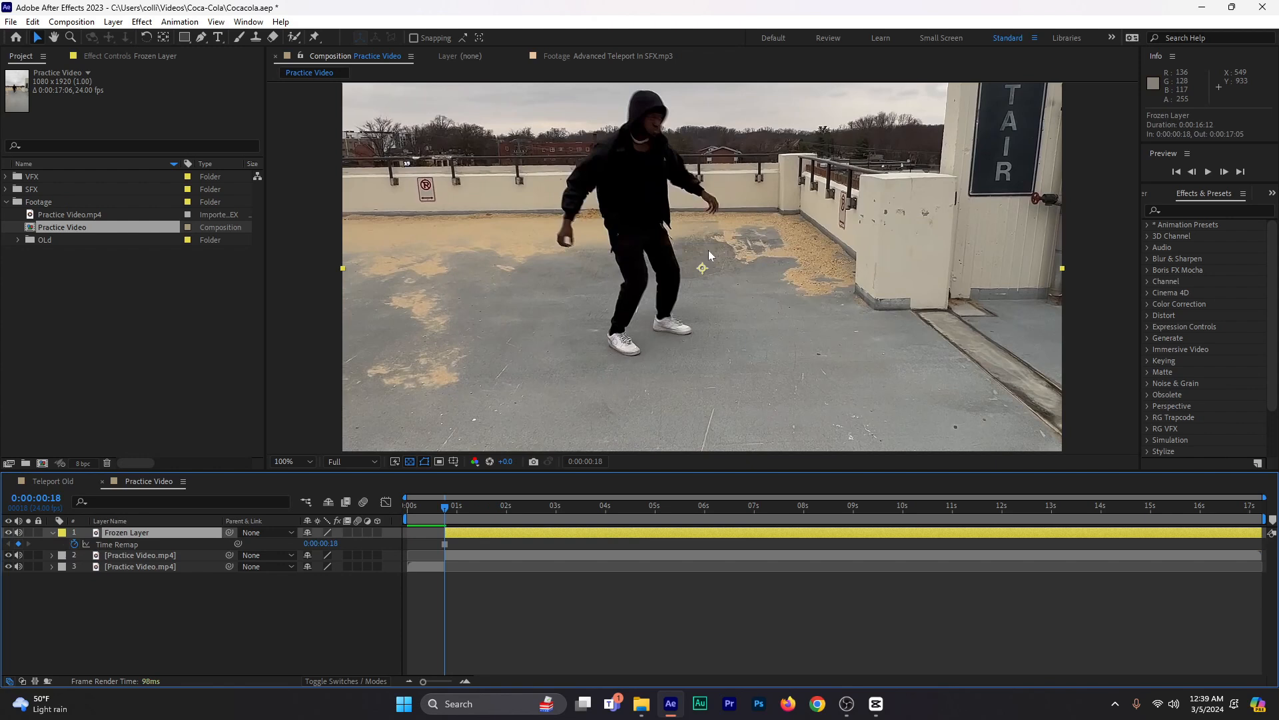
pyautogui.moveTo(1264, 535); pyautogui.dragTo(463, 574)
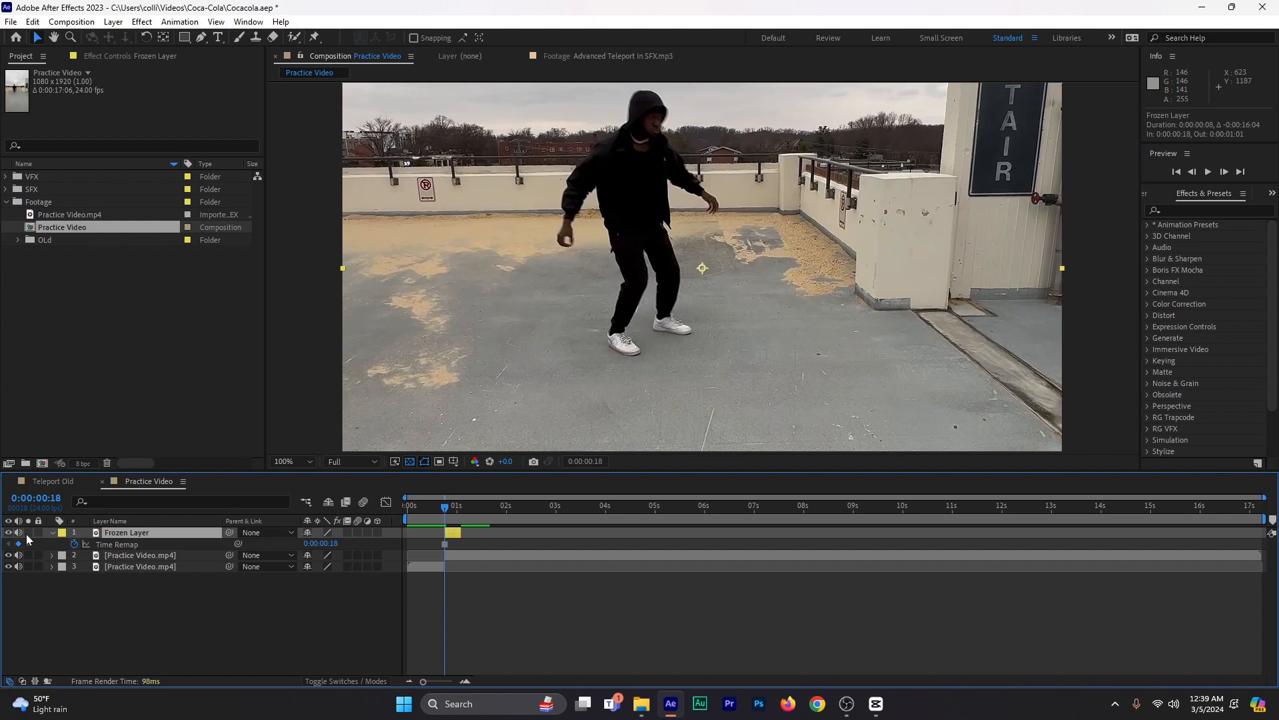
# - Hide the Frozen Layer, and split the clip beneath it at 0:00:05:16 where the roof is empty, deleting the earlier piece
pyautogui.click(8, 532)
pyautogui.moveTo(443, 508); pyautogui.dragTo(689, 530)
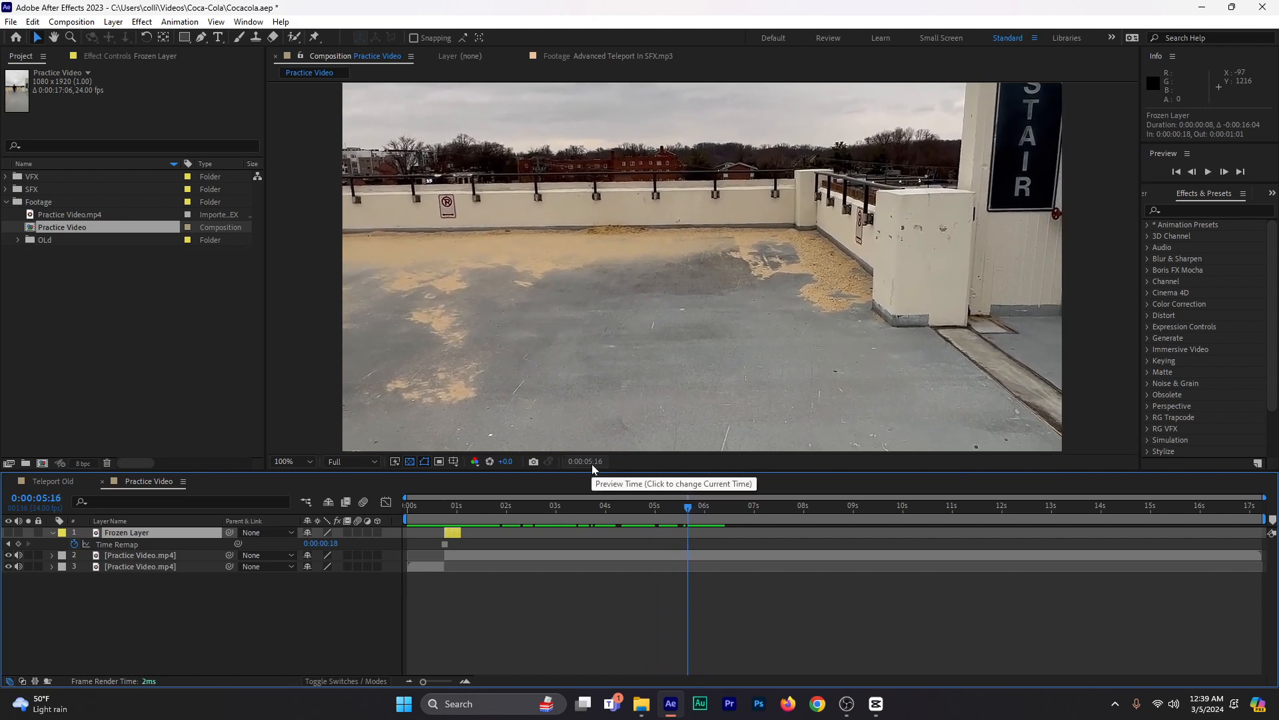
pyautogui.click(692, 556)
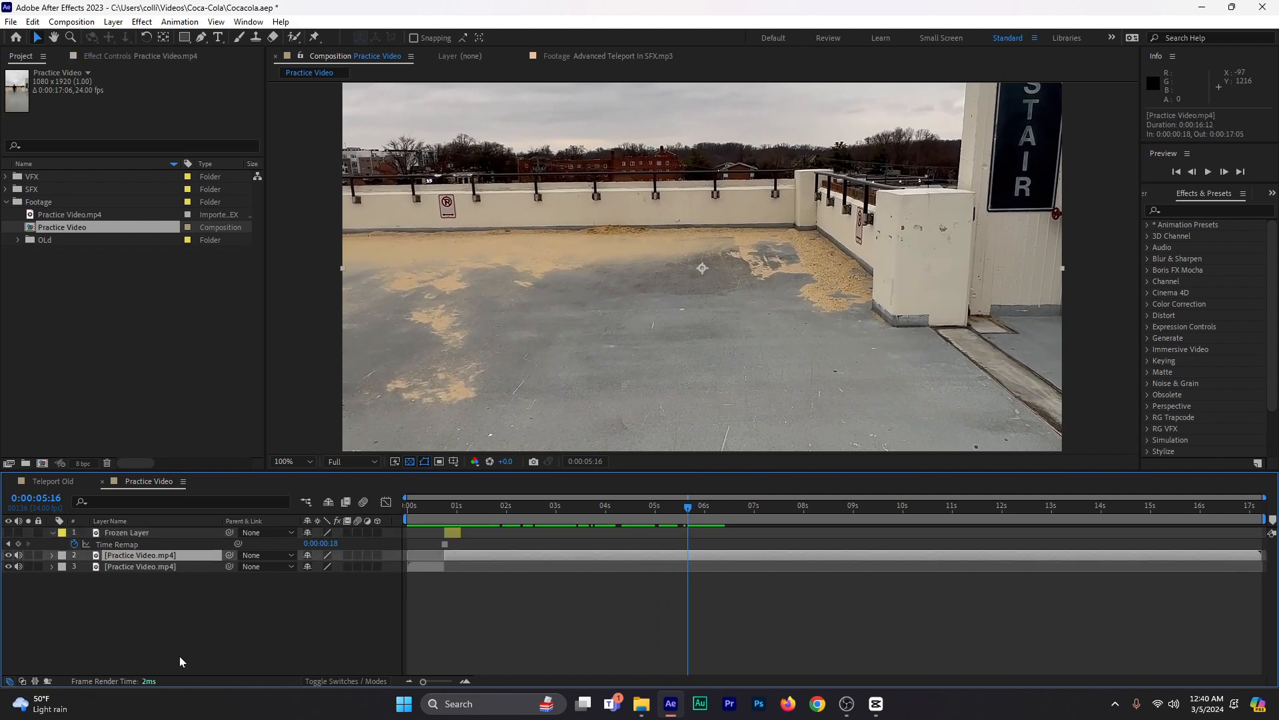
pyautogui.hotkey('ctrl', 'shift', 'd')
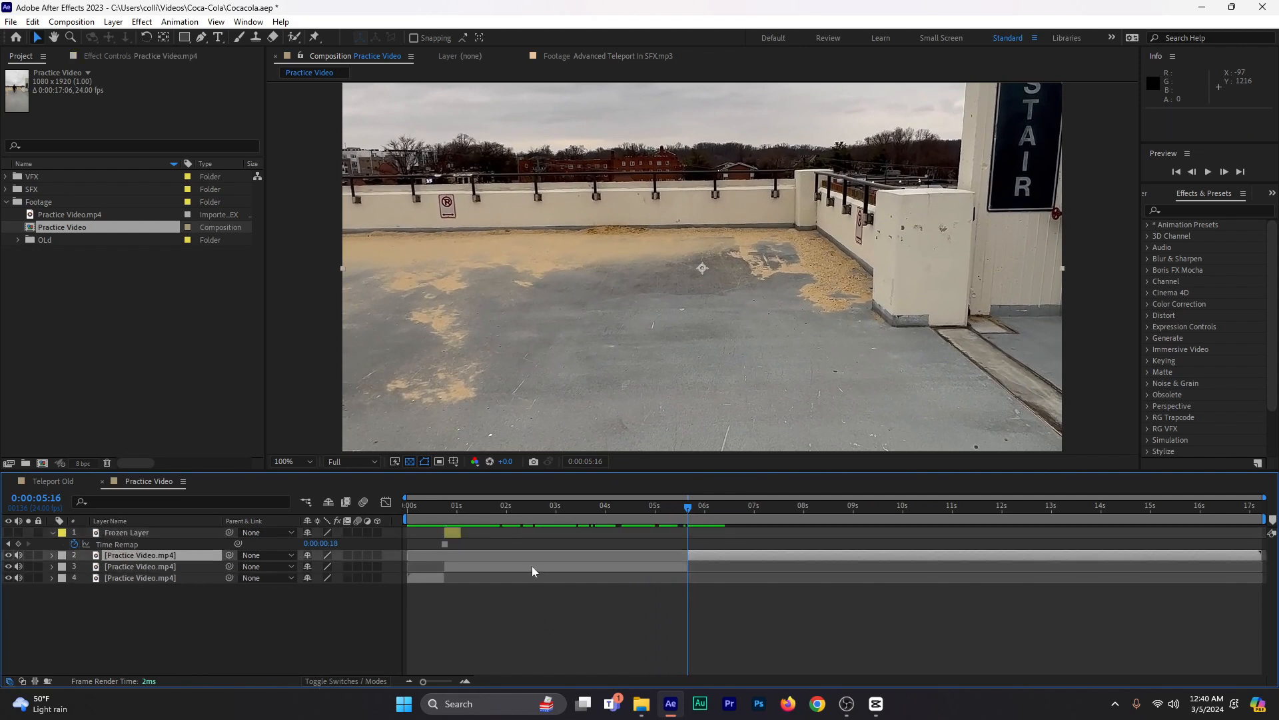
pyautogui.click(532, 567)
pyautogui.press('Delete')
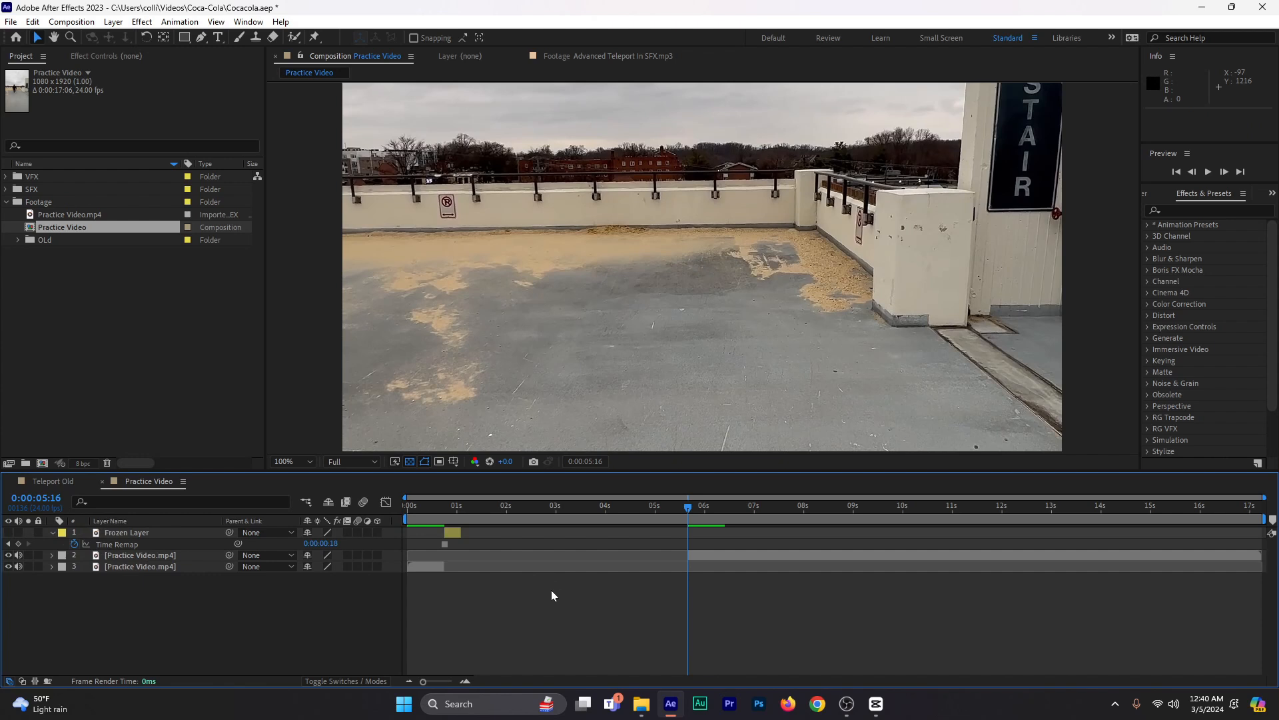
# - Slide the empty-roof clip back to start at 0:00:00:18, where the first clip ends, and play back the cut
pyautogui.click(707, 554)
pyautogui.moveTo(706, 554); pyautogui.dragTo(461, 572)
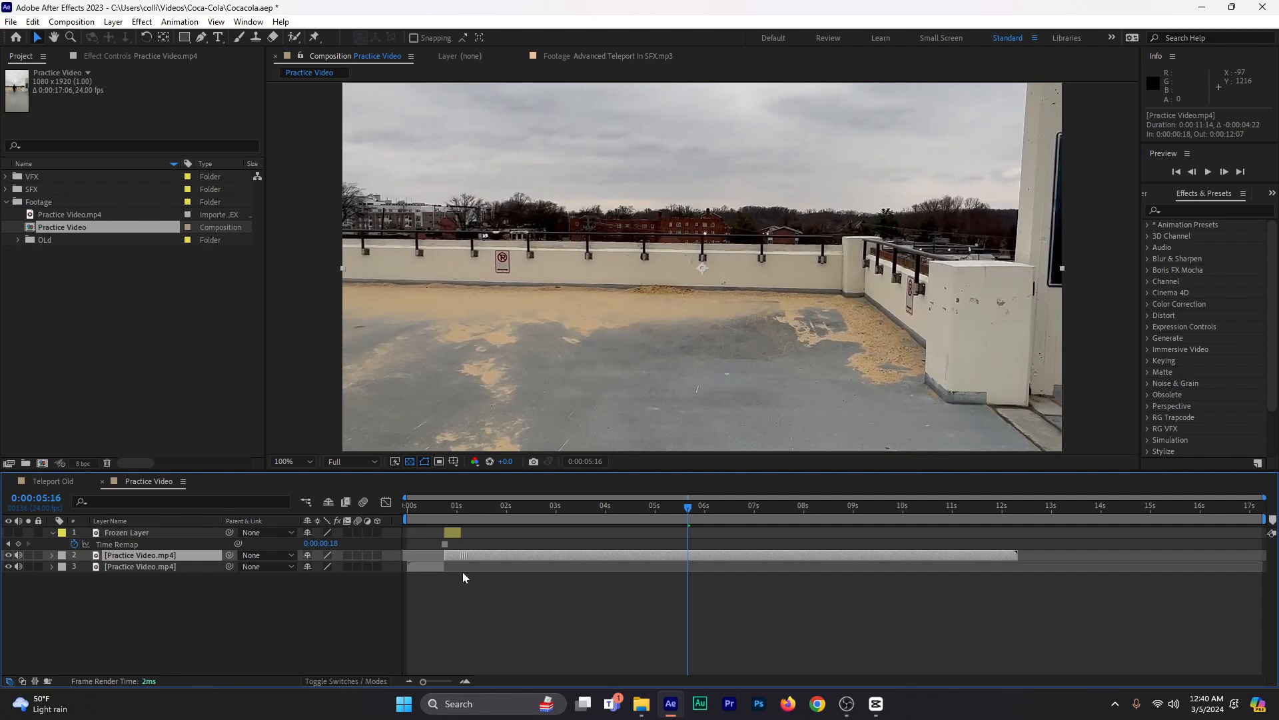
pyautogui.click(441, 505)
pyautogui.moveTo(441, 505)
pyautogui.mouseDown()
pyautogui.moveTo(453, 510)
pyautogui.moveTo(441, 510)
pyautogui.mouseUp()
pyautogui.press('space')
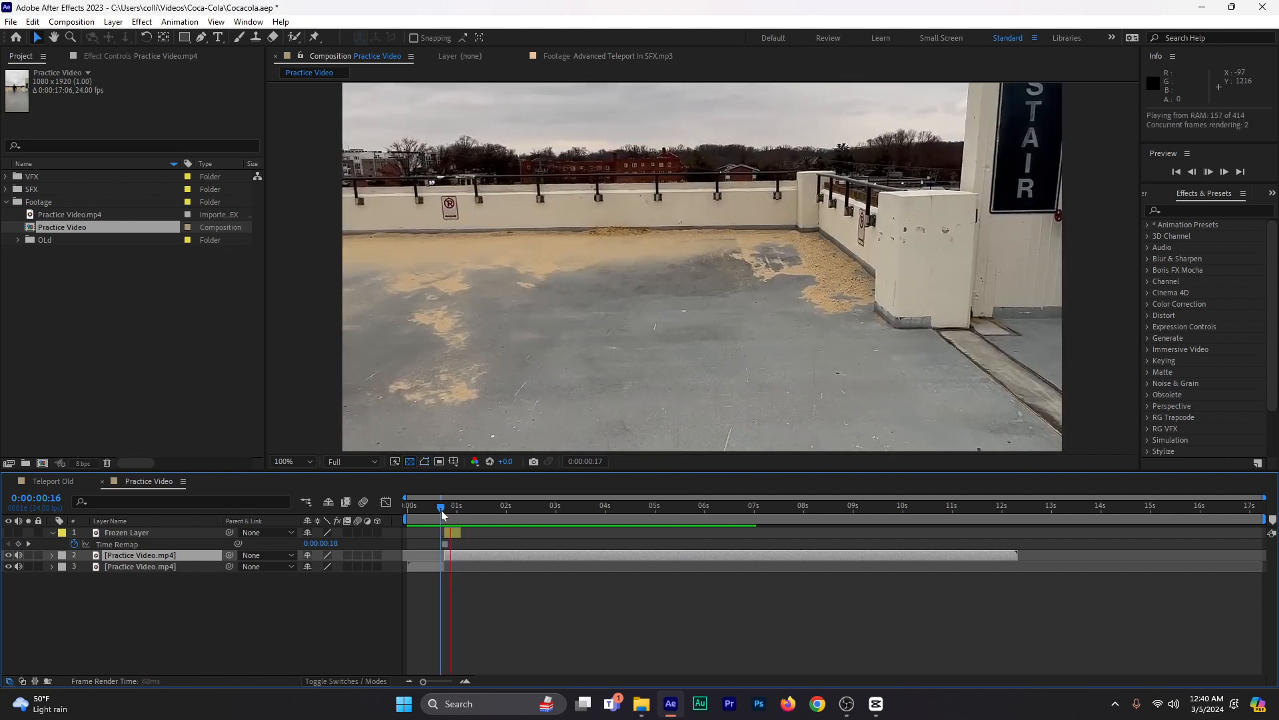
pyautogui.moveTo(441, 509); pyautogui.dragTo(443, 512)
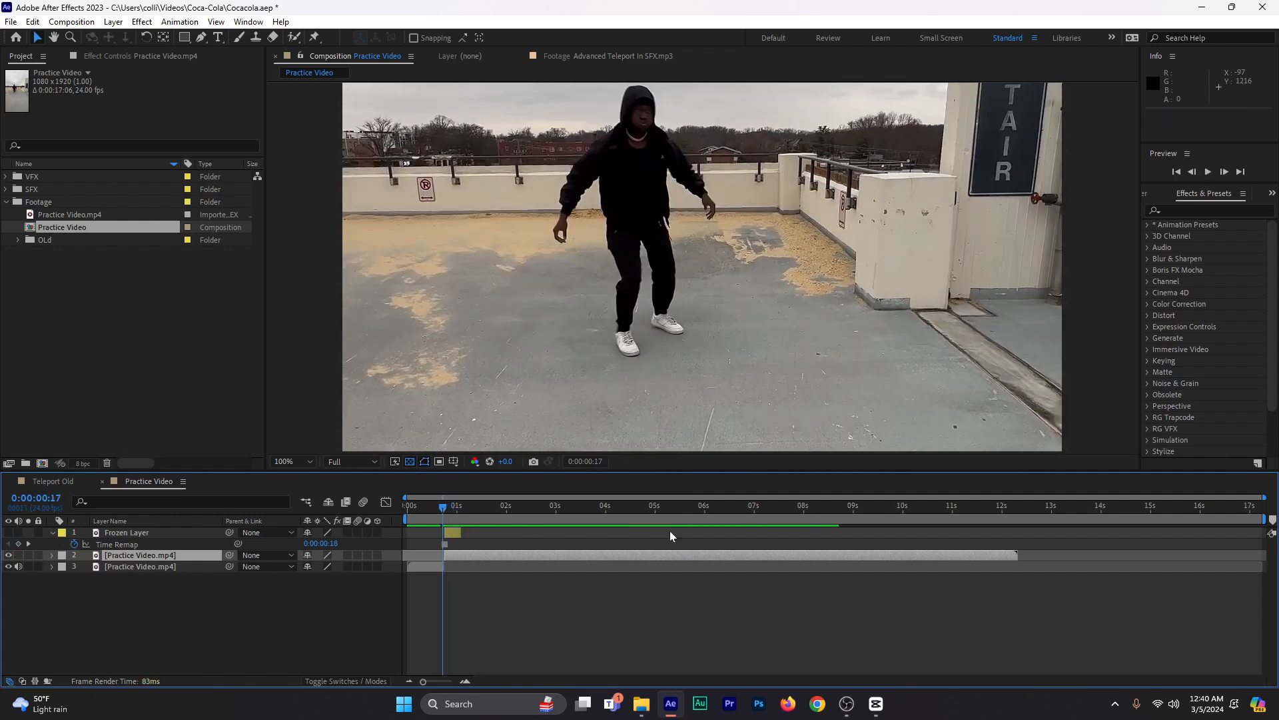
pyautogui.click(316, 640)
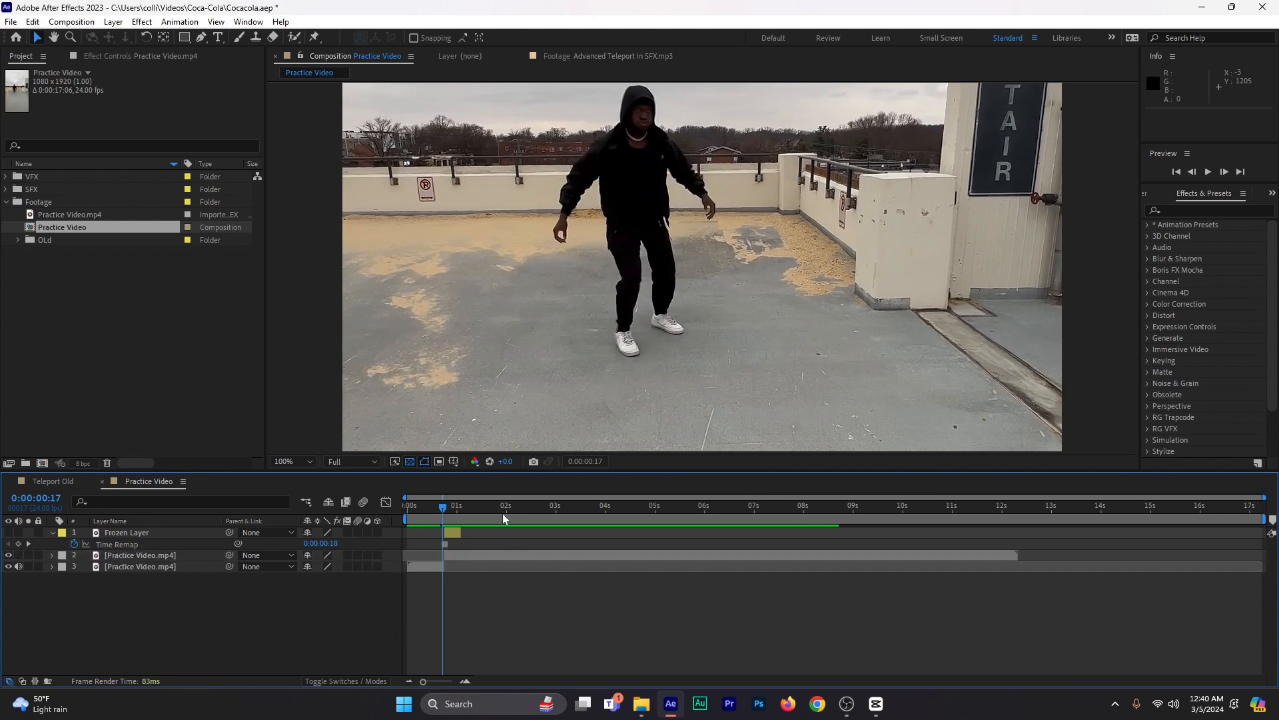
# - Split the empty-roof clip at 0:00:04:20
pyautogui.moveTo(444, 509); pyautogui.dragTo(647, 523)
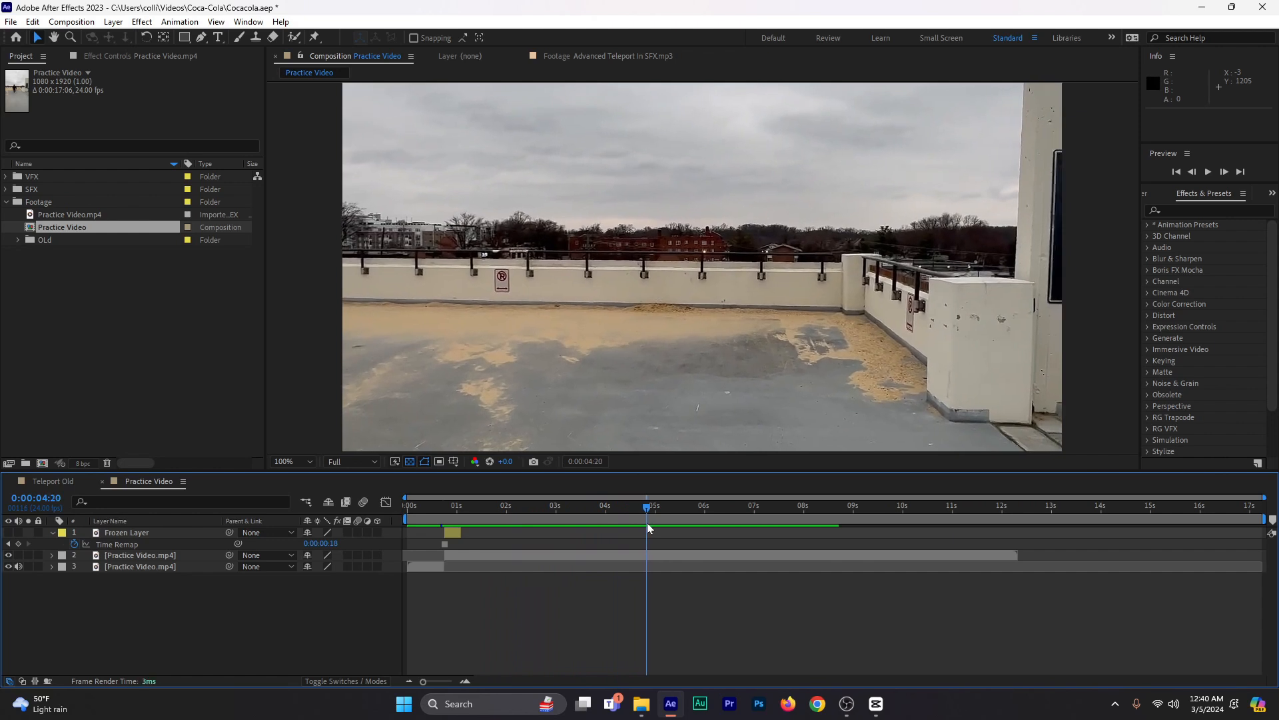
pyautogui.click(653, 557)
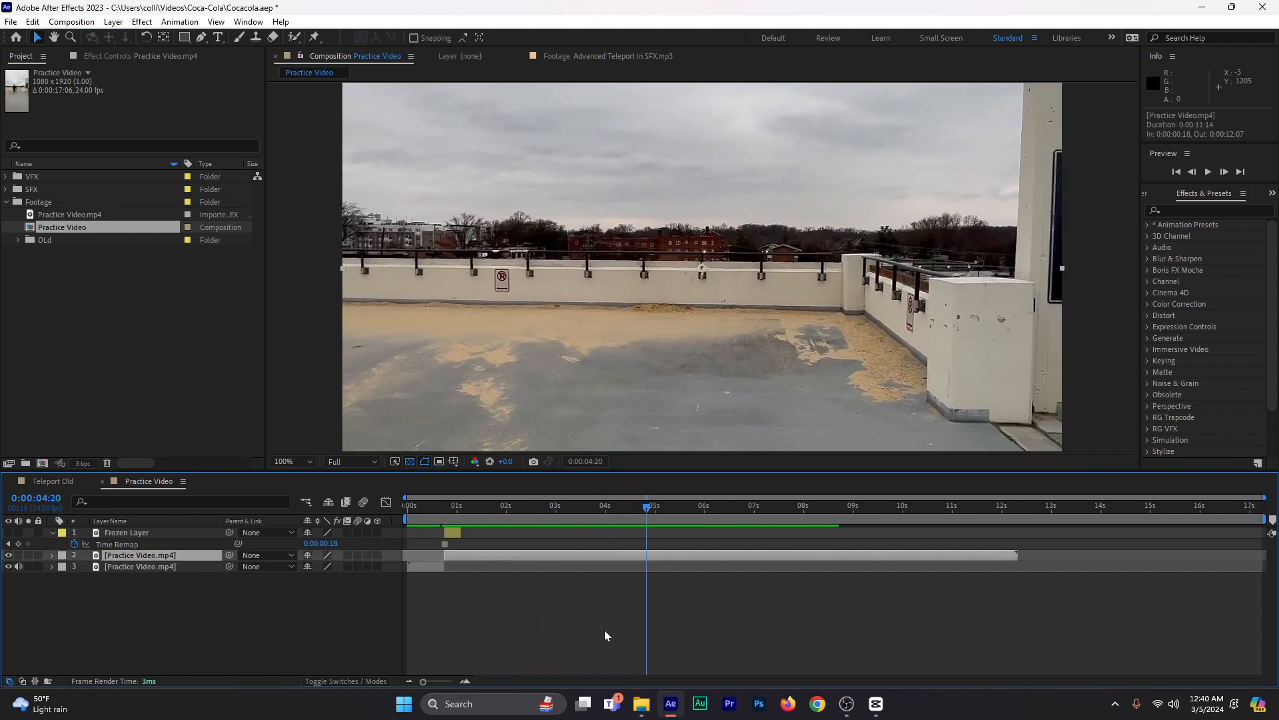
pyautogui.hotkey('ctrl', 'shift', 'd')
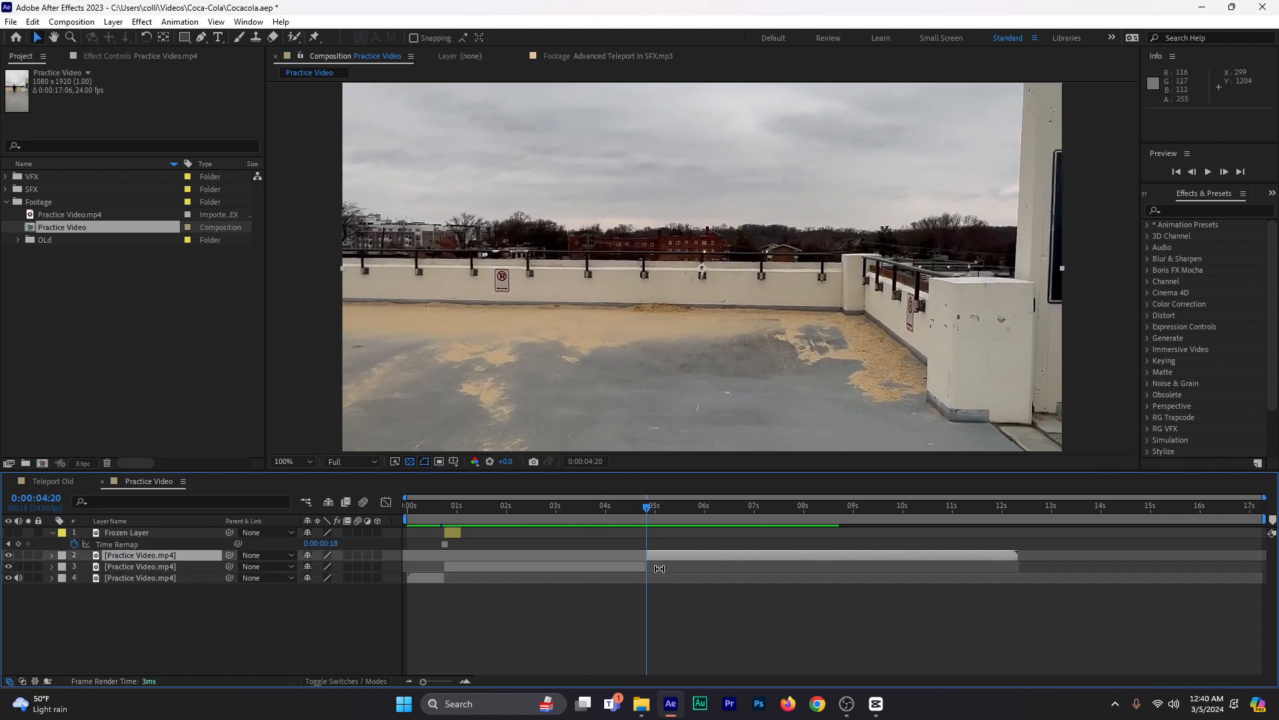
# - Slide the clip with the person's return earlier to end at 0:00:07:15, and remove its part before 0:00:04:20
pyautogui.moveTo(769, 557); pyautogui.dragTo(541, 561)
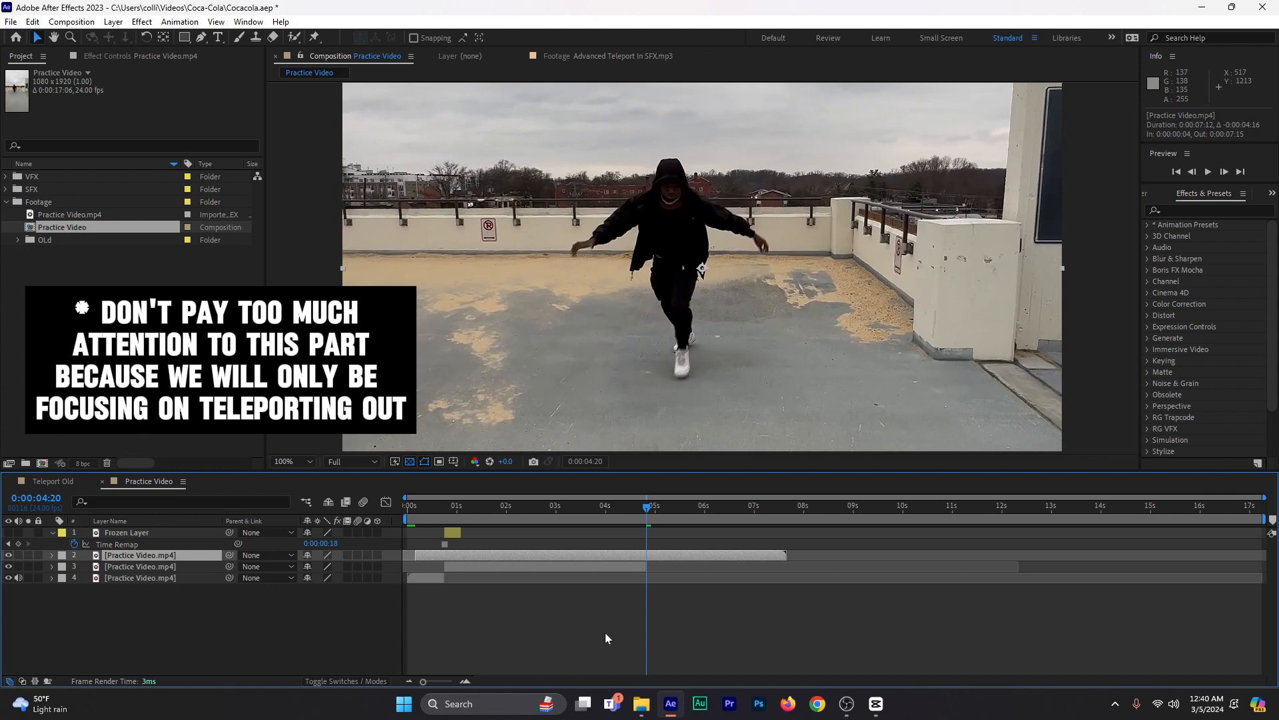
pyautogui.hotkey('ctrl', 'shift', 'd')
pyautogui.click(629, 566)
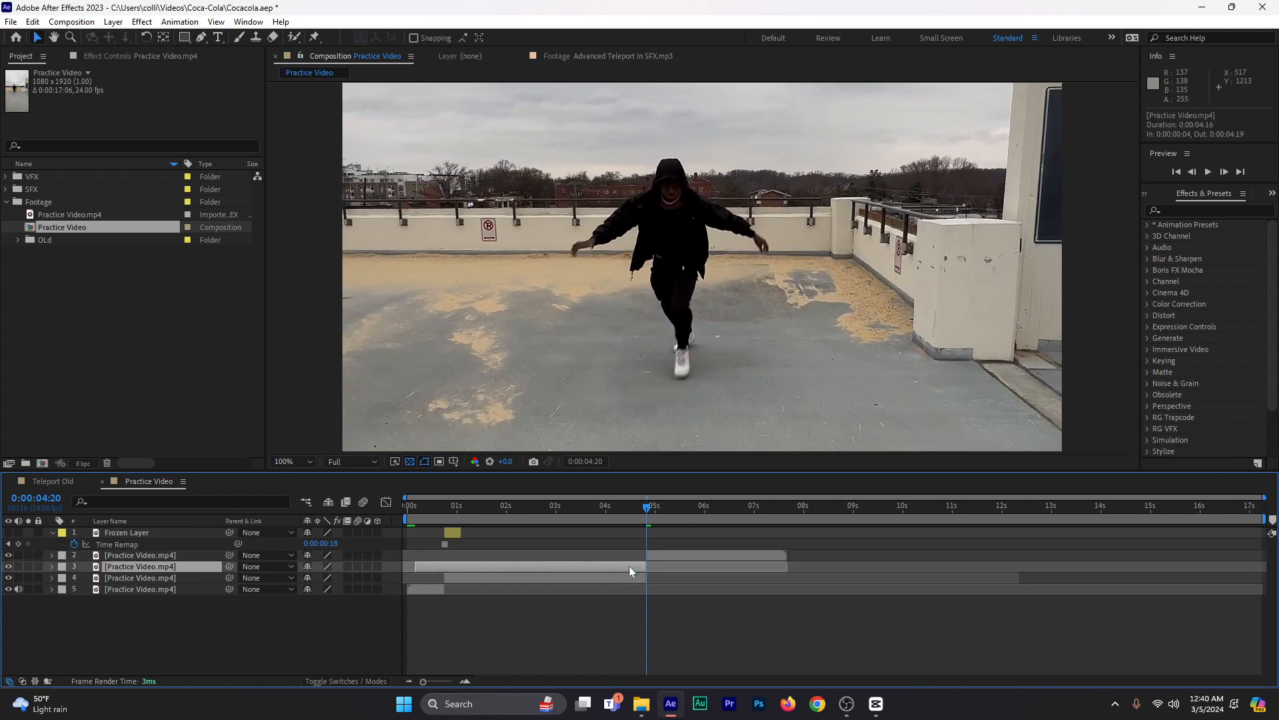
pyautogui.press('Delete')
# - Play back the person's reappearance around the cut at 0:00:04:20 several times
pyautogui.press('space')
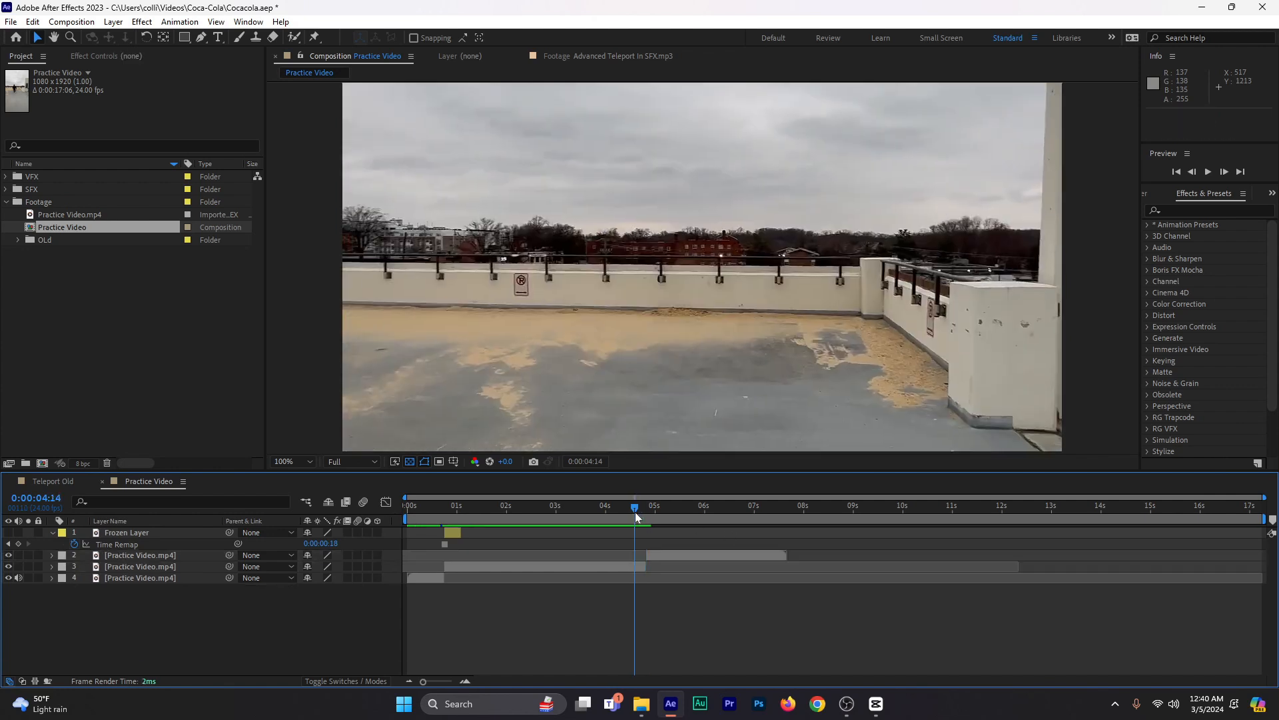
pyautogui.click(642, 512)
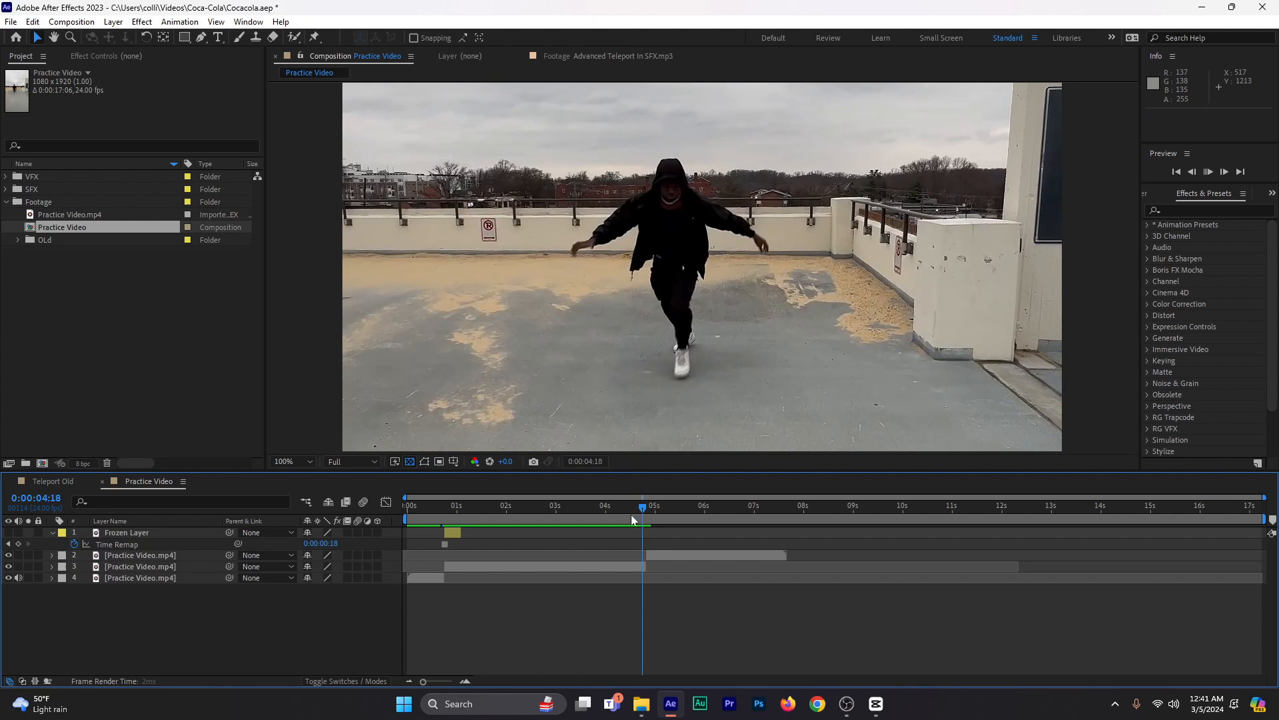
pyautogui.click(631, 513)
pyautogui.press('space')
pyautogui.click(639, 510)
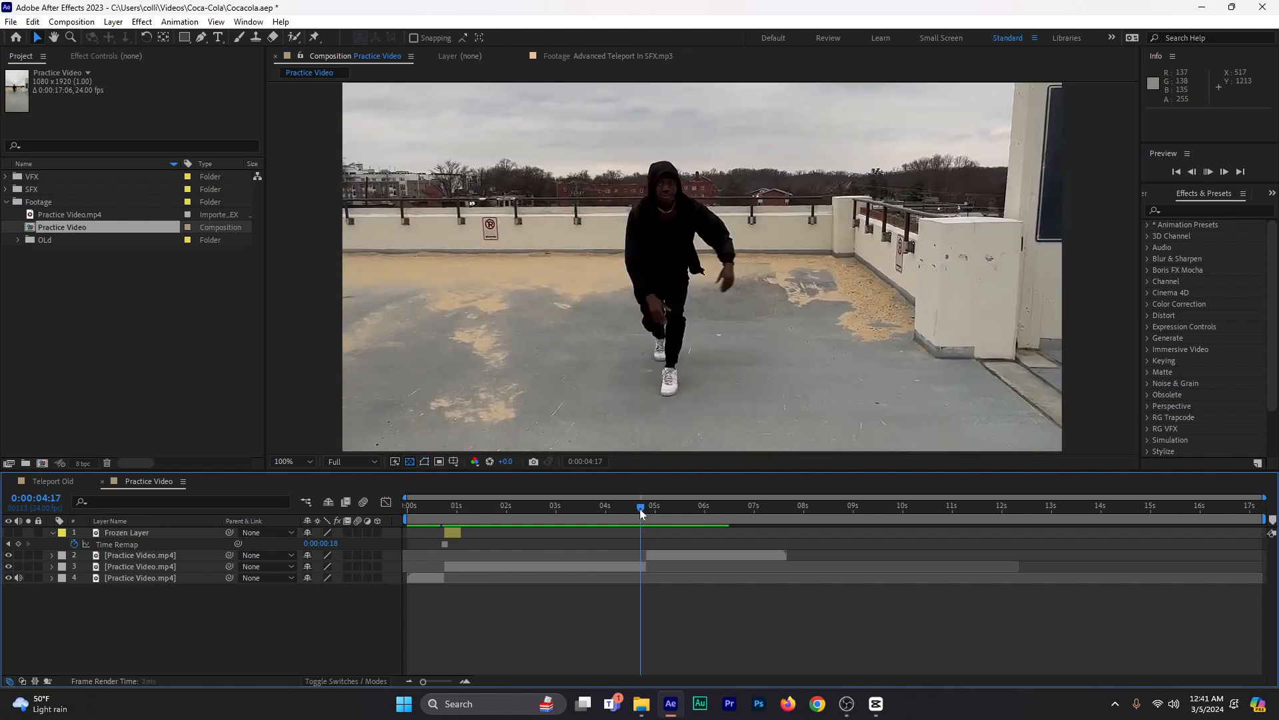
pyautogui.click(628, 513)
pyautogui.press('space')
pyautogui.click(633, 509)
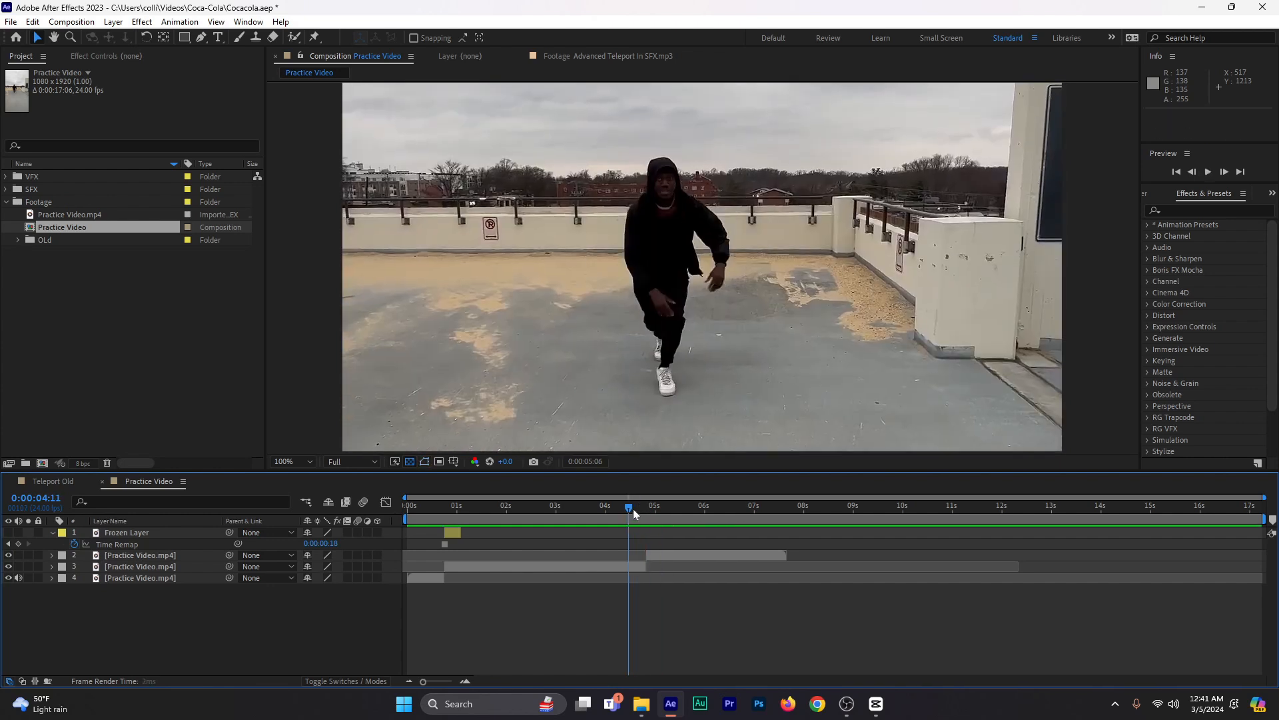
# - End the work area at 0:00:07:15, trim the composition to it, and save the project
pyautogui.moveTo(633, 509); pyautogui.dragTo(786, 524)
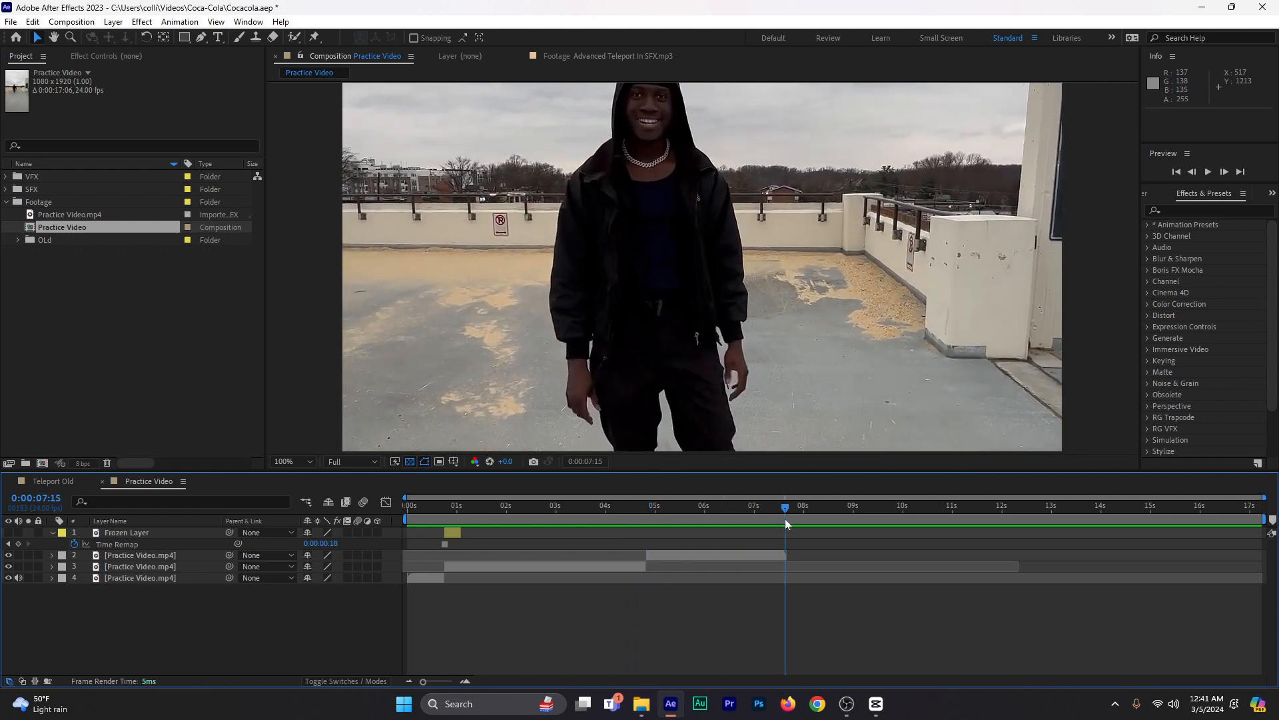
pyautogui.press('n')
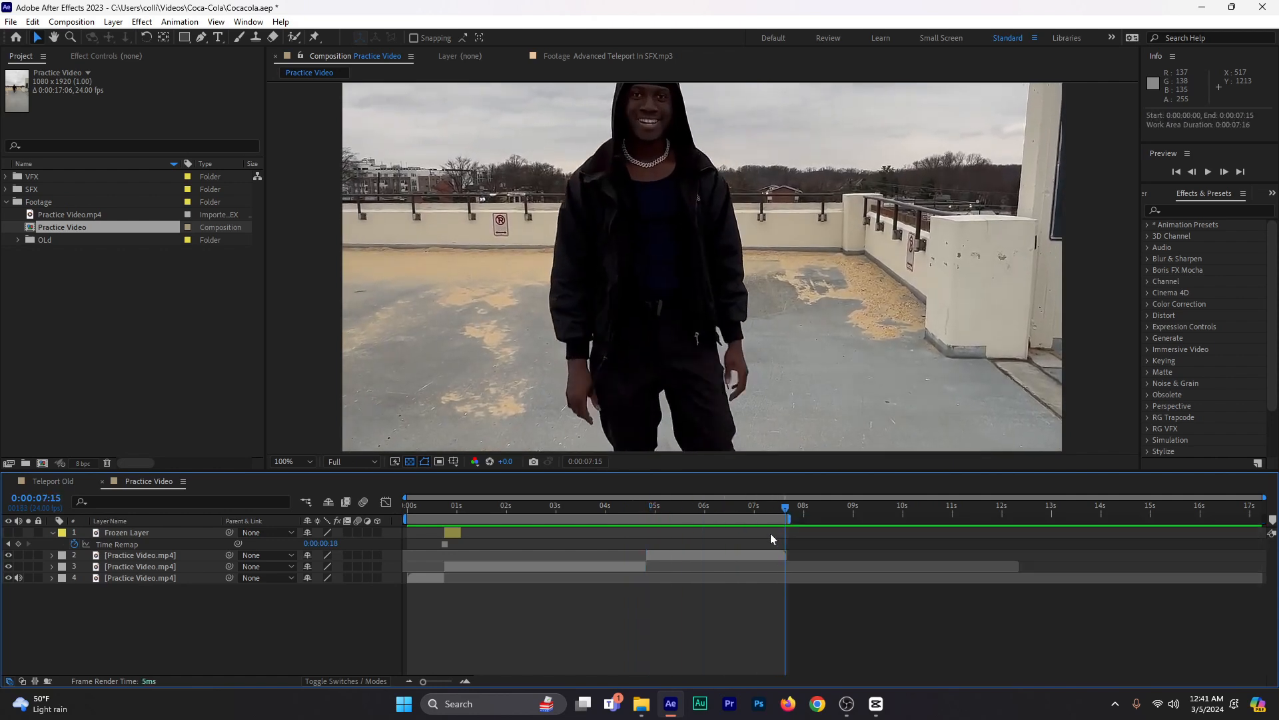
pyautogui.rightClick(716, 520)
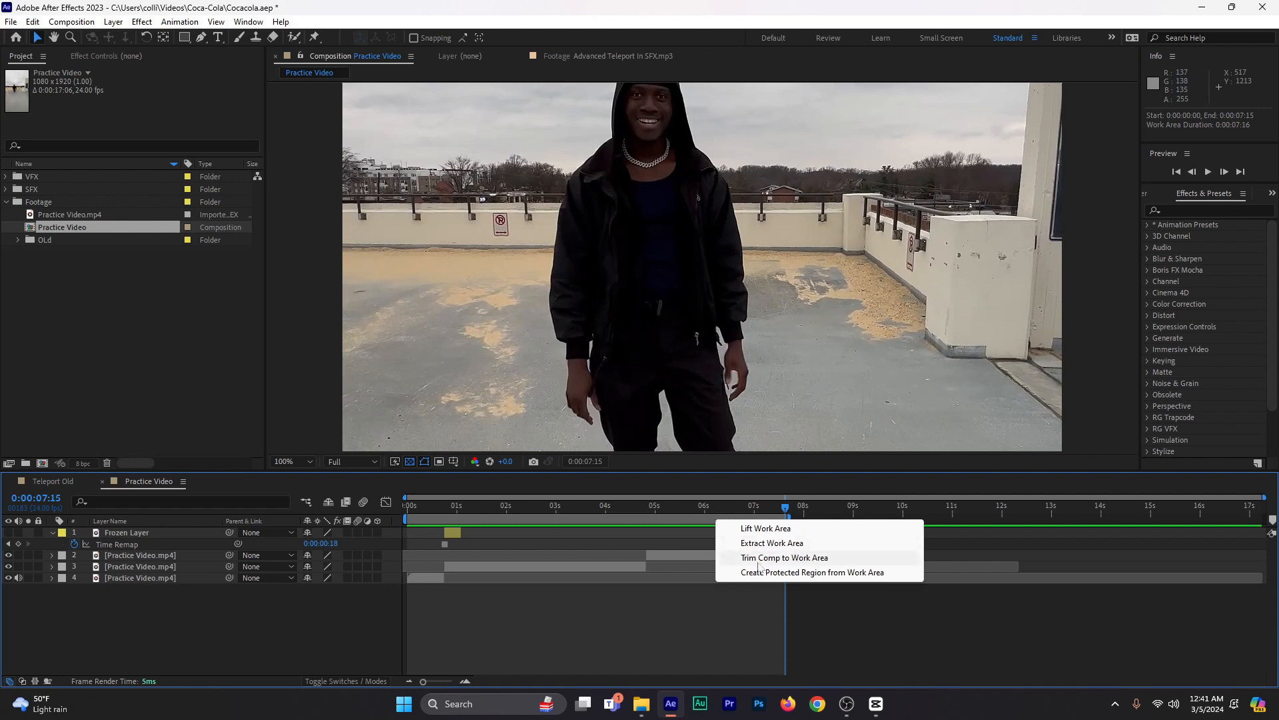
pyautogui.click(758, 563)
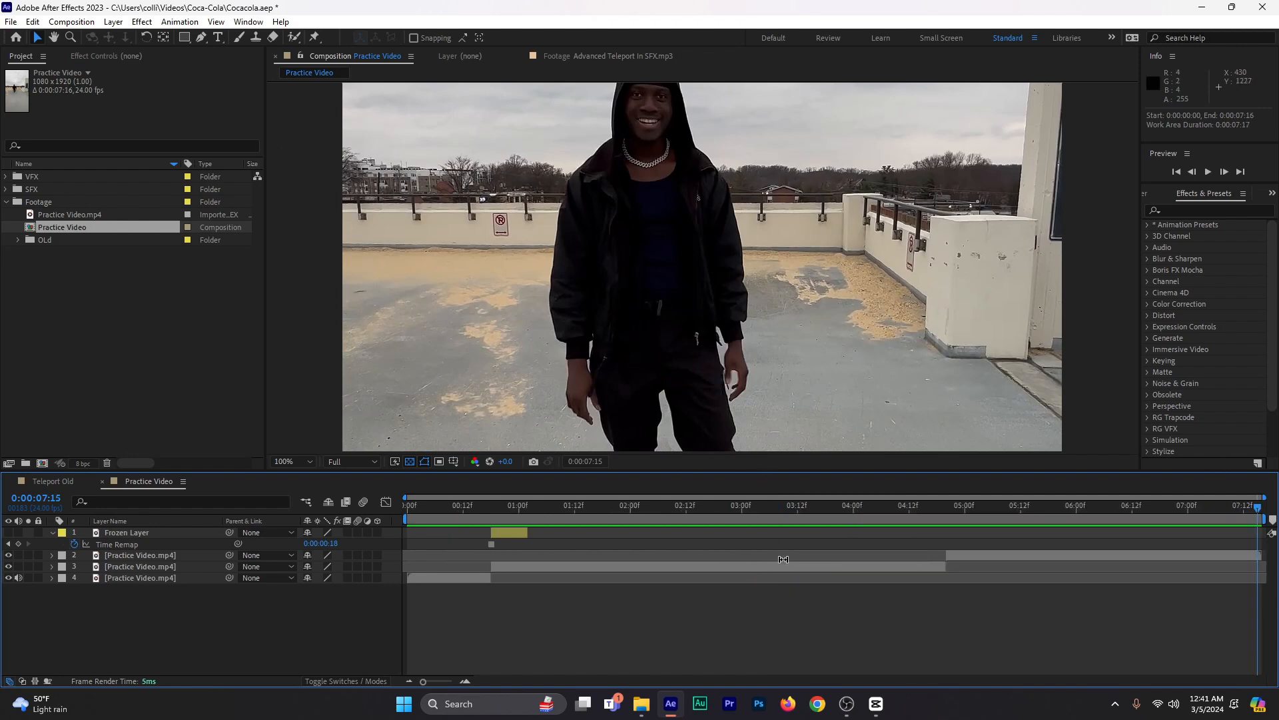
pyautogui.hotkey('ctrl', 's')
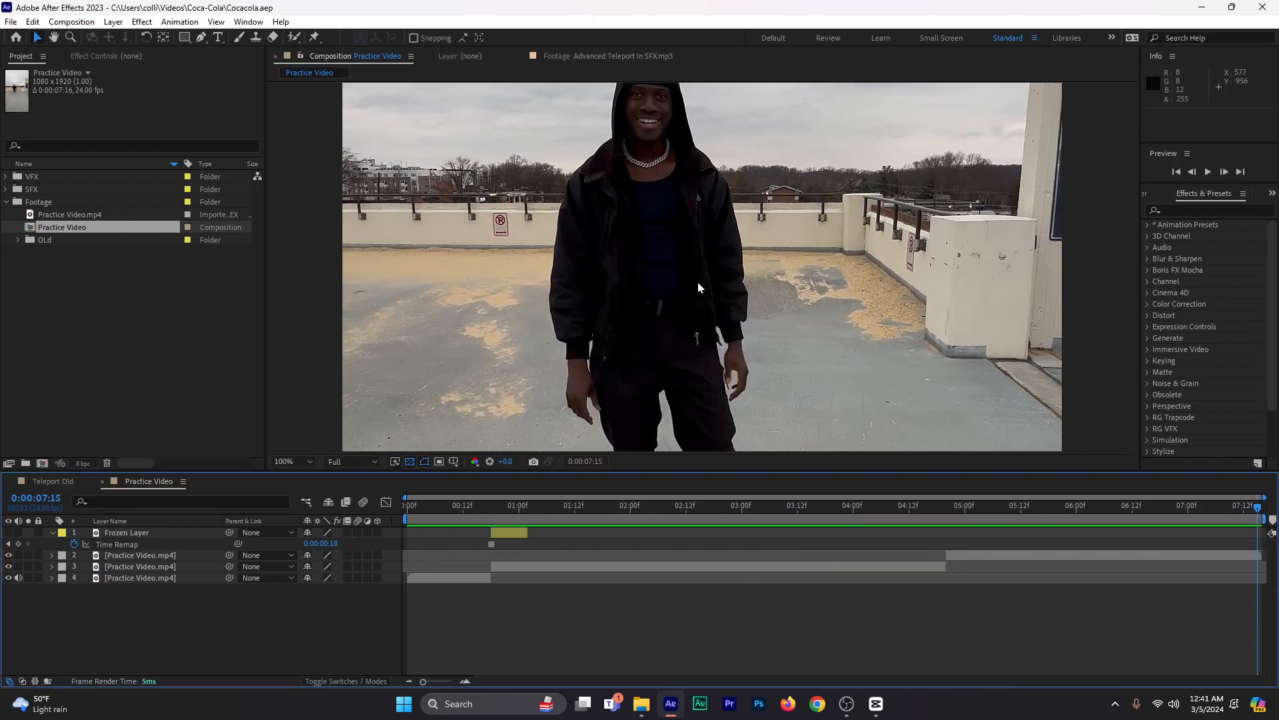
# - Collapse the Frozen Layer's properties and apply the 3D Camera Tracker effect to the empty-roof clip
pyautogui.press('Home')
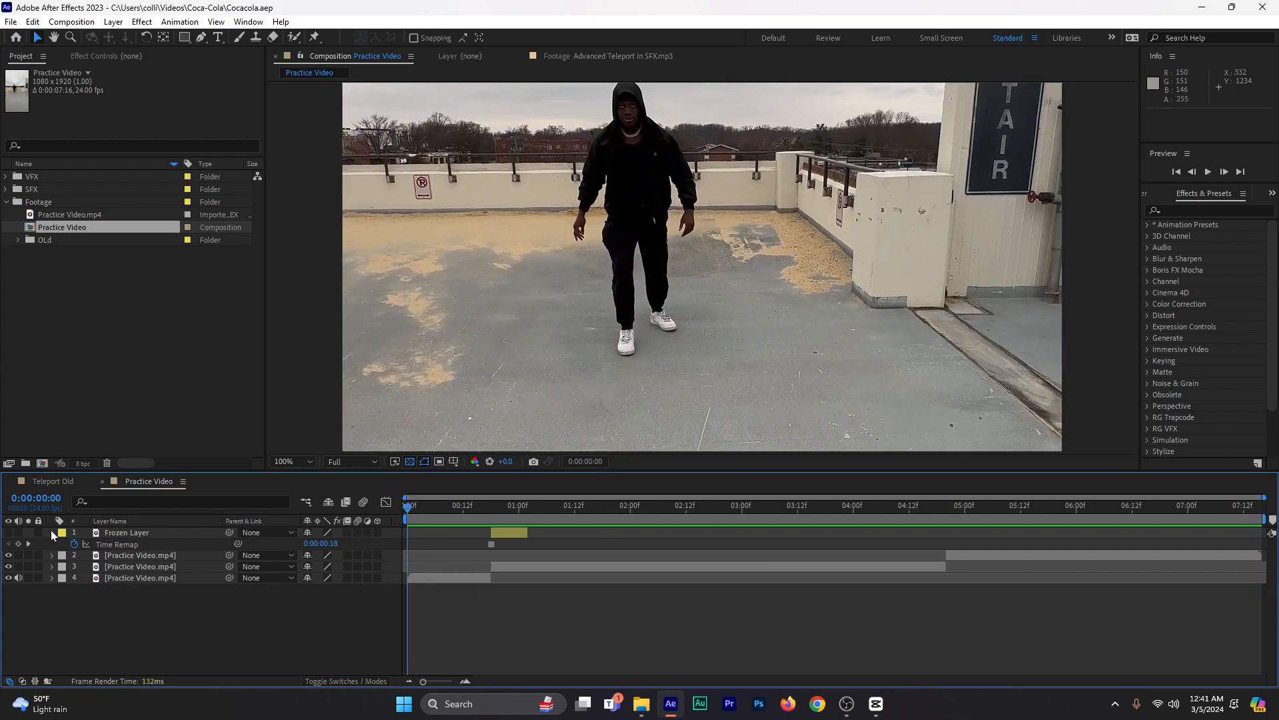
pyautogui.click(52, 533)
pyautogui.moveTo(415, 515); pyautogui.dragTo(530, 584)
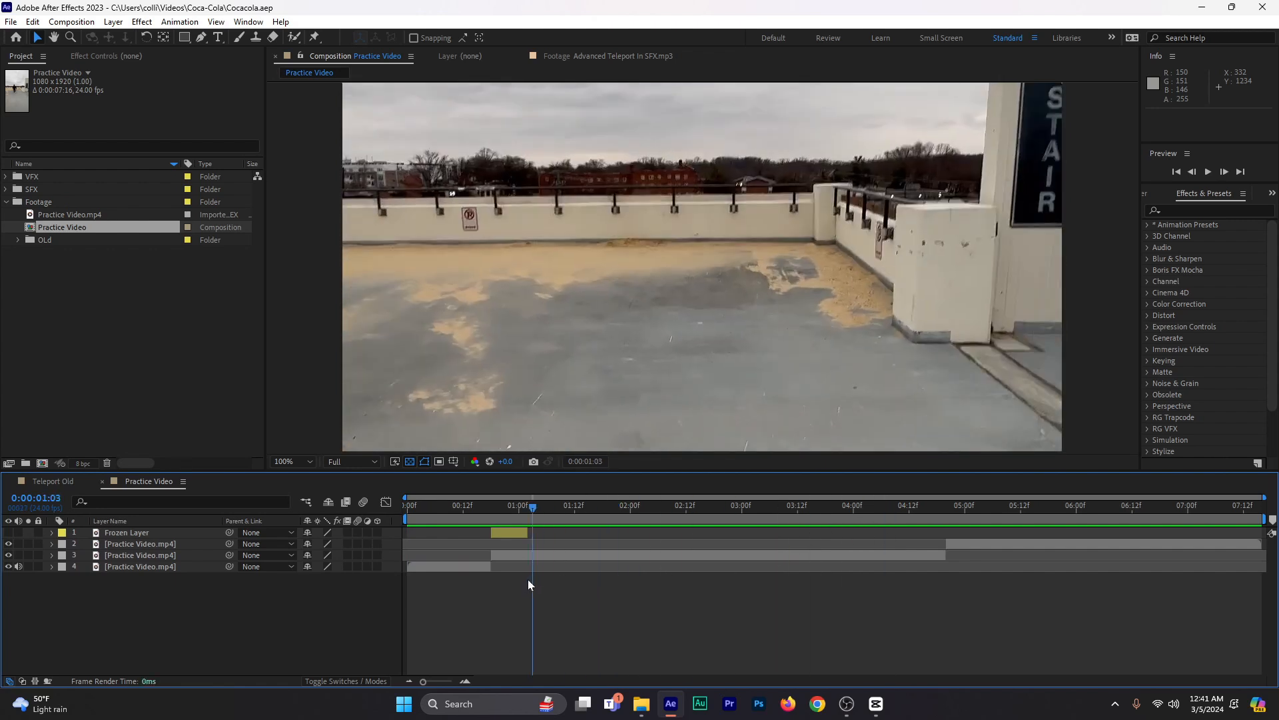
pyautogui.click(1187, 212)
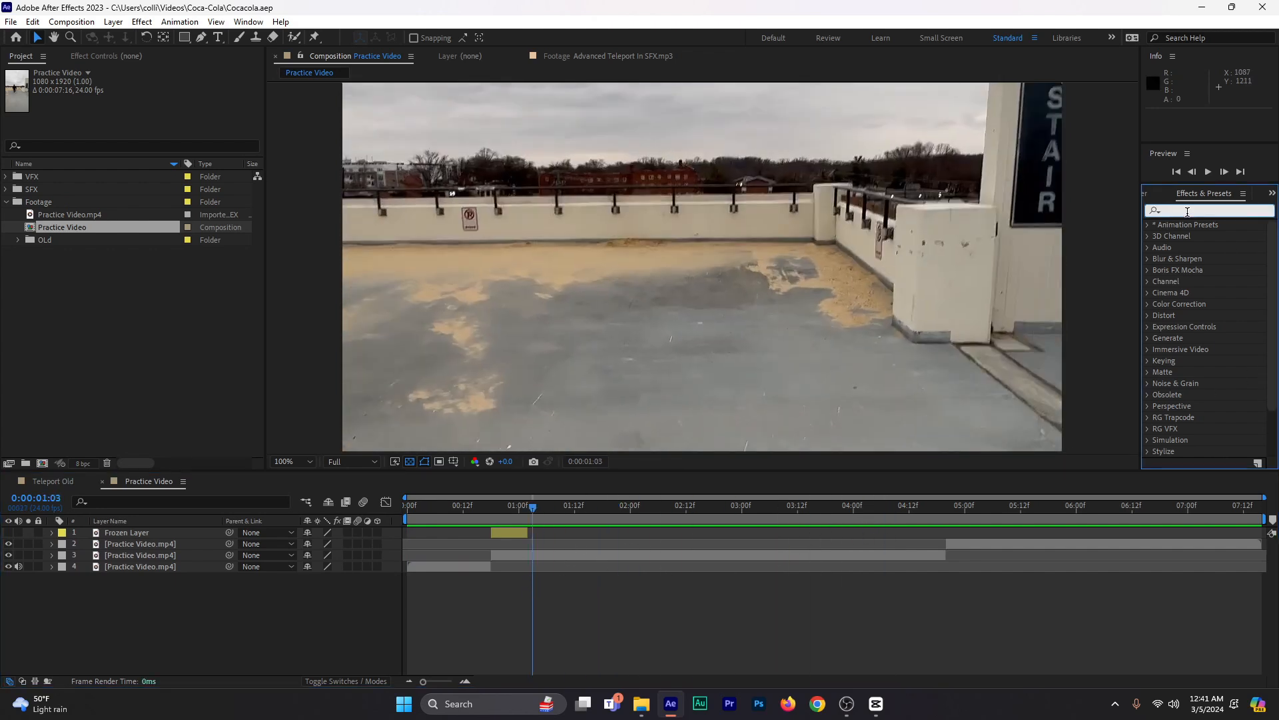
pyautogui.write('3d ca')
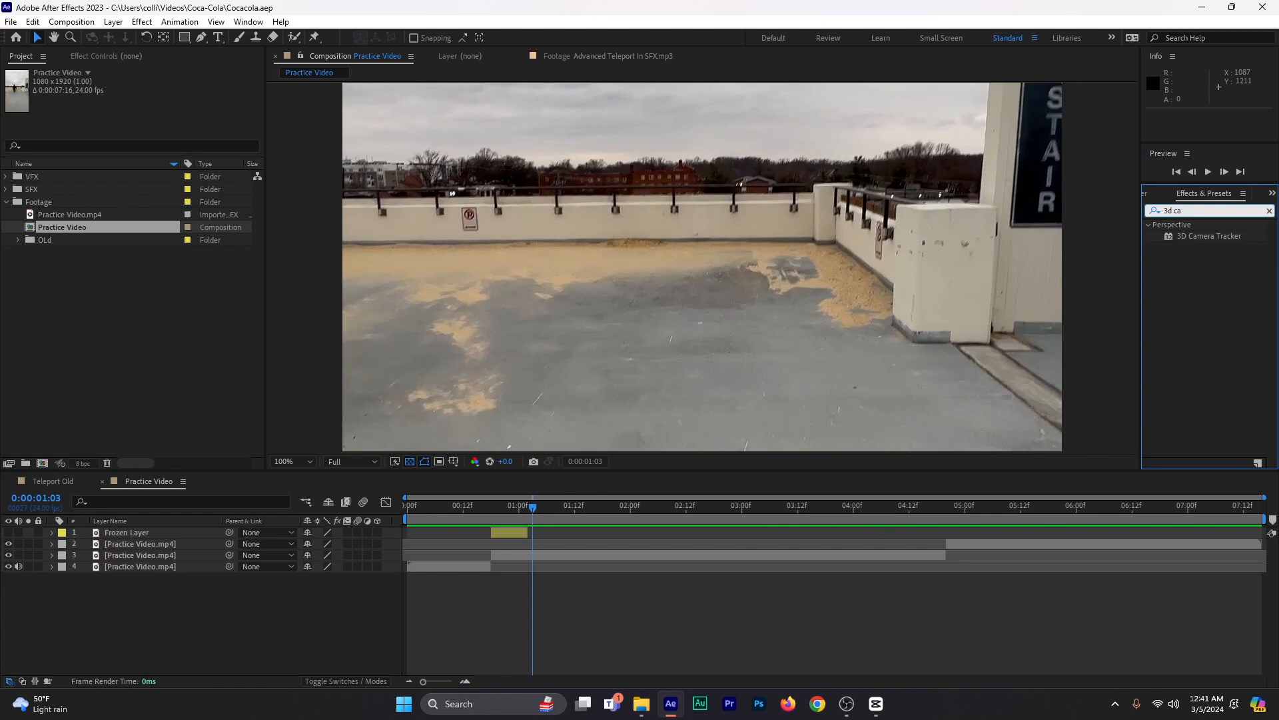
pyautogui.moveTo(1208, 238); pyautogui.dragTo(542, 554)
# - Rename the empty-roof layer as BG and give it a reddish-brown label color
pyautogui.click(133, 555)
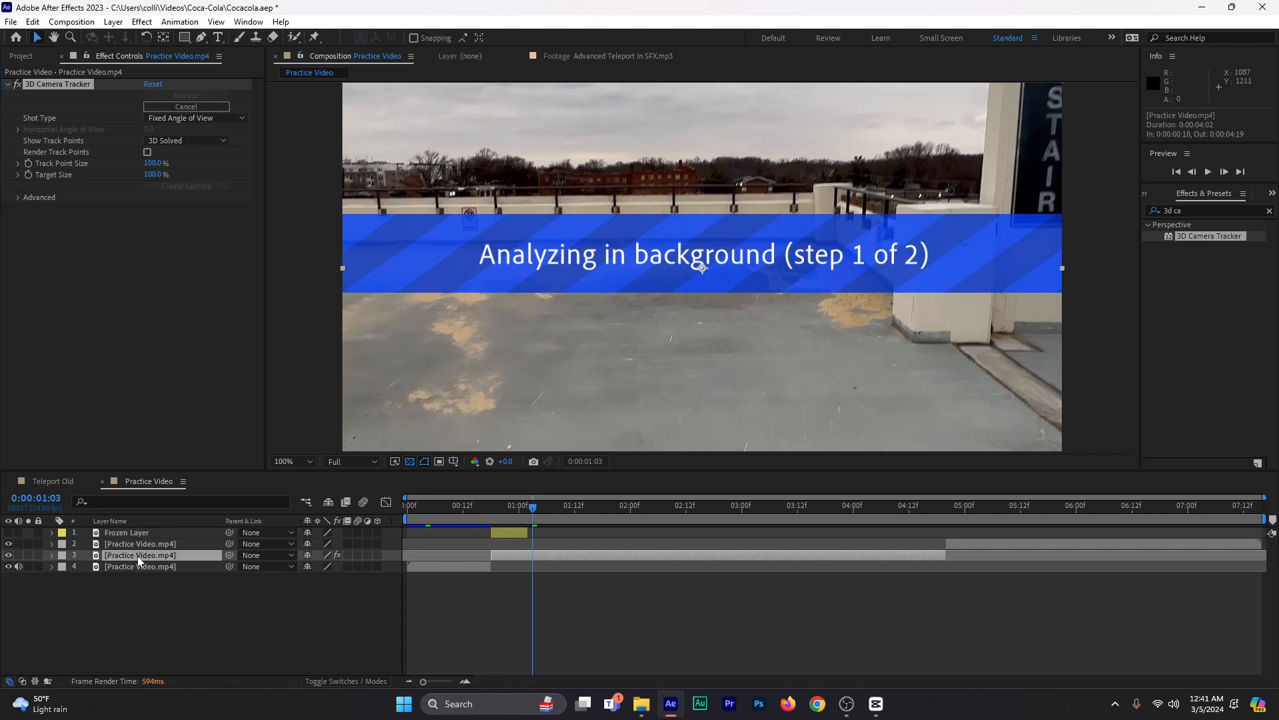
pyautogui.rightClick(137, 554)
pyautogui.click(209, 518)
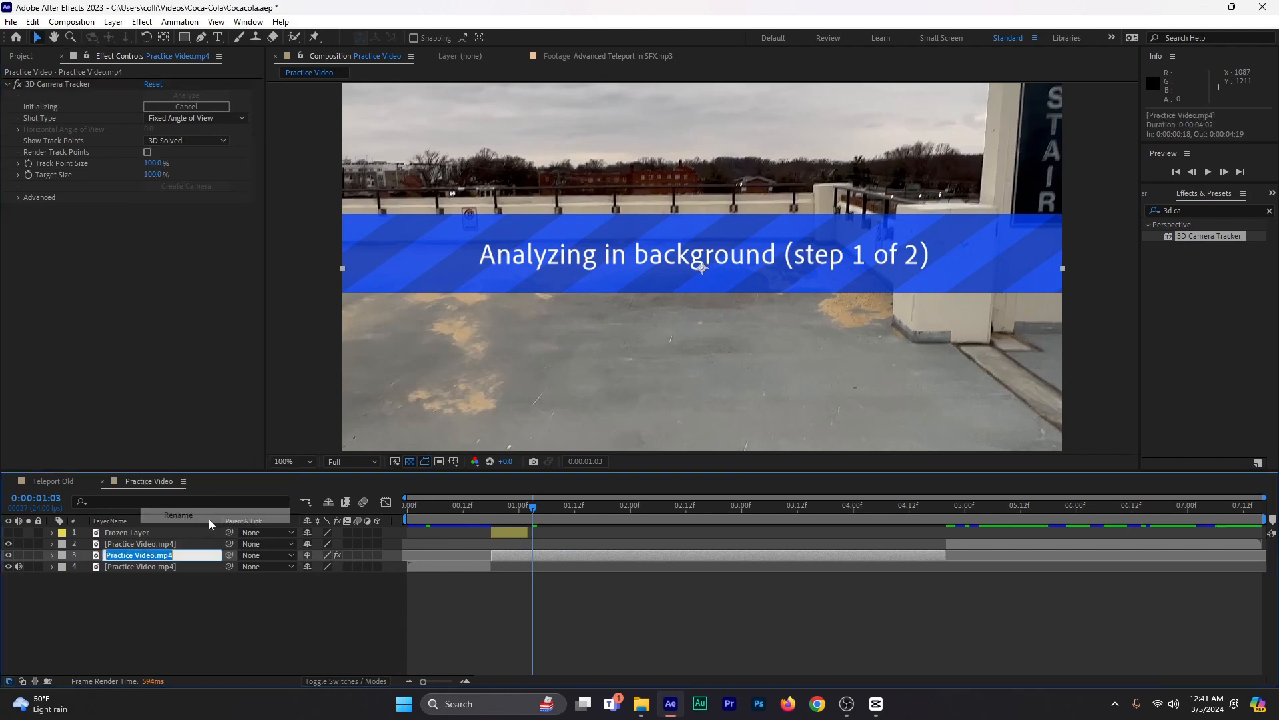
pyautogui.write('E')
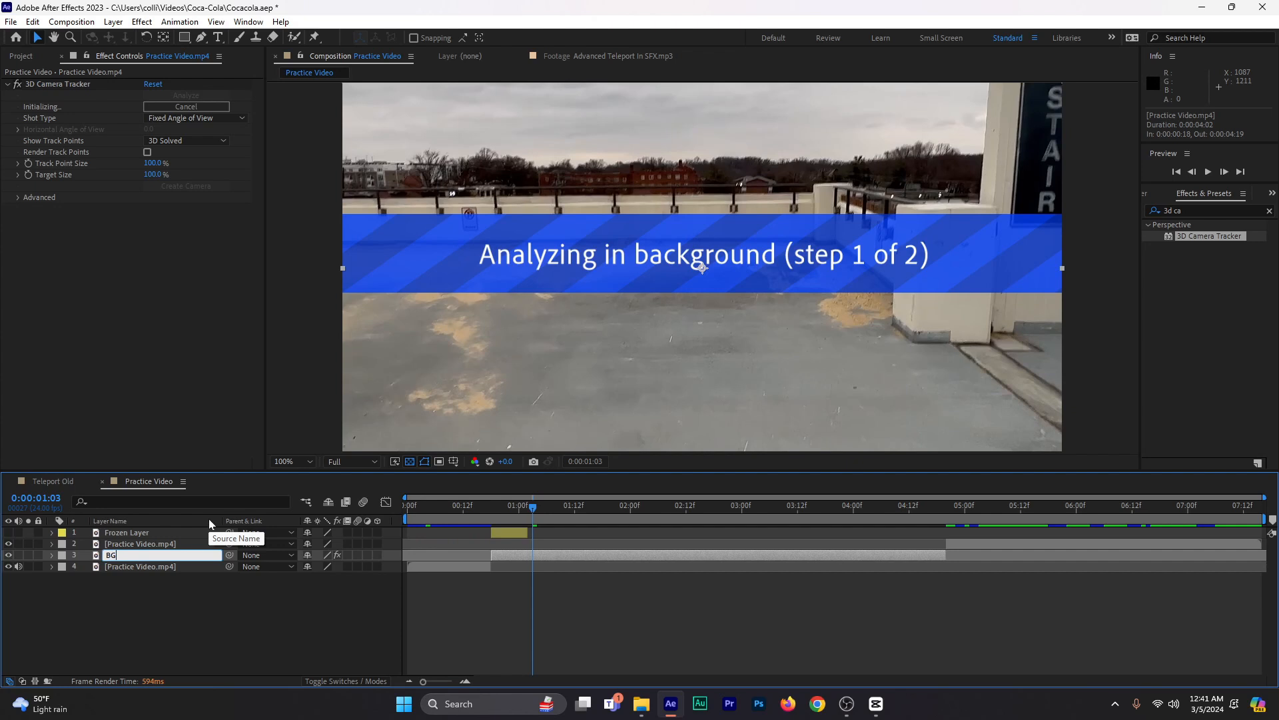
pyautogui.click(129, 628)
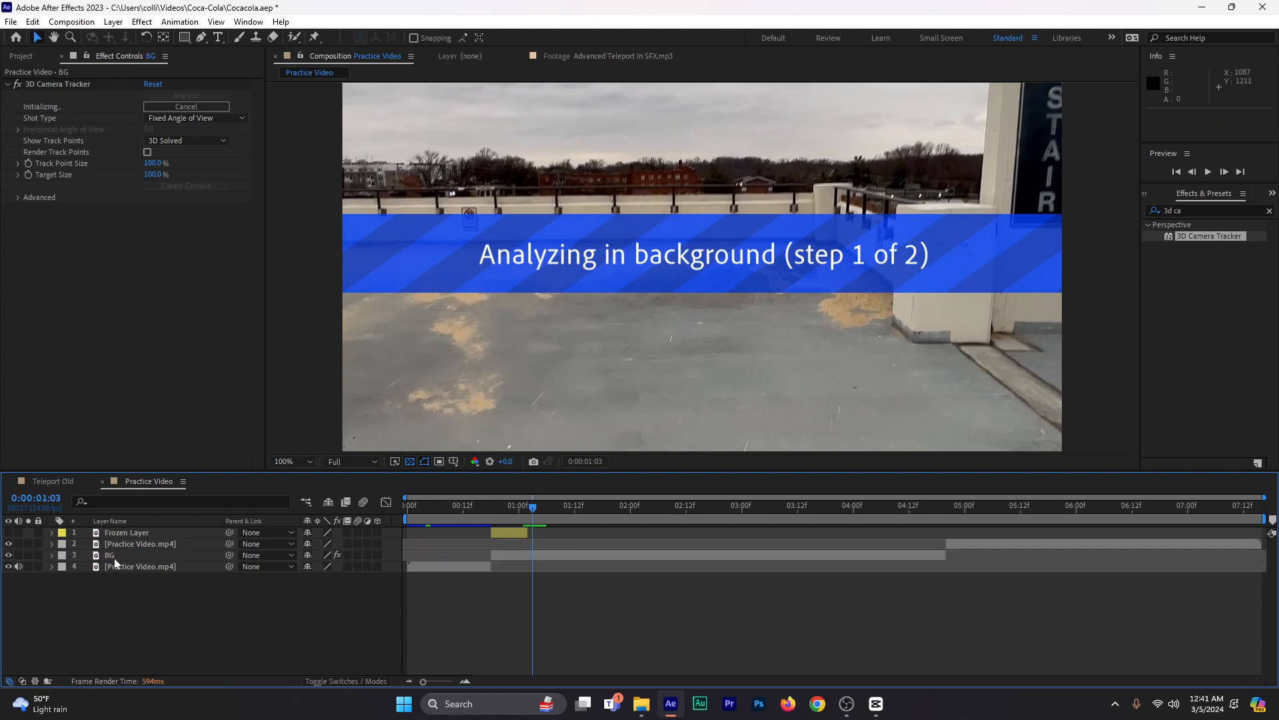
pyautogui.click(62, 554)
pyautogui.click(94, 472)
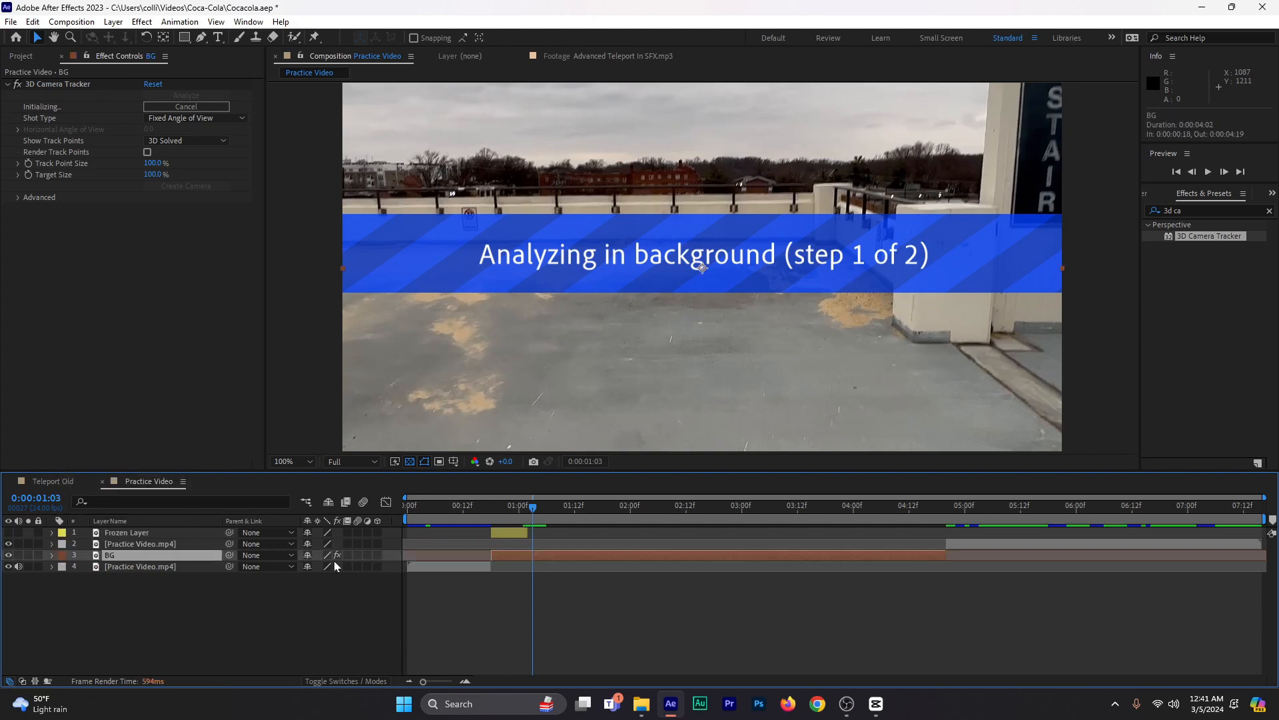
# - Fit the whole frame in the viewer and make the Frozen Layer visible at its first frame, 0:00:00:18
pyautogui.click(293, 461)
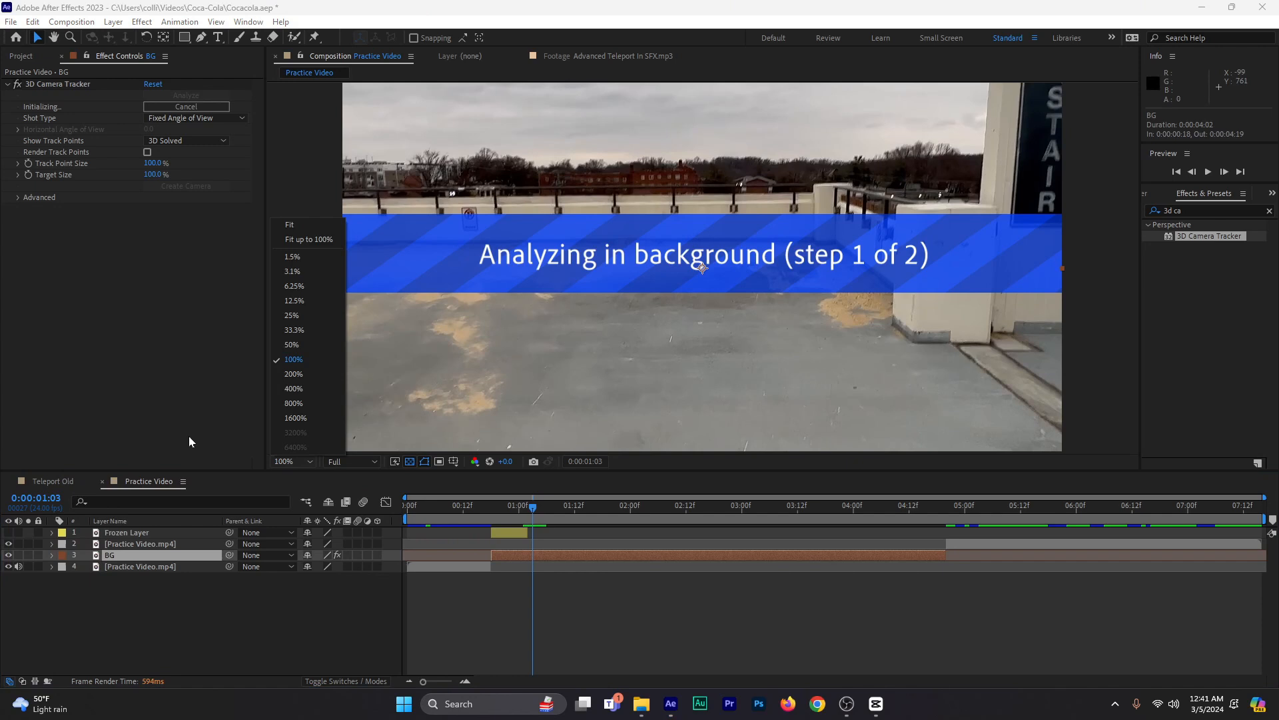
pyautogui.click(334, 245)
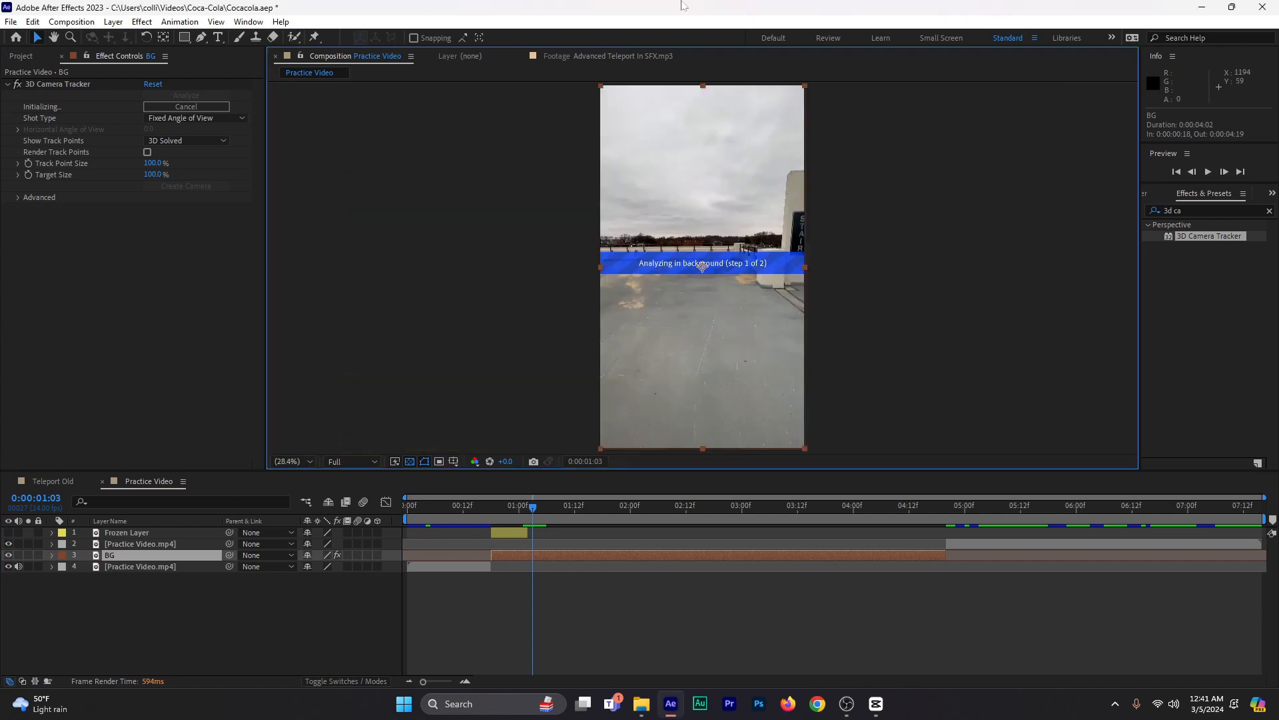
pyautogui.click(490, 508)
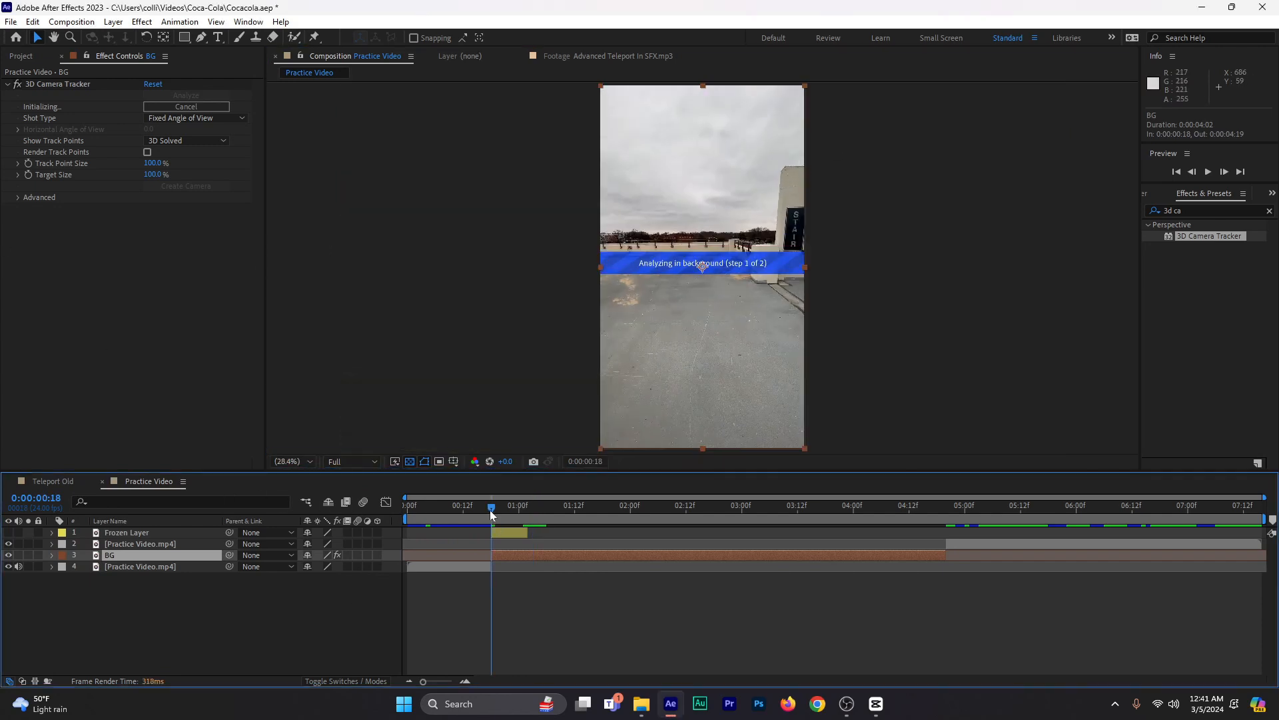
pyautogui.click(186, 530)
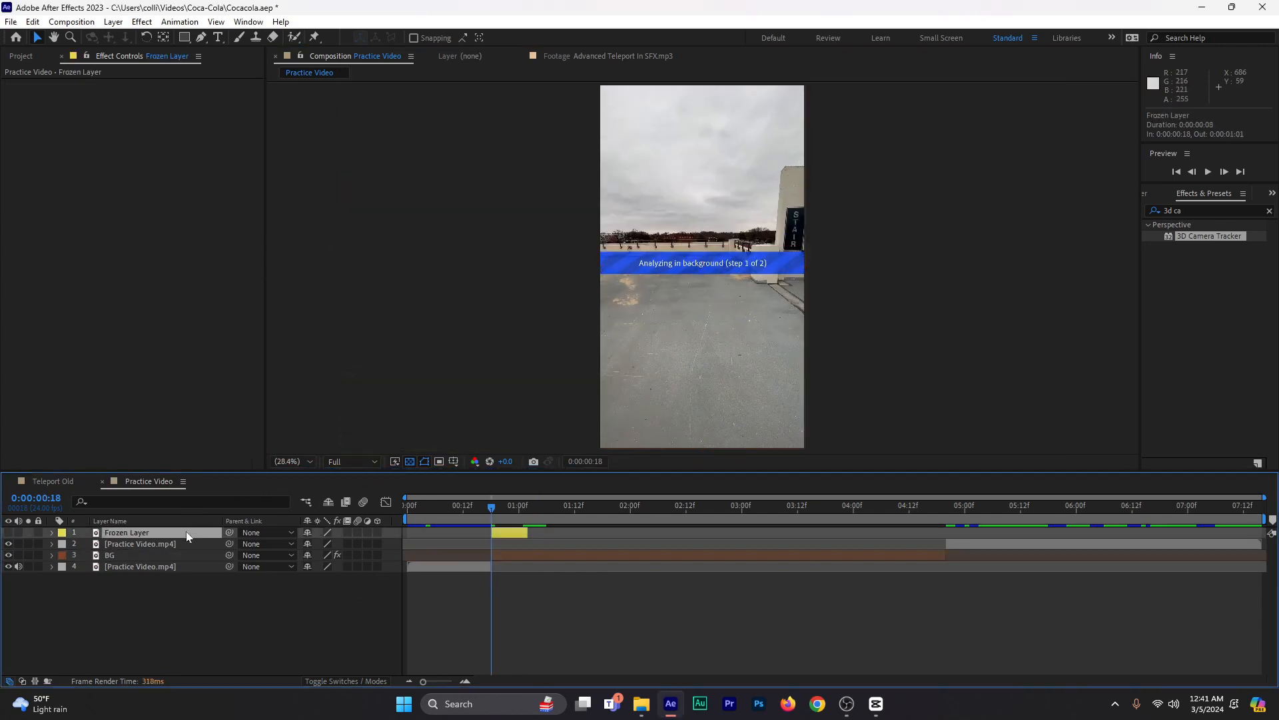
pyautogui.click(8, 533)
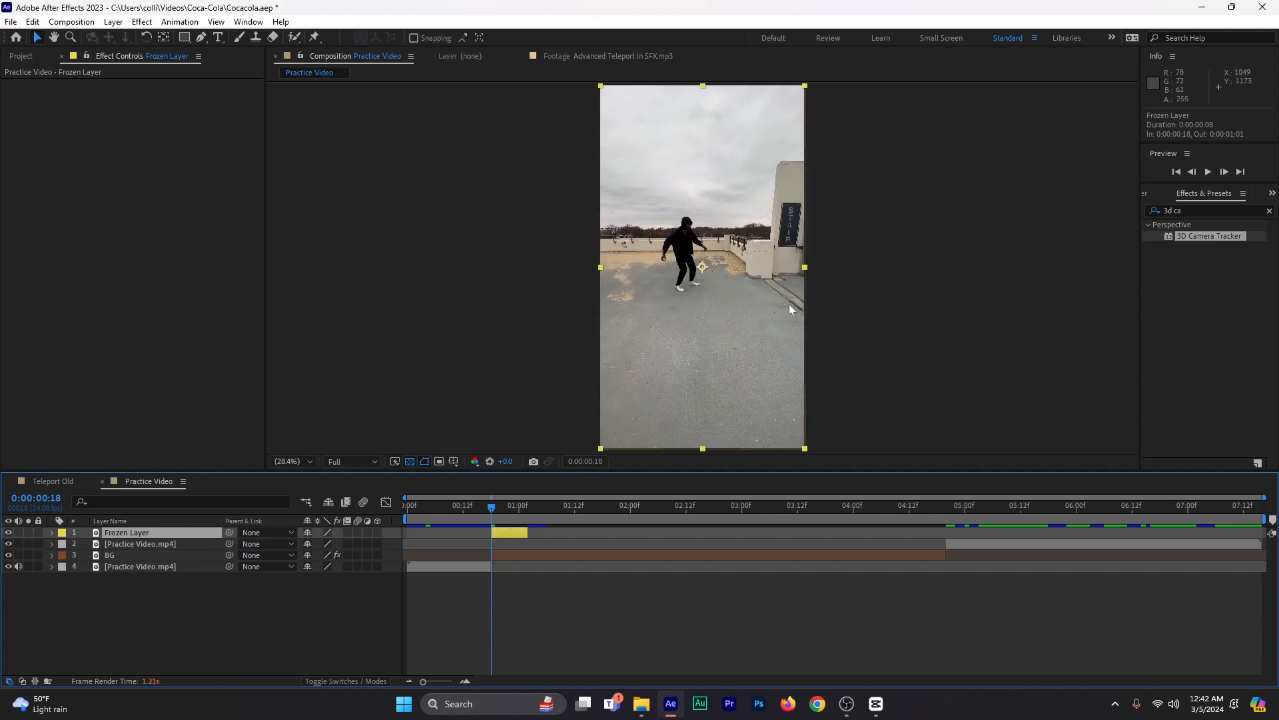
# - Draw a closed mask with the Pen tool tightly around the person's whole outline on the Frozen Layer
pyautogui.scroll(4, 701, 262)
pyautogui.scroll(1, 701, 265)
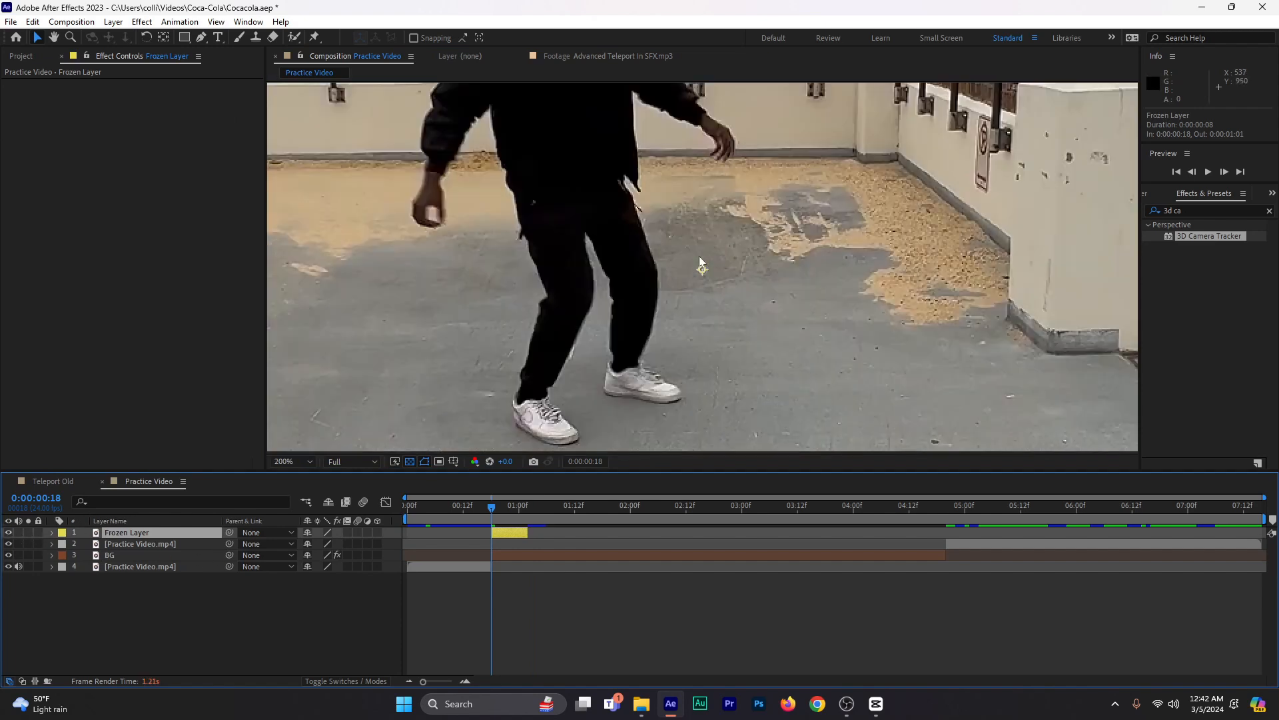
pyautogui.scroll(-1, 700, 265)
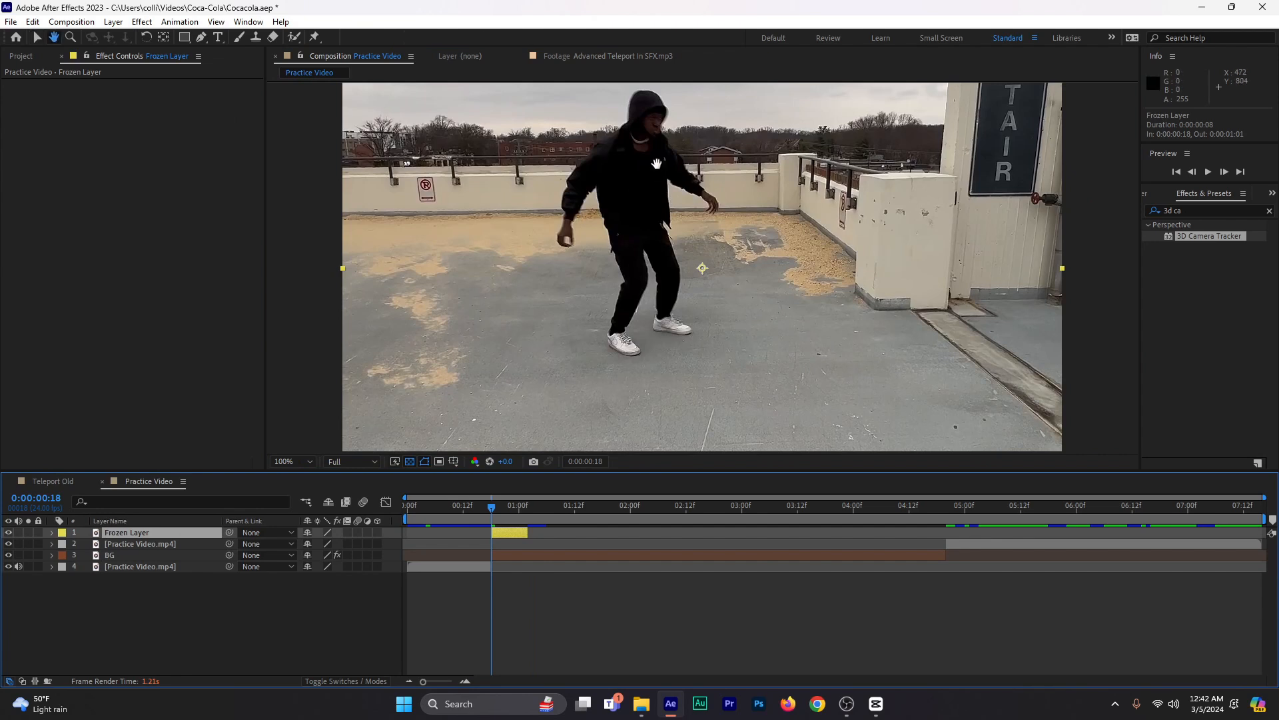
pyautogui.moveTo(656, 164); pyautogui.dragTo(658, 231)
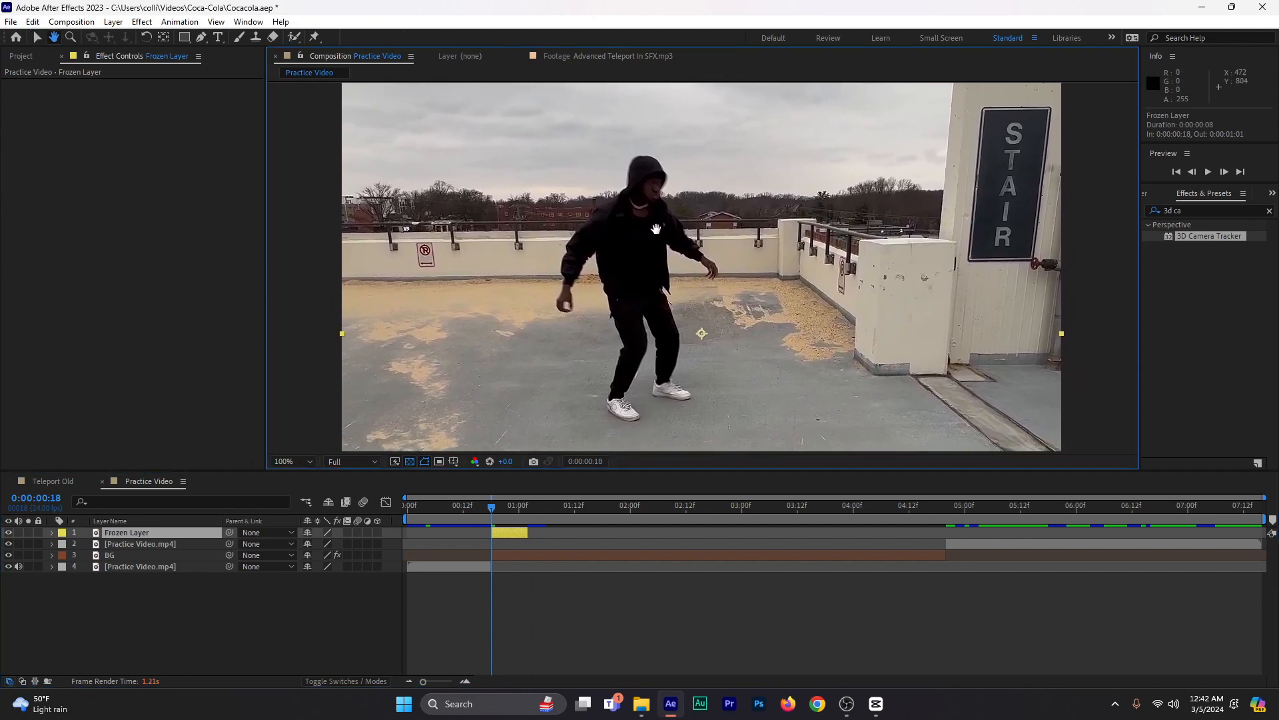
pyautogui.press('v')
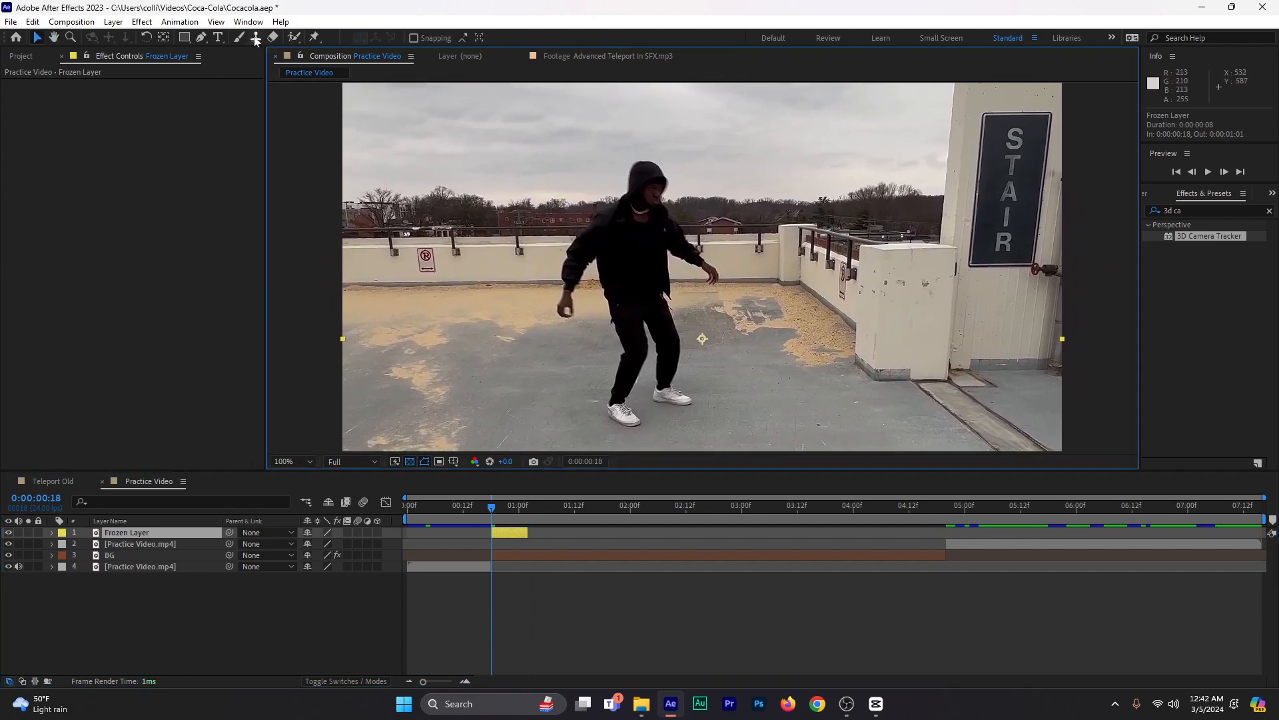
pyautogui.click(201, 38)
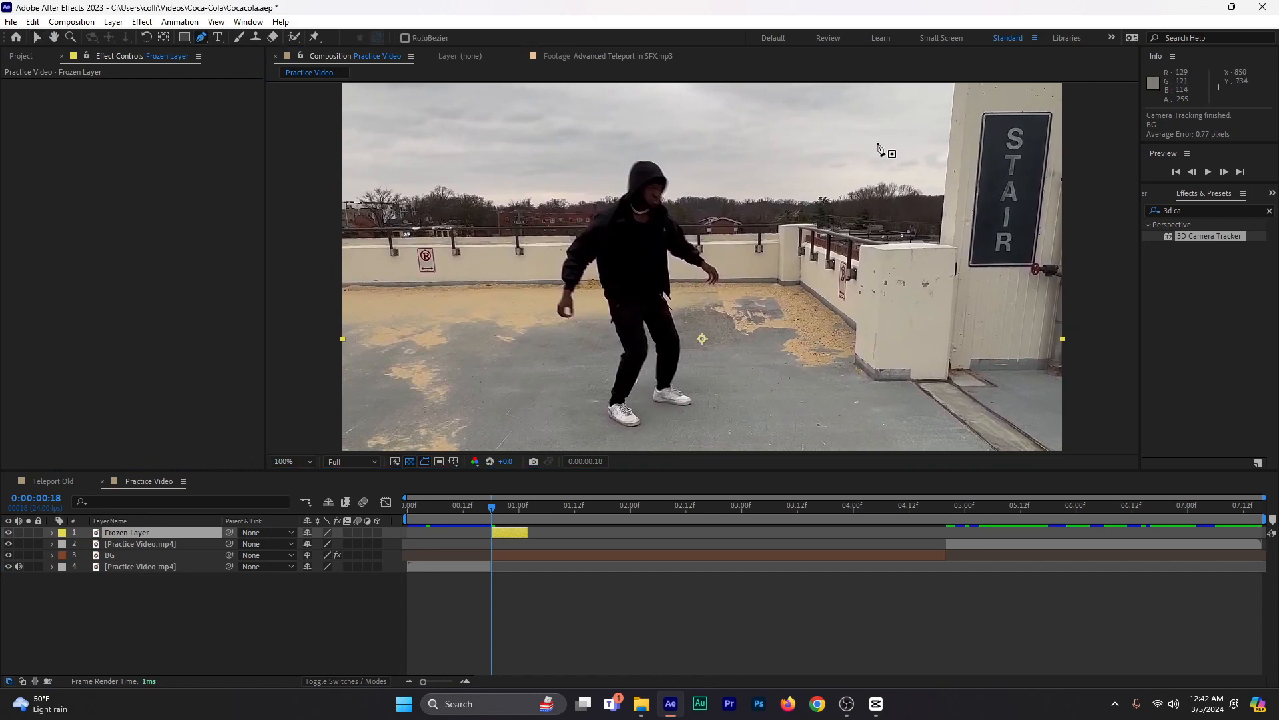
pyautogui.scroll(4, 667, 219)
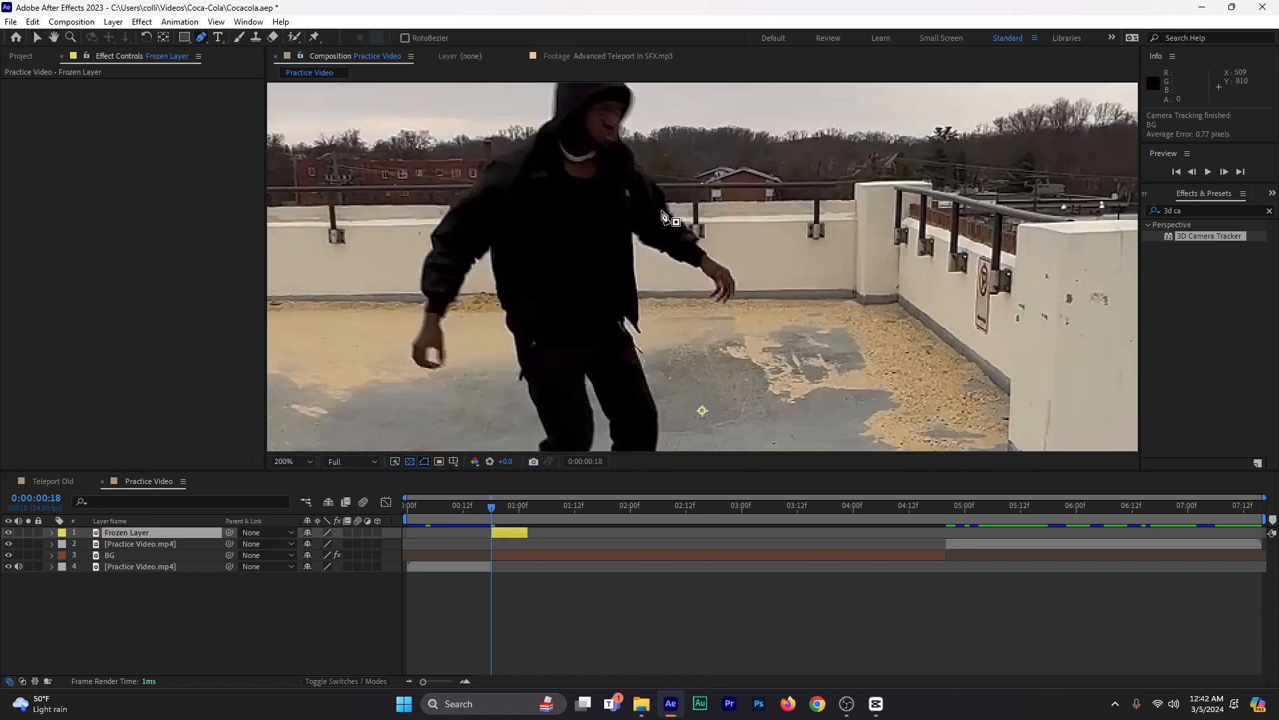
pyautogui.press('h')
pyautogui.moveTo(569, 252); pyautogui.dragTo(650, 173)
pyautogui.press('g')
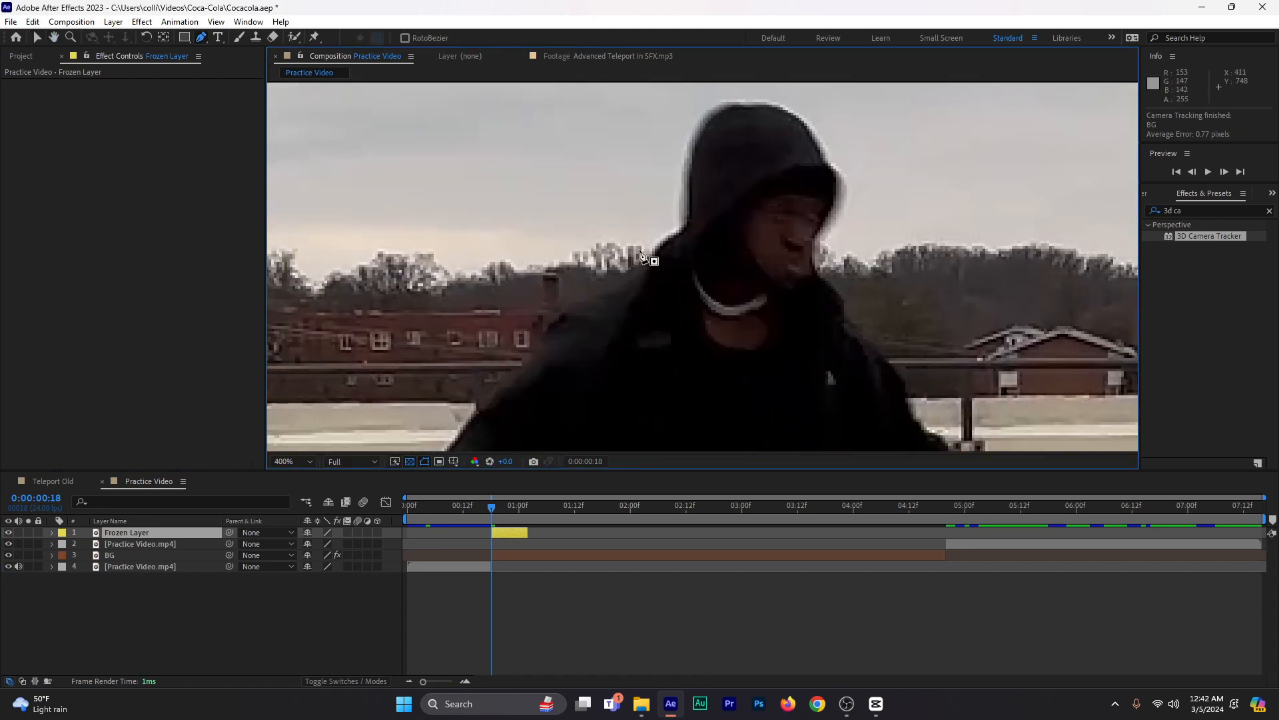
pyautogui.click(640, 254)
pyautogui.click(615, 274)
pyautogui.click(553, 322)
pyautogui.click(541, 345)
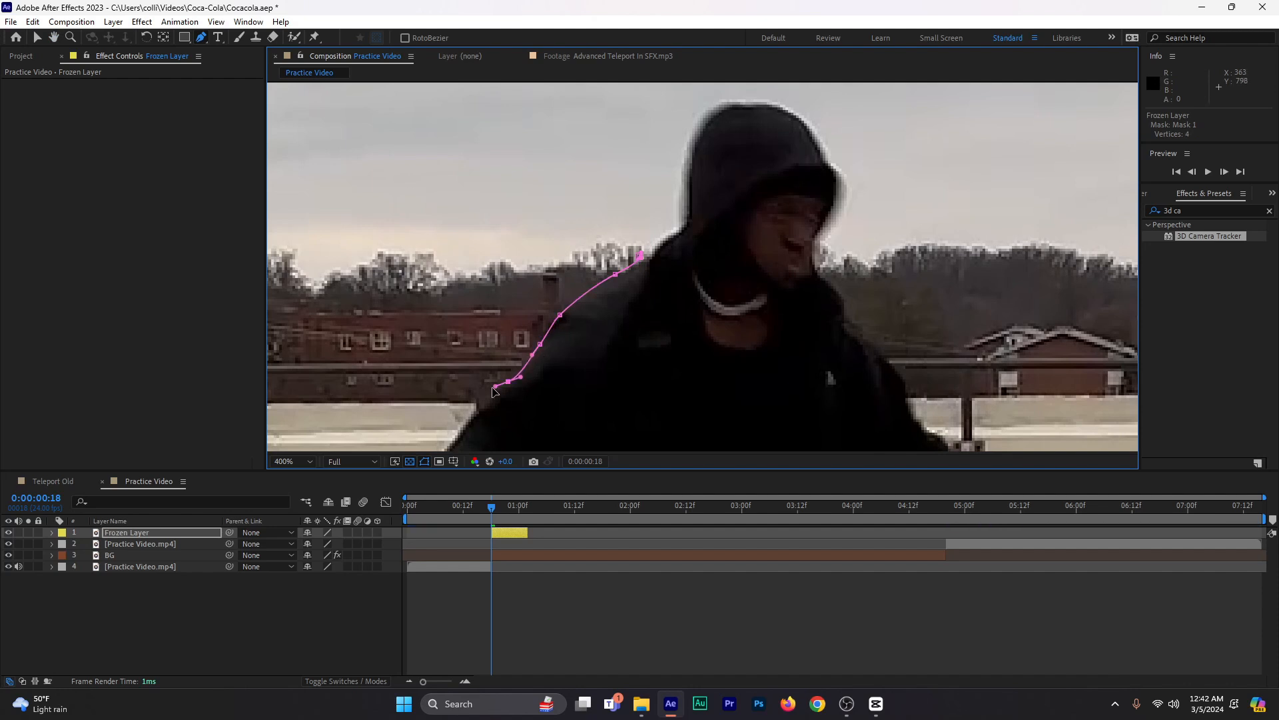
pyautogui.moveTo(507, 389); pyautogui.dragTo(597, 260)
pyautogui.click(599, 249)
pyautogui.click(533, 329)
pyautogui.click(522, 381)
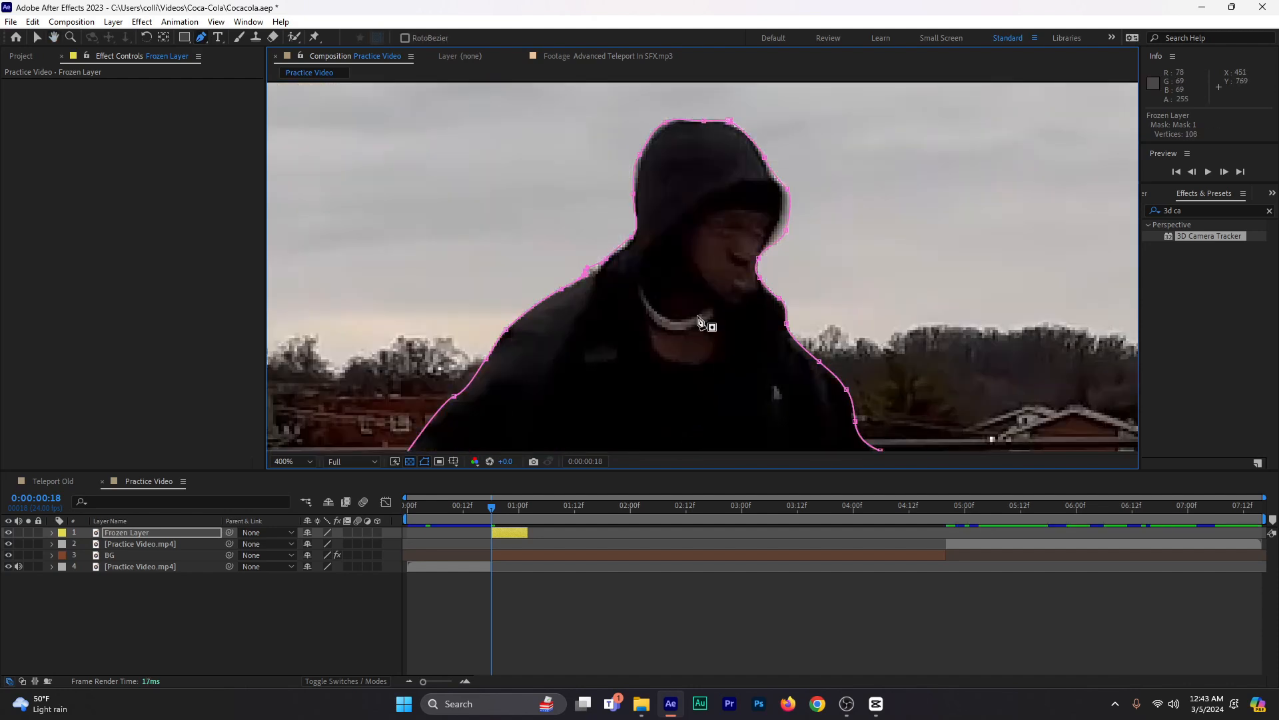
pyautogui.scroll(-2, 626, 339)
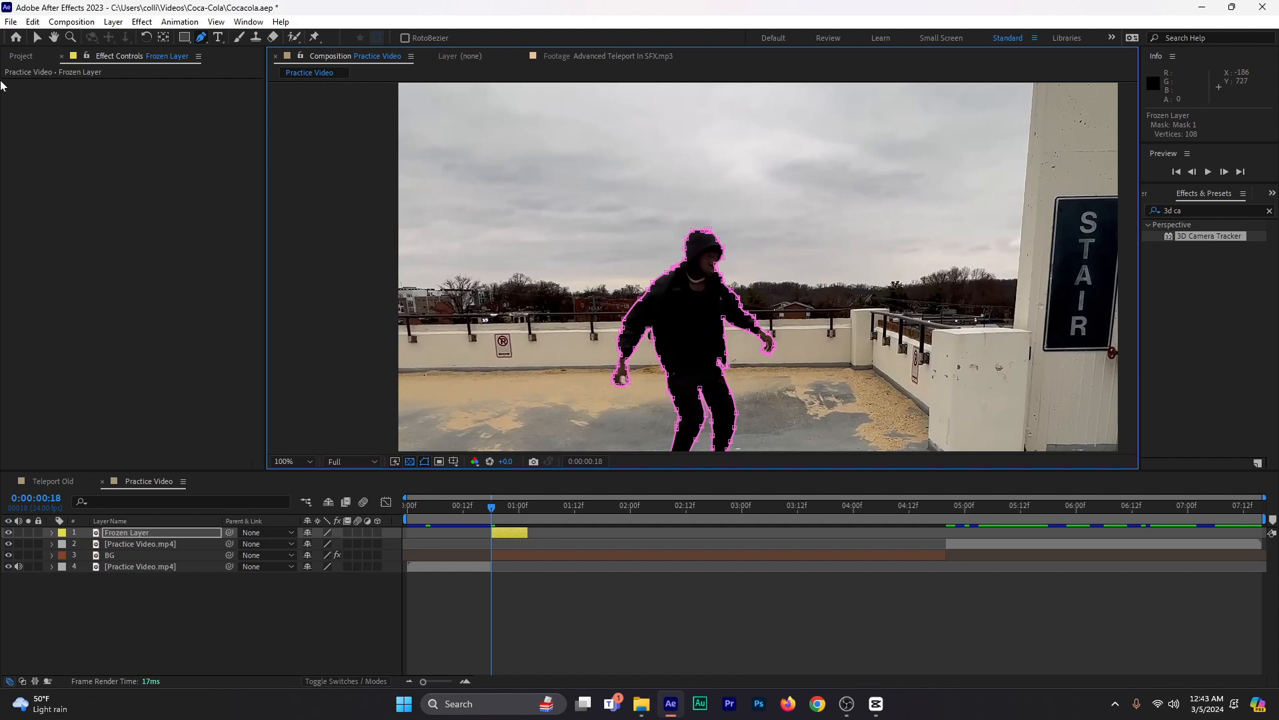
# - Move the Frozen Layer's anchor point to the middle of the masked person's body with the Pan Behind tool
pyautogui.click(37, 37)
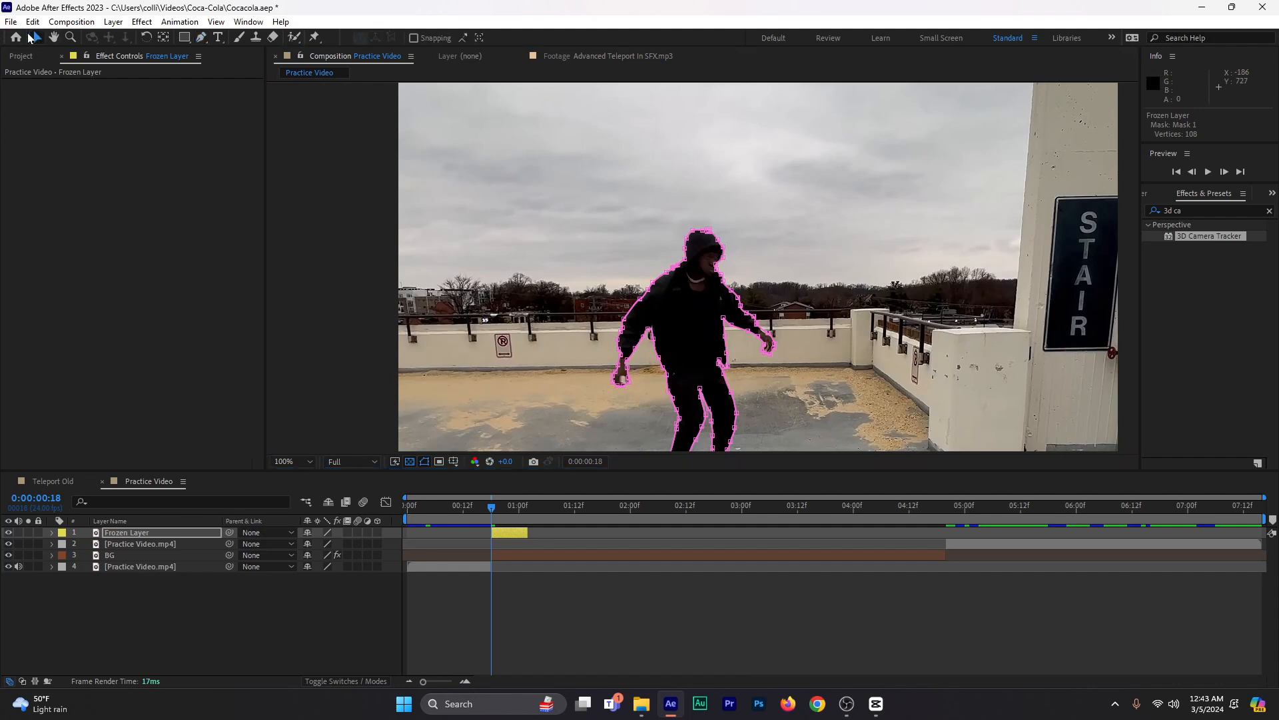
pyautogui.click(164, 40)
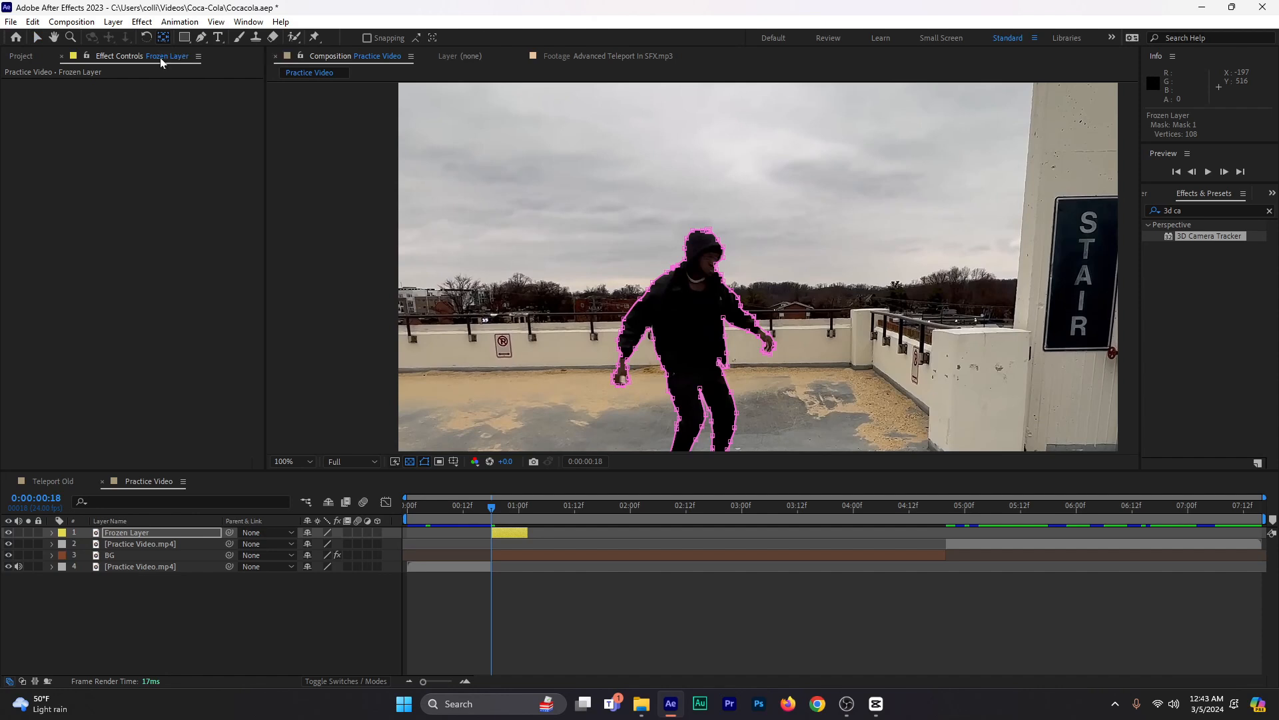
pyautogui.scroll(-4, 672, 327)
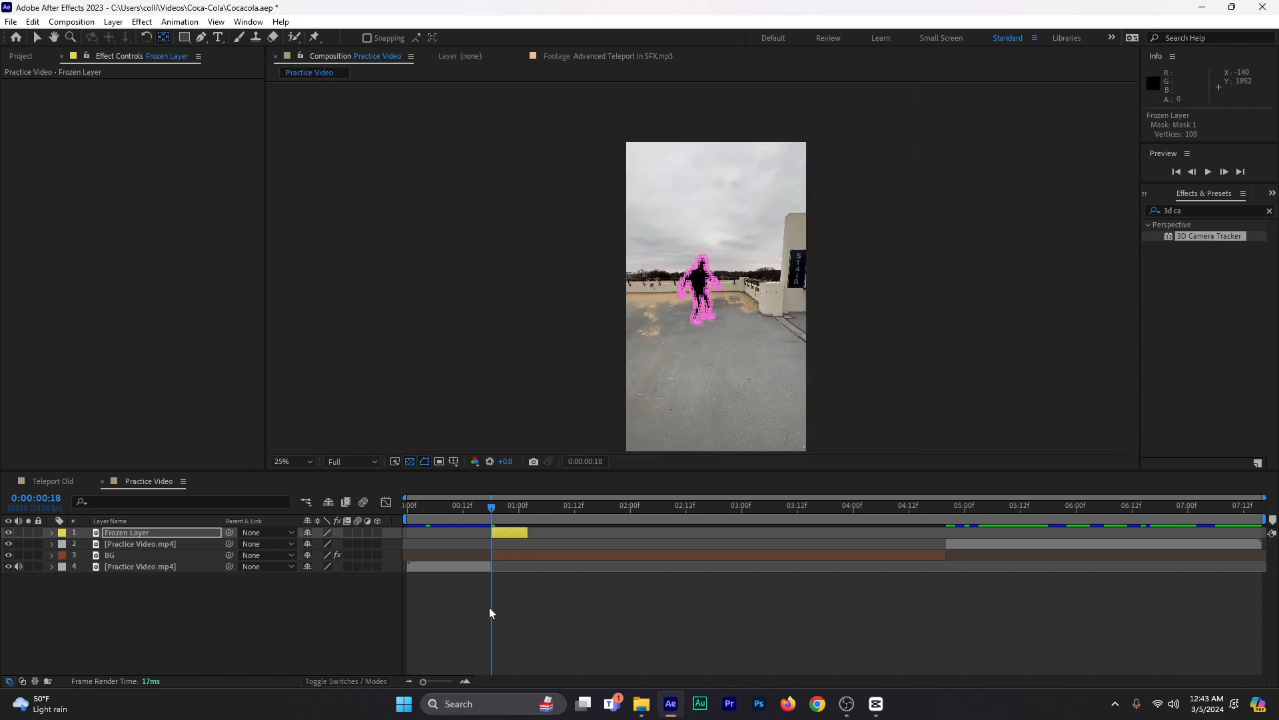
pyautogui.click(504, 535)
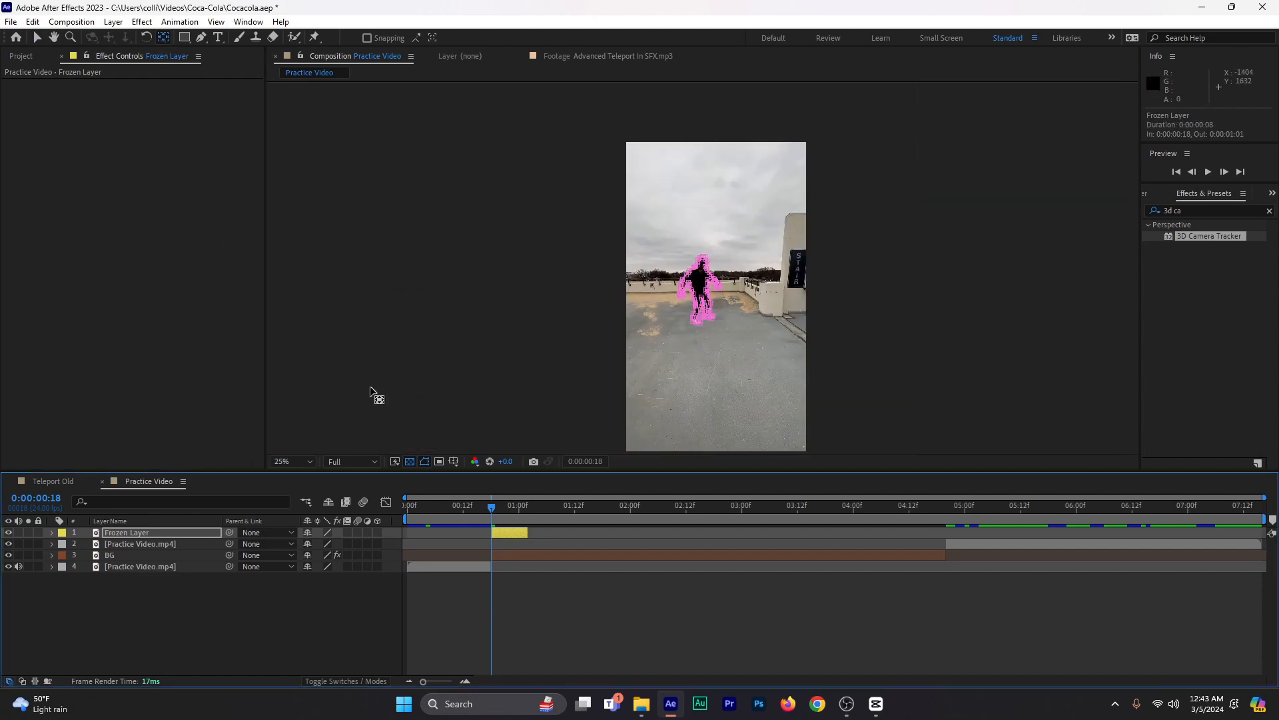
pyautogui.click(457, 620)
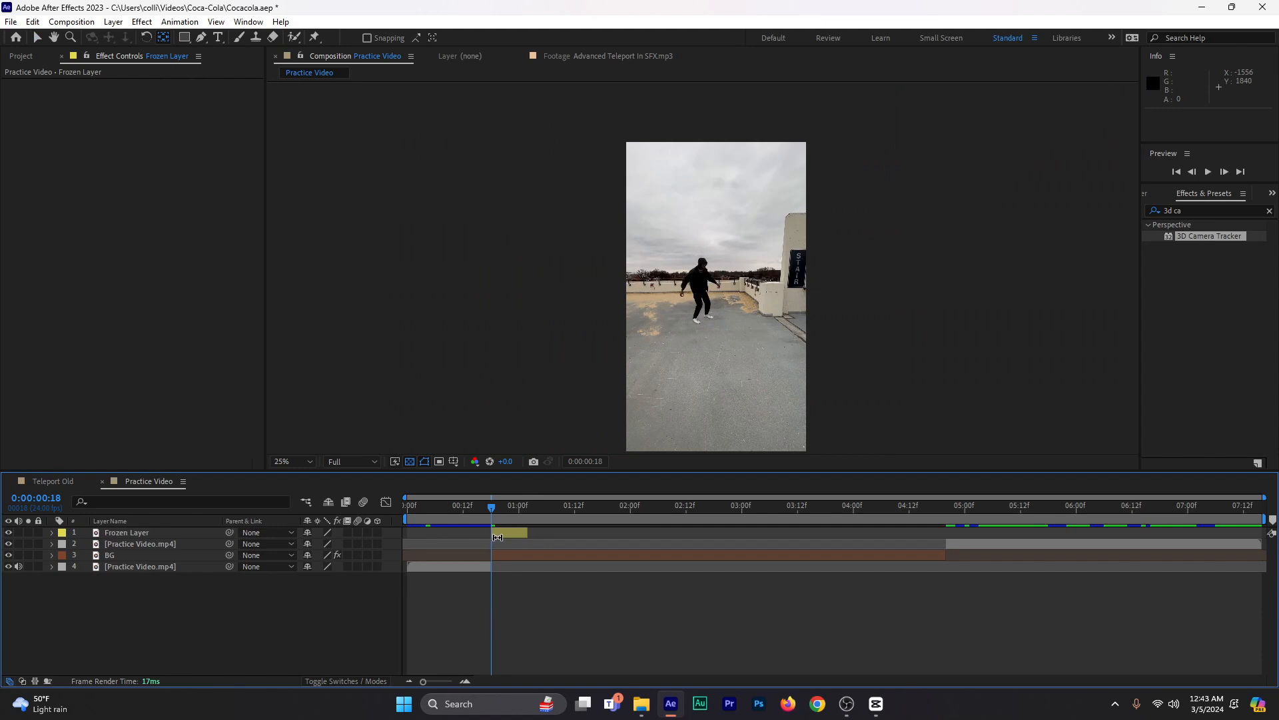
pyautogui.click(498, 537)
pyautogui.scroll(4, 746, 313)
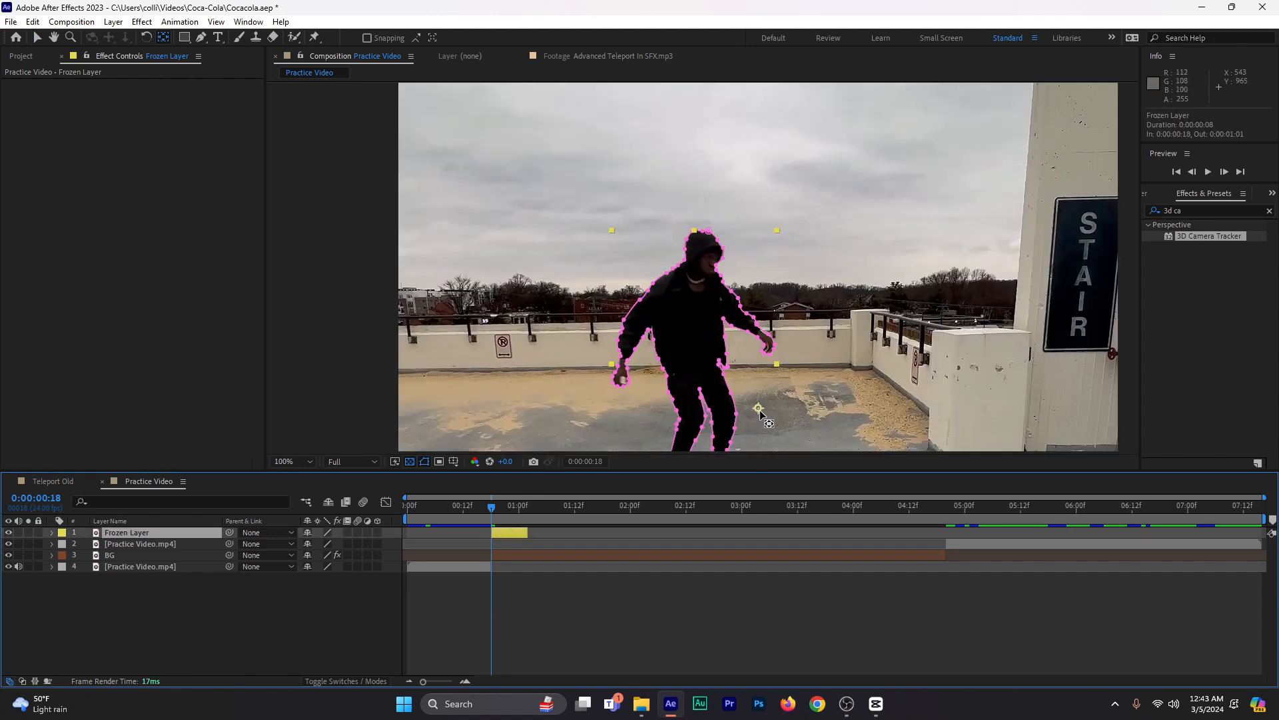
pyautogui.moveTo(760, 413); pyautogui.dragTo(696, 343)
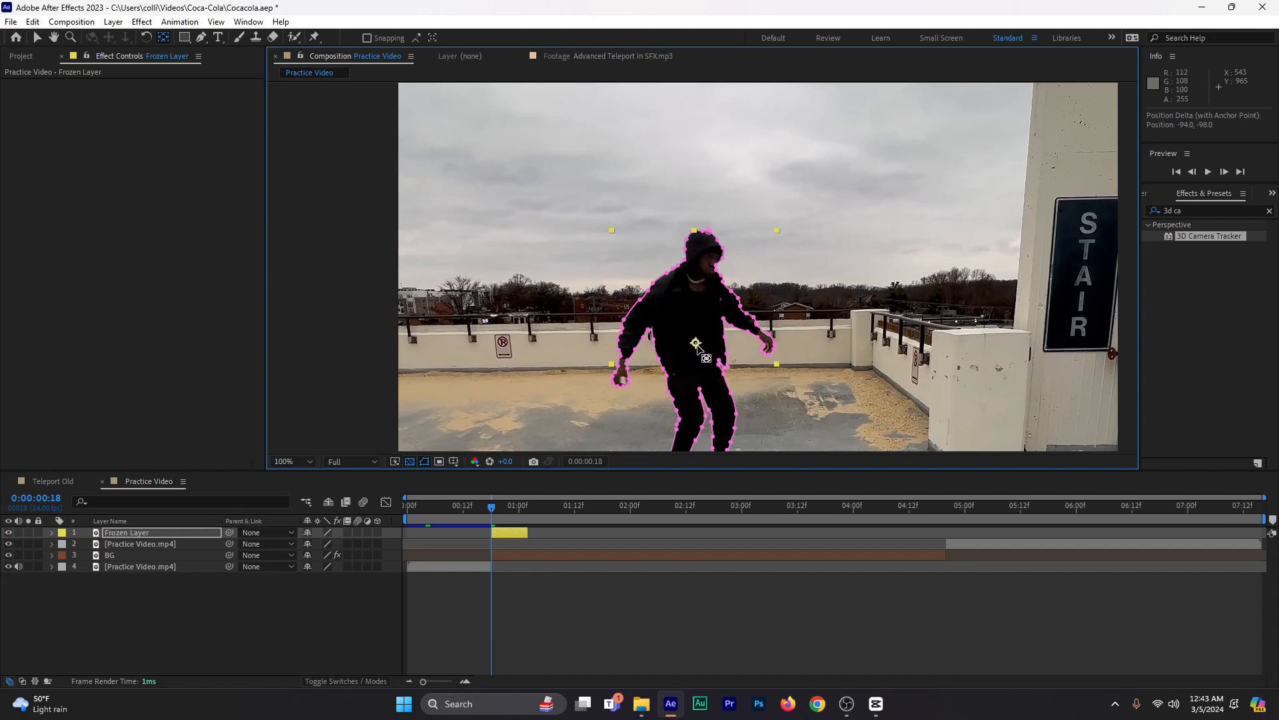
# - Set the feather of the Frozen Layer's mask to 3 pixels and lock the mask
pyautogui.press('m')
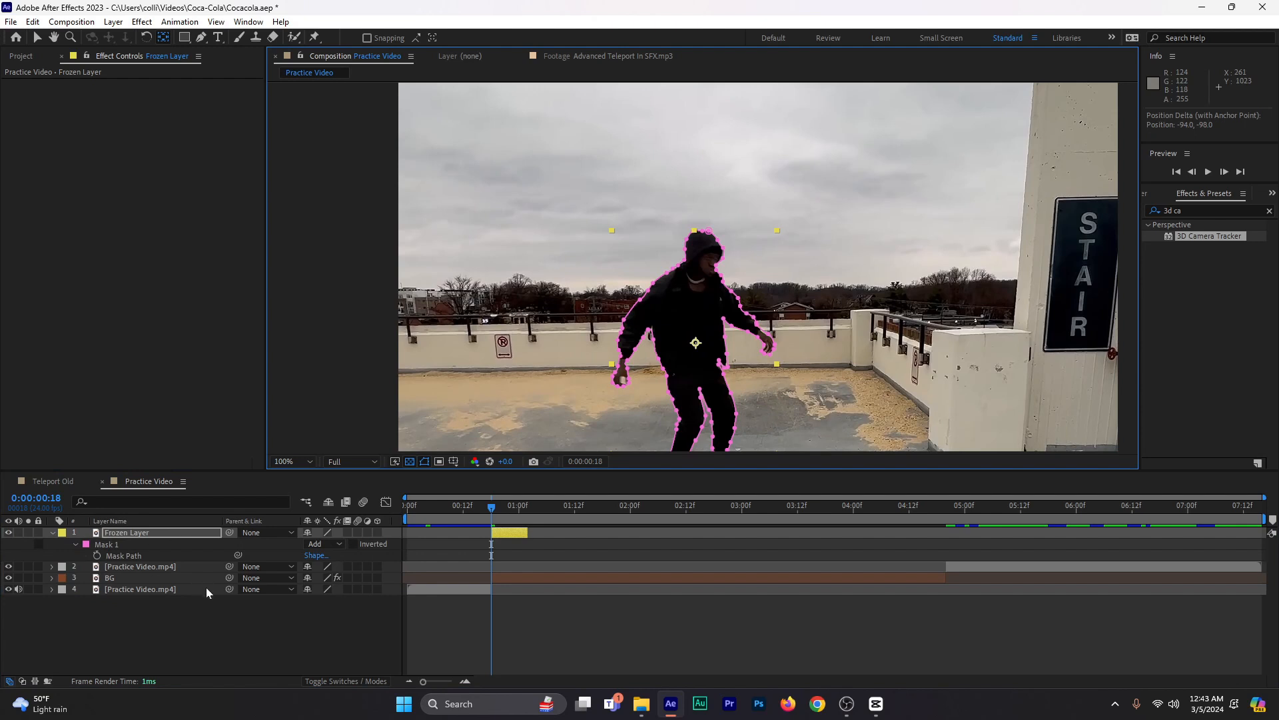
pyautogui.press('f')
pyautogui.click(332, 555)
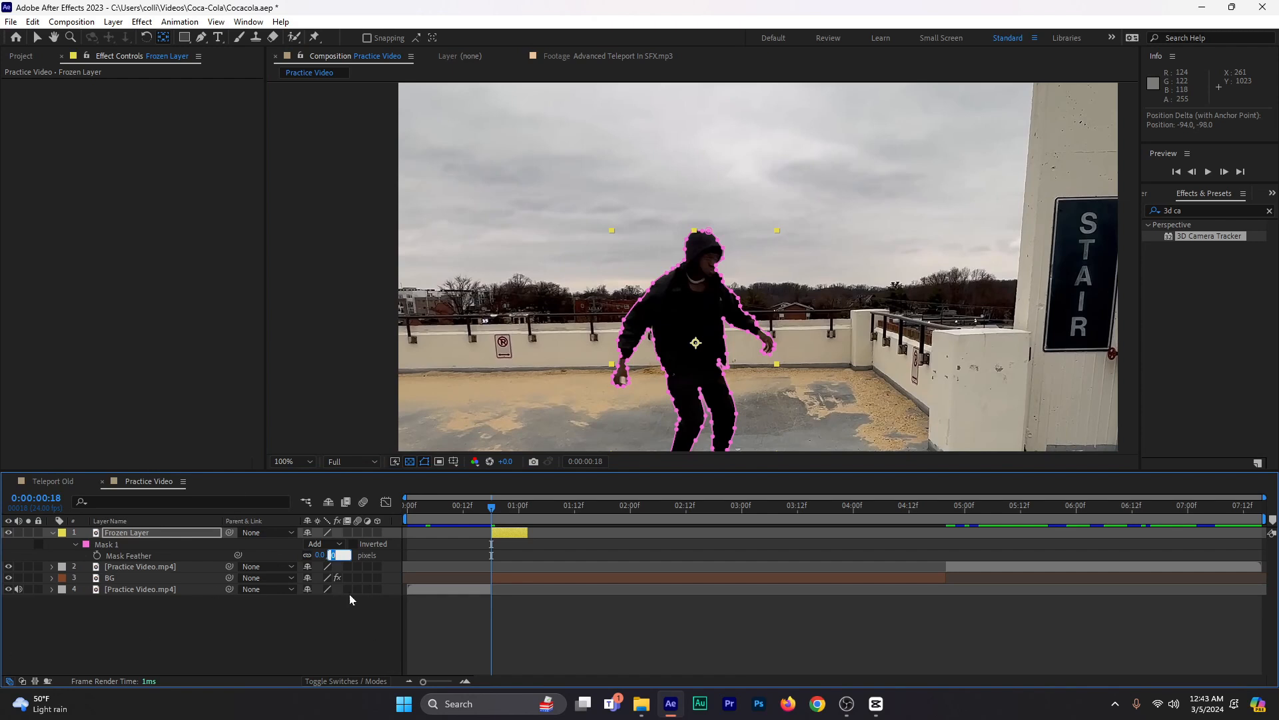
pyautogui.click(384, 557)
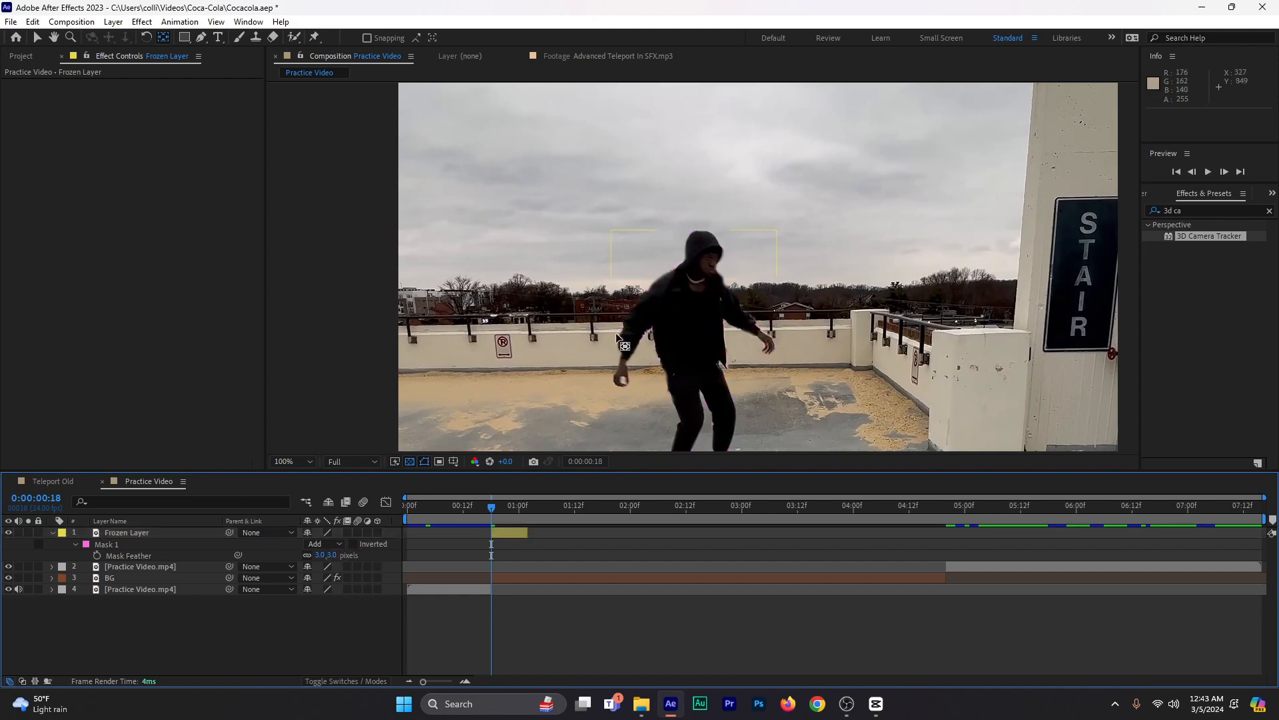
pyautogui.click(37, 39)
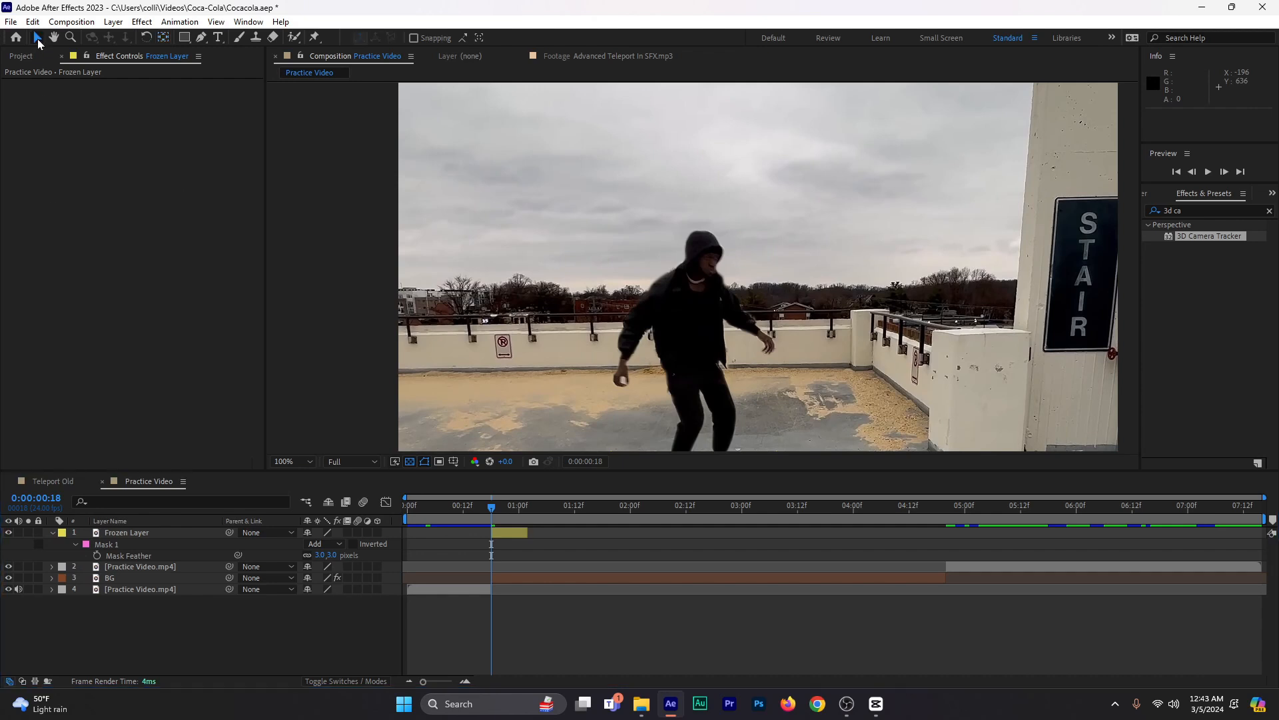
pyautogui.click(170, 534)
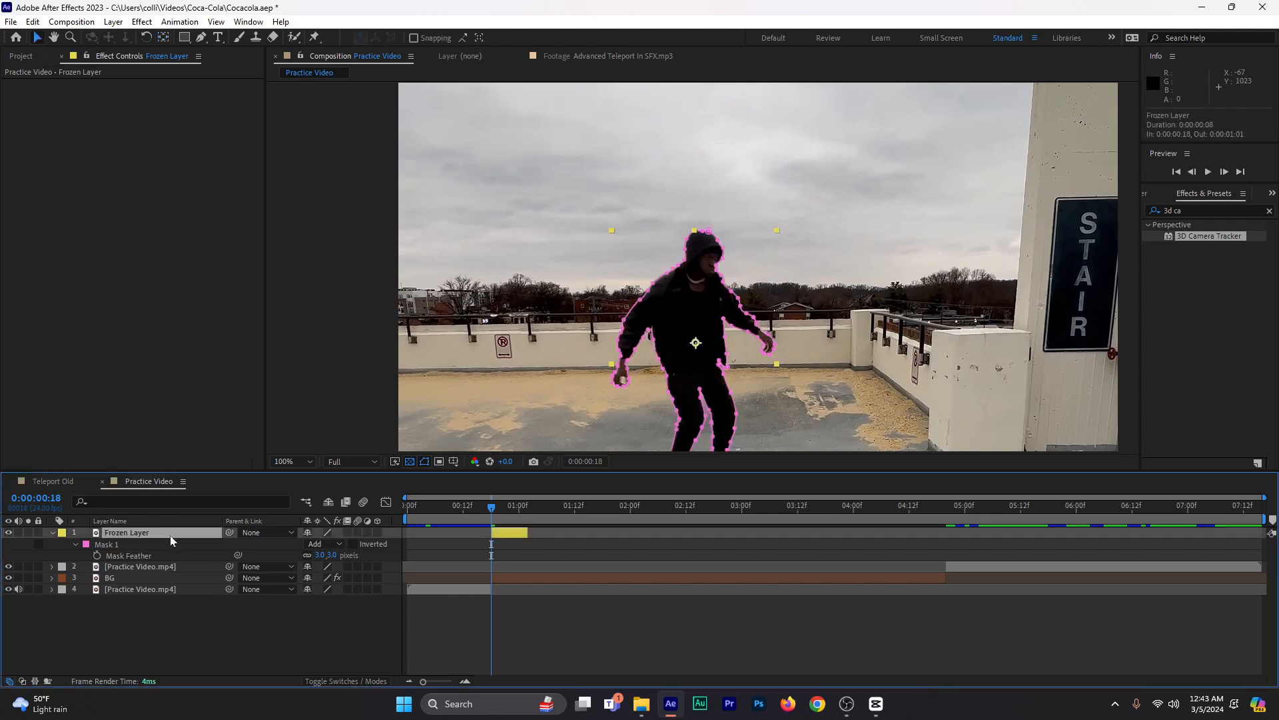
pyautogui.click(39, 545)
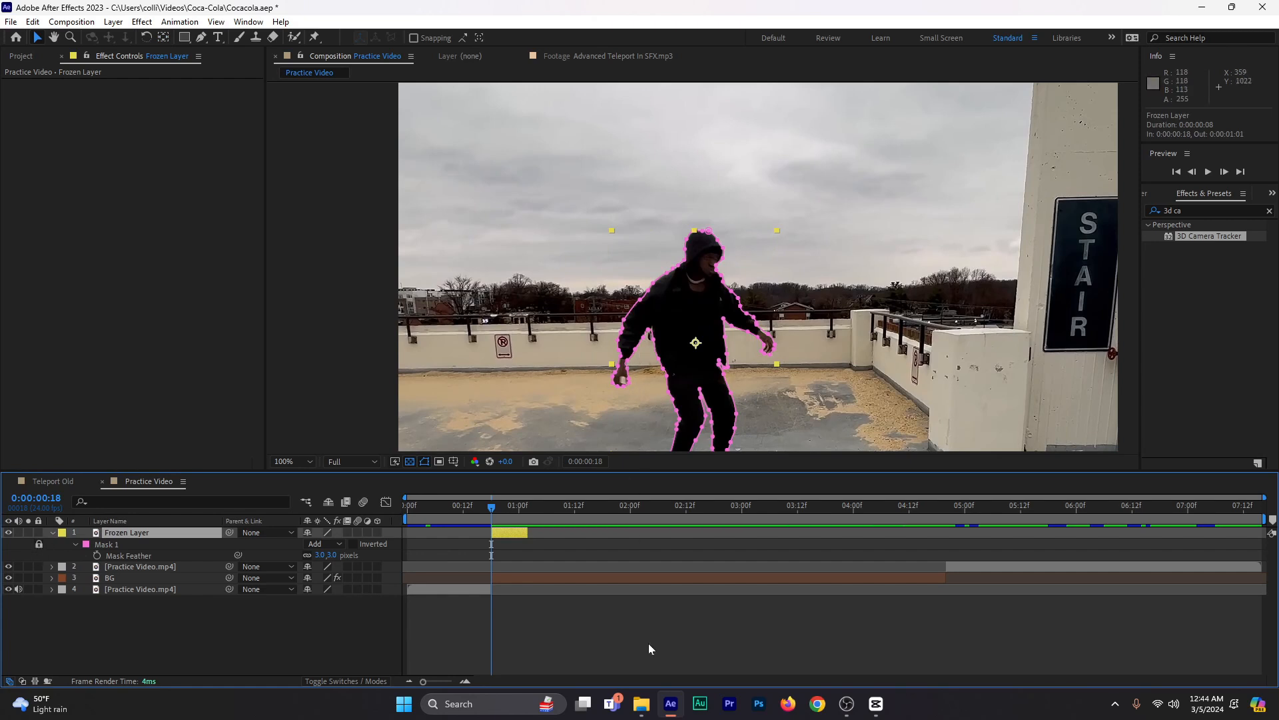
# - Animate the Frozen Layer's Scale from 100% at 0:00:00:18 down to 0% at 0:00:00:21
pyautogui.press('s')
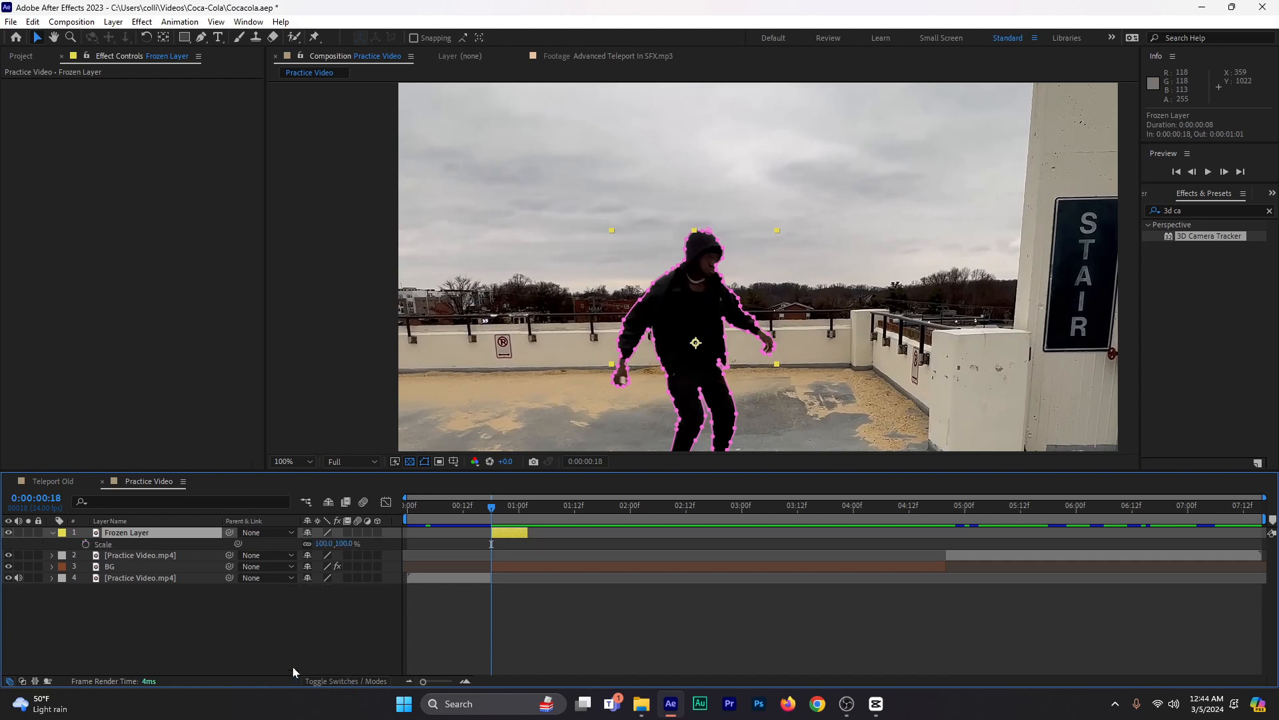
pyautogui.scroll(-2, 792, 288)
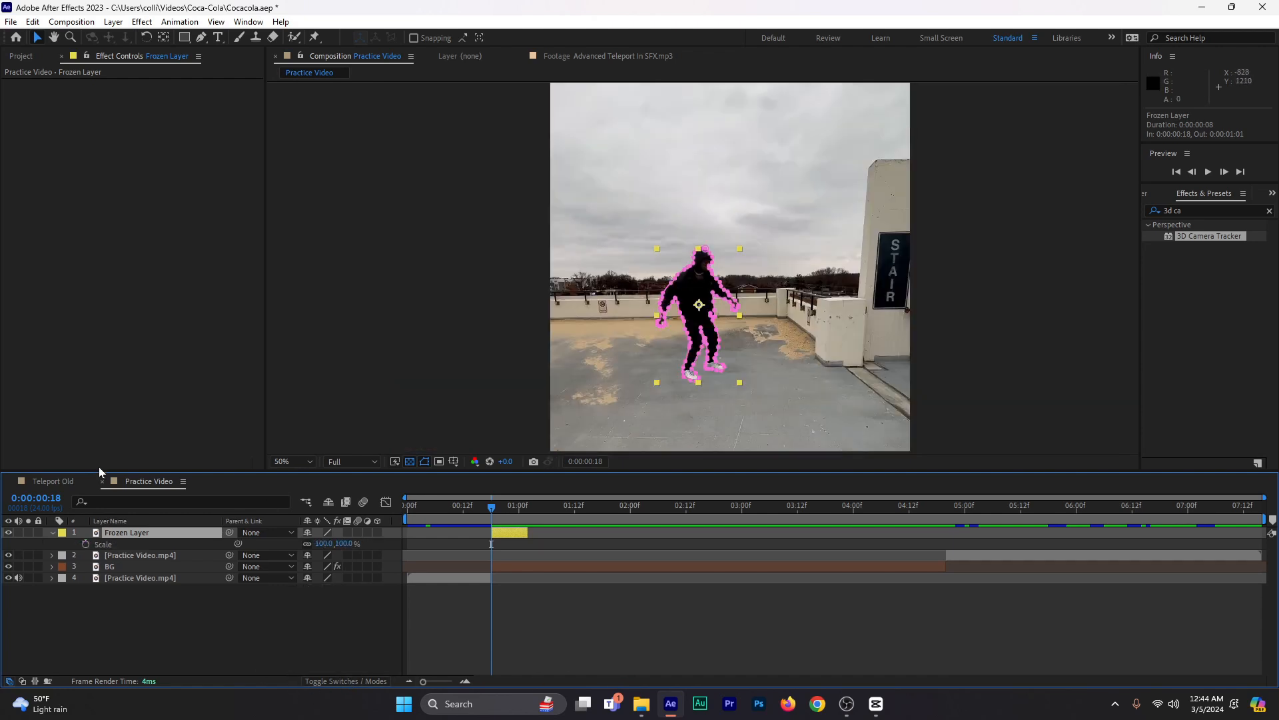
pyautogui.click(86, 543)
pyautogui.press('=')
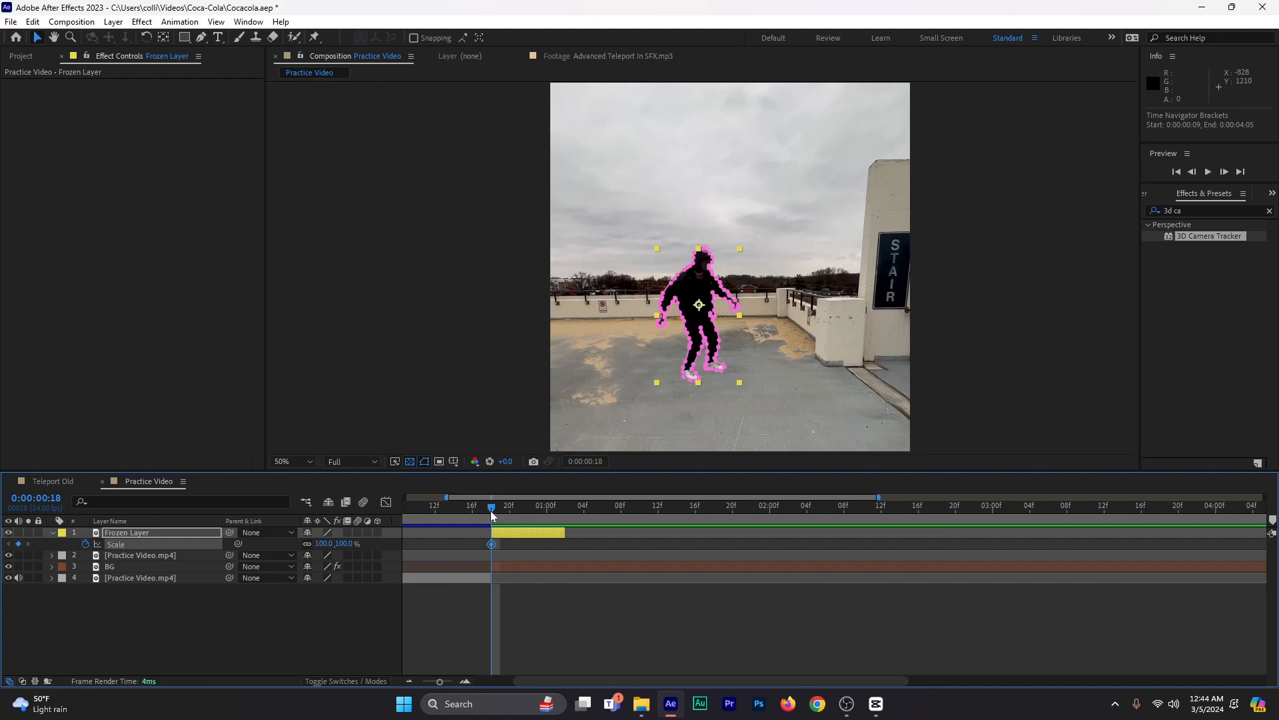
pyautogui.moveTo(491, 511); pyautogui.dragTo(492, 517)
pyautogui.click(1230, 174)
pyautogui.click(1229, 174)
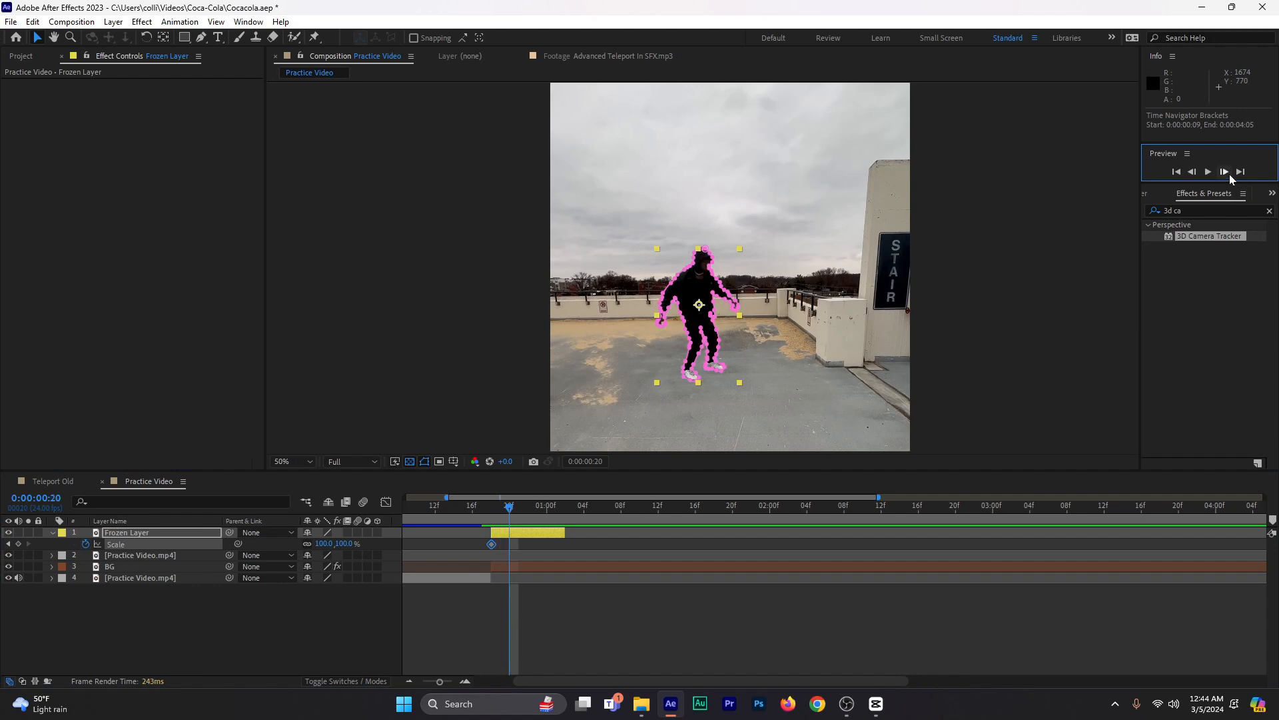
pyautogui.click(1229, 174)
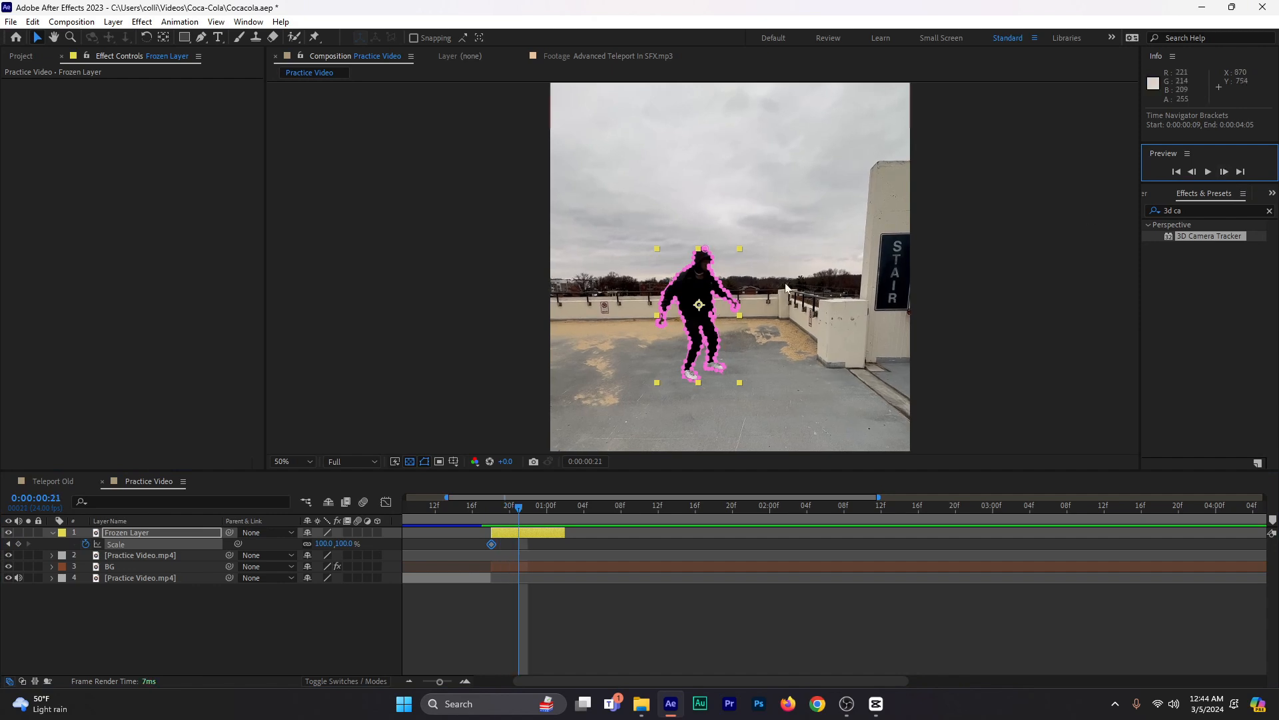
pyautogui.click(344, 543)
pyautogui.press('Return')
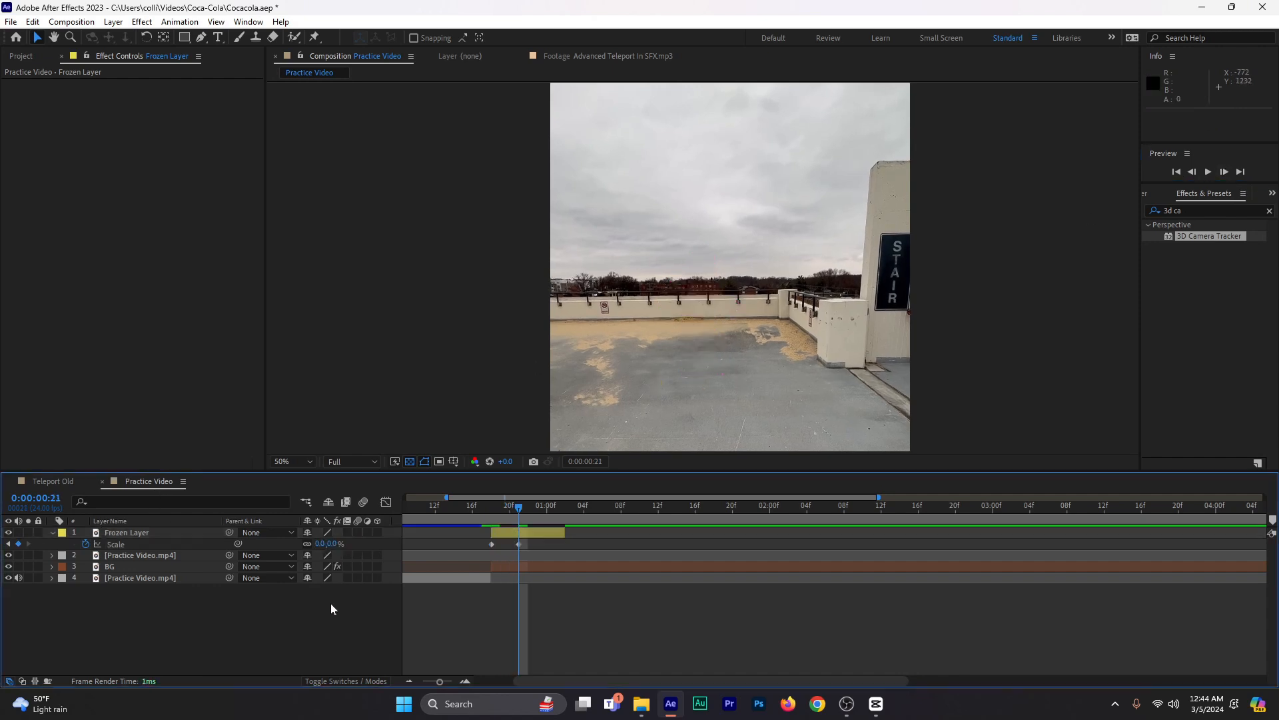
# - Turn on motion blur for the Frozen Layer and the composition, and preview from 0:00:00:16
pyautogui.click(523, 536)
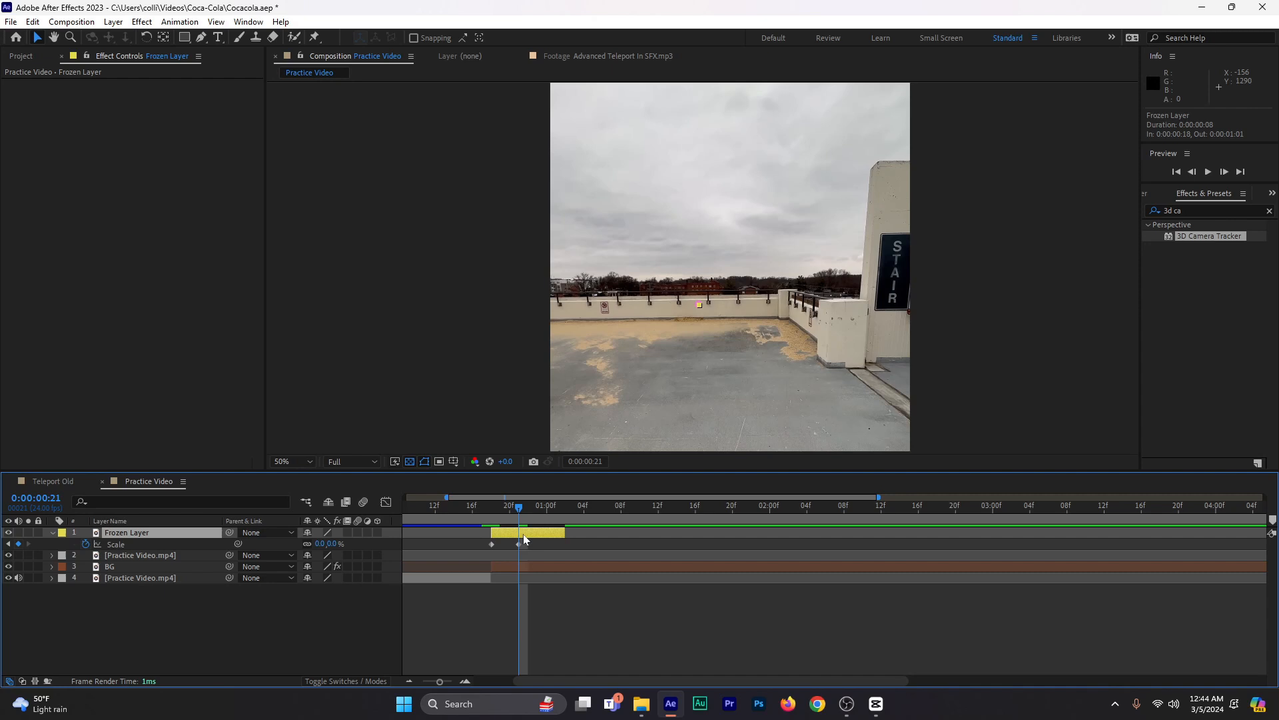
pyautogui.click(358, 532)
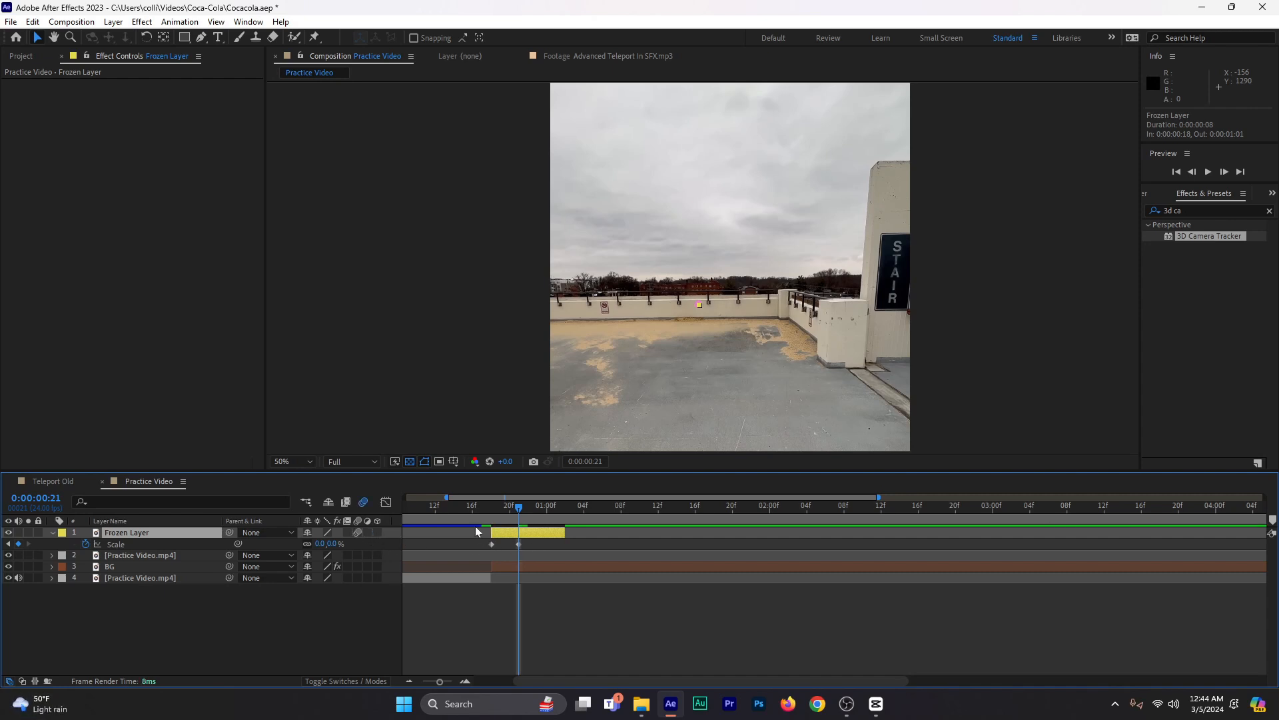
pyautogui.moveTo(479, 513); pyautogui.dragTo(466, 523)
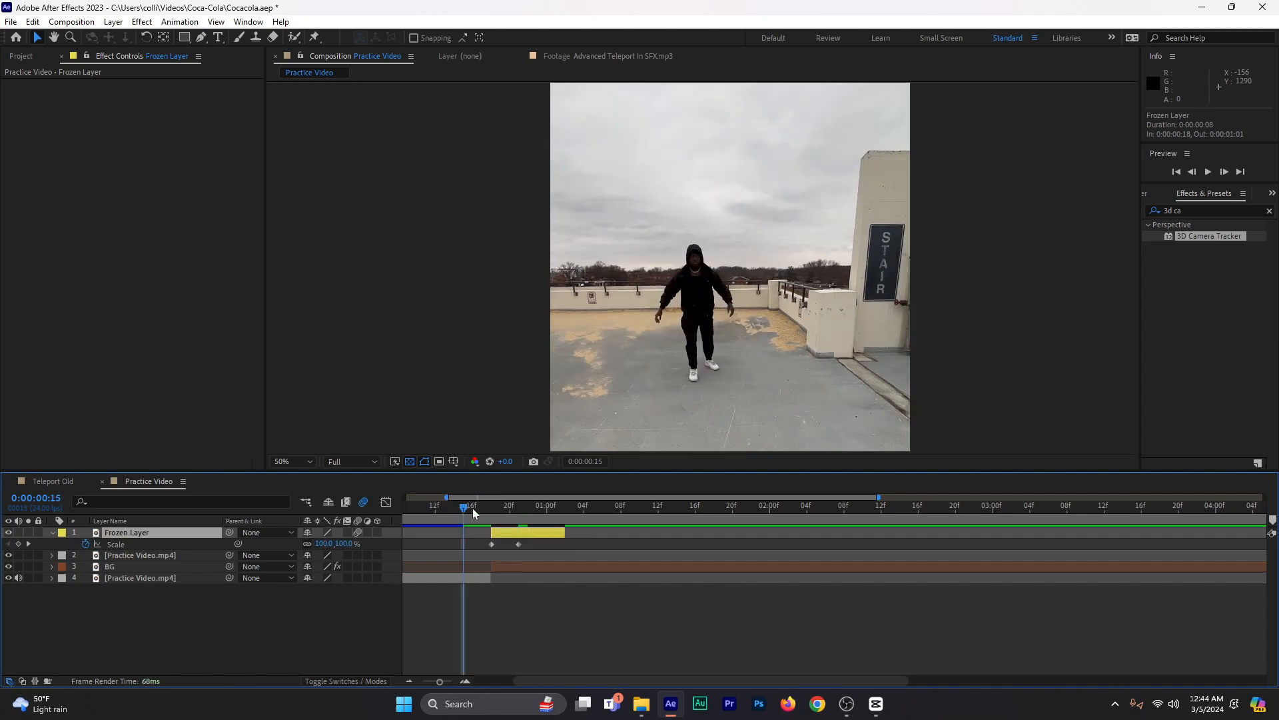
pyautogui.click(473, 508)
pyautogui.press('space')
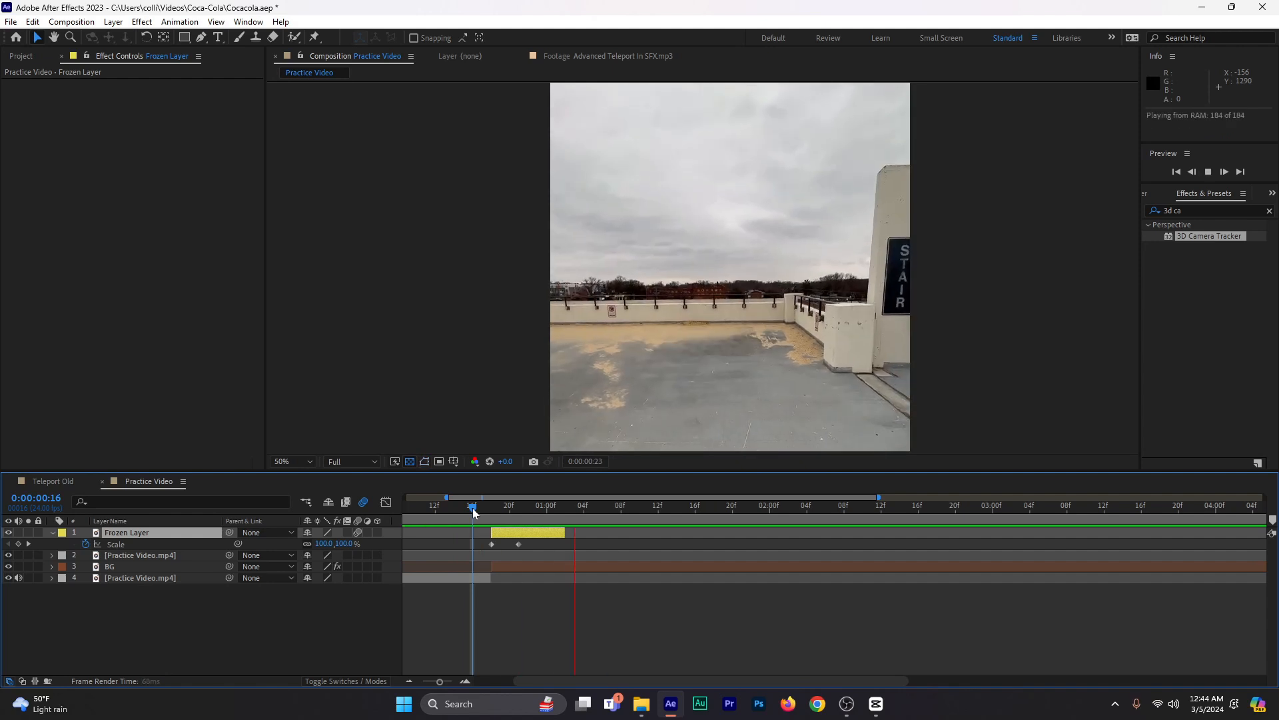
# - Replay and scrub the frames around the Frozen Layer's scale-down to check how the person vanishes
pyautogui.click(563, 513)
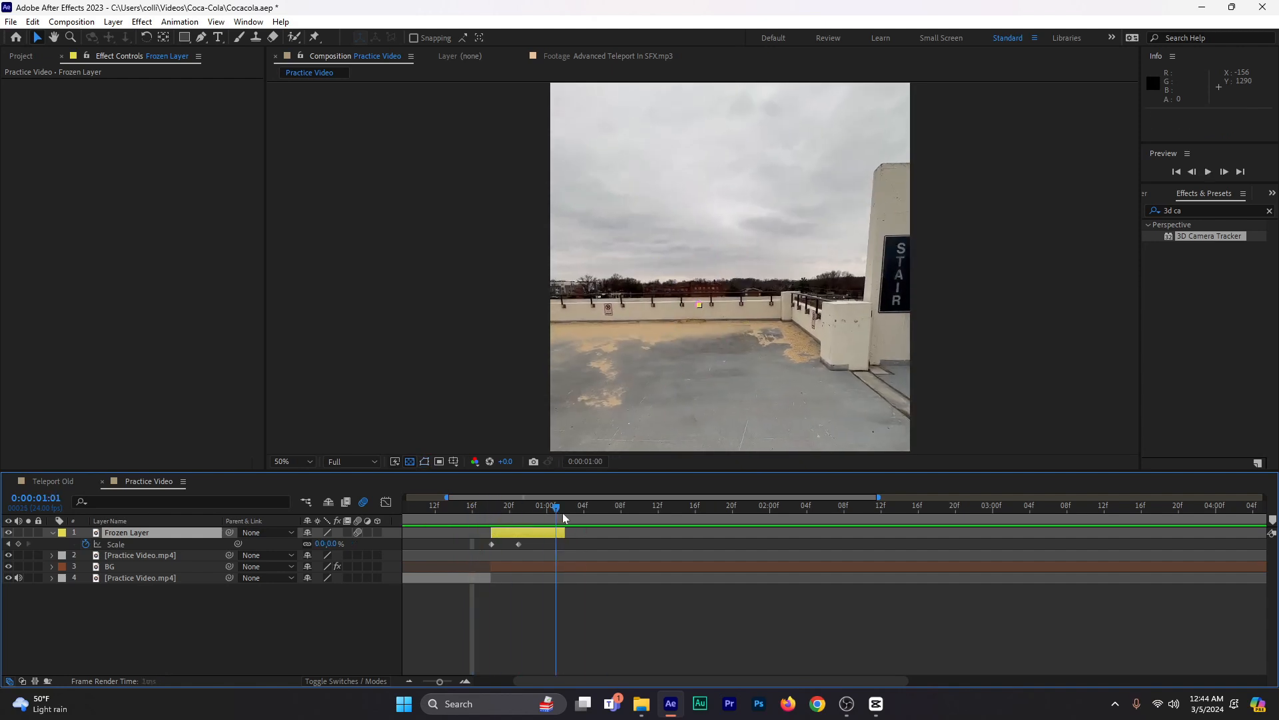
pyautogui.moveTo(563, 513); pyautogui.dragTo(424, 518)
pyautogui.press('space')
pyautogui.click(434, 511)
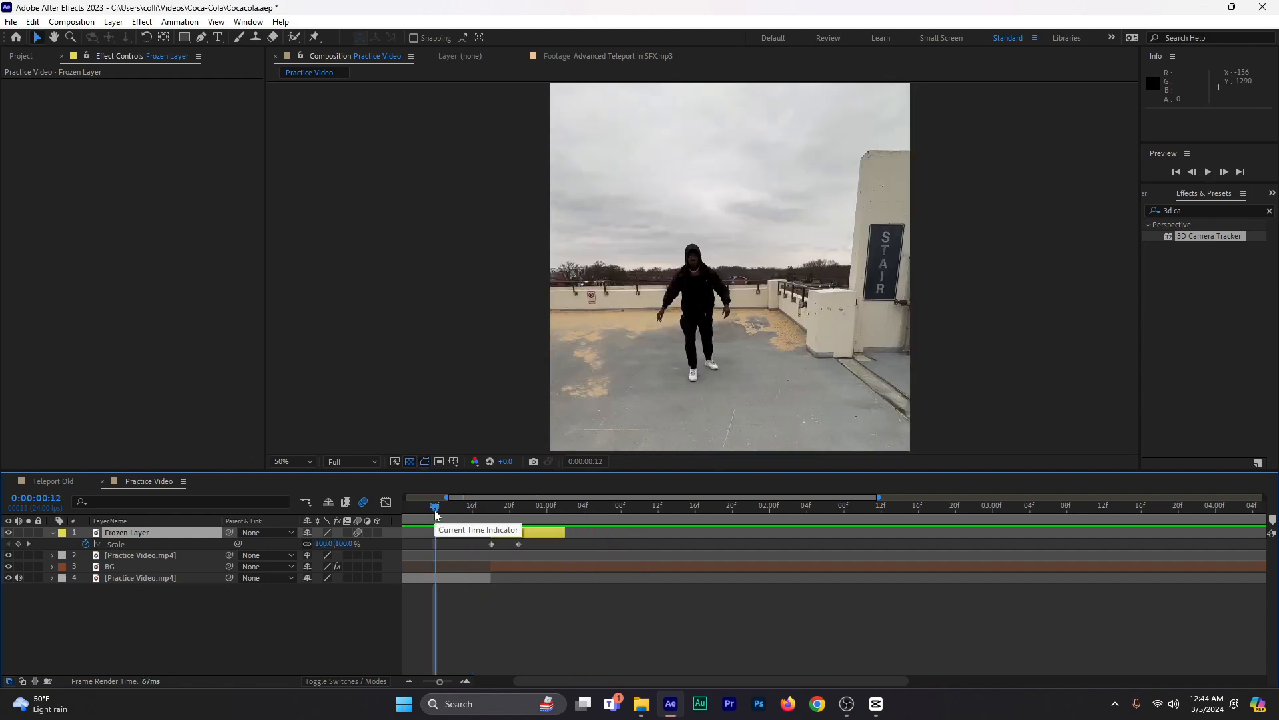
pyautogui.press('space')
pyautogui.click(466, 511)
pyautogui.press('space')
pyautogui.click(481, 512)
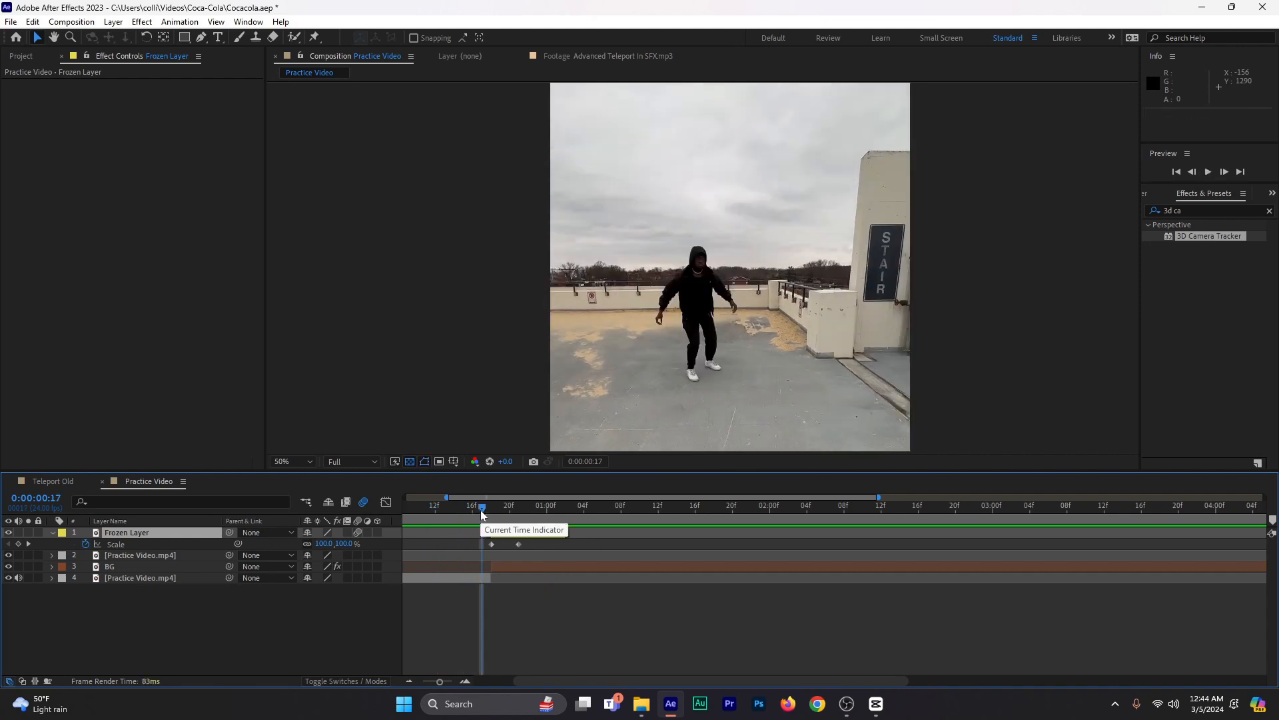
pyautogui.moveTo(481, 511); pyautogui.dragTo(491, 512)
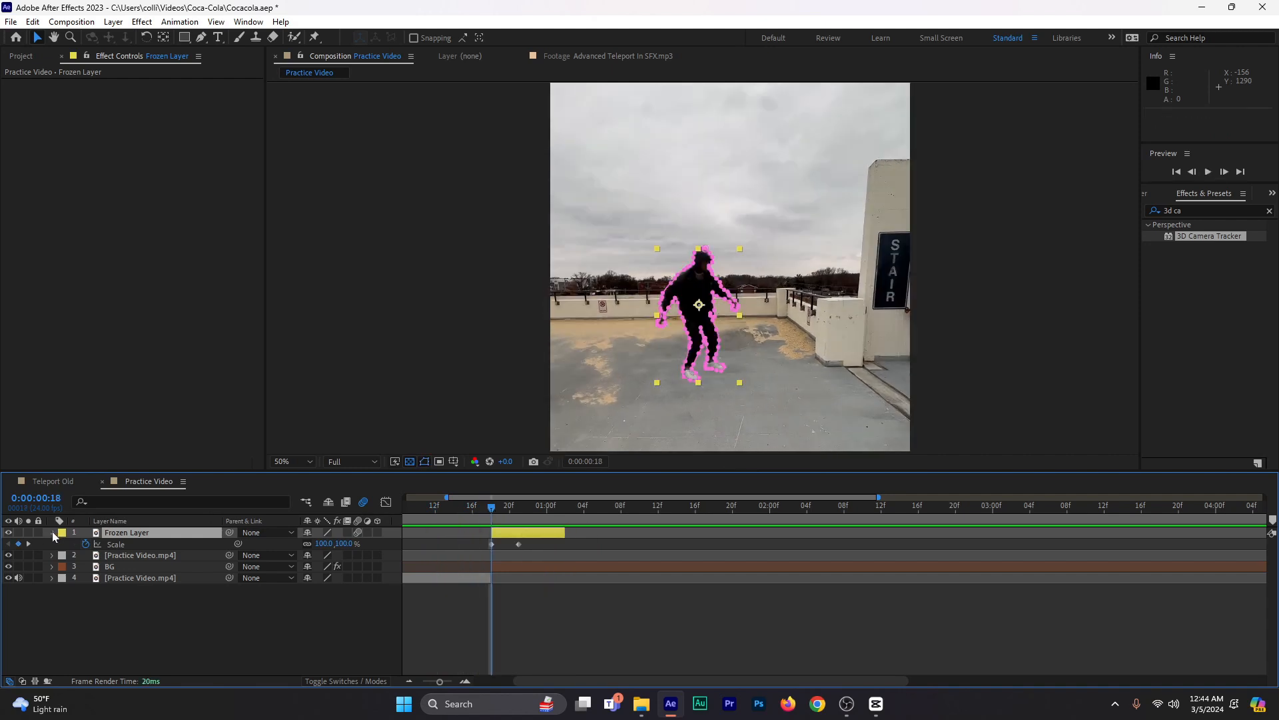
# - Fit the whole frame in the viewer and trim the Frozen Layer's end to 0:00:00:21, keeping both Scale keyframes
pyautogui.click(52, 532)
pyautogui.click(279, 461)
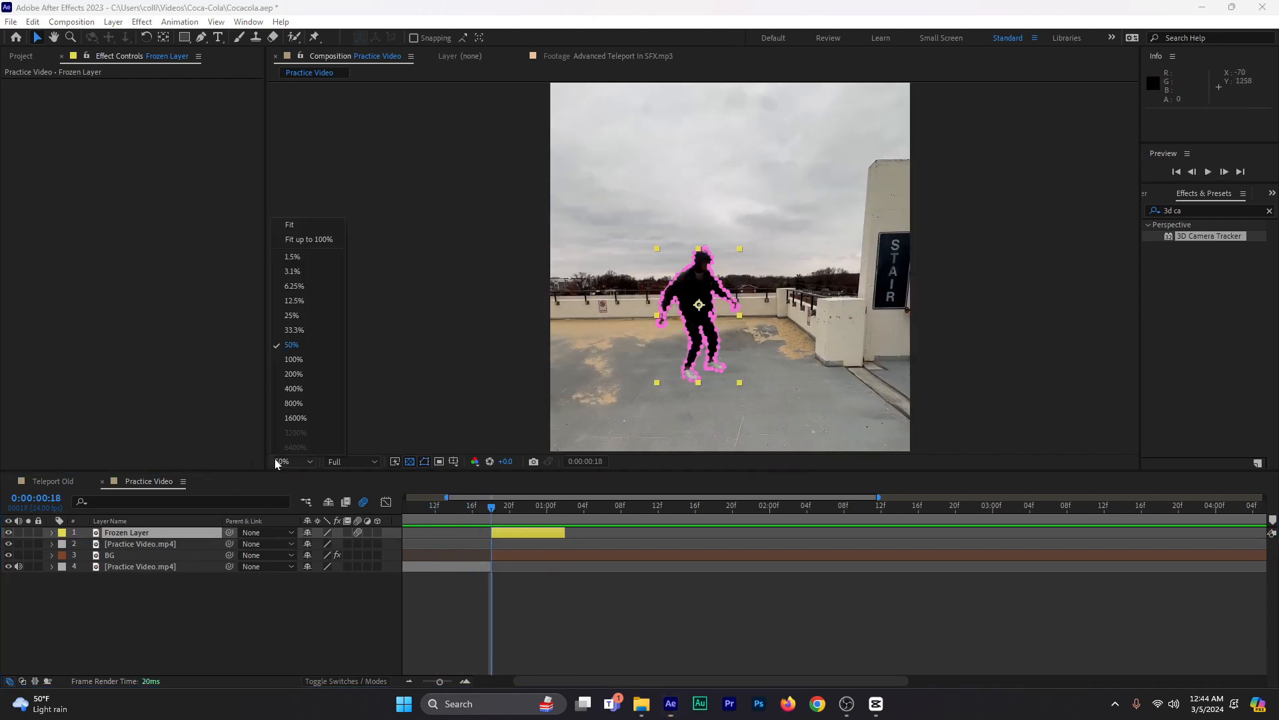
pyautogui.click(314, 239)
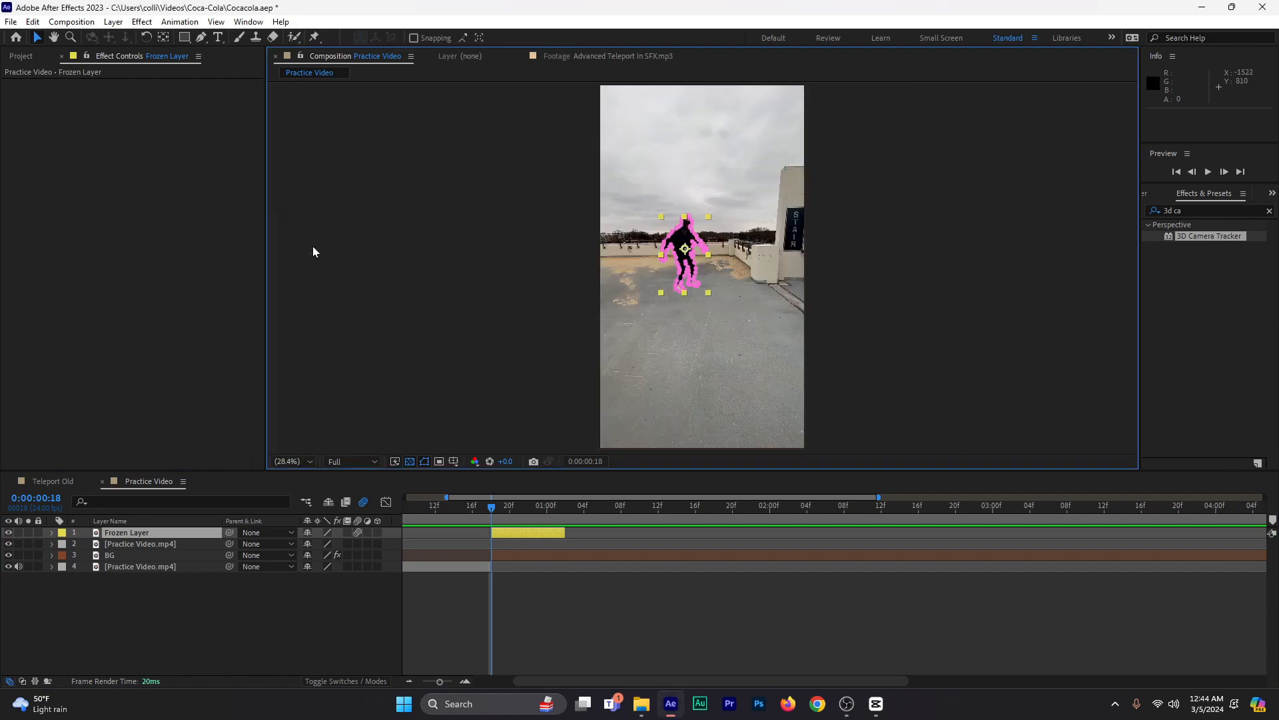
pyautogui.press('s')
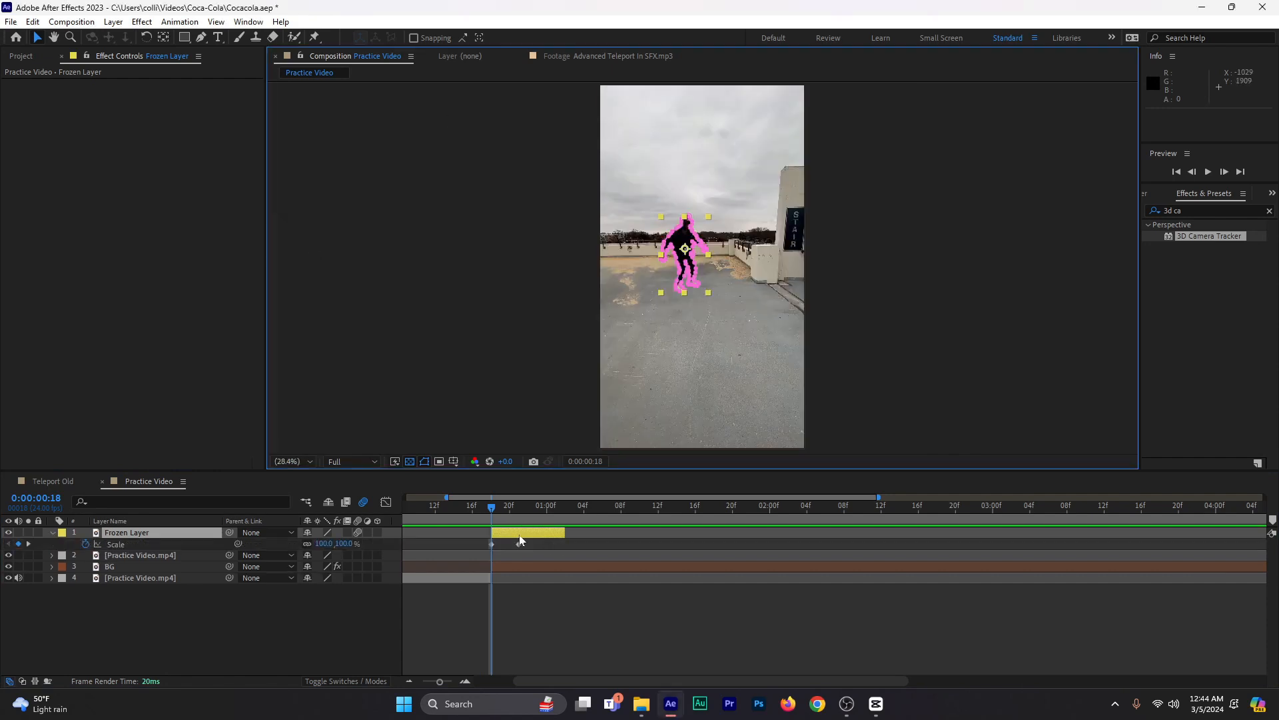
pyautogui.moveTo(567, 534); pyautogui.dragTo(528, 534)
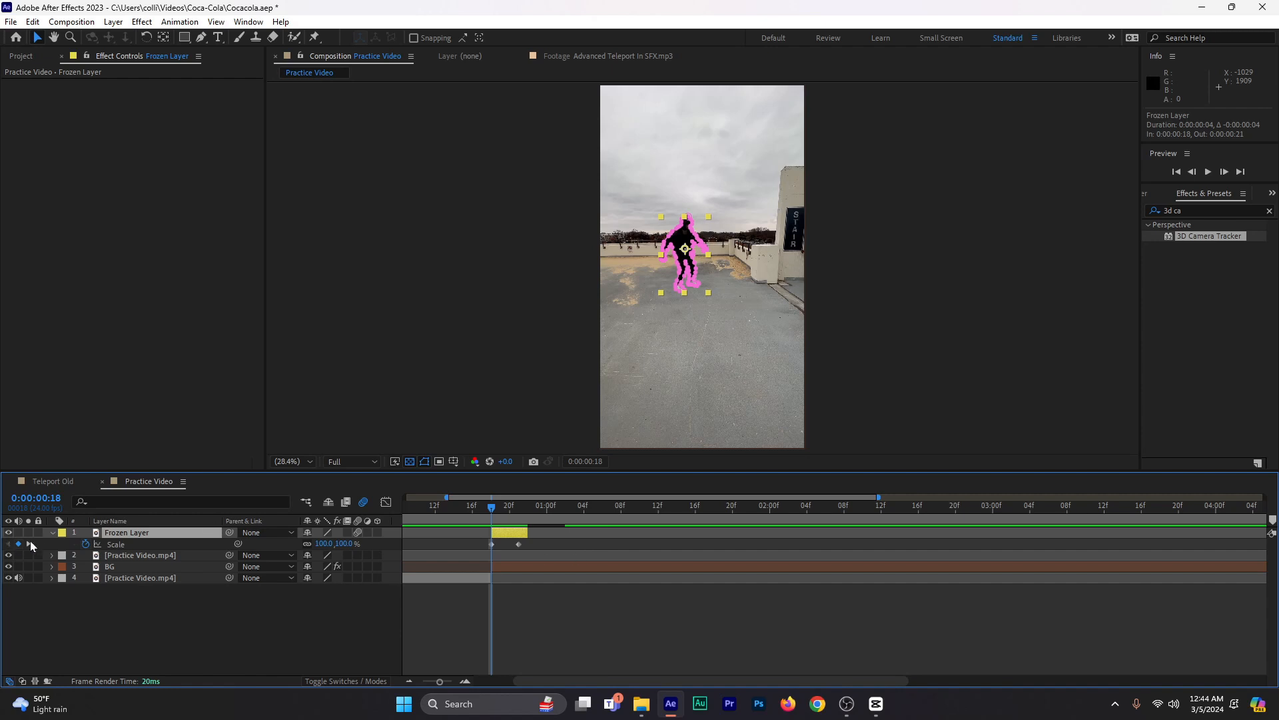
pyautogui.click(50, 533)
pyautogui.moveTo(496, 509)
pyautogui.mouseDown()
pyautogui.moveTo(461, 524)
pyautogui.moveTo(493, 512)
pyautogui.mouseUp()
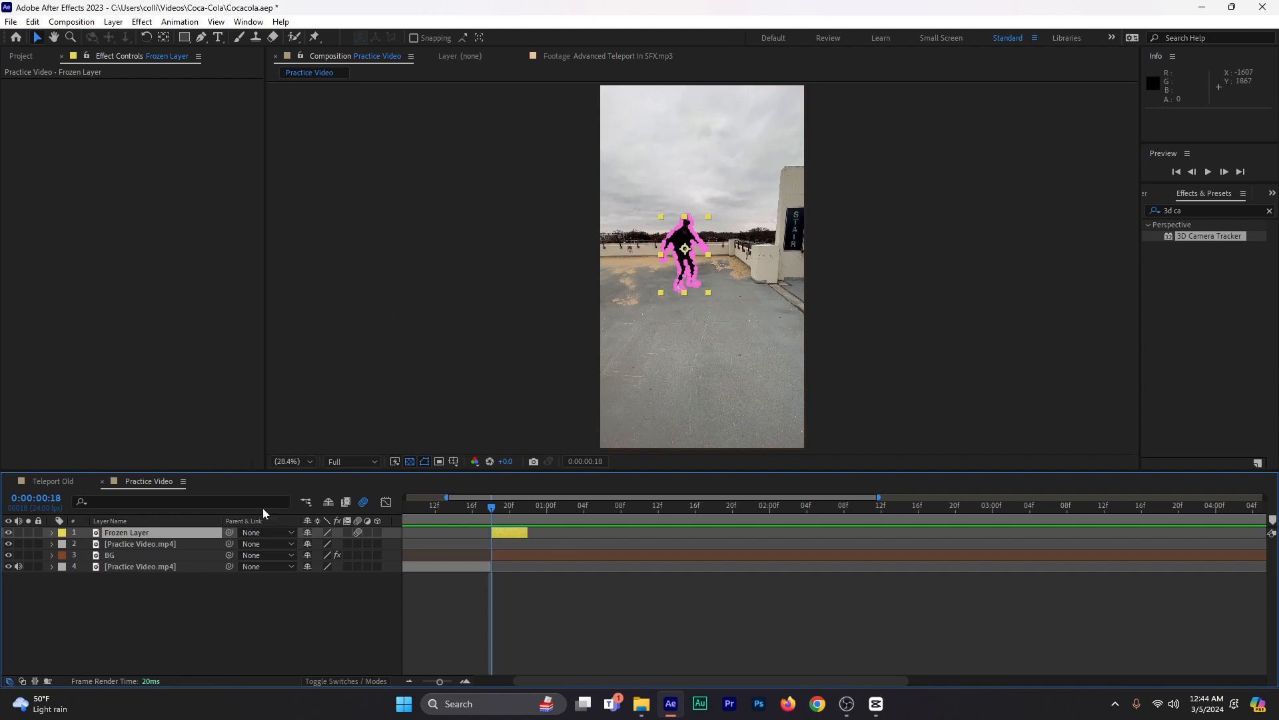
# - Check the BG layer's track points along its footage and create a camera from its 3D Camera Tracker at 0:00:00:18
pyautogui.click(130, 556)
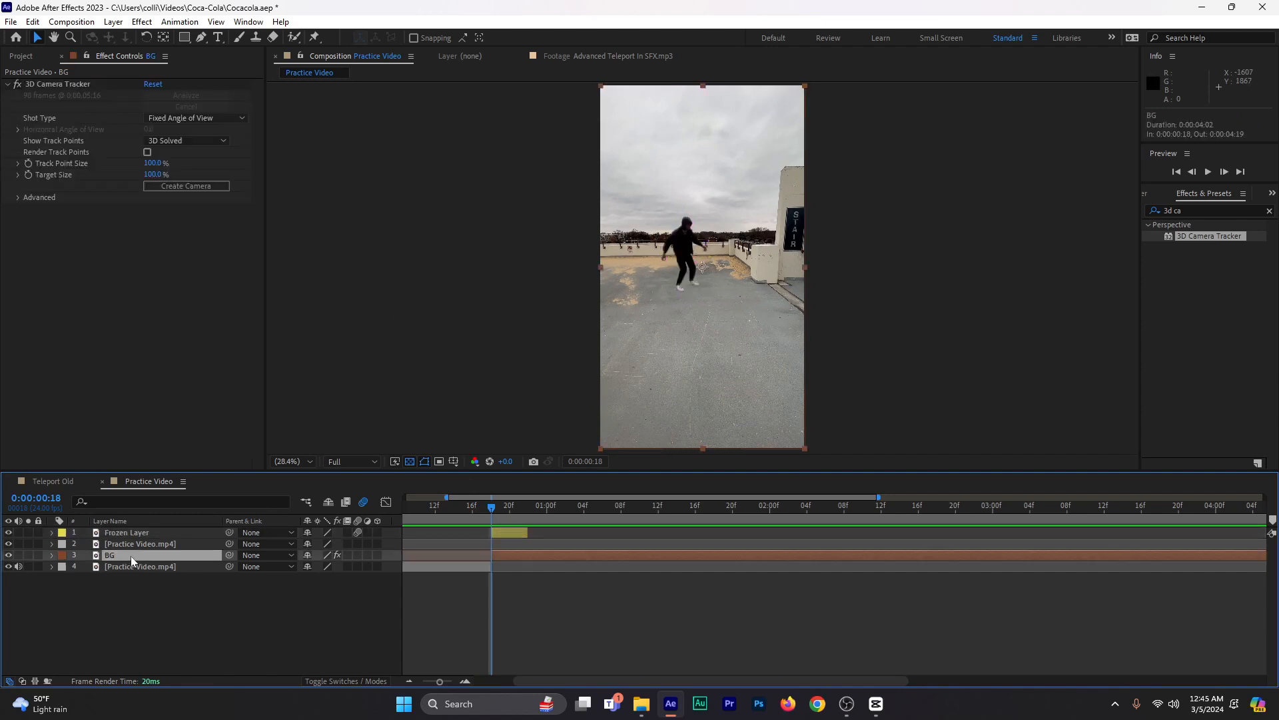
pyautogui.moveTo(522, 519); pyautogui.dragTo(788, 533)
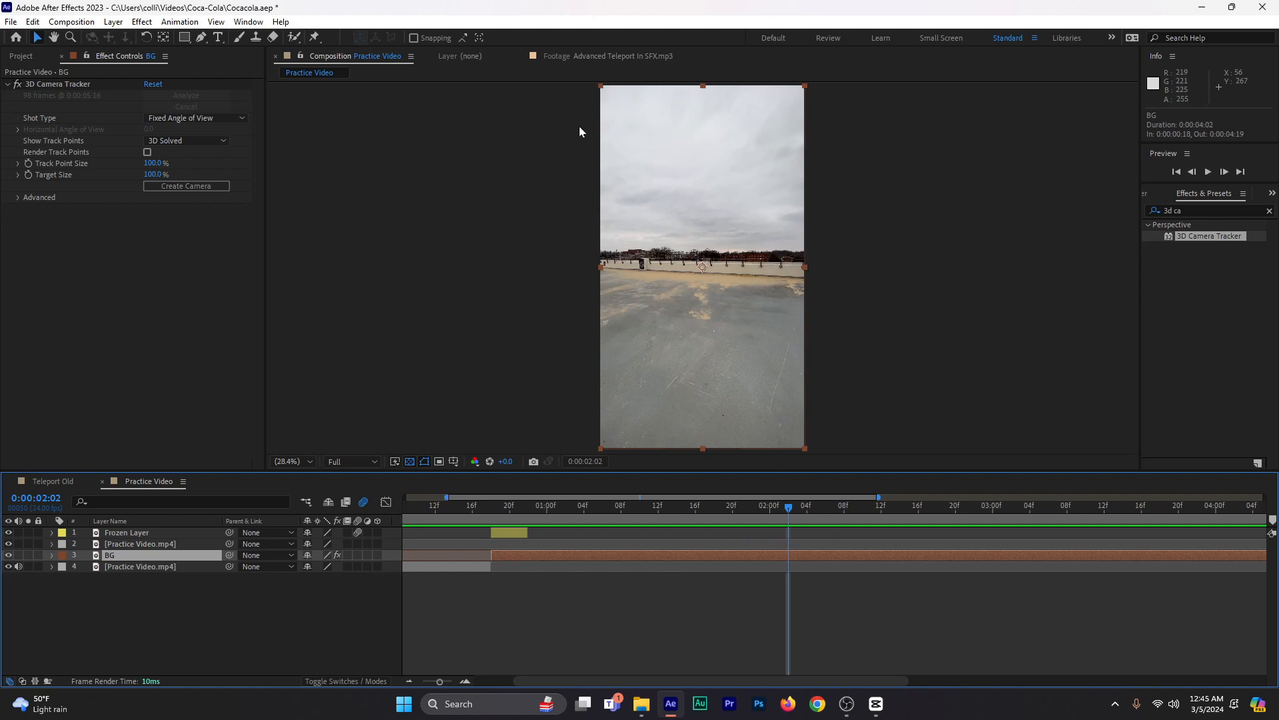
pyautogui.click(55, 84)
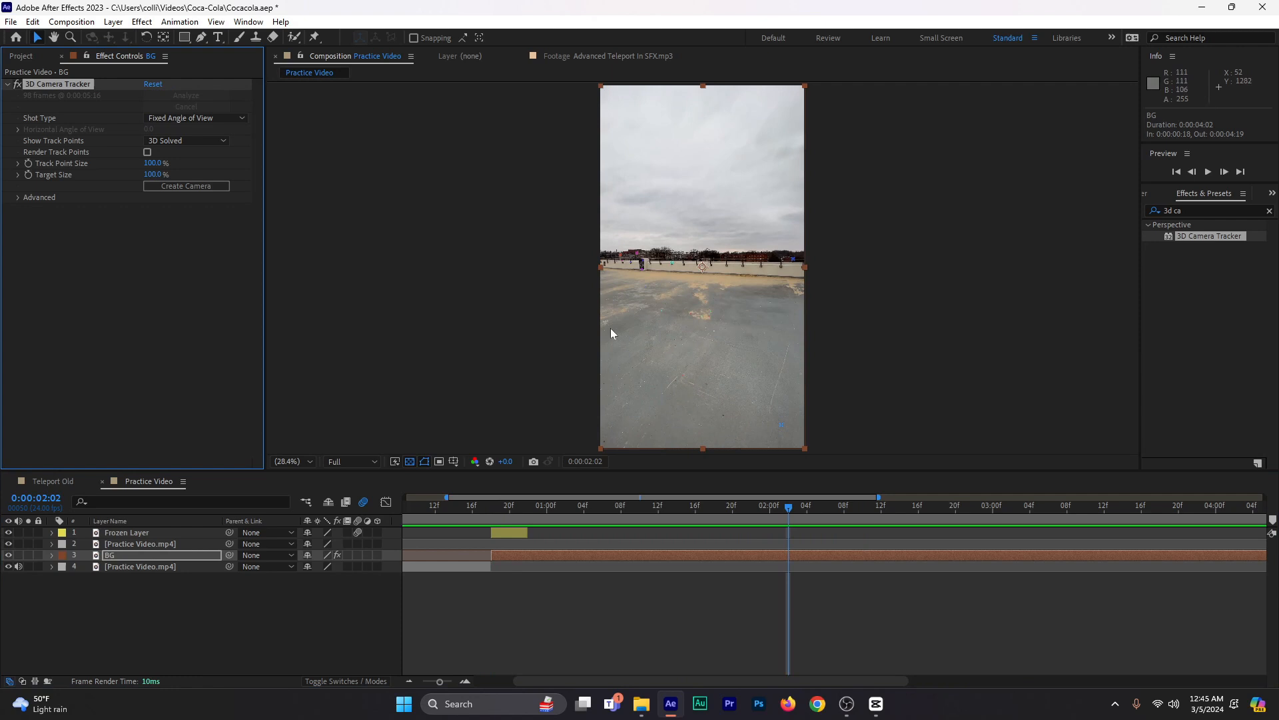
pyautogui.moveTo(797, 509); pyautogui.dragTo(1114, 513)
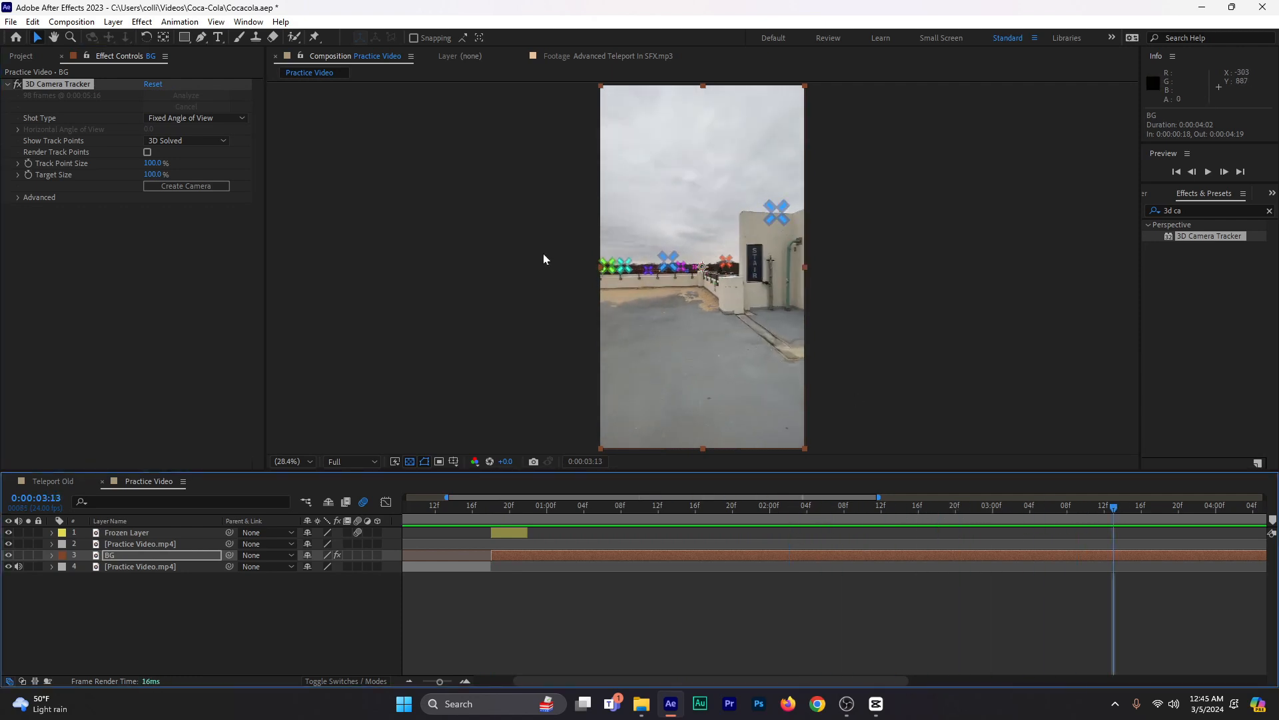
pyautogui.click(490, 511)
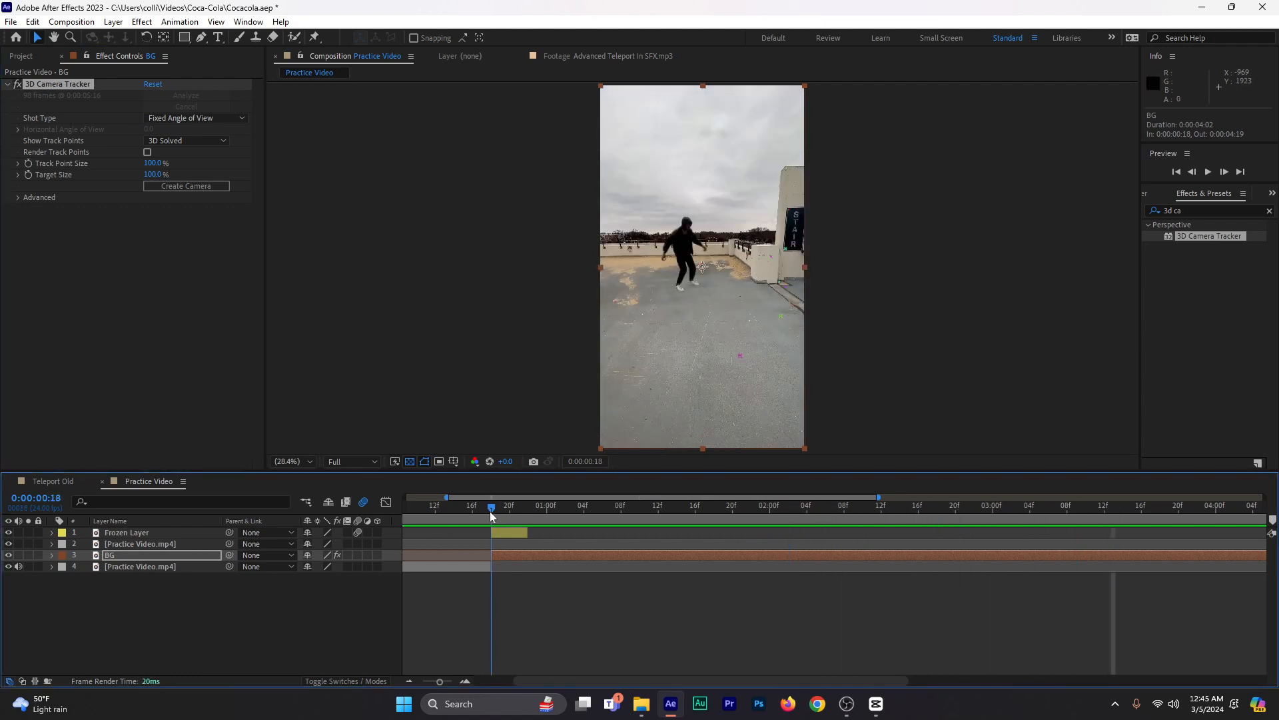
pyautogui.click(173, 186)
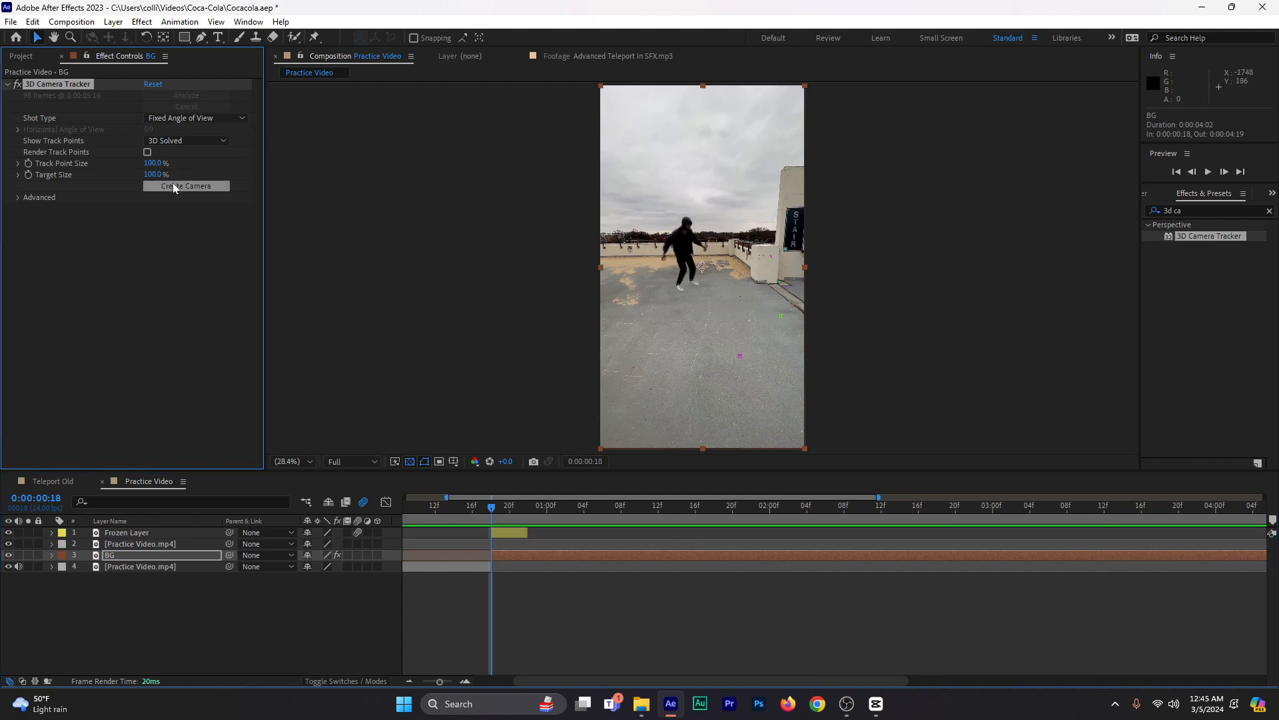
pyautogui.click(403, 681)
pyautogui.click(502, 533)
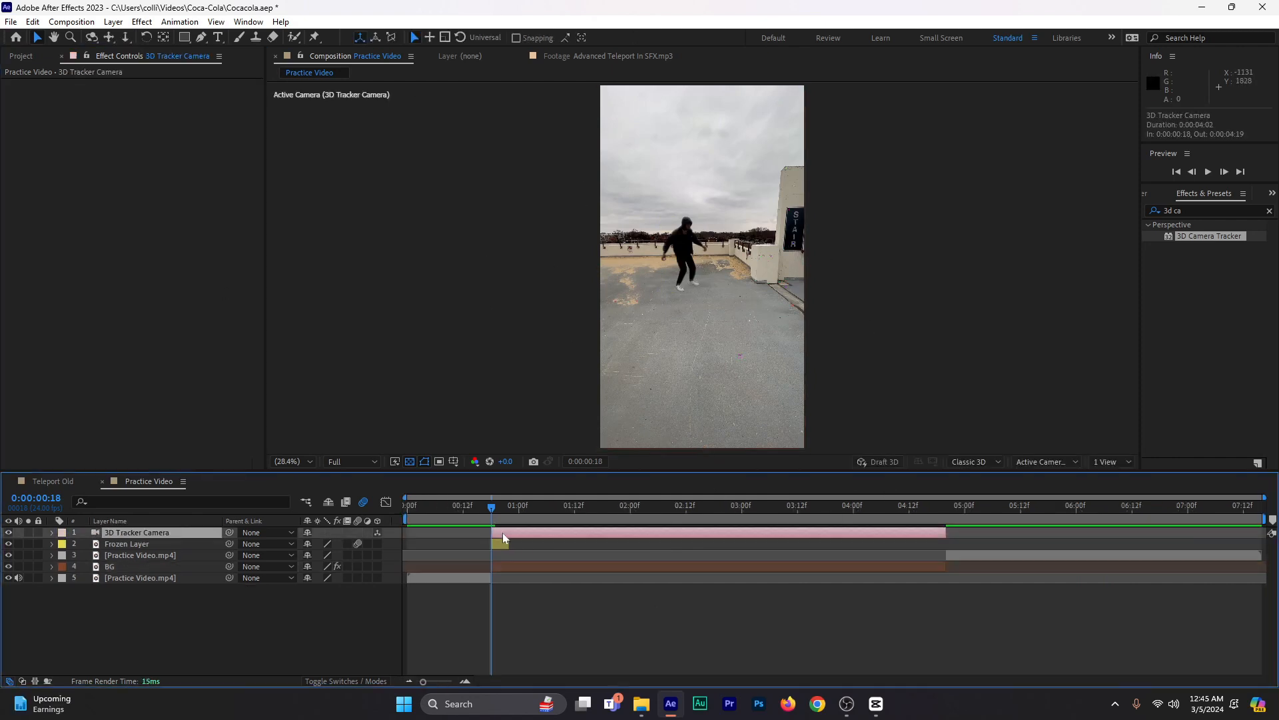
# - Preview the BG layer with the tracker camera, return to 0:00:00:18 and collapse the 3D Camera Tracker settings
pyautogui.click(511, 567)
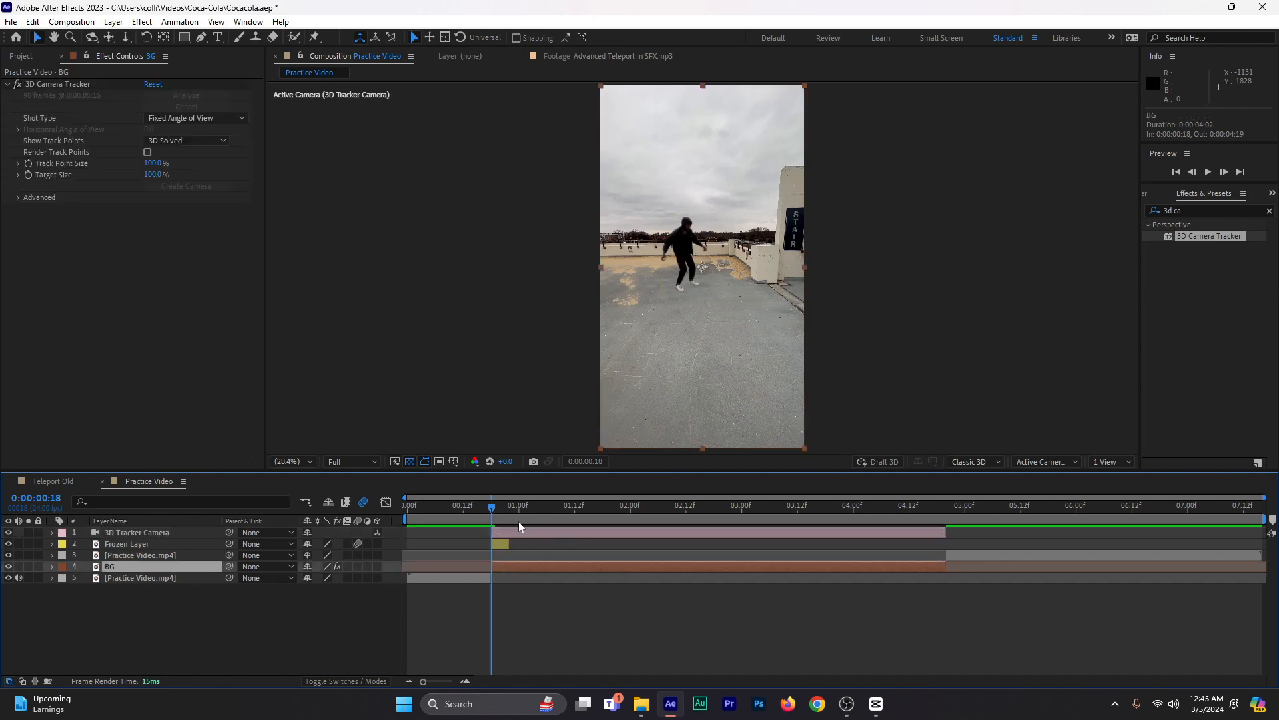
pyautogui.press('space')
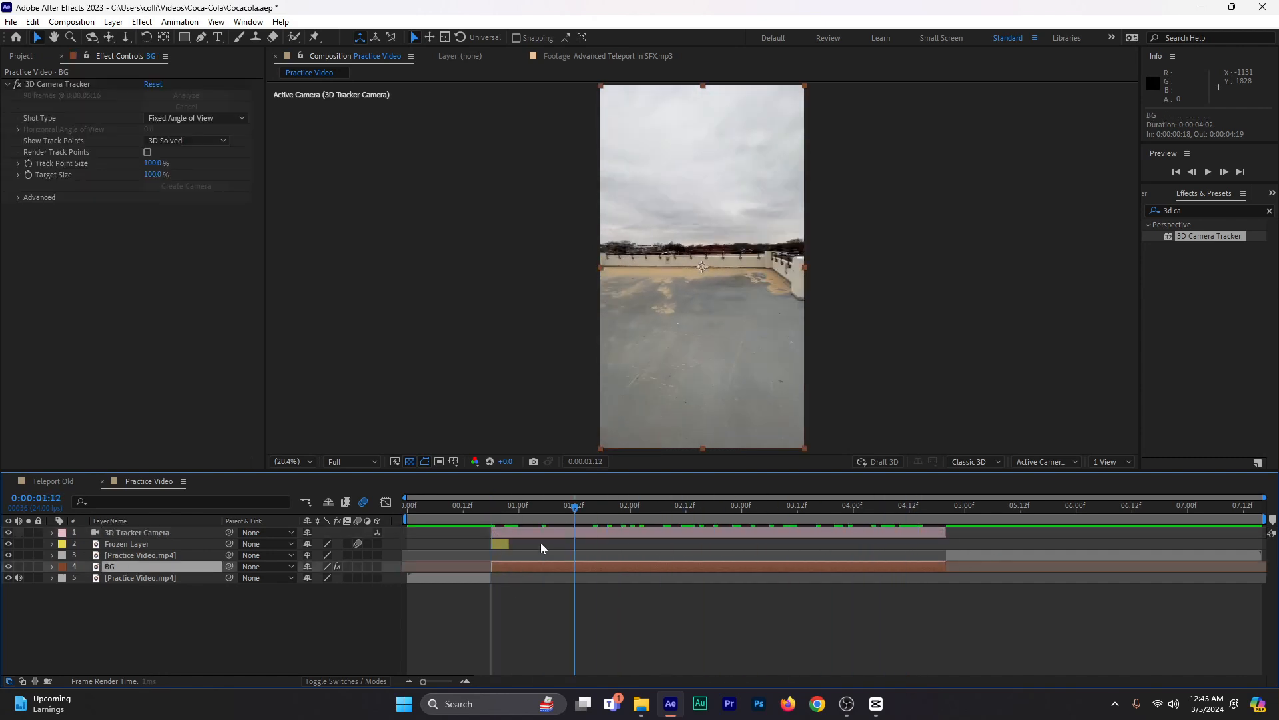
pyautogui.press('space')
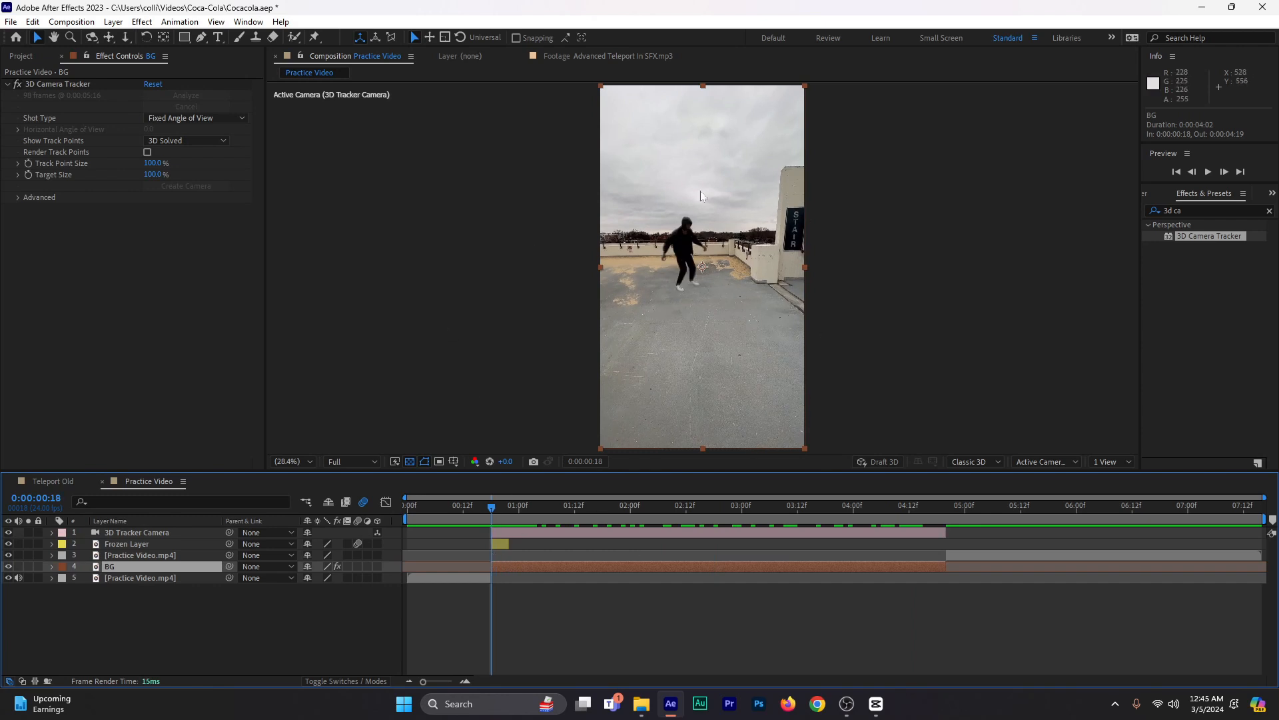
pyautogui.moveTo(500, 515)
pyautogui.mouseDown()
pyautogui.moveTo(781, 526)
pyautogui.moveTo(491, 521)
pyautogui.mouseUp()
pyautogui.click(6, 84)
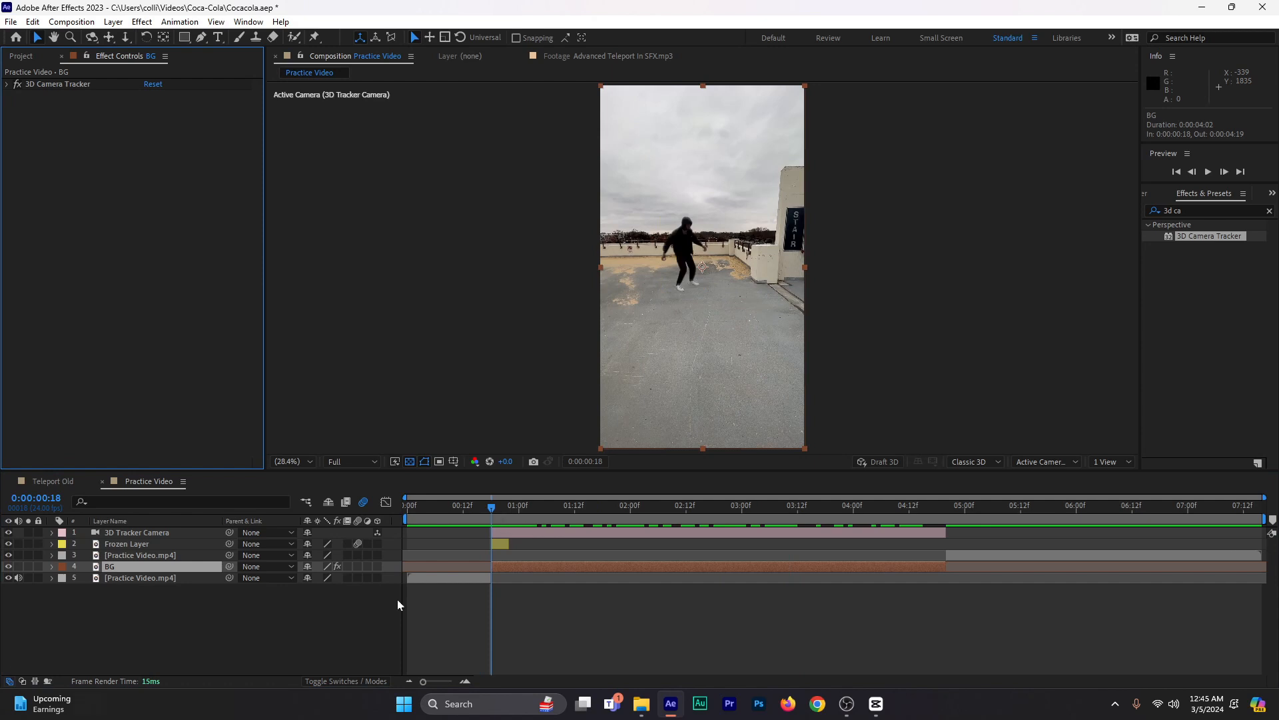
pyautogui.click(140, 647)
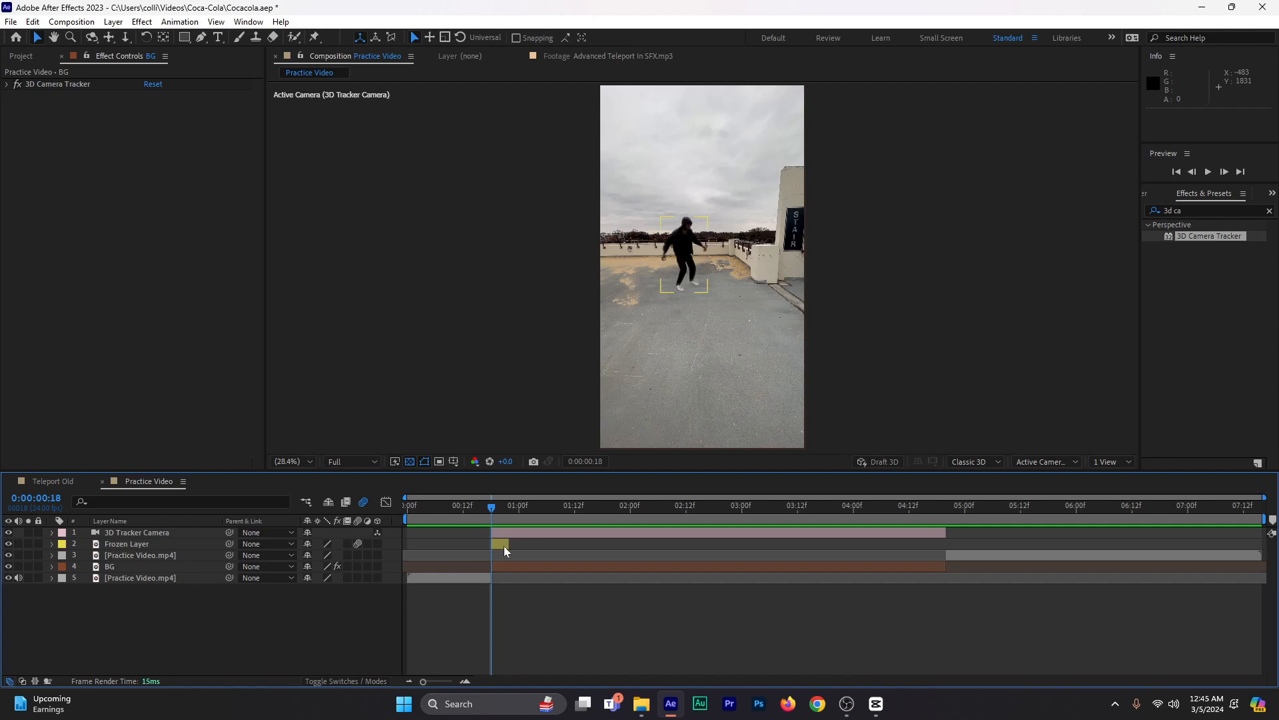
# - Enlarge the view of the person to 50% and duplicate the Frozen Layer
pyautogui.click(504, 545)
pyautogui.press('.')
pyautogui.press('.')
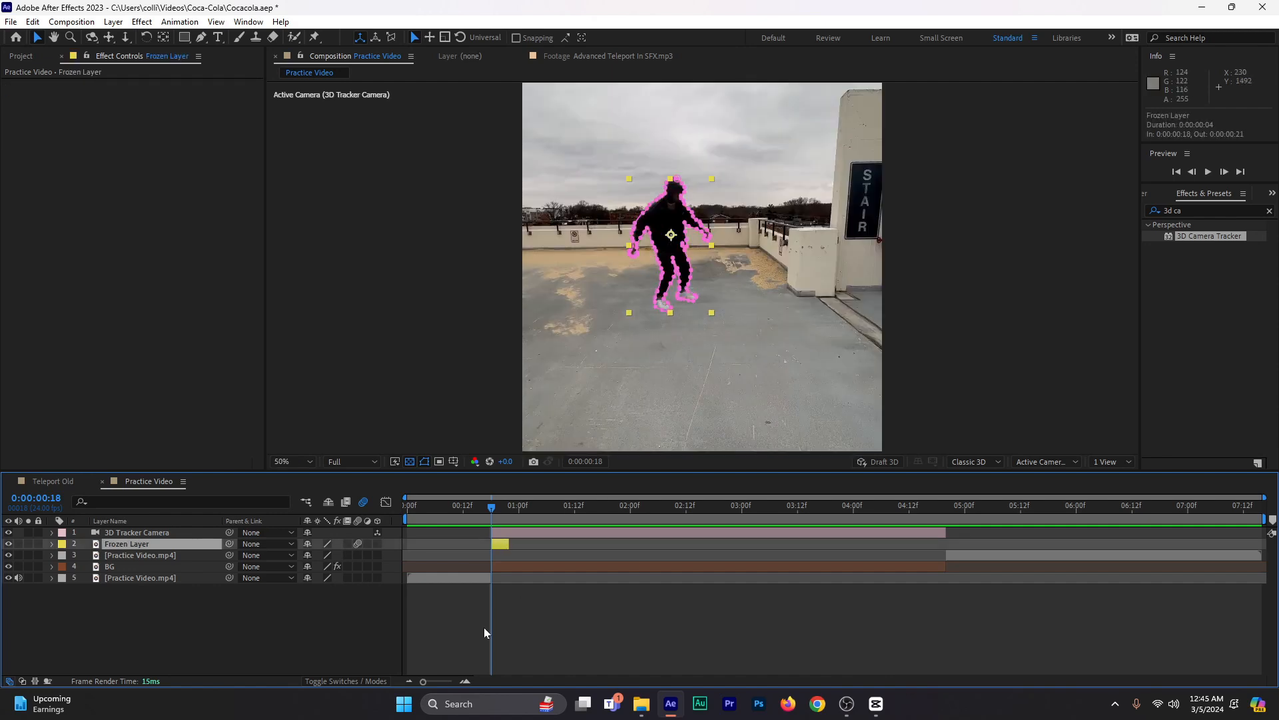
pyautogui.click(465, 681)
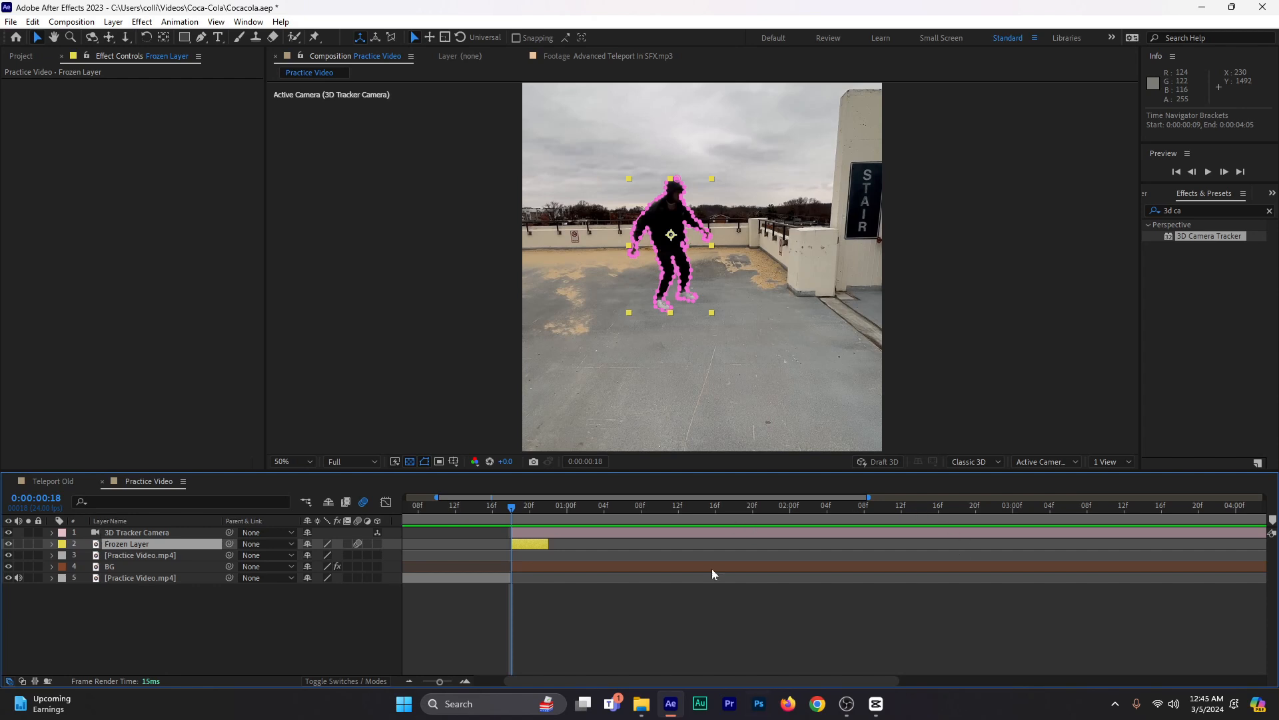
pyautogui.click(128, 543)
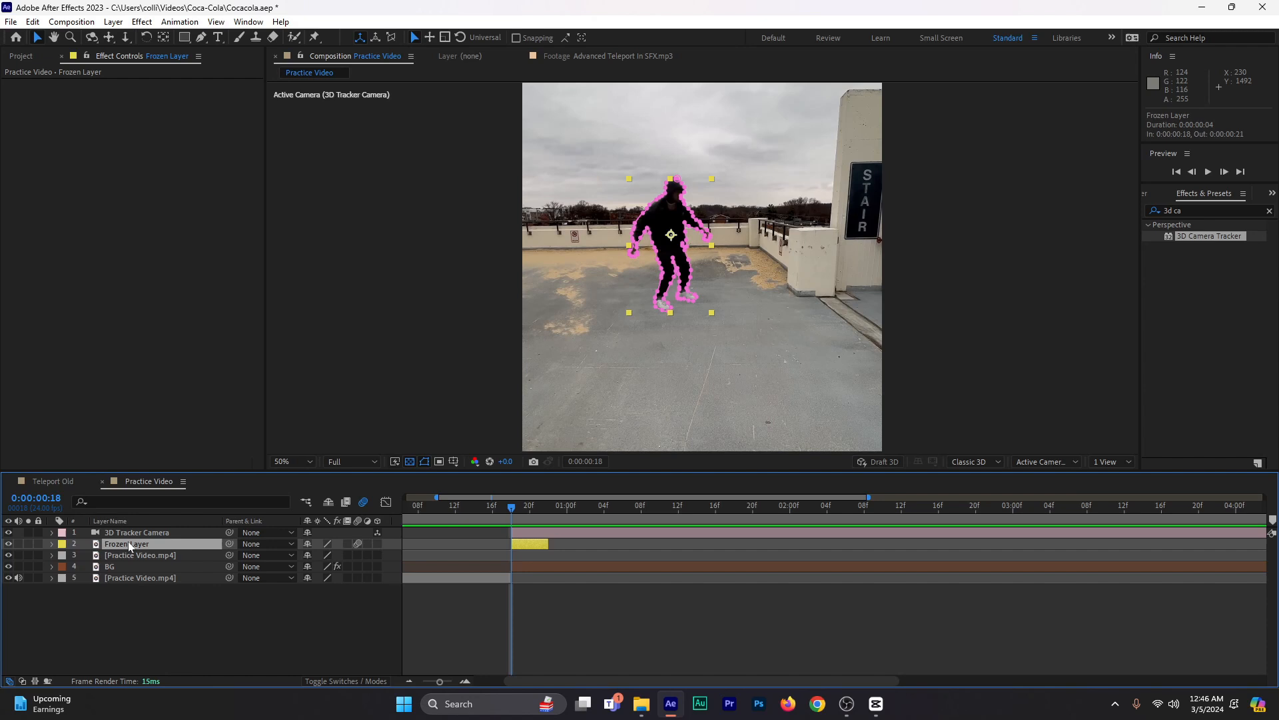
pyautogui.hotkey('ctrl', 'd')
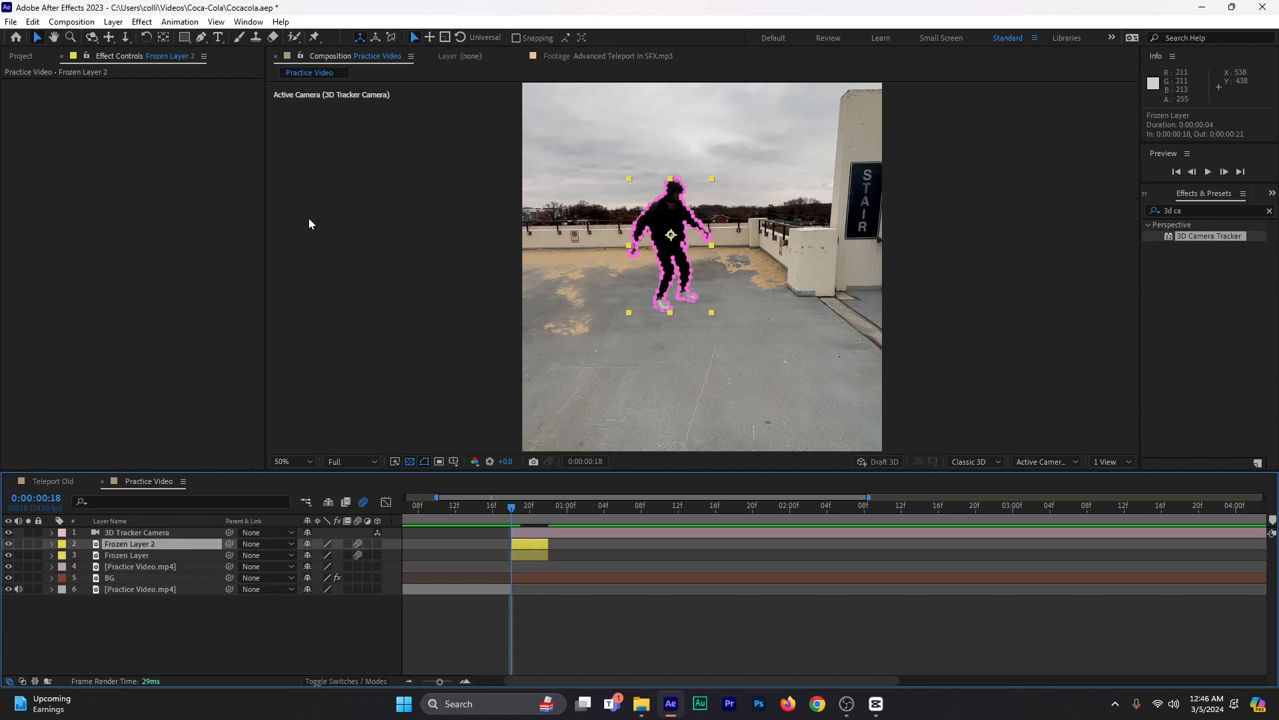
# - Rename the lower of the two frozen layers as Flicker
pyautogui.click(141, 557)
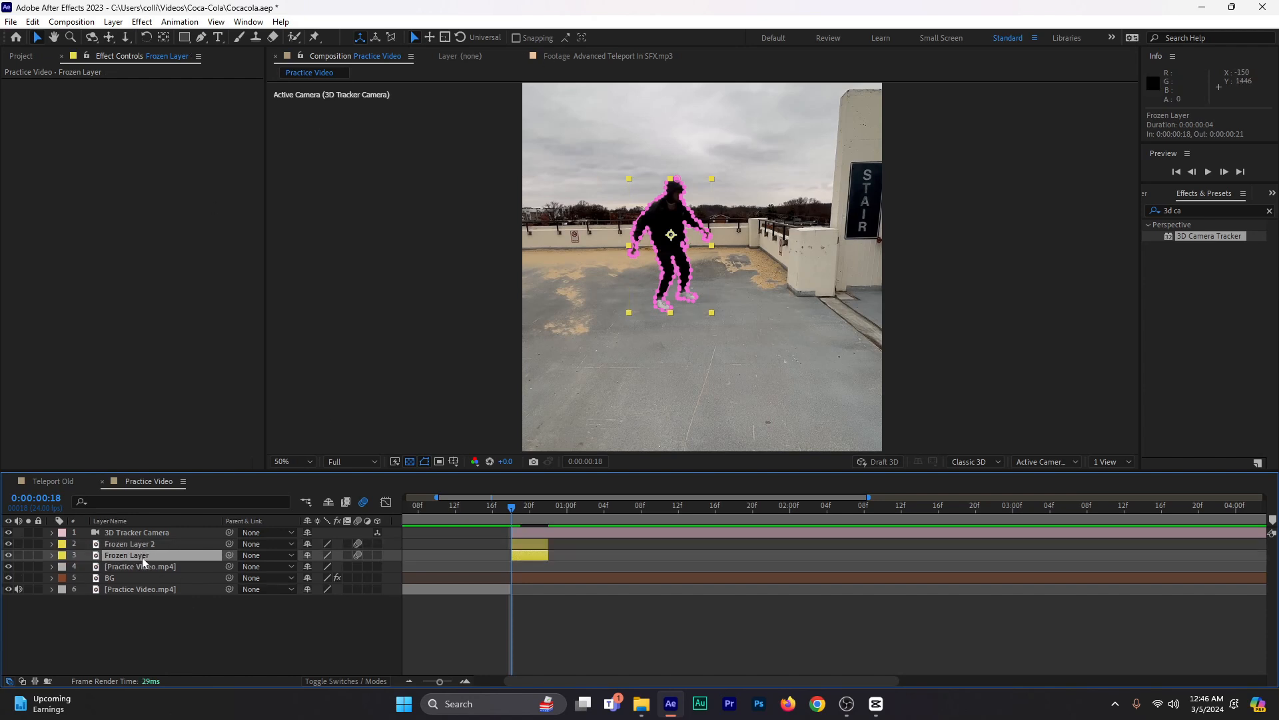
pyautogui.rightClick(142, 557)
pyautogui.click(174, 518)
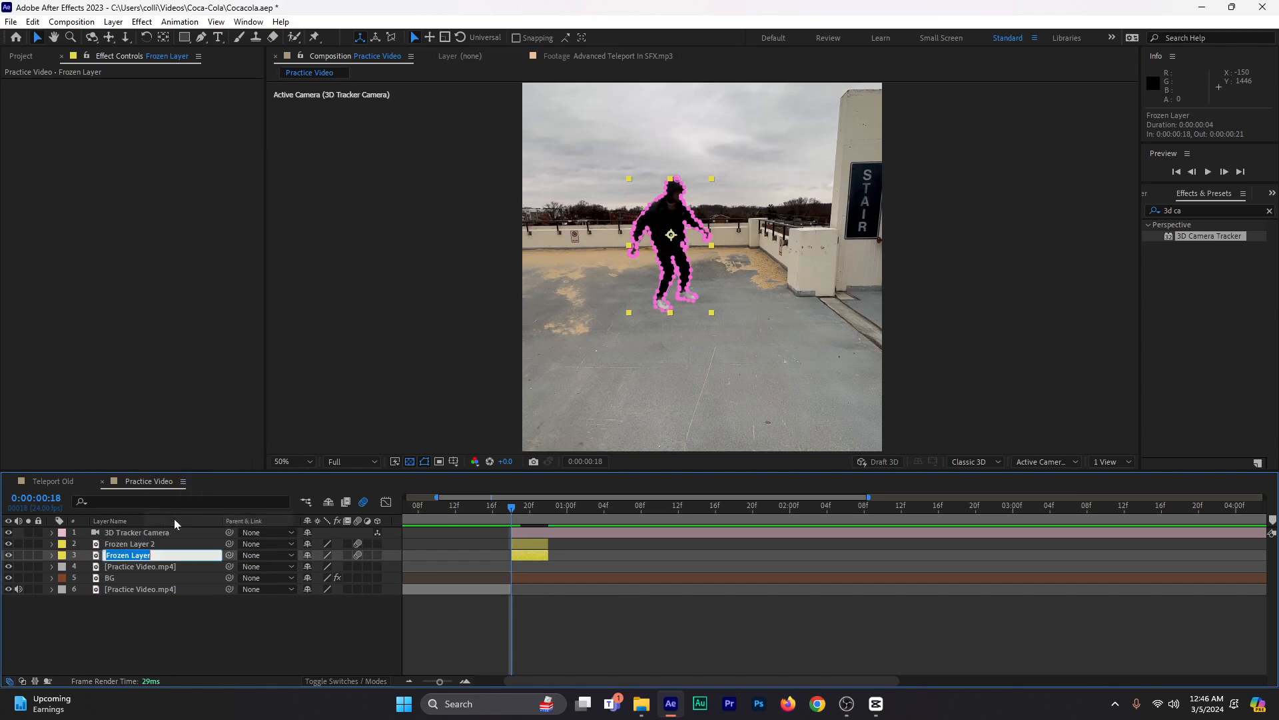
pyautogui.write('Flicker')
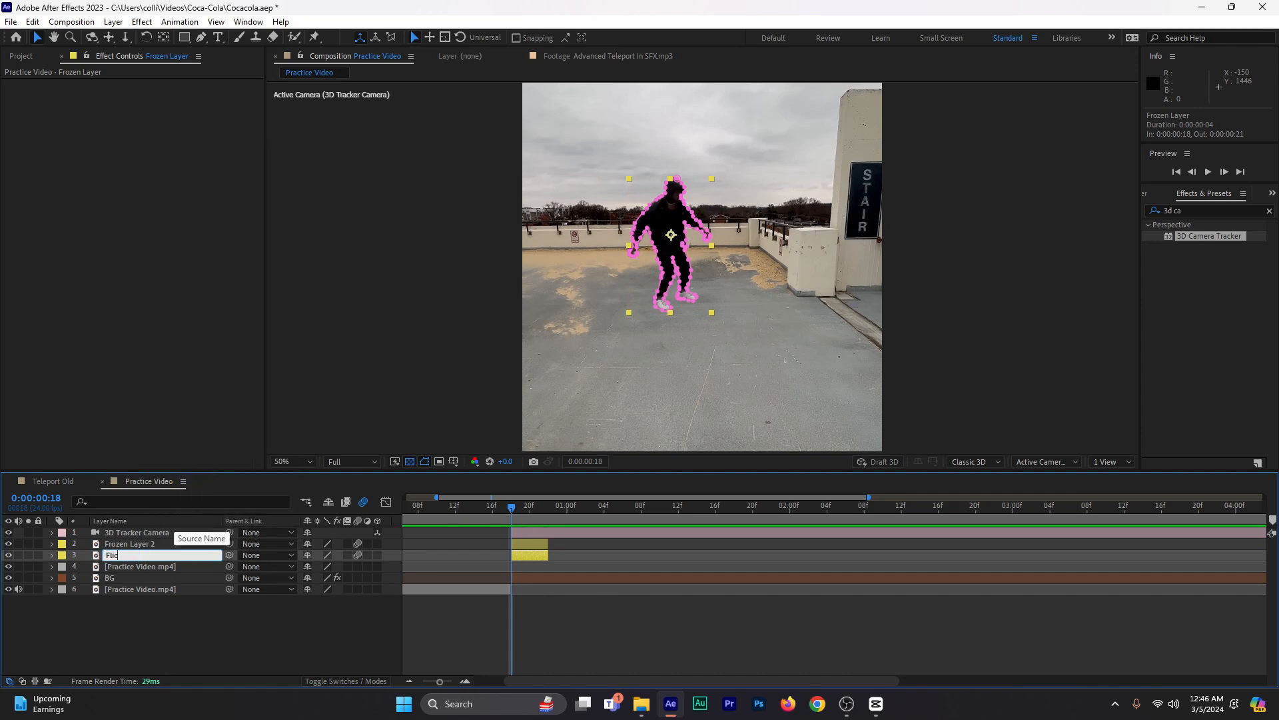
pyautogui.click(183, 655)
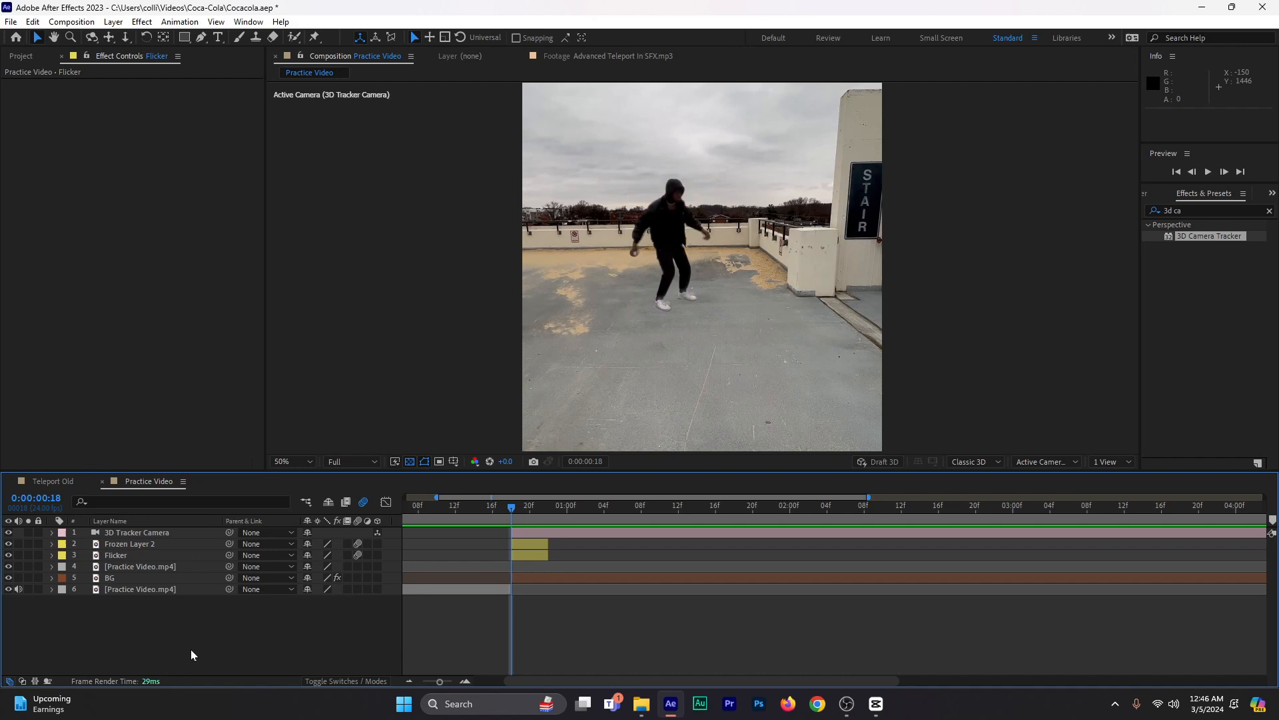
# - Remove the Scale animation from the Flicker layer at 0:00:00:18, keeping its Scale at 100%
pyautogui.click(534, 555)
pyautogui.press('s')
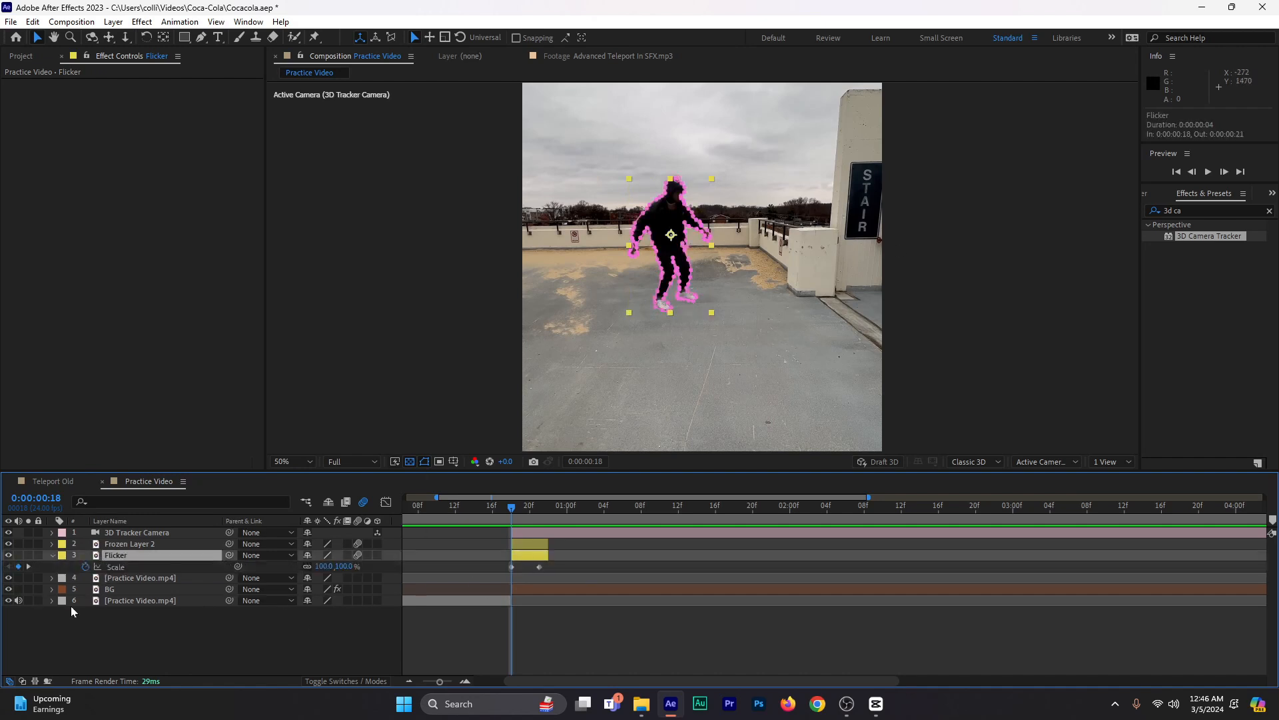
pyautogui.click(84, 566)
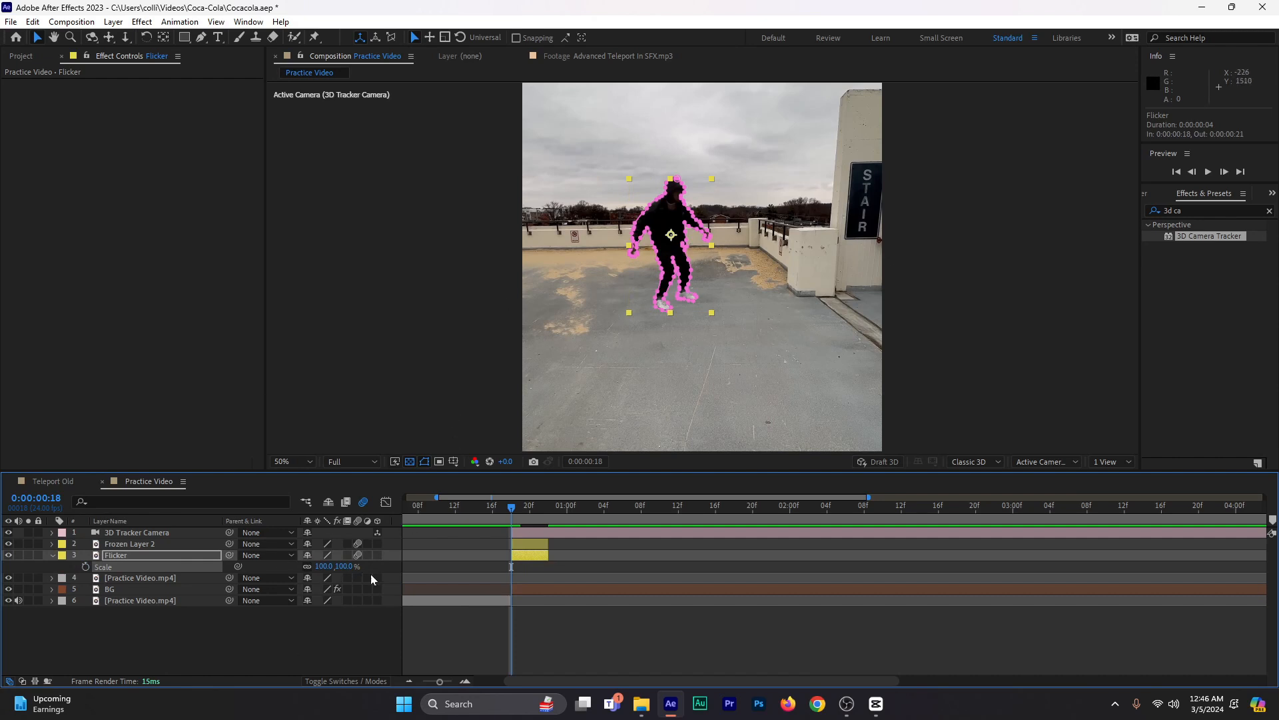
# - Set the Flicker layer's Opacity to 60% and start its Opacity animation at 0:00:00:18
pyautogui.press('t')
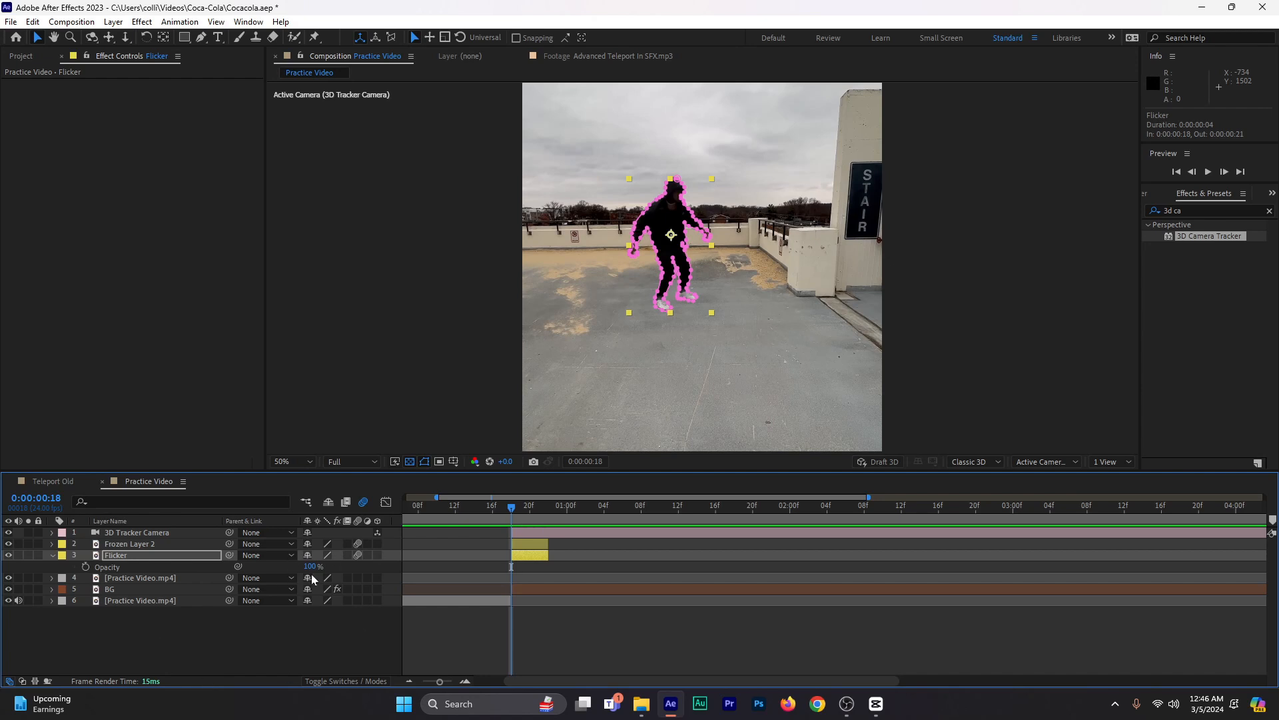
pyautogui.moveTo(310, 566); pyautogui.dragTo(287, 570)
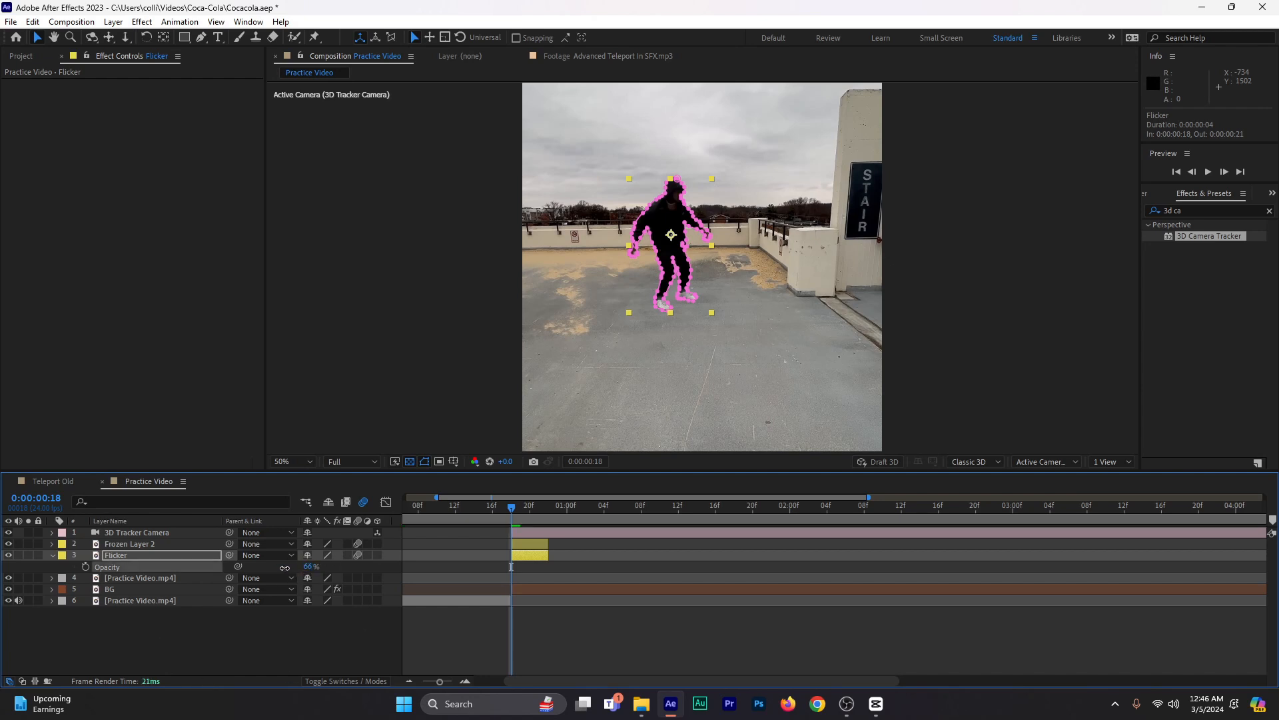
pyautogui.moveTo(281, 567); pyautogui.dragTo(280, 567)
pyautogui.moveTo(520, 506); pyautogui.dragTo(513, 511)
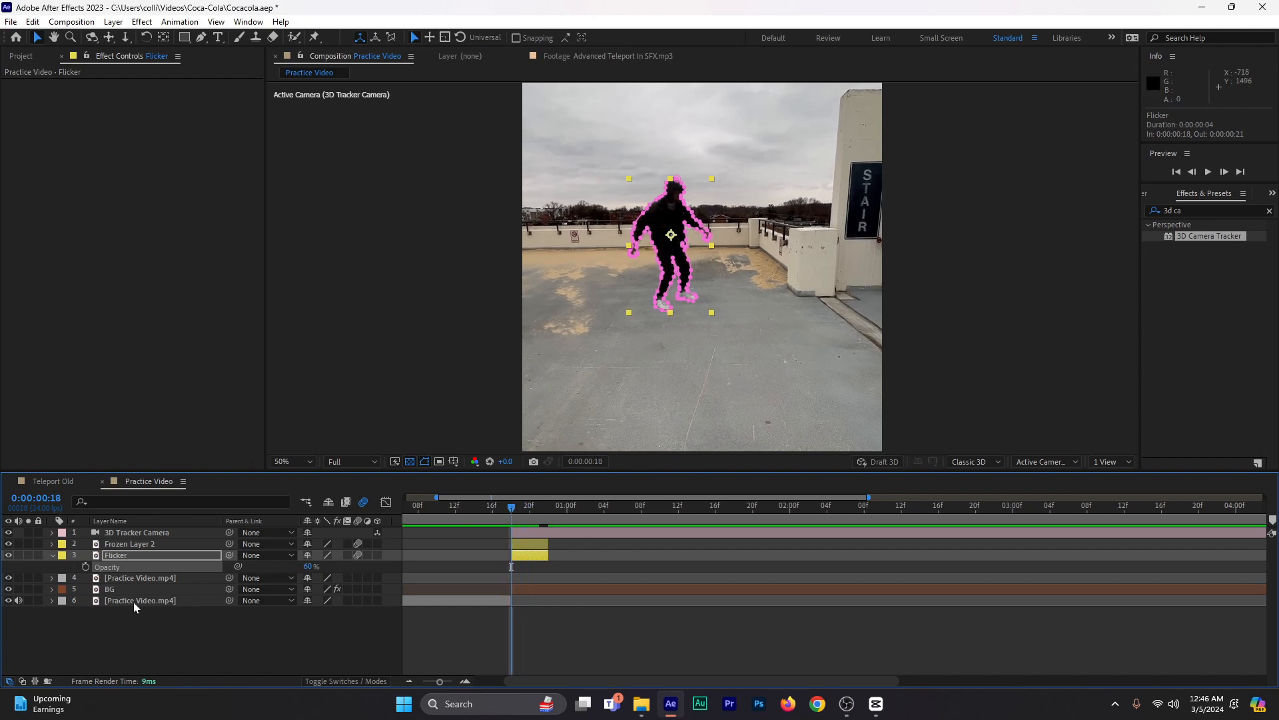
pyautogui.click(86, 566)
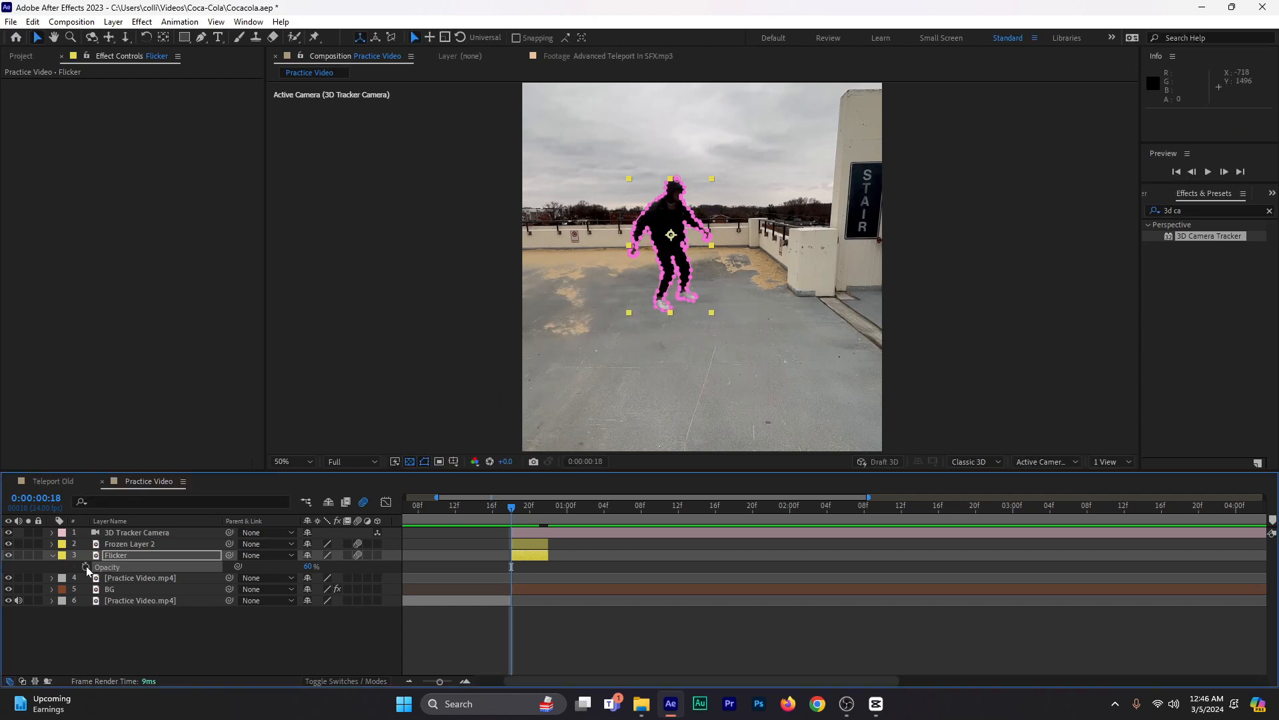
# - Keyframe the Flicker layer's Opacity at 8% one frame further, at 0:00:00:19
pyautogui.click(1224, 172)
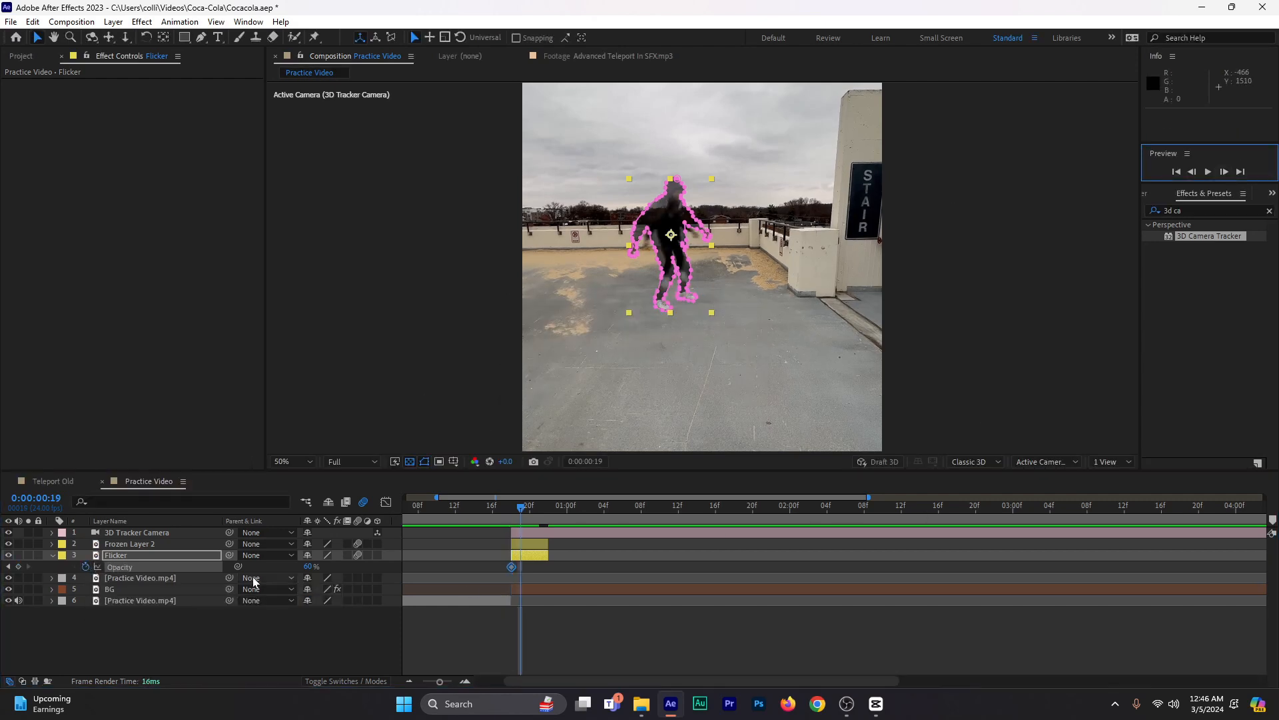
pyautogui.click(313, 571)
pyautogui.click(311, 566)
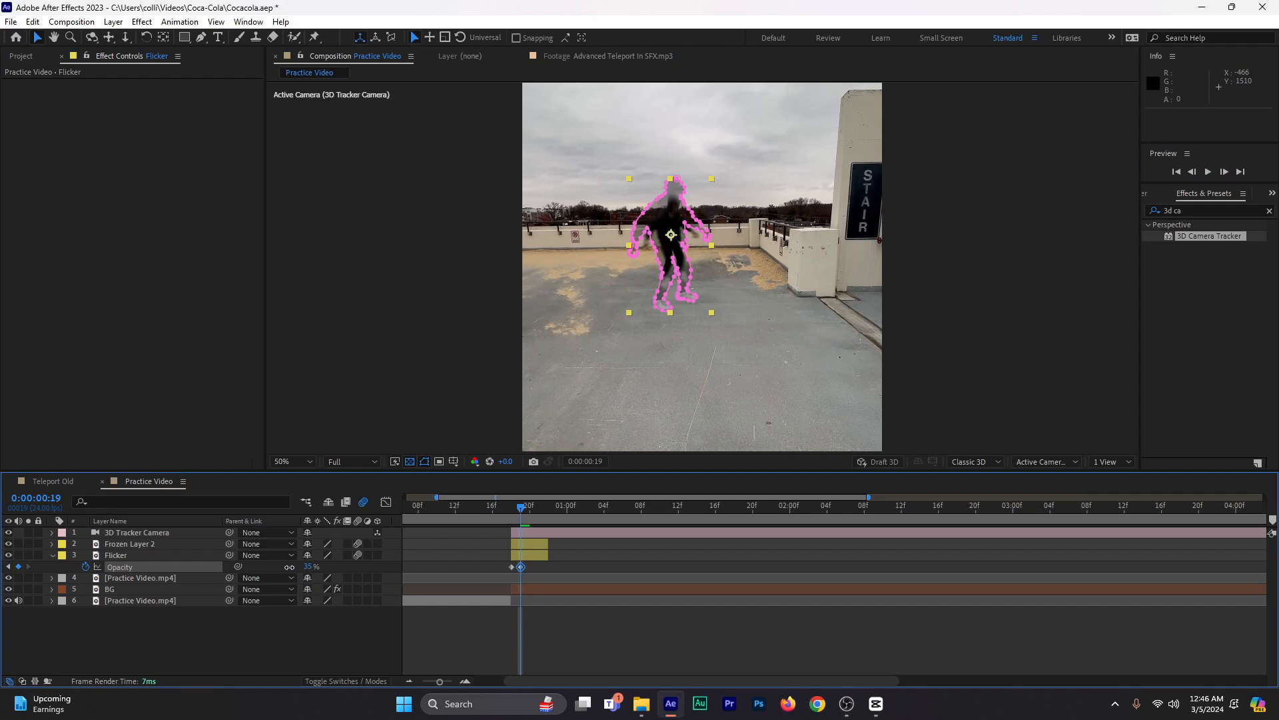
pyautogui.write('8')
pyautogui.press('Return')
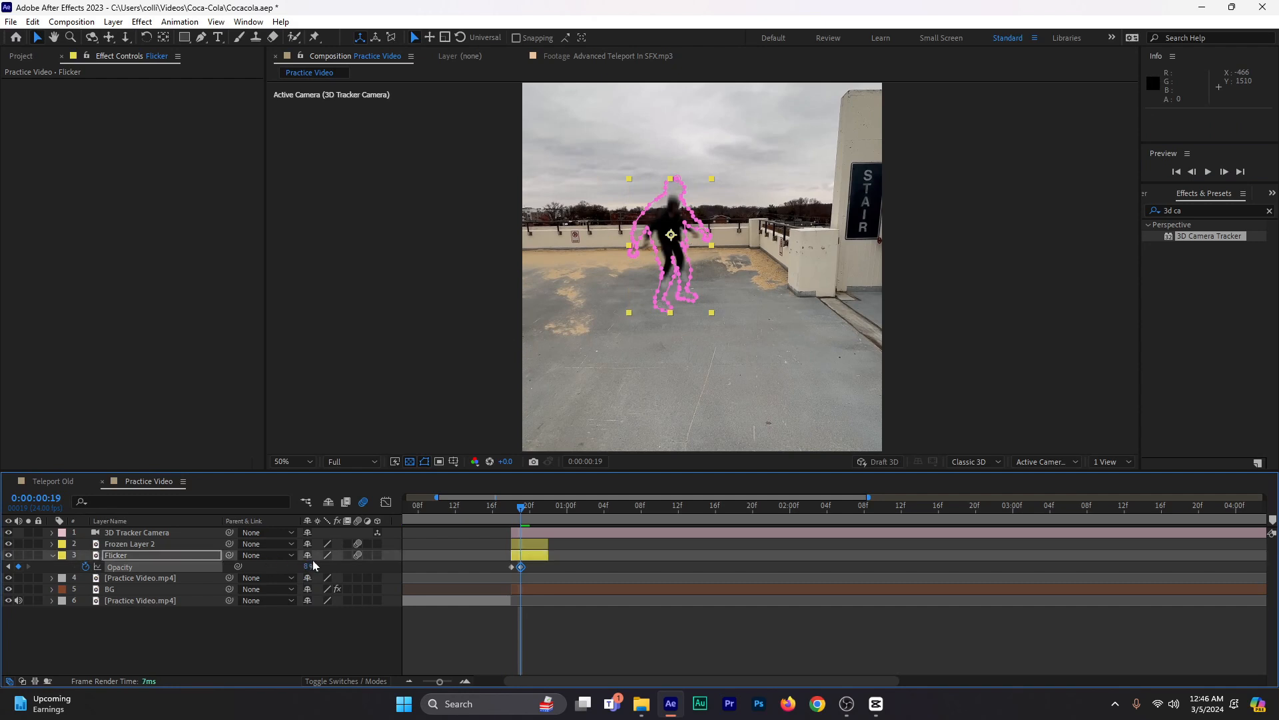
# - Keyframe the Flicker layer's Opacity at 62% at 0:00:00:20 and at 28% at 0:00:00:21
pyautogui.click(1224, 172)
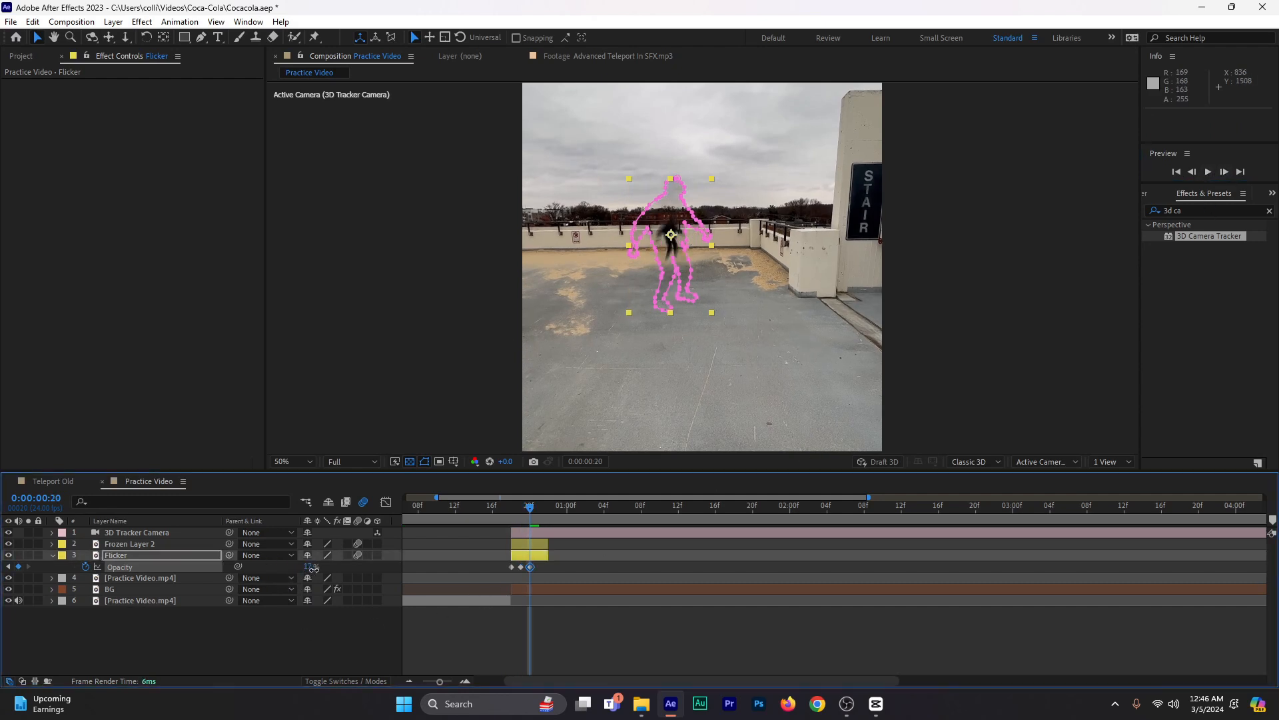
pyautogui.moveTo(307, 567); pyautogui.dragTo(343, 570)
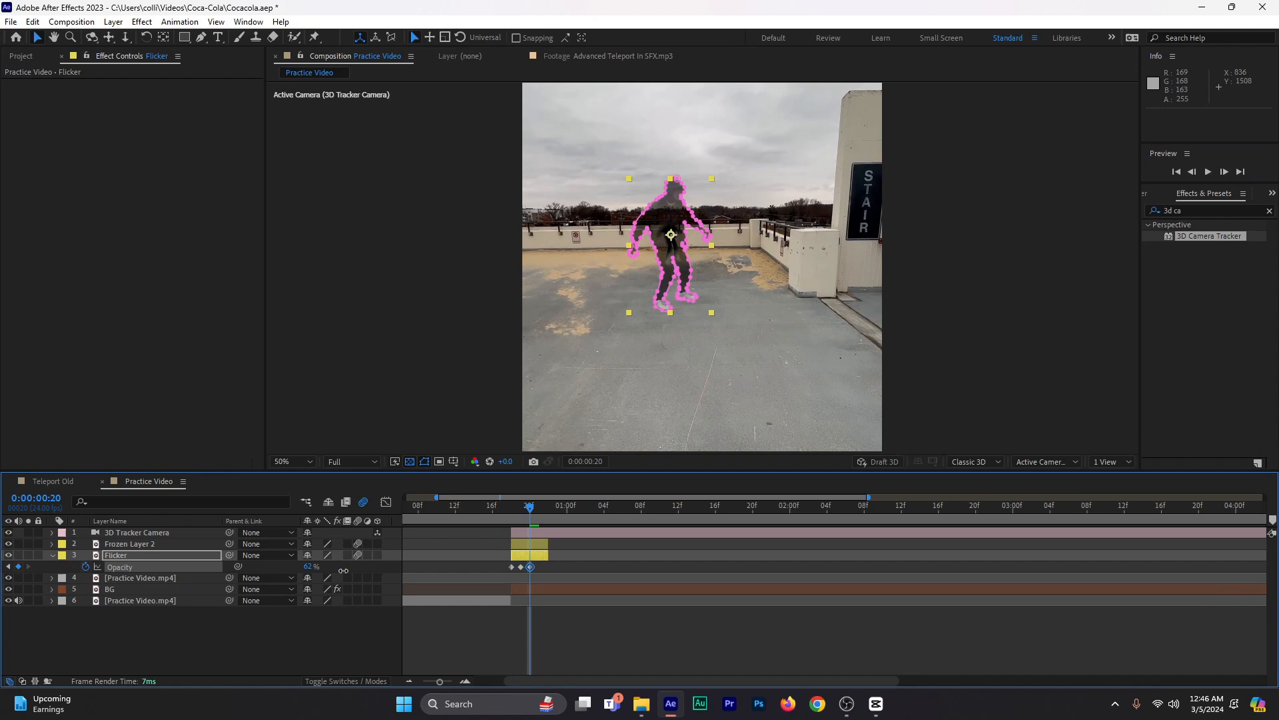
pyautogui.click(1224, 172)
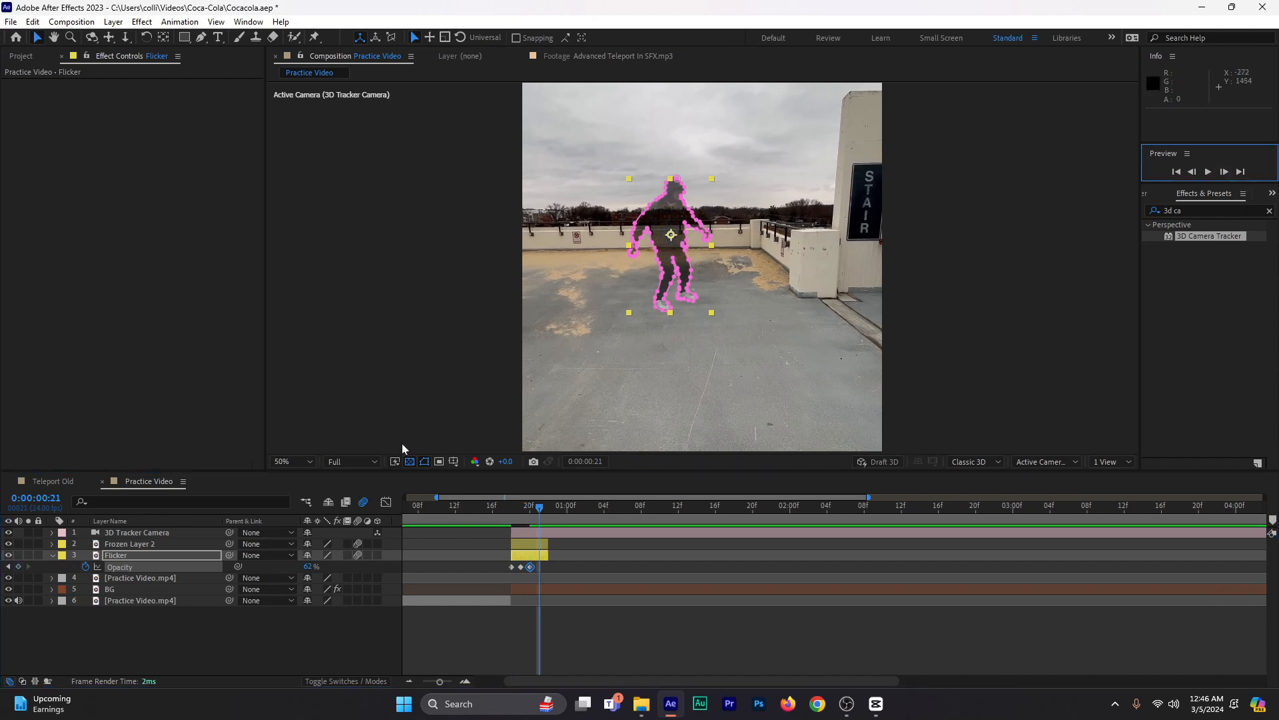
pyautogui.moveTo(305, 570); pyautogui.dragTo(283, 570)
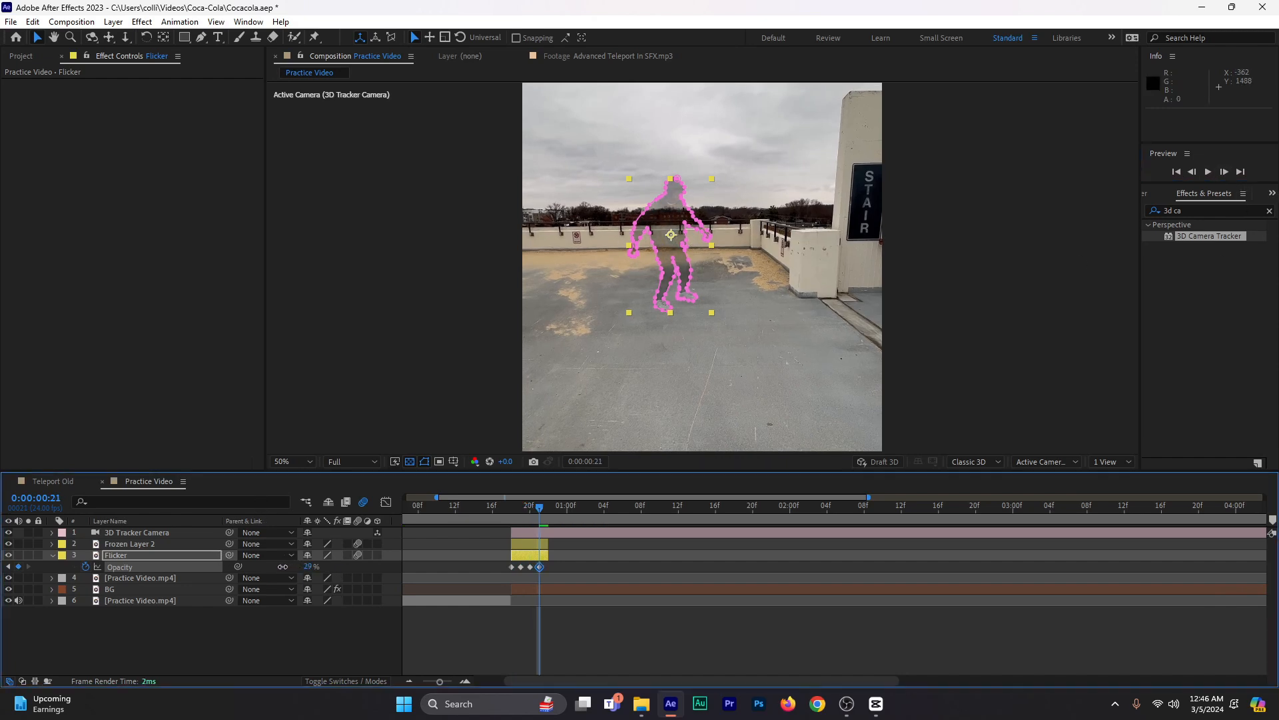
# - Extend the Flicker layer's end to 0:00:01:01 and keyframe its Opacity at 49% at 0:00:00:22
pyautogui.moveTo(552, 557); pyautogui.dragTo(585, 556)
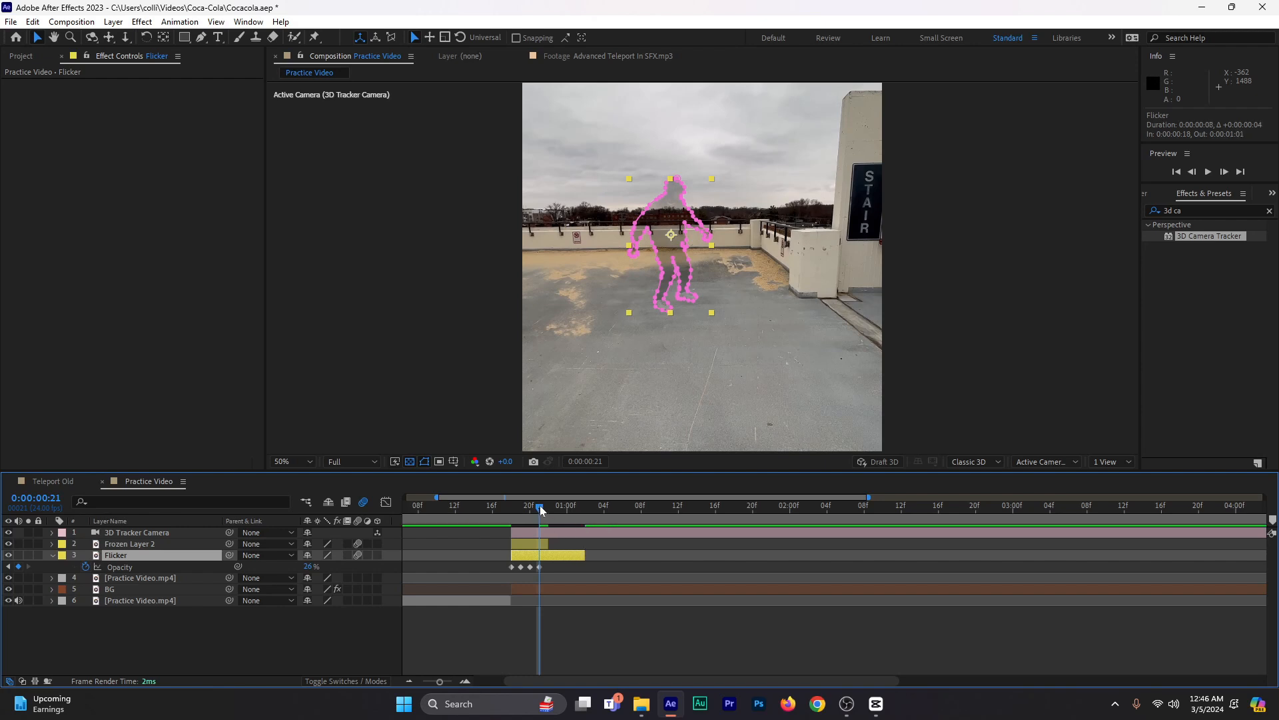
pyautogui.moveTo(541, 510); pyautogui.dragTo(548, 510)
pyautogui.moveTo(308, 567); pyautogui.dragTo(327, 566)
pyautogui.moveTo(562, 511); pyautogui.dragTo(576, 510)
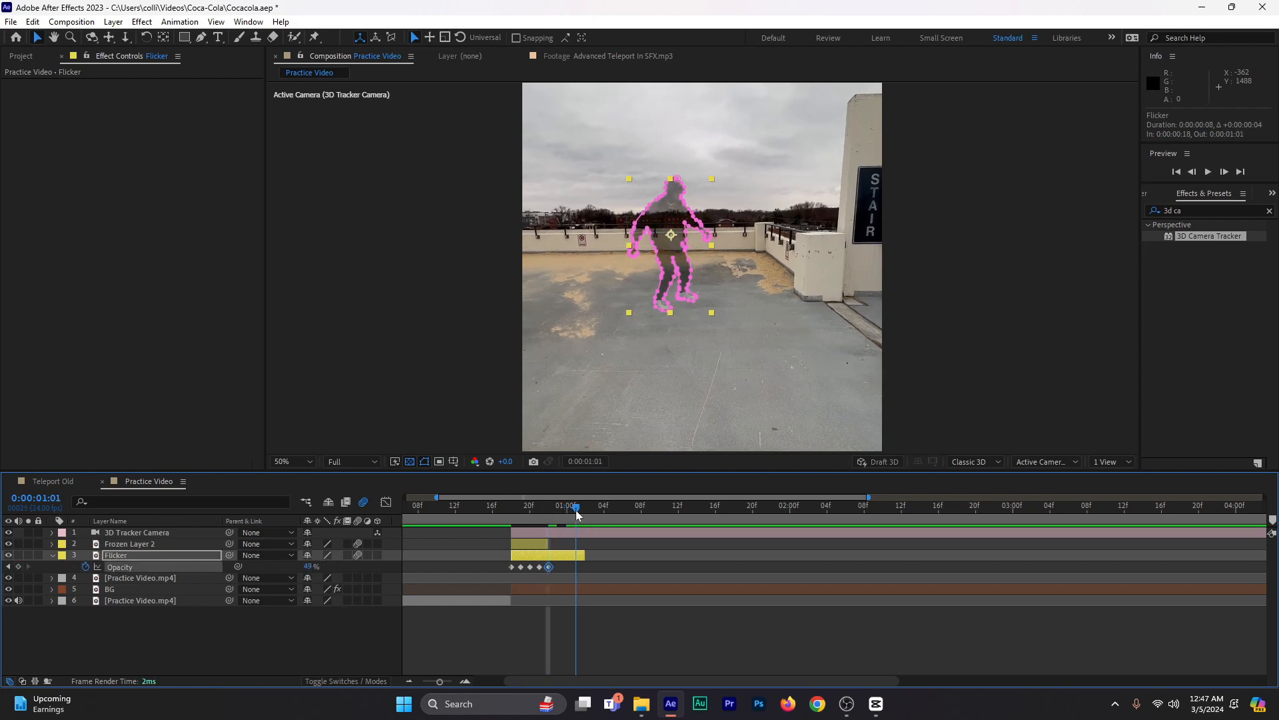
# - Lower the Flicker layer's Opacity with a keyframe at 0:00:01:01 and preview the flicker from 0:00:00:16
pyautogui.moveTo(309, 567); pyautogui.dragTo(228, 595)
pyautogui.moveTo(501, 517); pyautogui.dragTo(492, 518)
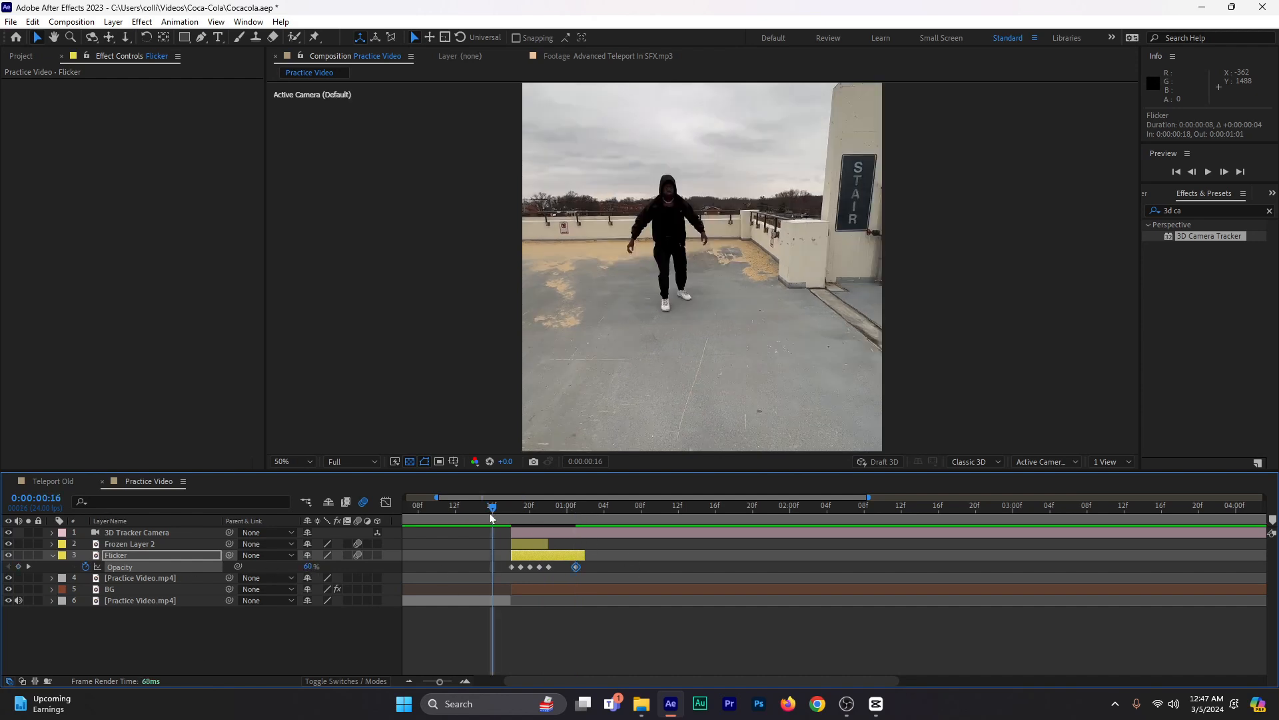
pyautogui.press('space')
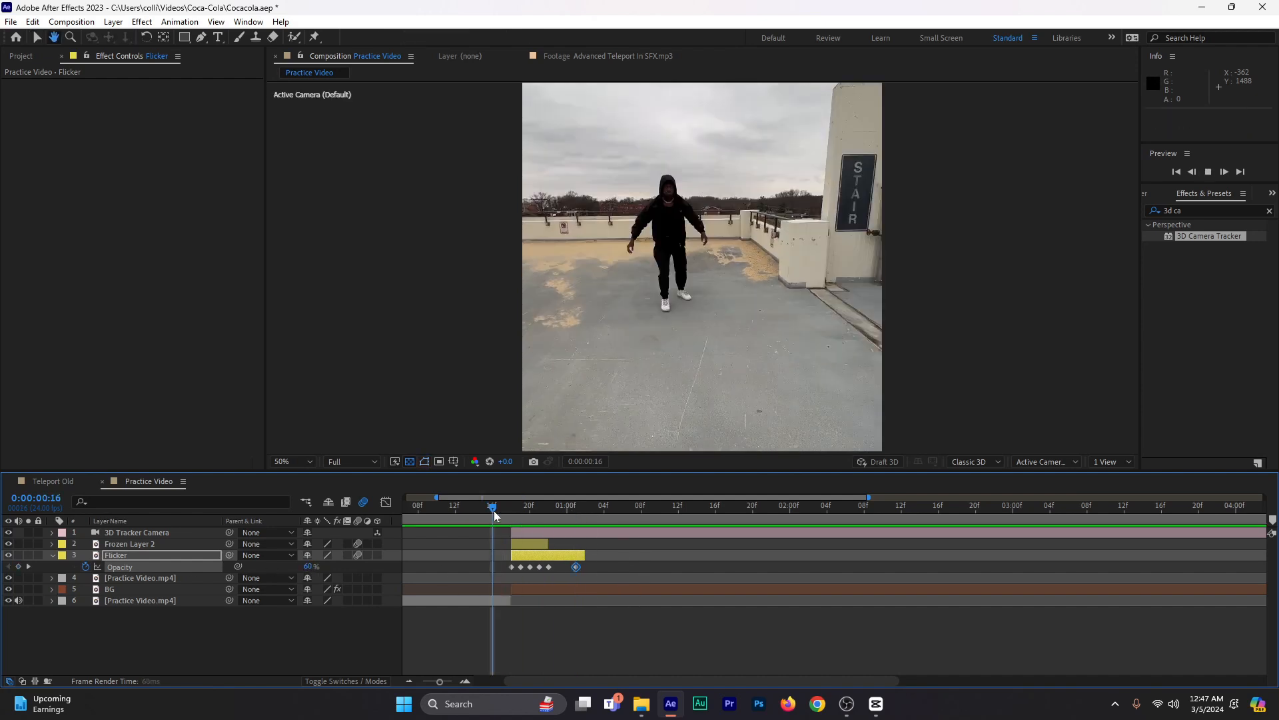
pyautogui.press('space')
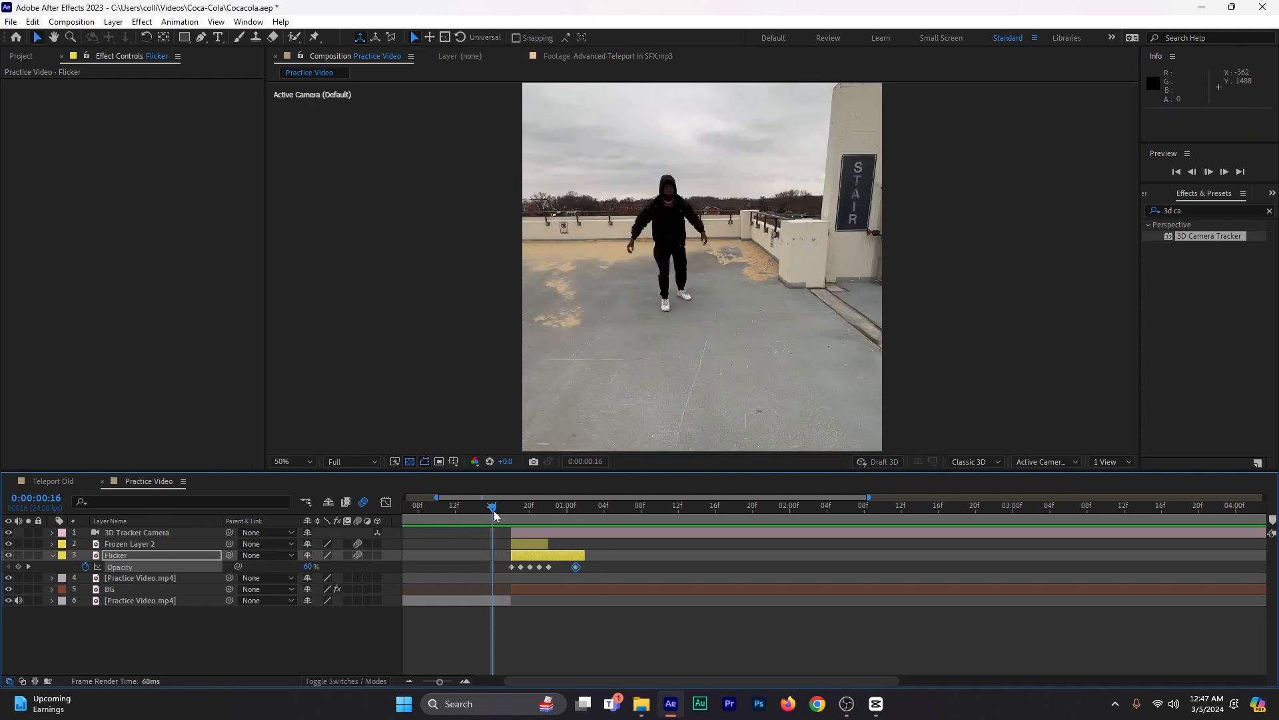
pyautogui.press('space')
# - Find the Fast Box Blur effect and apply it to the Flicker layer
pyautogui.moveTo(494, 510); pyautogui.dragTo(511, 517)
pyautogui.click(593, 623)
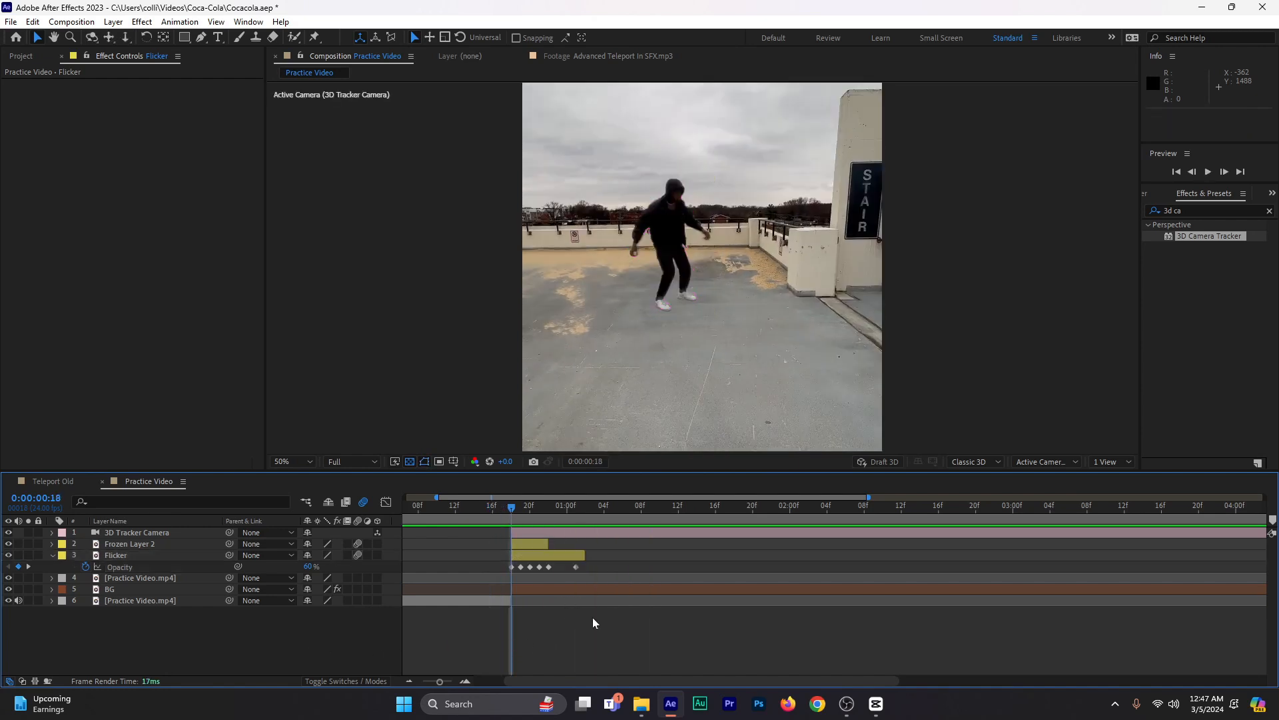
pyautogui.moveTo(515, 517); pyautogui.dragTo(505, 514)
pyautogui.click(521, 557)
pyautogui.click(1191, 211)
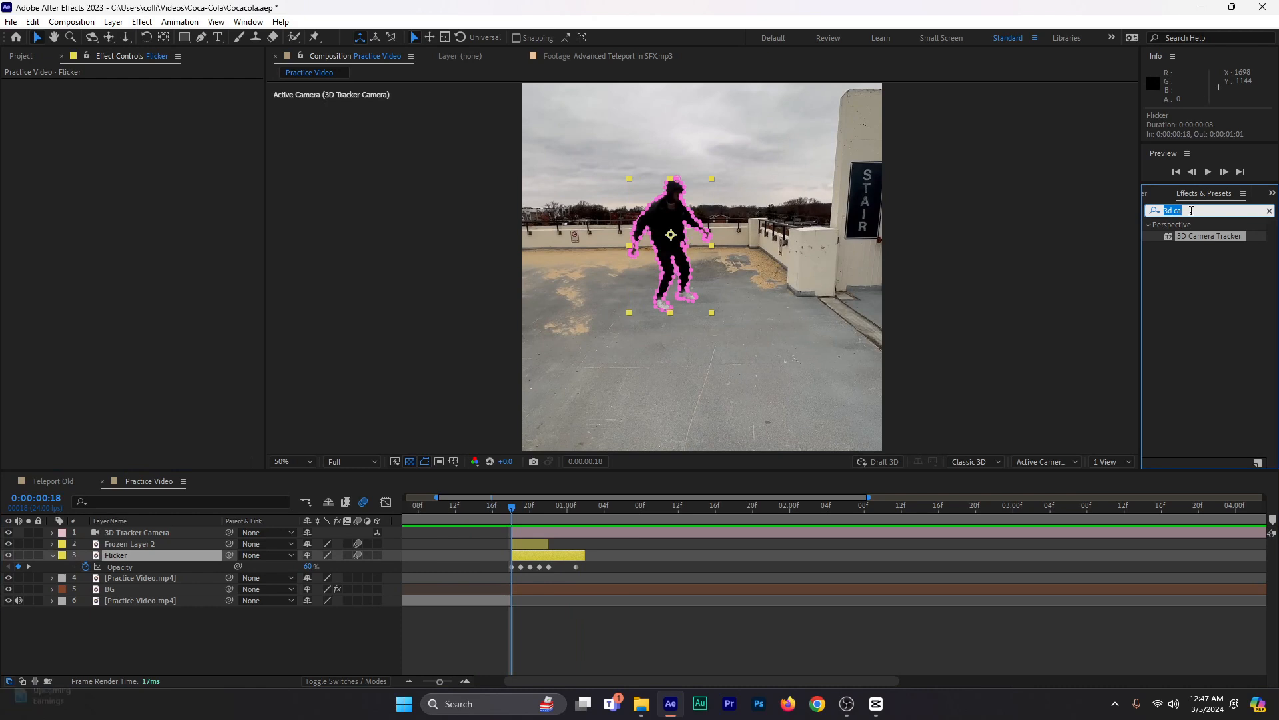
pyautogui.write('fast')
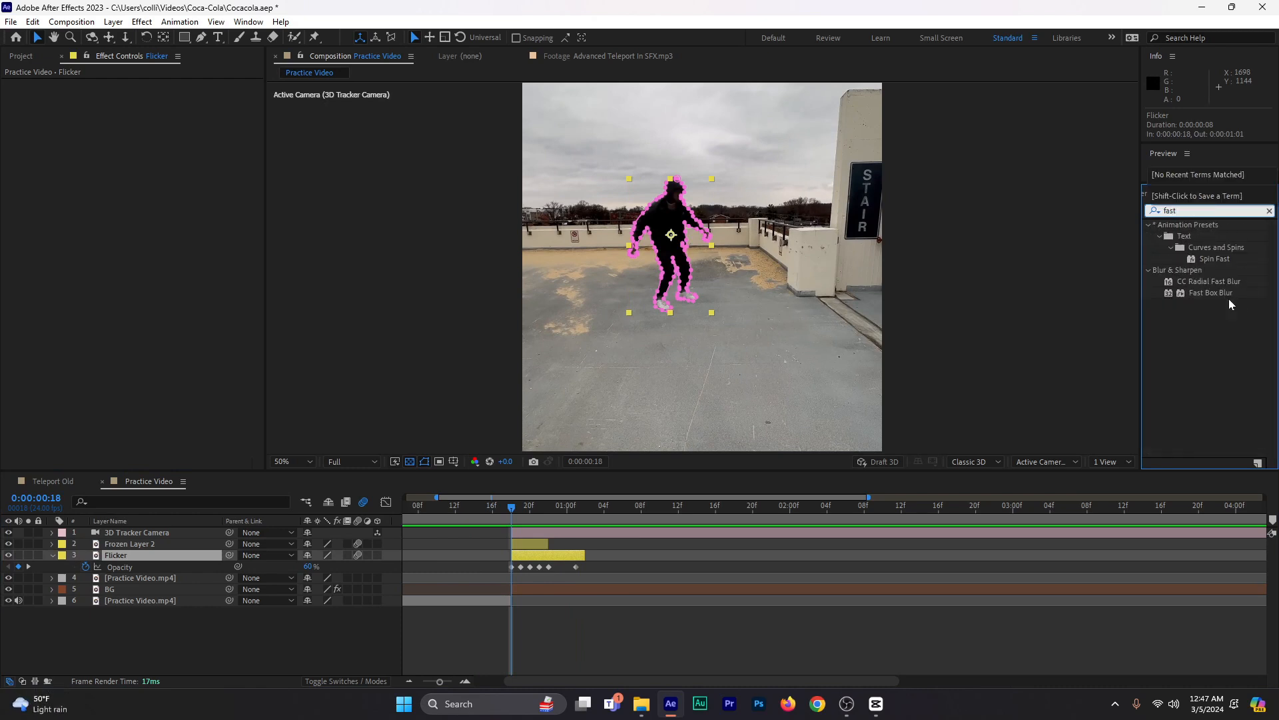
pyautogui.click(1208, 295)
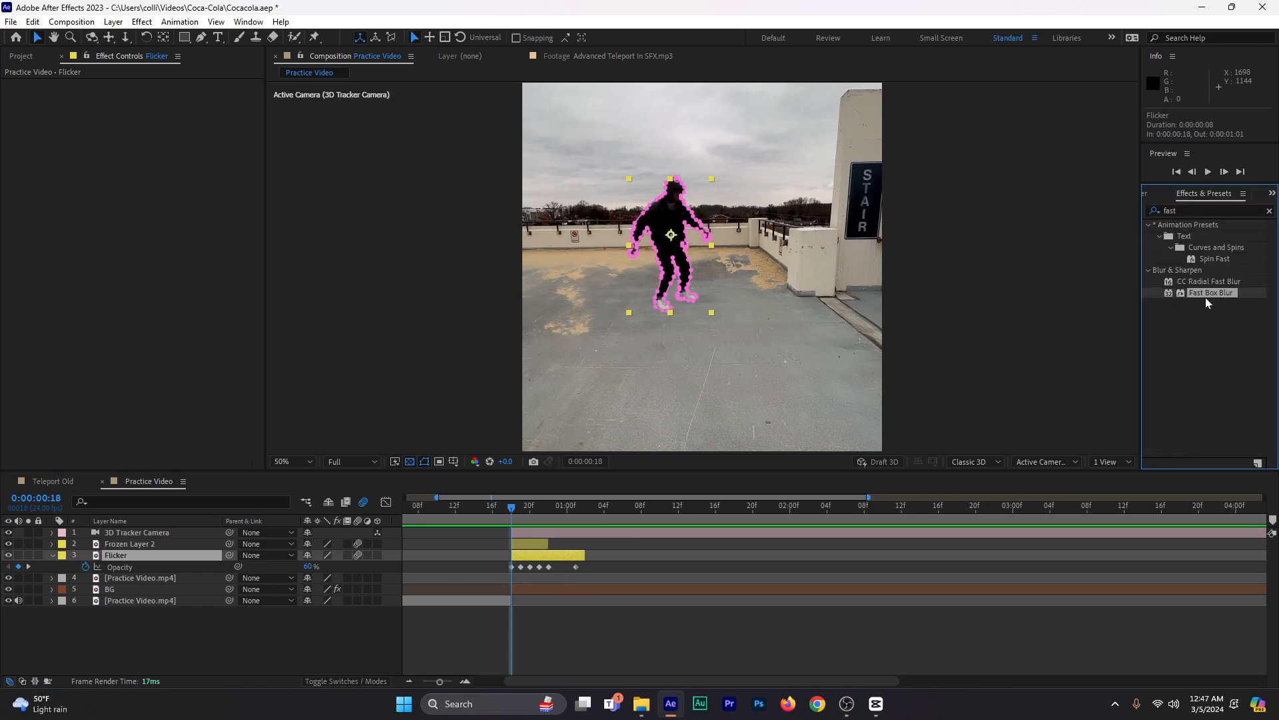
pyautogui.moveTo(1205, 297); pyautogui.dragTo(550, 564)
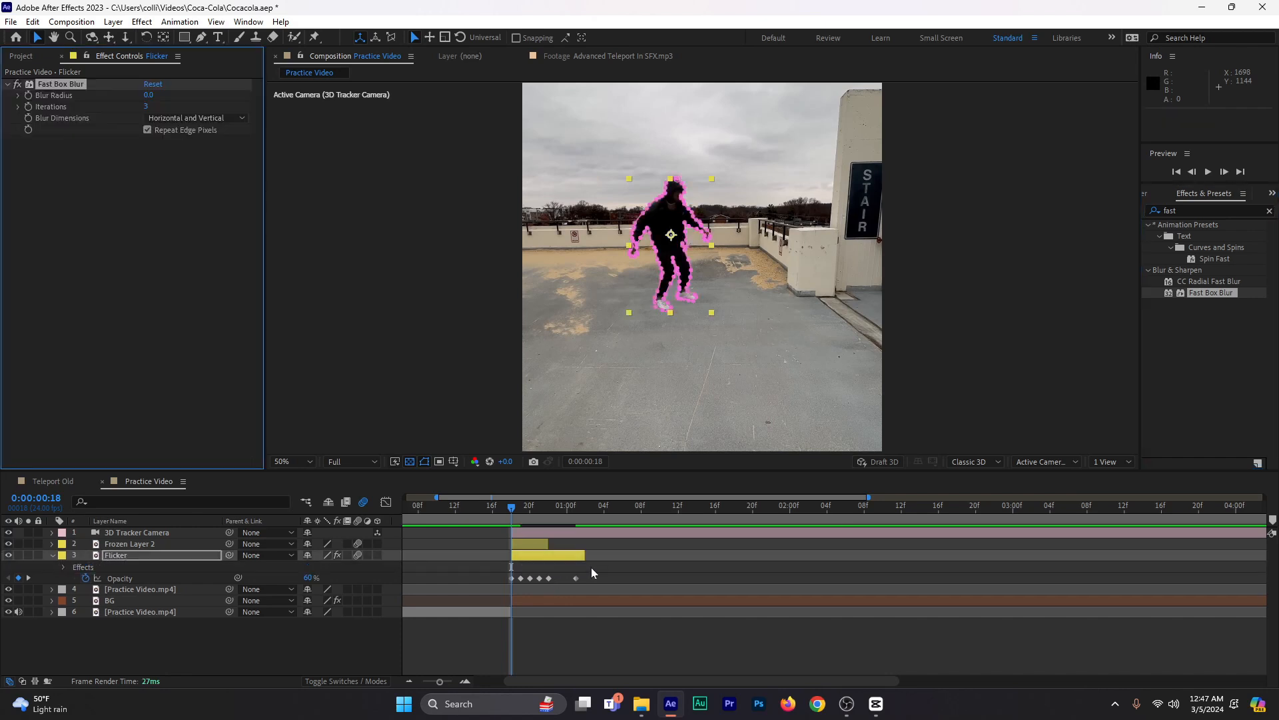
# - Set the Flicker layer's Fast Box Blur radius to 3 and preview the effect from 0:00:00:16
pyautogui.click(148, 96)
pyautogui.write('3')
pyautogui.click(301, 205)
pyautogui.click(491, 515)
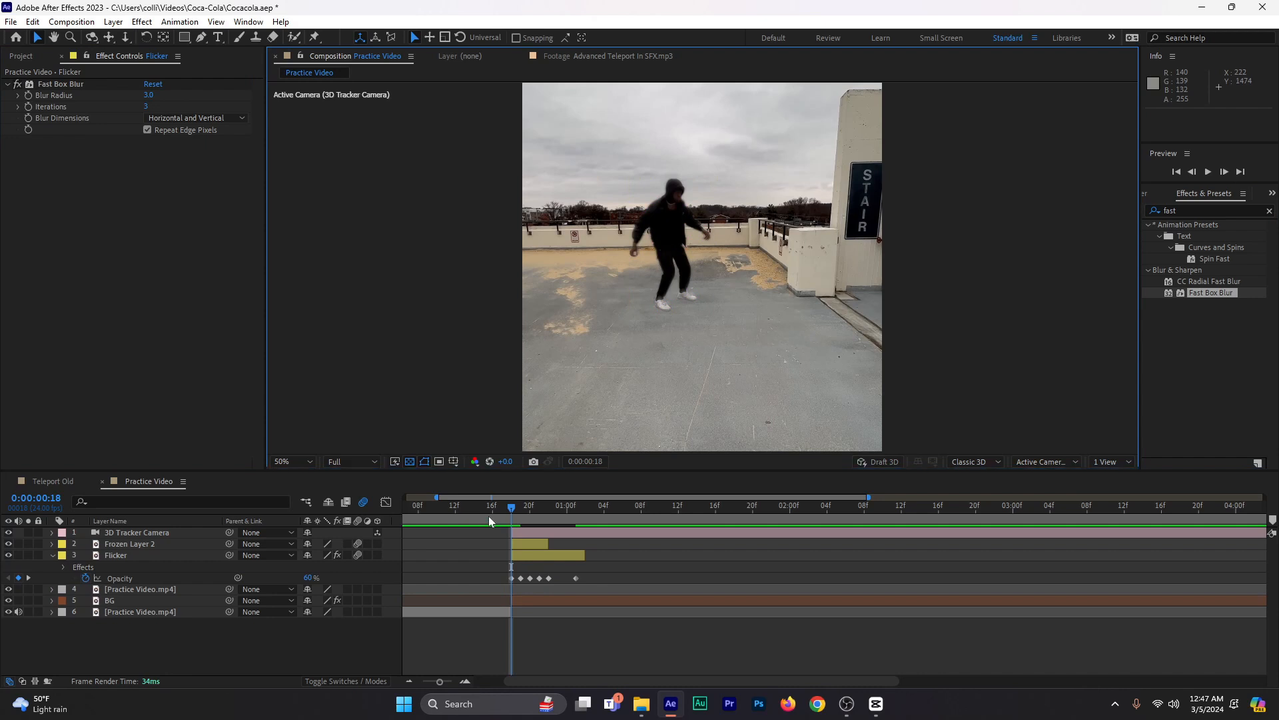
pyautogui.press('space')
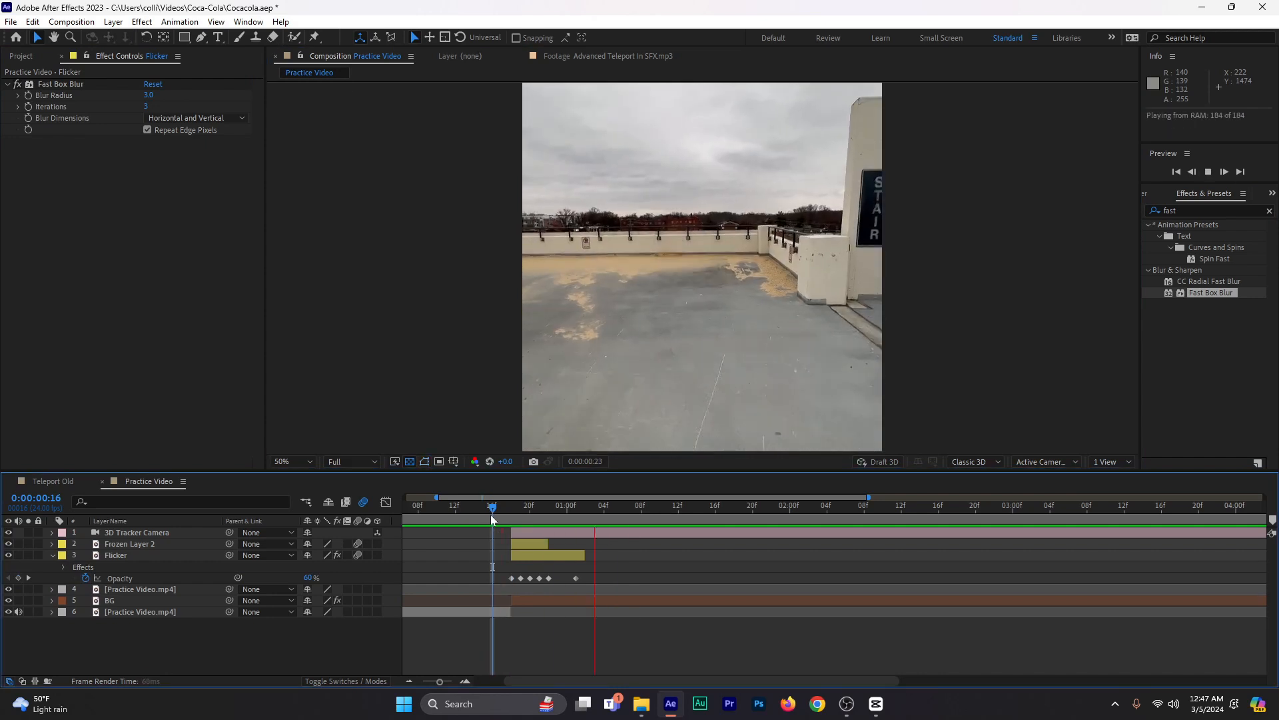
pyautogui.press('space')
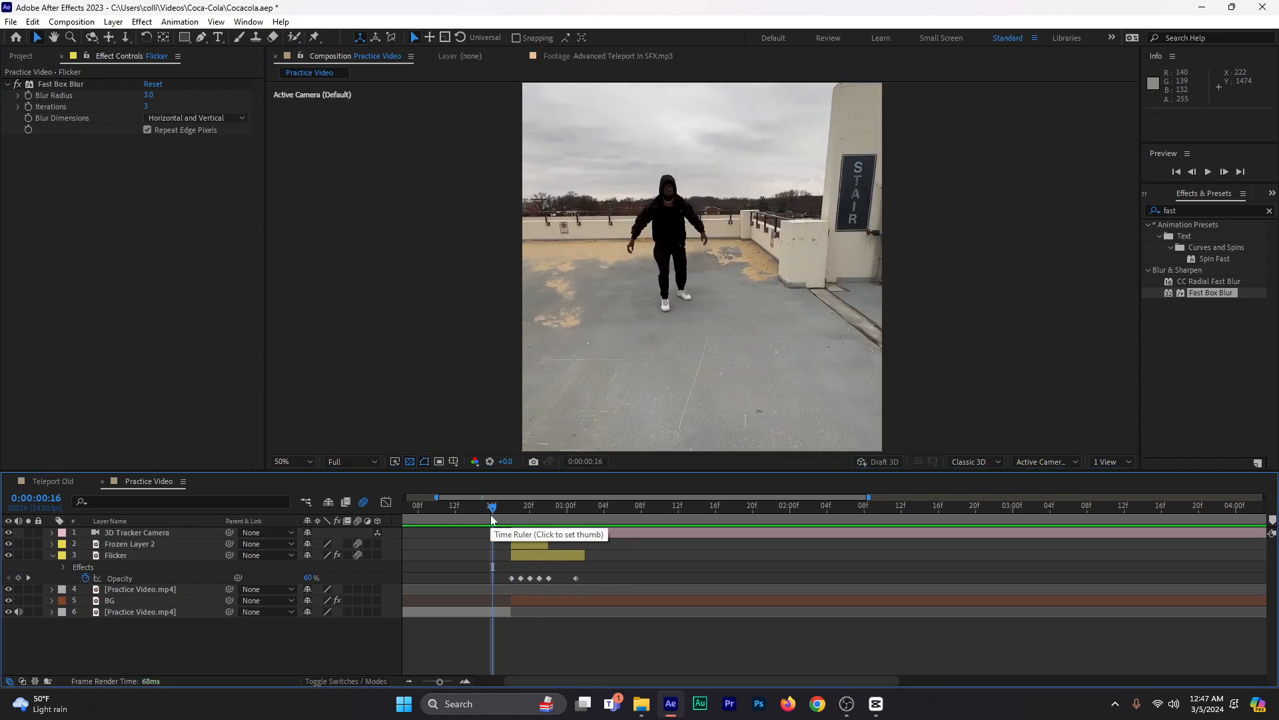
# - Collapse the Flicker layer's properties and change its label colour to Blue
pyautogui.click(52, 555)
pyautogui.click(142, 559)
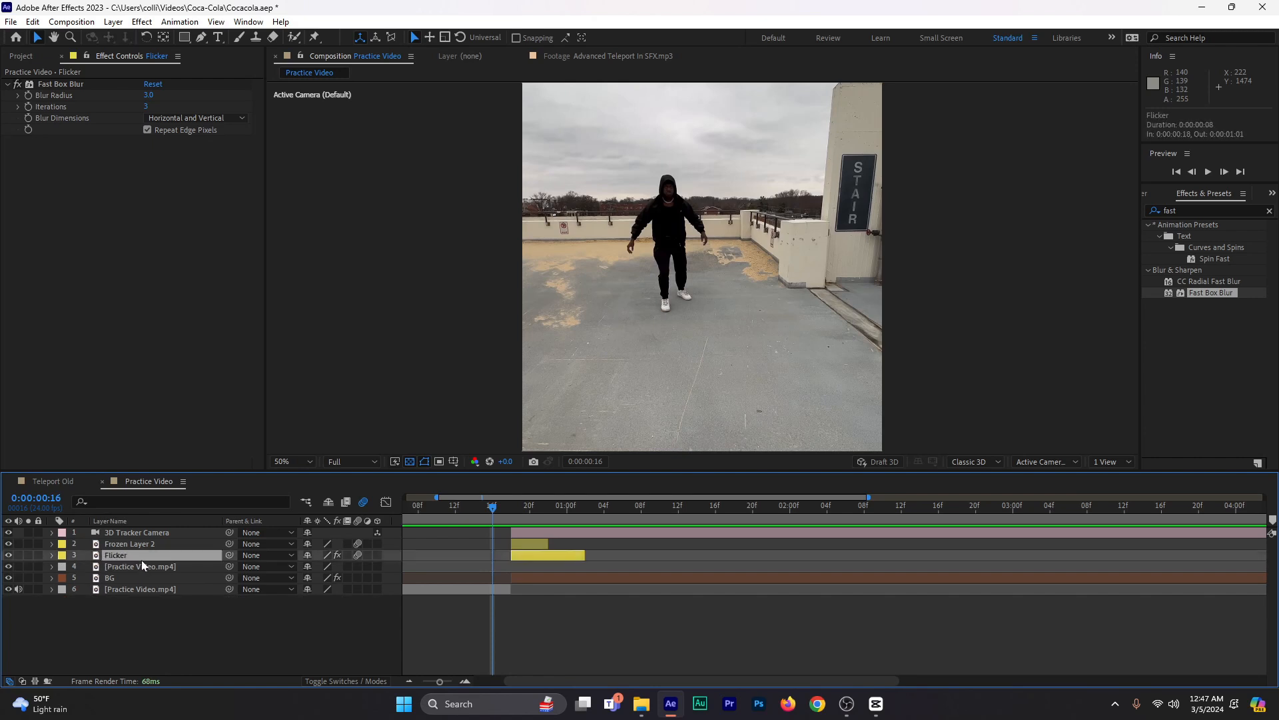
pyautogui.click(62, 556)
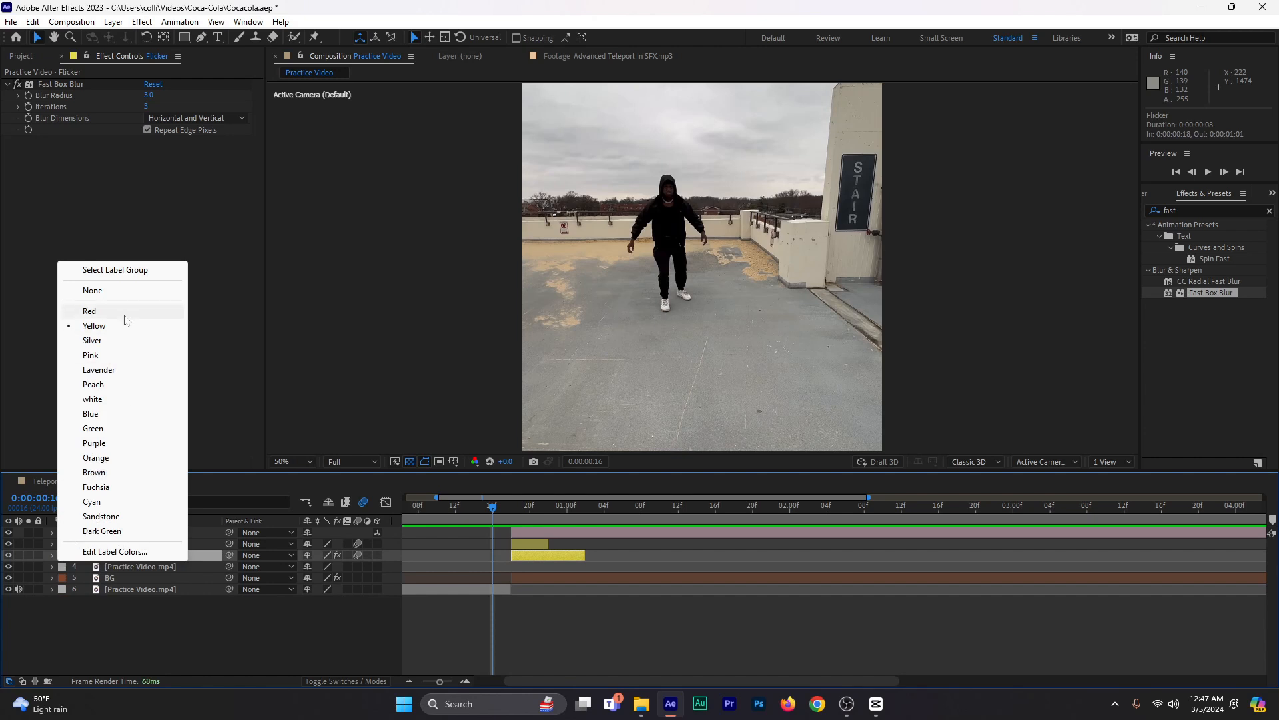
pyautogui.click(125, 414)
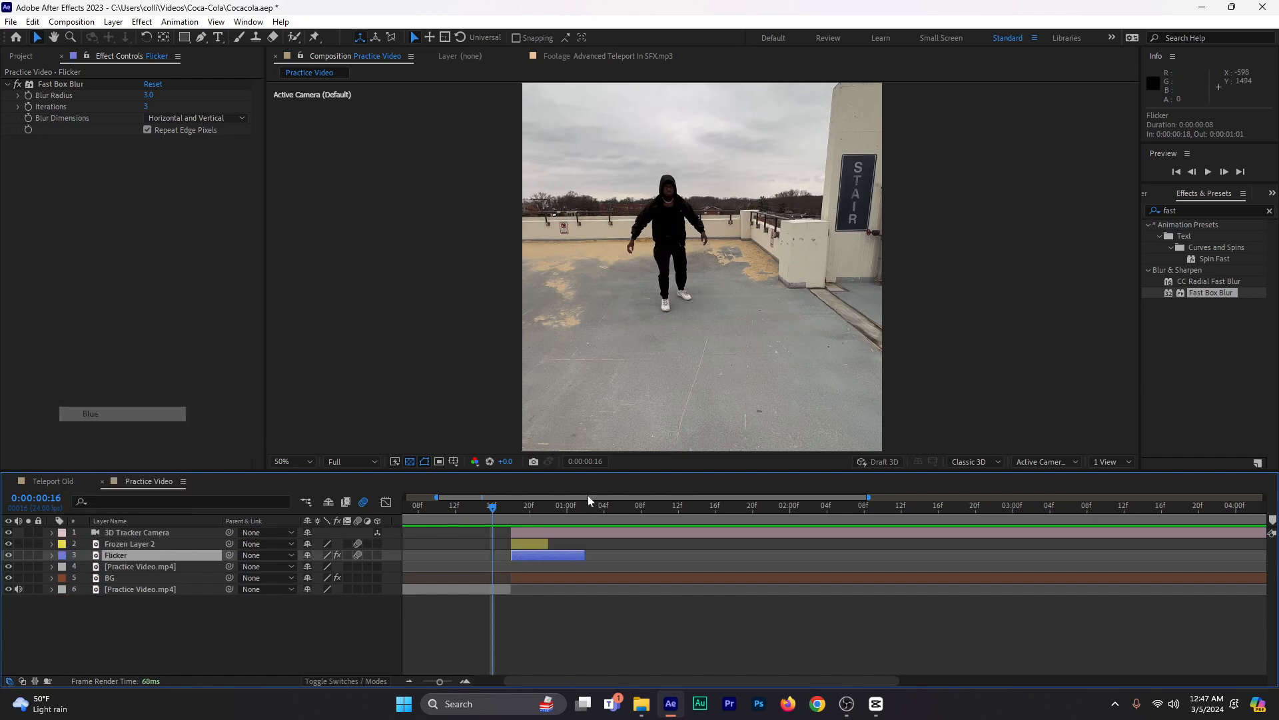
pyautogui.click(509, 657)
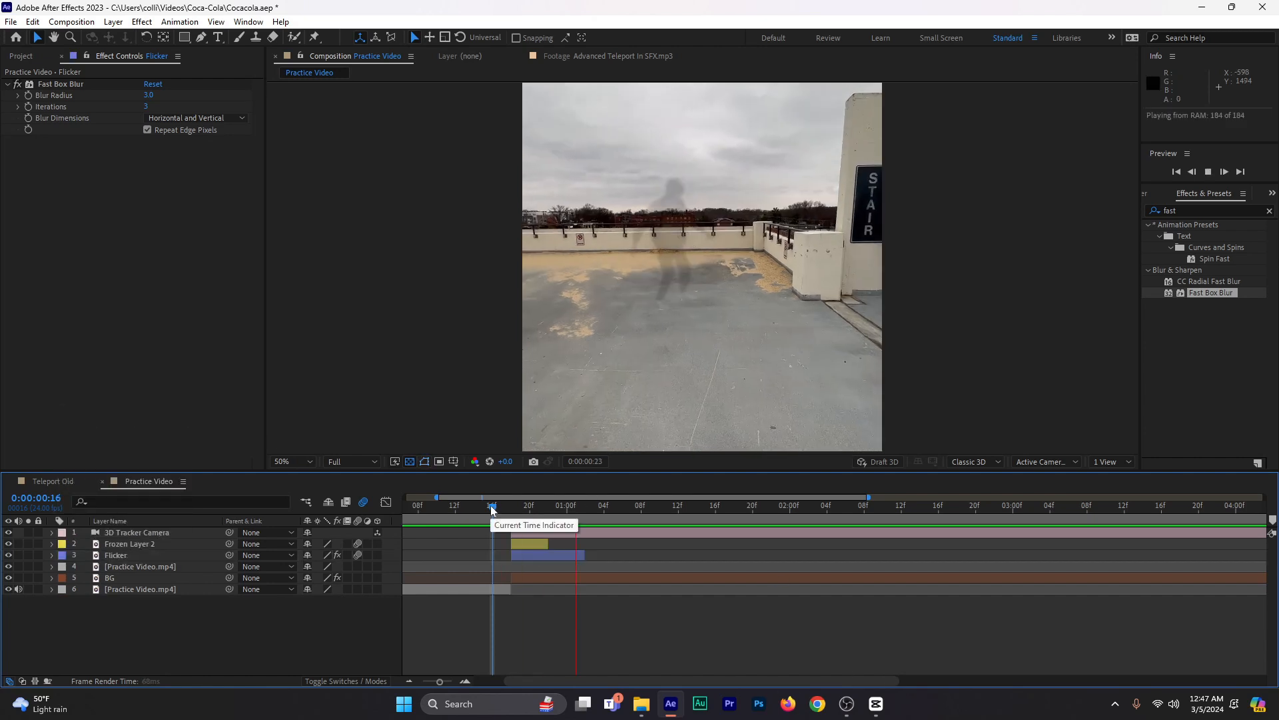
# - At 0:00:00:18, create a null from the BG layer's camera track point on the yellow floor patch beside the person
pyautogui.click(509, 509)
pyautogui.moveTo(517, 509)
pyautogui.mouseDown()
pyautogui.moveTo(550, 519)
pyautogui.moveTo(510, 514)
pyautogui.mouseUp()
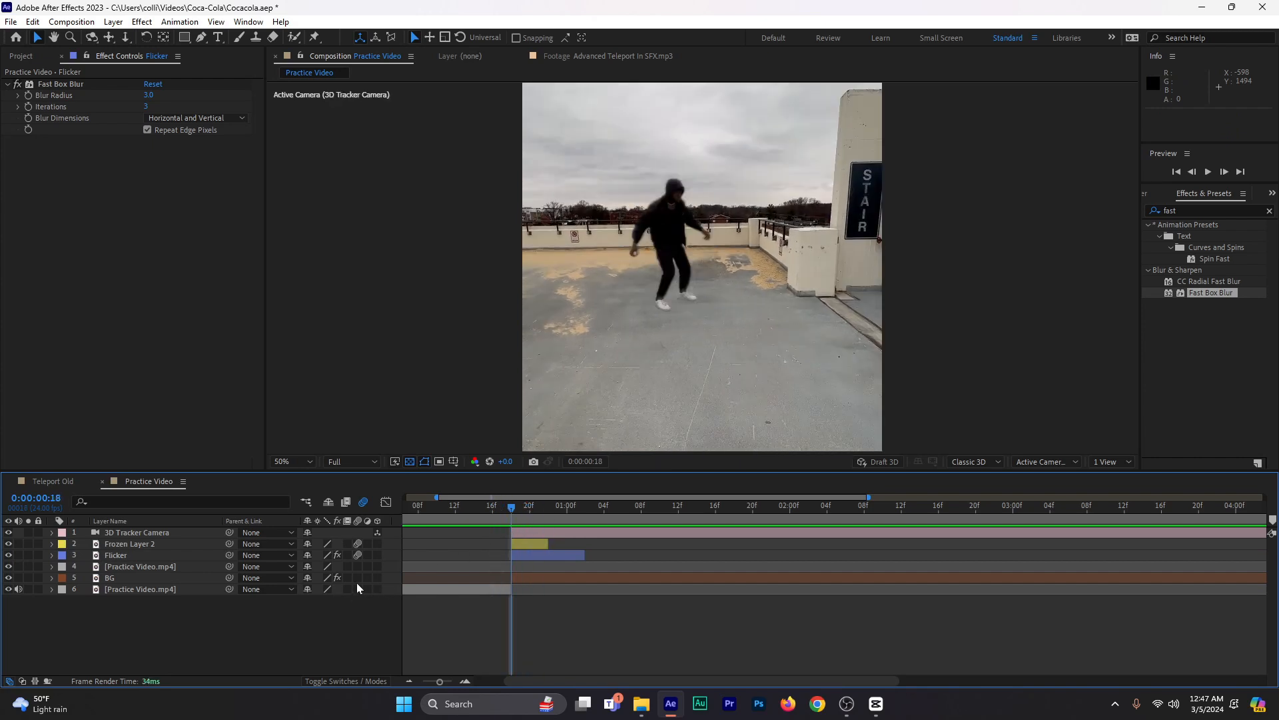
pyautogui.click(526, 580)
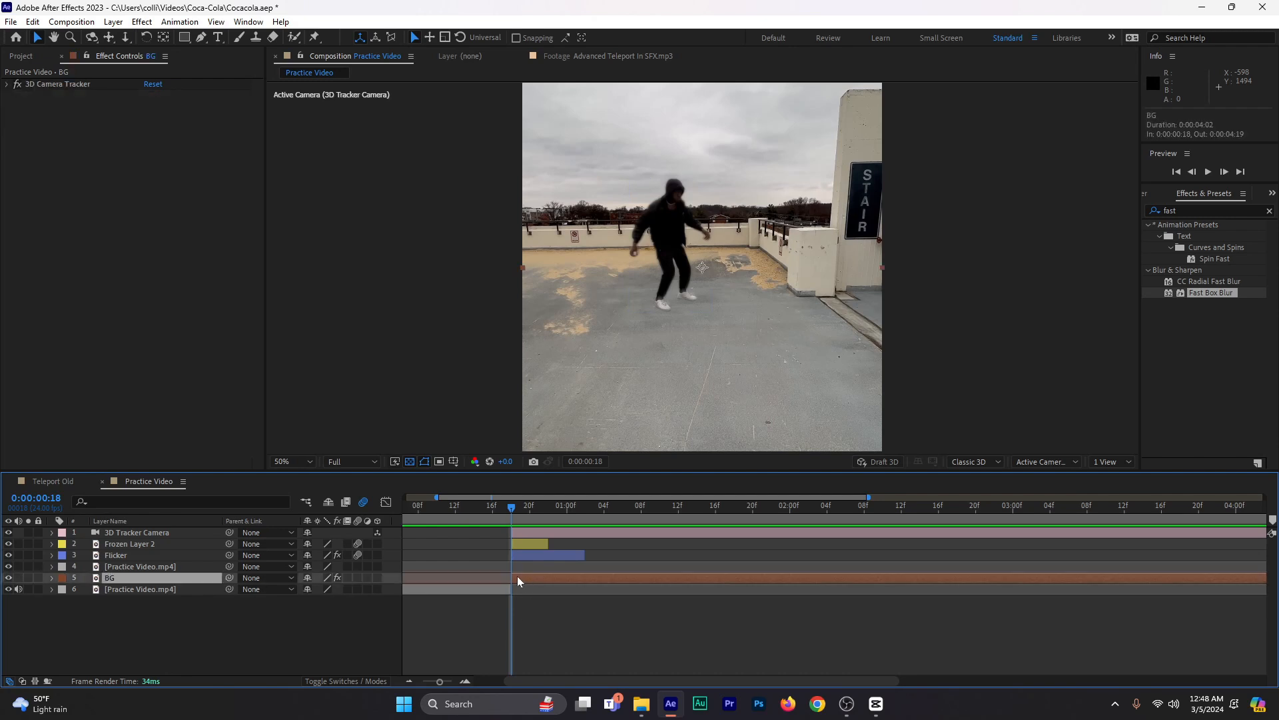
pyautogui.click(61, 86)
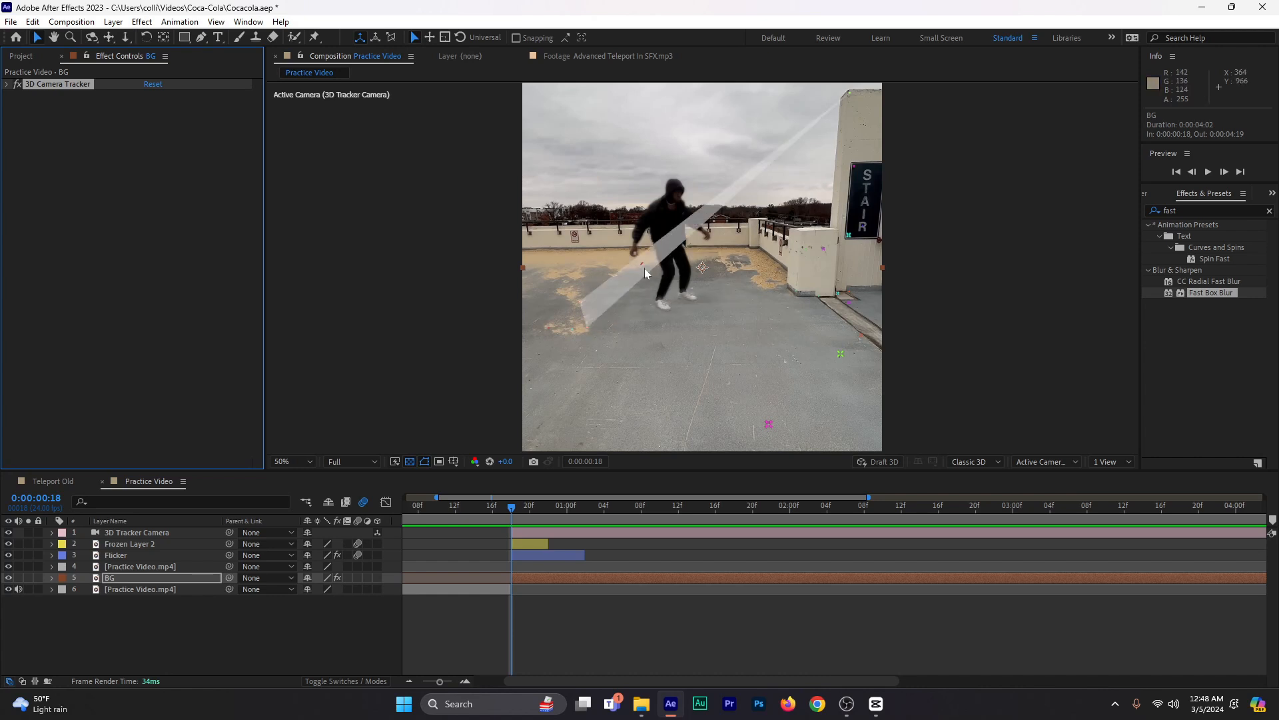
pyautogui.click(581, 304)
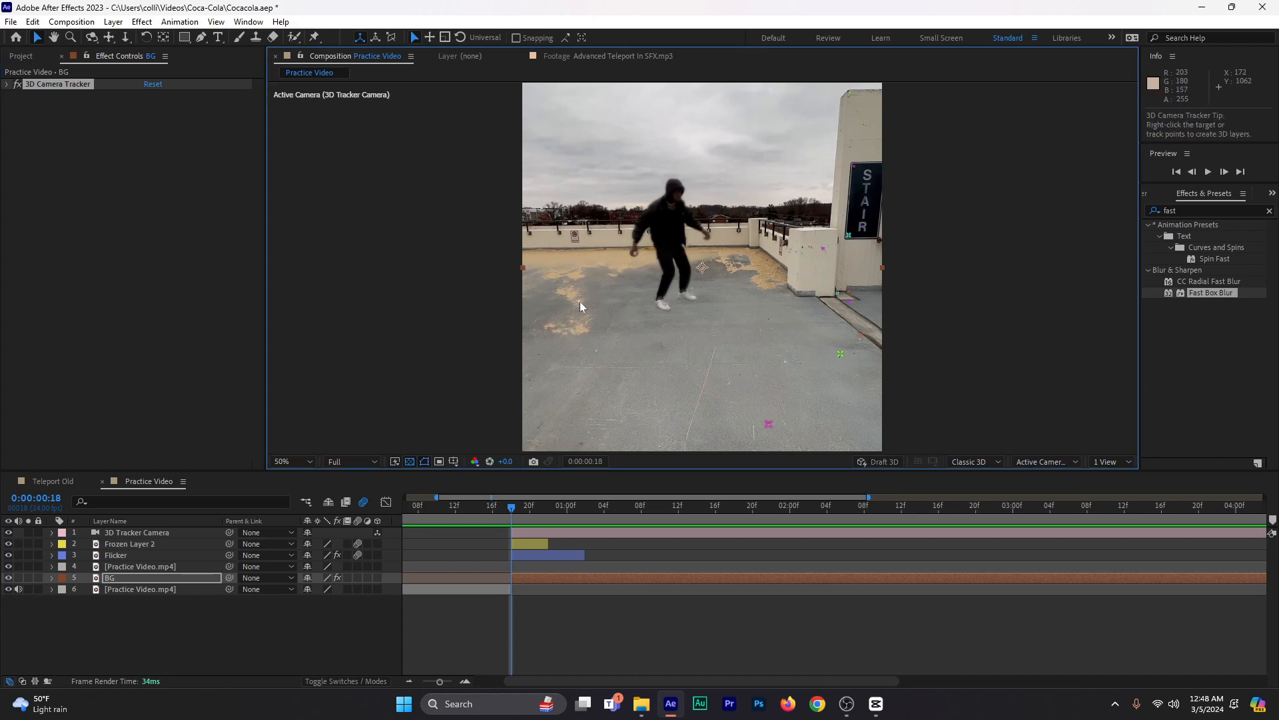
pyautogui.rightClick(579, 303)
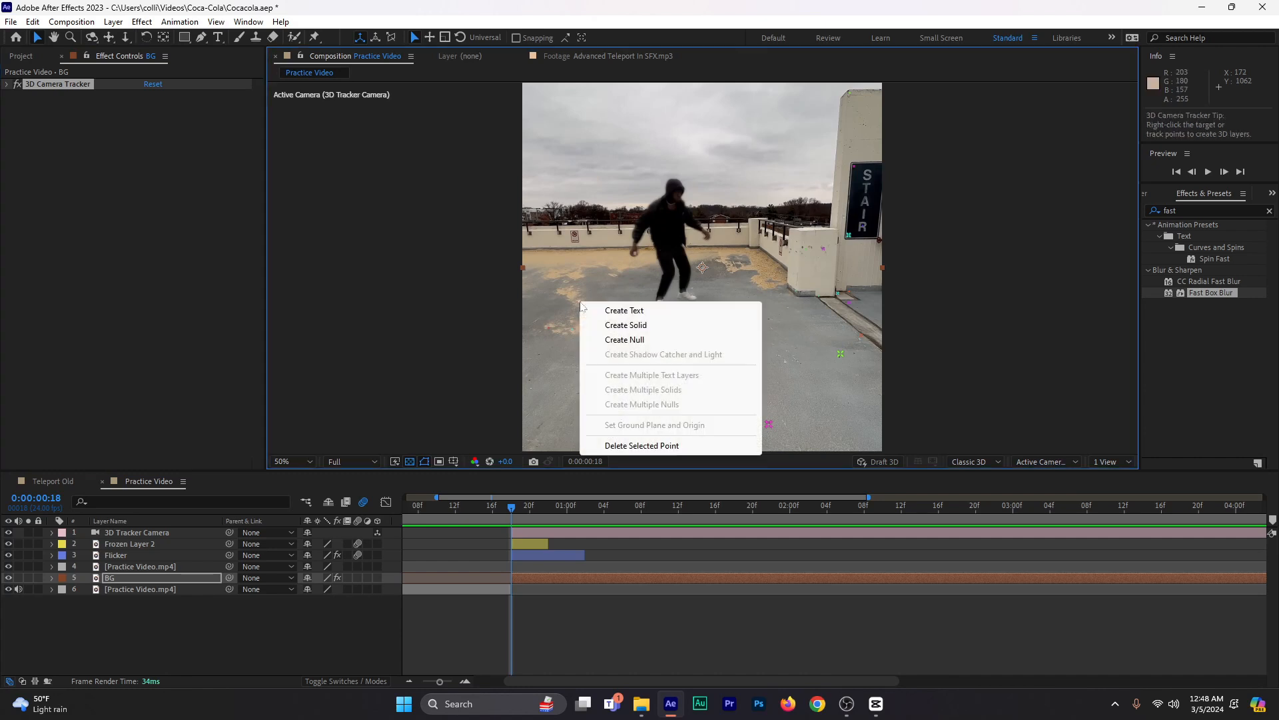
pyautogui.click(627, 340)
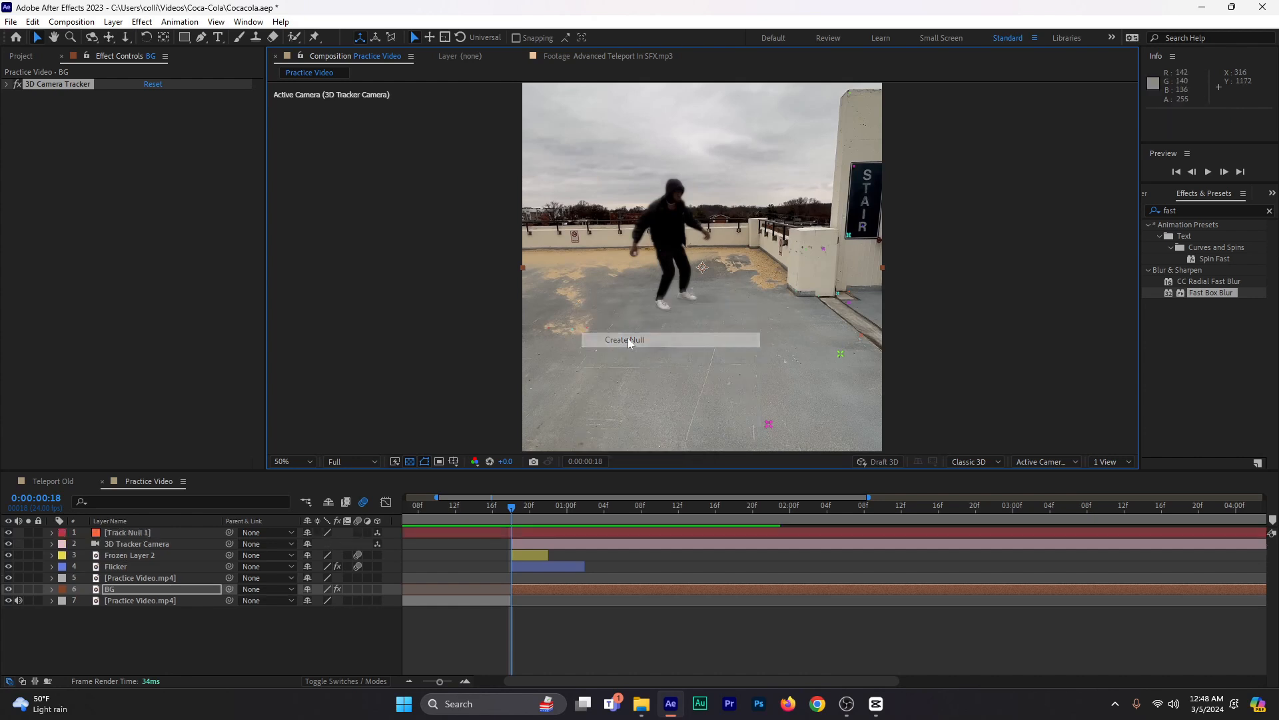
# - Scrub through the background clip with Track Null 1 selected to check how it sticks to the floor, returning to 0:00:00:18
pyautogui.click(511, 536)
pyautogui.moveTo(537, 505); pyautogui.dragTo(975, 541)
pyautogui.click(408, 681)
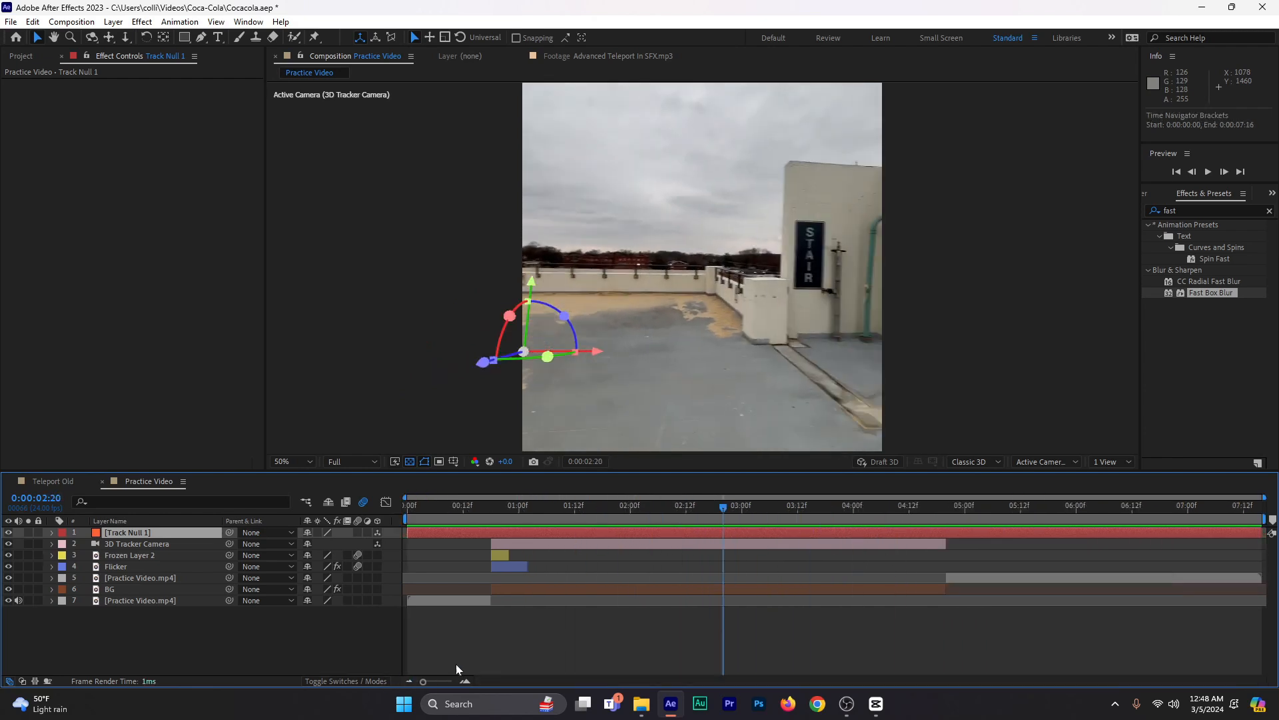
pyautogui.moveTo(774, 510); pyautogui.dragTo(945, 516)
pyautogui.click(492, 514)
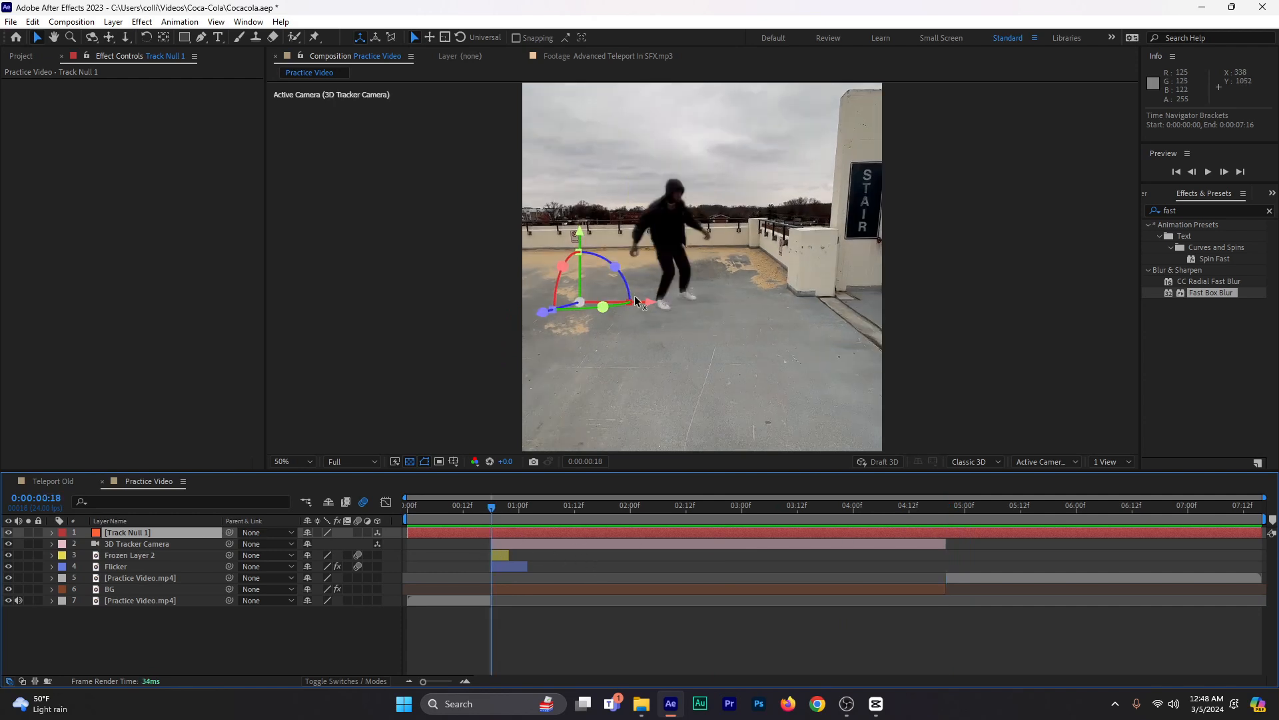
# - Reveal Track Null 1's Position and examine its full X, Y and Z coordinates without changing them
pyautogui.click(497, 568)
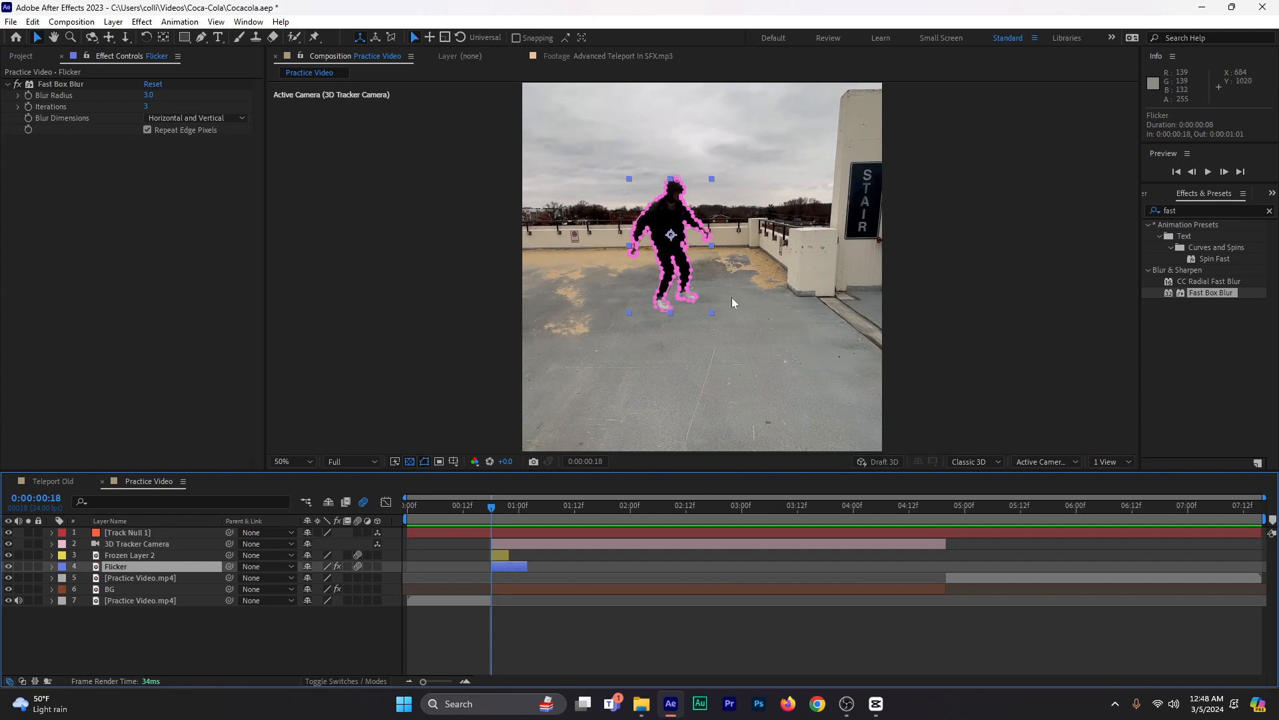
pyautogui.click(155, 531)
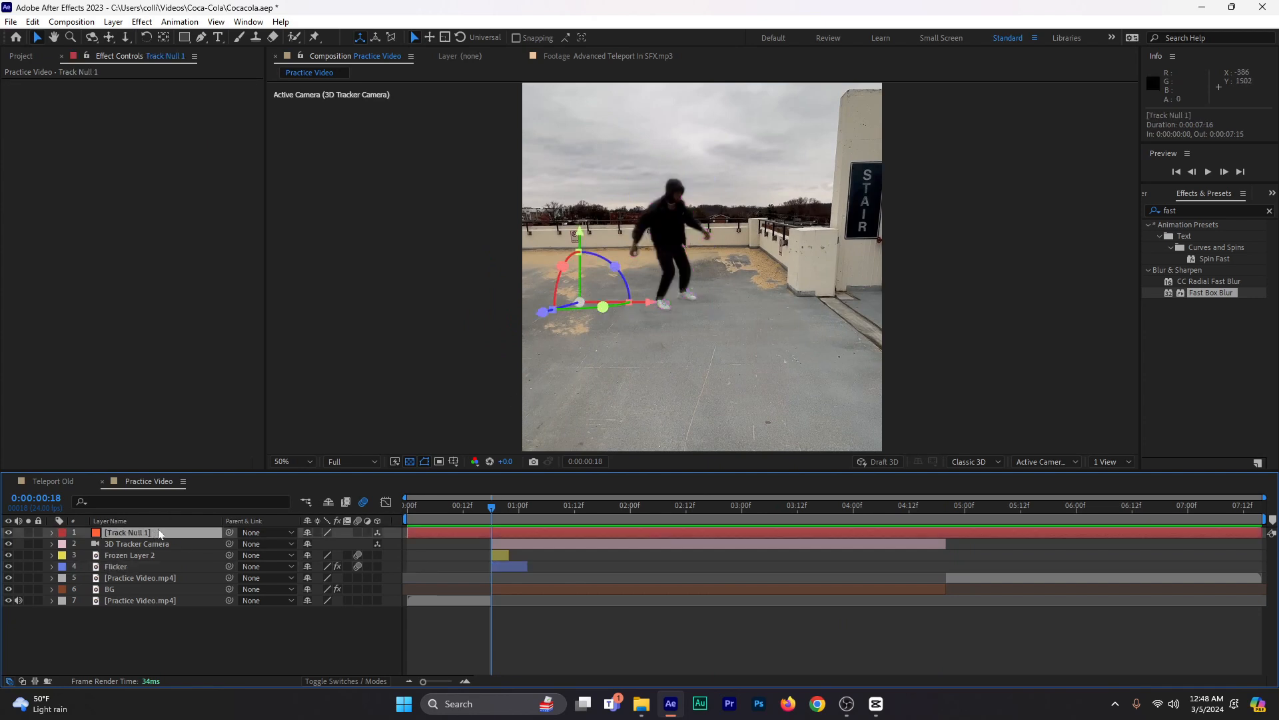
pyautogui.press('p')
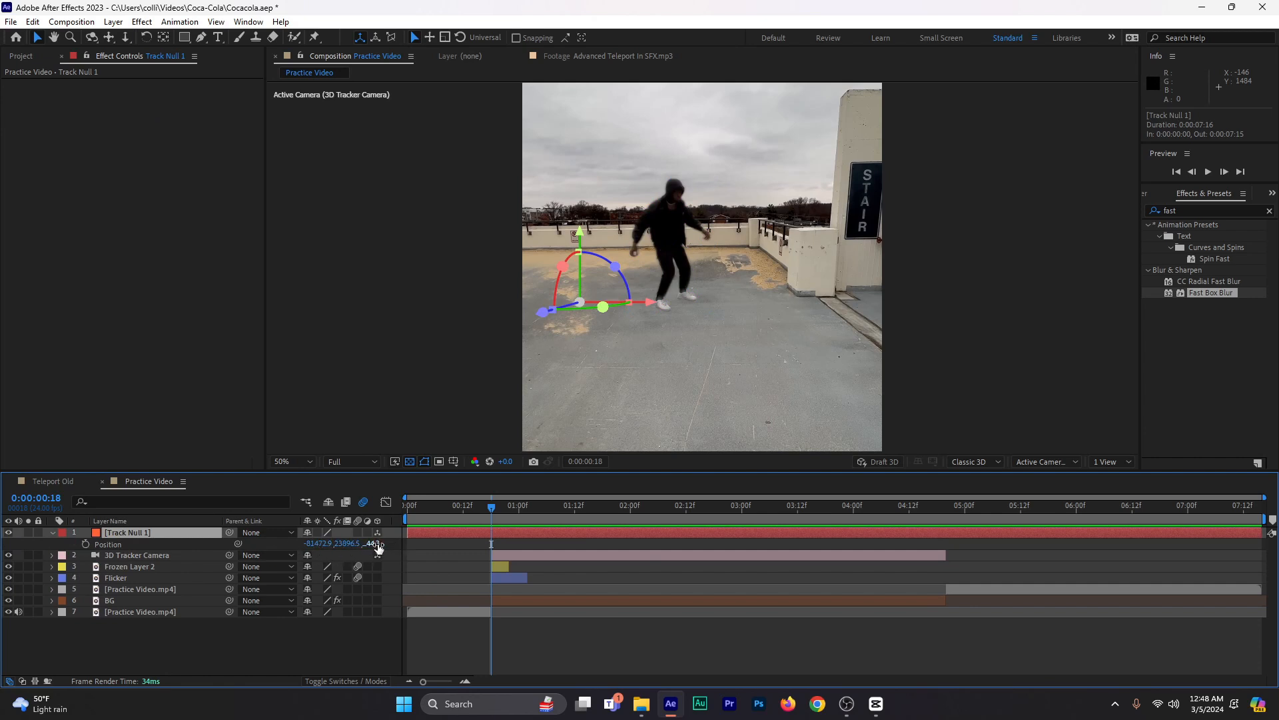
pyautogui.click(318, 547)
pyautogui.moveTo(345, 545); pyautogui.dragTo(300, 545)
pyautogui.click(287, 545)
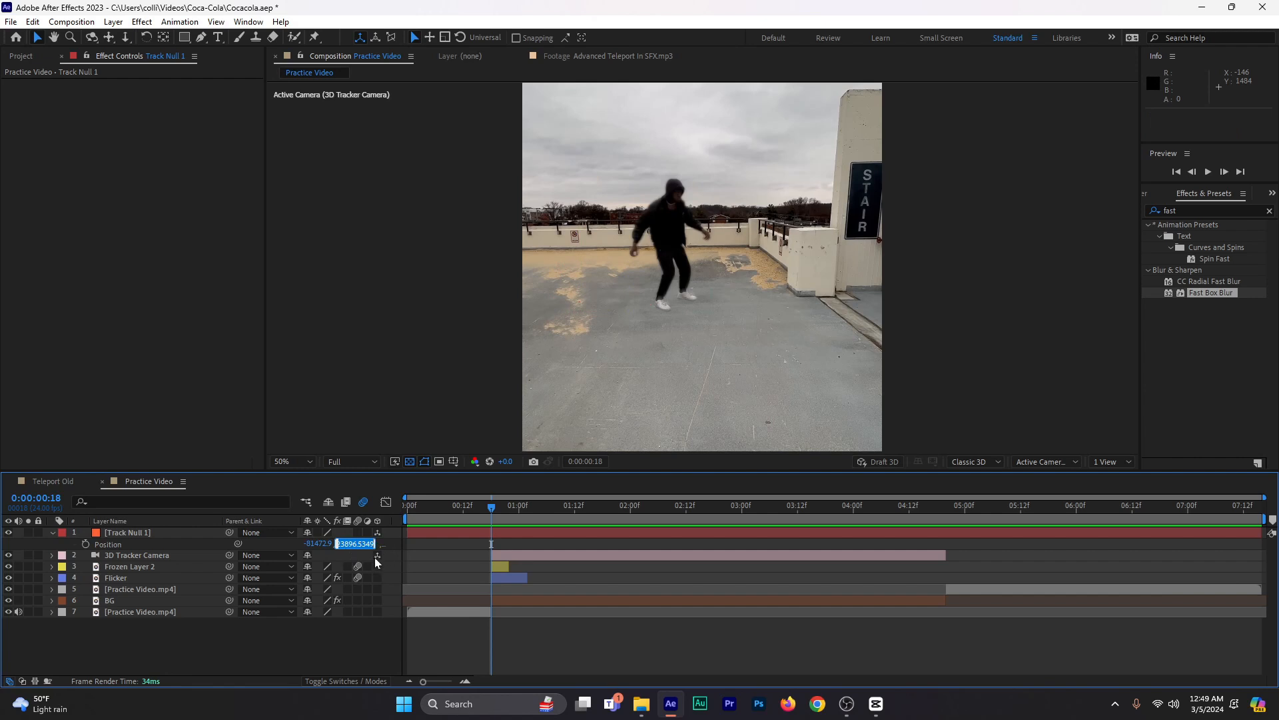
pyautogui.click(342, 544)
pyautogui.moveTo(351, 543); pyautogui.dragTo(375, 543)
pyautogui.press('Return')
pyautogui.click(378, 544)
pyautogui.moveTo(375, 544); pyautogui.dragTo(353, 545)
pyautogui.press('Return')
pyautogui.moveTo(399, 521); pyautogui.dragTo(480, 521)
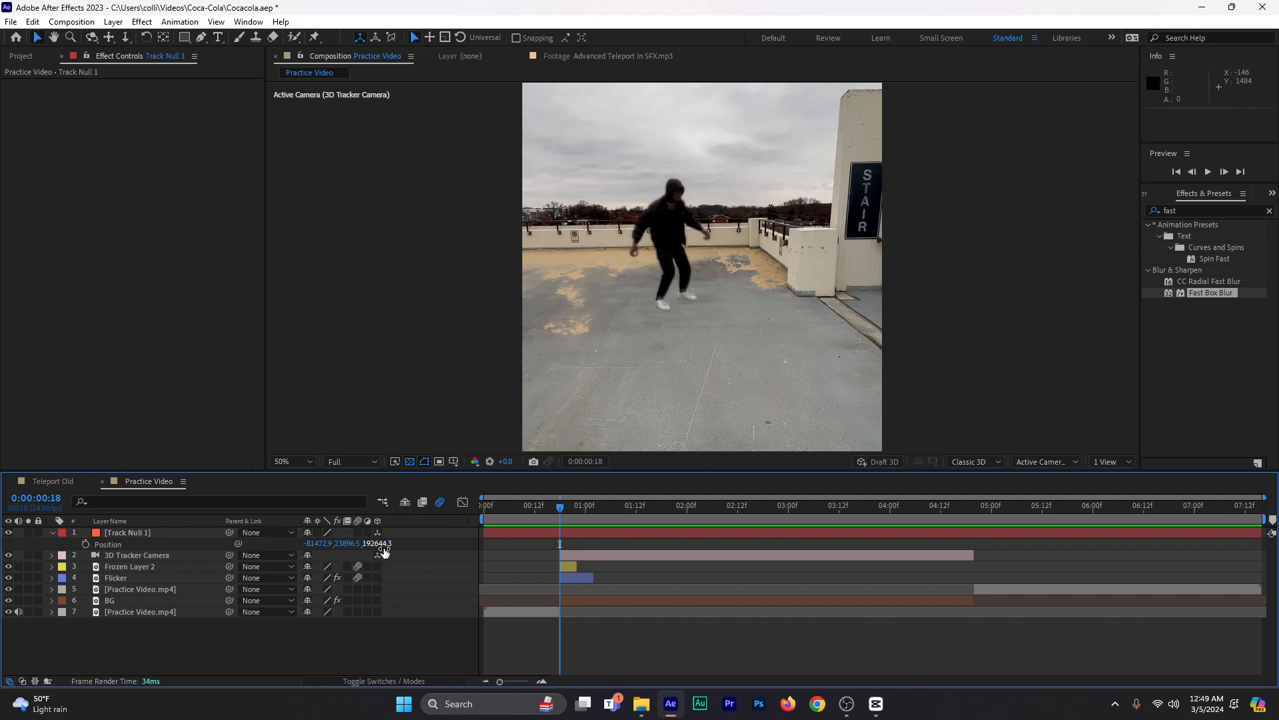
pyautogui.moveTo(478, 561); pyautogui.dragTo(408, 561)
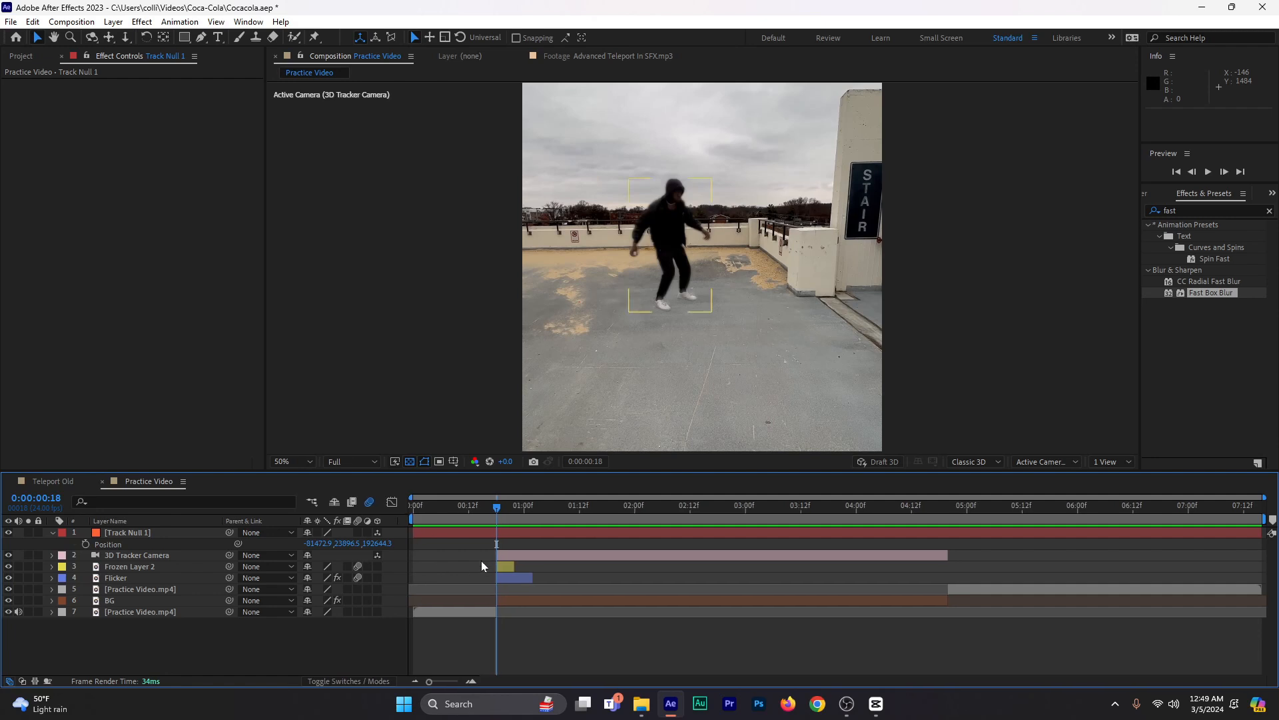
# - Make the Flicker layer 3D and give it the Position copied from Track Null 1
pyautogui.click(502, 533)
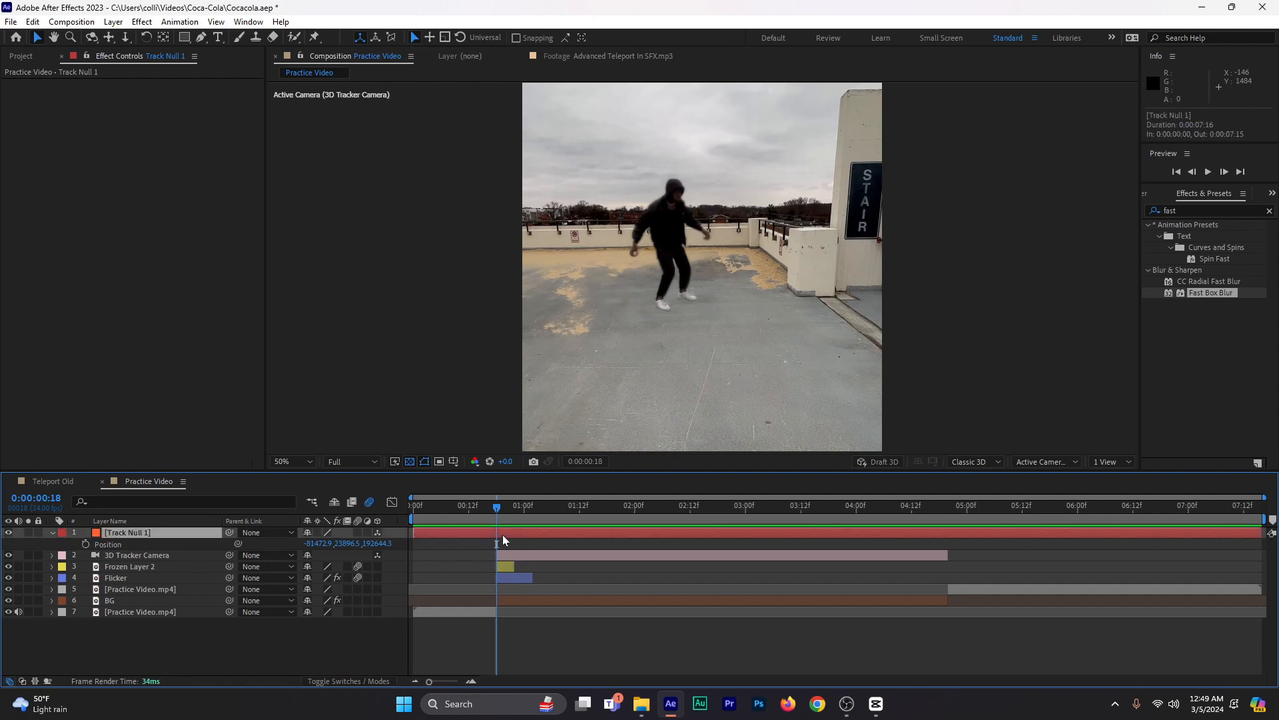
pyautogui.click(126, 543)
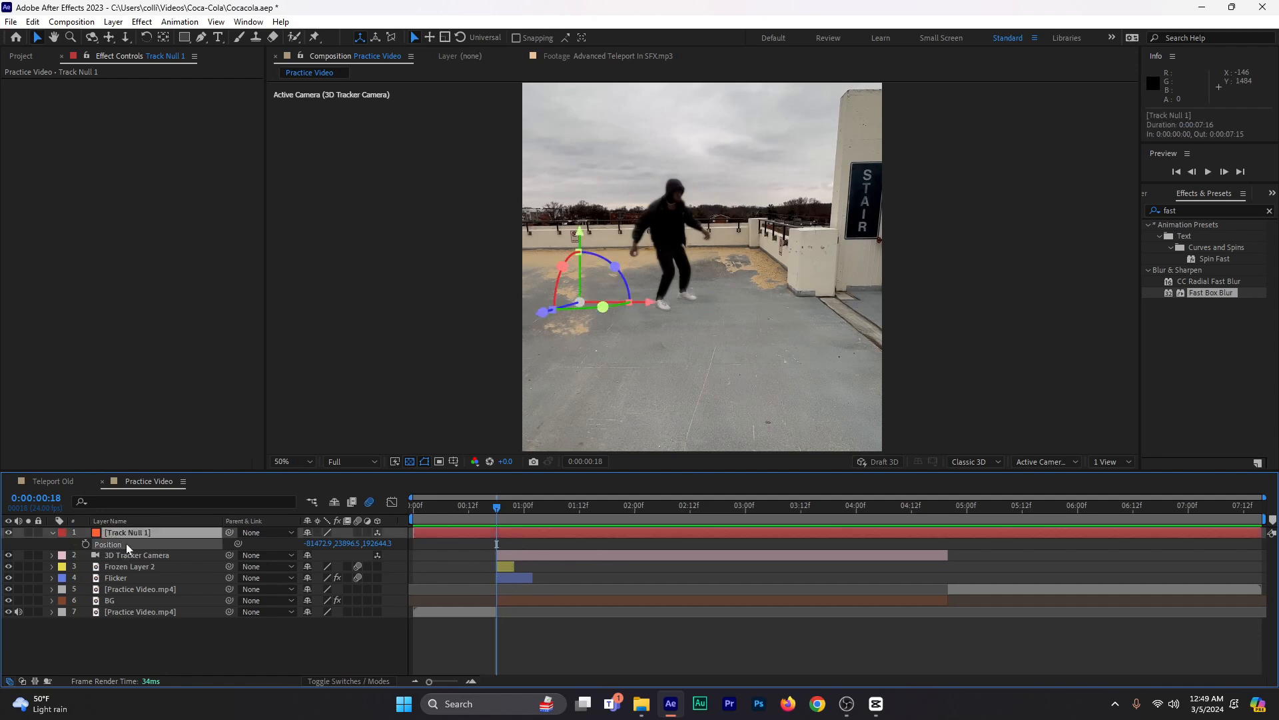
pyautogui.click(502, 577)
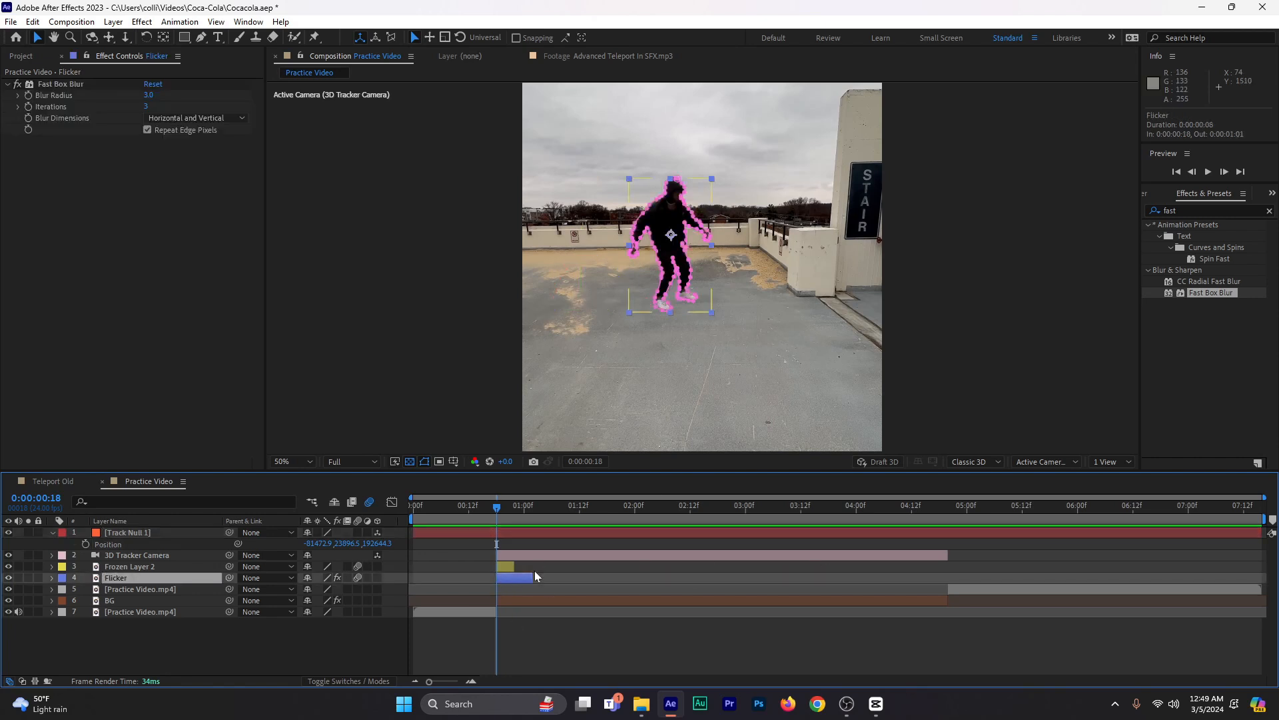
pyautogui.click(377, 577)
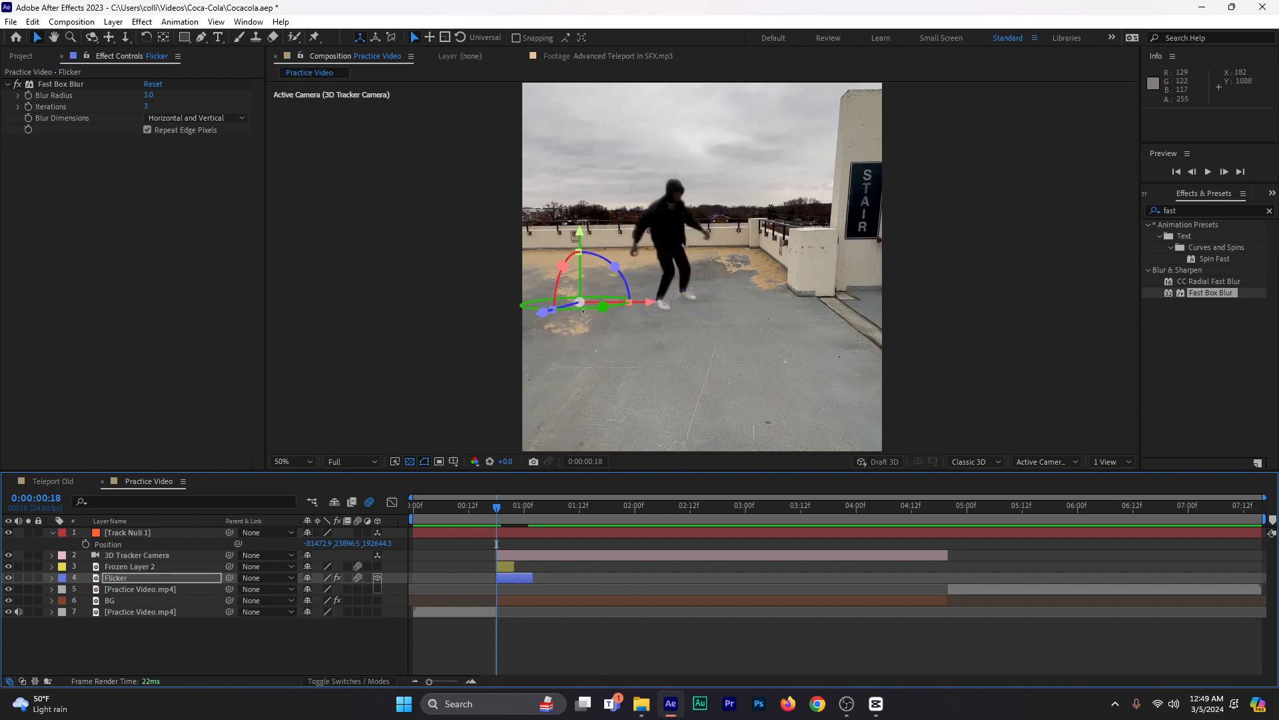
# - Scale the Flicker layer to 22185% on all axes and reposition it directly over the frozen person
pyautogui.scroll(1, 571, 309)
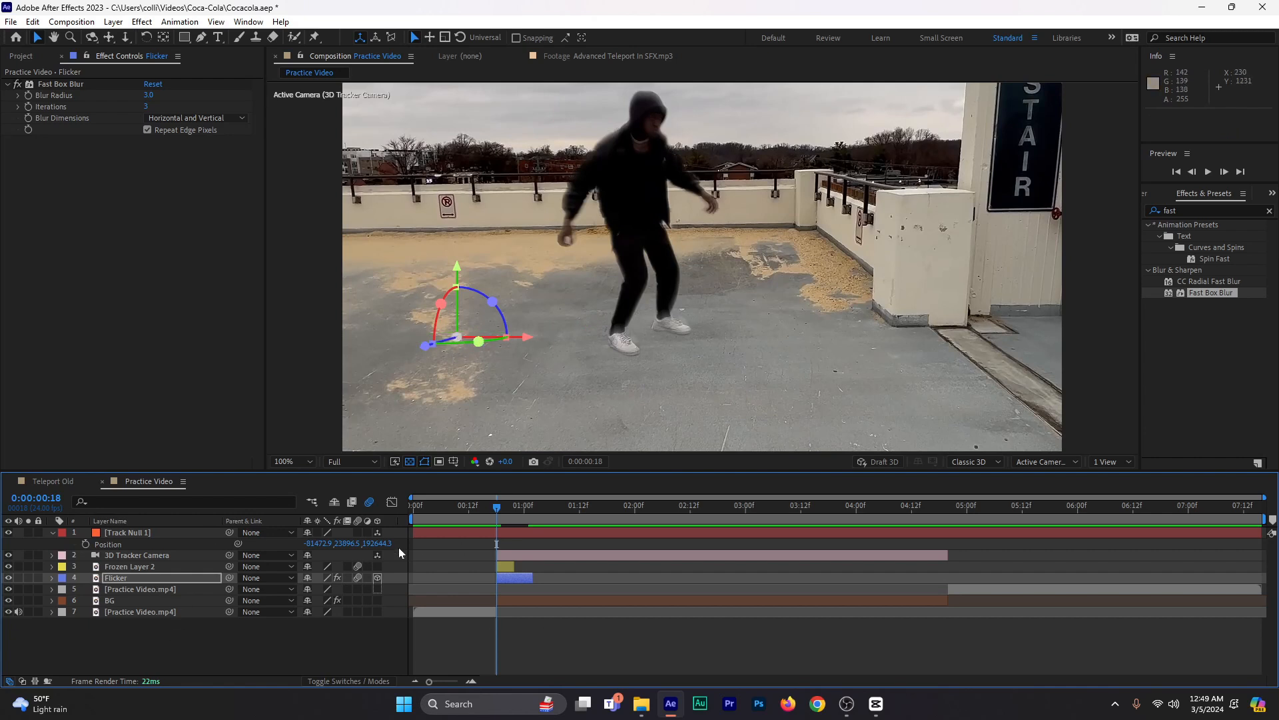
pyautogui.press('s')
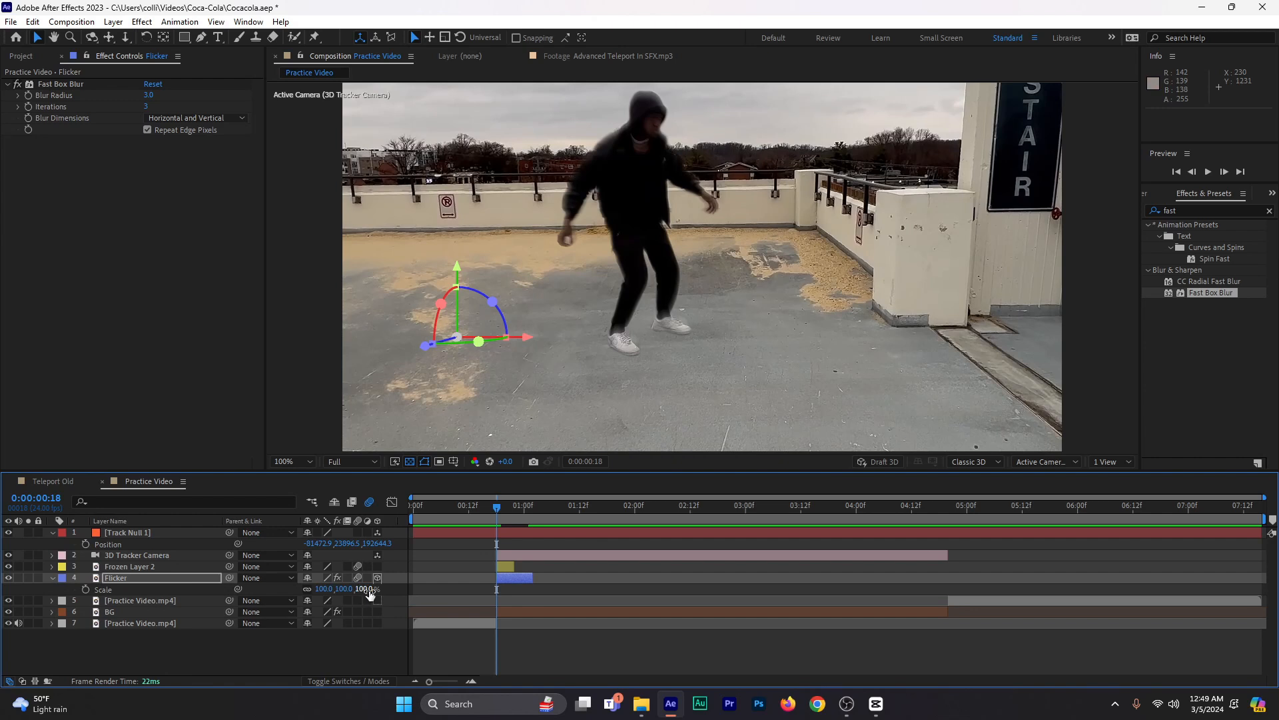
pyautogui.moveTo(363, 589); pyautogui.dragTo(996, 538)
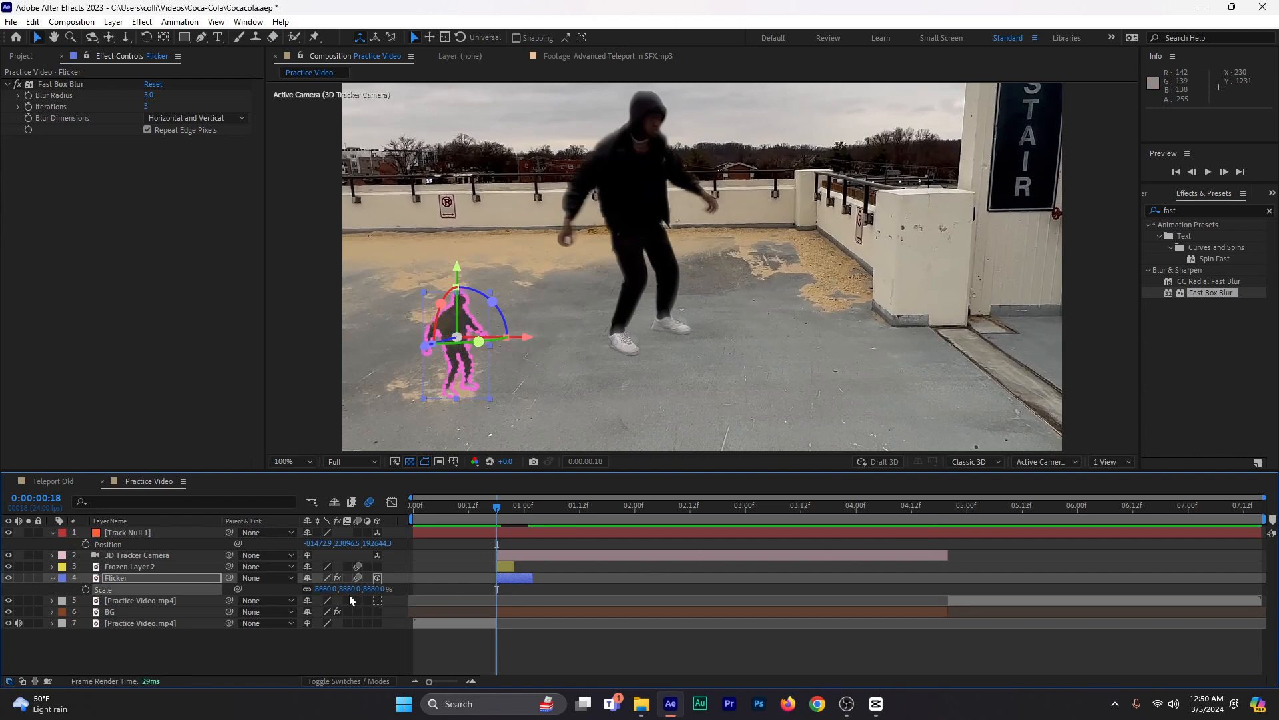
pyautogui.moveTo(374, 588); pyautogui.dragTo(1193, 480)
pyautogui.moveTo(520, 409); pyautogui.dragTo(704, 272)
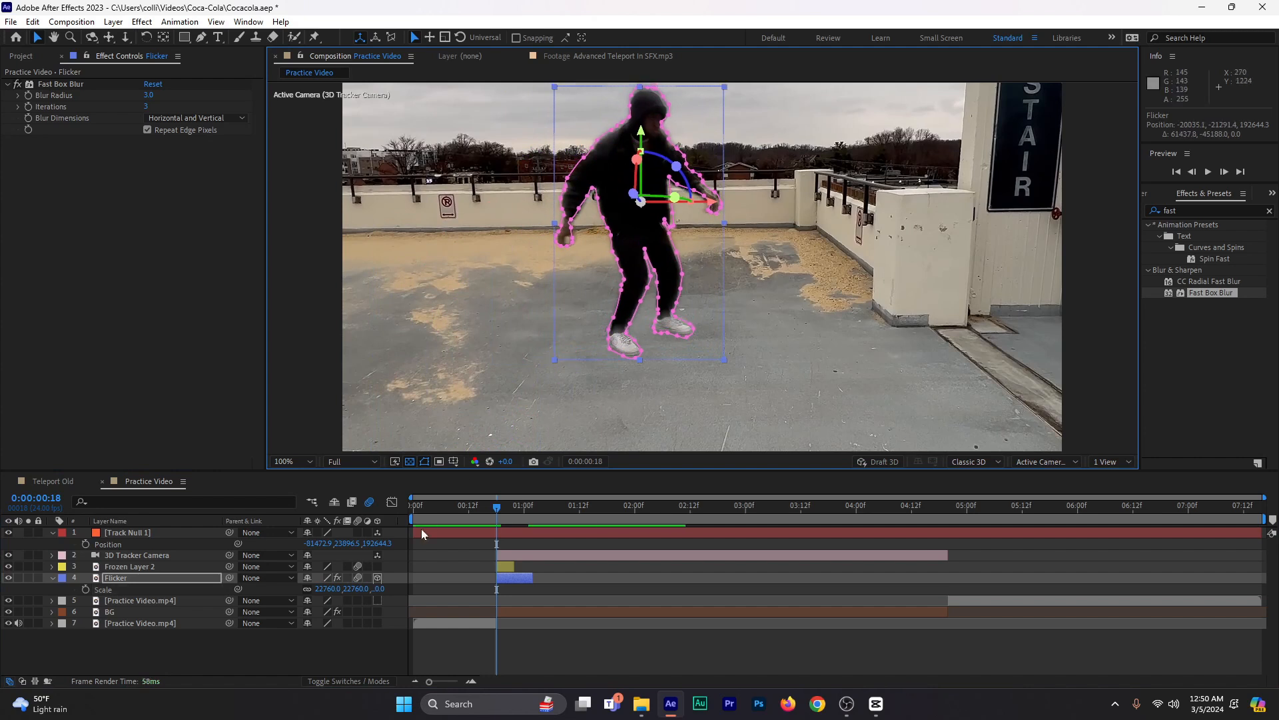
pyautogui.moveTo(353, 591); pyautogui.dragTo(322, 591)
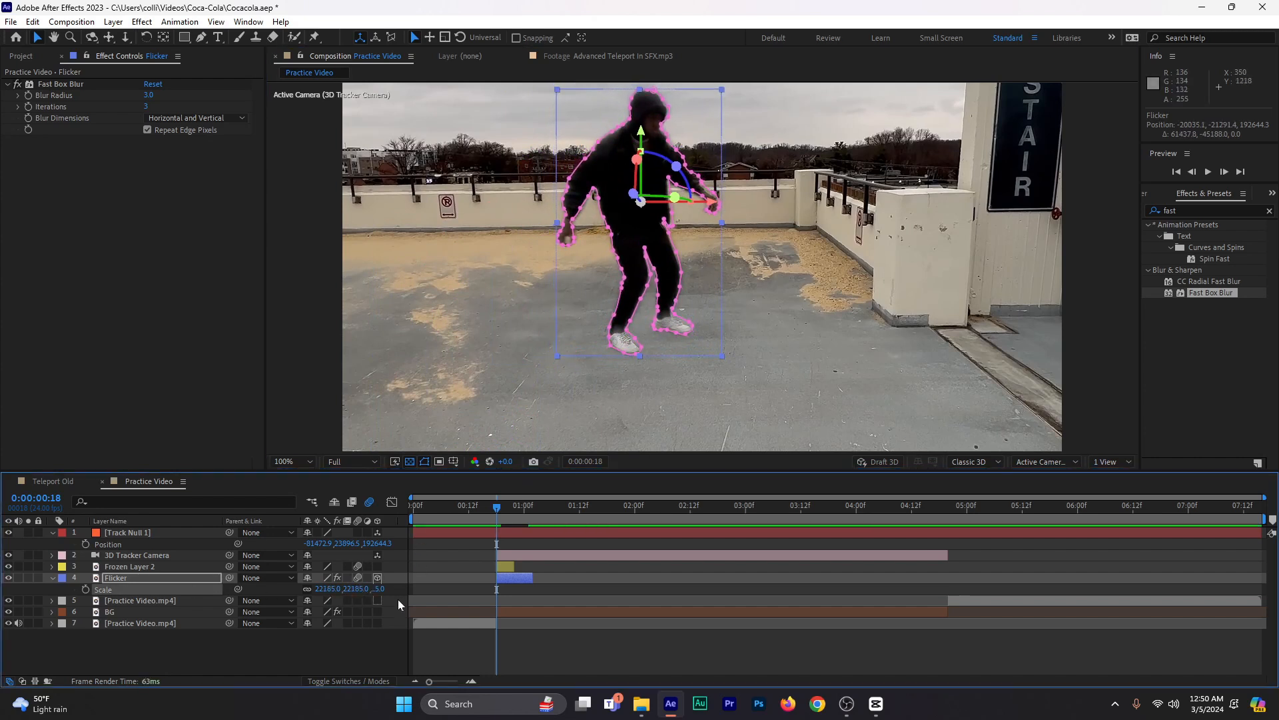
# - Play and scrub through the teleport to check the Flicker layer, comparing it with its 3D switch off and on
pyautogui.click(472, 518)
pyautogui.press('space')
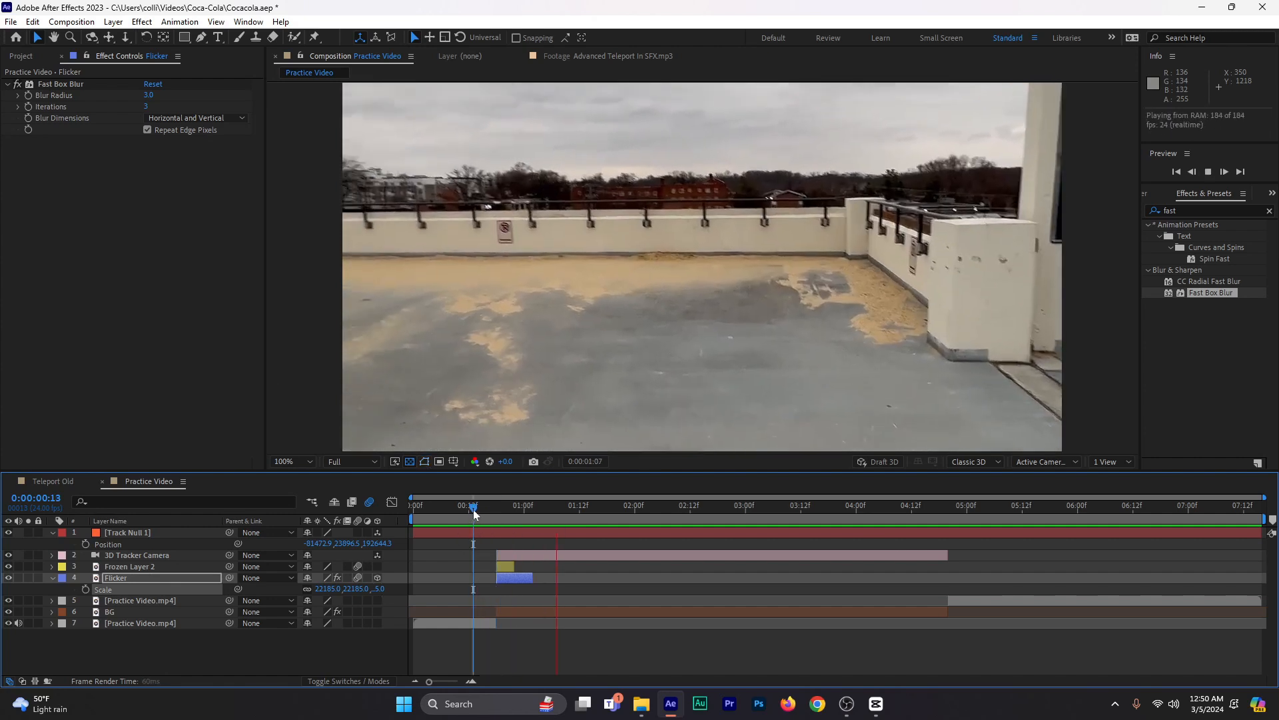
pyautogui.moveTo(474, 513)
pyautogui.mouseDown()
pyautogui.moveTo(539, 516)
pyautogui.moveTo(463, 519)
pyautogui.moveTo(497, 517)
pyautogui.mouseUp()
pyautogui.click(377, 578)
pyautogui.click(377, 578)
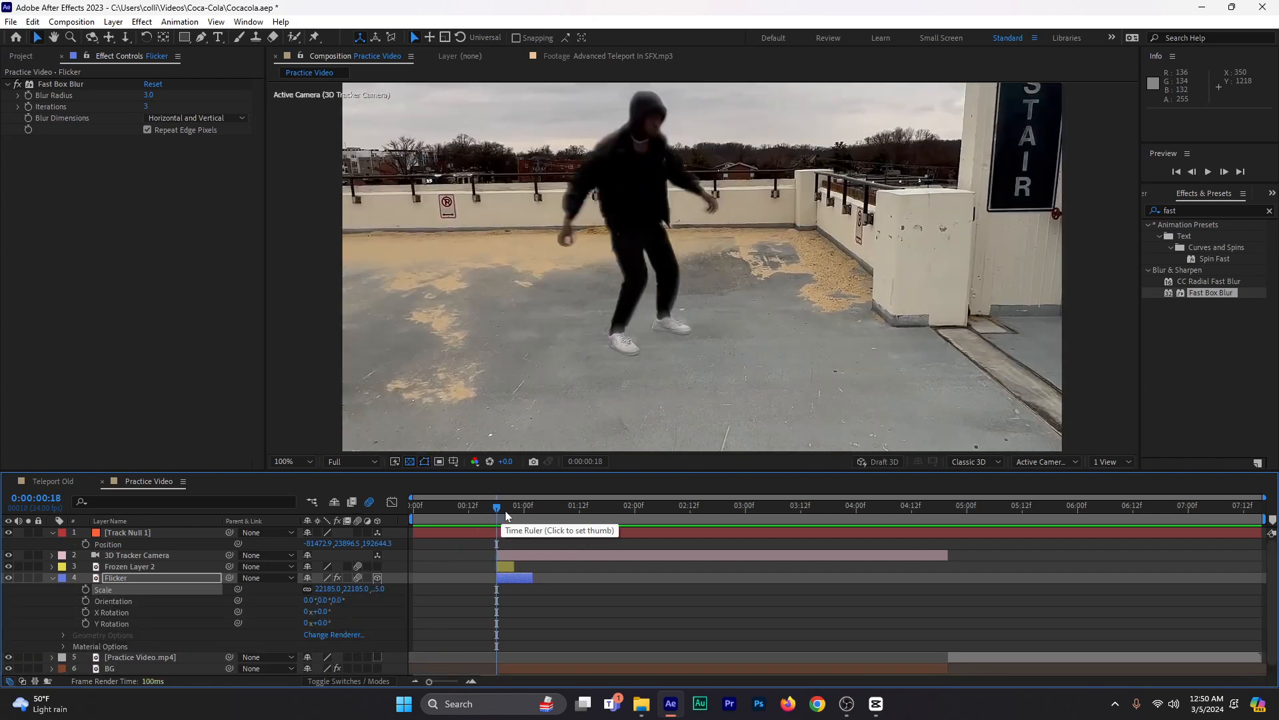
pyautogui.hotkey('ctrl', 'z')
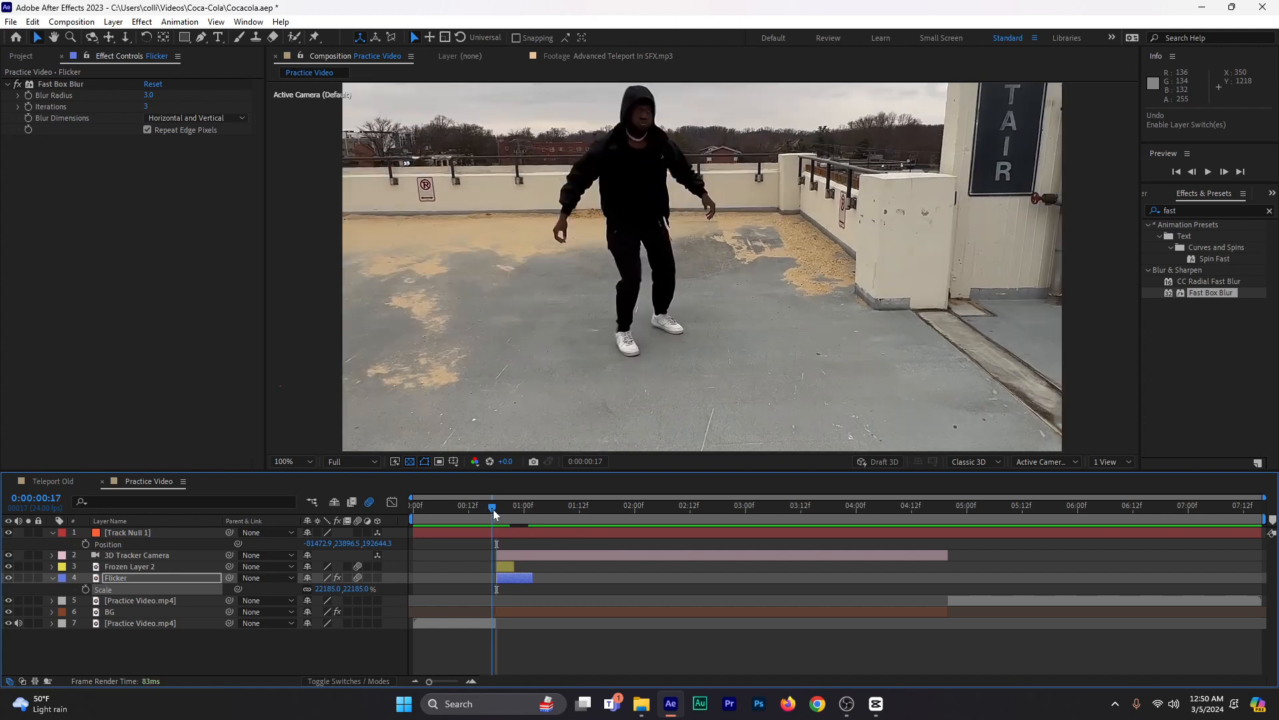
pyautogui.hotkey('ctrl', 'shift', 'z')
pyautogui.moveTo(499, 508); pyautogui.dragTo(489, 508)
pyautogui.press('space')
pyautogui.press('space')
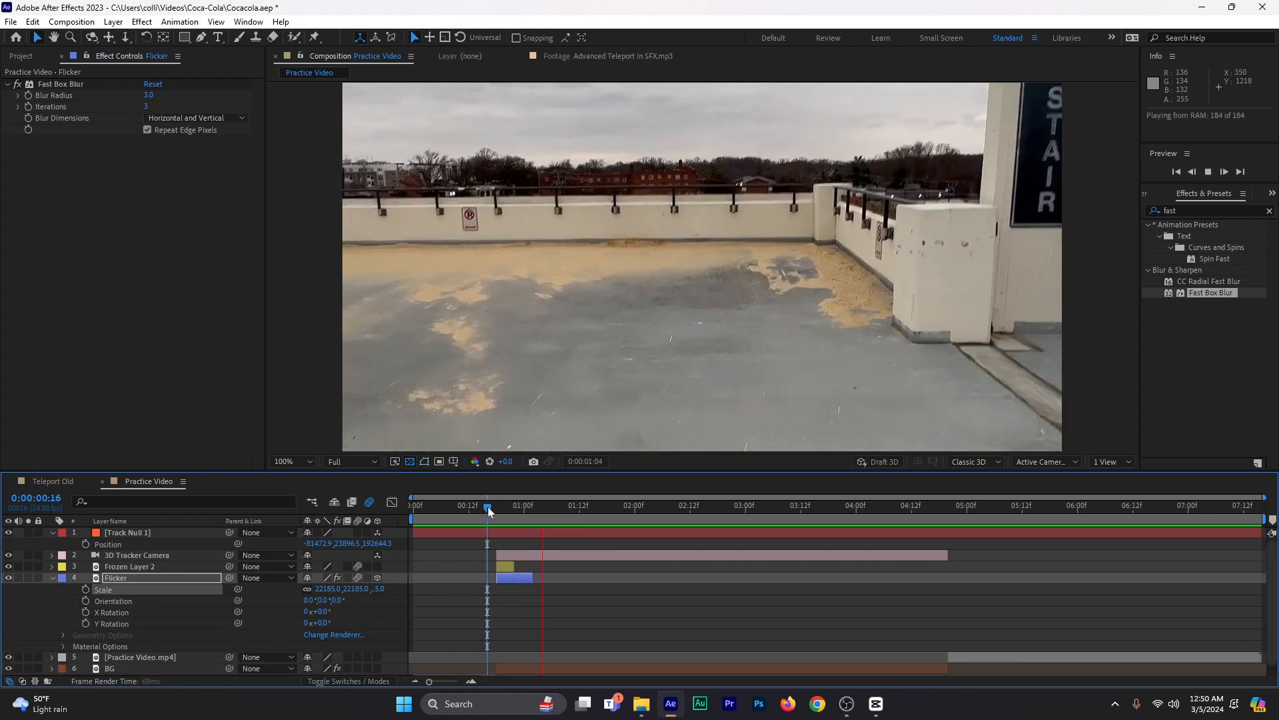
pyautogui.press('space')
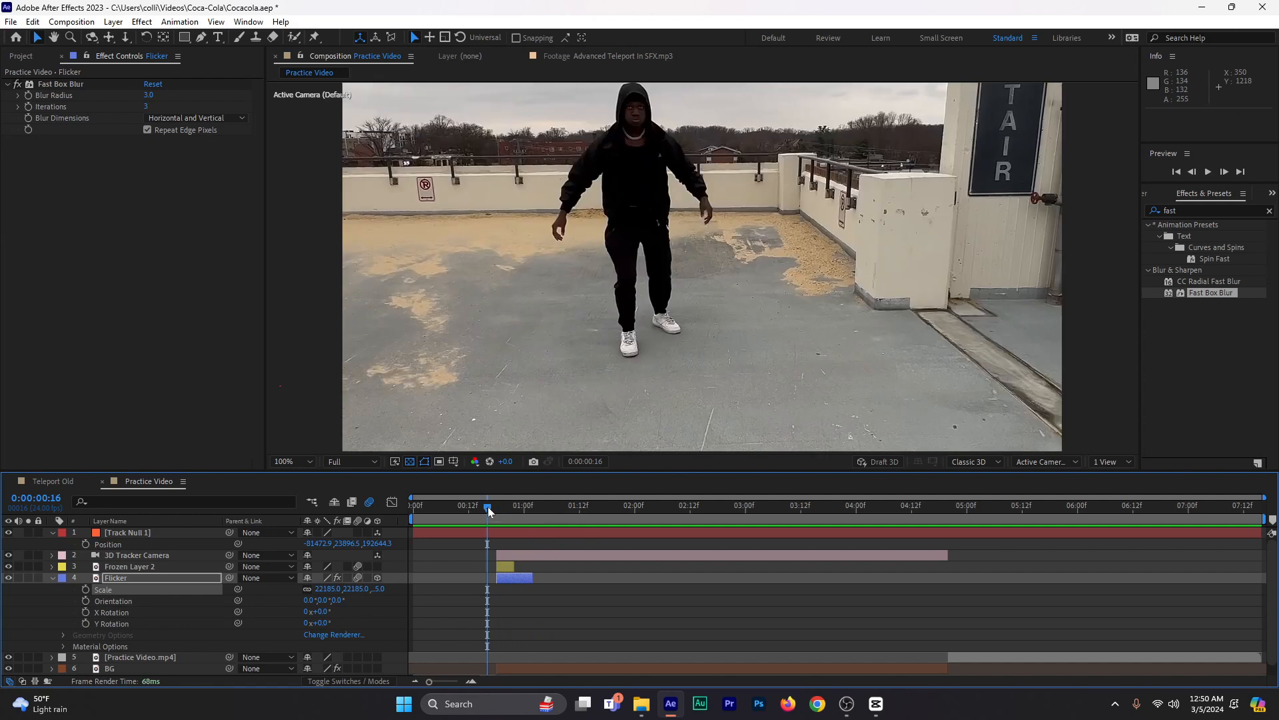
pyautogui.moveTo(489, 510); pyautogui.dragTo(521, 519)
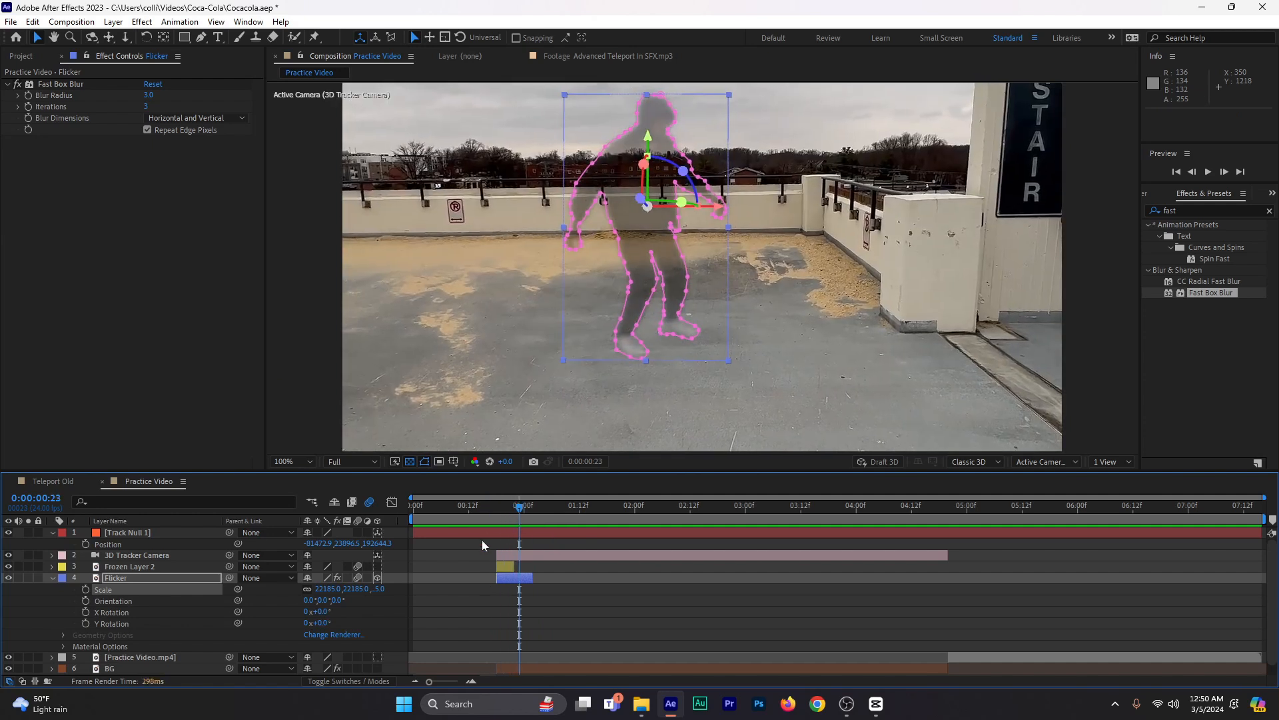
# - Delete Track Null 1 and play the teleport back, returning to 0:00:00:18
pyautogui.click(53, 578)
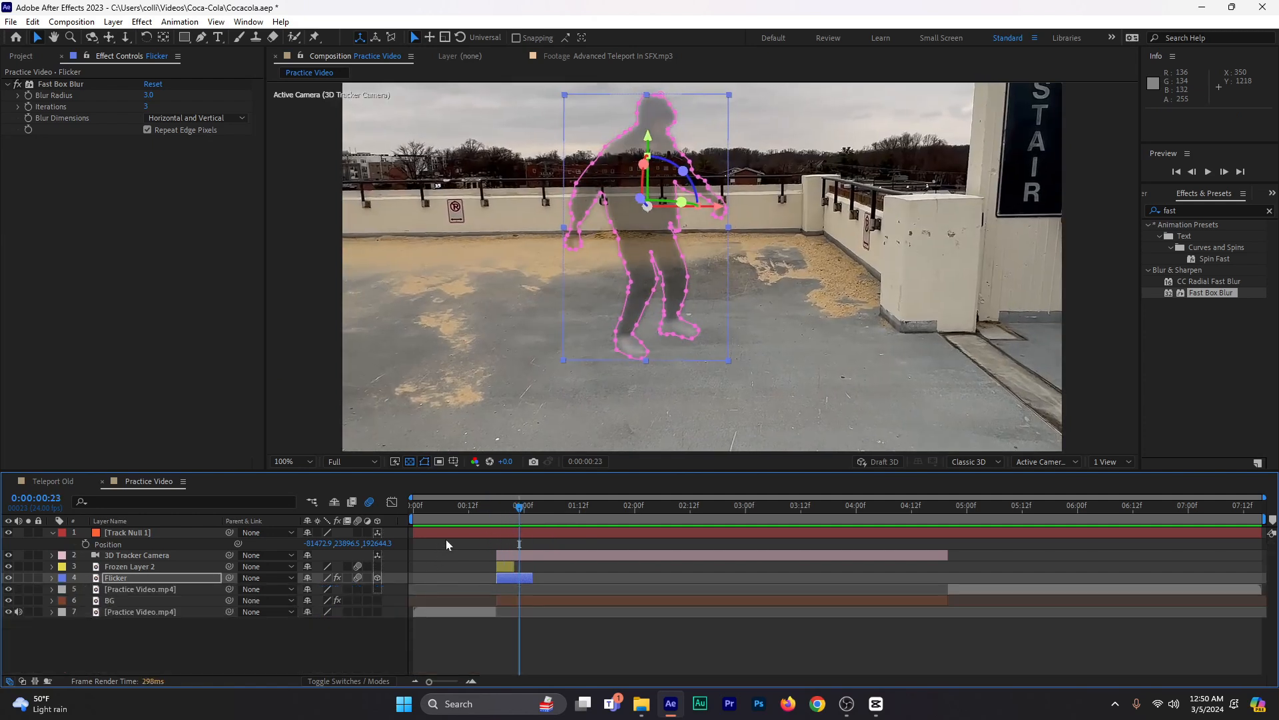
pyautogui.click(538, 534)
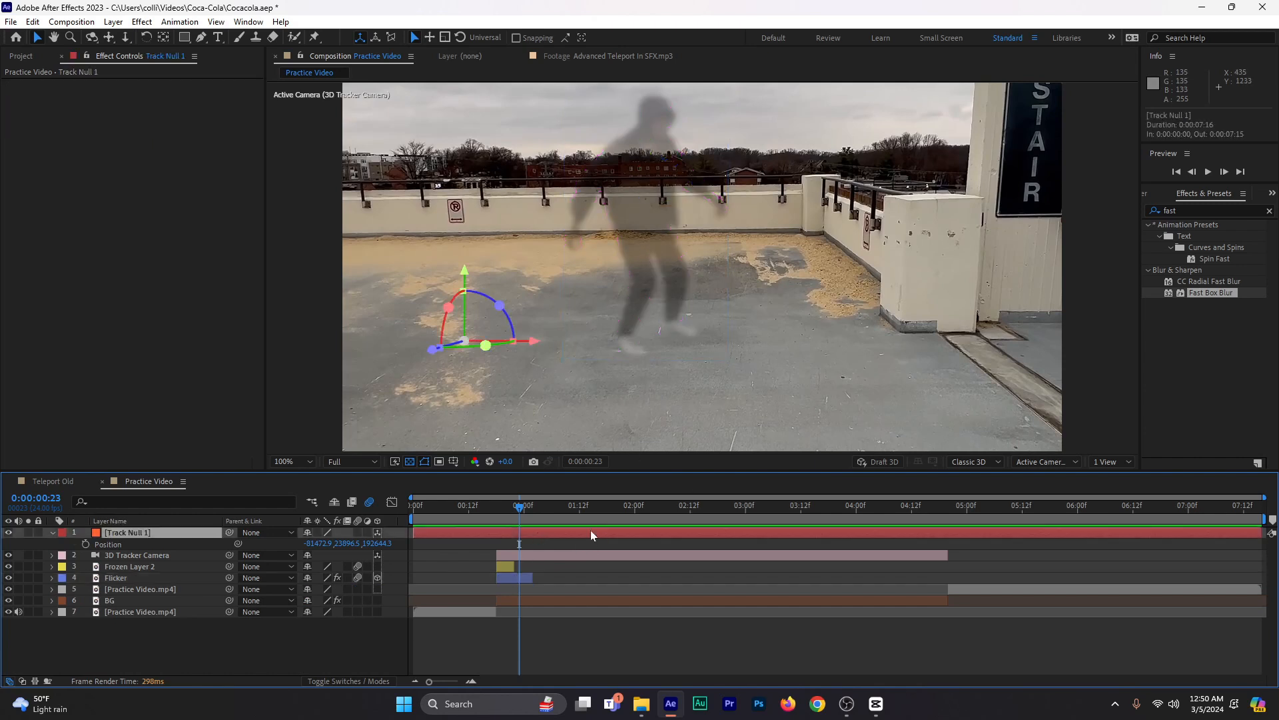
pyautogui.press('Delete')
pyautogui.click(482, 509)
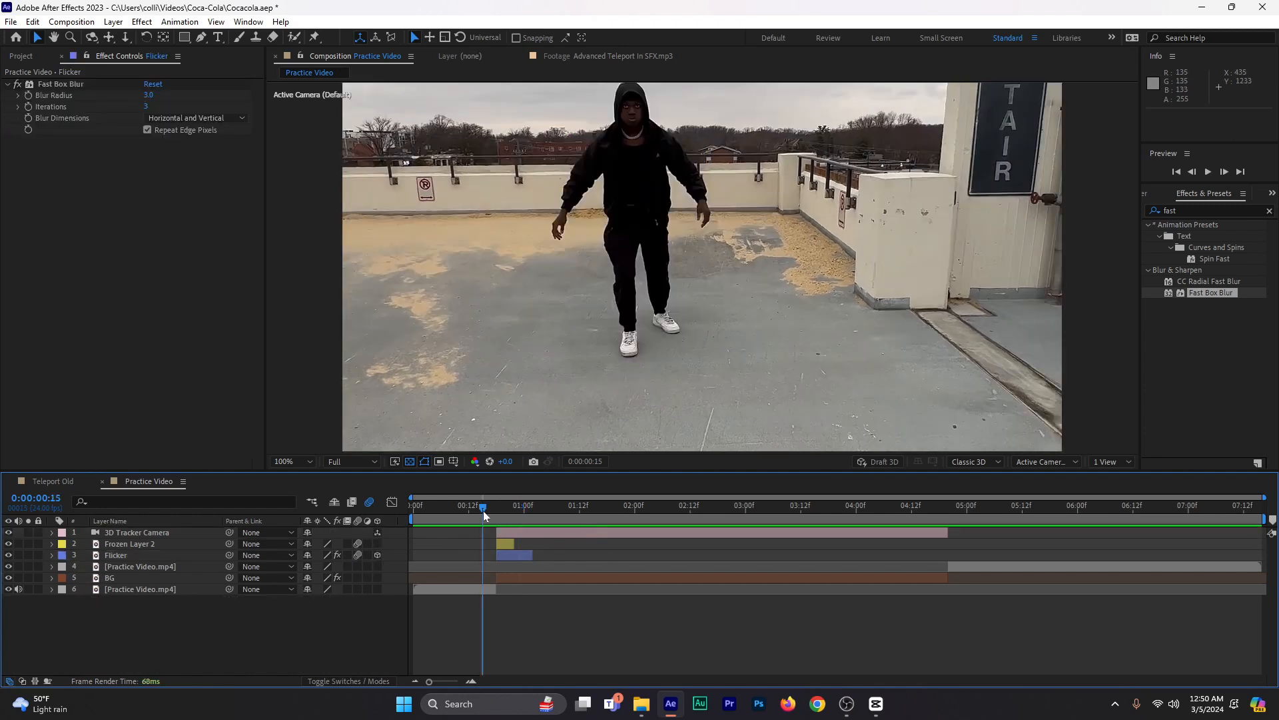
pyautogui.press('space')
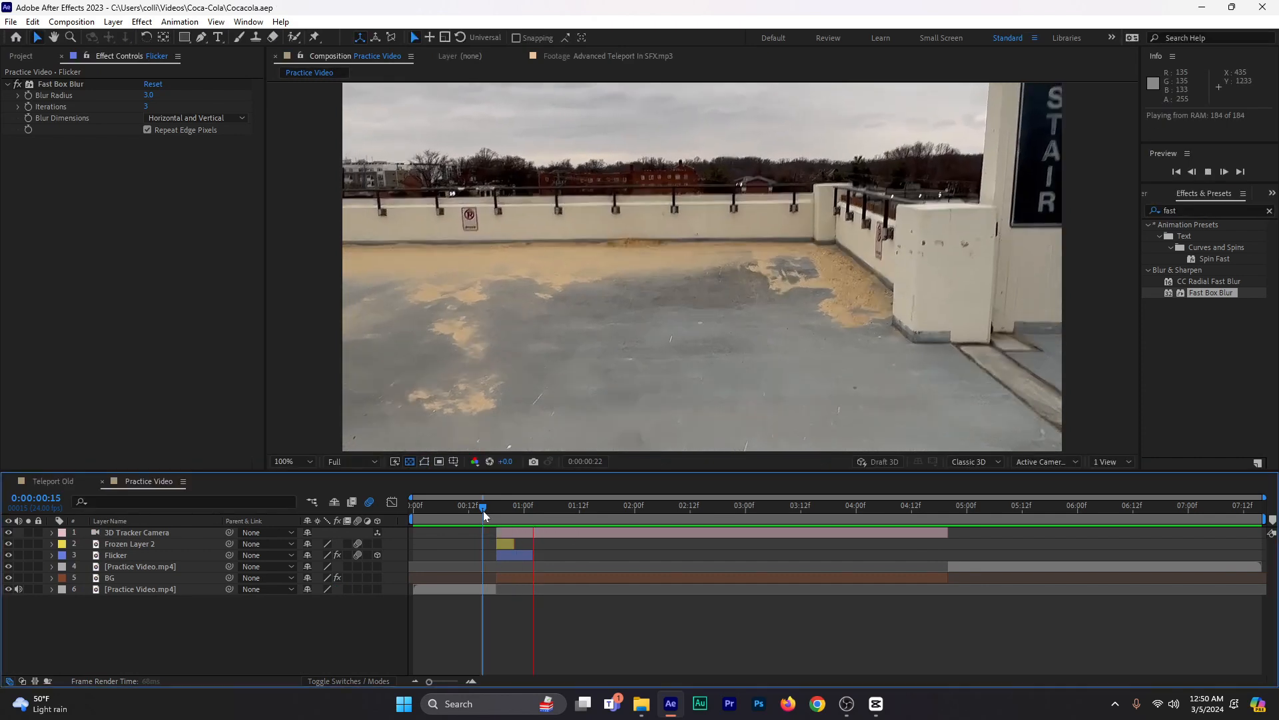
pyautogui.moveTo(482, 511); pyautogui.dragTo(494, 512)
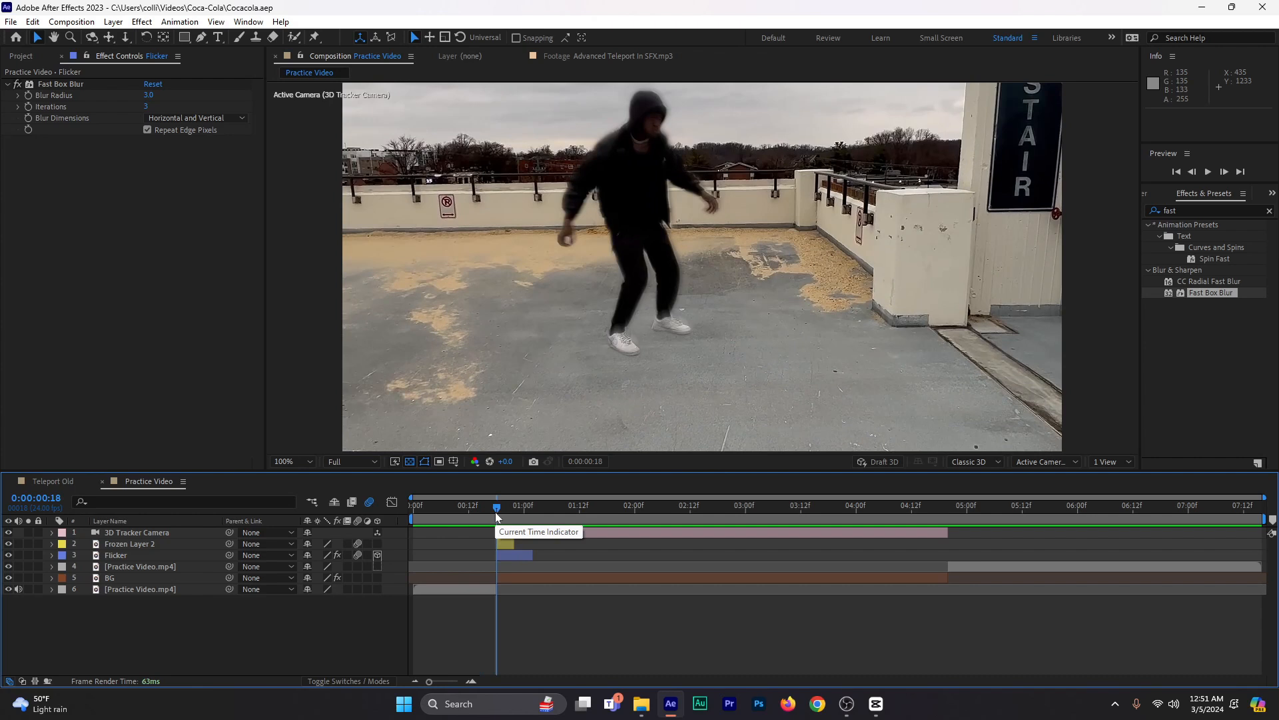
# - Open the project's SFX folder and listen to Advanced Teleport Out SFX.mp3 and Advanced Teleport In SFX.mp3
pyautogui.click(24, 57)
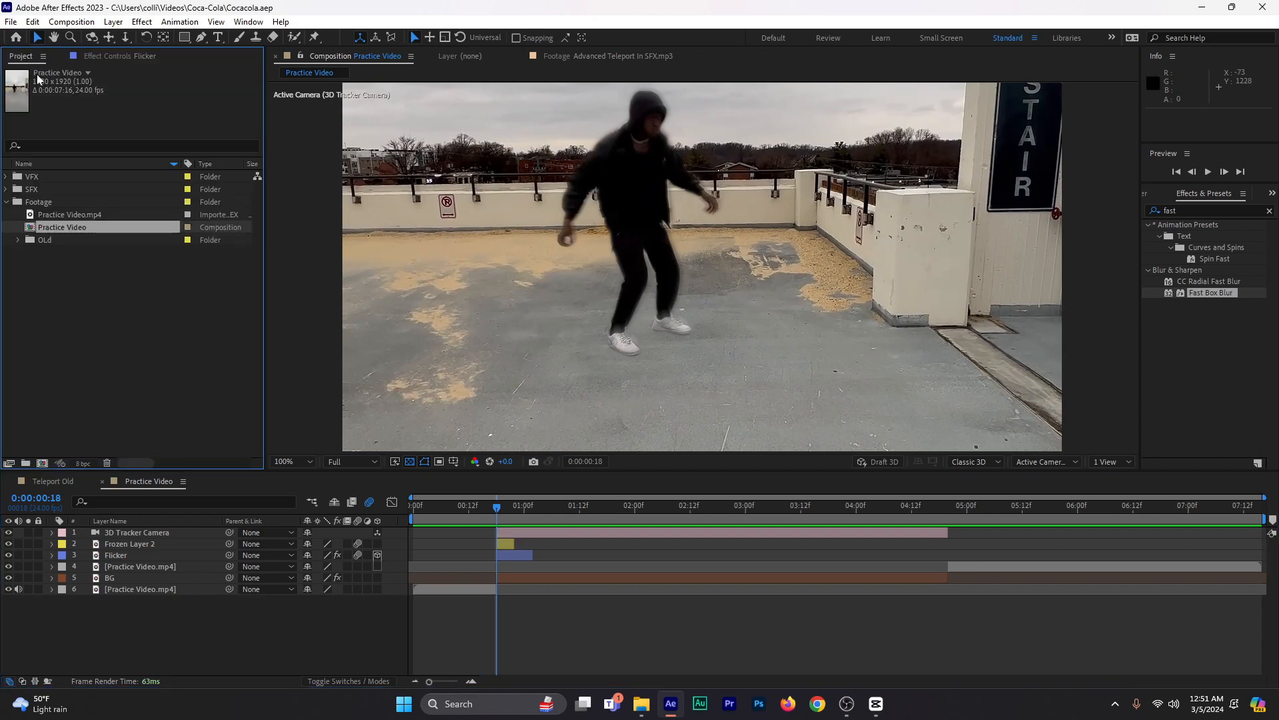
pyautogui.click(8, 202)
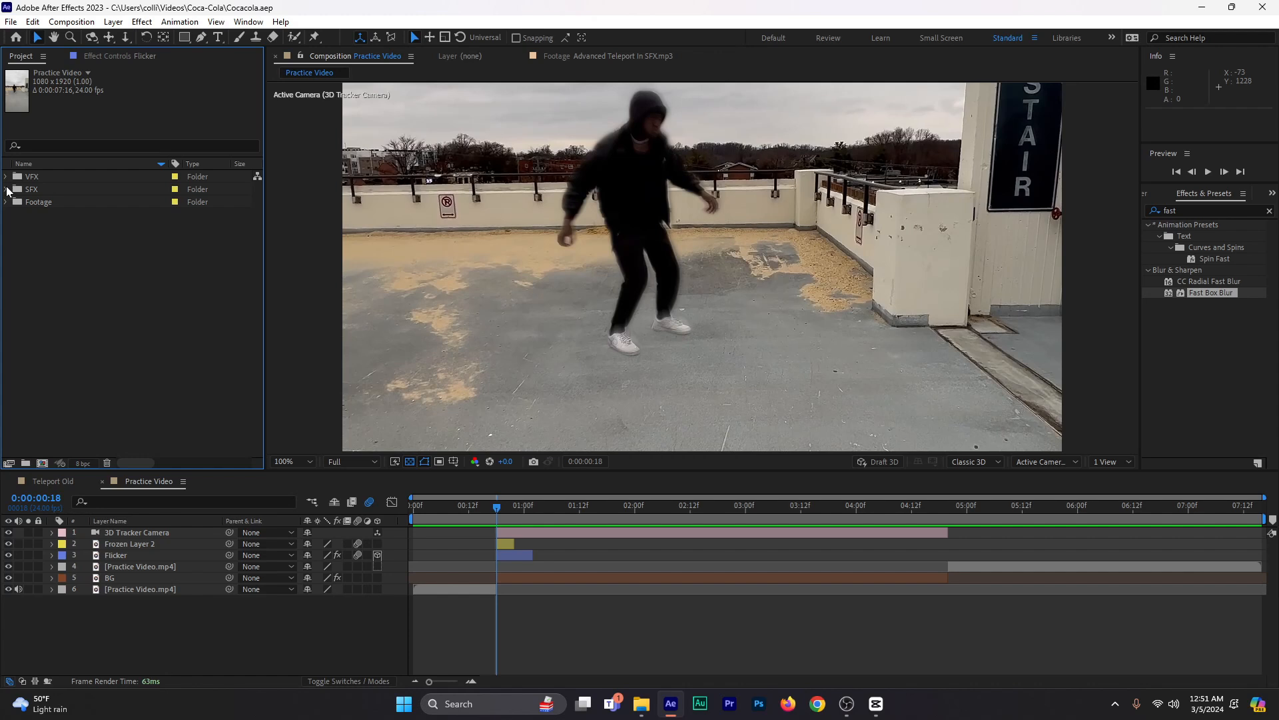
pyautogui.click(6, 189)
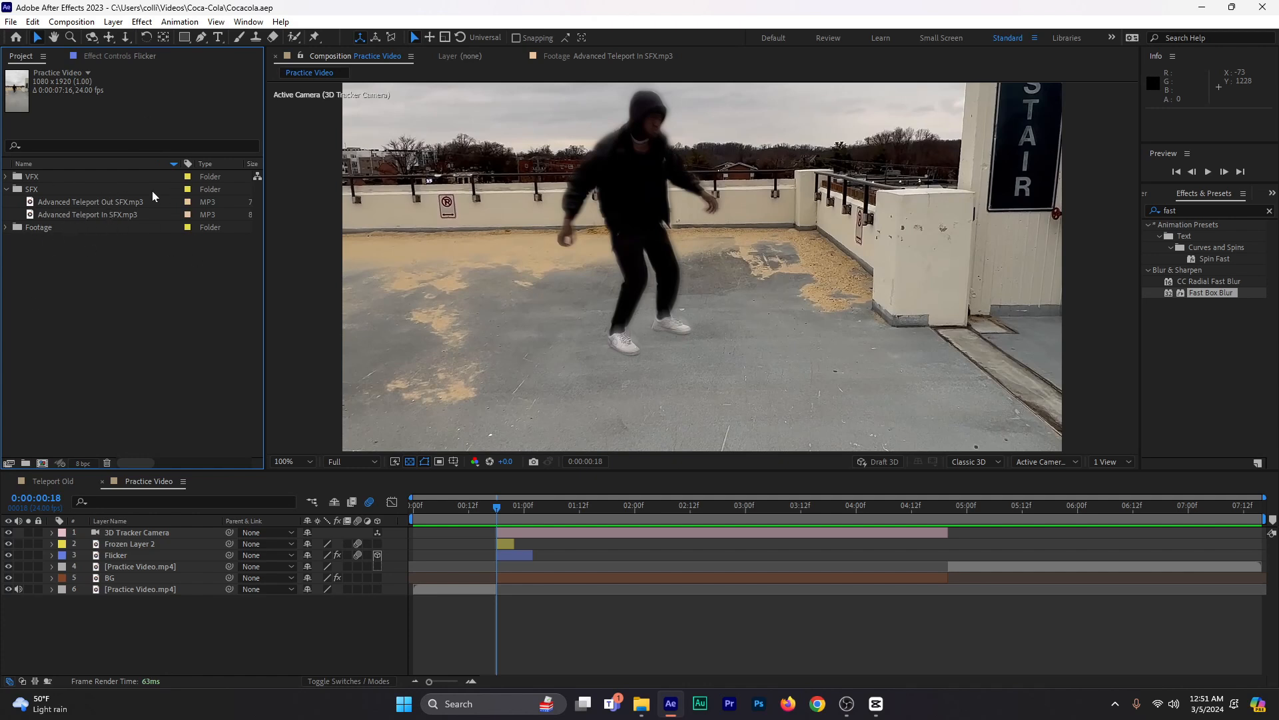
pyautogui.click(98, 214)
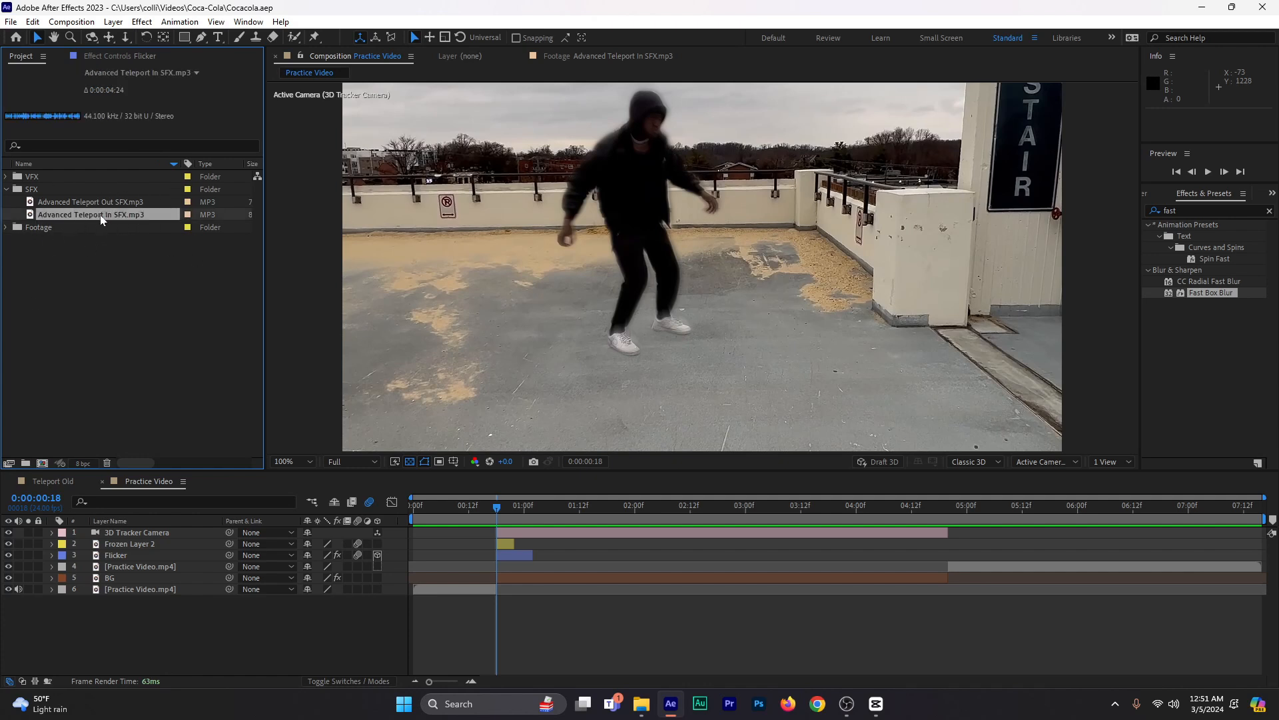
pyautogui.doubleClick(96, 202)
pyautogui.press('space')
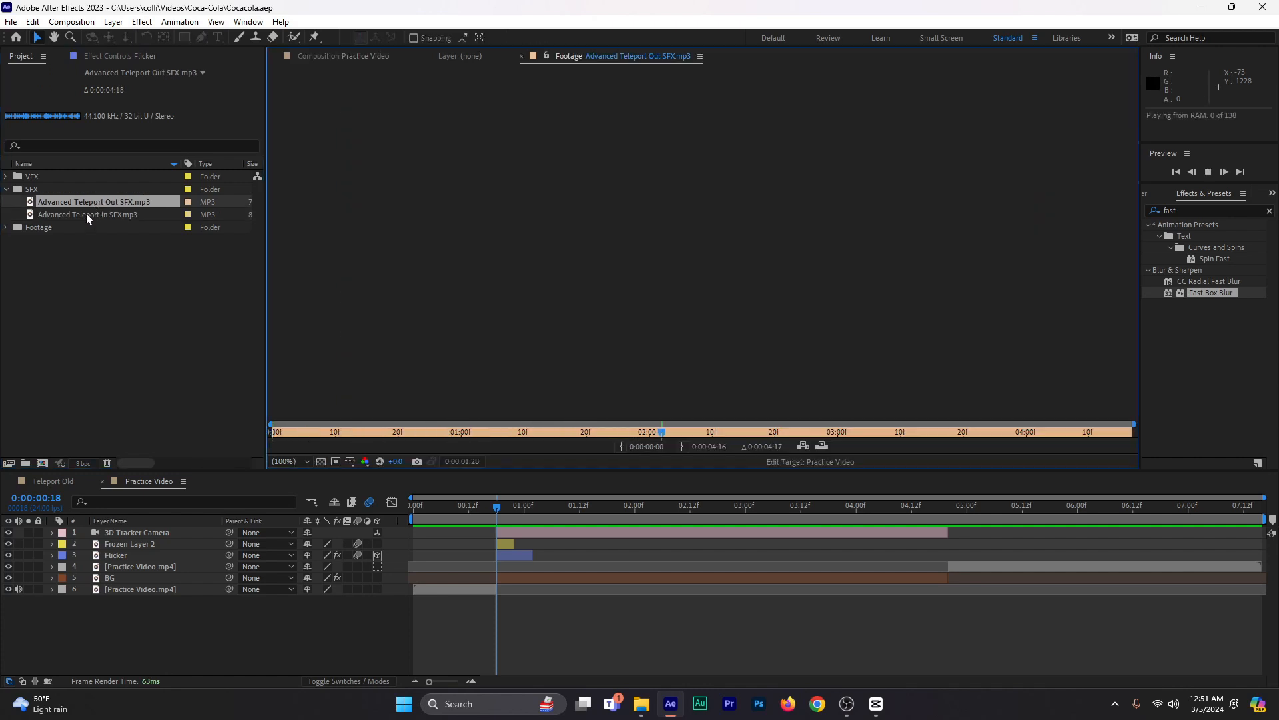
pyautogui.doubleClick(85, 212)
pyautogui.press('space')
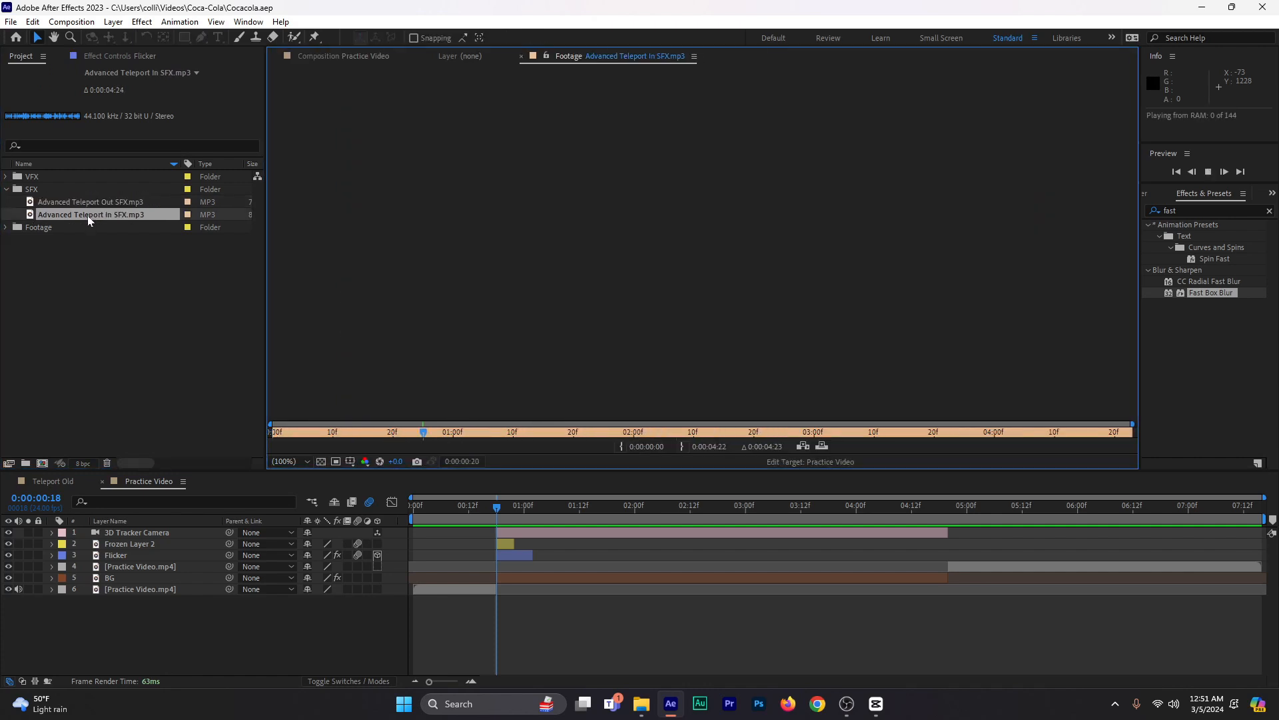
# - Add Advanced Teleport In SFX.mp3 as the bottom layer and, guided by its waveform, shift it to start at 0:00:00:08
pyautogui.moveTo(75, 214); pyautogui.dragTo(493, 601)
pyautogui.press('l')
pyautogui.press('l')
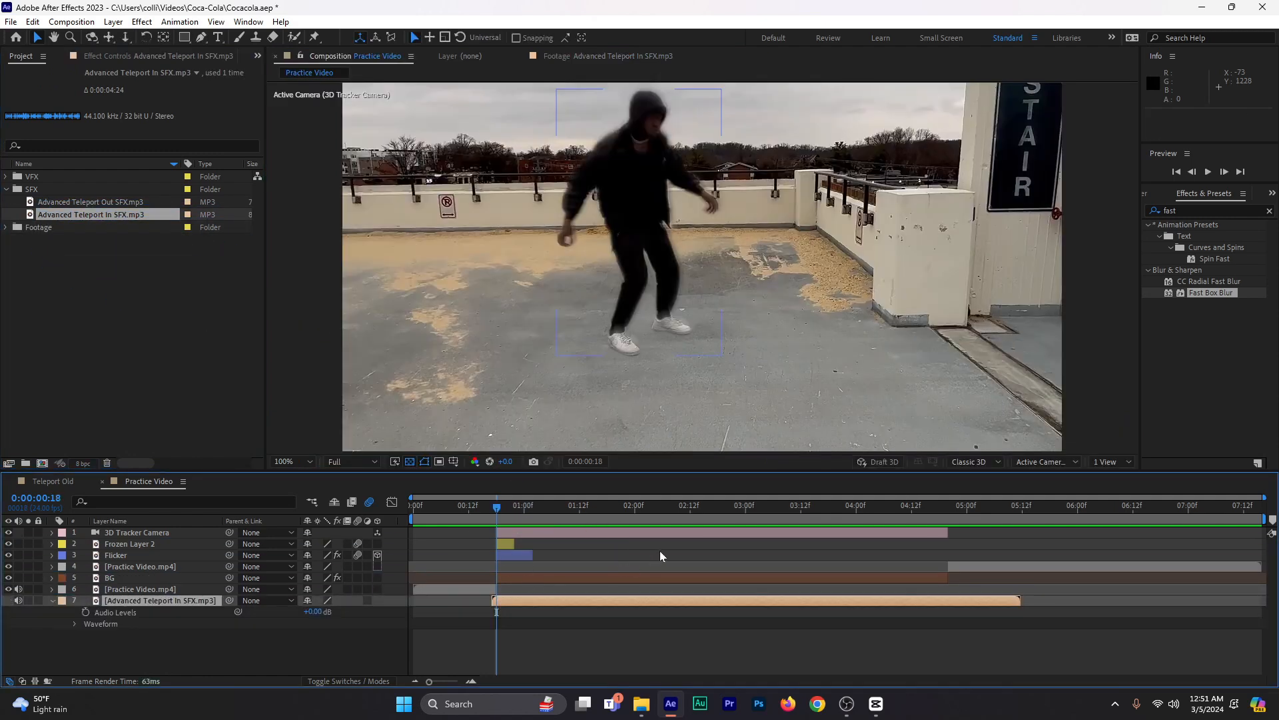
pyautogui.moveTo(612, 605); pyautogui.dragTo(565, 602)
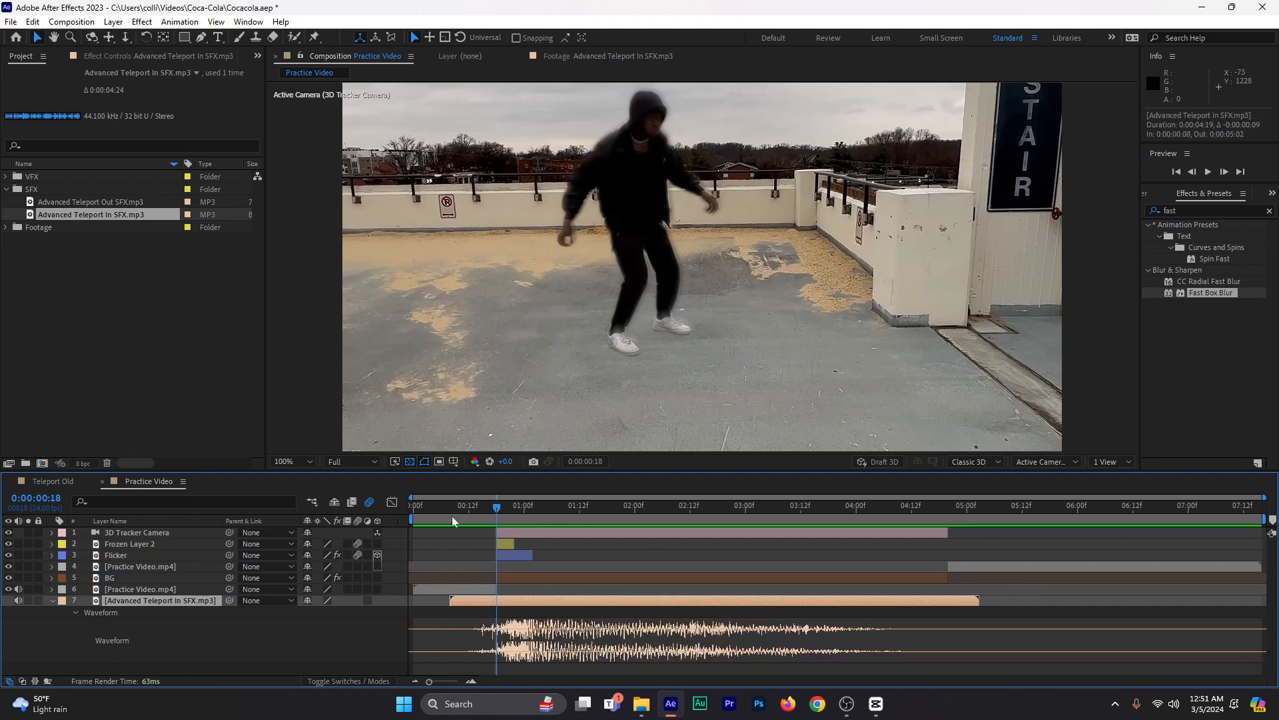
# - Play back the teleport with its sound effect to check the timing, and collapse the audio layer's waveform
pyautogui.moveTo(449, 510); pyautogui.dragTo(436, 520)
pyautogui.press('space')
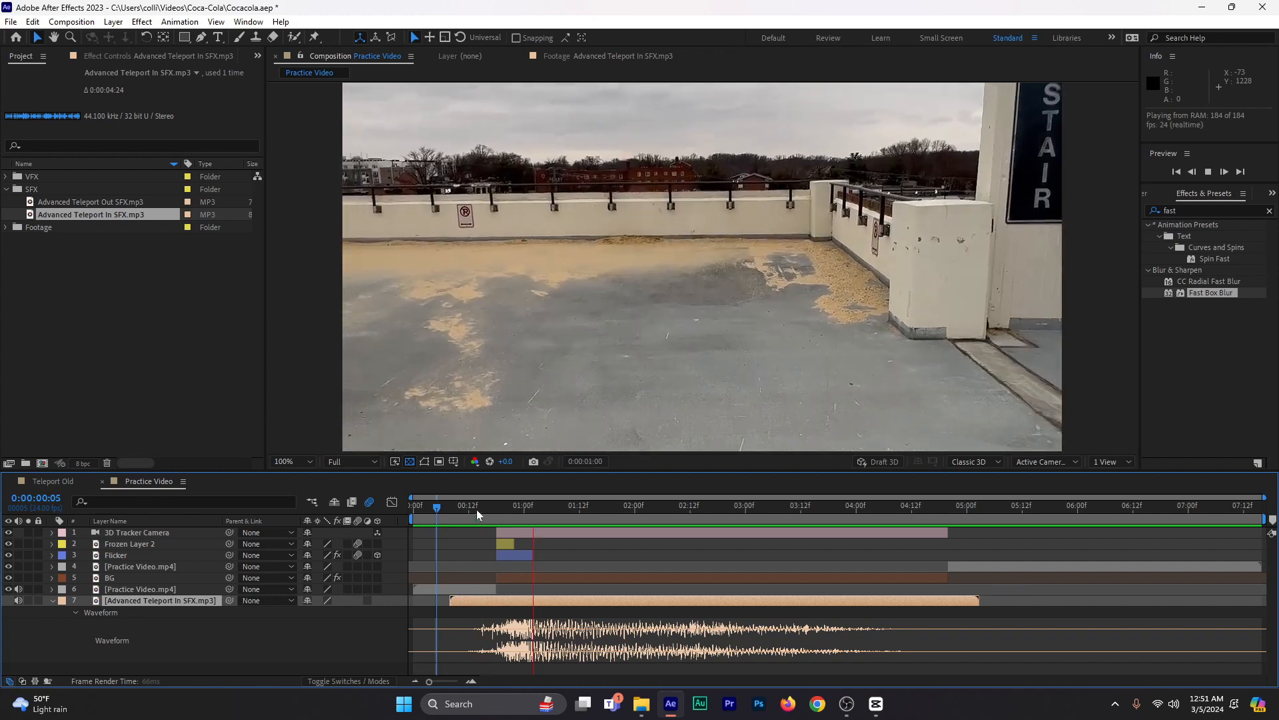
pyautogui.click(464, 510)
pyautogui.press('space')
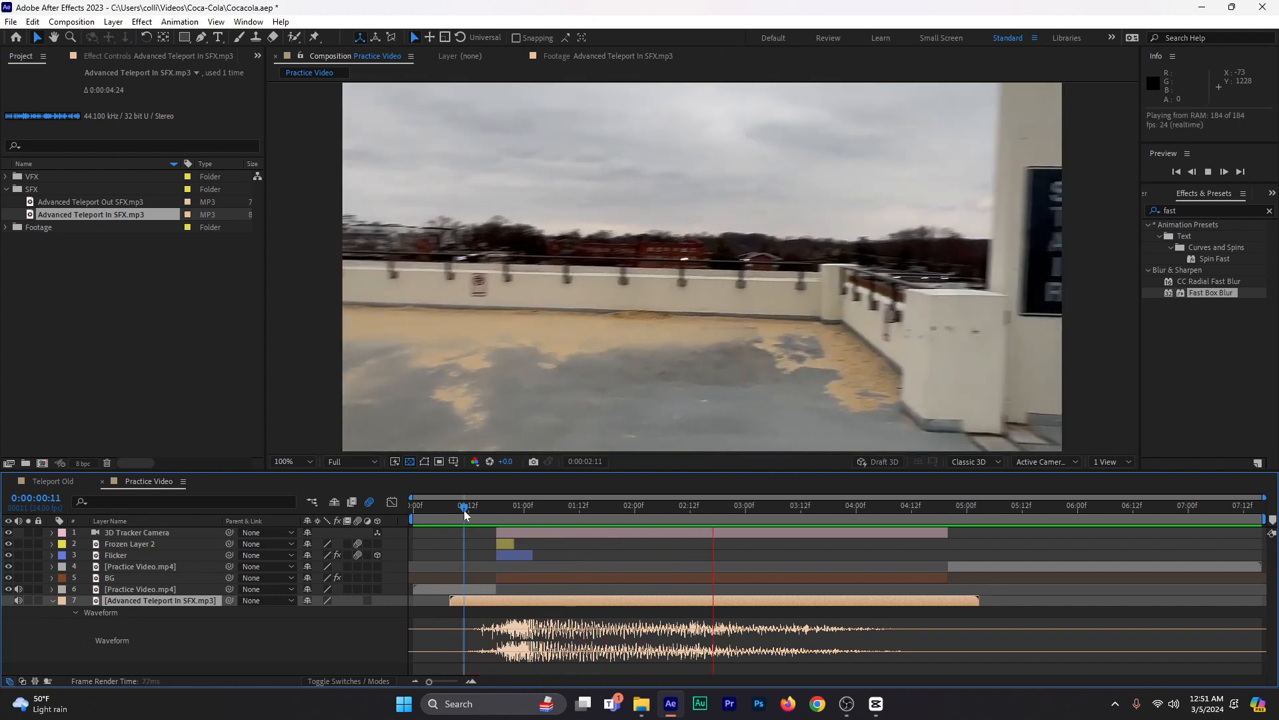
pyautogui.click(53, 601)
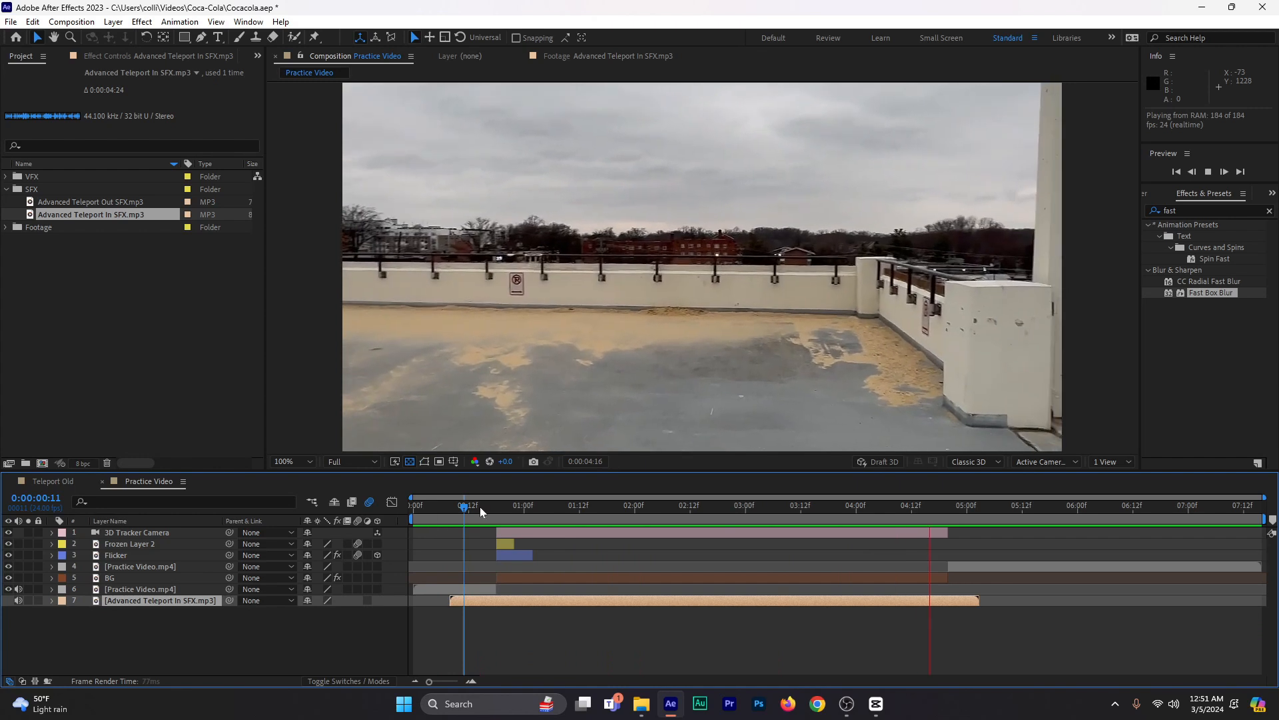
pyautogui.moveTo(480, 509)
pyautogui.mouseDown()
pyautogui.moveTo(500, 515)
pyautogui.moveTo(483, 516)
pyautogui.mouseUp()
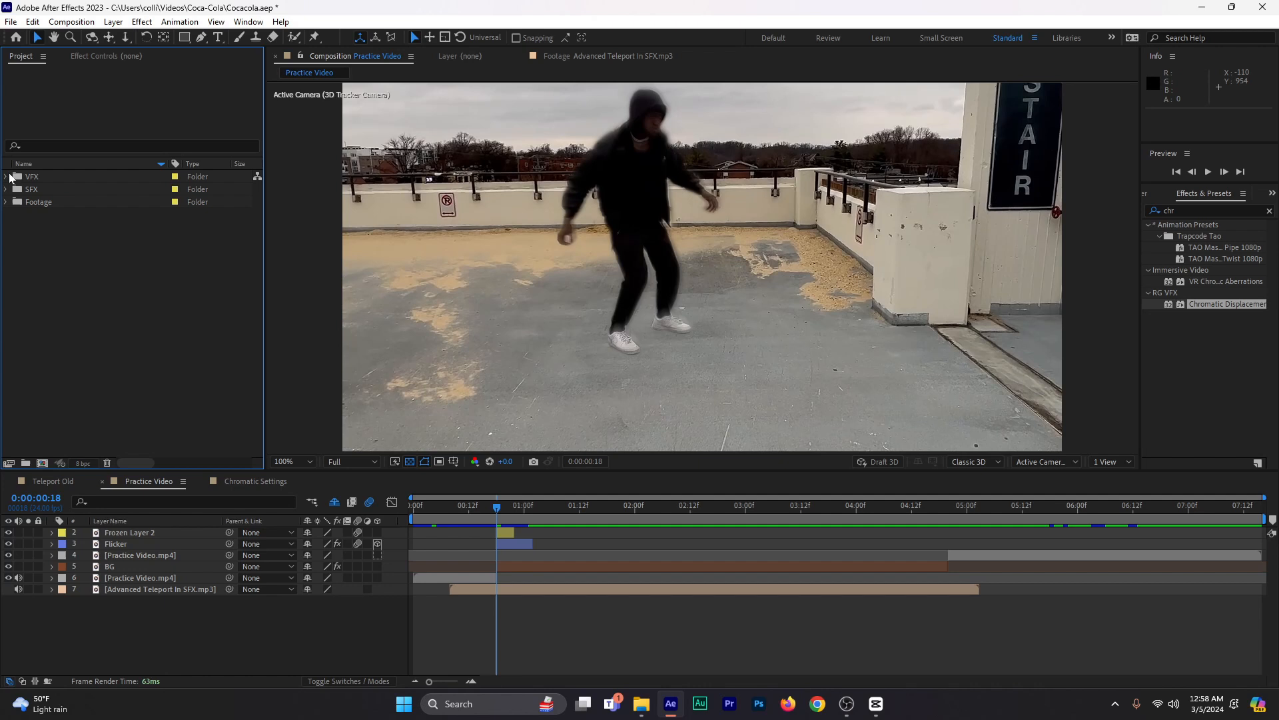
# - Open the Chromatic Settings composition from the VFX folder and copy its Chromatic Settings adjustment layer
pyautogui.click(8, 176)
pyautogui.click(82, 226)
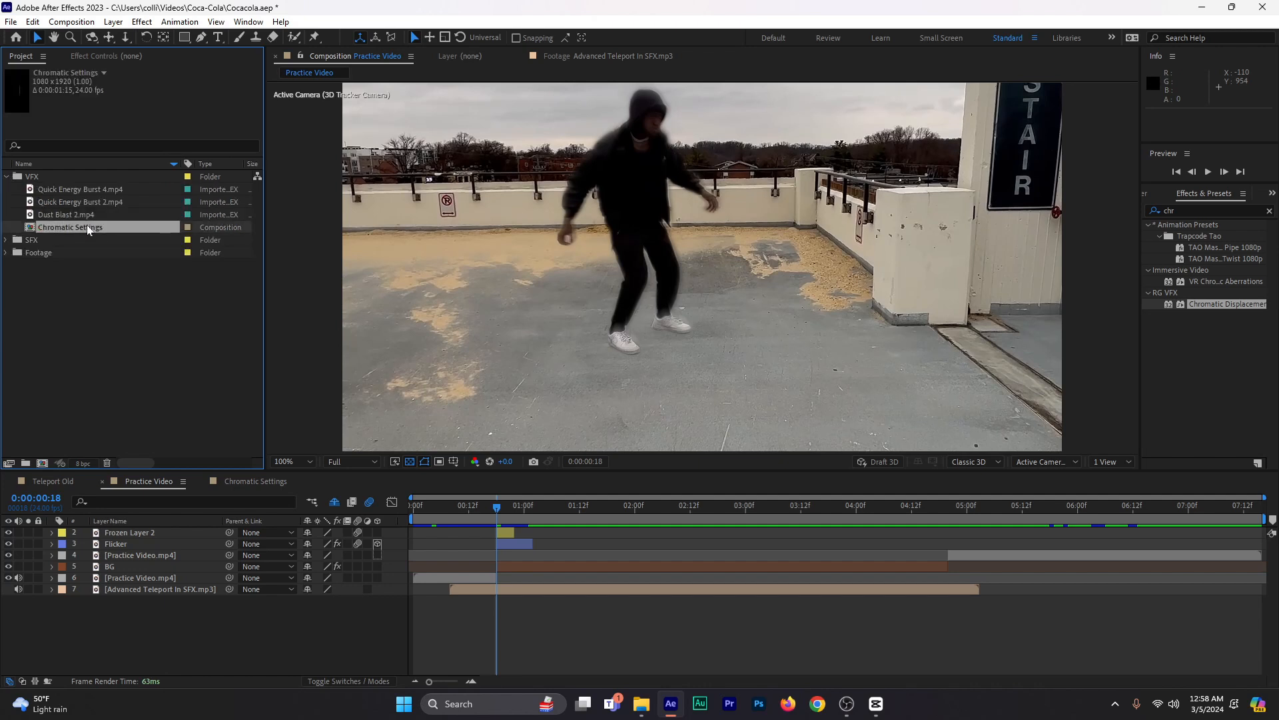
pyautogui.doubleClick(80, 228)
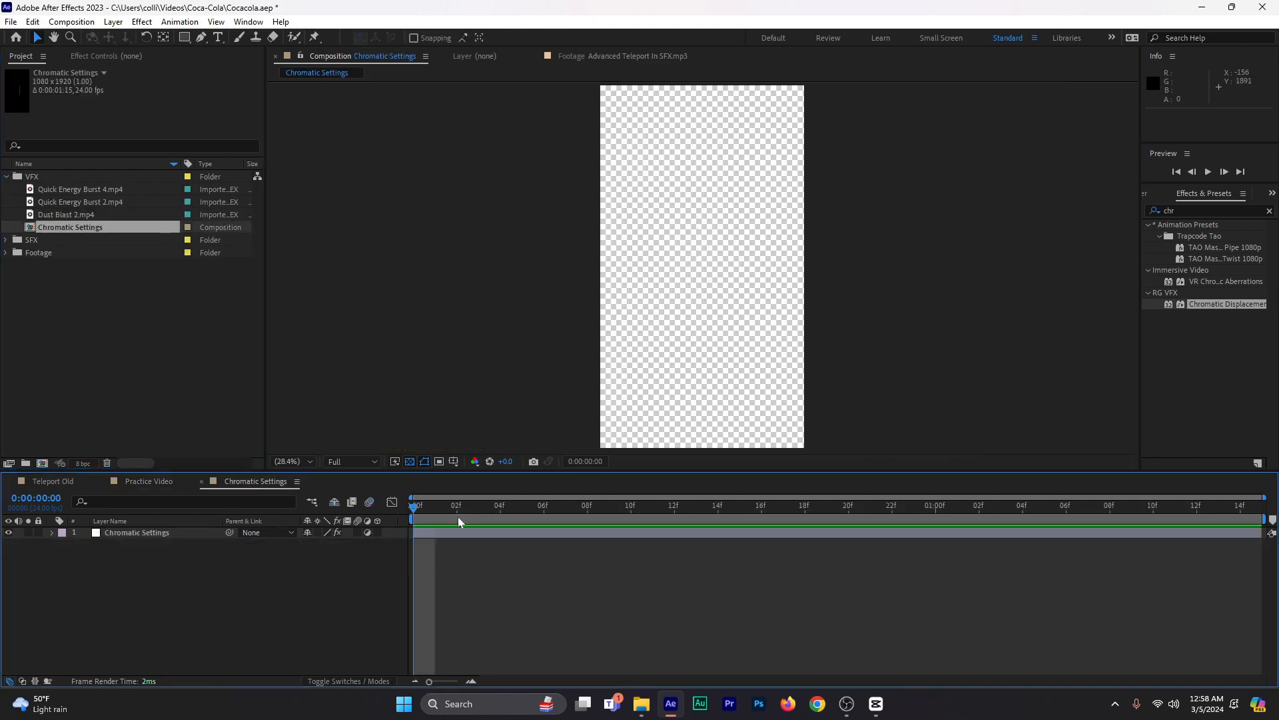
pyautogui.moveTo(414, 509); pyautogui.dragTo(587, 518)
pyautogui.click(574, 533)
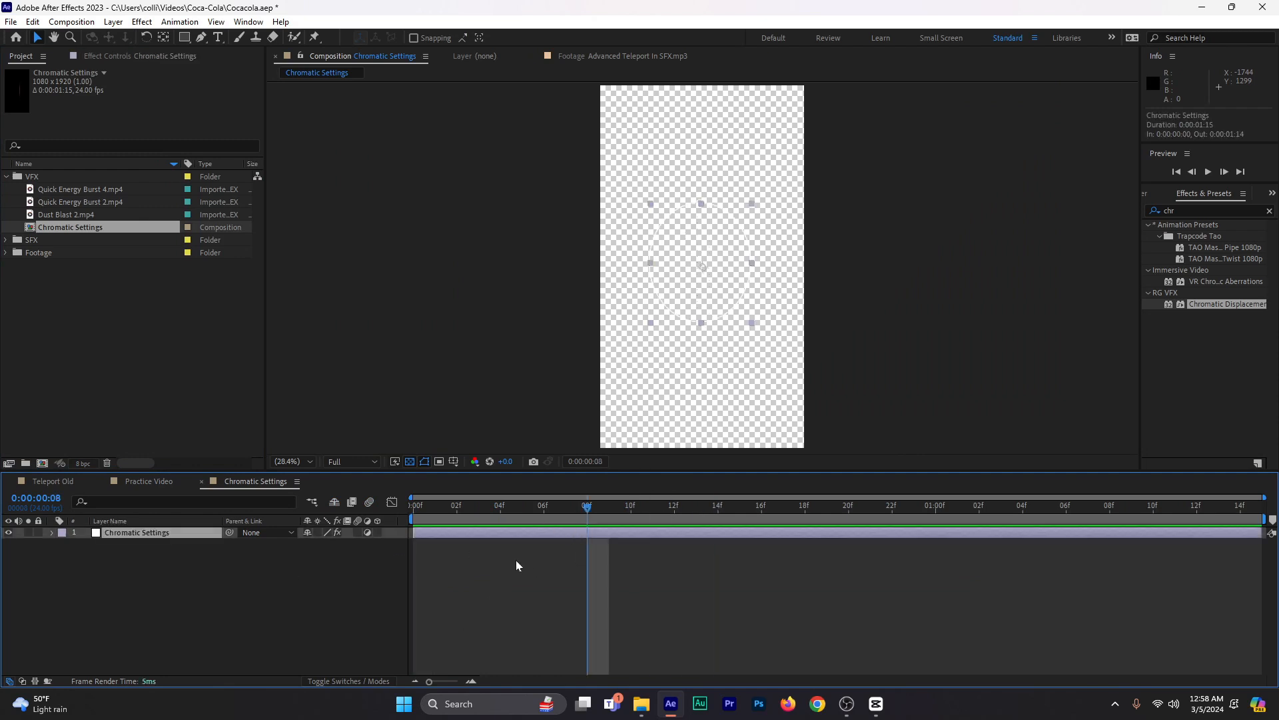
pyautogui.press('Home')
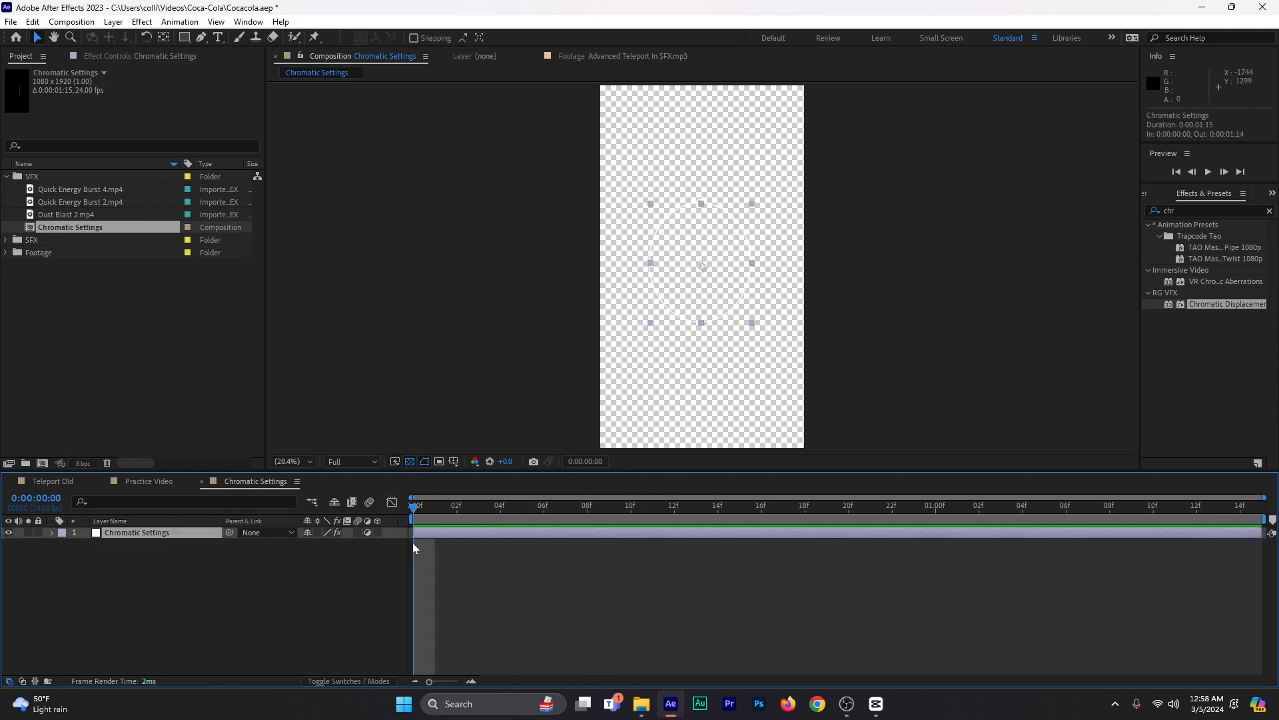
pyautogui.hotkey('ctrl', 'c')
# - Close the Teleport Old timeline and paste the Chromatic Settings layer at the top of the Practice Video composition
pyautogui.click(149, 482)
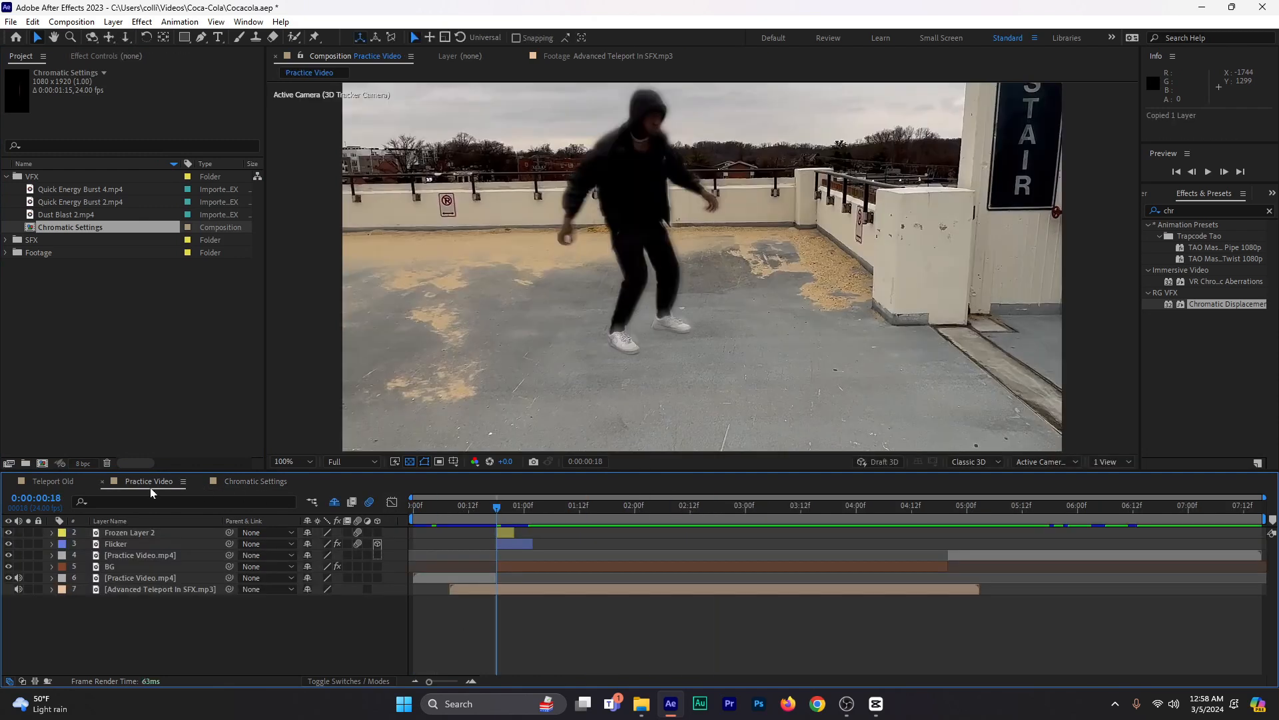
pyautogui.click(10, 481)
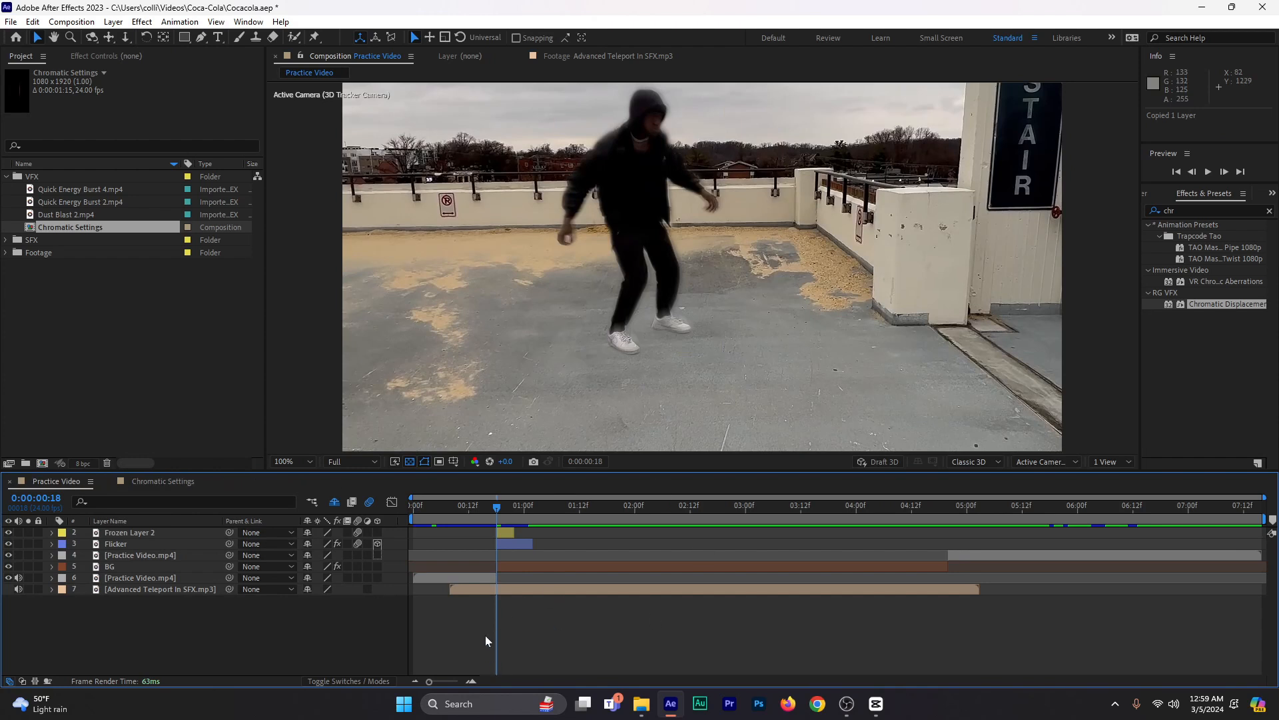
pyautogui.hotkey('ctrl', 'v')
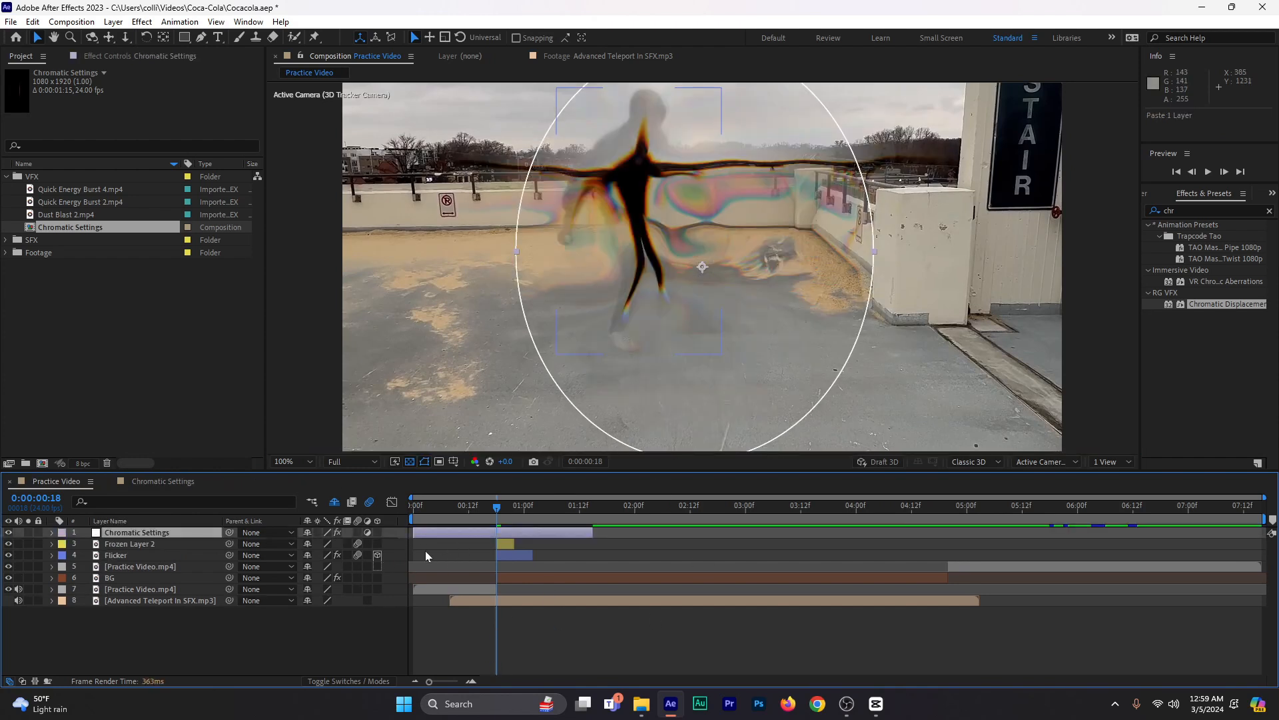
# - Shift the Chromatic Settings layer to start at 0:00:00:18 and reposition its oval Mask 1 around the person
pyautogui.moveTo(427, 533); pyautogui.dragTo(510, 545)
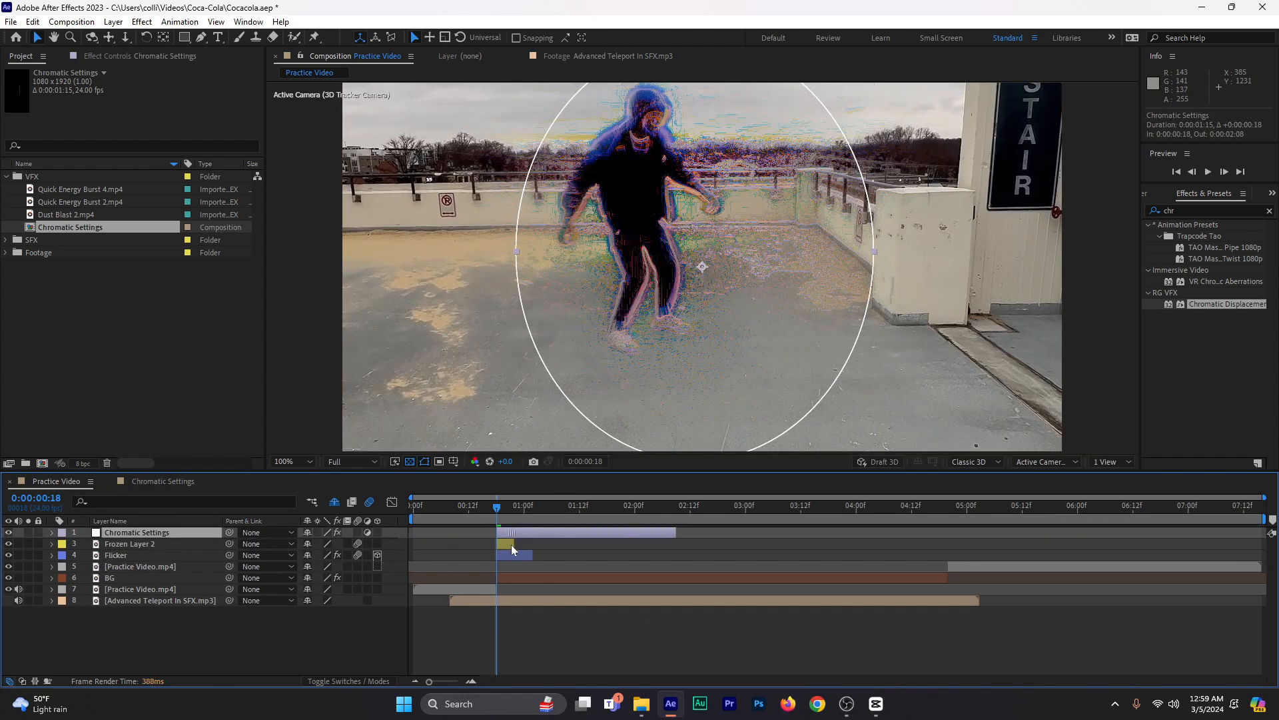
pyautogui.press(',')
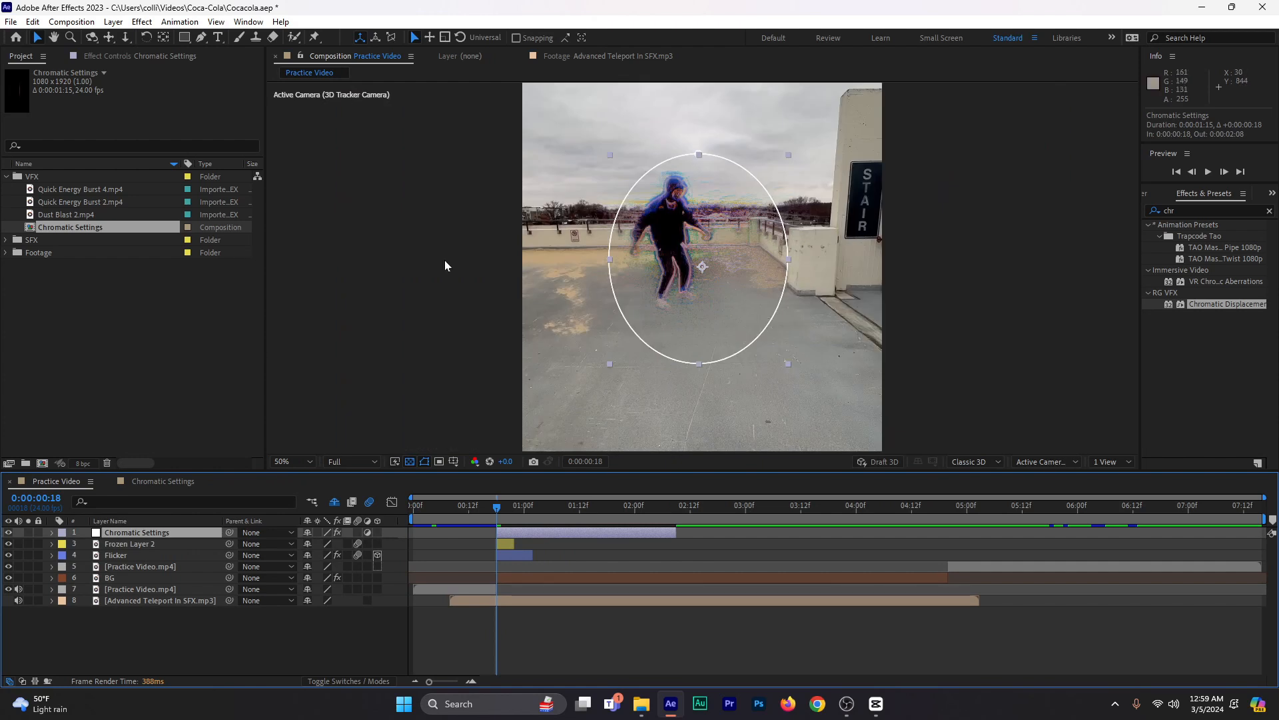
pyautogui.press(',')
pyautogui.press(',')
pyautogui.press('.')
pyautogui.press('.')
pyautogui.press('m')
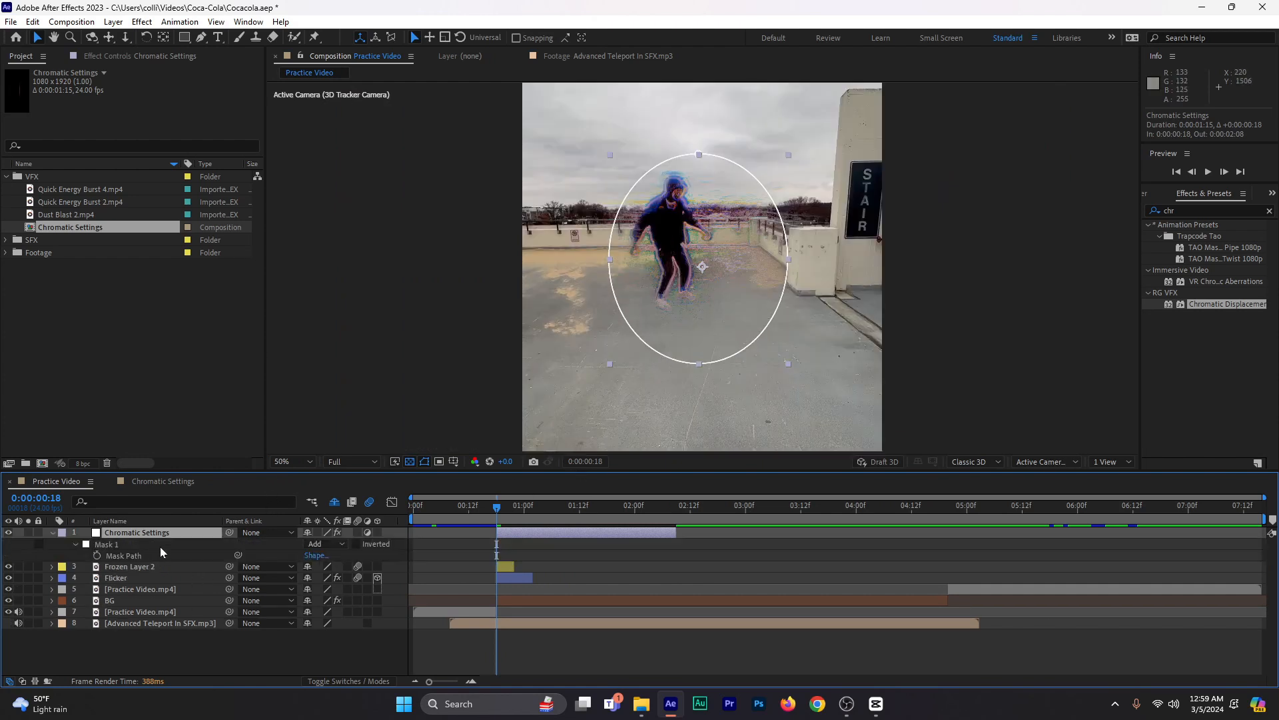
pyautogui.click(160, 546)
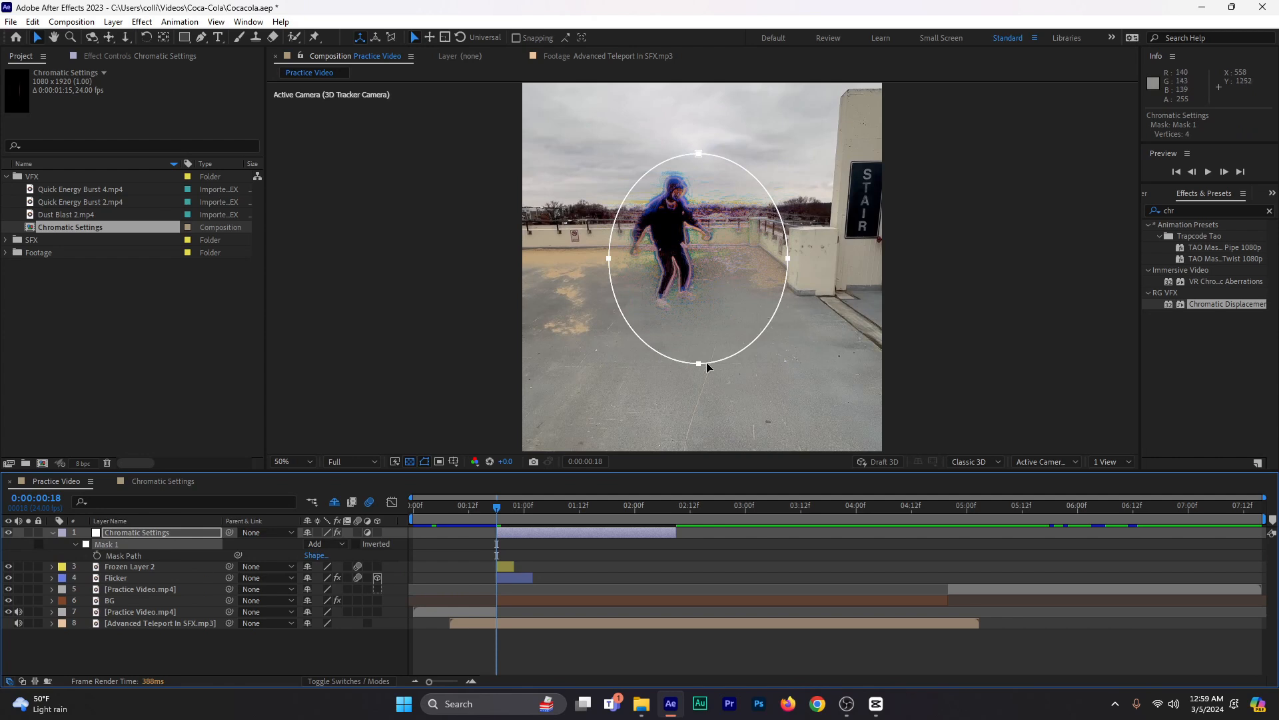
pyautogui.moveTo(698, 365); pyautogui.dragTo(676, 341)
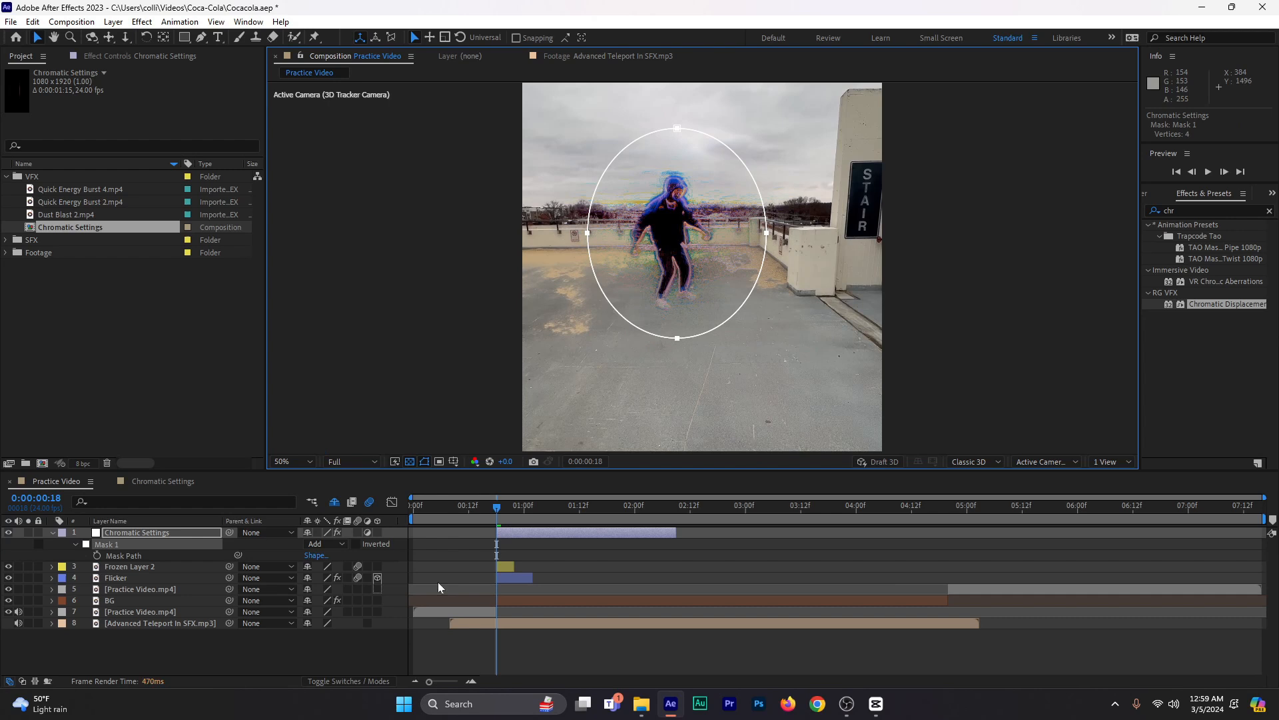
# - Set the Chromatic Displacement effect's displacement layer to Flicker and play back the teleport
pyautogui.click(134, 57)
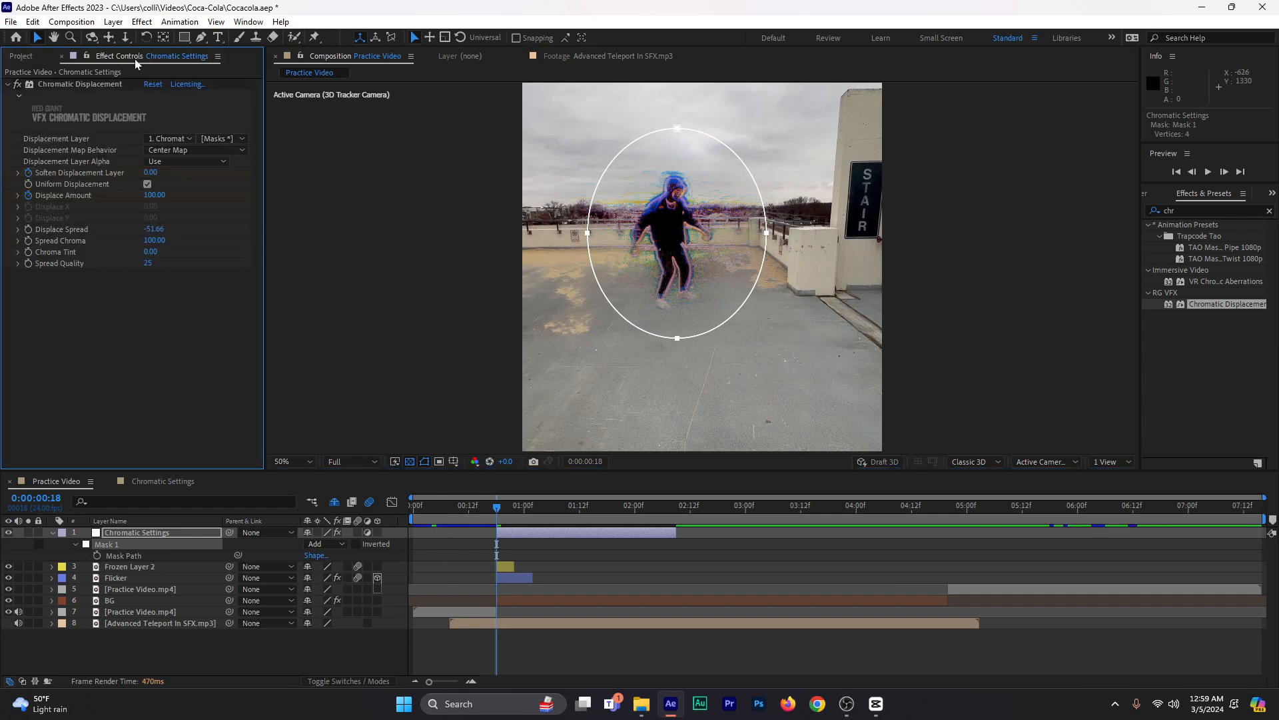
pyautogui.click(168, 140)
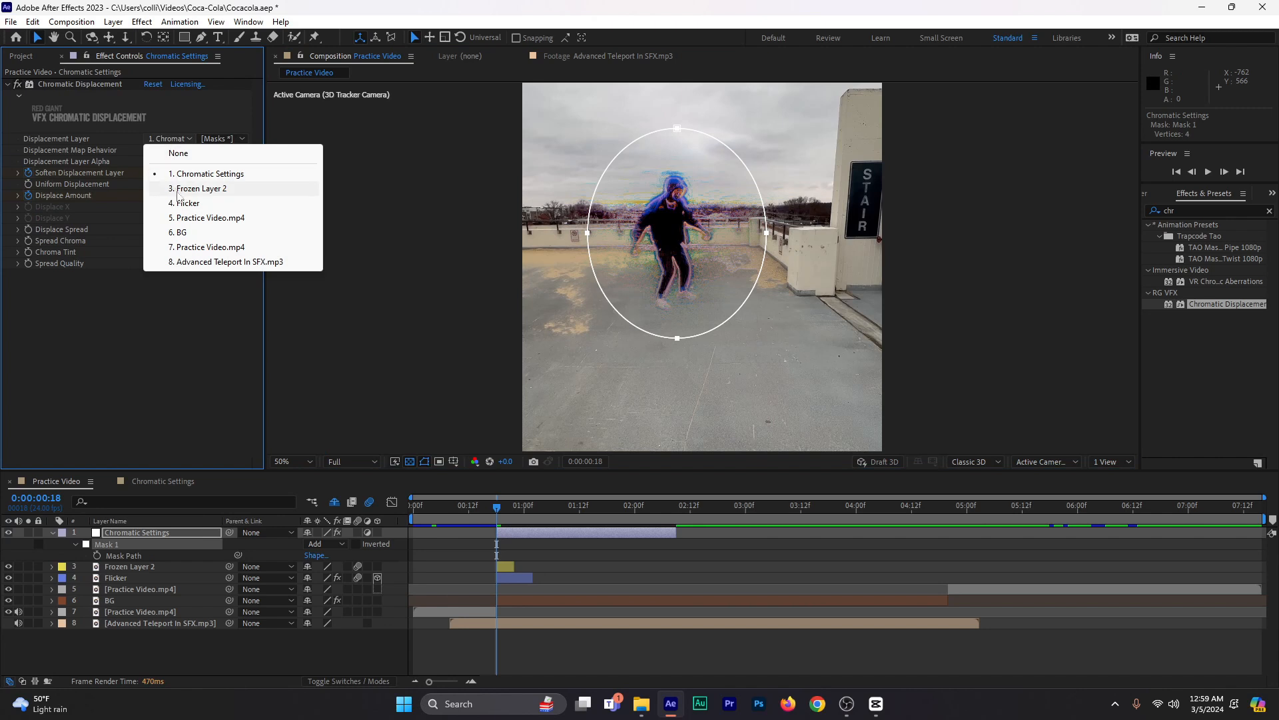
pyautogui.click(207, 204)
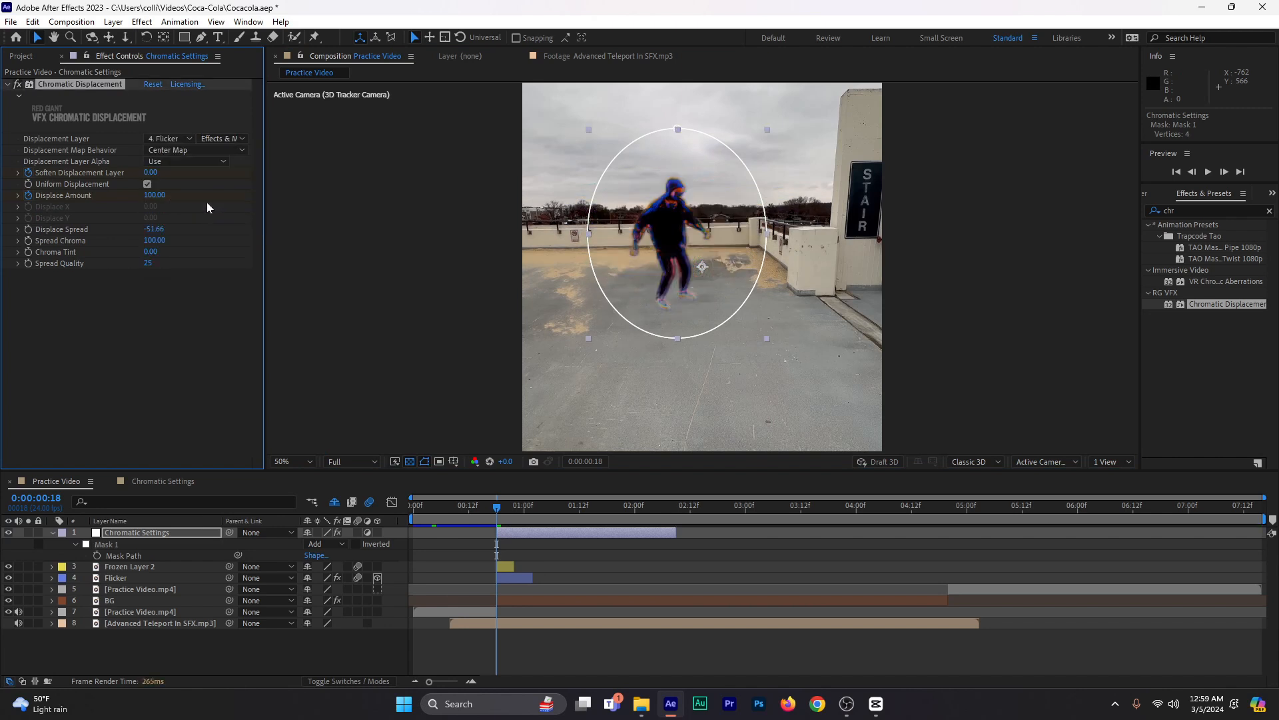
pyautogui.click(474, 509)
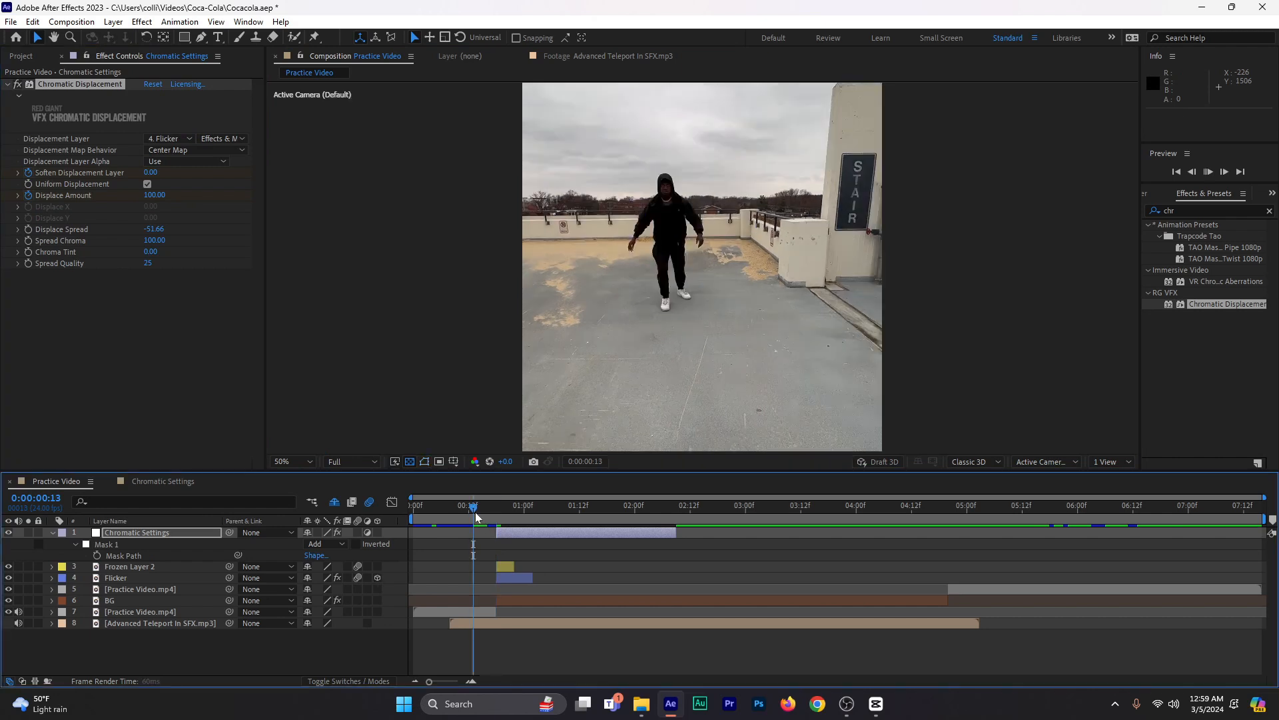
pyautogui.press('space')
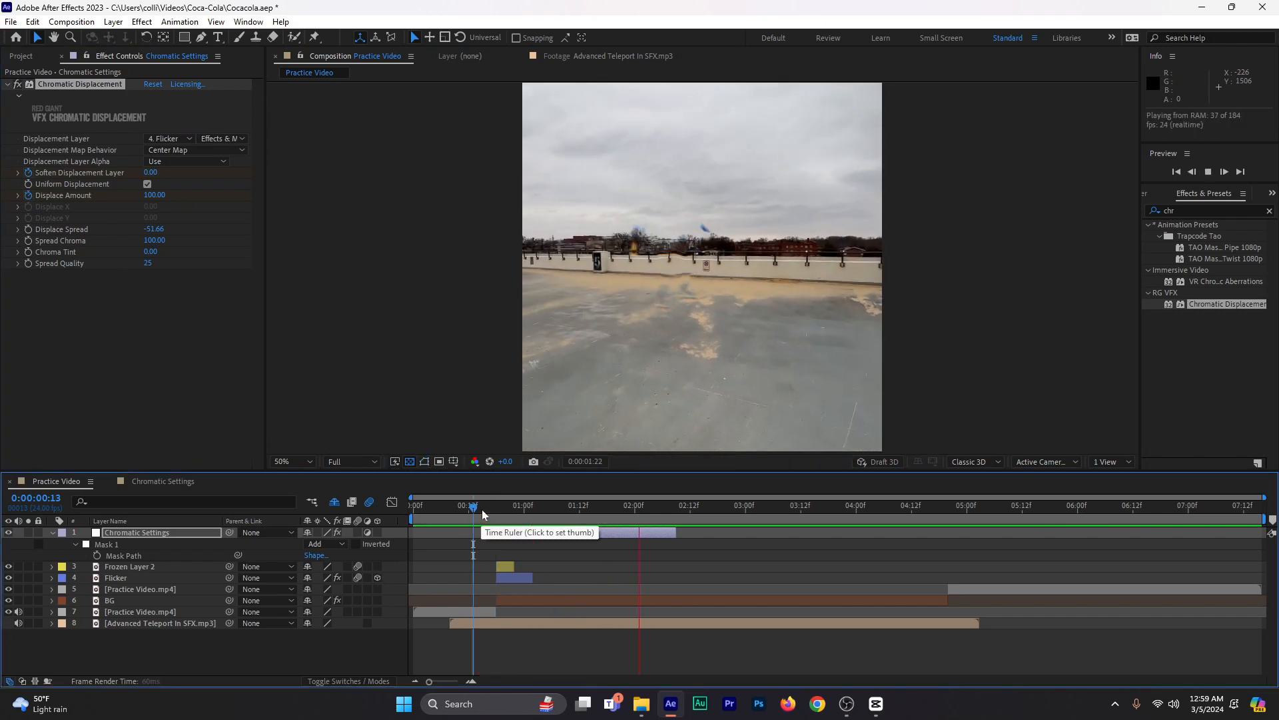
pyautogui.click(482, 509)
pyautogui.press('space')
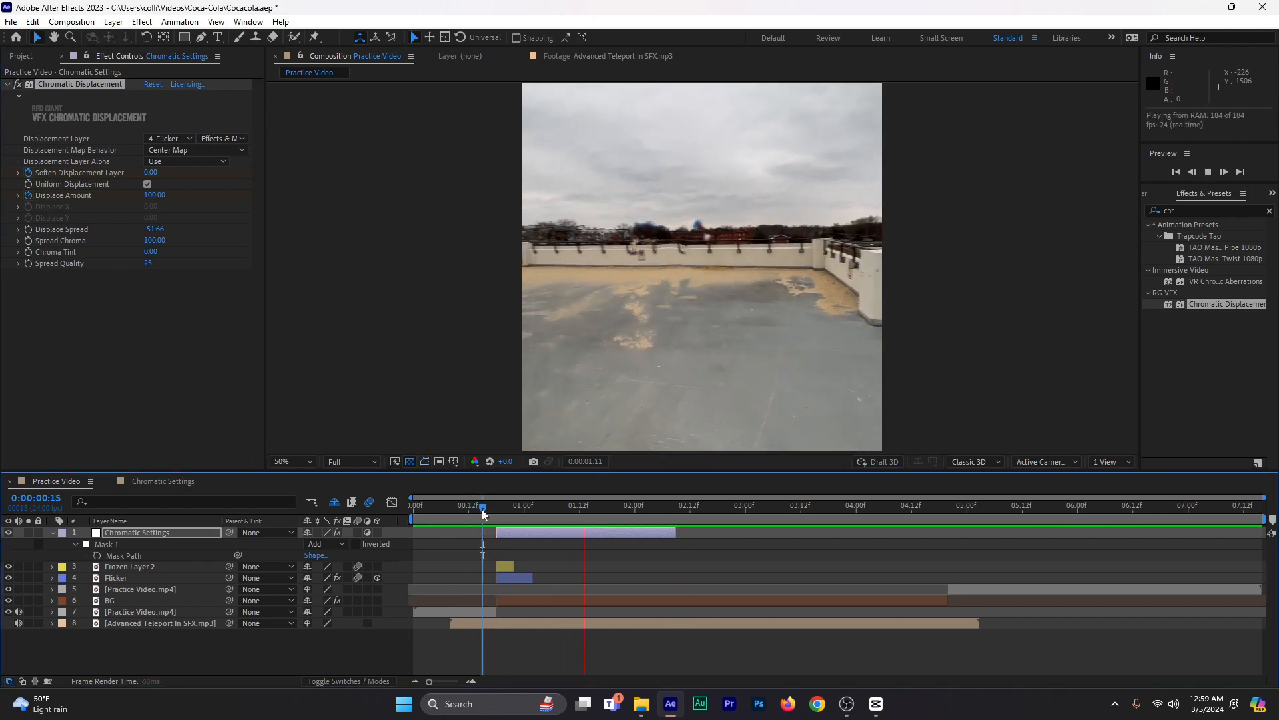
# - Keyframe the Chromatic Settings layer's opacity to fade from 100% at 0:00:01:00 to 0% at 0:00:01:07
pyautogui.moveTo(483, 512); pyautogui.dragTo(533, 513)
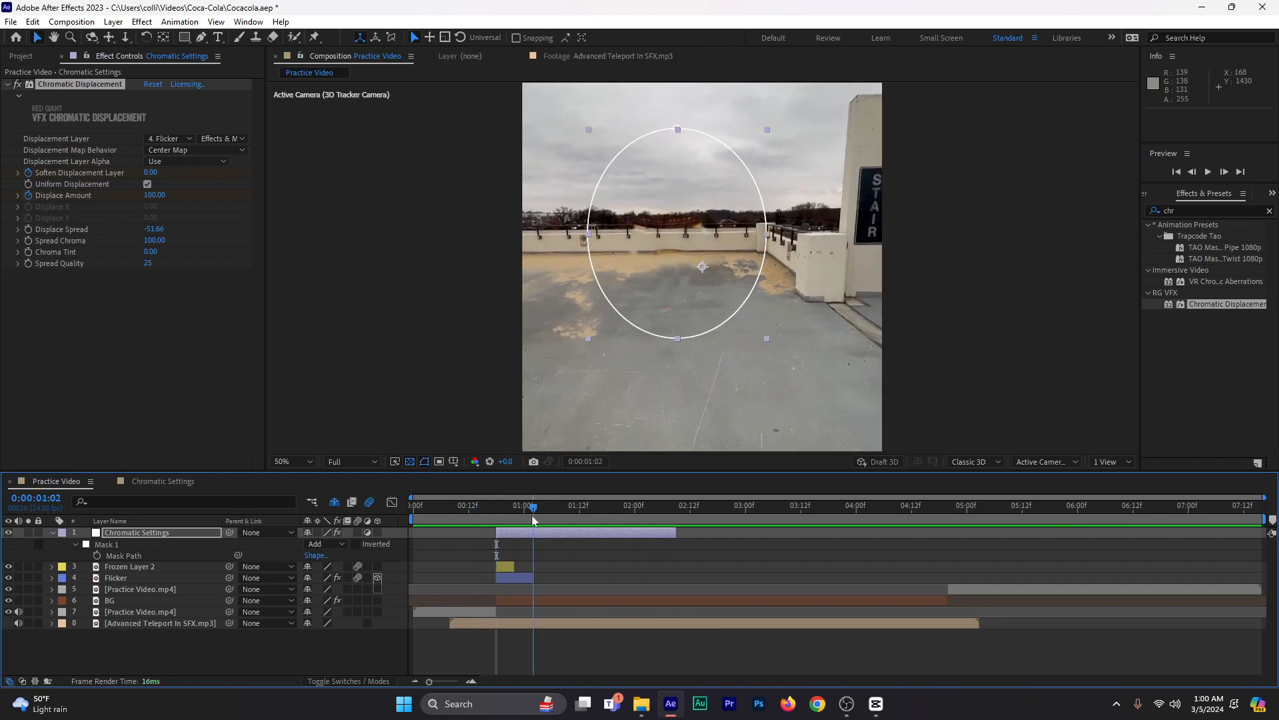
pyautogui.press('t')
pyautogui.click(85, 544)
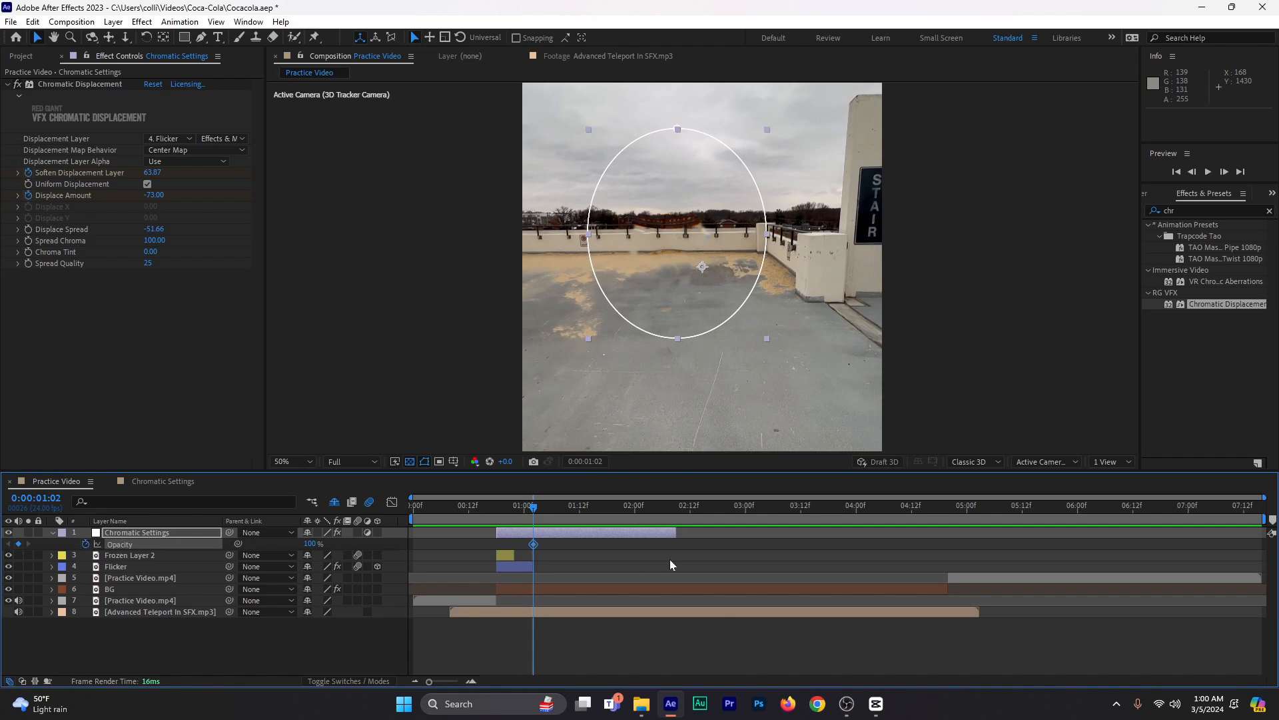
pyautogui.moveTo(538, 512); pyautogui.dragTo(557, 512)
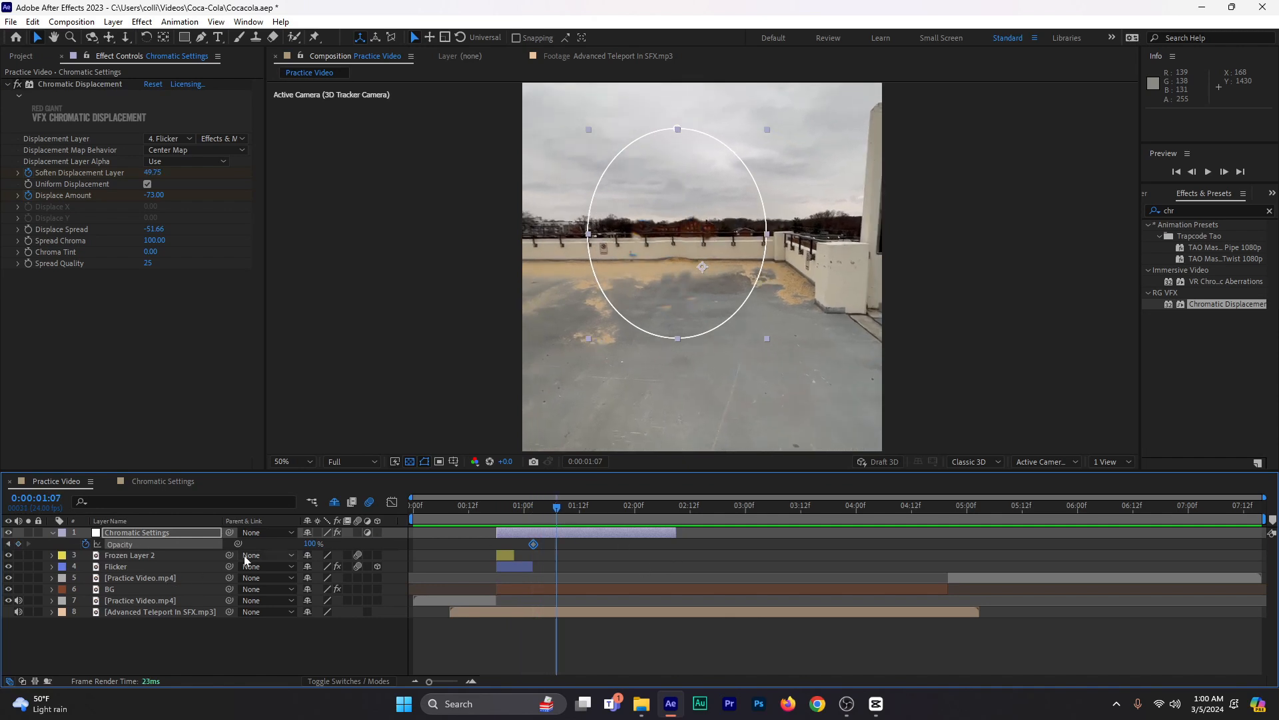
pyautogui.moveTo(309, 544); pyautogui.dragTo(253, 544)
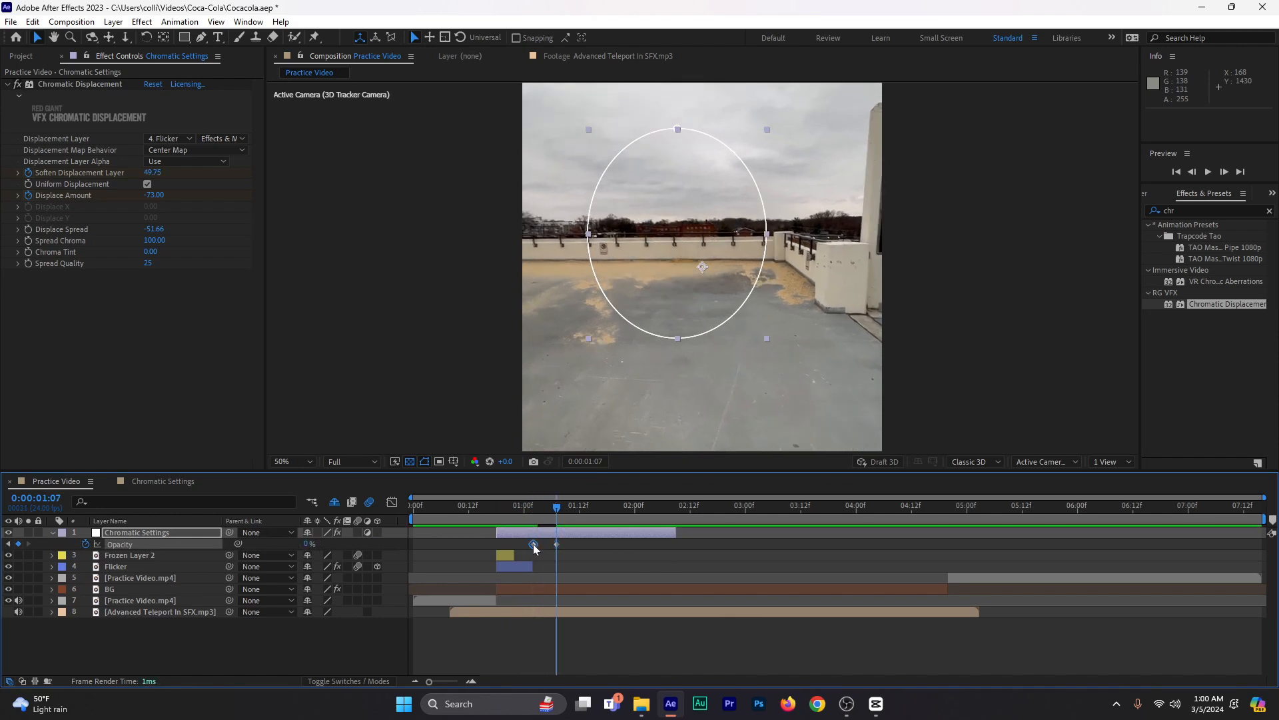
pyautogui.moveTo(533, 544); pyautogui.dragTo(525, 544)
# - Play back the opacity fade and trim the Chromatic Settings layer's end to just after its last opacity keyframe
pyautogui.click(473, 507)
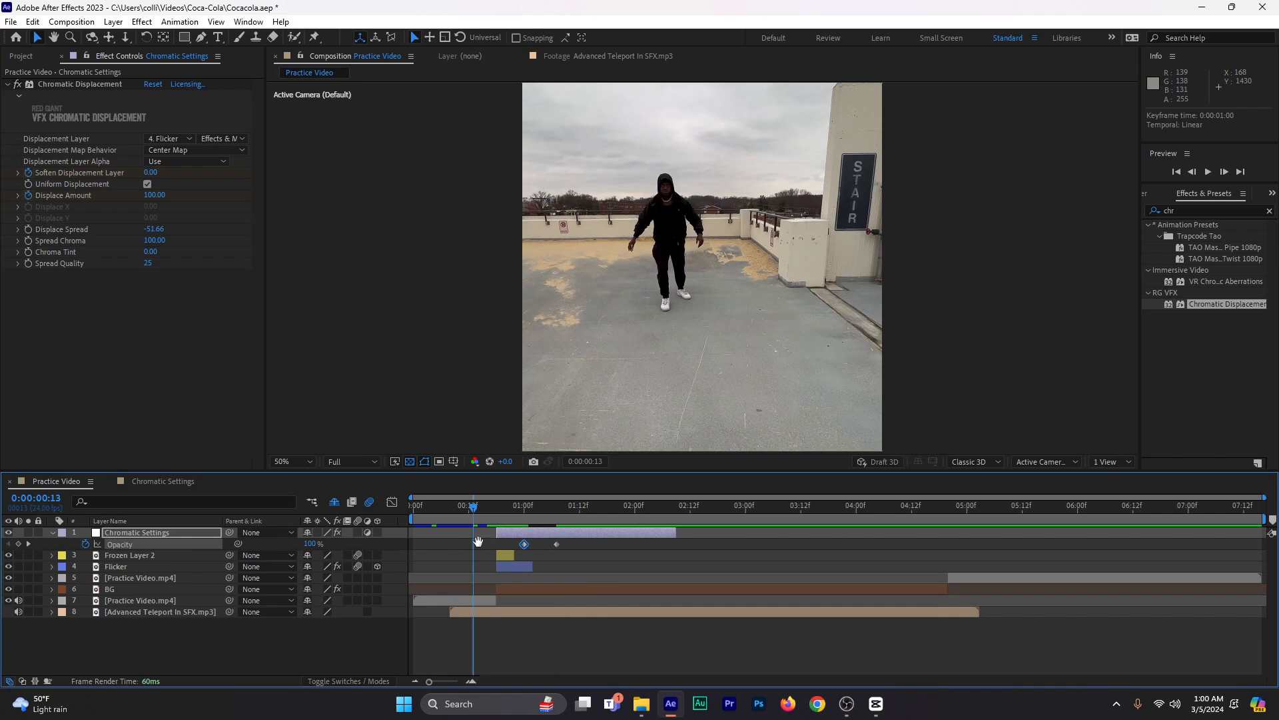
pyautogui.press('space')
pyautogui.press('space')
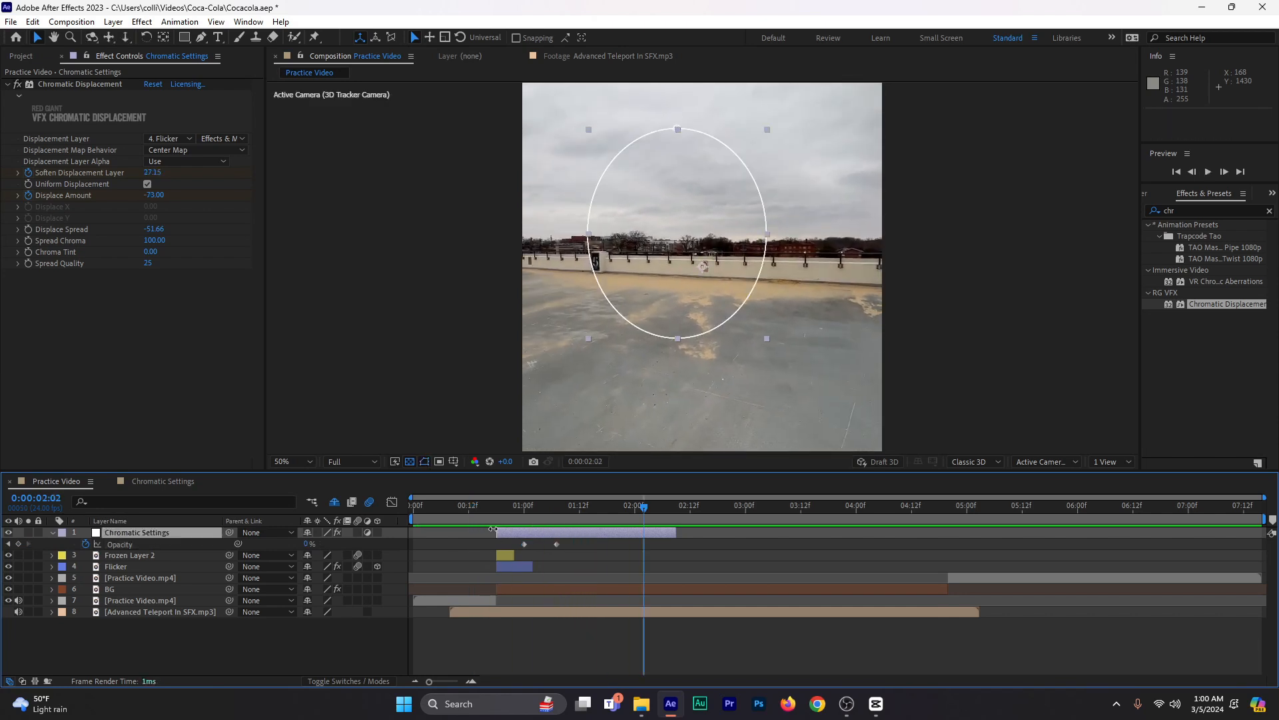
pyautogui.click(482, 508)
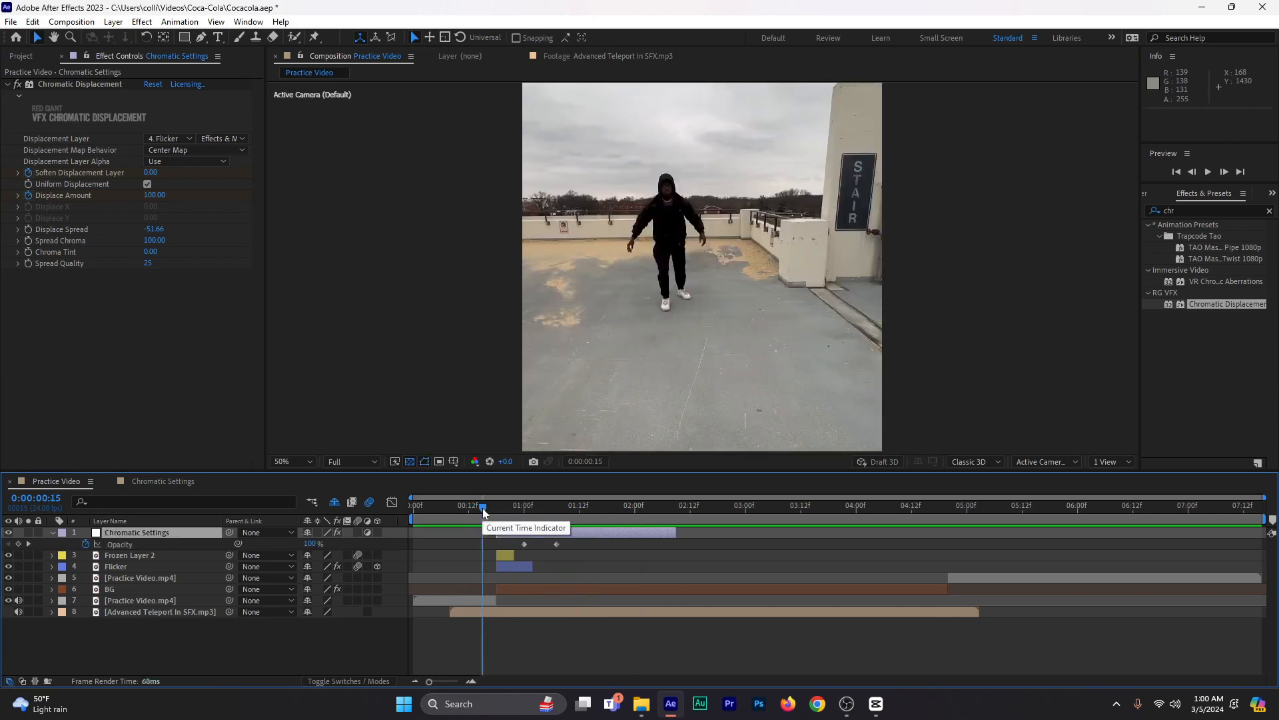
pyautogui.press('space')
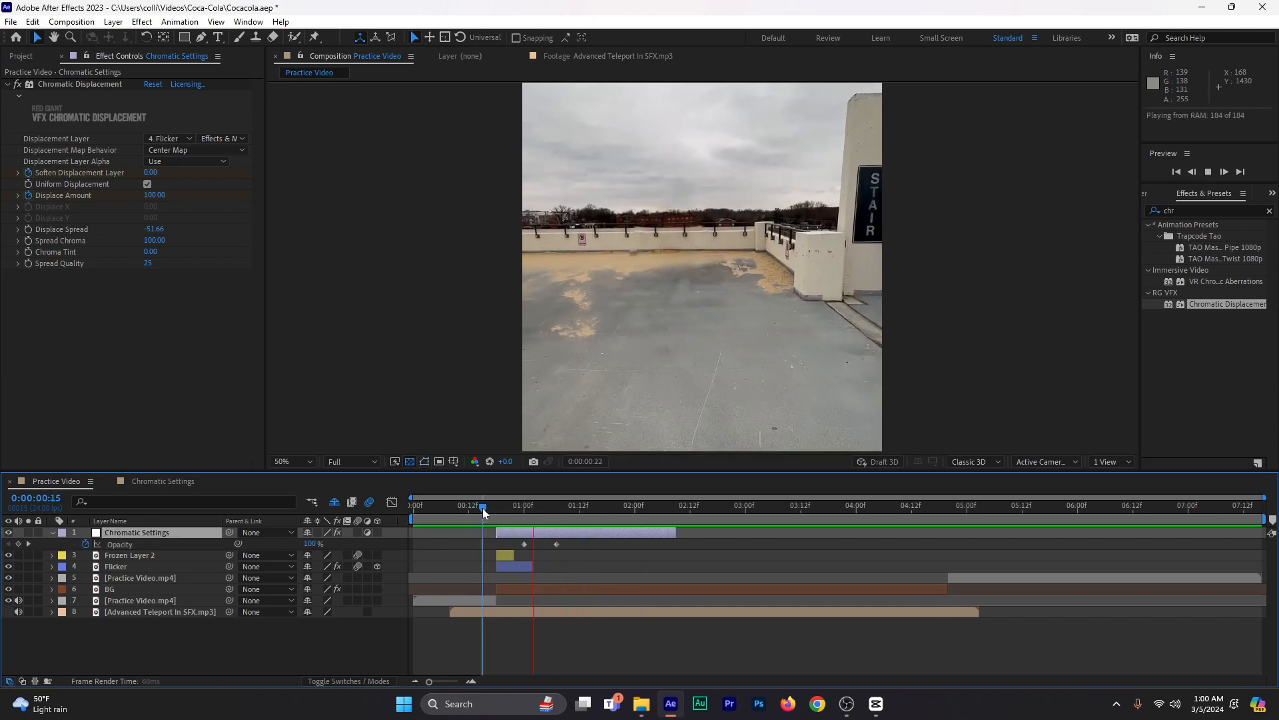
pyautogui.moveTo(483, 508); pyautogui.dragTo(557, 517)
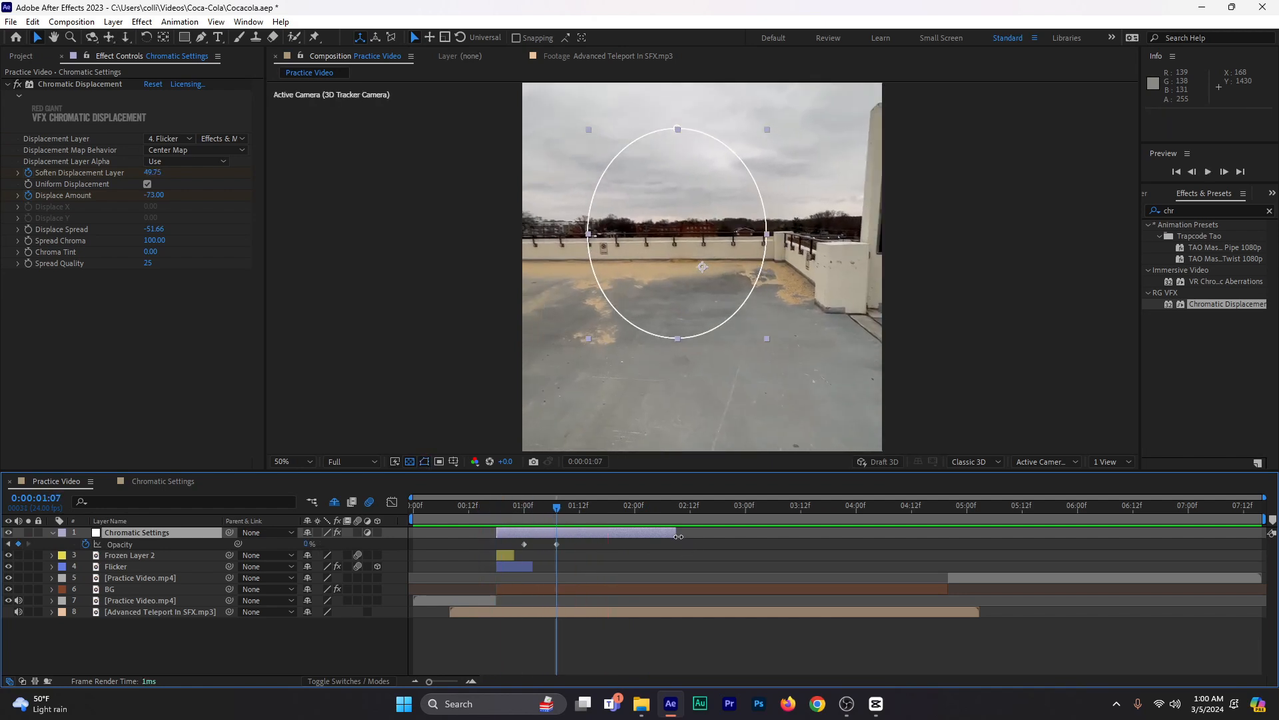
pyautogui.moveTo(678, 536); pyautogui.dragTo(563, 537)
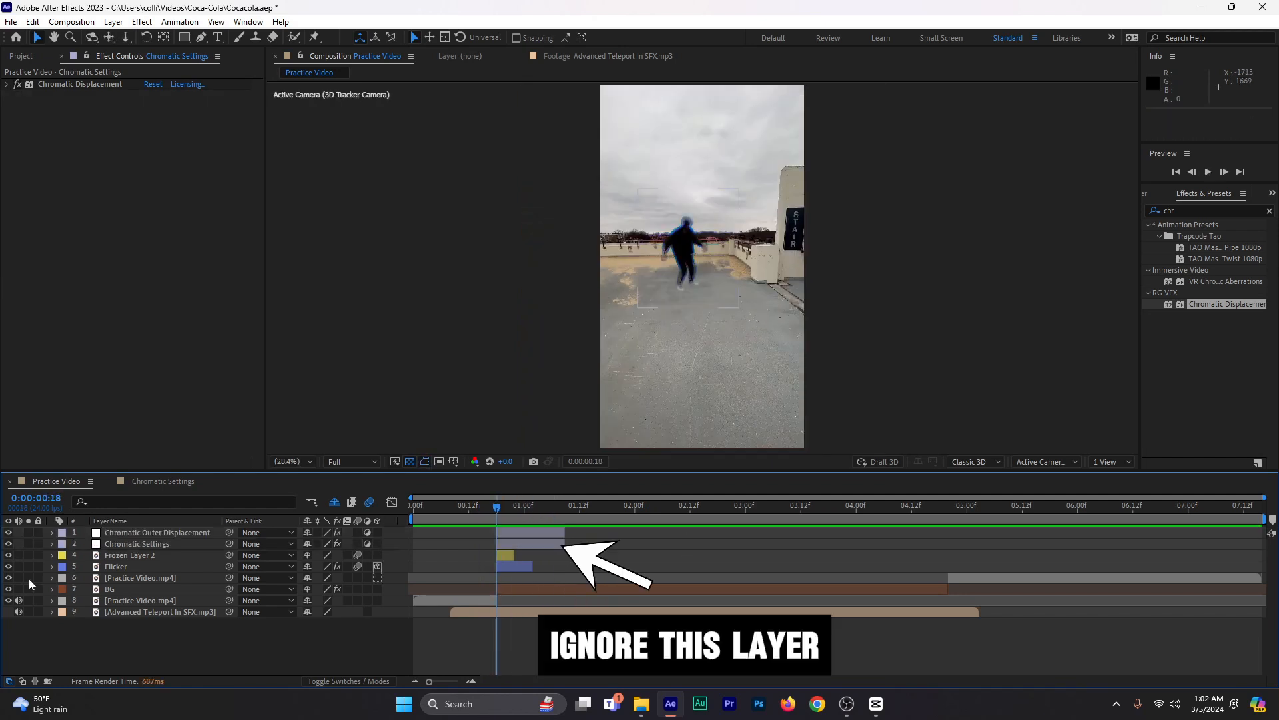
# - Add a new adjustment layer at the top of the Practice Video composition and rename it Blur
pyautogui.rightClick(134, 650)
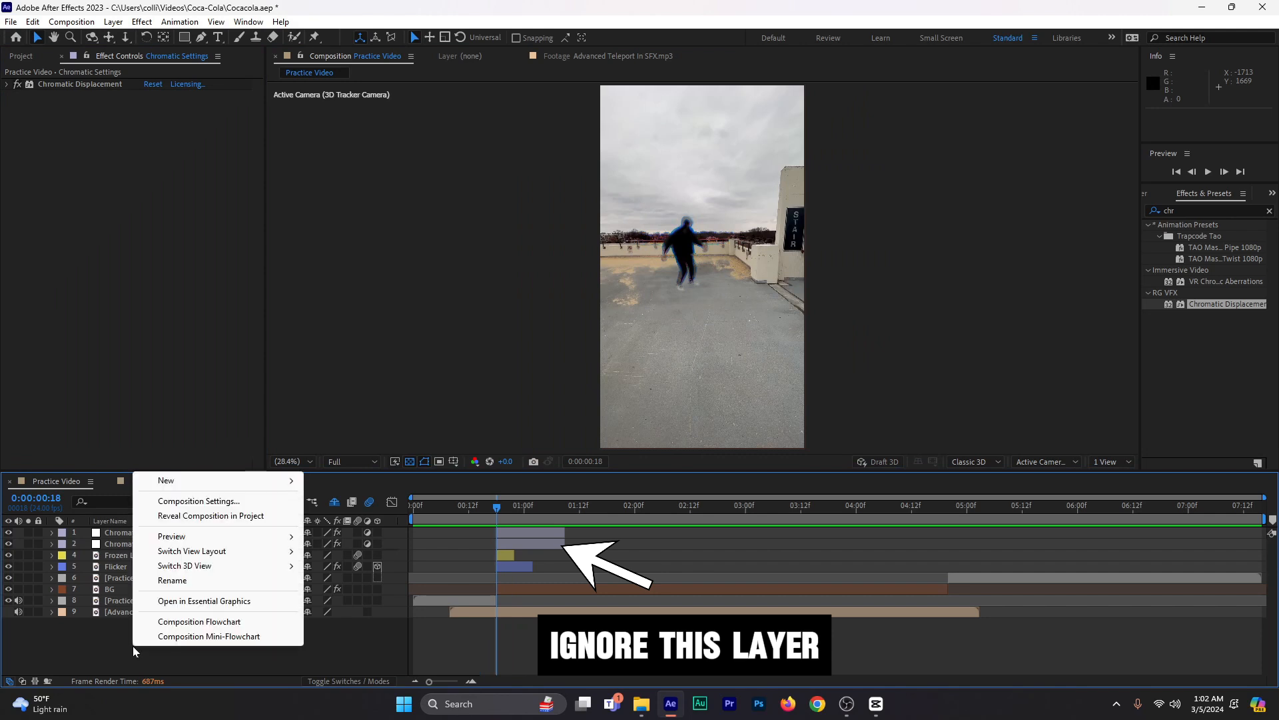
pyautogui.moveTo(200, 480)
pyautogui.click(392, 589)
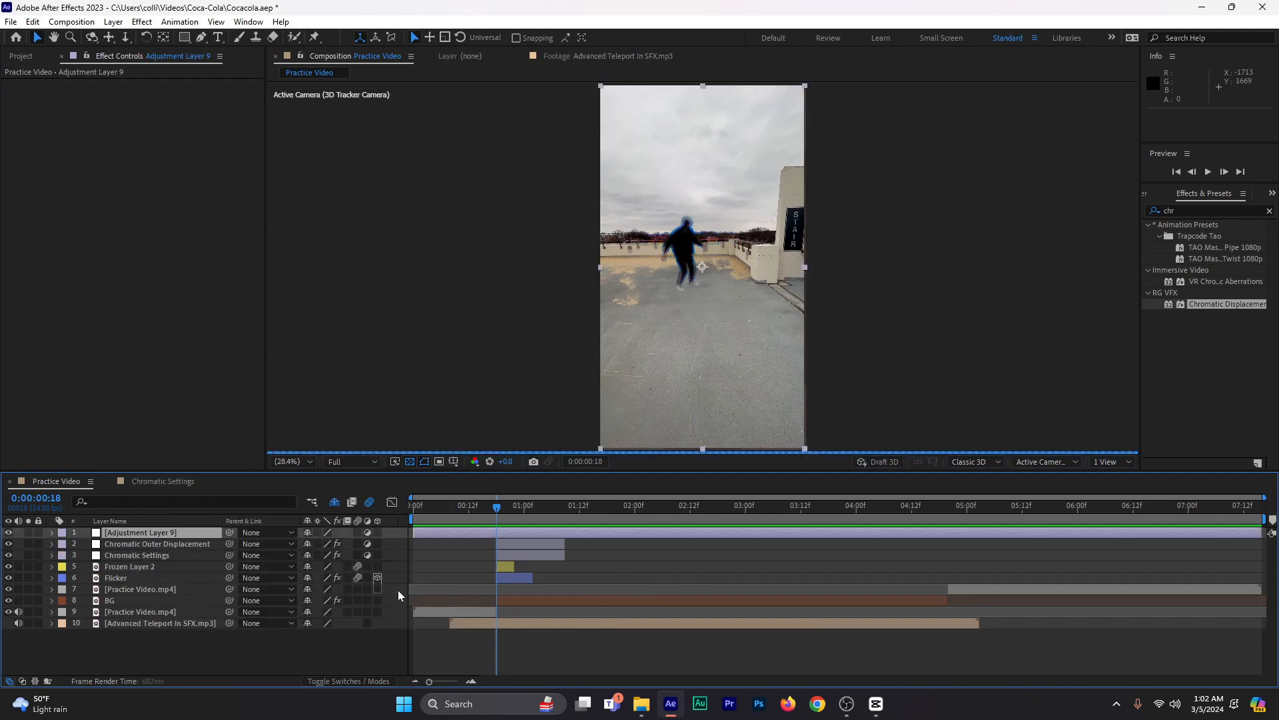
pyautogui.press('Return')
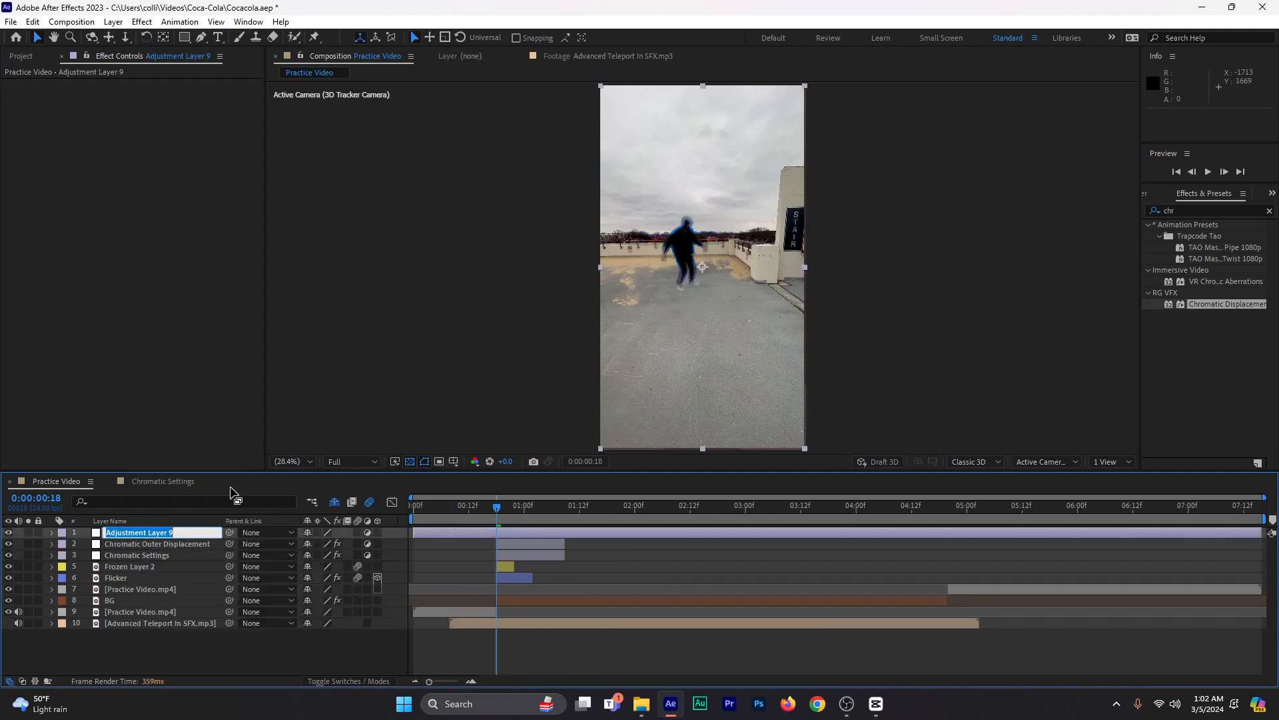
pyautogui.write('R')
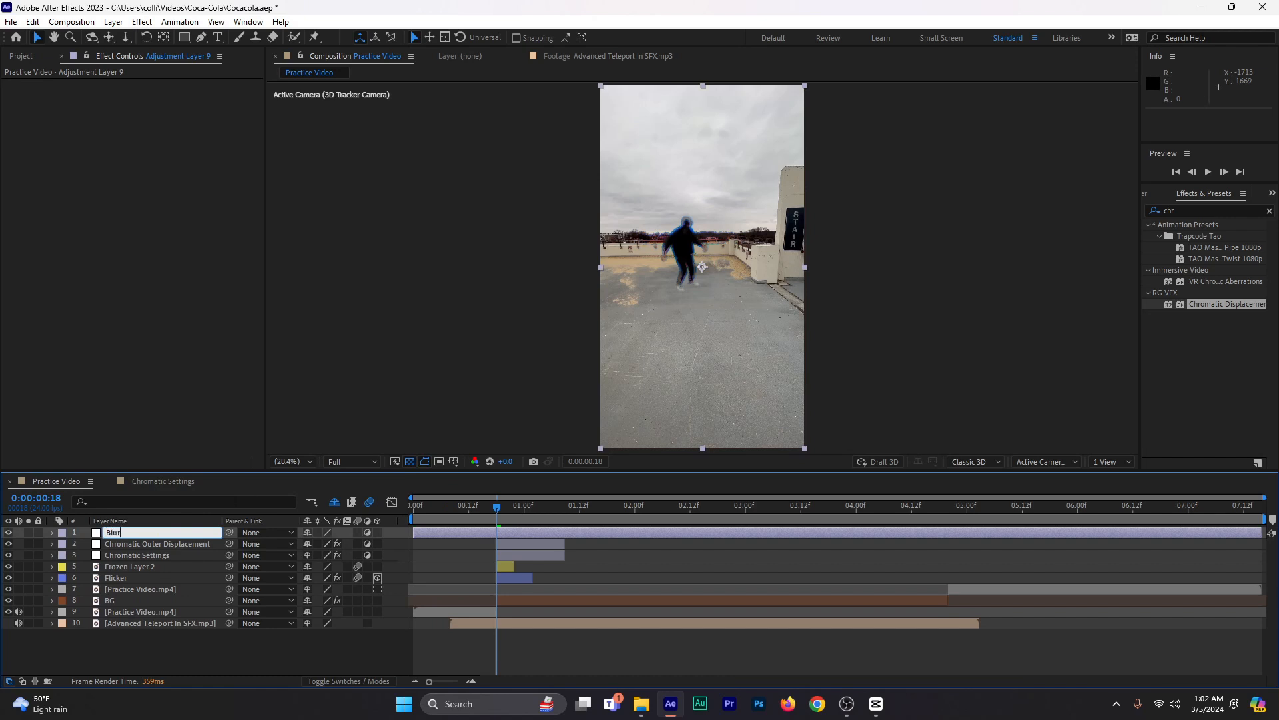
pyautogui.press('Return')
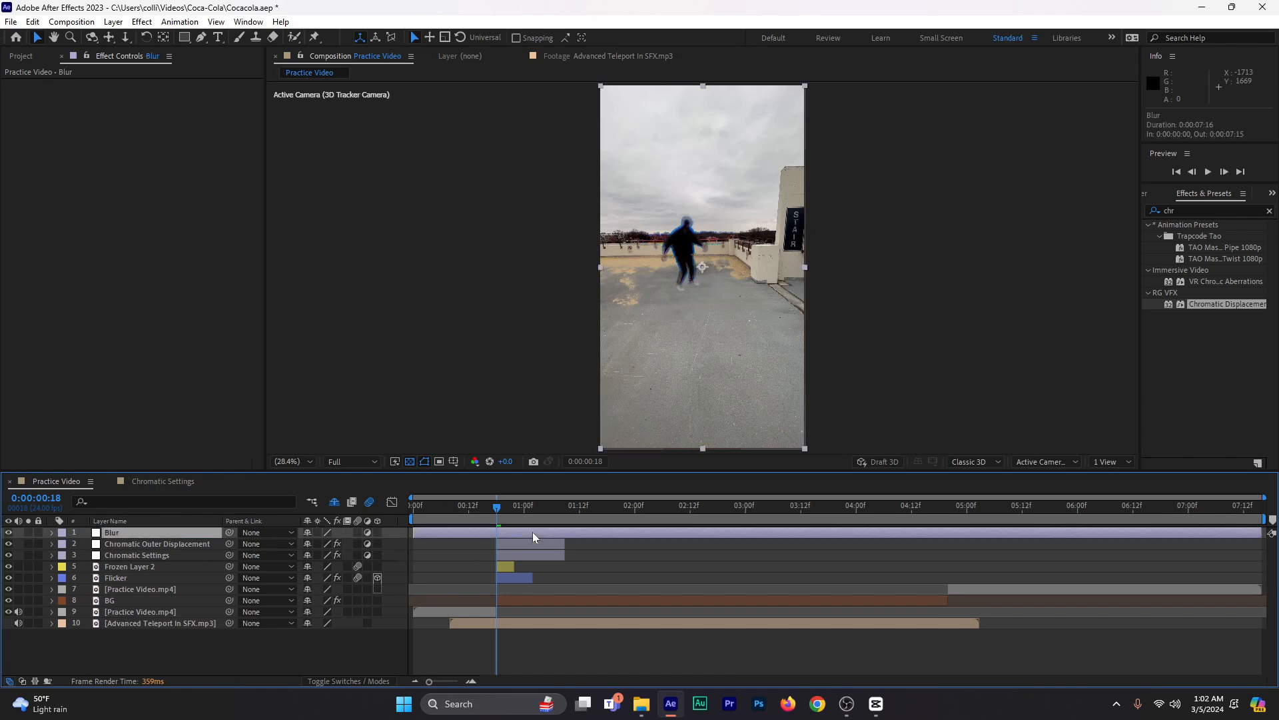
# - Split the Blur layer at 0:00:00:18, delete the part after the cut, and shift the remaining part to start at 0:00:00:18
pyautogui.hotkey('ctrl', 'shift', 'd')
pyautogui.press('Delete')
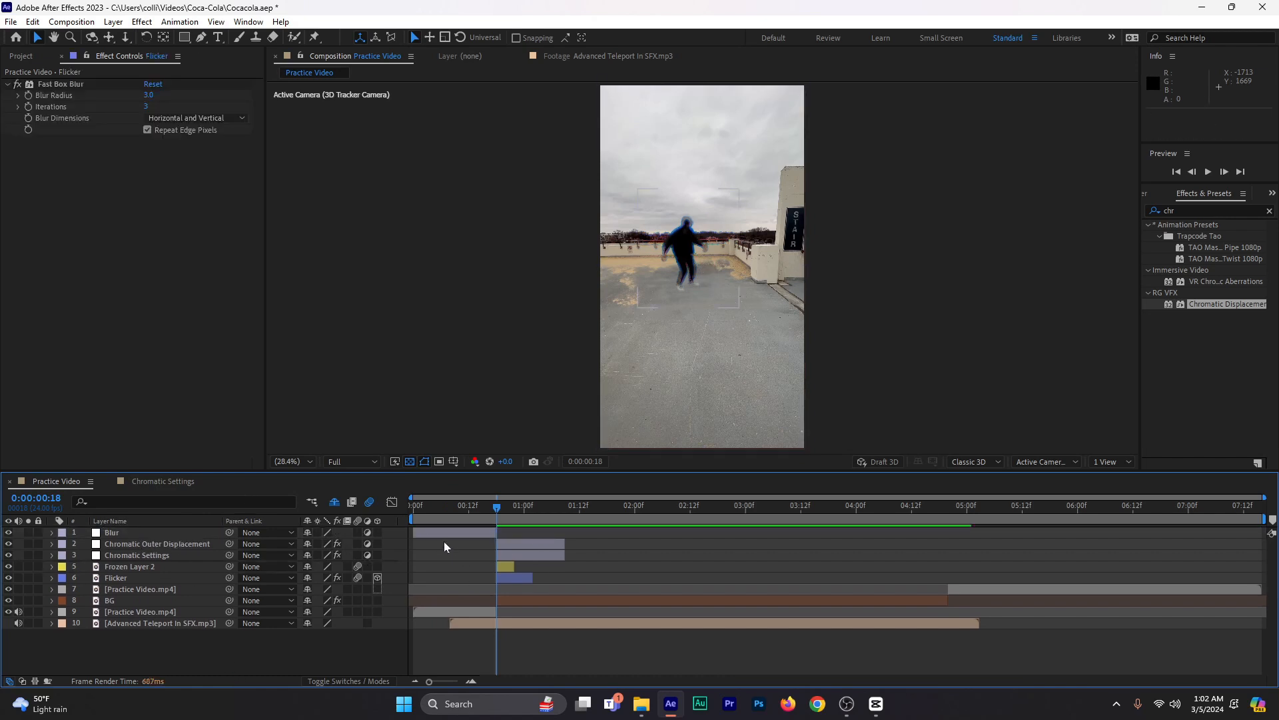
pyautogui.moveTo(441, 531); pyautogui.dragTo(522, 561)
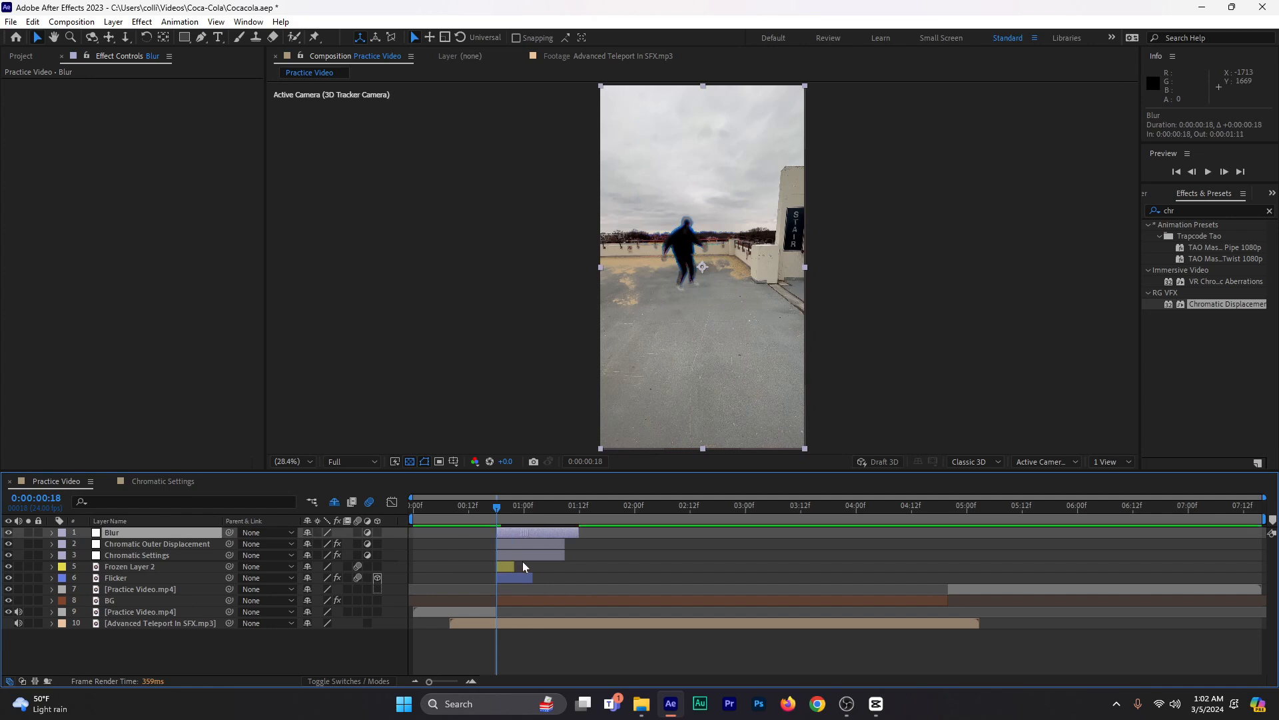
# - Search the effects for radial, apply Radial Blur to the Blur layer, and open the effect's type options
pyautogui.click(1194, 209)
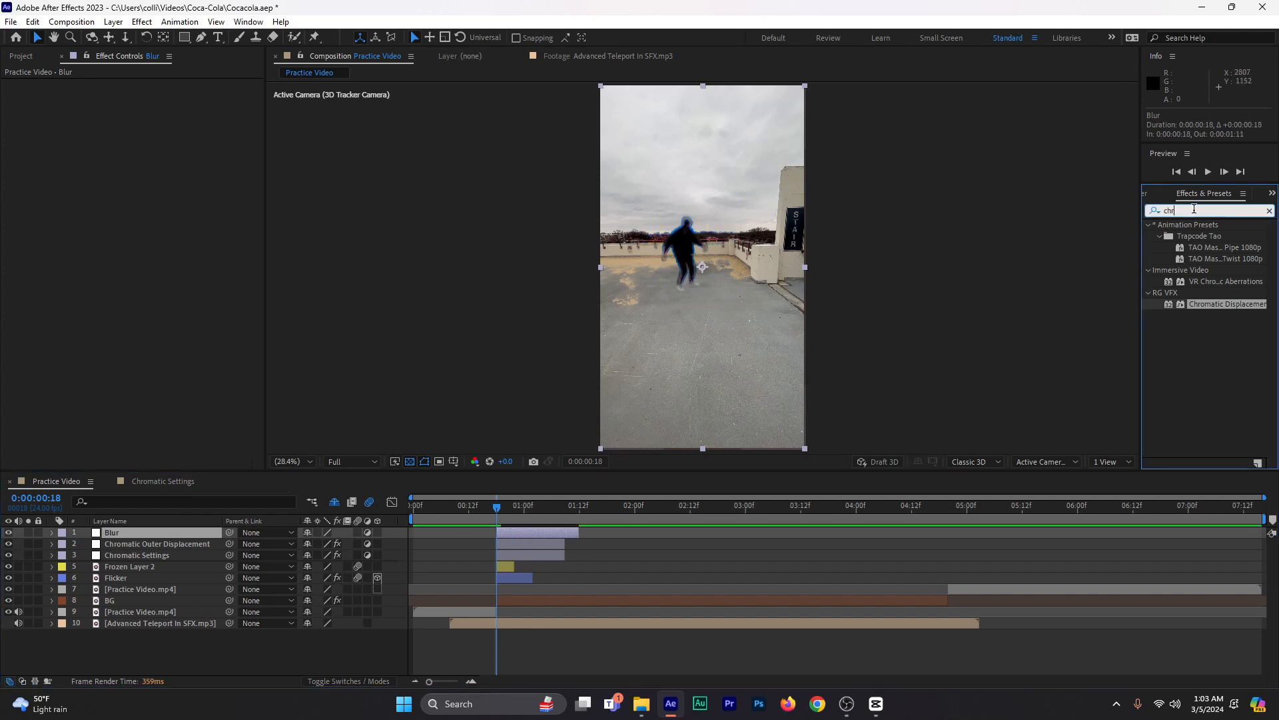
pyautogui.write('ra')
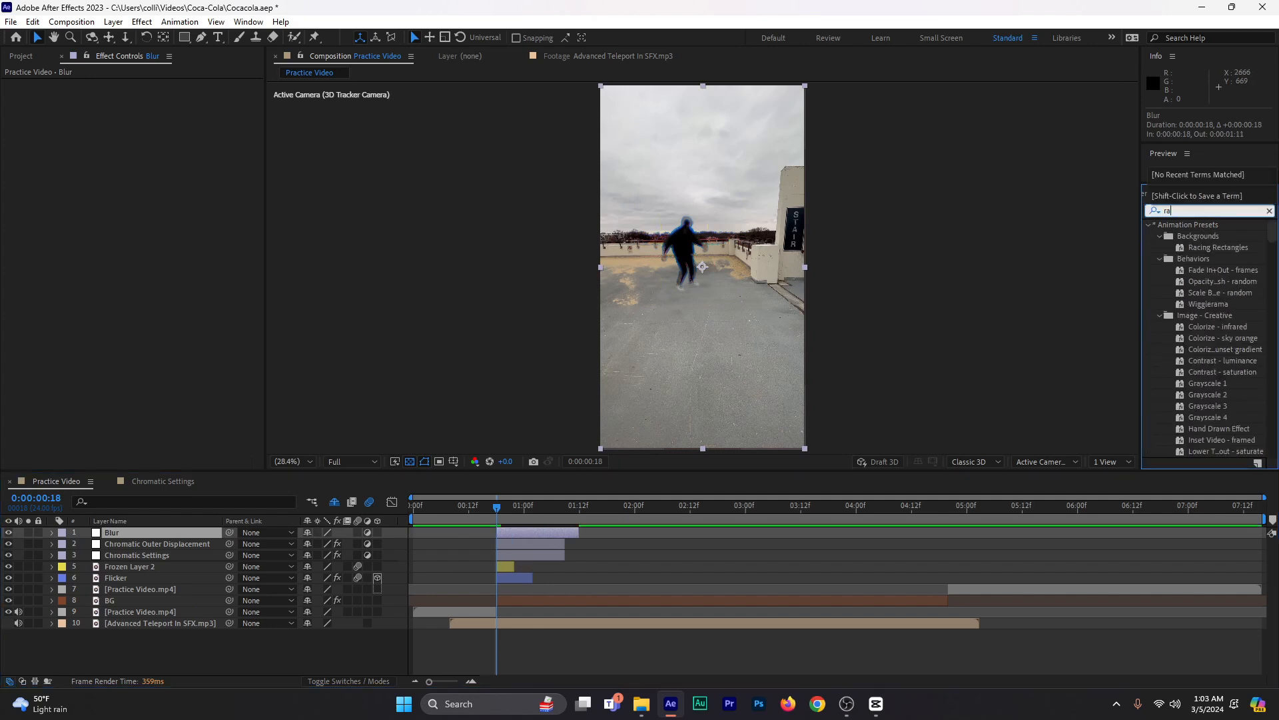
pyautogui.write('dial  b')
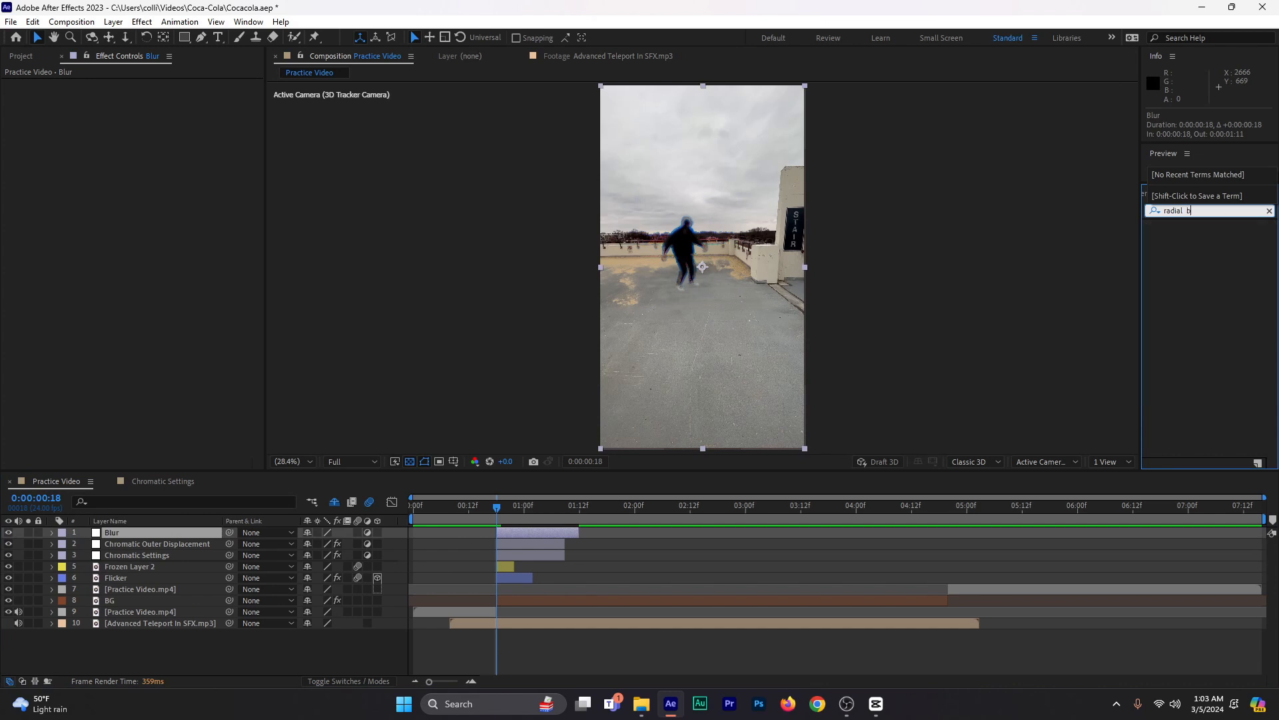
pyautogui.press('BackSpace')
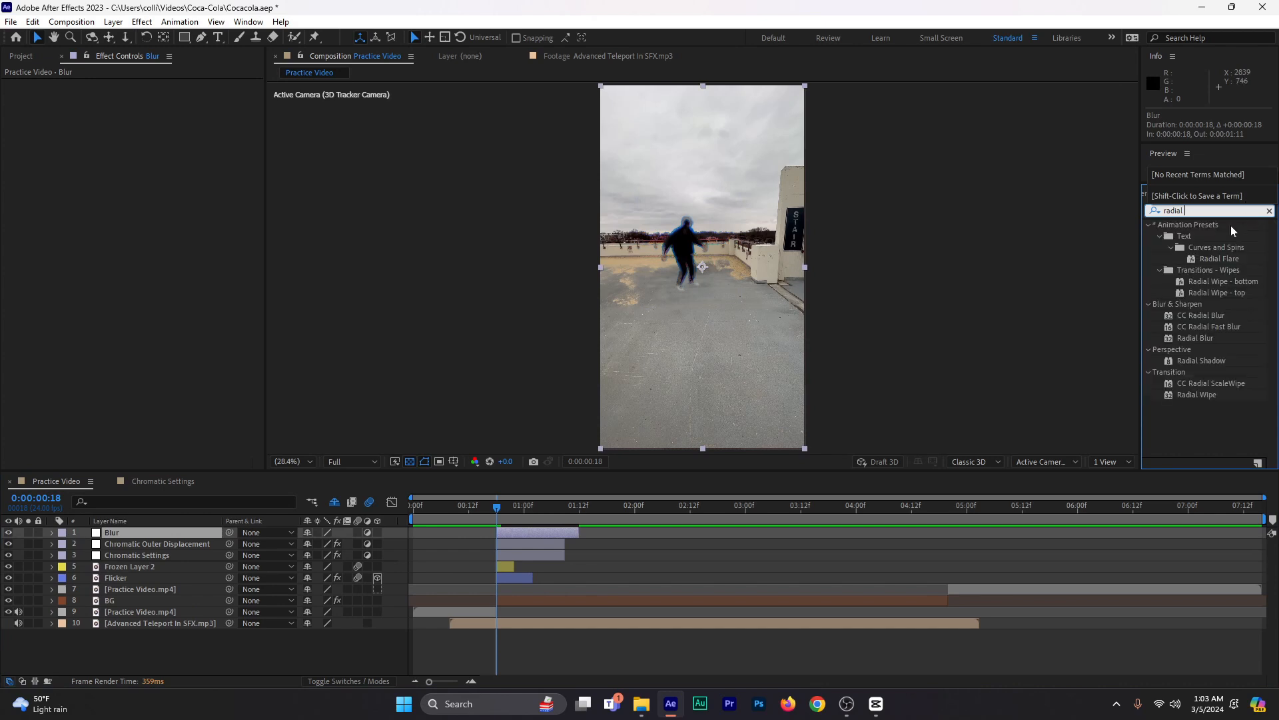
pyautogui.moveTo(1194, 338); pyautogui.dragTo(524, 534)
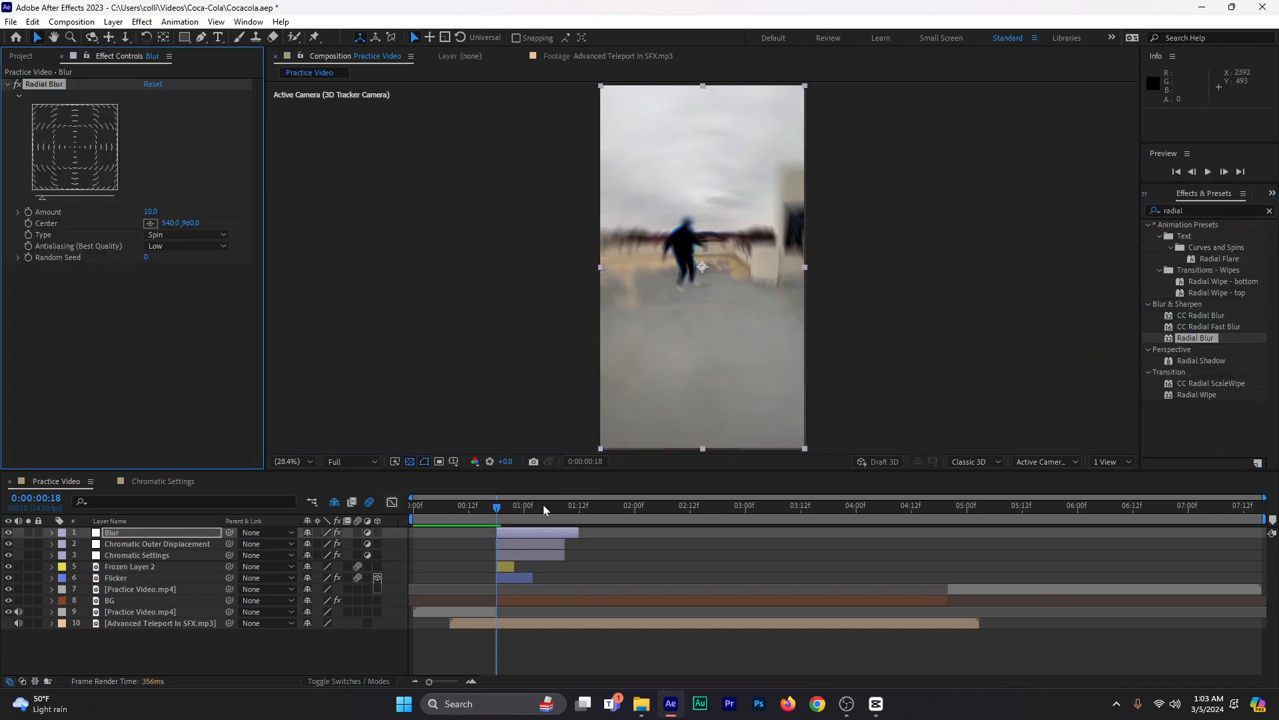
pyautogui.click(181, 238)
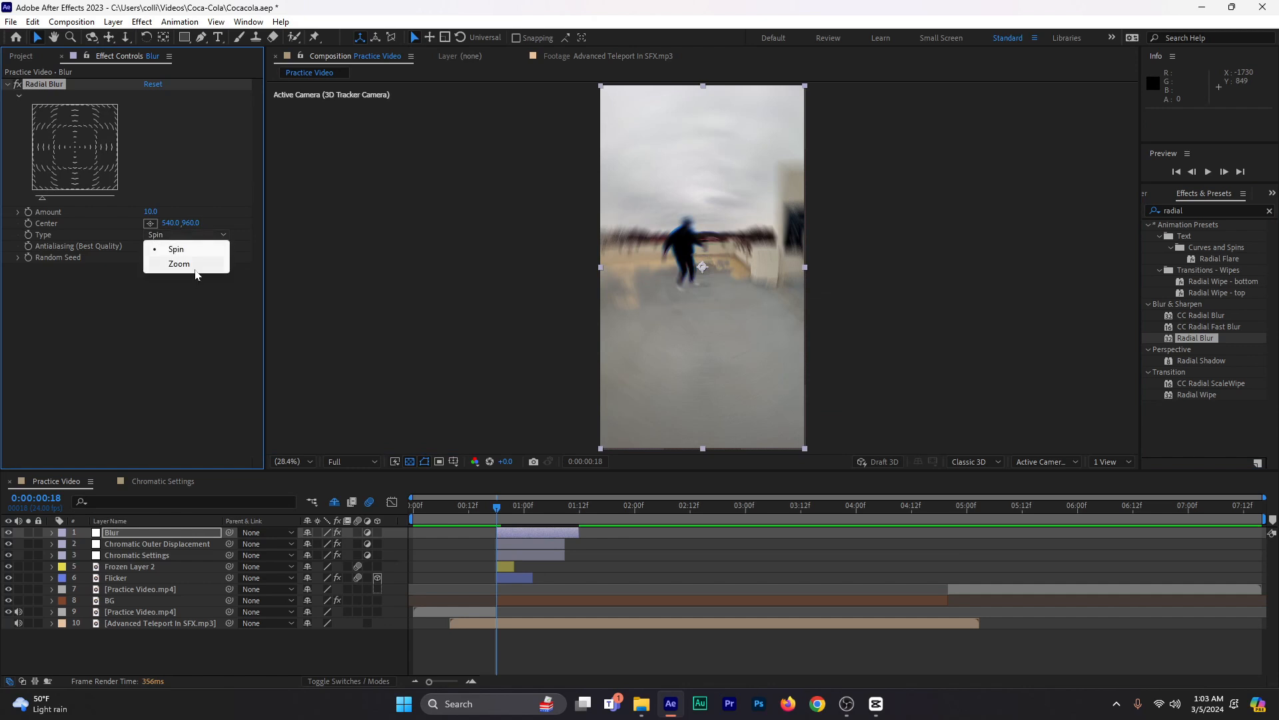
# - Set the Radial Blur type to Zoom and place its center on the man at about 454.5, 838.5
pyautogui.click(194, 265)
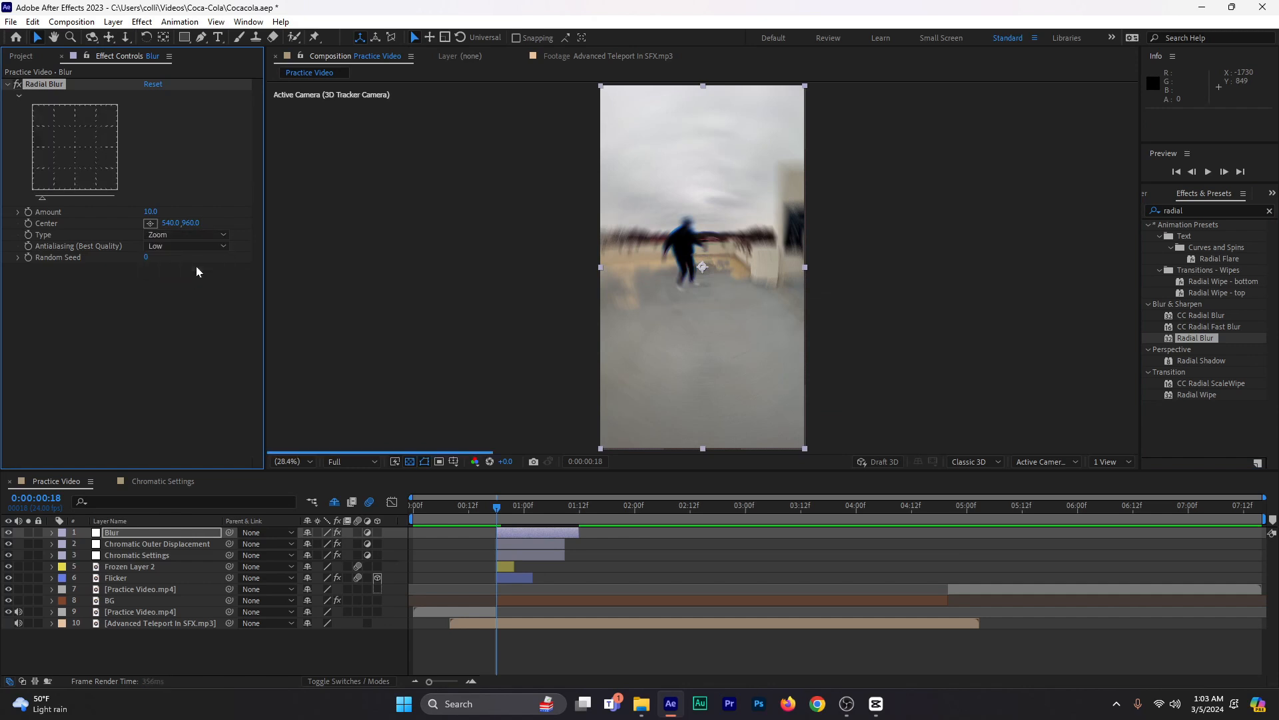
pyautogui.click(148, 226)
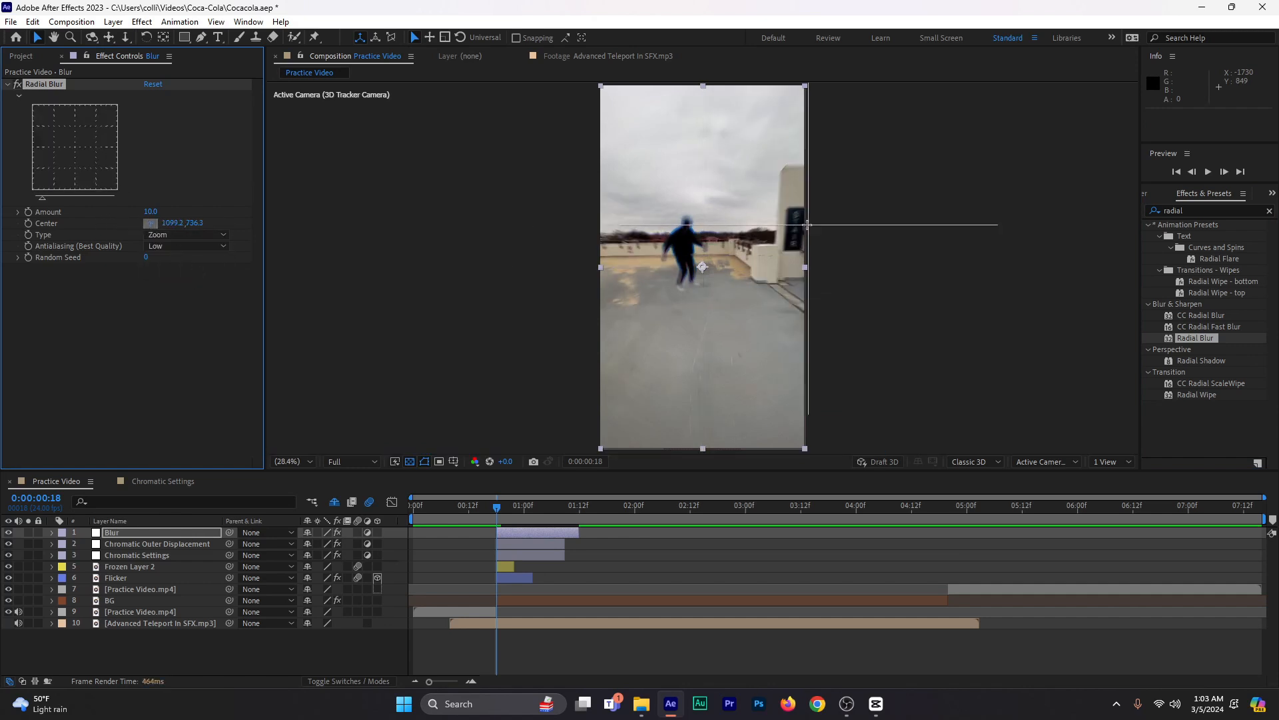
pyautogui.click(687, 245)
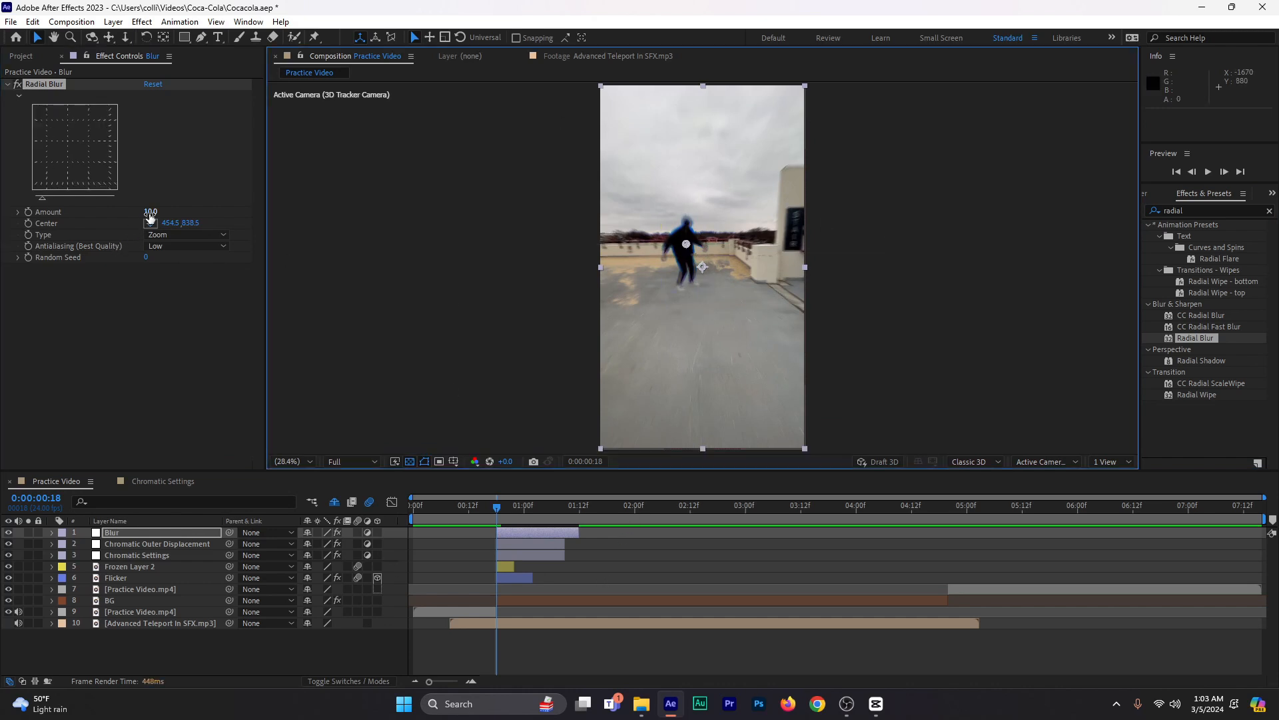
# - Keyframe the Radial Blur Amount at 10 on 0:00:00:18 and at 30 three frames further on
pyautogui.click(31, 217)
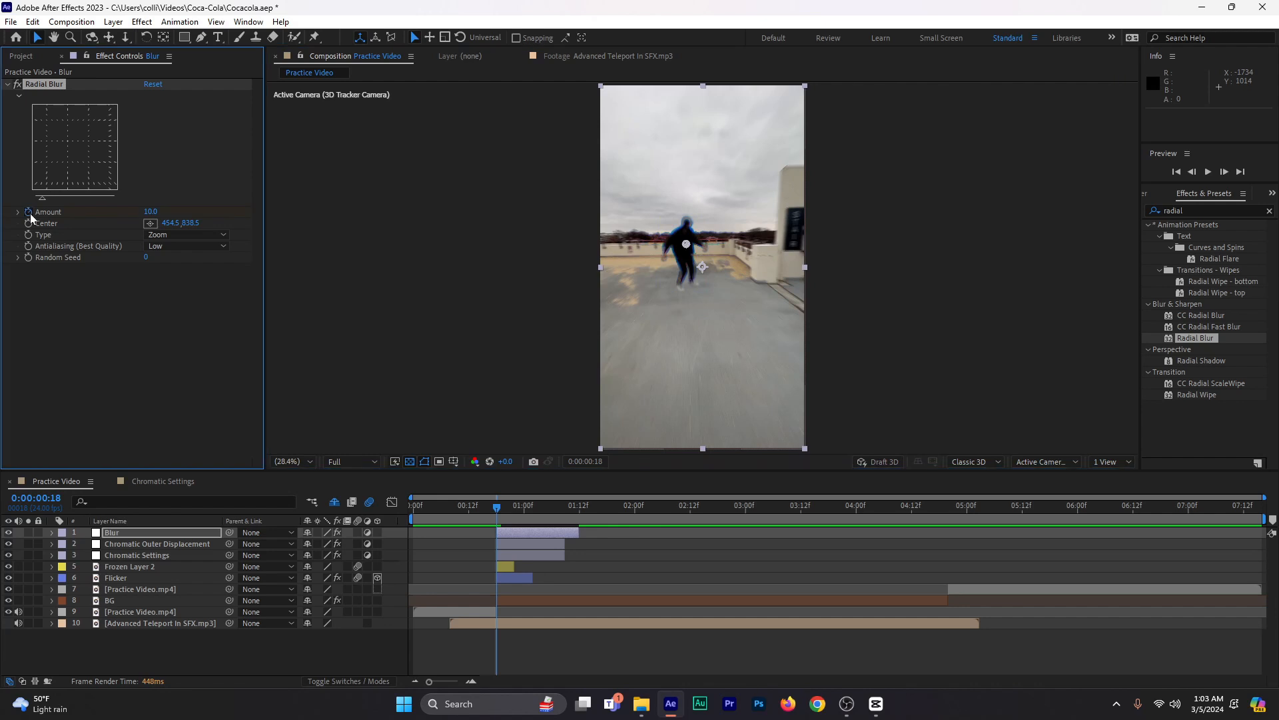
pyautogui.click(1224, 172)
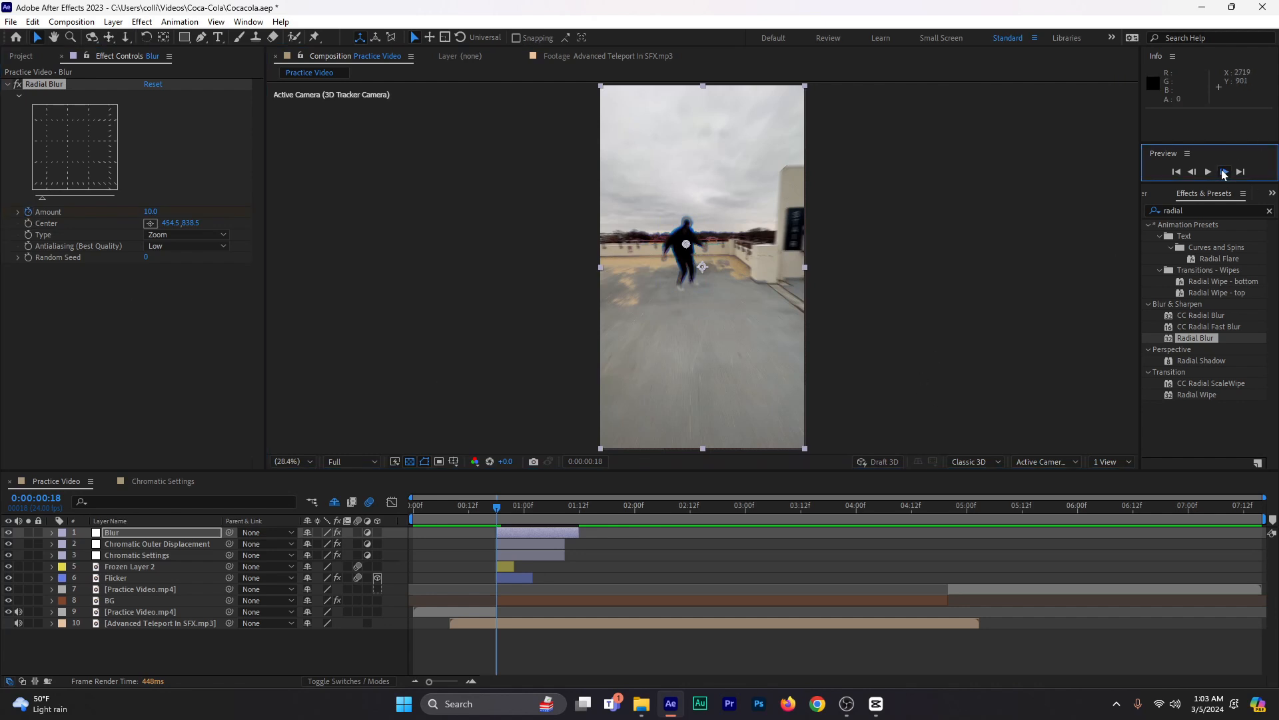
pyautogui.click(1224, 172)
pyautogui.click(1224, 172)
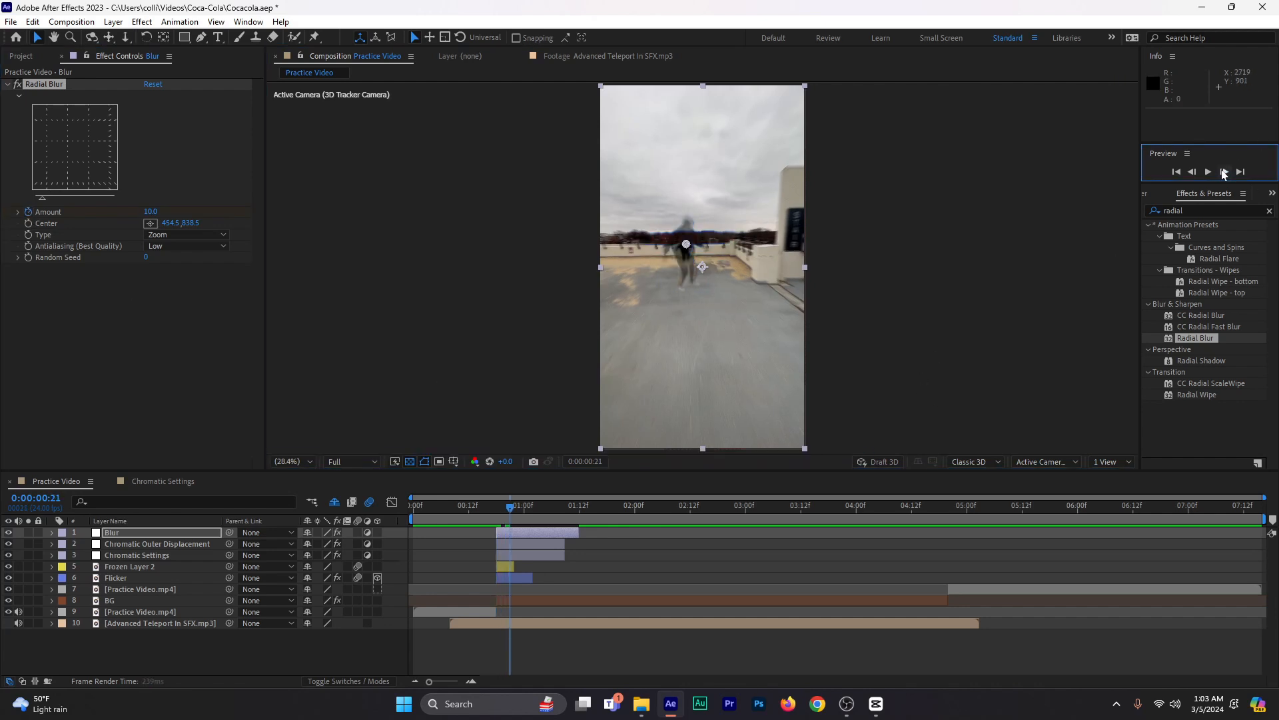
pyautogui.click(151, 212)
pyautogui.write('30')
pyautogui.press('Return')
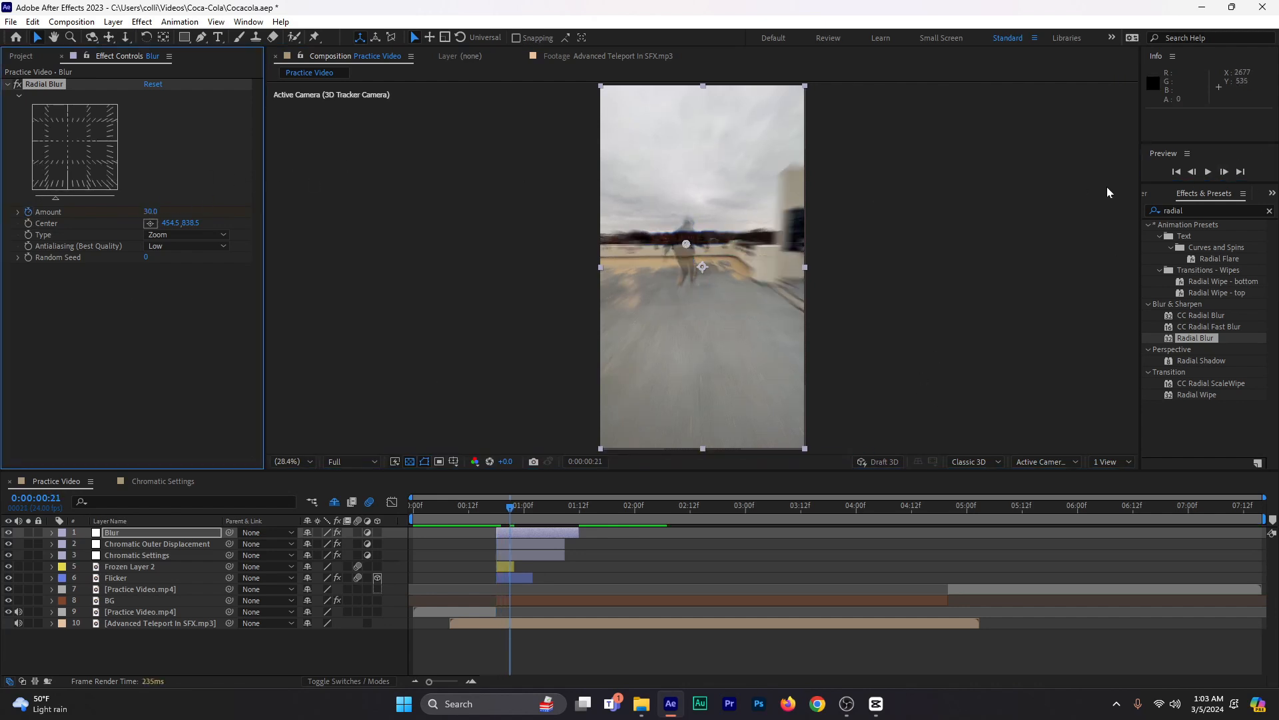
# - Keyframe the Radial Blur Amount at 0 on 0:00:01:03
pyautogui.click(1224, 172)
pyautogui.click(1224, 172)
pyautogui.click(1224, 172)
pyautogui.click(1224, 172)
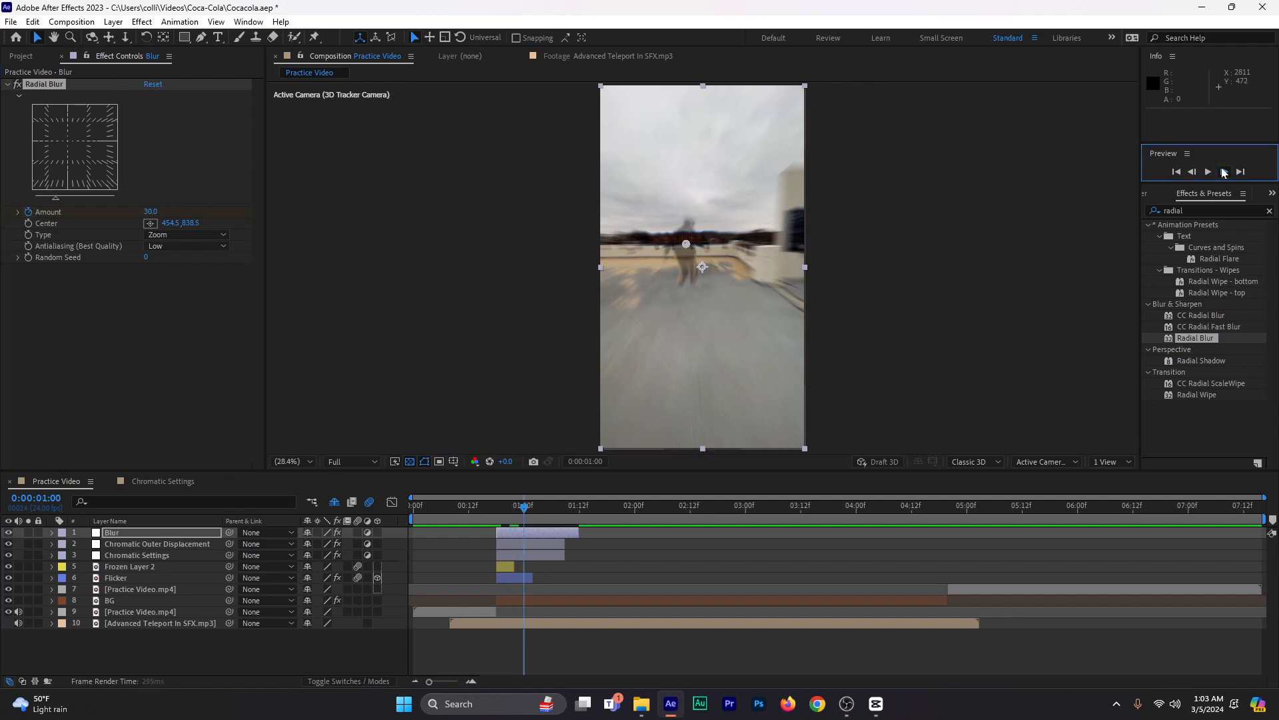
pyautogui.click(1224, 172)
pyautogui.click(1224, 172)
pyautogui.click(1224, 172)
pyautogui.click(156, 219)
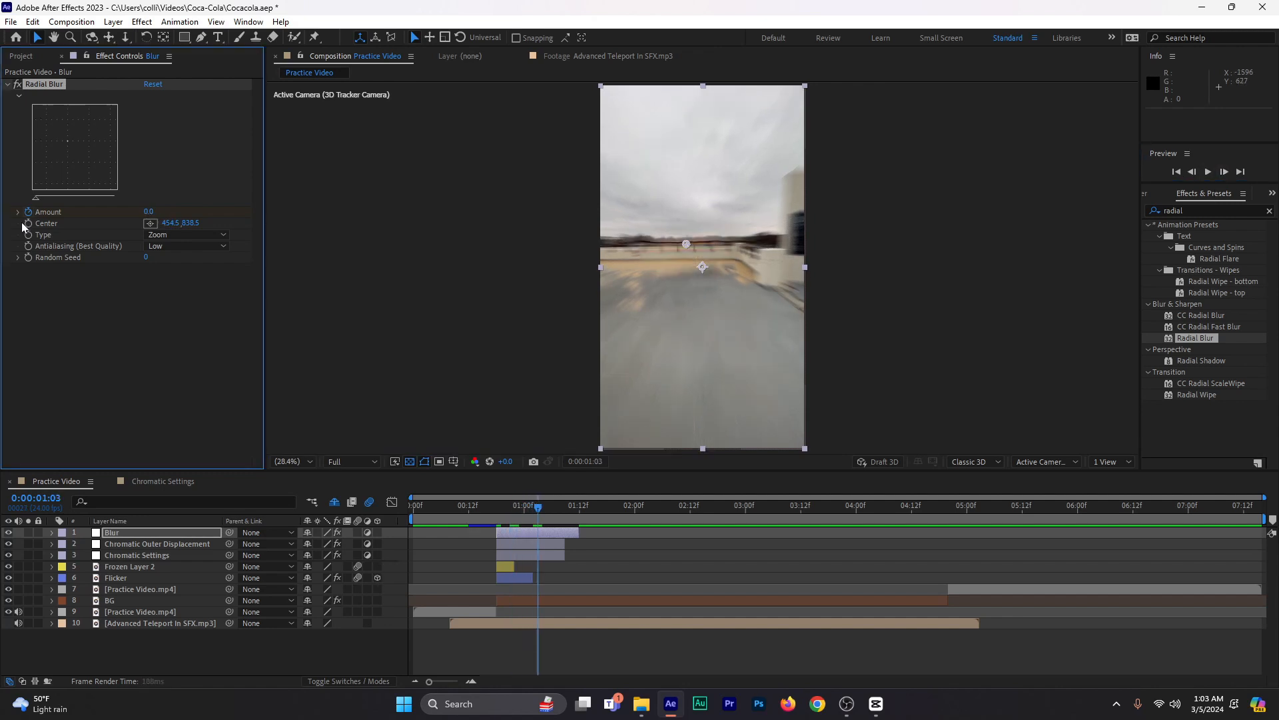
# - Play back the radial blur animation starting from 0:00:00:15
pyautogui.click(483, 506)
pyautogui.press('space')
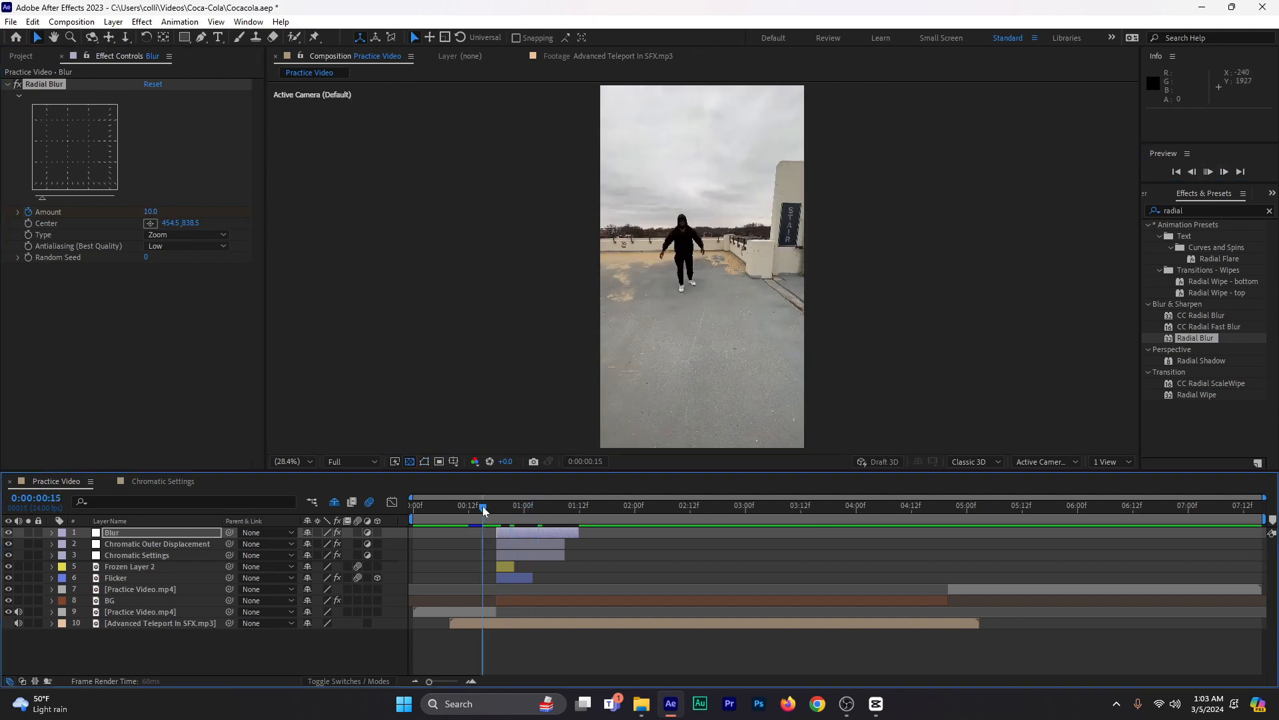
pyautogui.press('space')
pyautogui.press('space')
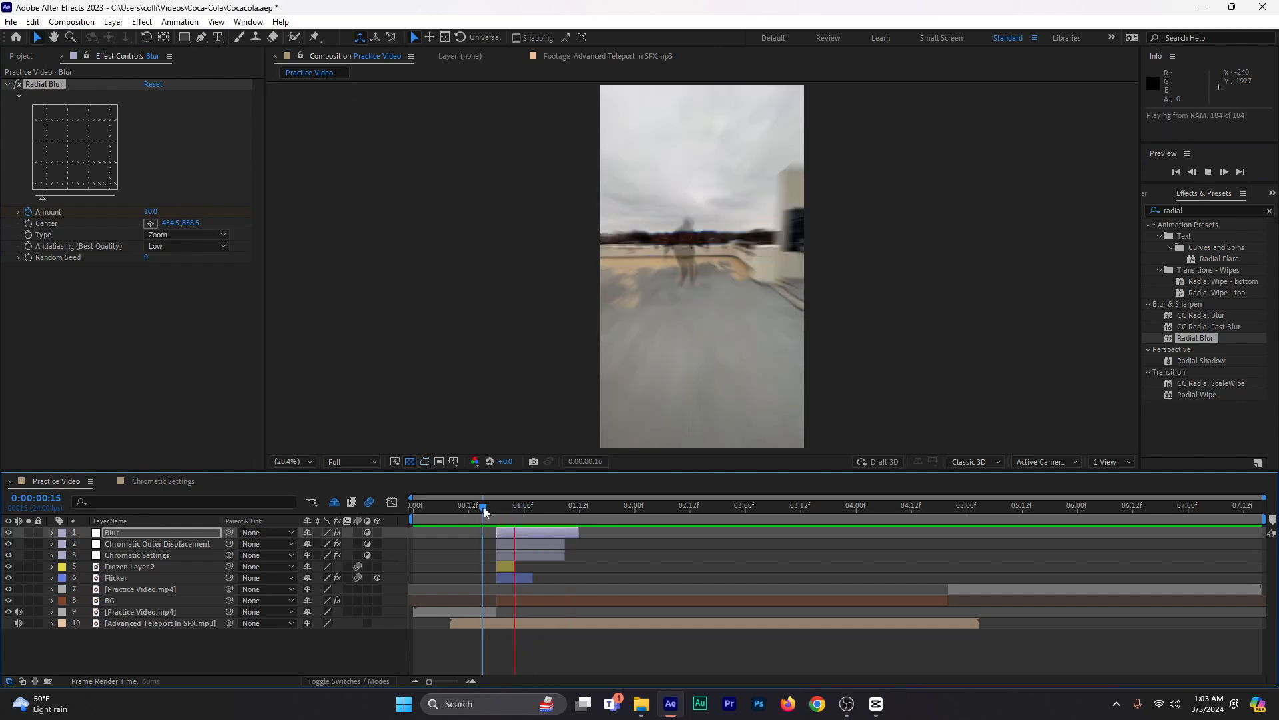
pyautogui.press('space')
# - At 0:00:00:18, move the Radial Blur center above the man's head to about 433.3, 616.5
pyautogui.click(497, 510)
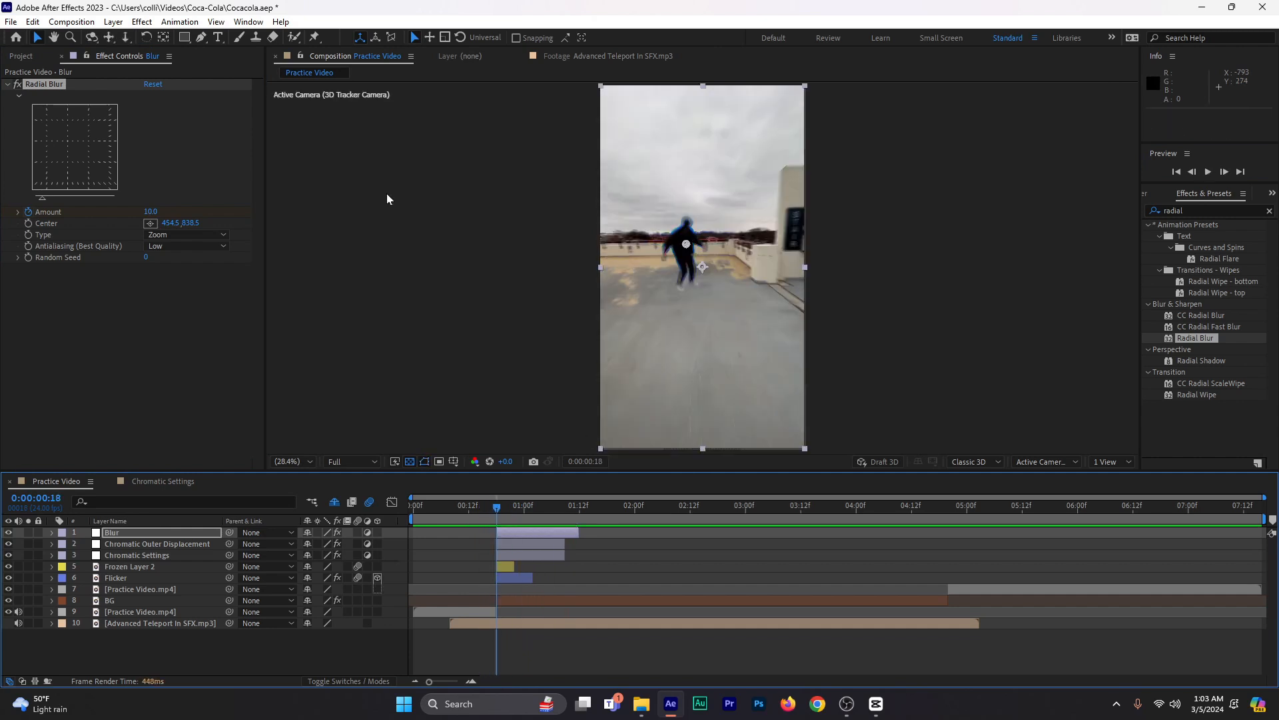
pyautogui.moveTo(685, 244); pyautogui.dragTo(683, 220)
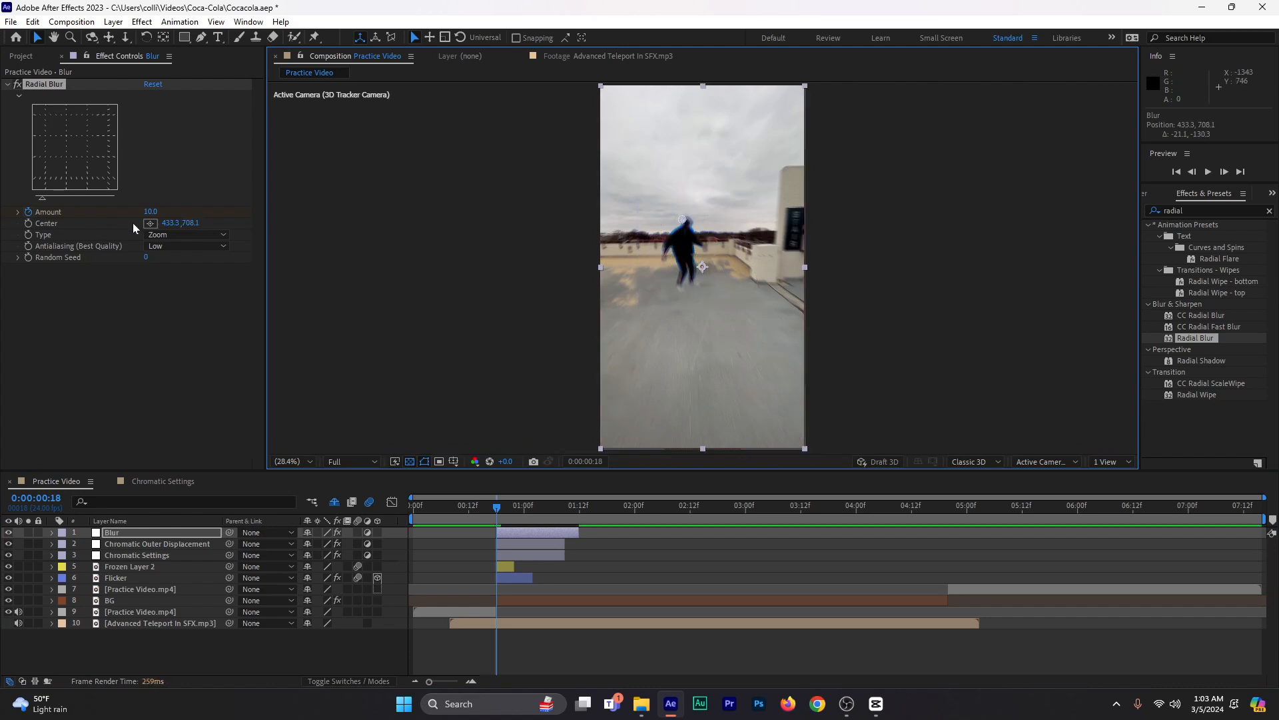
pyautogui.click(150, 223)
pyautogui.click(684, 208)
pyautogui.moveTo(681, 202); pyautogui.dragTo(681, 199)
# - Draw an elliptical mask around the man on the Blur layer with the Ellipse tool
pyautogui.click(183, 37)
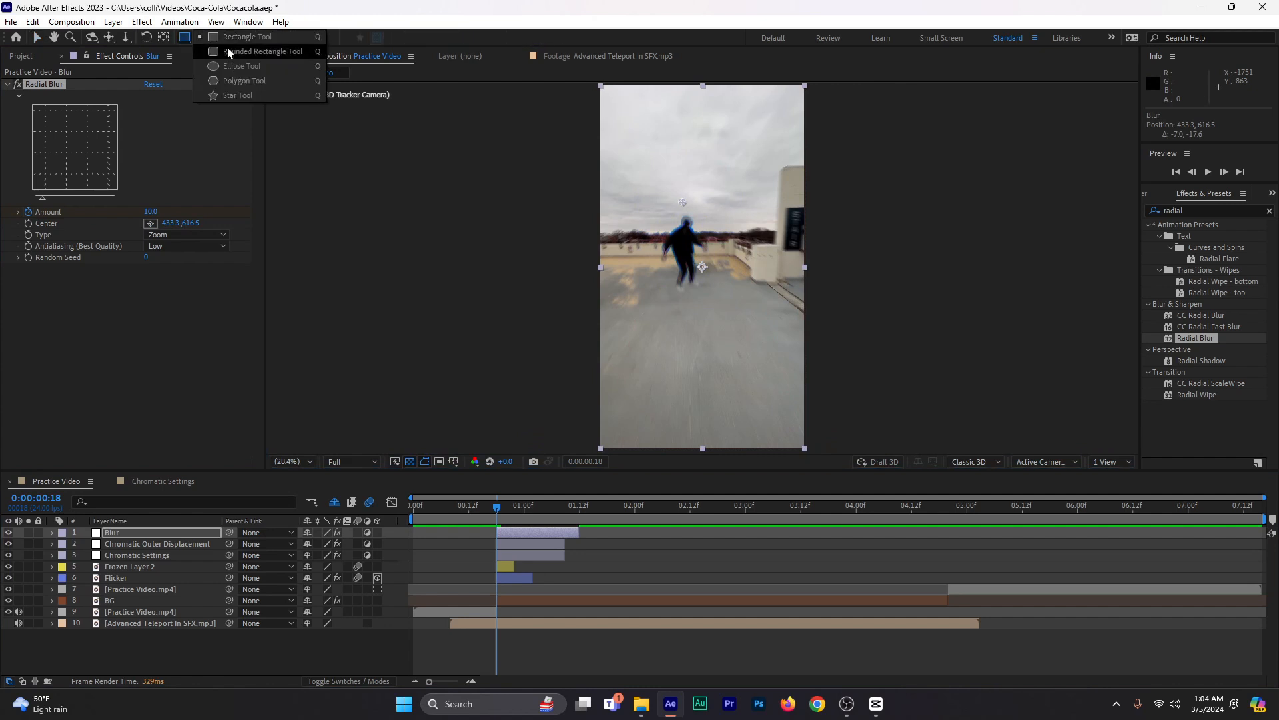
pyautogui.click(241, 66)
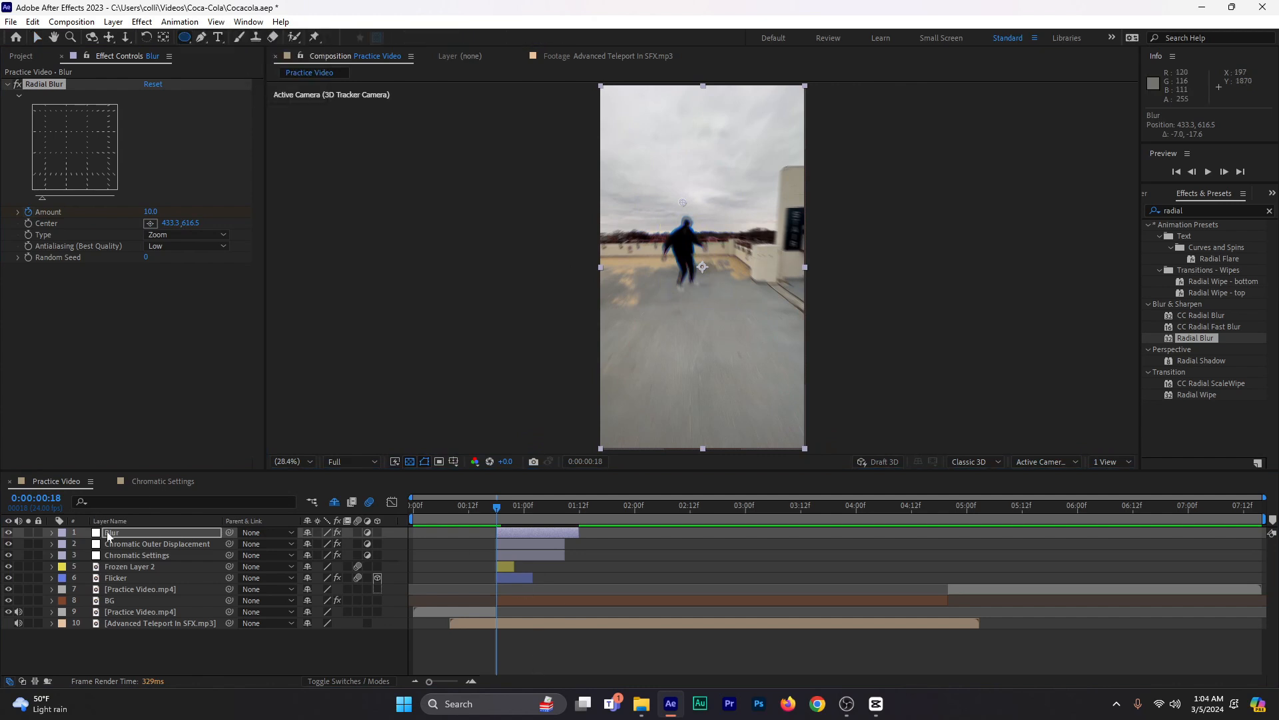
pyautogui.click(109, 535)
pyautogui.moveTo(636, 186)
pyautogui.mouseDown()
pyautogui.moveTo(694, 285)
pyautogui.moveTo(731, 319)
pyautogui.mouseUp()
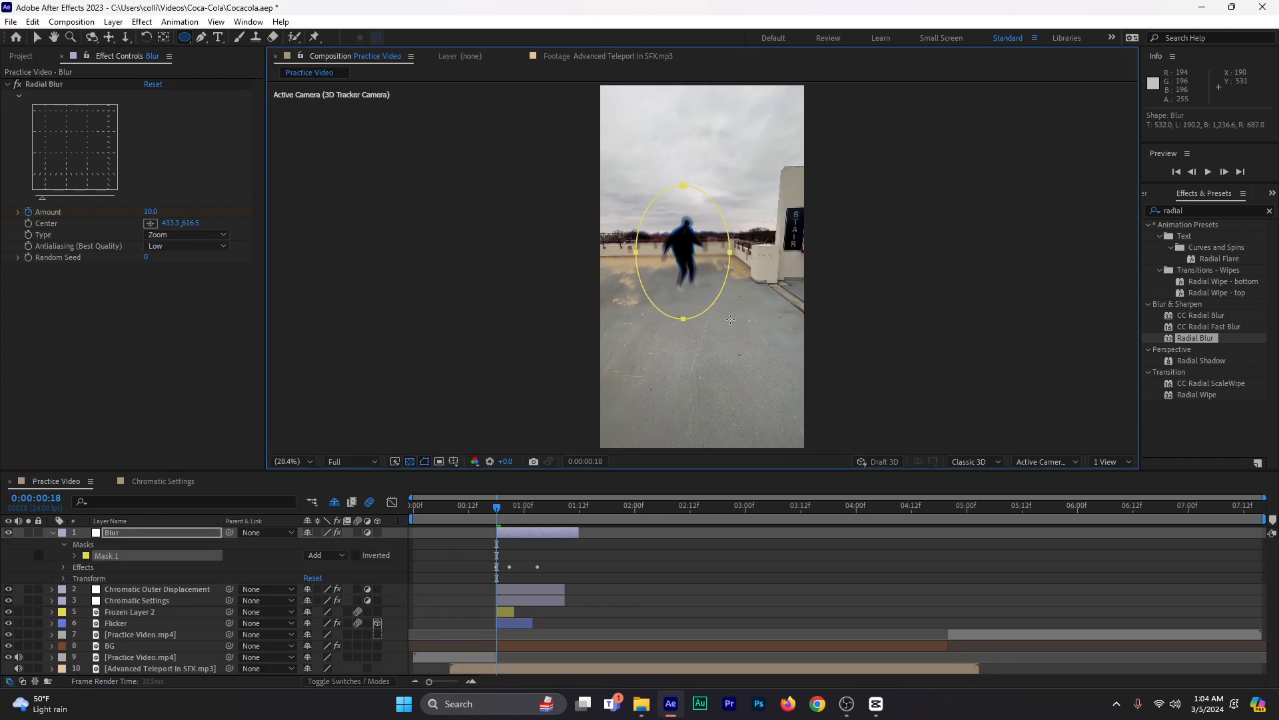
# - Set the Blur layer's mask feather to 250 pixels and its mask expansion to 88 pixels
pyautogui.press('f')
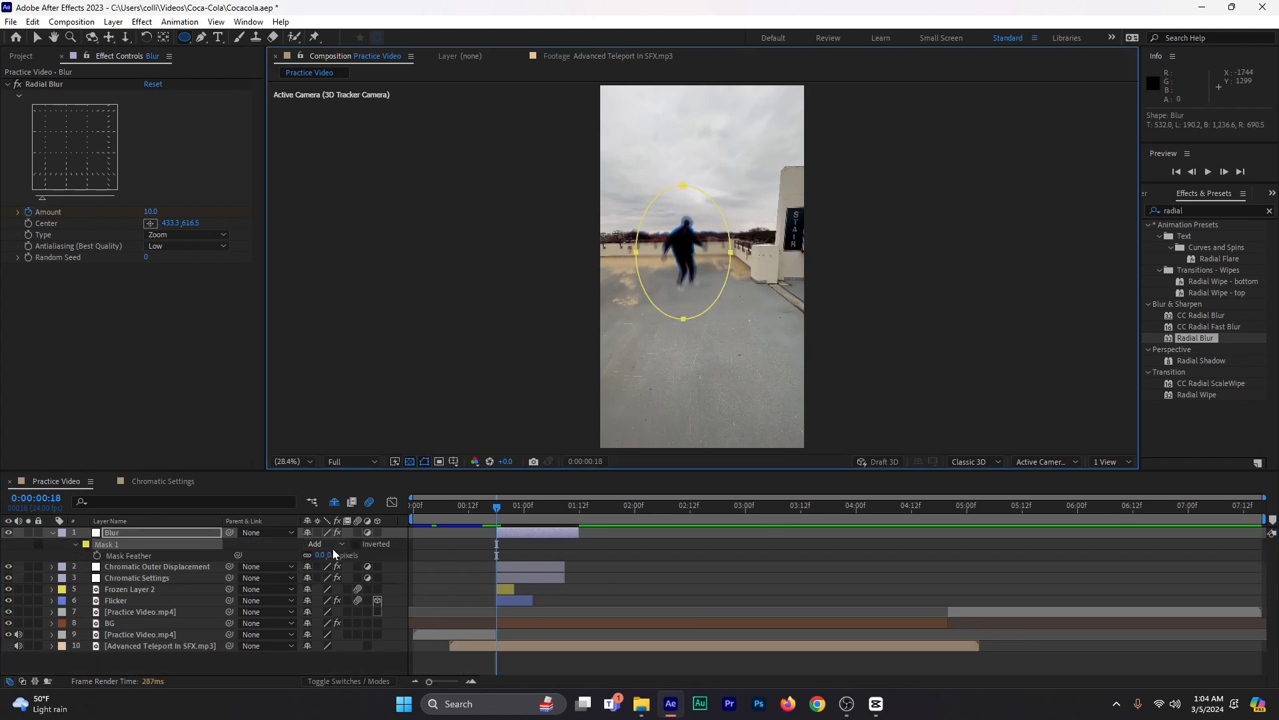
pyautogui.moveTo(334, 555); pyautogui.dragTo(497, 557)
pyautogui.press('n')
pyautogui.press('m')
pyautogui.press('m')
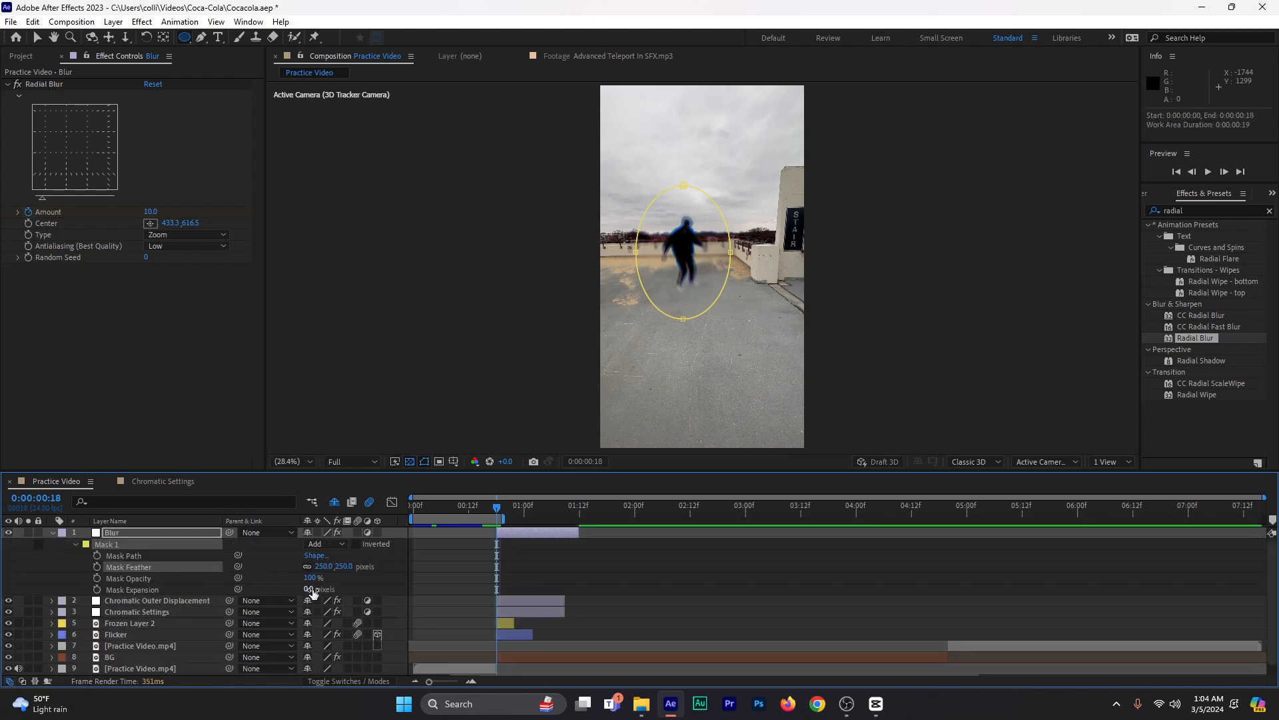
pyautogui.moveTo(310, 591); pyautogui.dragTo(370, 591)
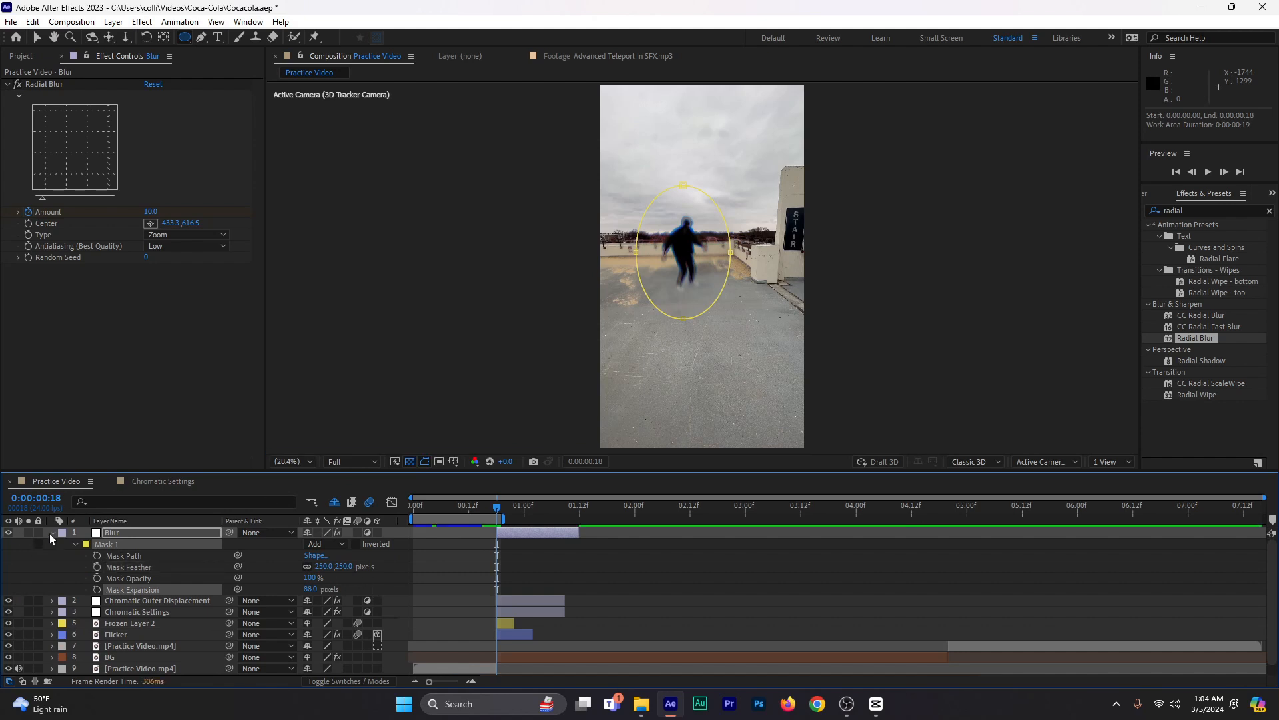
pyautogui.click(51, 533)
# - Extend the work area's end to 0:00:01:22 and lower the preview resolution to Quarter
pyautogui.click(37, 38)
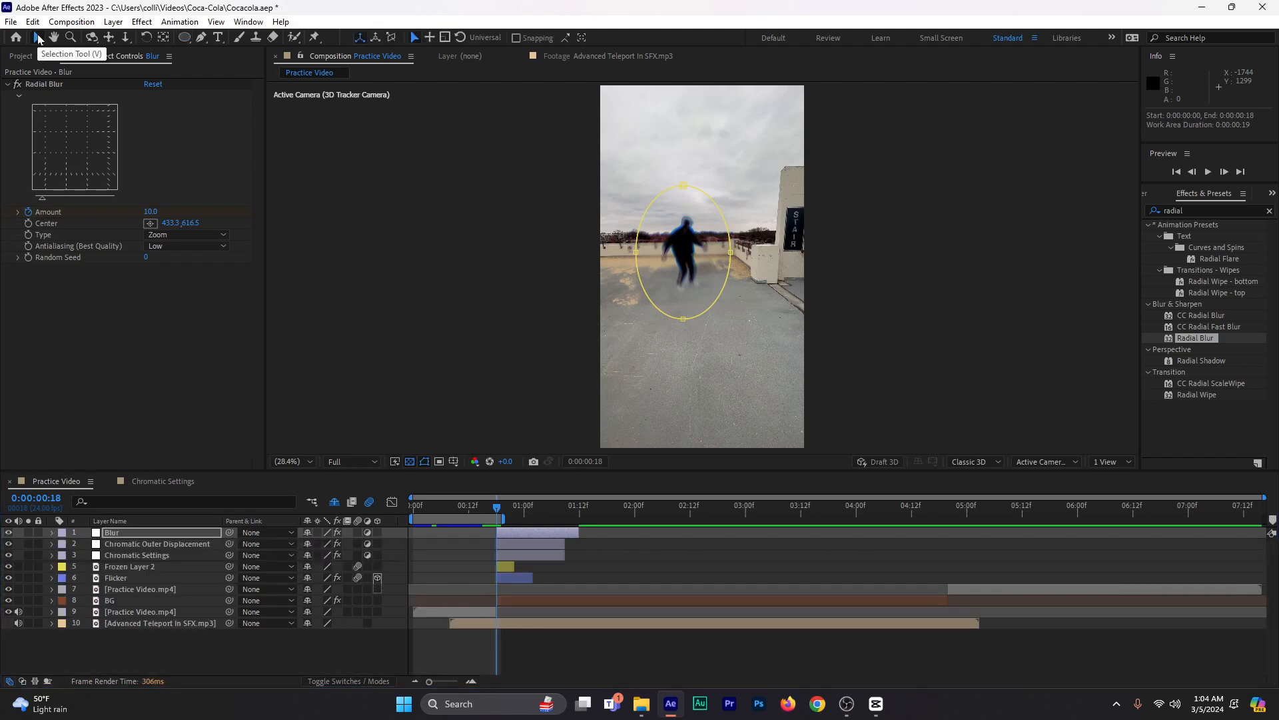
pyautogui.moveTo(502, 519); pyautogui.dragTo(630, 518)
pyautogui.click(342, 461)
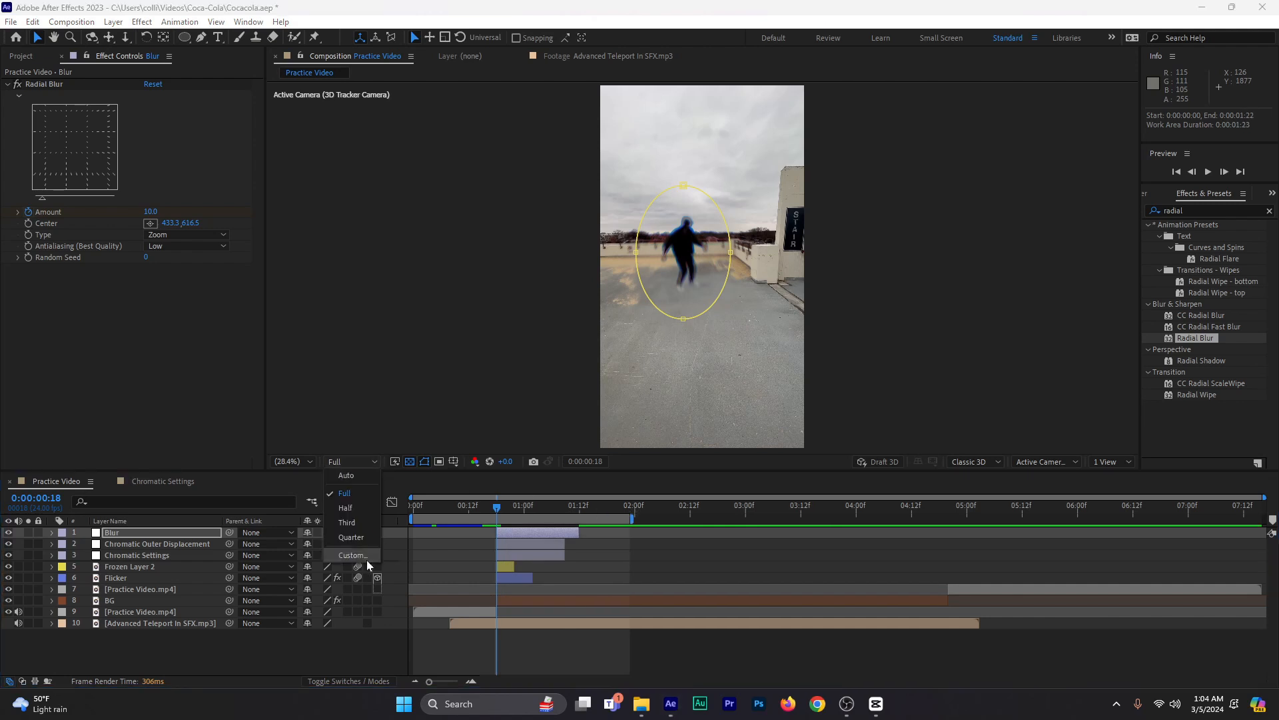
pyautogui.click(364, 541)
pyautogui.scroll(2, 793, 199)
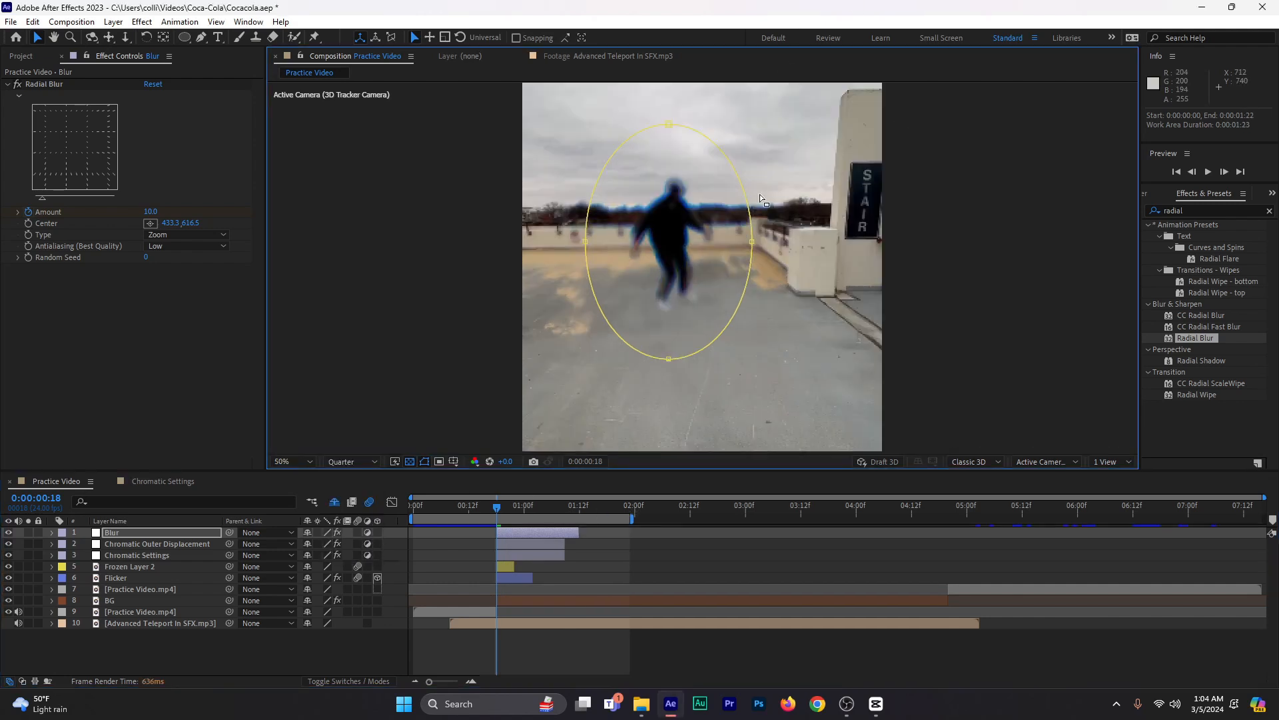
# - Preview the masked blur from just before the teleport, starting at 0:00:00:11 and again at 0:00:00:14
pyautogui.click(465, 509)
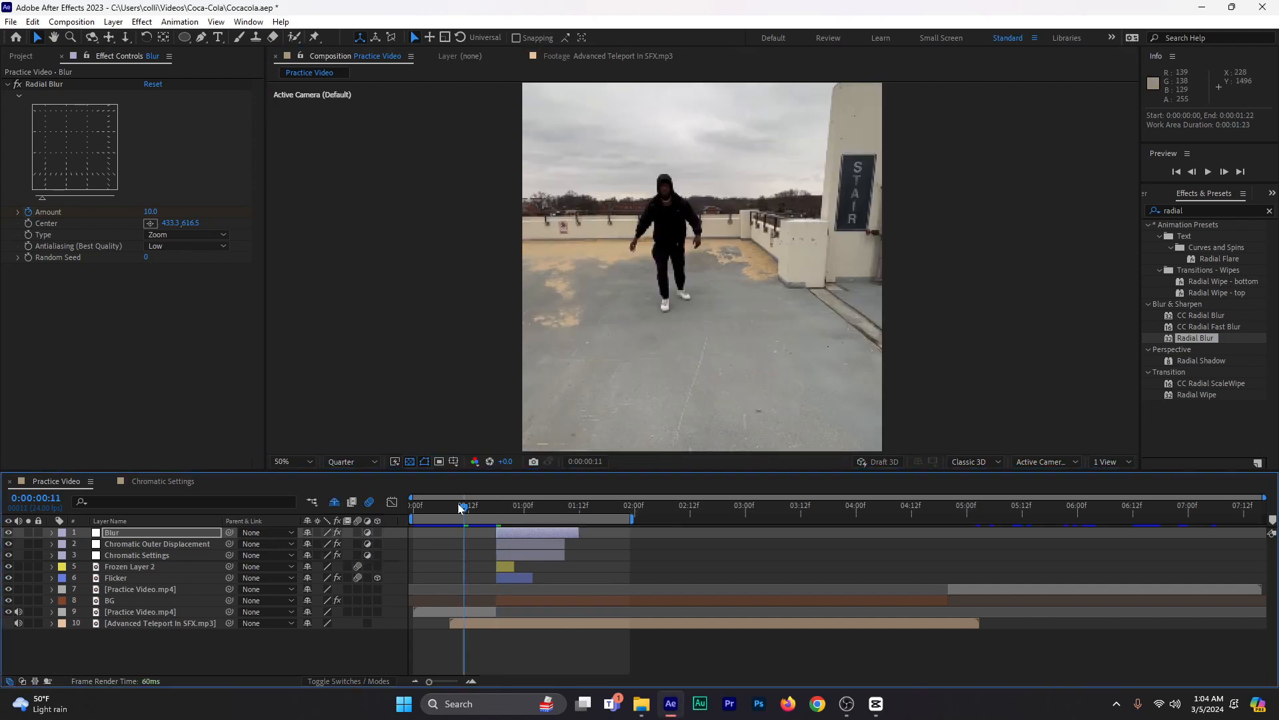
pyautogui.press('space')
pyautogui.click(478, 508)
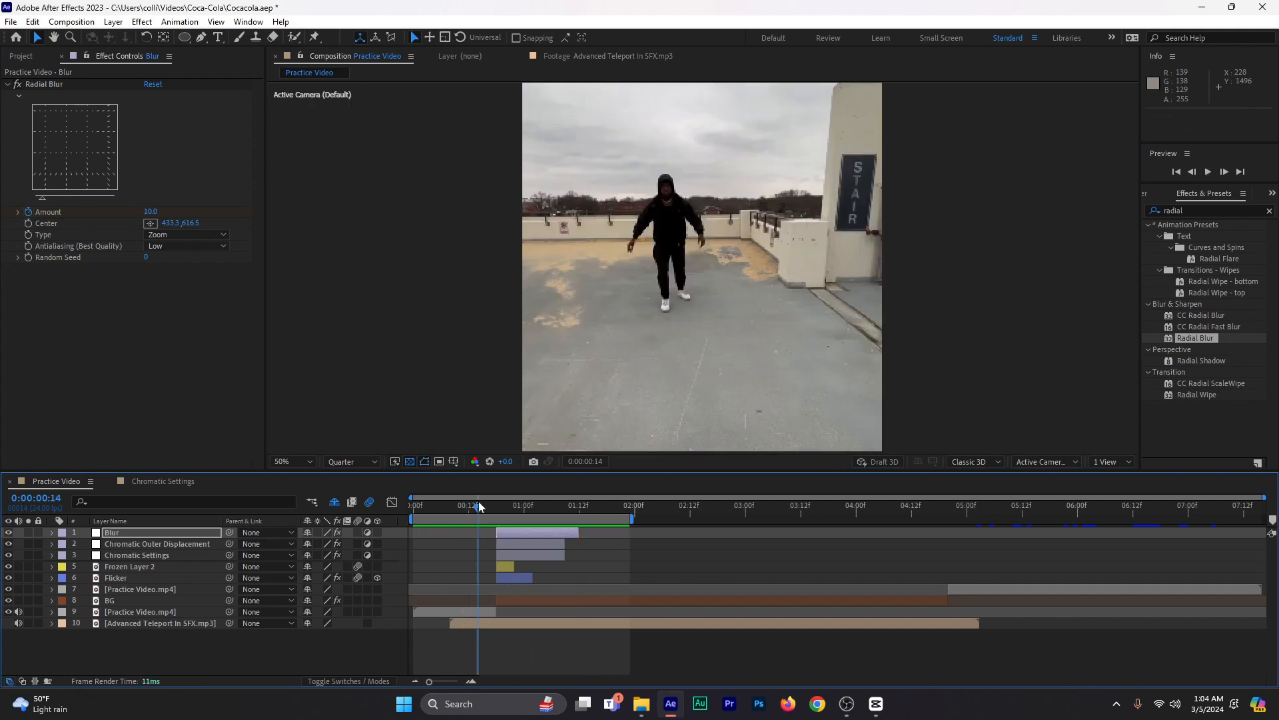
pyautogui.press('space')
pyautogui.click(493, 509)
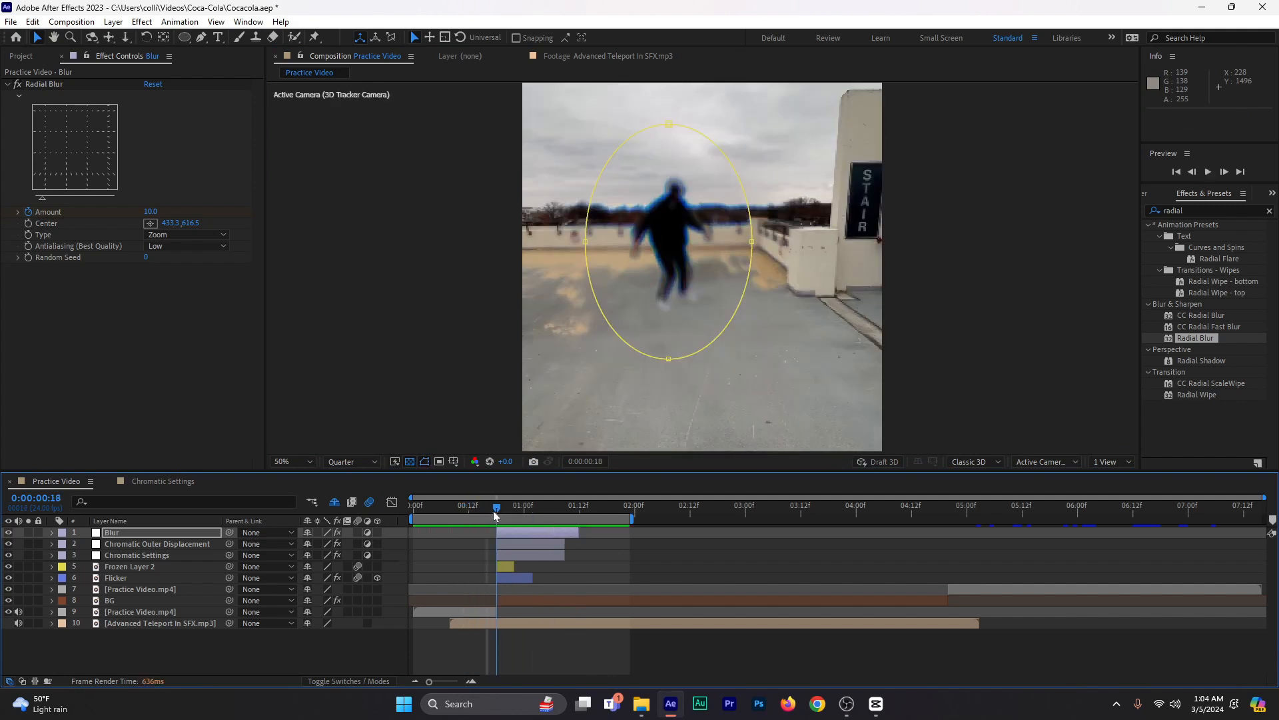
# - Restore the preview resolution to Full and start the work area at 0:00:00:18 for playback
pyautogui.click(367, 464)
pyautogui.click(344, 493)
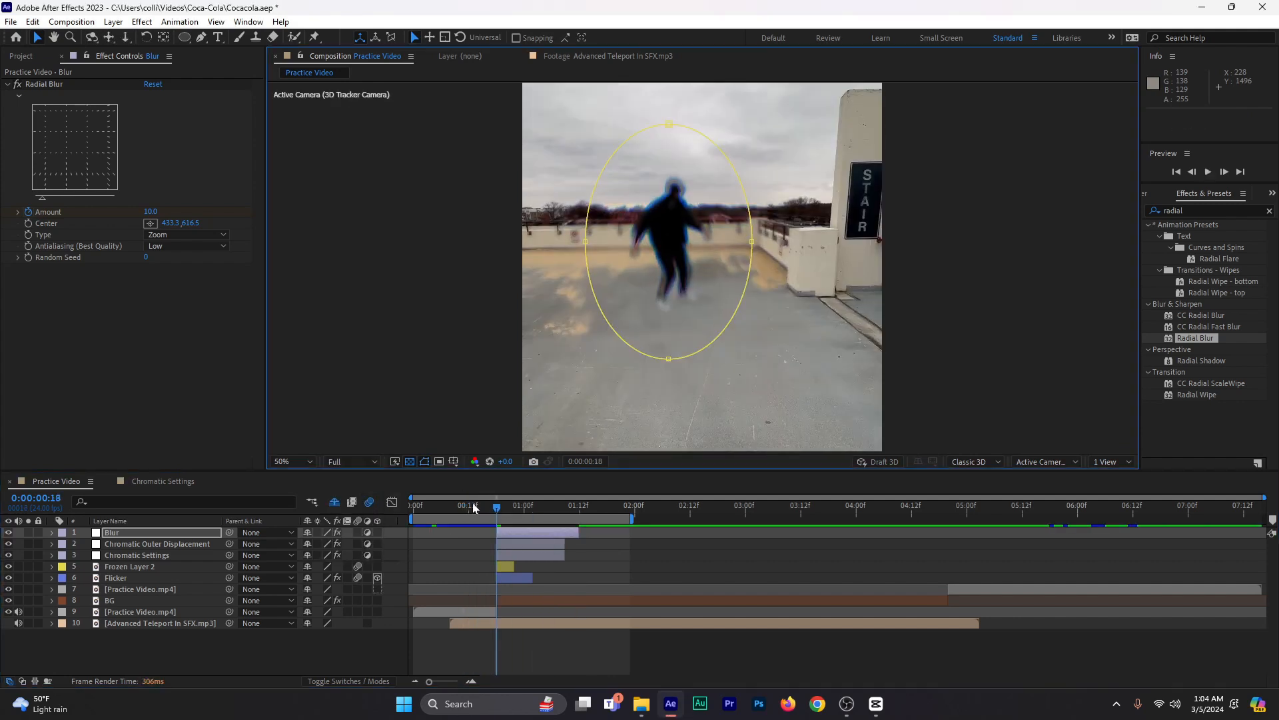
pyautogui.press('b')
pyautogui.press('space')
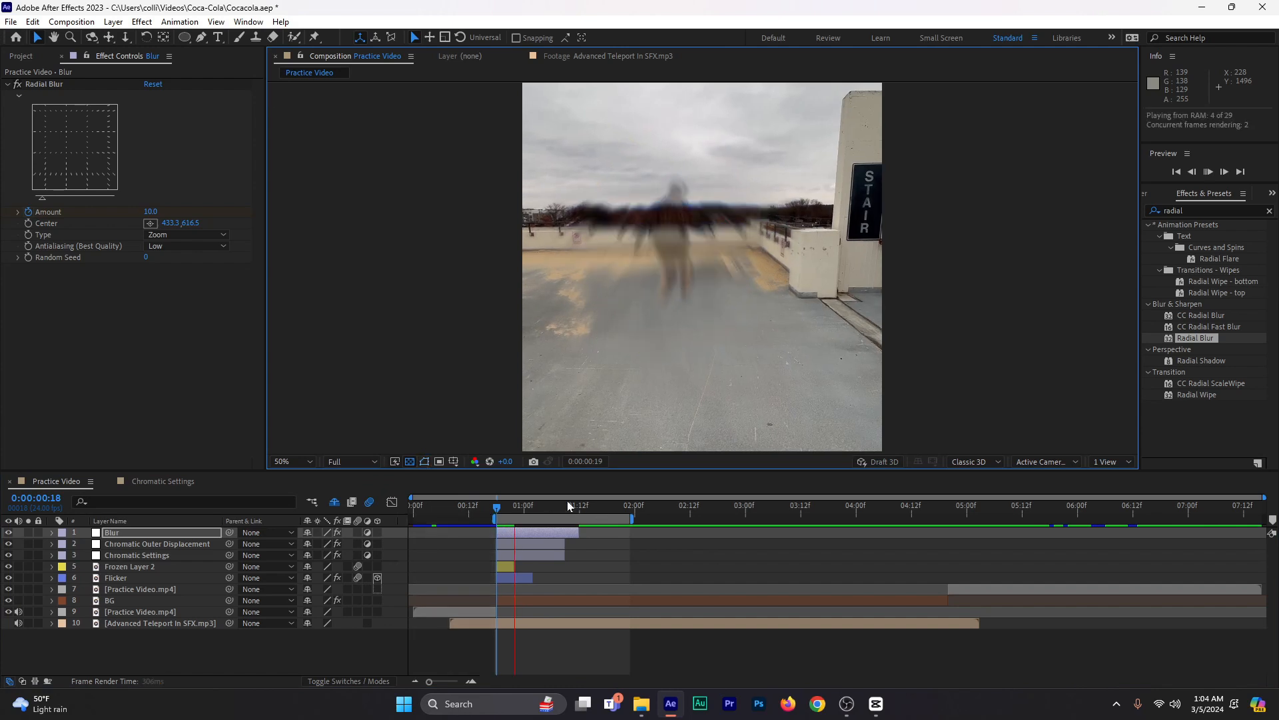
pyautogui.click(537, 510)
pyautogui.press('space')
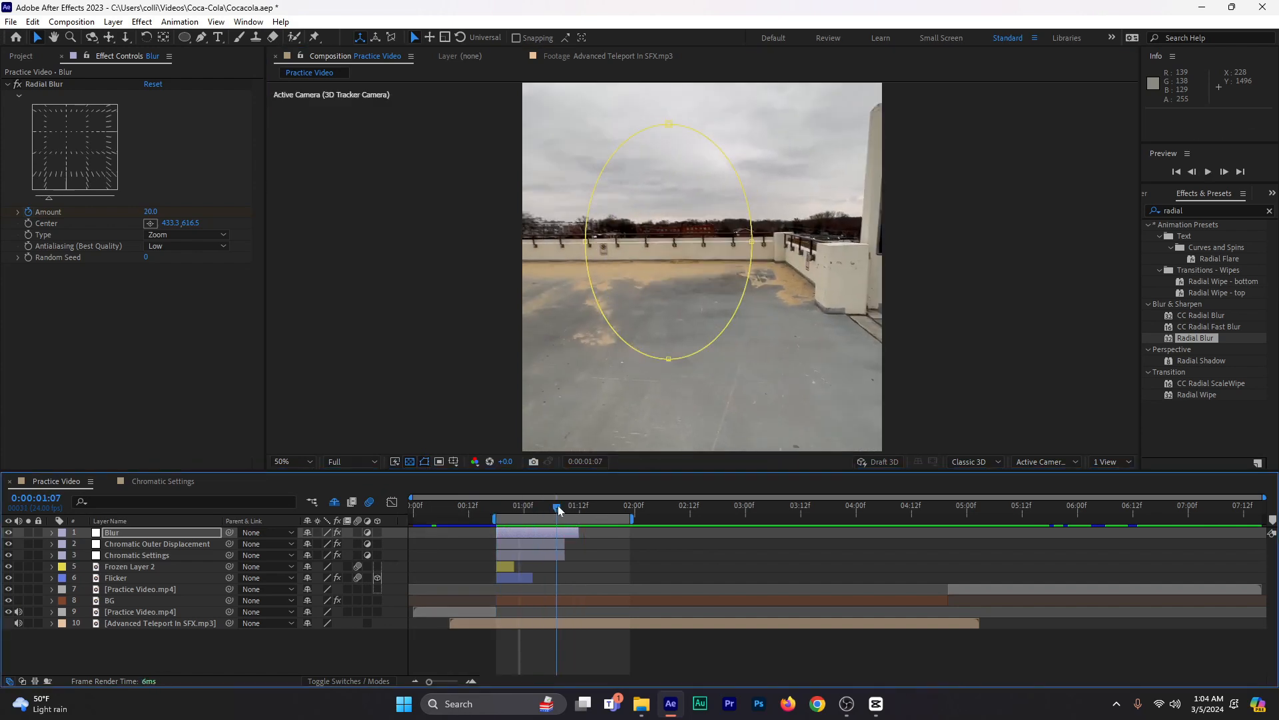
# - Turn off the visibility of the Chromatic Outer Displacement layer and play the work area without it
pyautogui.click(526, 530)
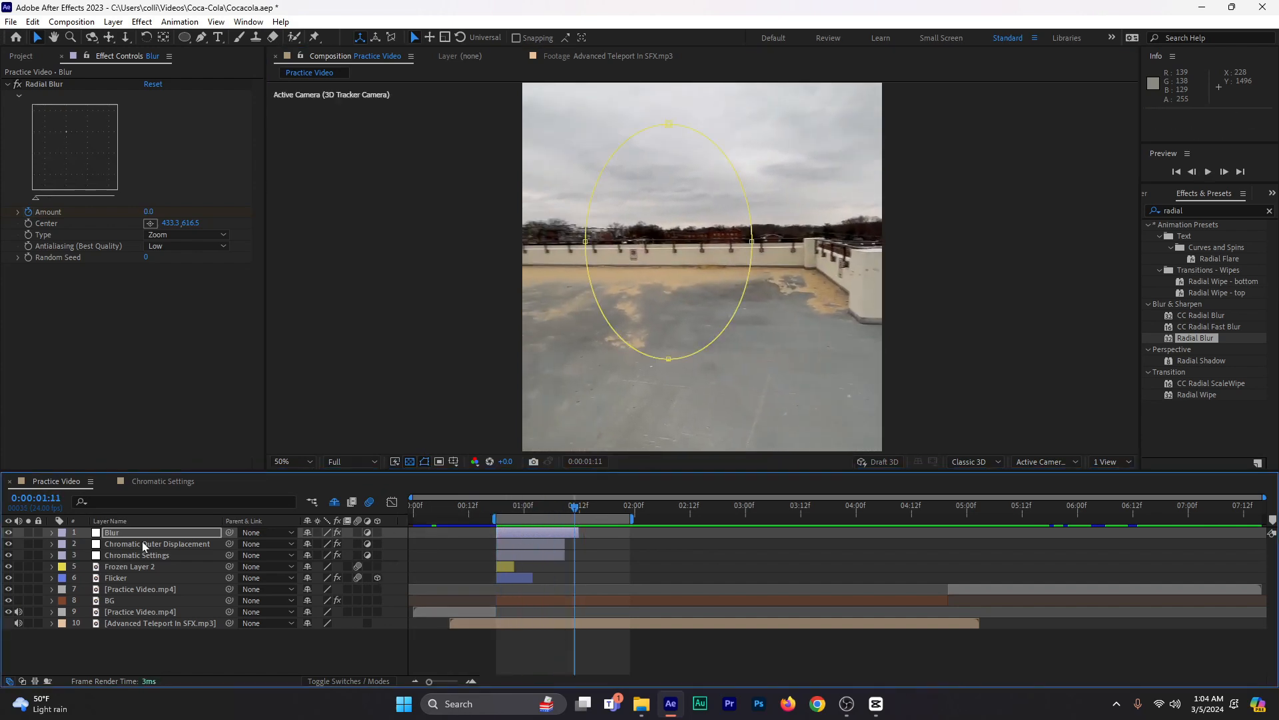
pyautogui.click(526, 543)
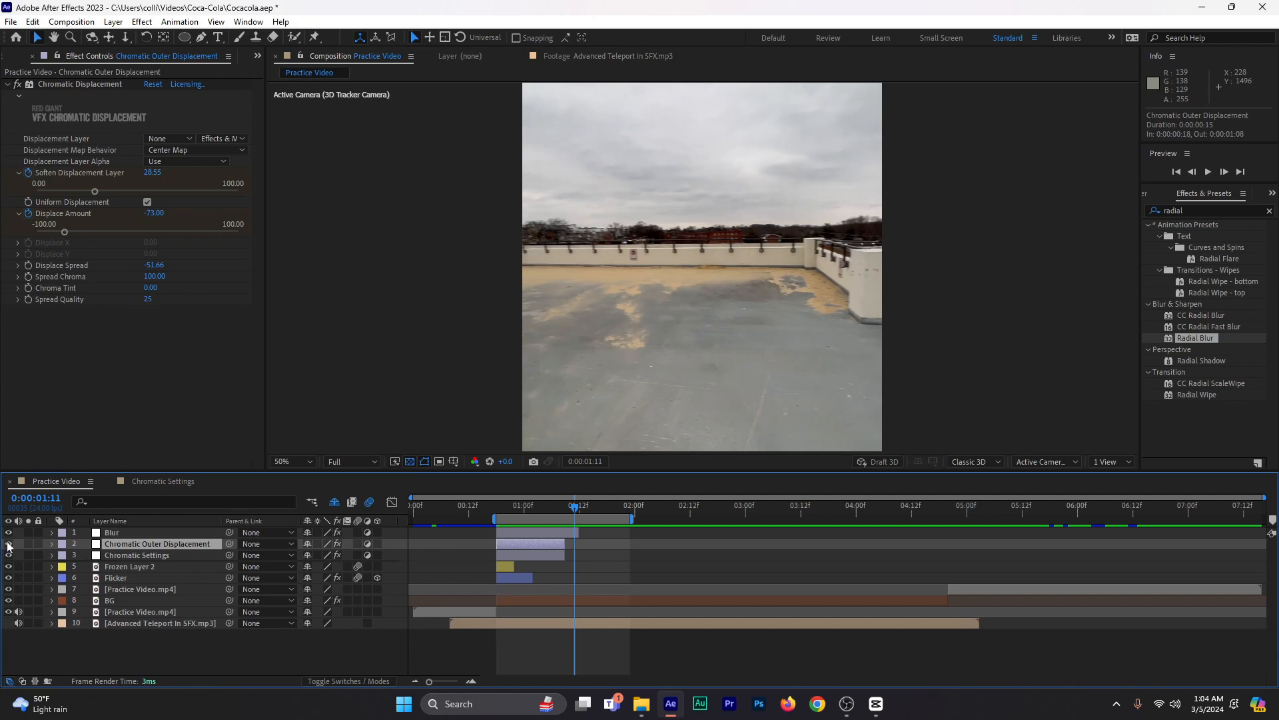
pyautogui.click(497, 505)
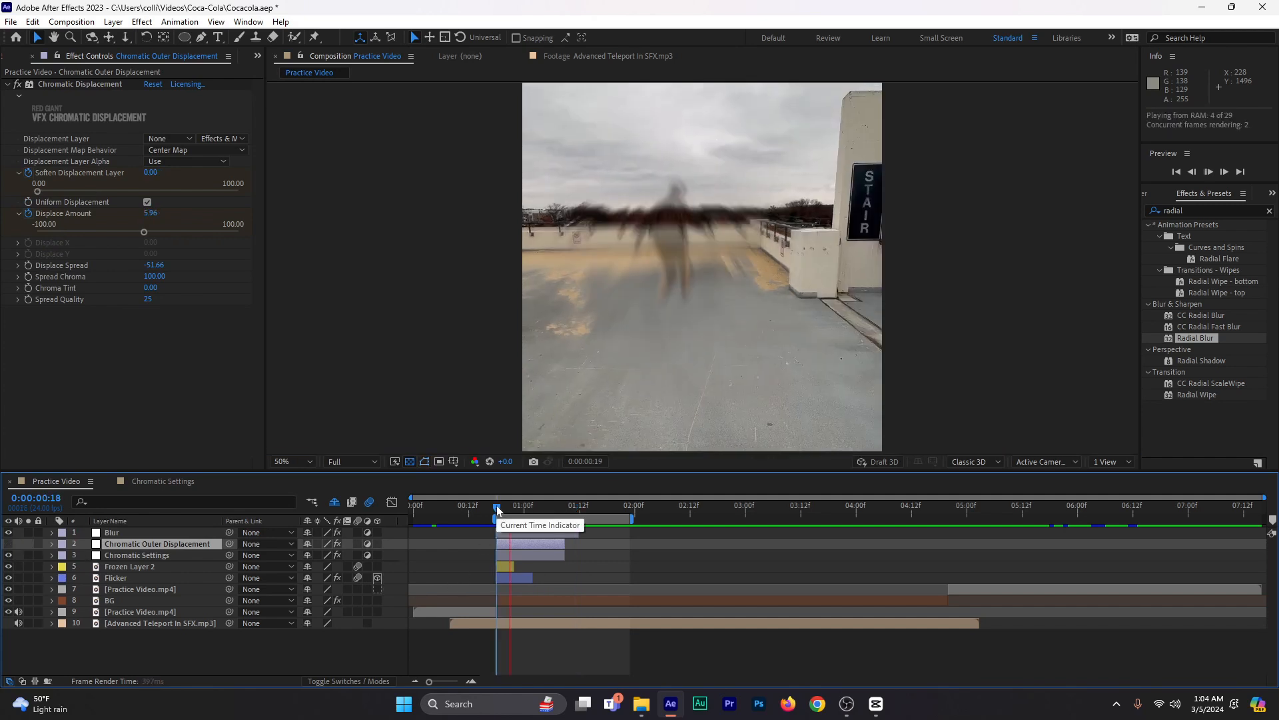
pyautogui.press('space')
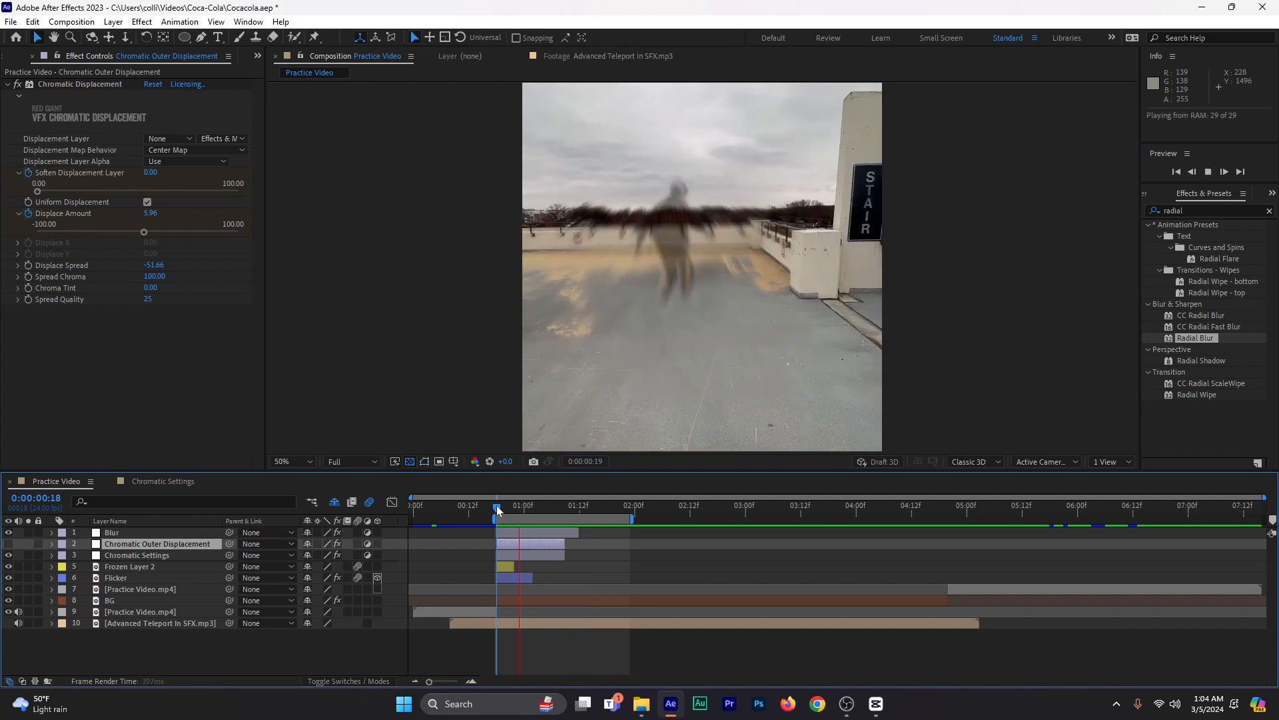
# - Check the frames up to the end of the chromatic layers and mark the Chromatic Outer Displacement layer as shy
pyautogui.moveTo(497, 505); pyautogui.dragTo(571, 508)
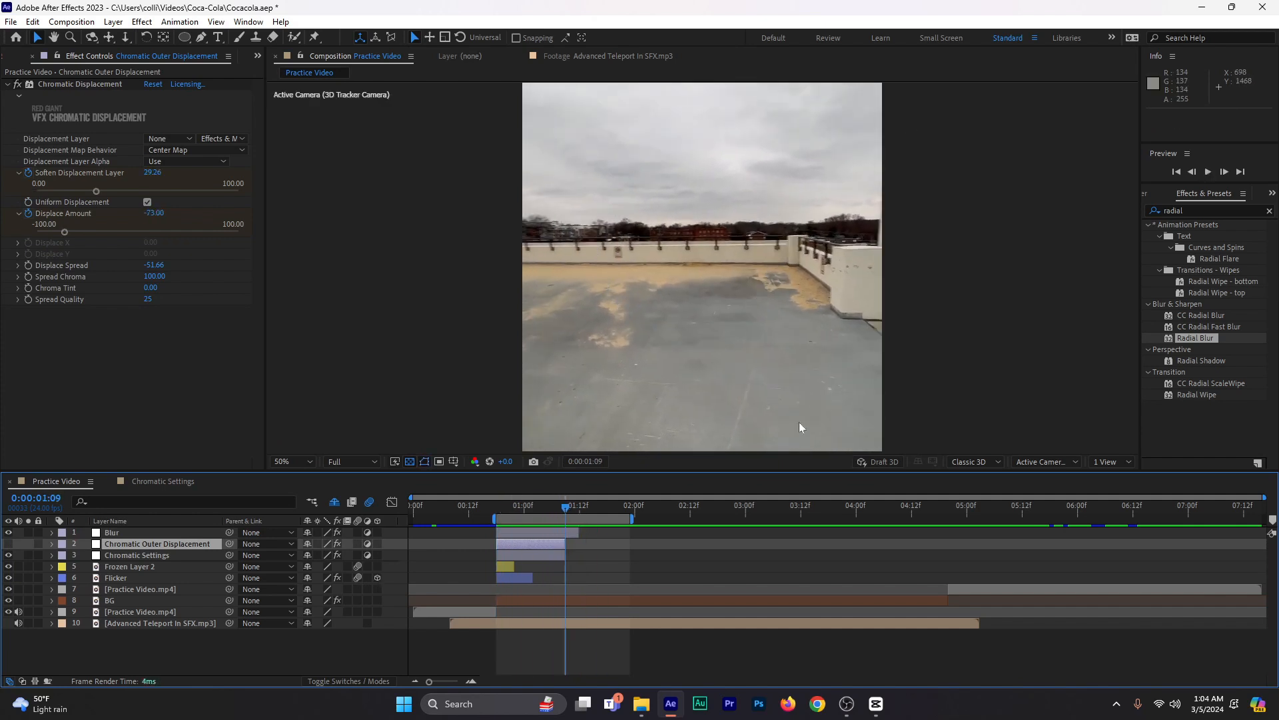
pyautogui.click(515, 506)
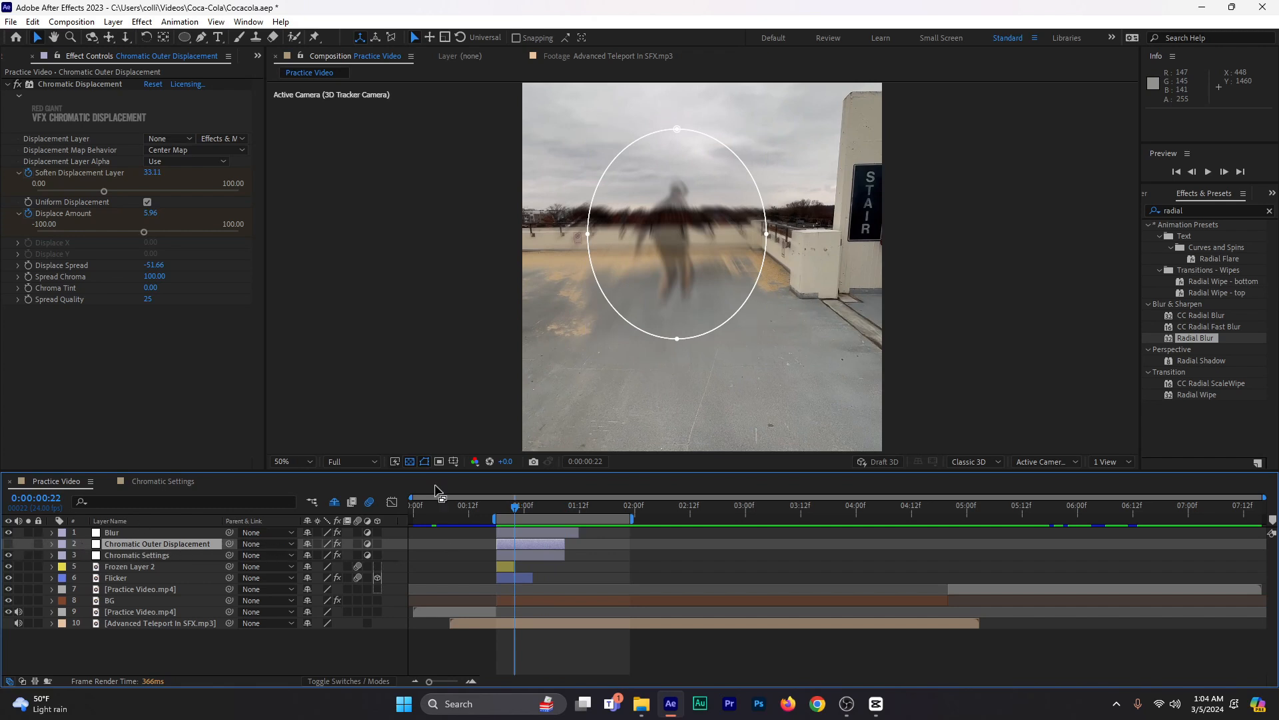
pyautogui.click(308, 544)
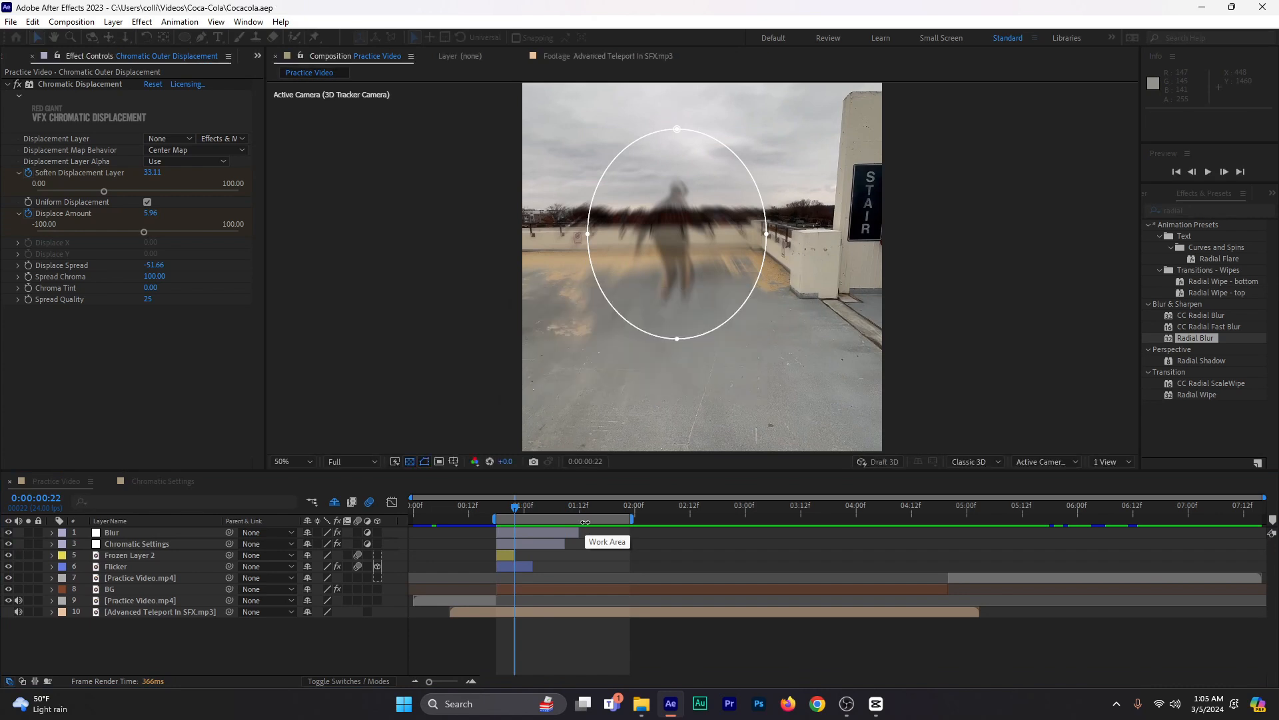
# - Extend the work area back to 0:00:00:00 and go to 0:00:00:18 in the Practice Video composition
pyautogui.moveTo(506, 515)
pyautogui.mouseDown()
pyautogui.moveTo(540, 517)
pyautogui.moveTo(497, 513)
pyautogui.mouseUp()
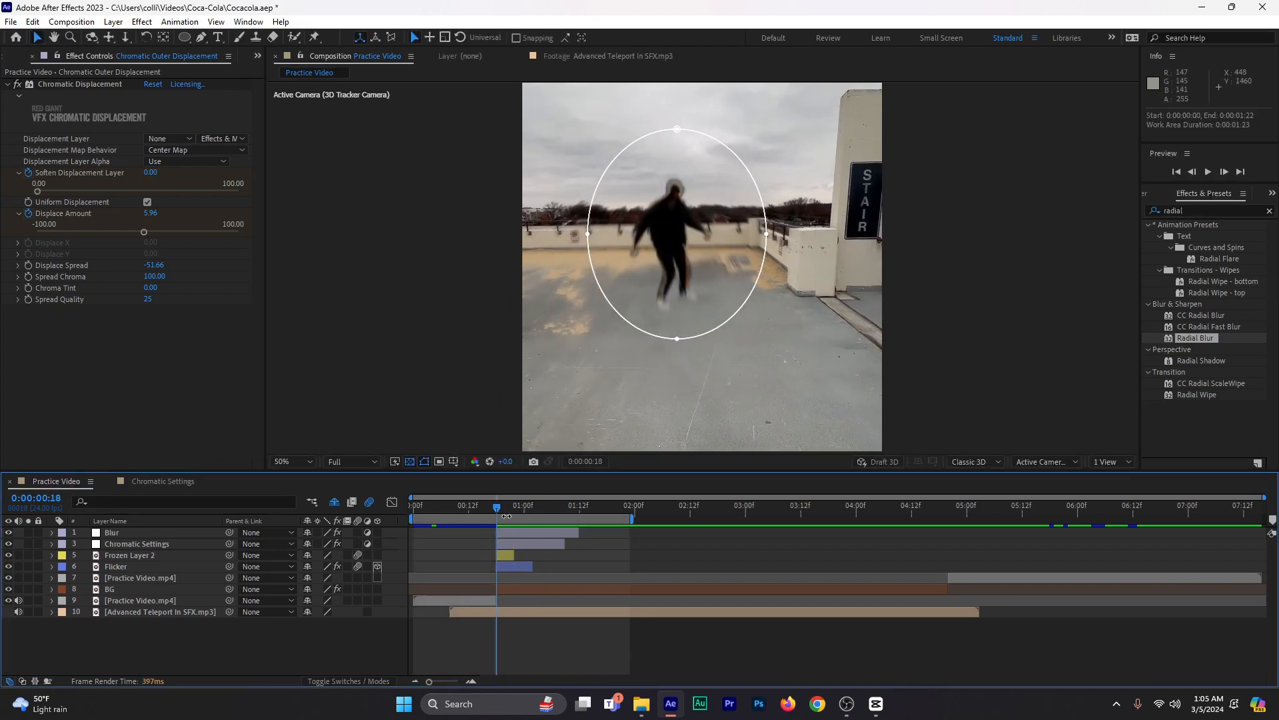
# - Browse the Dust 1 Pack folder for dust footage to import, leaving without importing anything
pyautogui.click(6, 62)
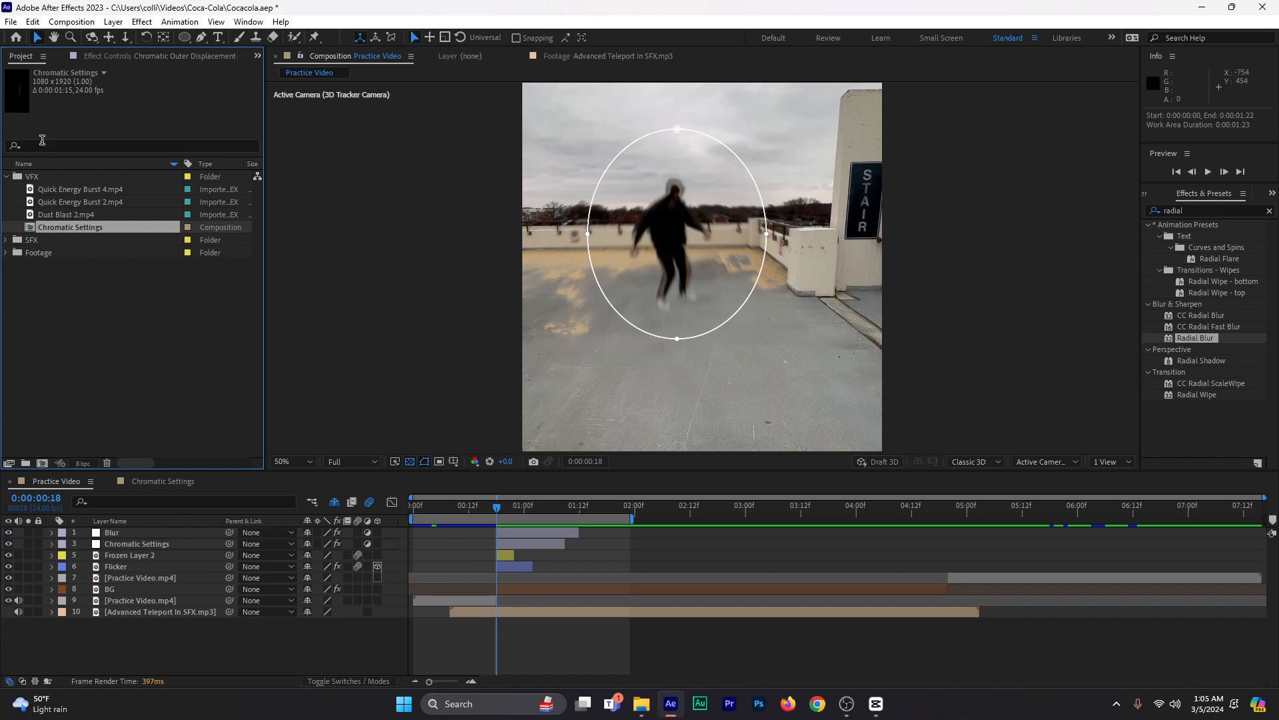
pyautogui.doubleClick(114, 298)
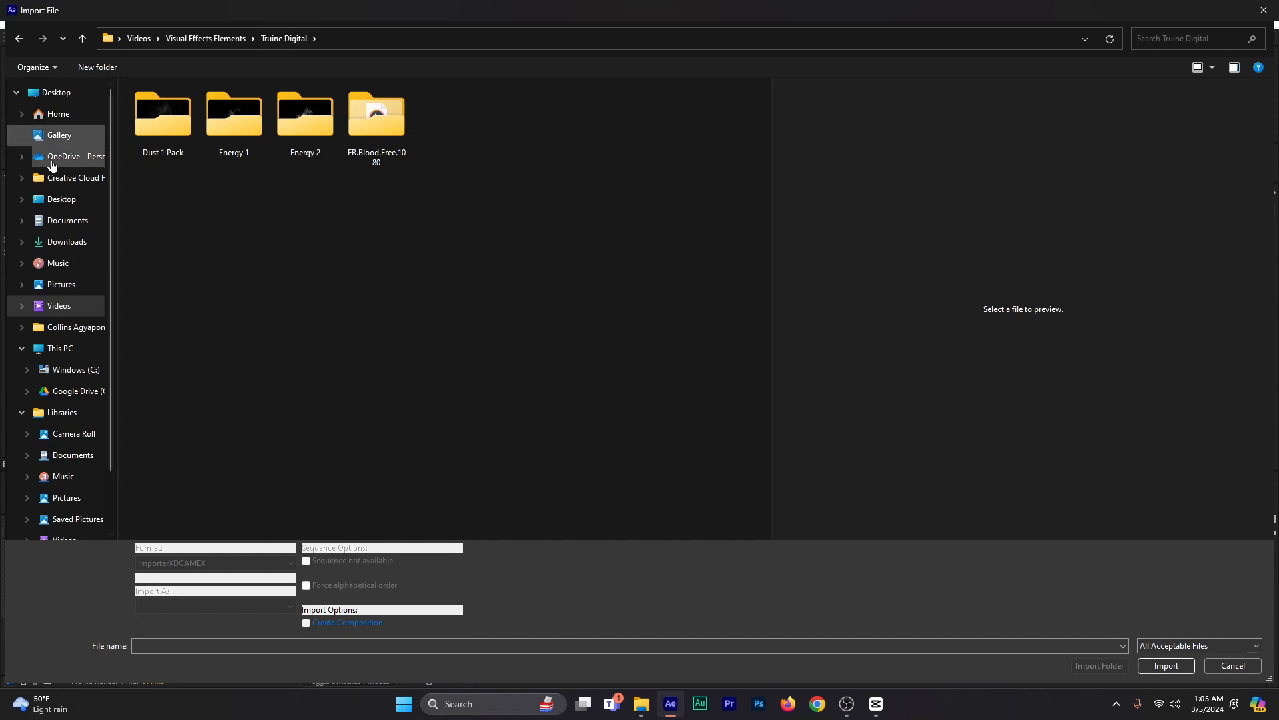
pyautogui.doubleClick(163, 118)
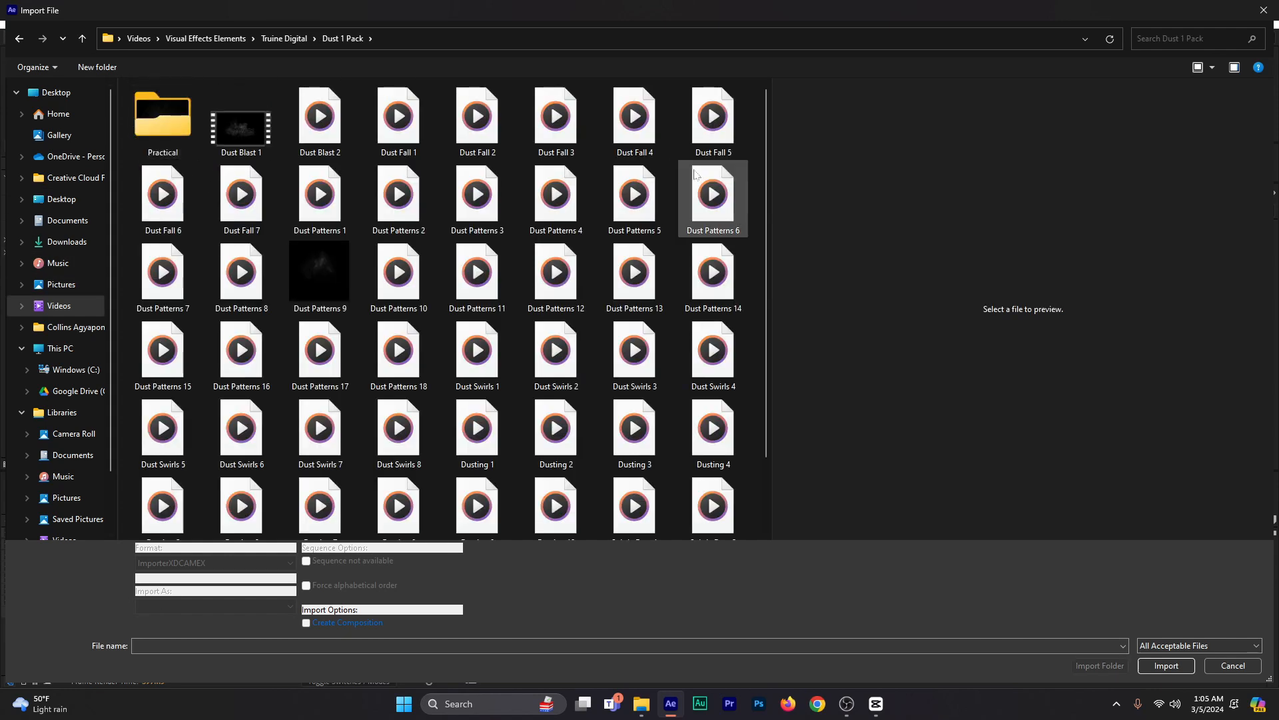
pyautogui.scroll(-1, 770, 186)
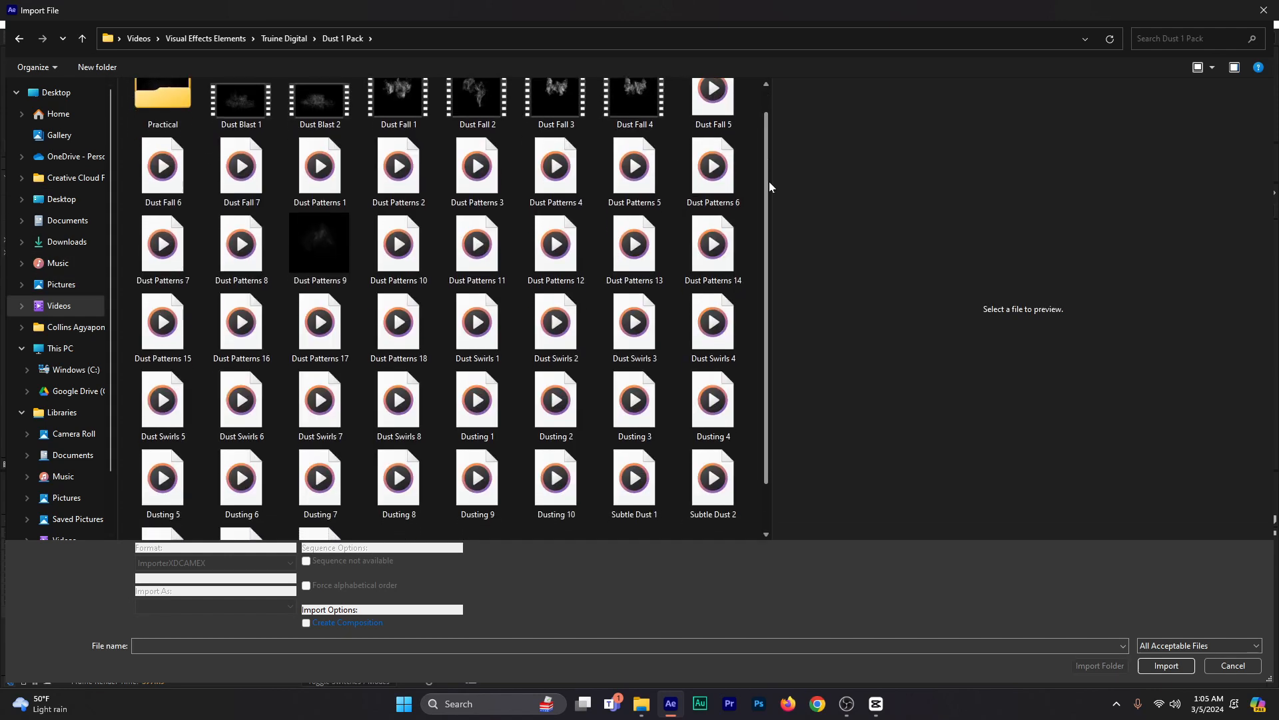
pyautogui.scroll(-1, 771, 187)
pyautogui.scroll(2, 771, 186)
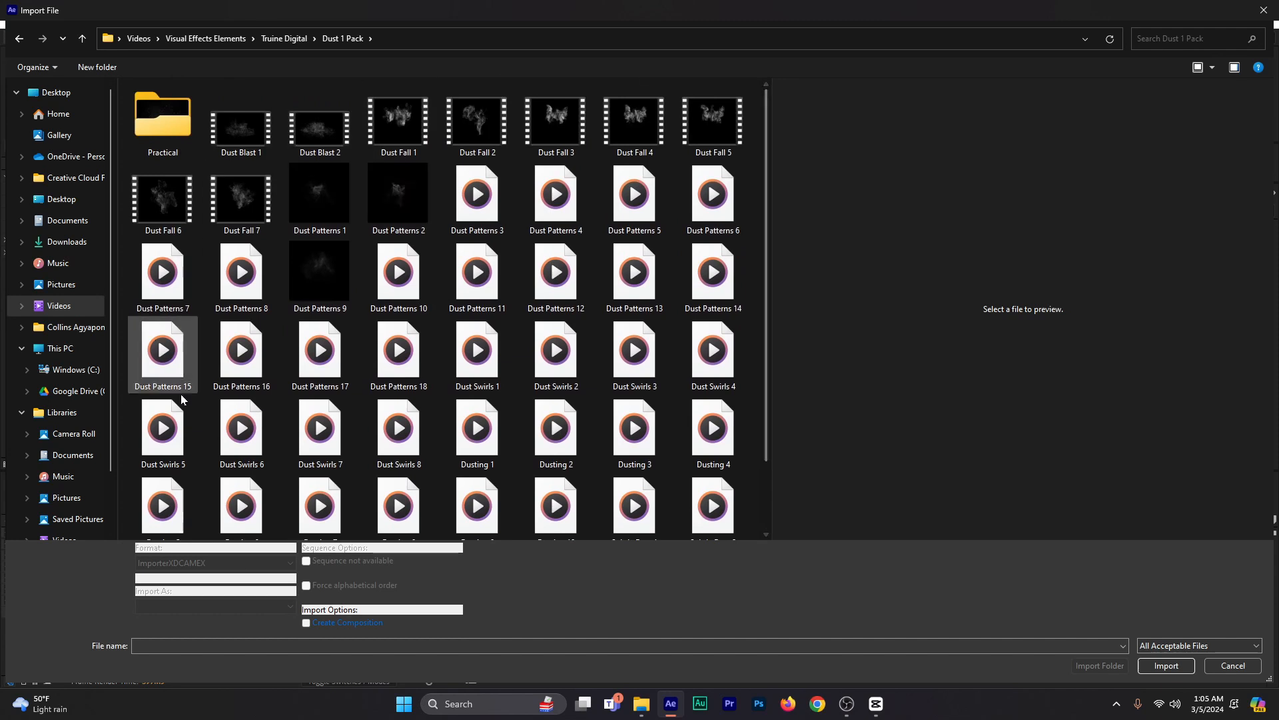
pyautogui.scroll(-3, 501, 290)
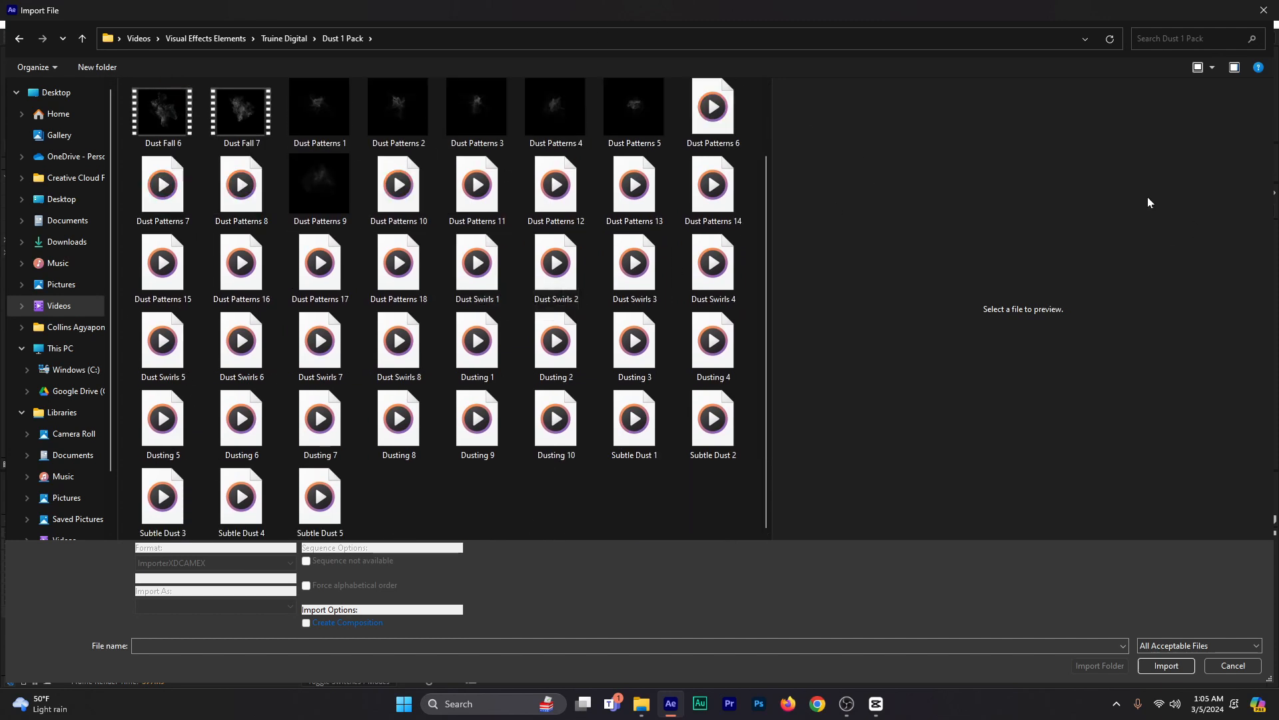
pyautogui.click(1264, 12)
# - Choose Dust Blast 2.mp4 from the VFX footage and add it between Chromatic Settings and Frozen Layer 2, starting at 0:00:00:18
pyautogui.click(102, 218)
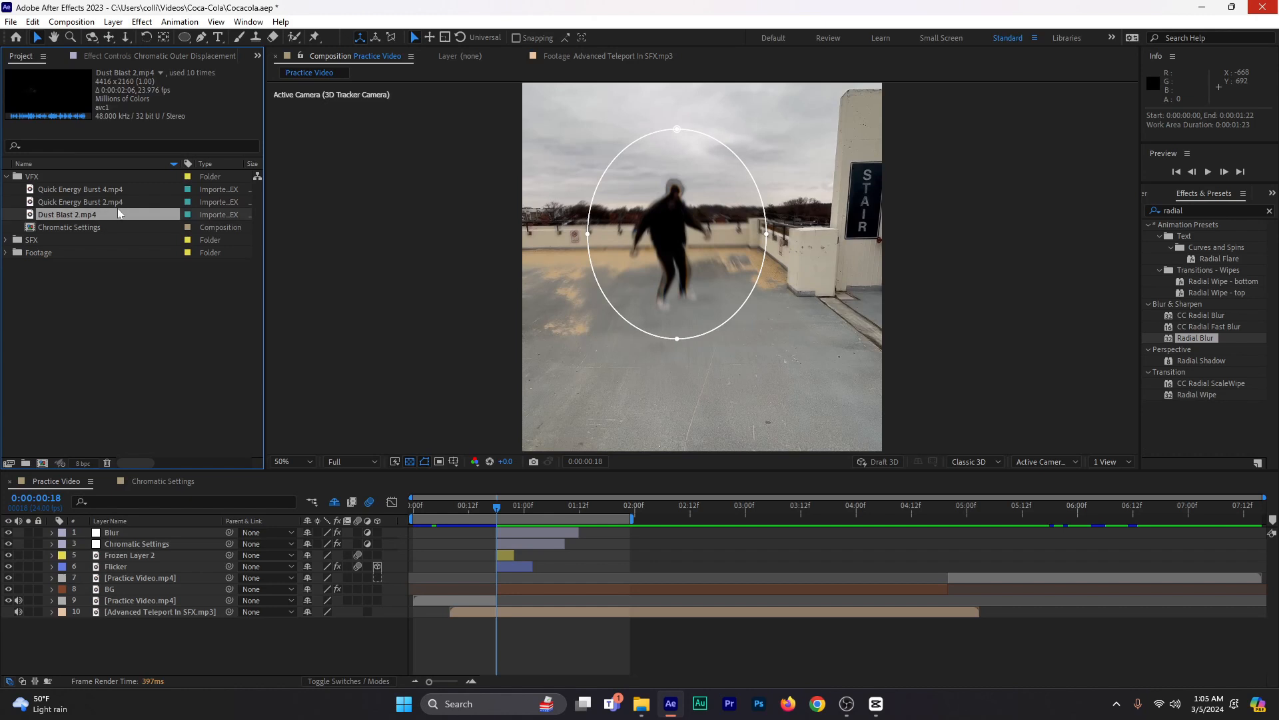
pyautogui.click(100, 191)
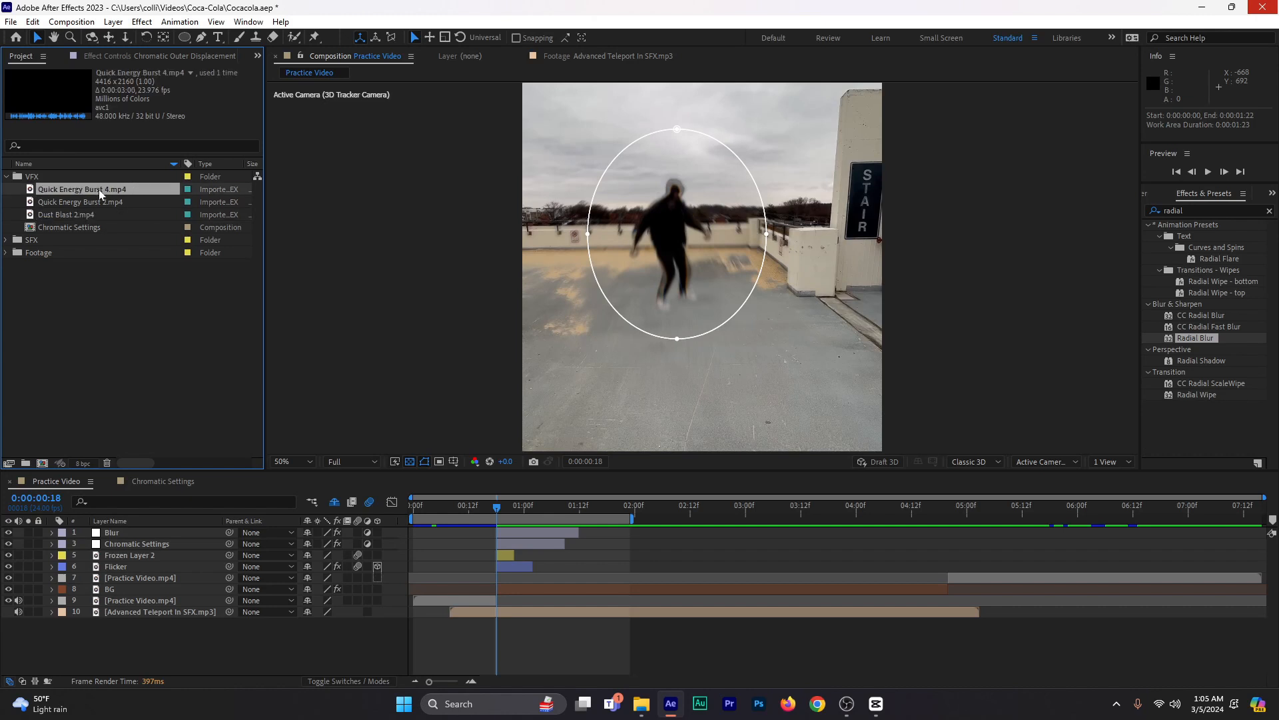
pyautogui.click(101, 202)
pyautogui.click(111, 189)
pyautogui.click(56, 216)
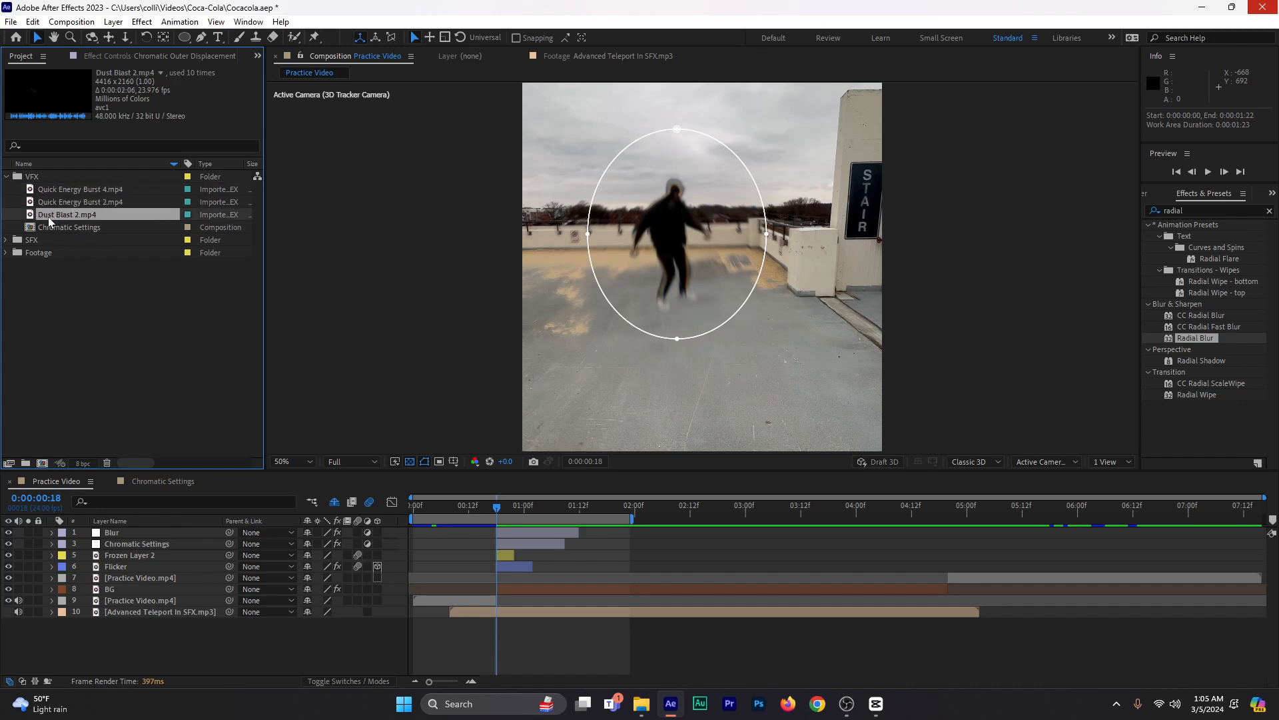
pyautogui.moveTo(48, 218); pyautogui.dragTo(510, 559)
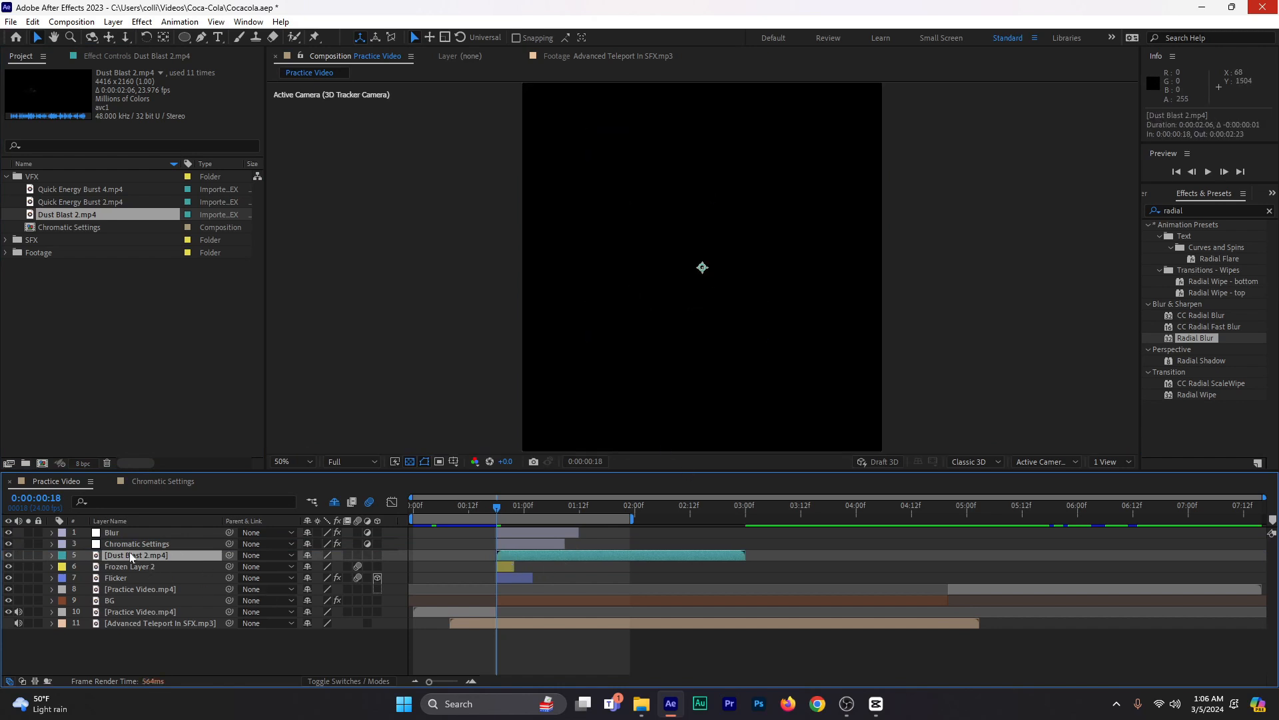
# - Scale the Dust Blast 2 layer to 20% and lower the preview resolution to Quarter
pyautogui.press('s')
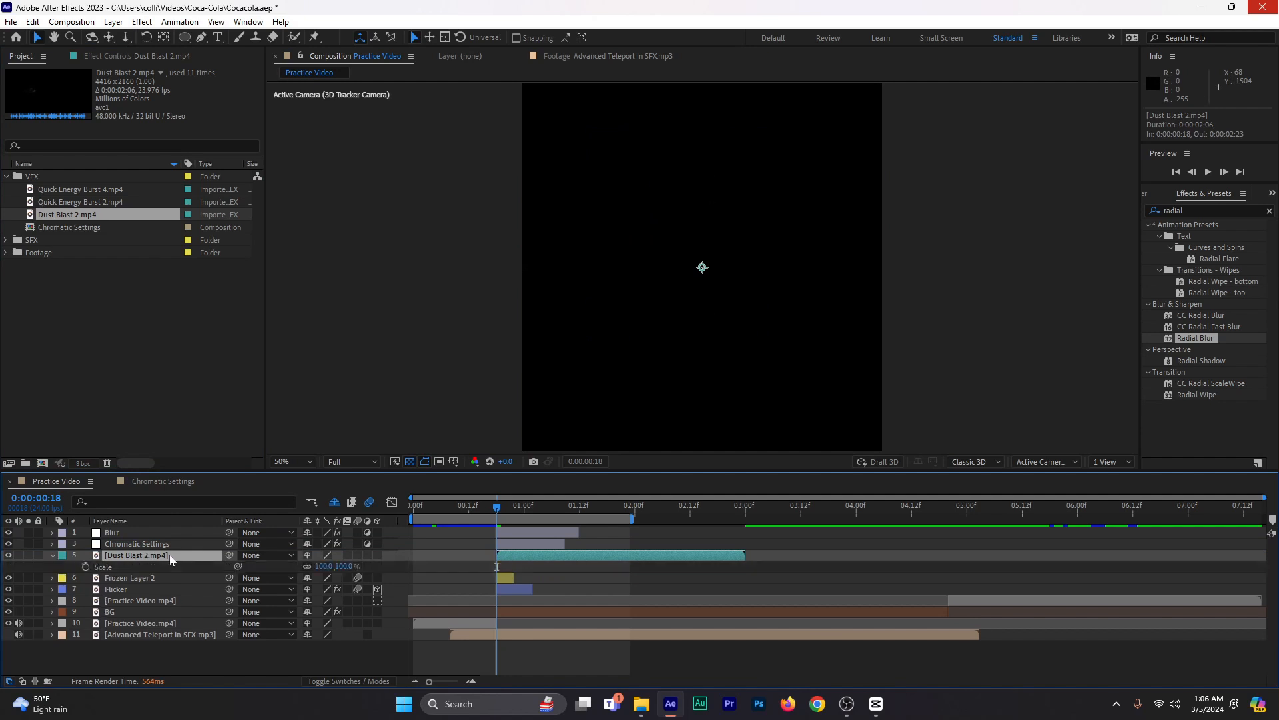
pyautogui.moveTo(341, 568); pyautogui.dragTo(293, 571)
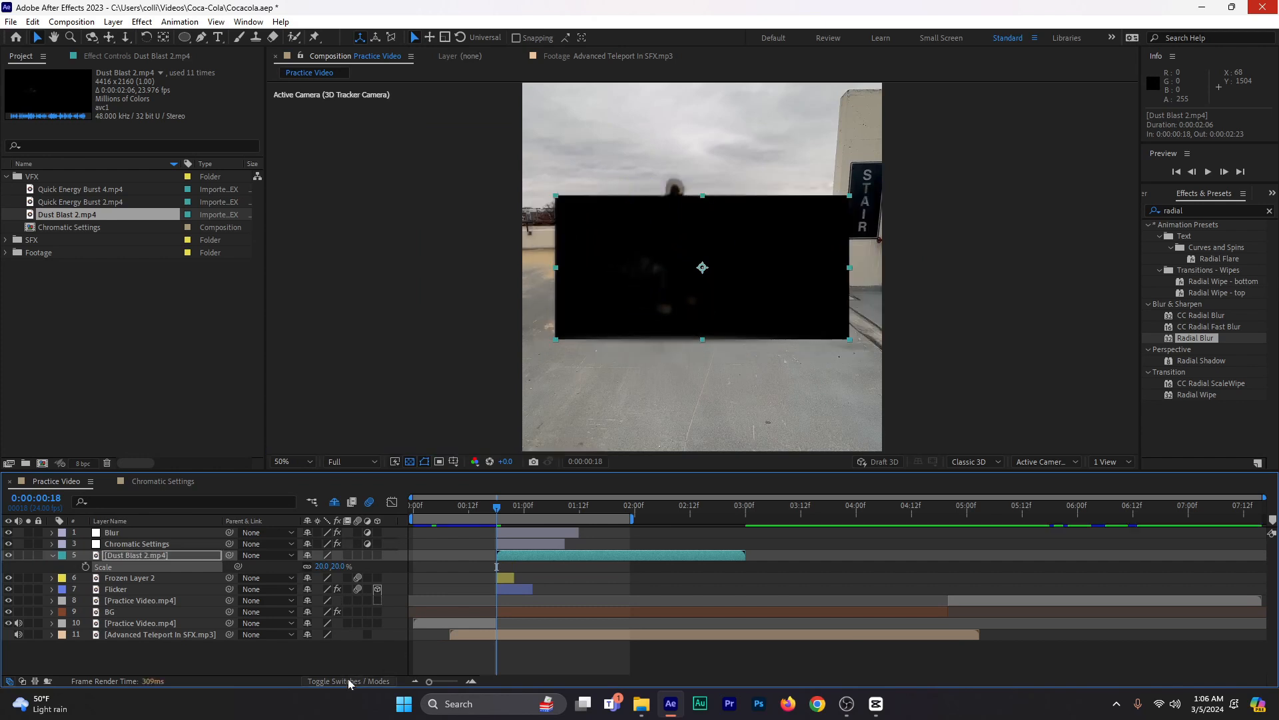
pyautogui.click(365, 465)
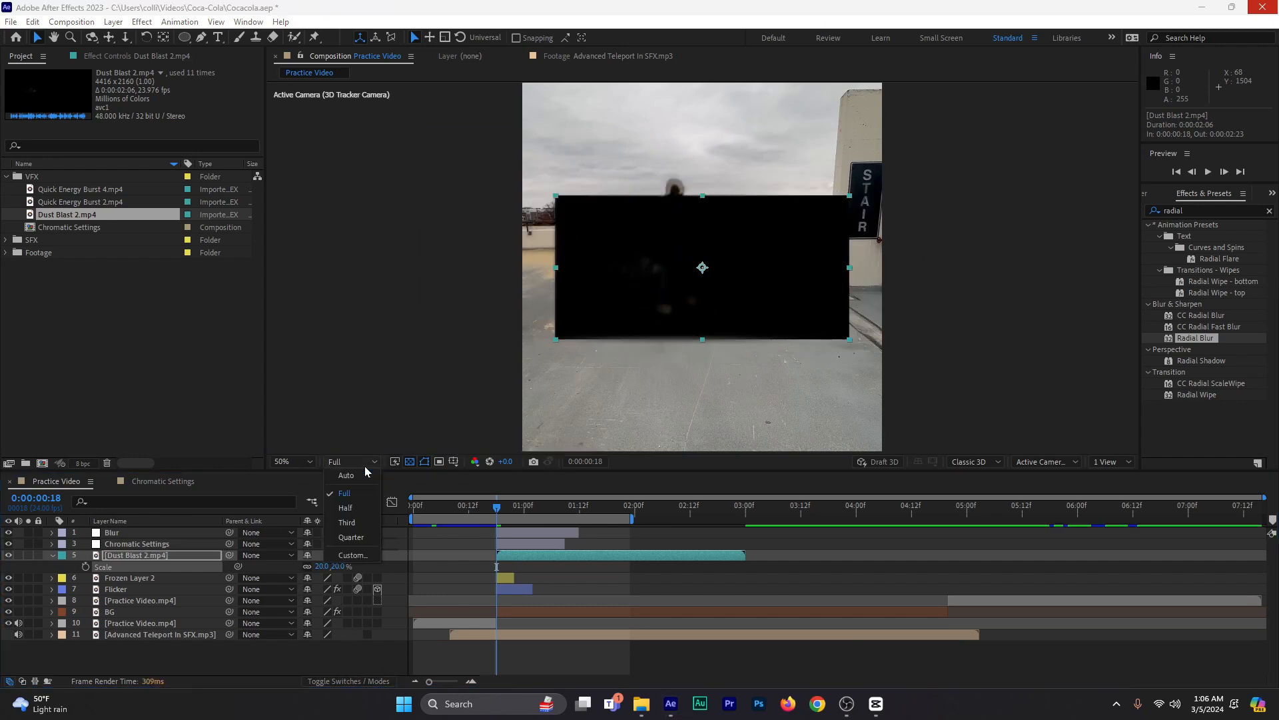
pyautogui.click(371, 538)
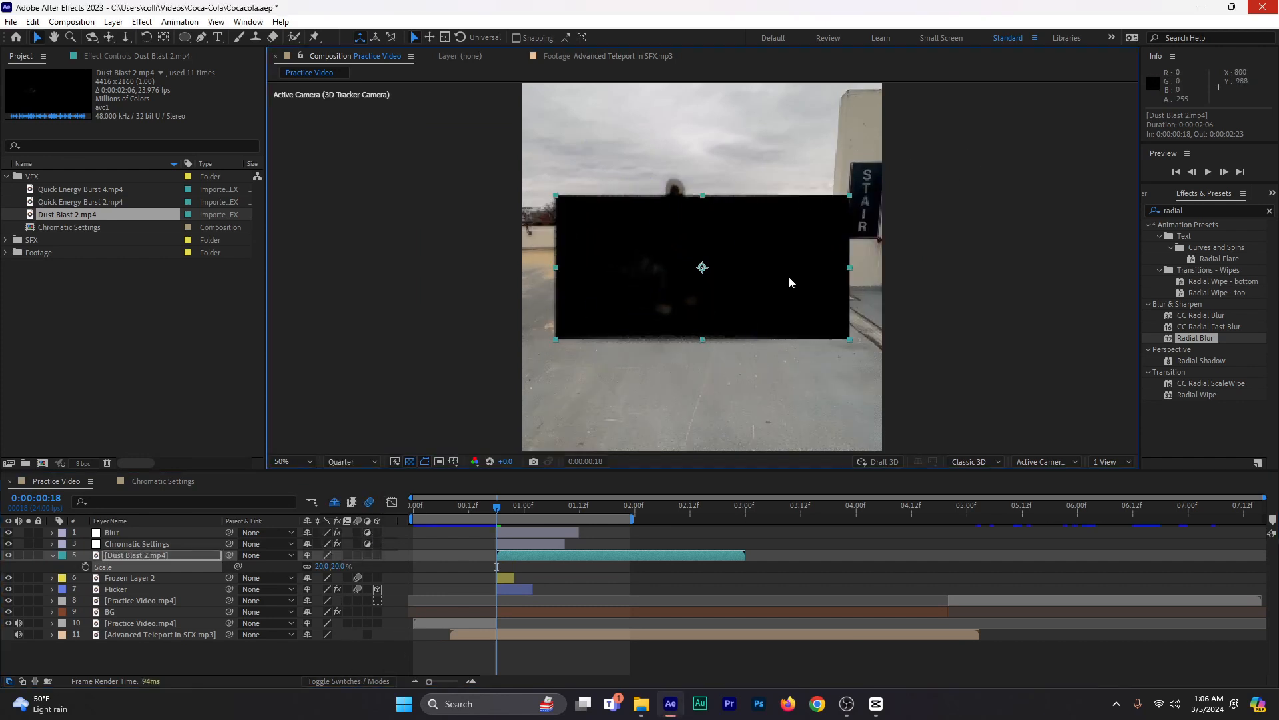
# - Set the Dust Blast 2 layer's blending mode to Screen and shift the layer earlier to start at 0:00:00:05
pyautogui.click(333, 681)
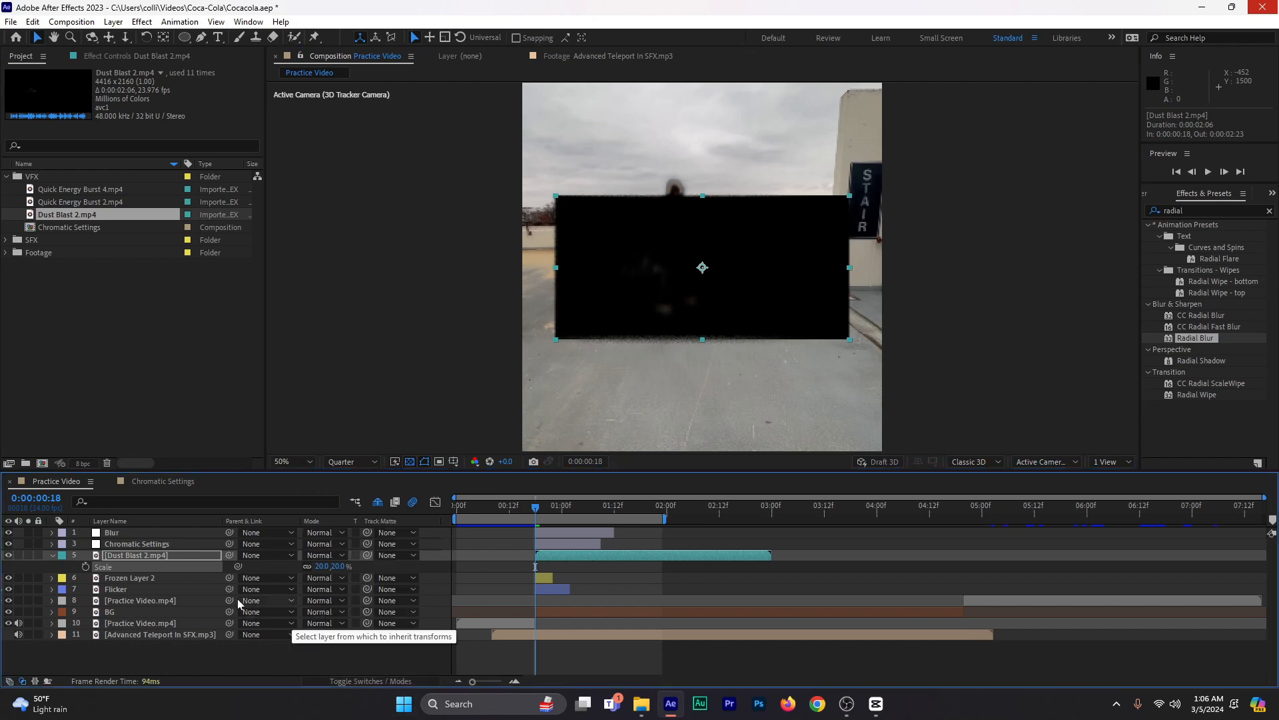
pyautogui.click(320, 555)
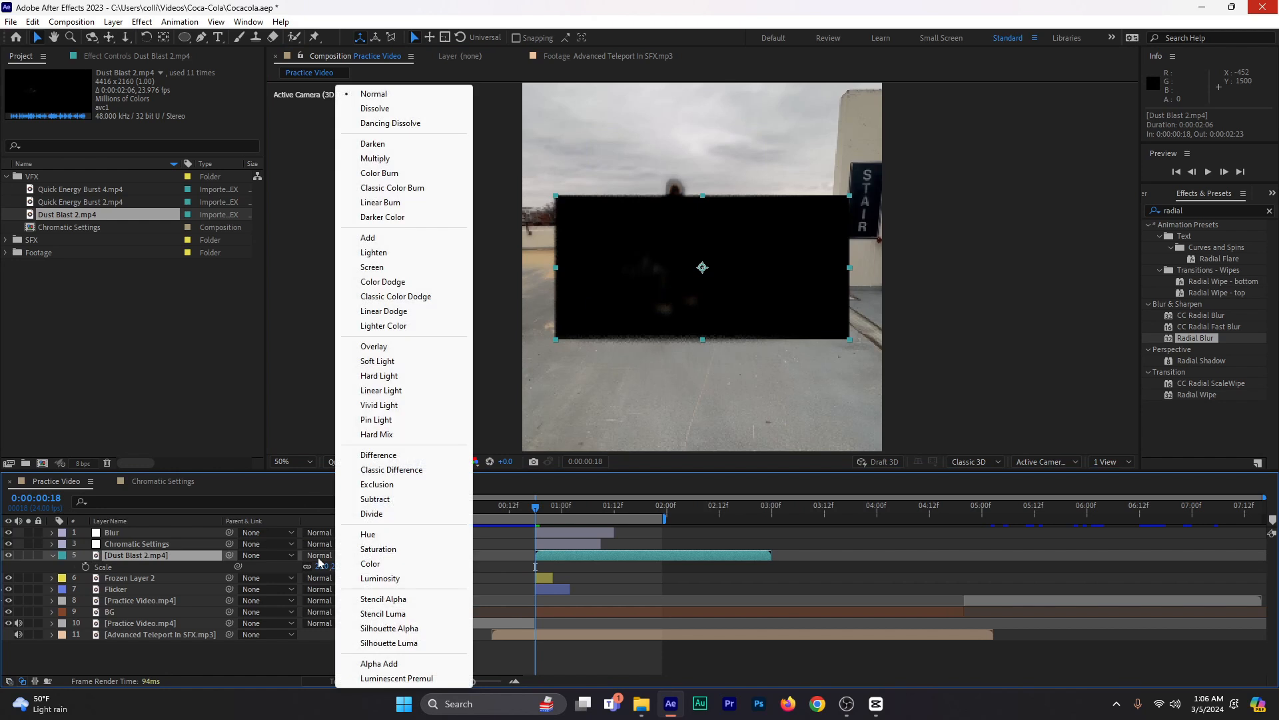
pyautogui.click(412, 265)
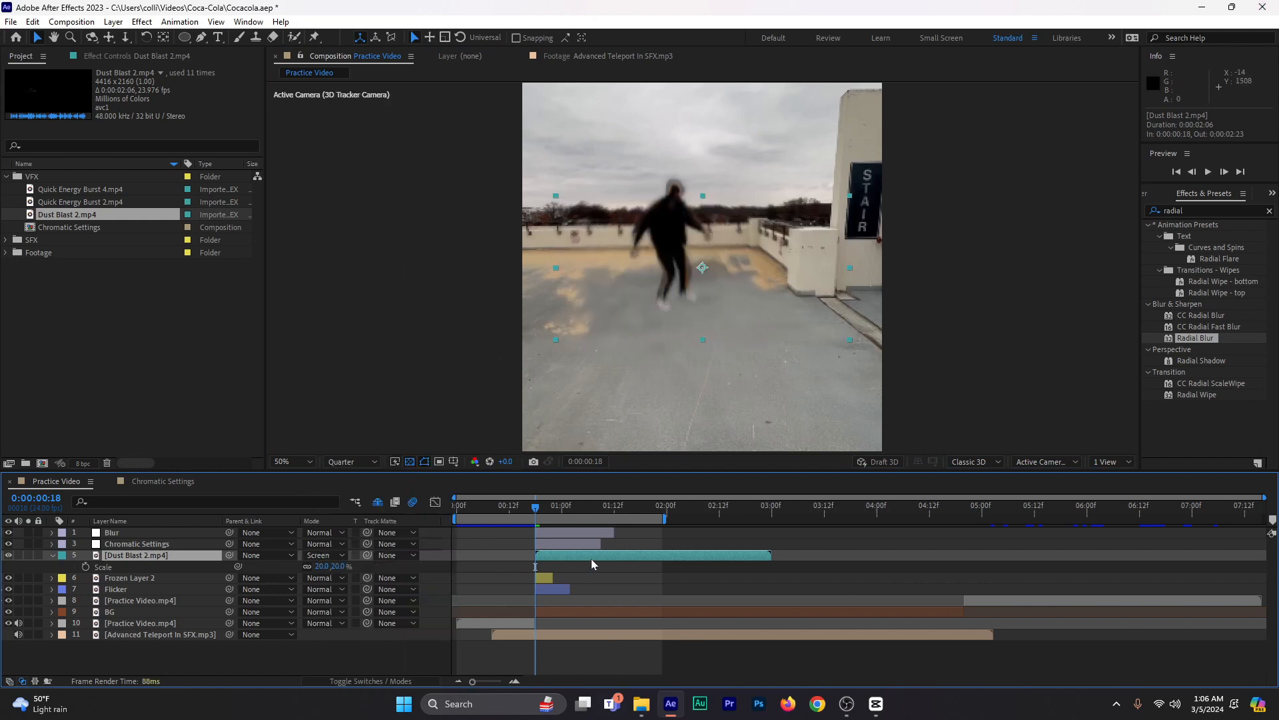
pyautogui.moveTo(598, 556); pyautogui.dragTo(542, 555)
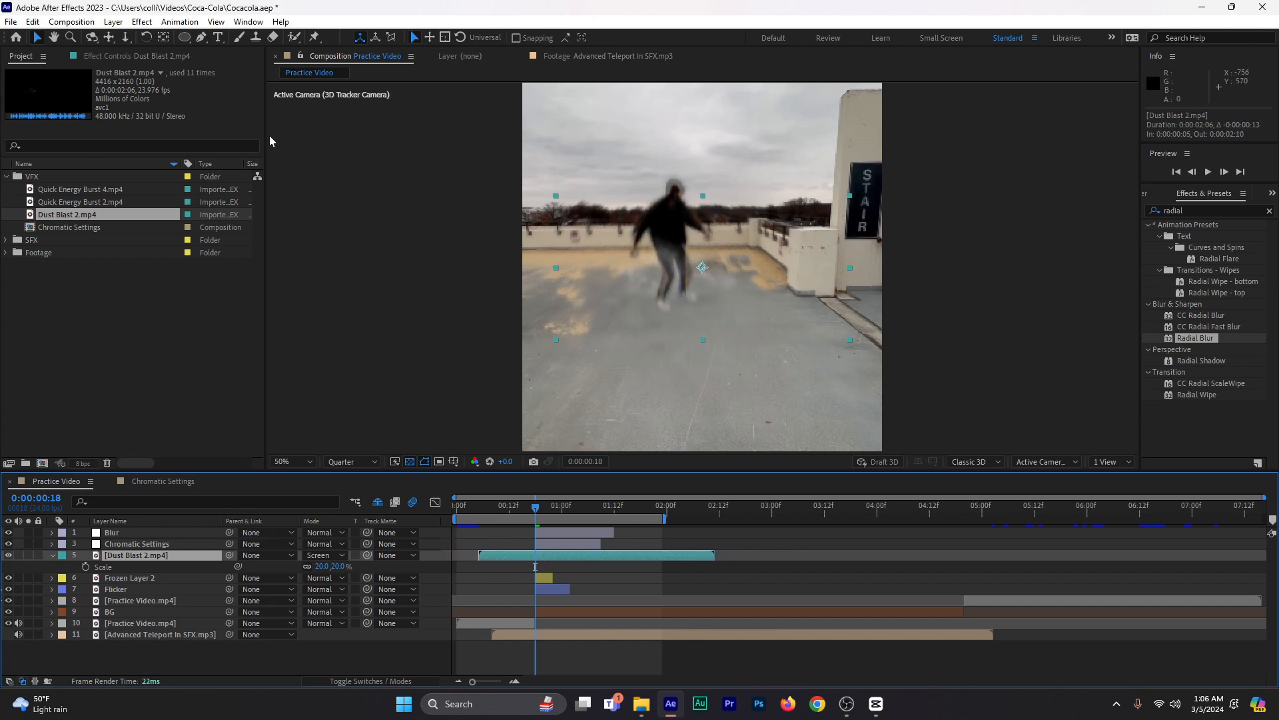
# - Move the Dust Blast 2 anchor point to the left part of its frame and rotate the layer to -90°
pyautogui.click(166, 44)
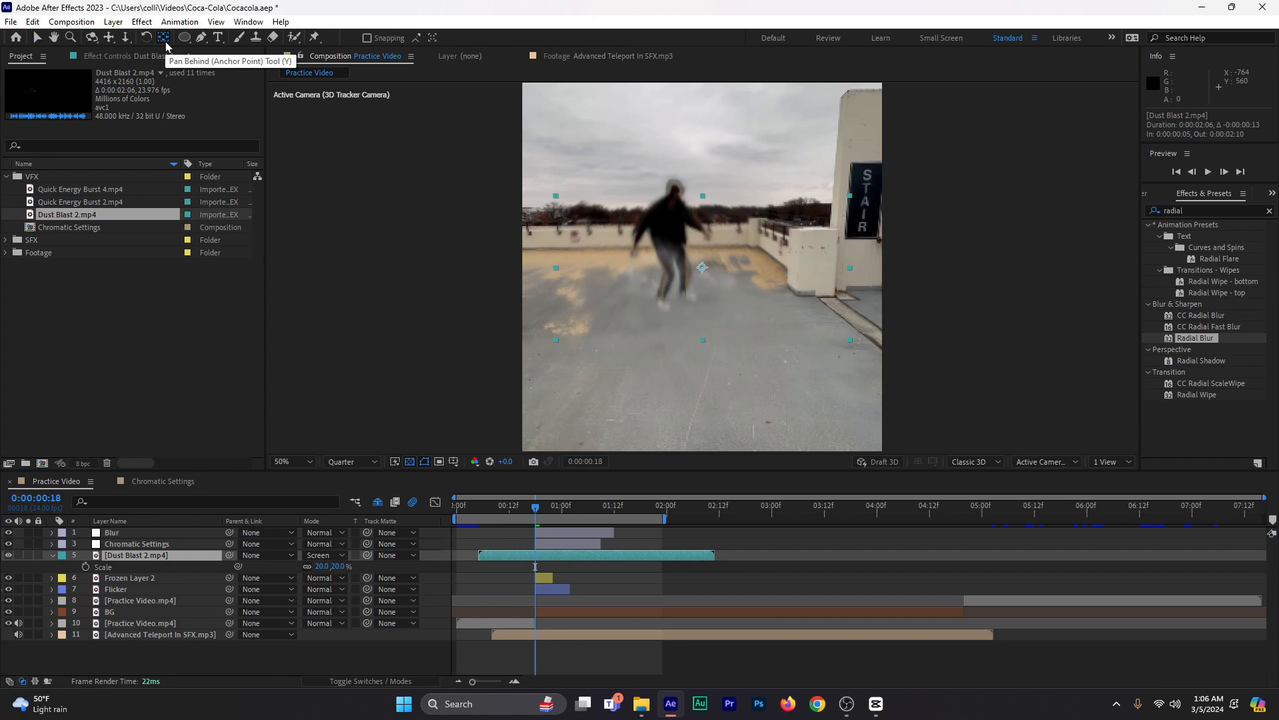
pyautogui.moveTo(715, 267); pyautogui.dragTo(719, 263)
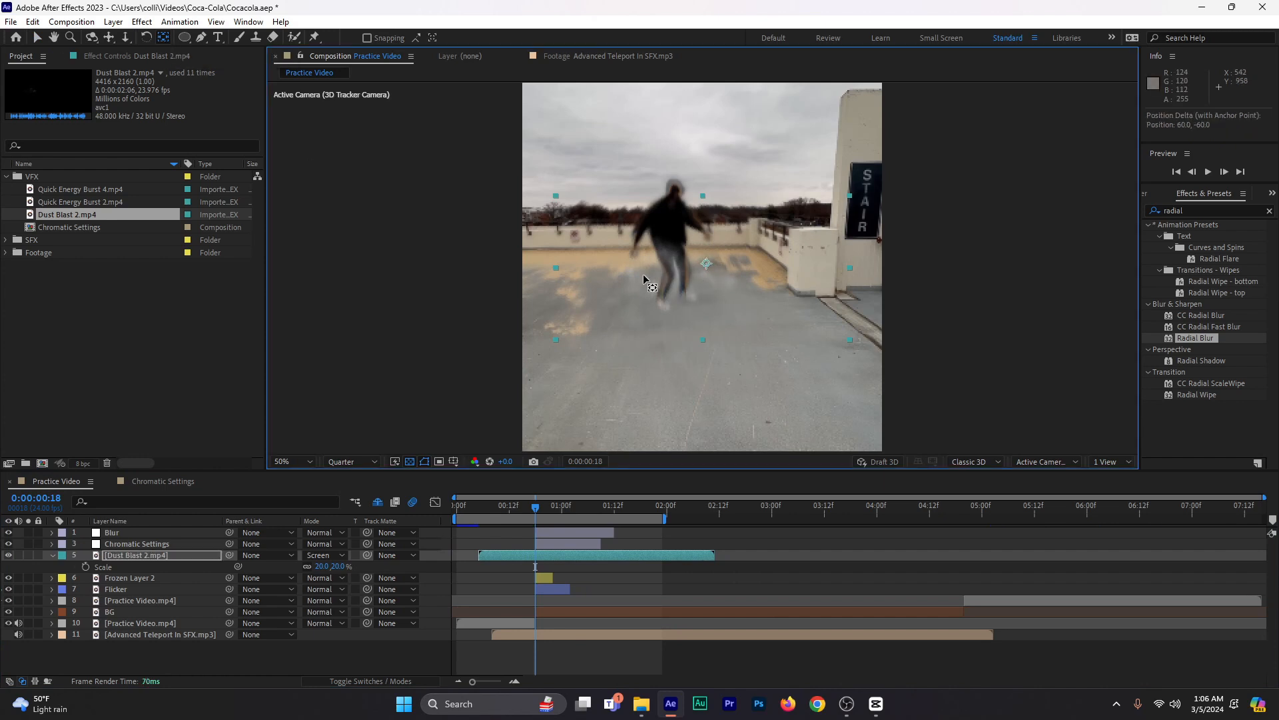
pyautogui.moveTo(643, 279); pyautogui.dragTo(623, 280)
pyautogui.press('v')
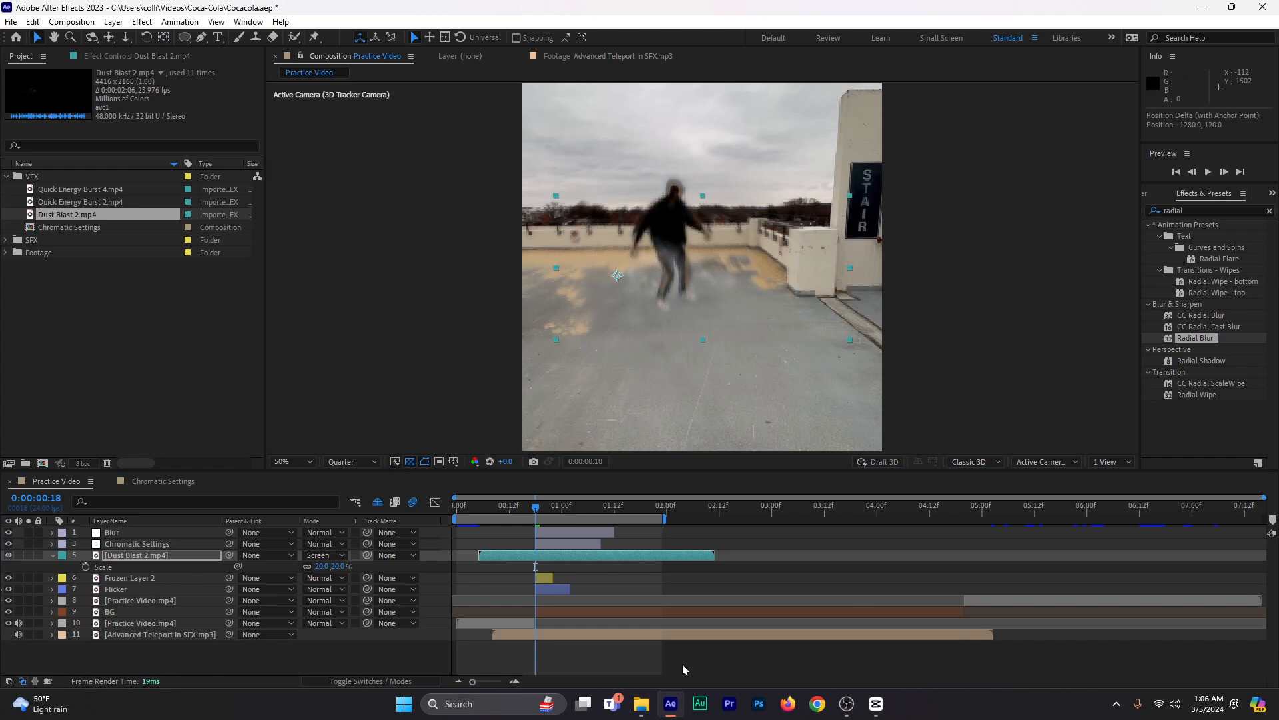
pyautogui.press('r')
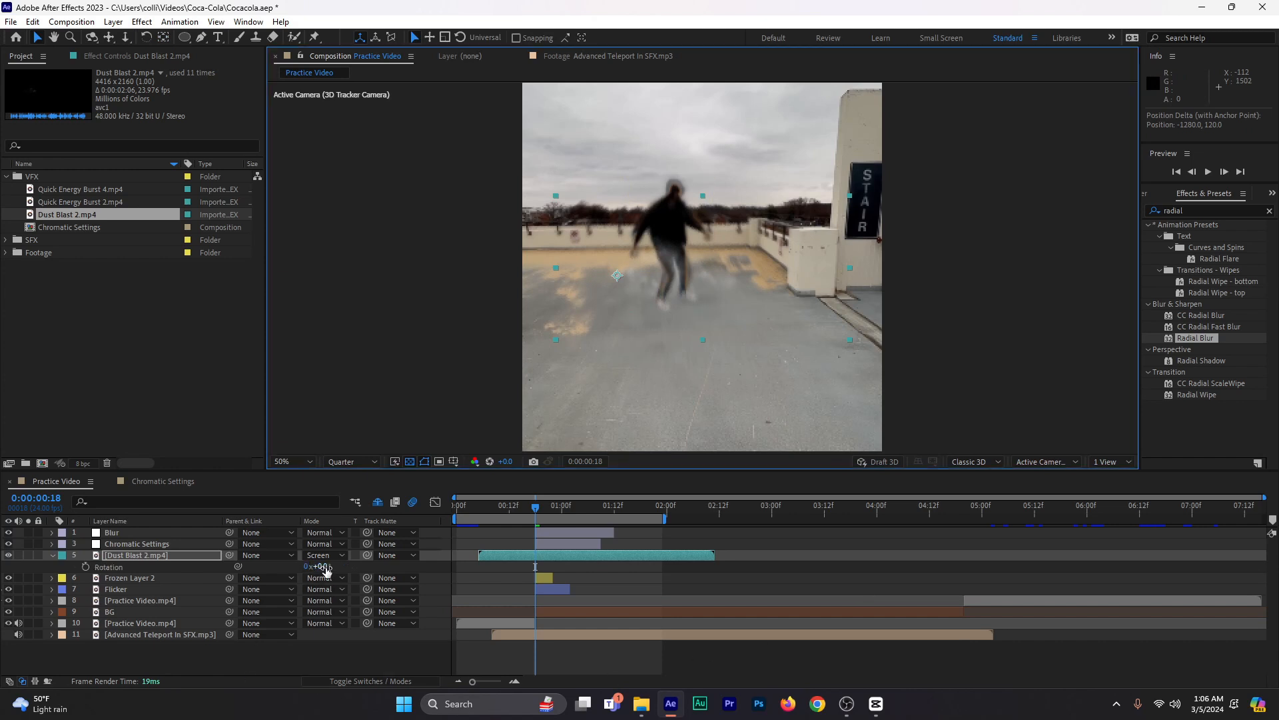
pyautogui.moveTo(318, 566); pyautogui.dragTo(266, 566)
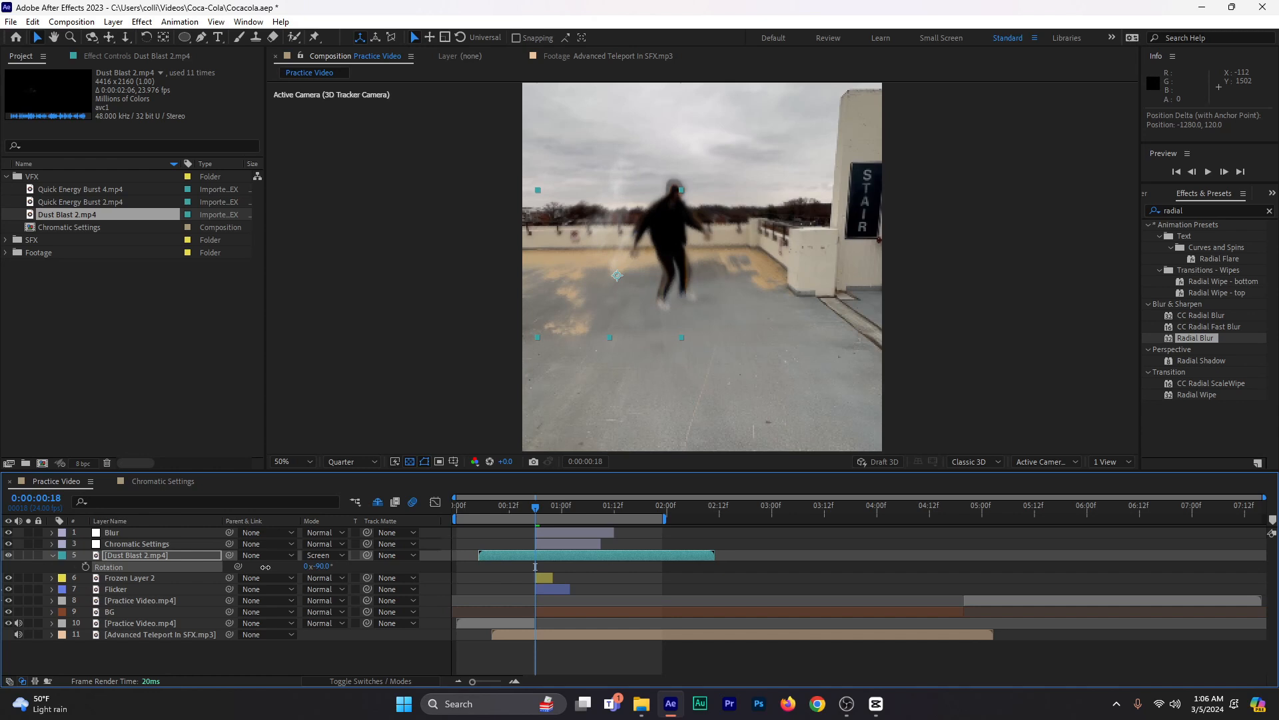
# - Place the dust blast at the jumper's feet at about 454, 1124 and scale the layer to 30%
pyautogui.moveTo(641, 307); pyautogui.dragTo(695, 345)
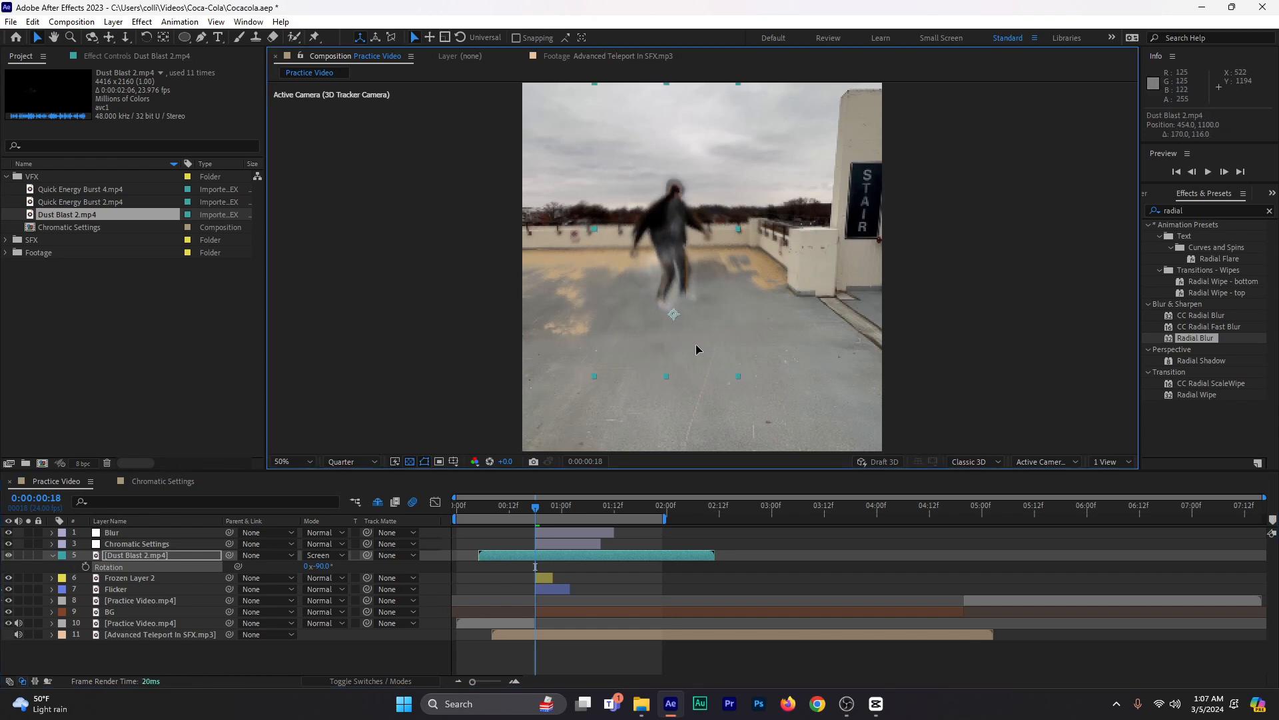
pyautogui.press('s')
pyautogui.moveTo(333, 566); pyautogui.dragTo(345, 571)
pyautogui.moveTo(659, 352); pyautogui.dragTo(660, 359)
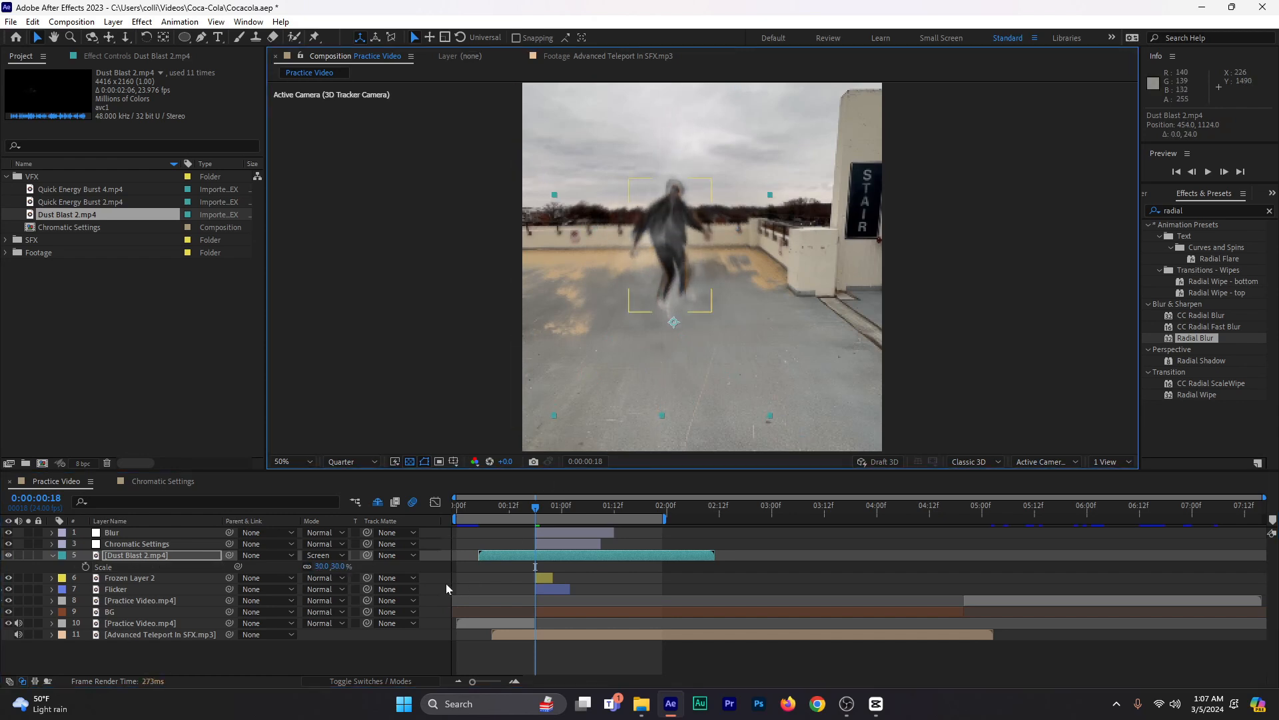
# - Make Dust Blast 2 a 3D layer and shift it to start at 0:00:00:15
pyautogui.click(411, 681)
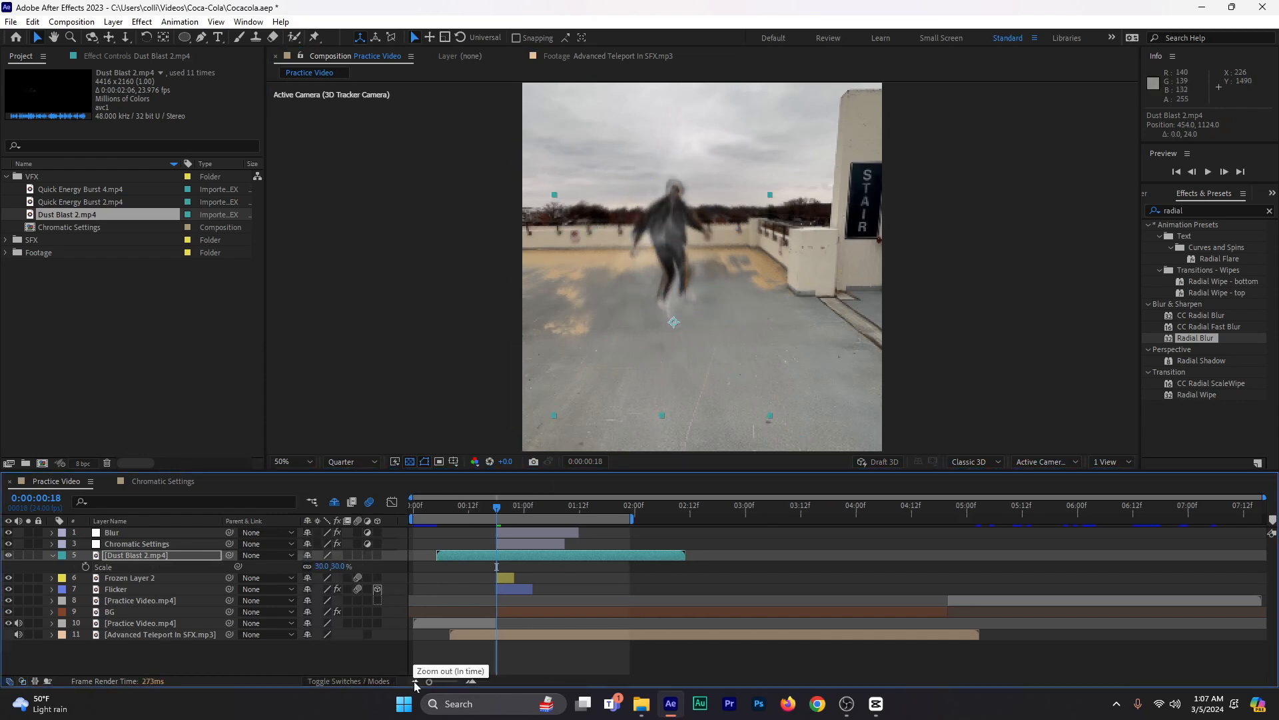
pyautogui.click(376, 555)
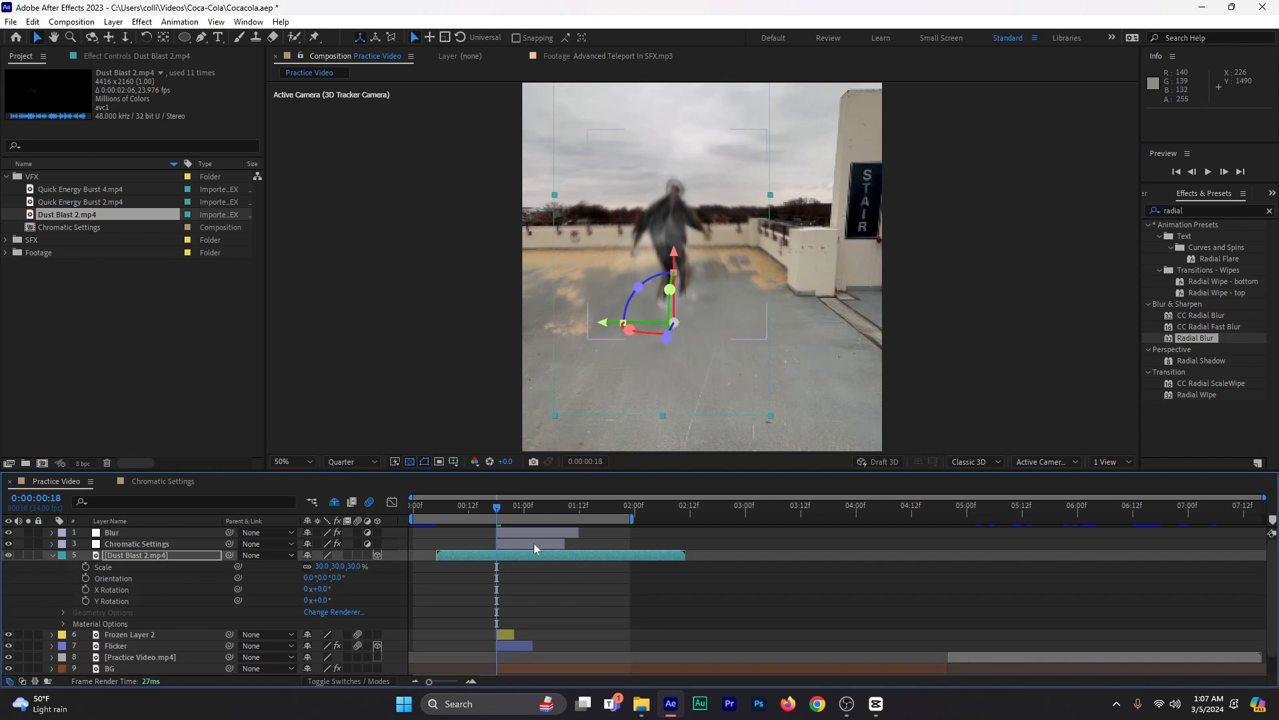
pyautogui.moveTo(508, 557); pyautogui.dragTo(554, 560)
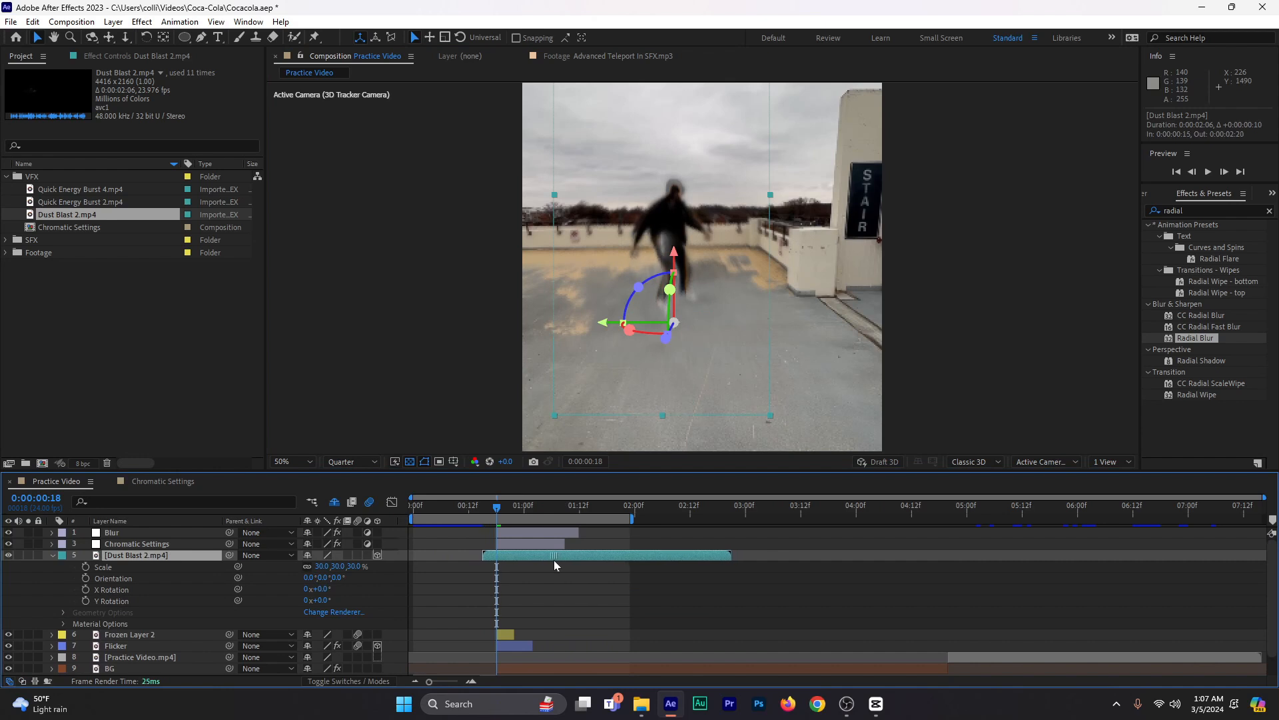
# - Preview the dust blast from 0:00:00:09 and examine its placement up to 0:00:01:07
pyautogui.click(455, 508)
pyautogui.press('space')
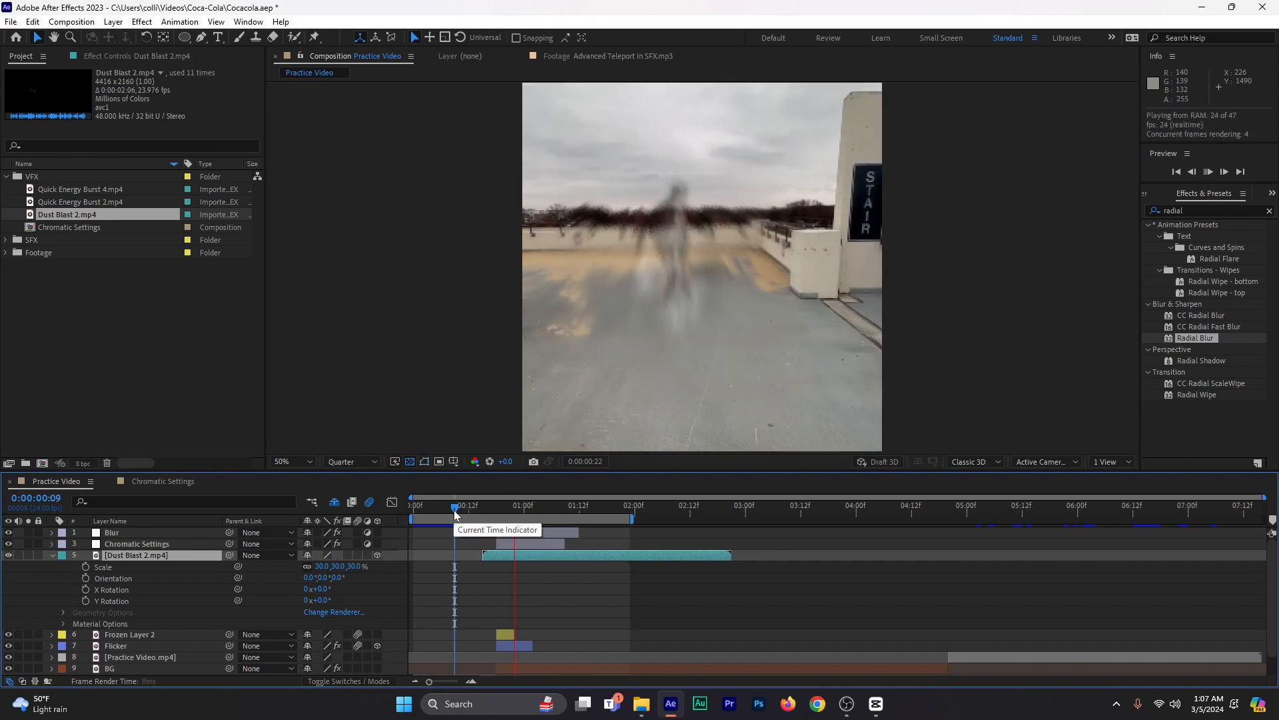
pyautogui.moveTo(456, 511); pyautogui.dragTo(557, 512)
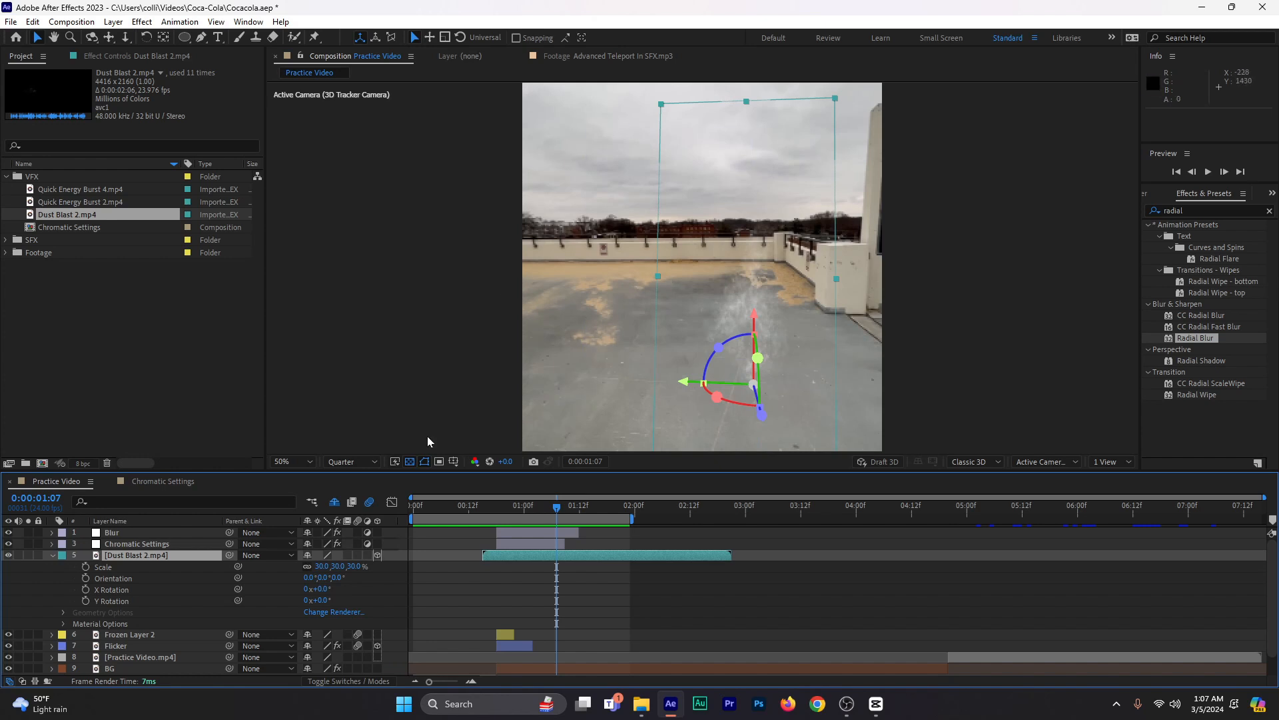
# - Copy the Flicker layer's Position property and paste it onto the Dust Blast 2 layer
pyautogui.scroll(-1, 162, 620)
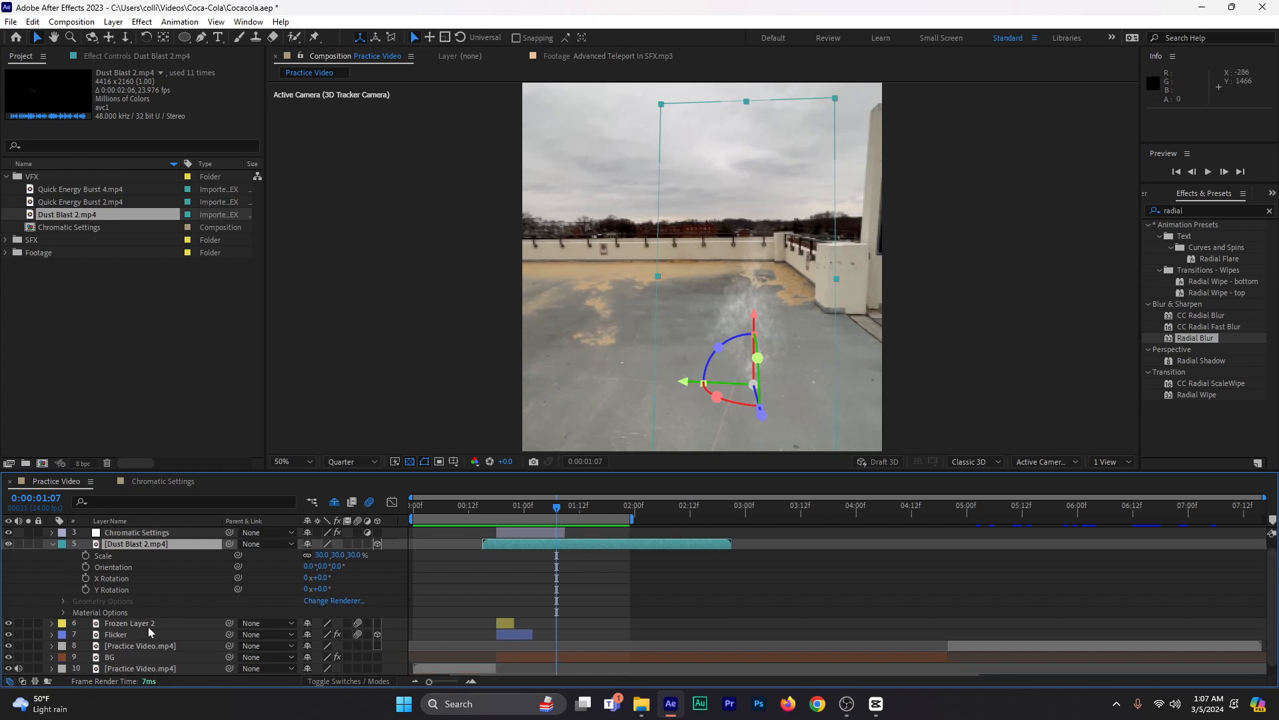
pyautogui.click(150, 634)
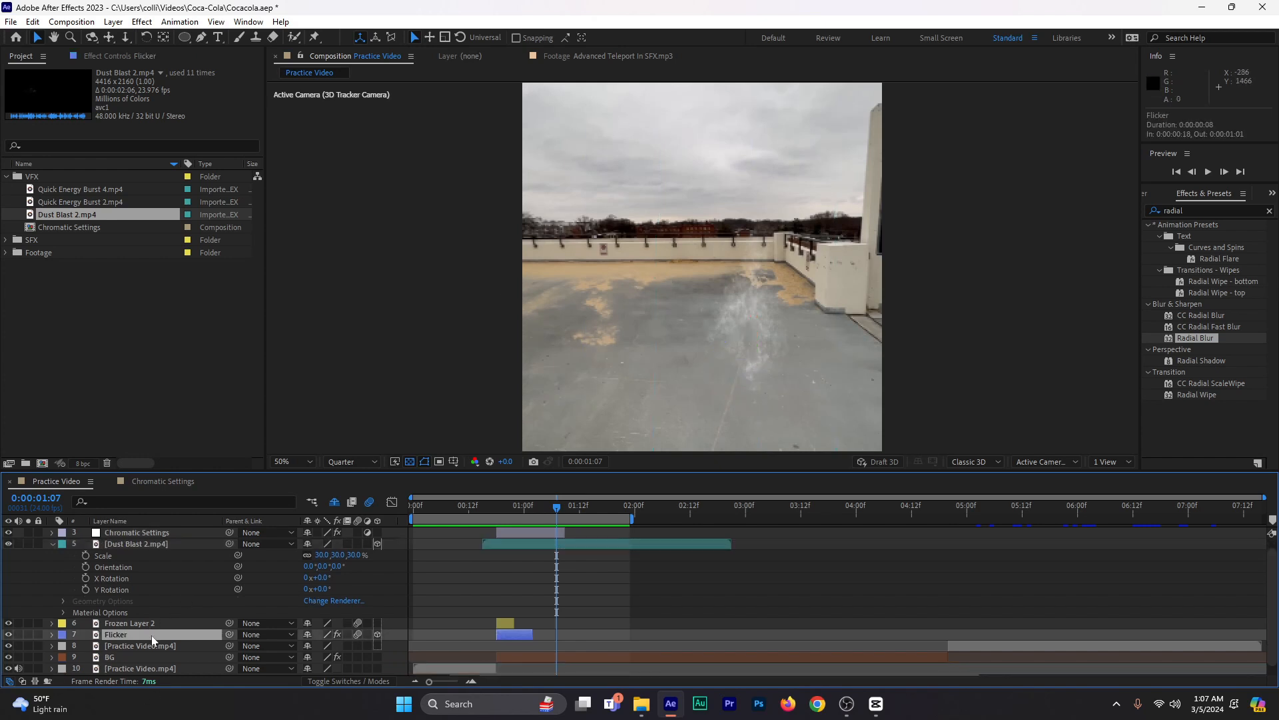
pyautogui.press('p')
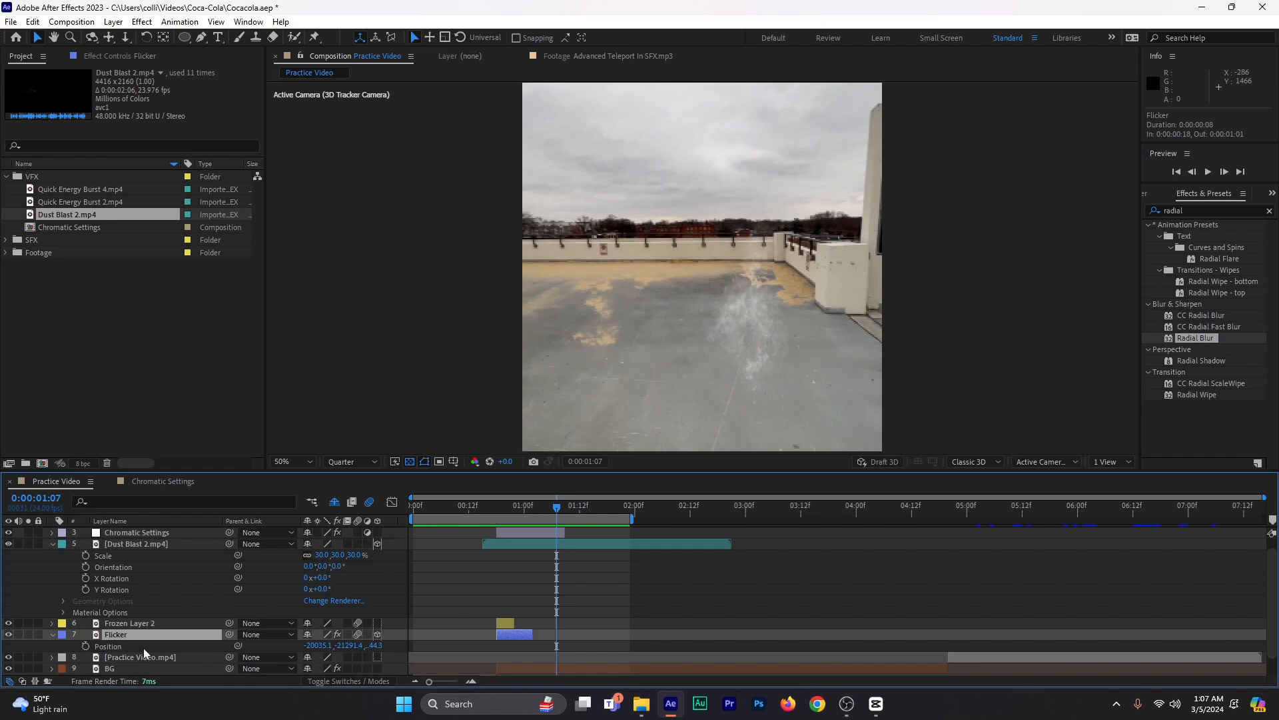
pyautogui.click(142, 647)
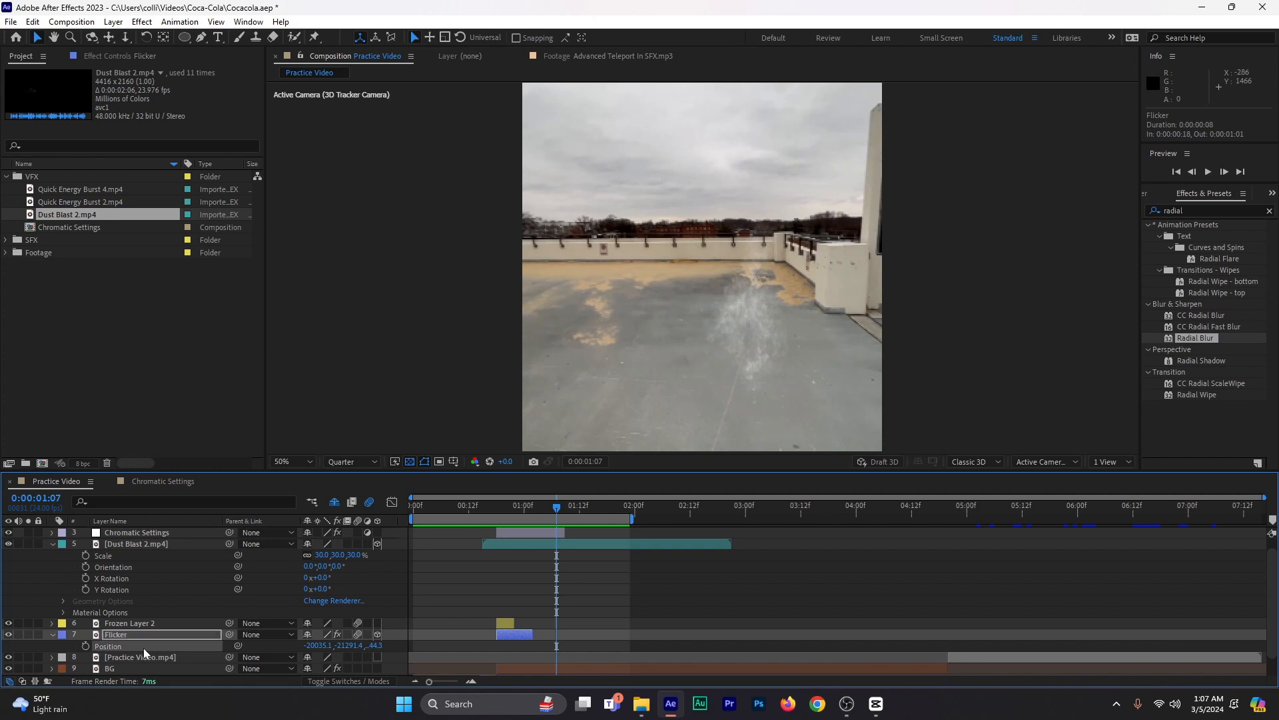
pyautogui.click(52, 635)
pyautogui.click(112, 541)
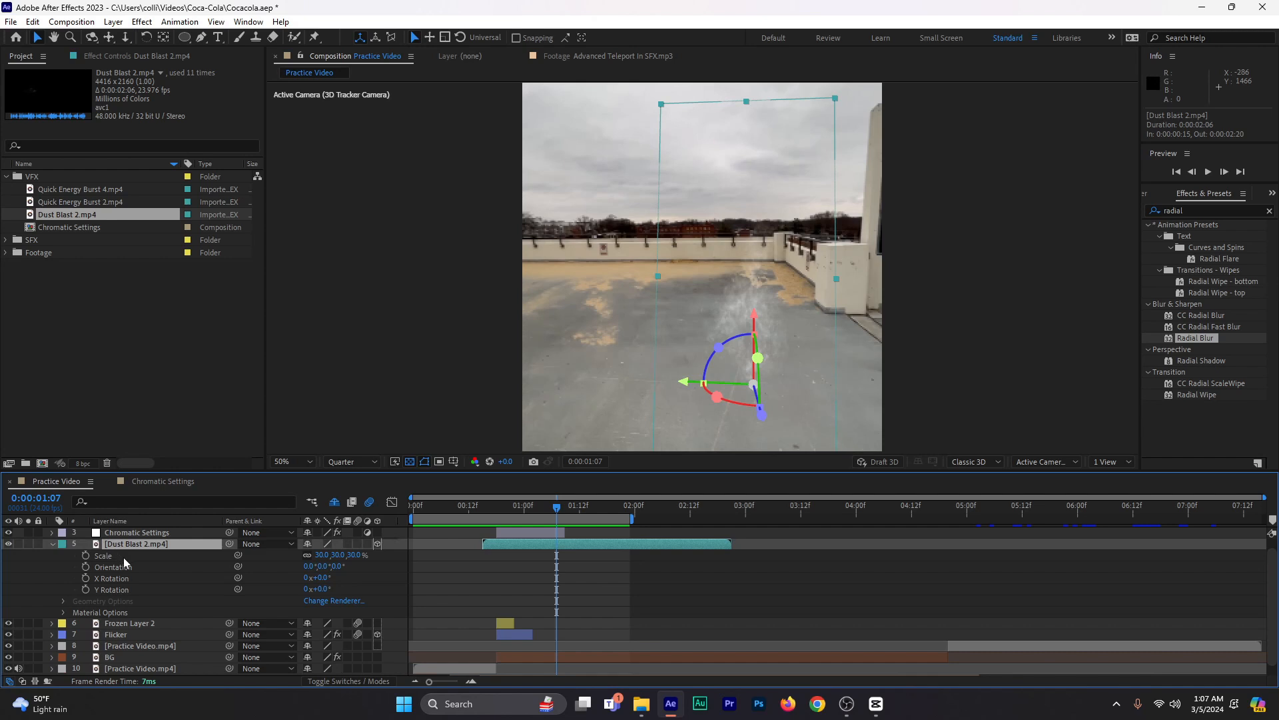
pyautogui.hotkey('ctrl', 'v')
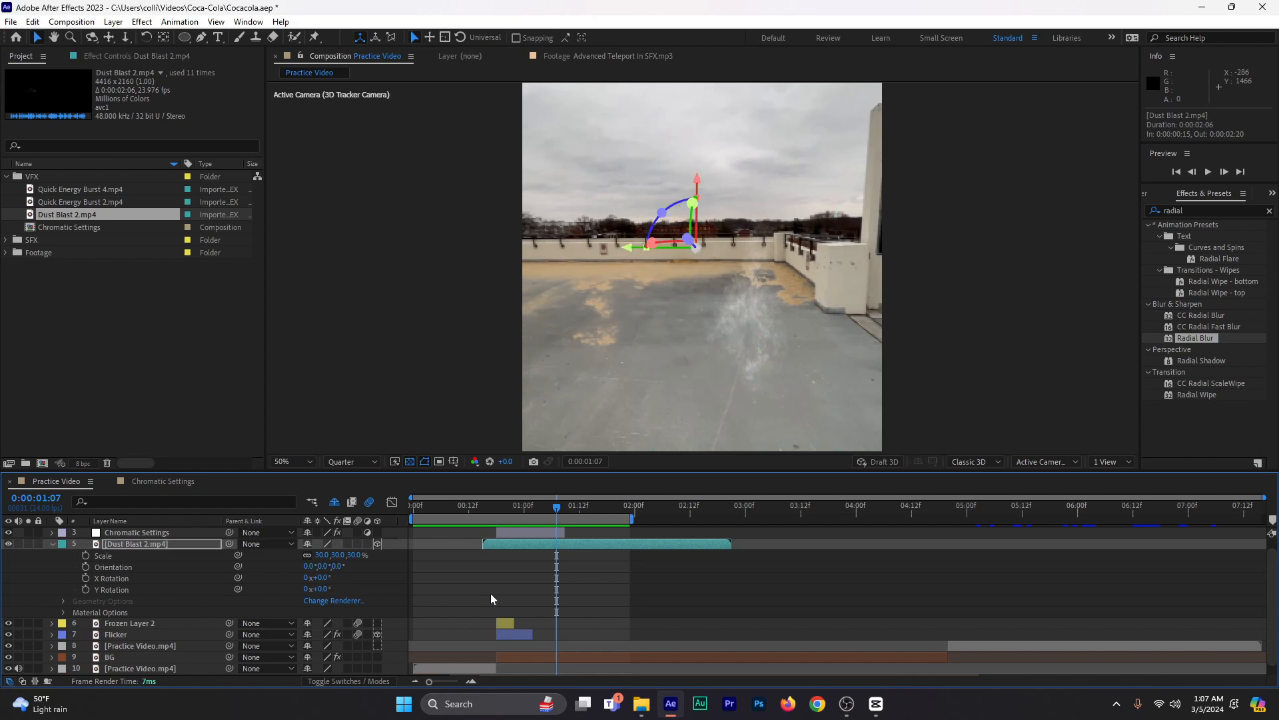
# - Scale Dust Blast 2 to 4240% and move it down to just below the jumper's feet at 0:00:00:18
pyautogui.press('s')
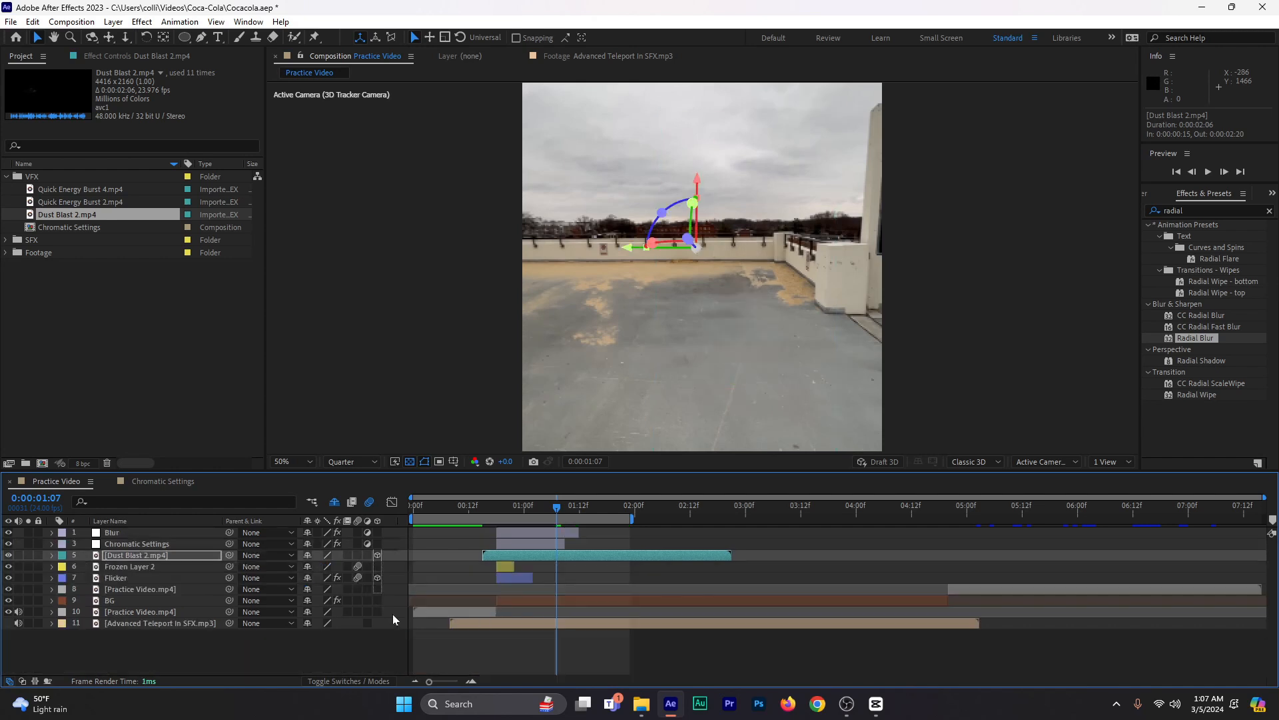
pyautogui.scroll(1, 386, 598)
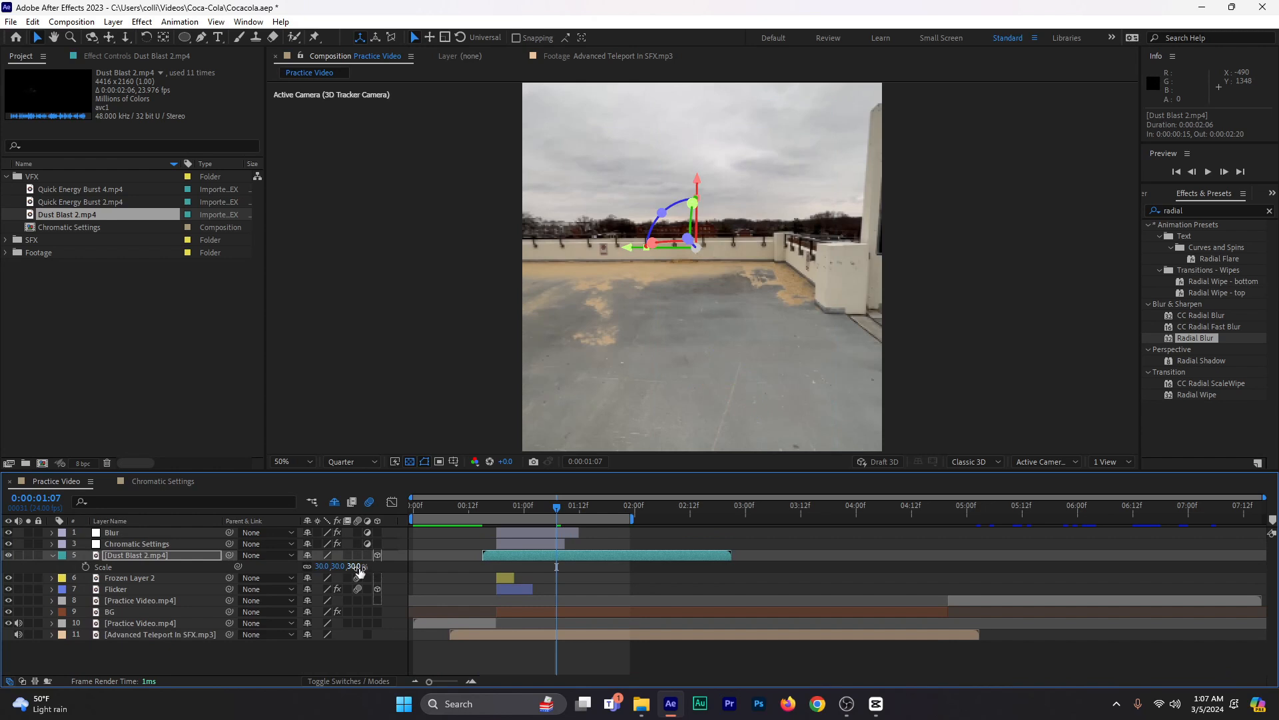
pyautogui.moveTo(357, 568); pyautogui.dragTo(651, 554)
pyautogui.click(510, 506)
pyautogui.moveTo(511, 506); pyautogui.dragTo(497, 512)
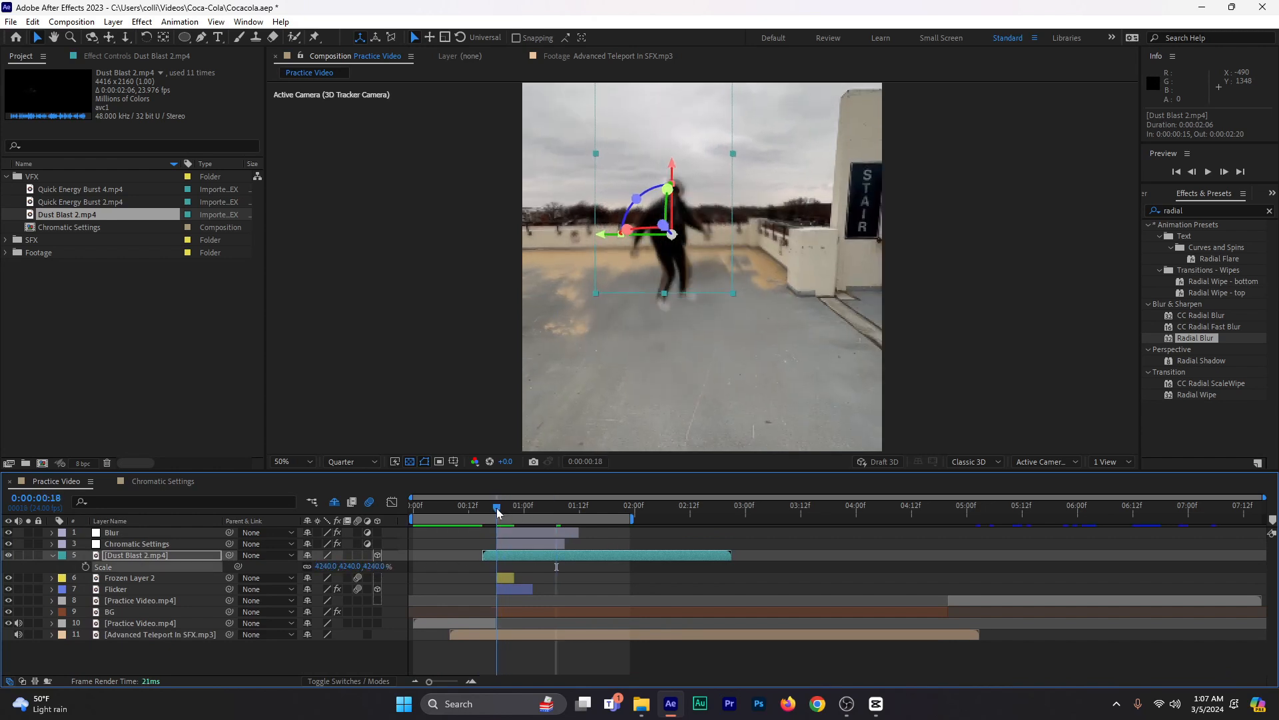
pyautogui.moveTo(686, 212); pyautogui.dragTo(711, 328)
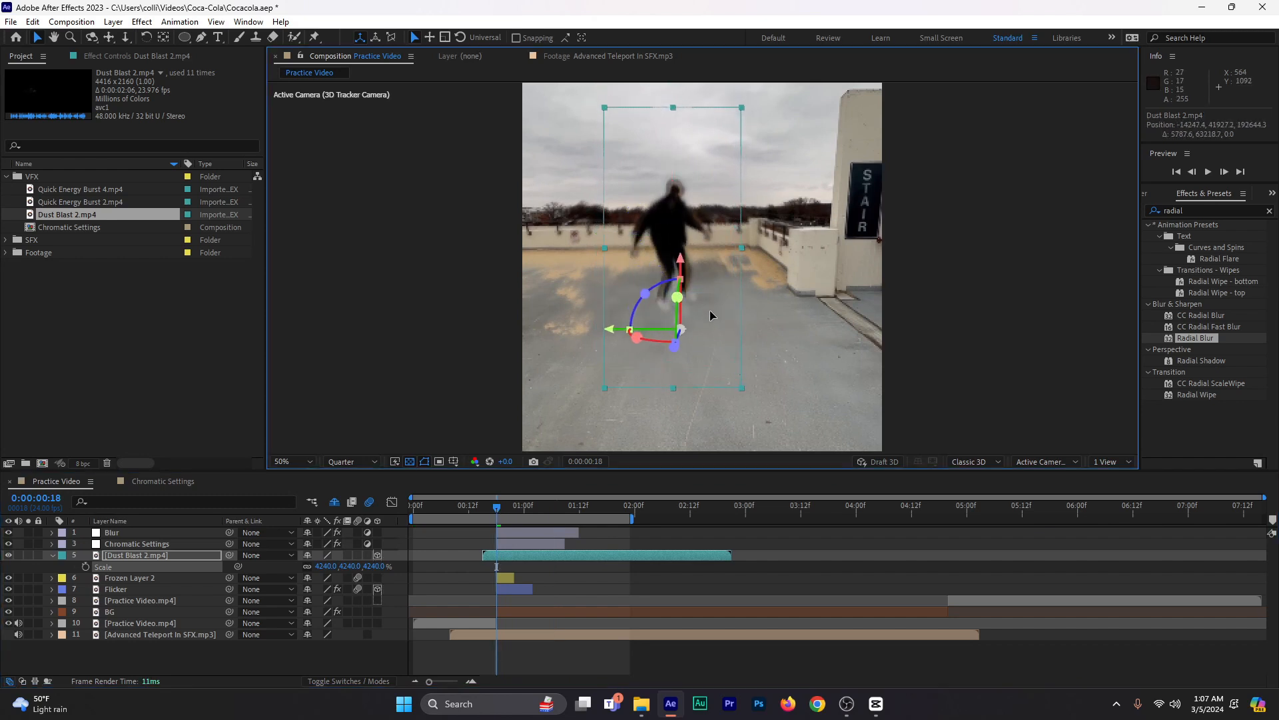
# - Preview the dust blast from 0:00:00:08 and examine its size and placement up to 0:00:01:06
pyautogui.click(448, 508)
pyautogui.press('space')
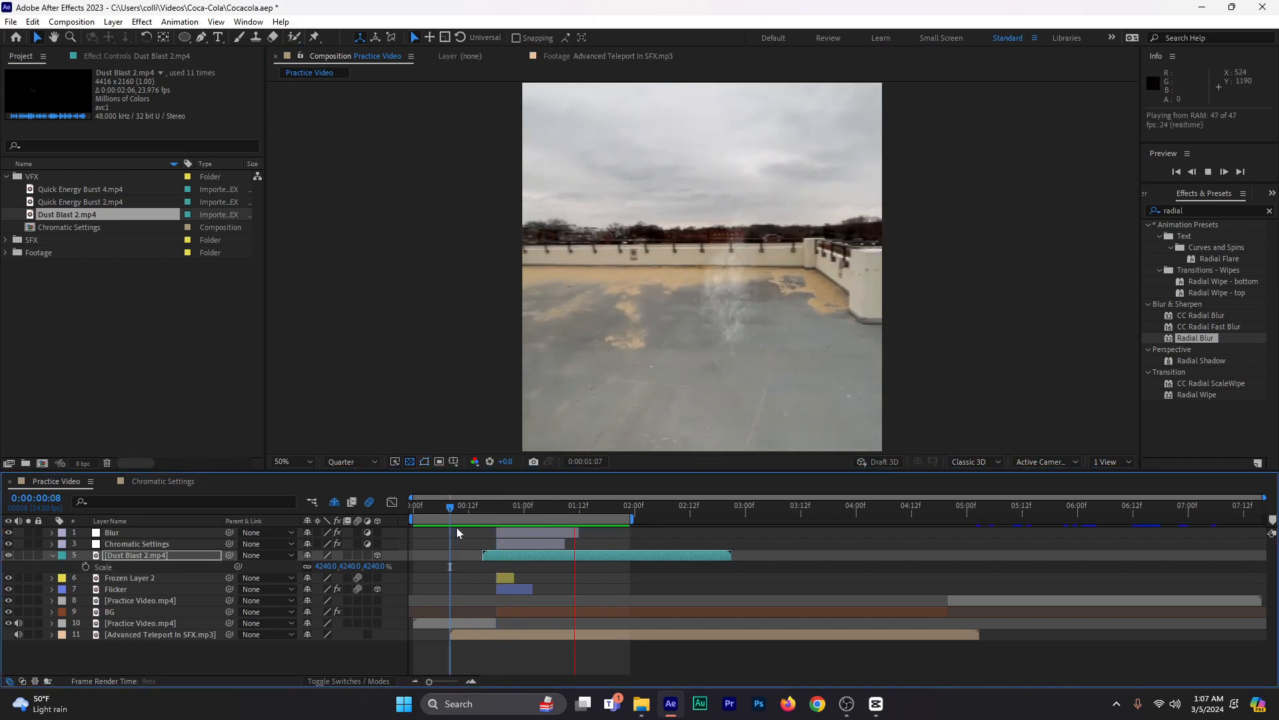
pyautogui.press('space')
pyautogui.moveTo(478, 507); pyautogui.dragTo(551, 511)
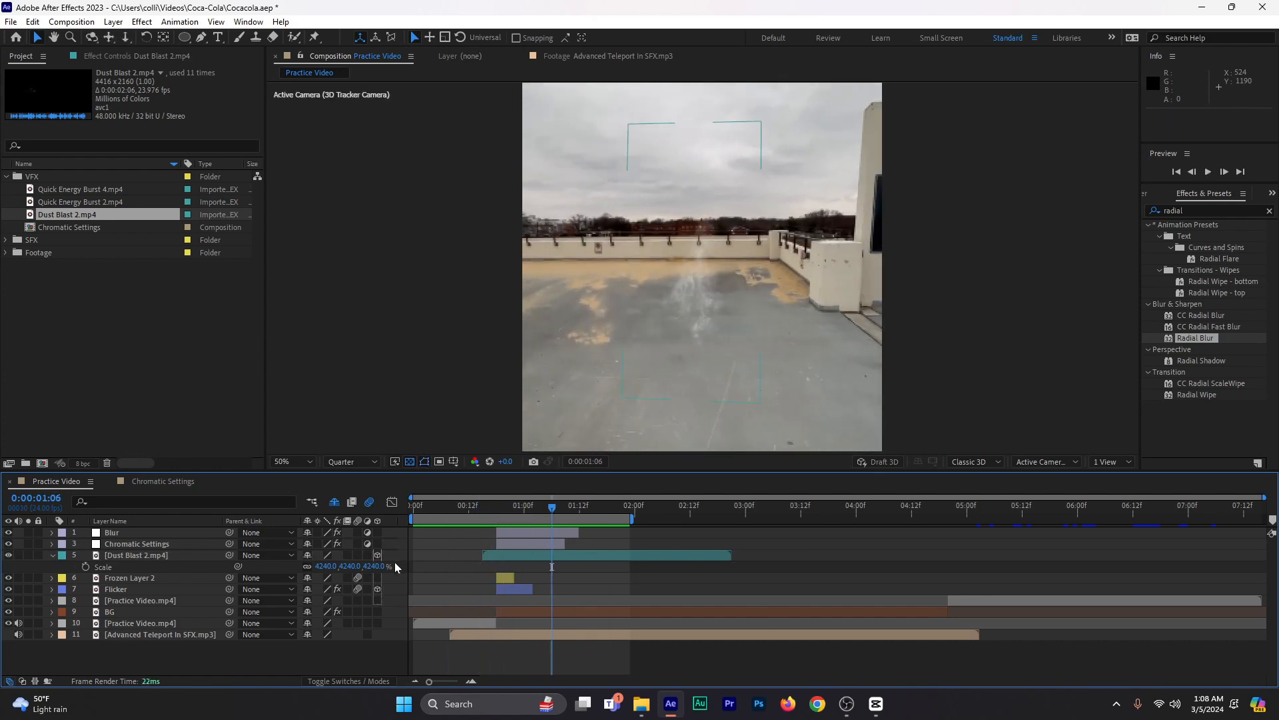
# - Enable motion blur on the Dust Blast 2 layer and set its scale to 5740%
pyautogui.click(53, 555)
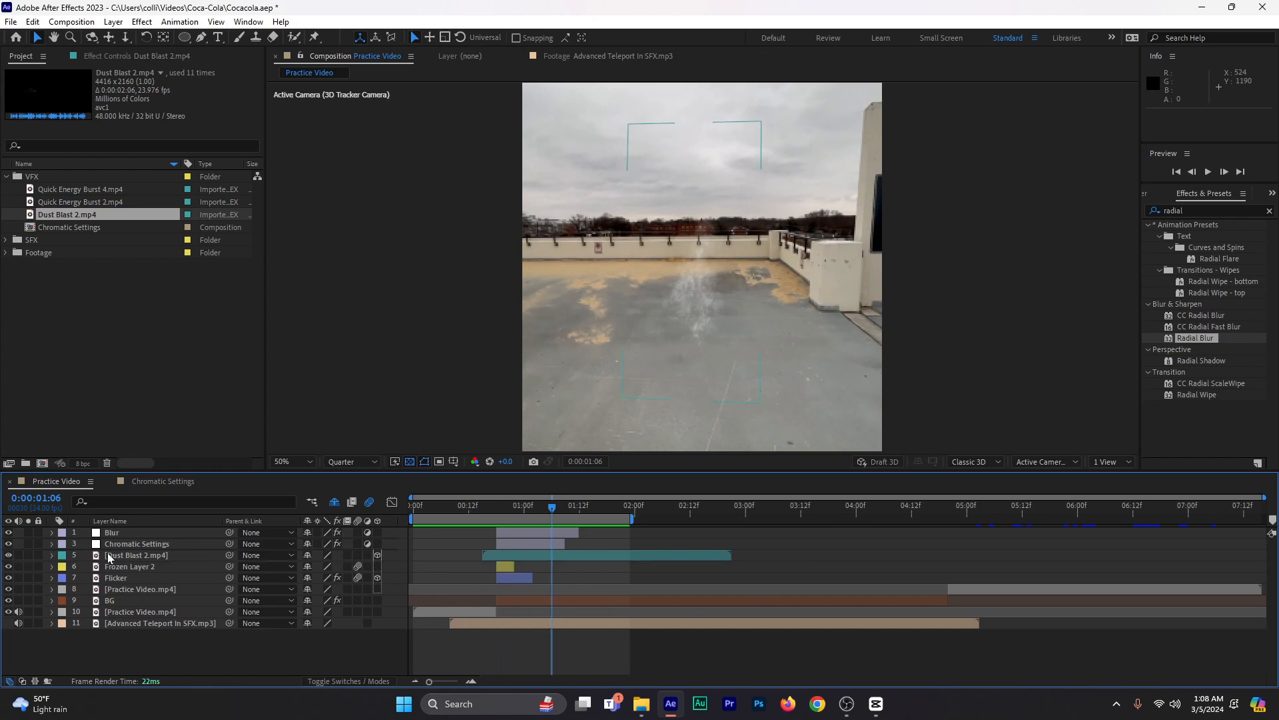
pyautogui.click(147, 555)
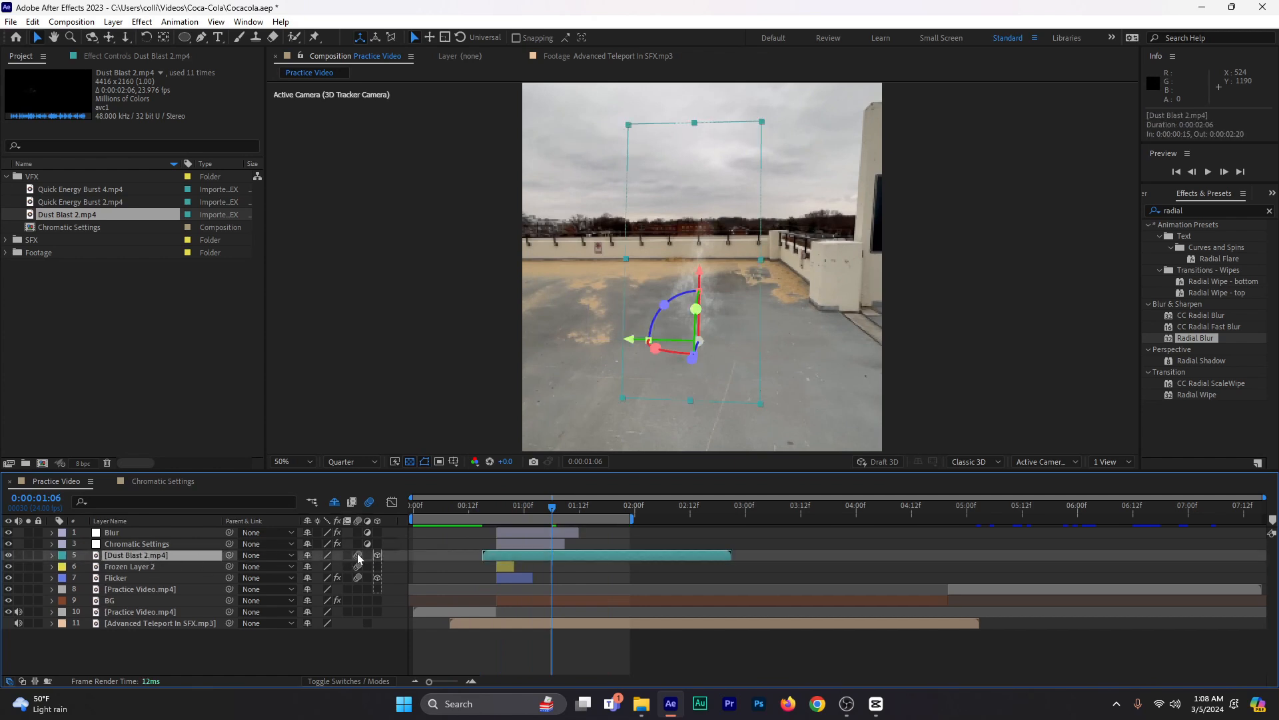
pyautogui.press('s')
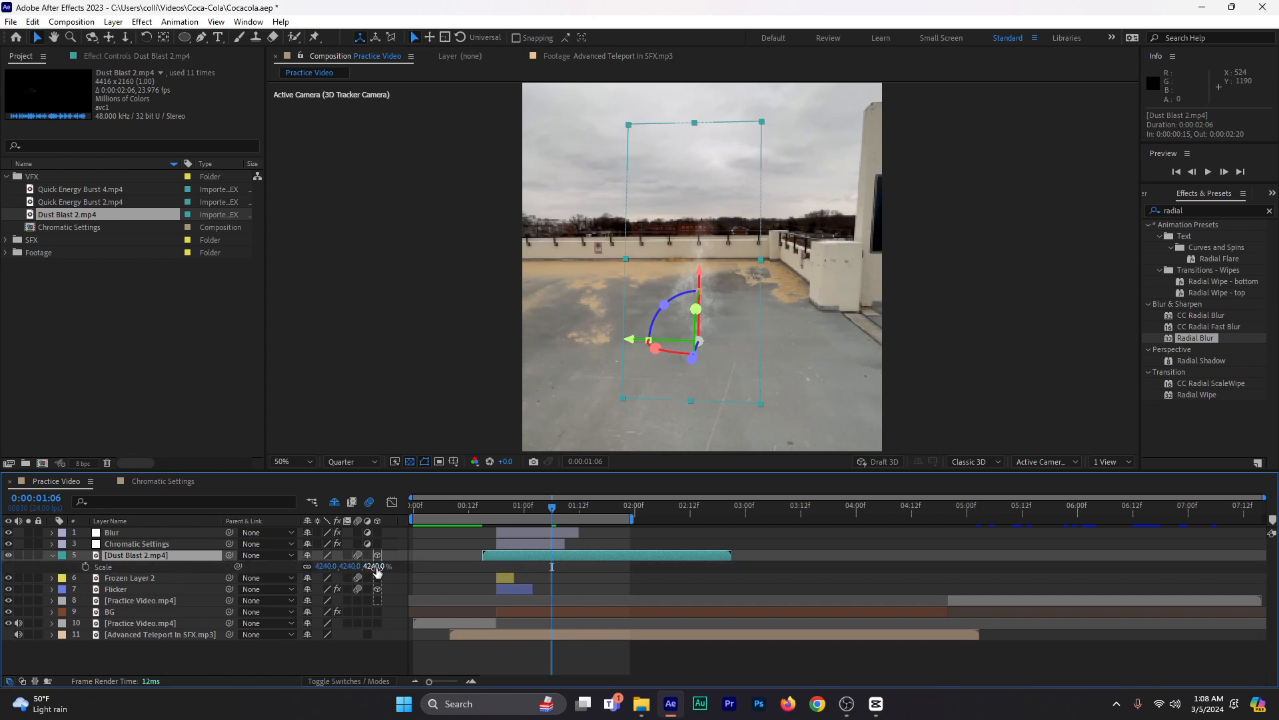
pyautogui.moveTo(373, 567); pyautogui.dragTo(433, 569)
# - At 0:00:00:18, raise Dust Blast 2 slightly toward the jumper's feet, to a Y position of about 34358.8
pyautogui.click(502, 508)
pyautogui.moveTo(501, 506); pyautogui.dragTo(497, 506)
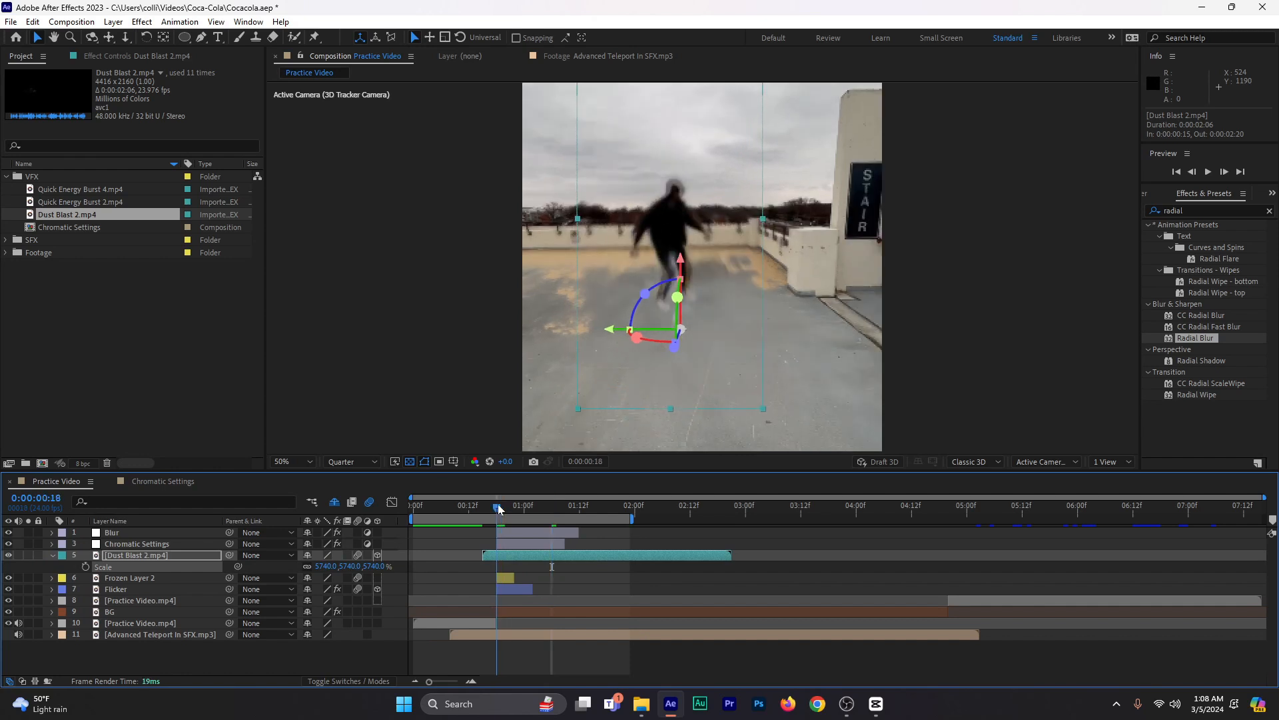
pyautogui.moveTo(708, 353); pyautogui.dragTo(708, 342)
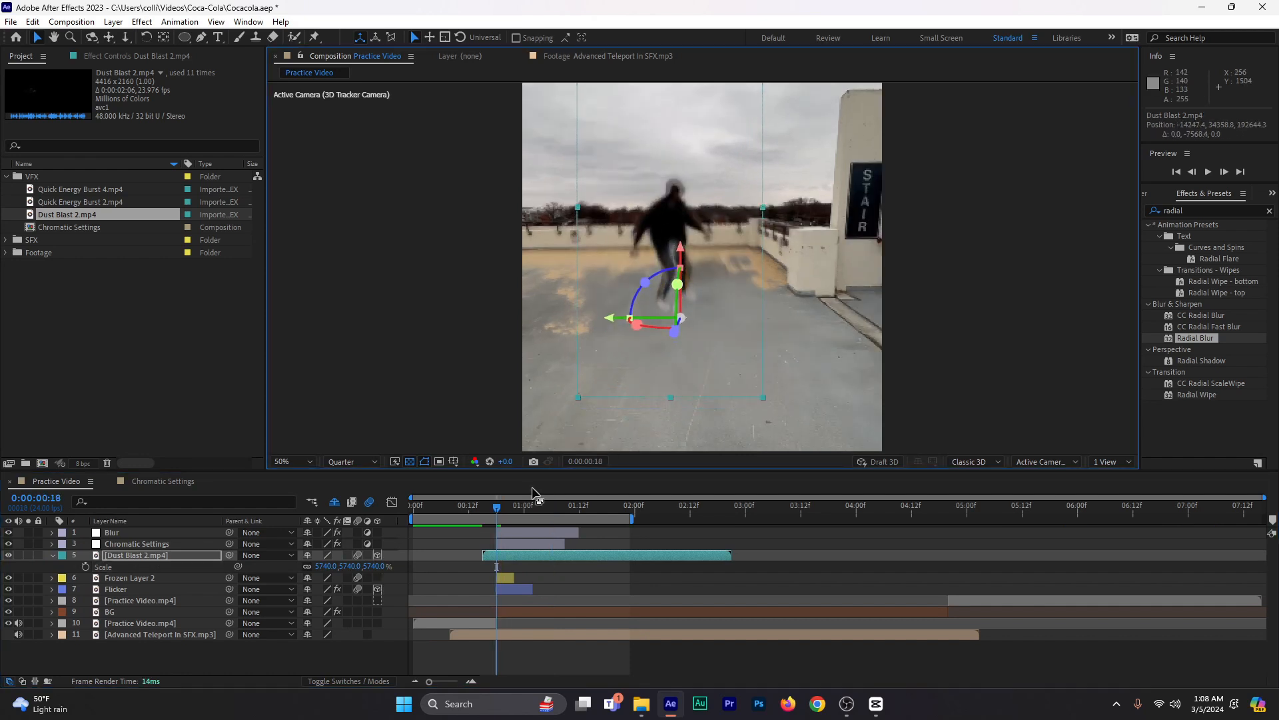
# - Extend the work area's end to 0:00:03:13 and preview the composition
pyautogui.click(464, 509)
pyautogui.press('space')
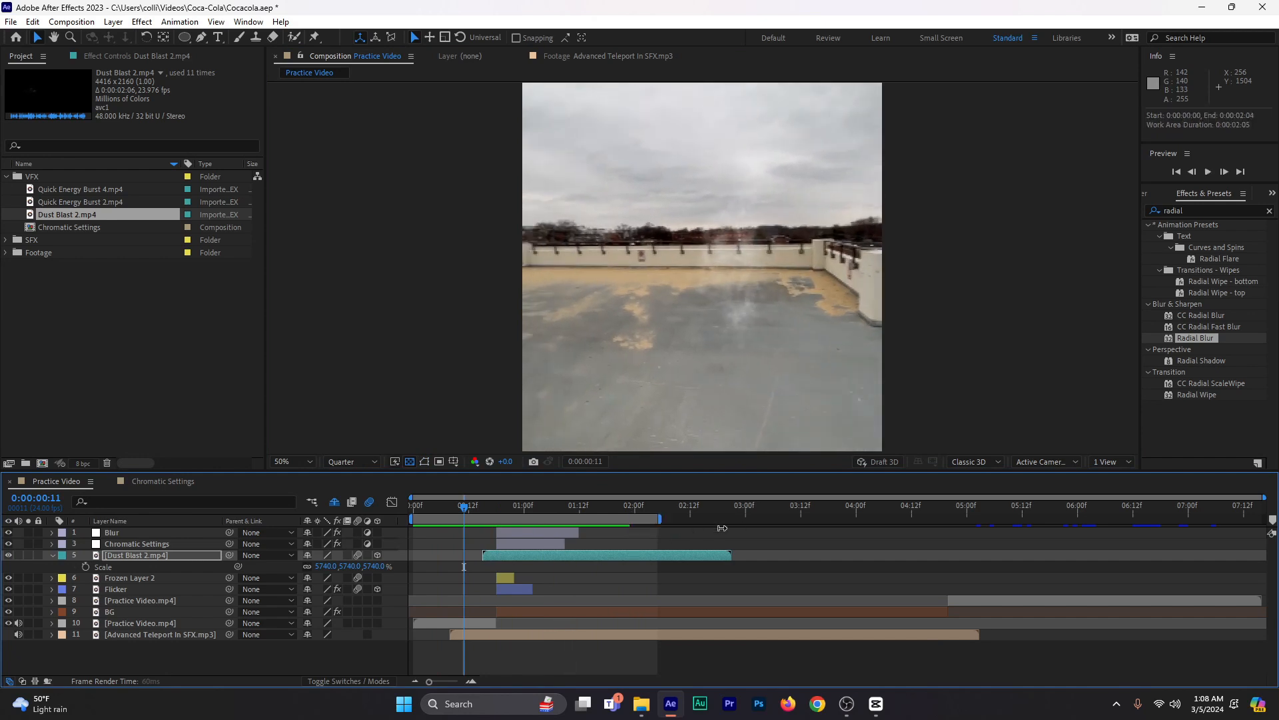
pyautogui.moveTo(630, 518); pyautogui.dragTo(810, 519)
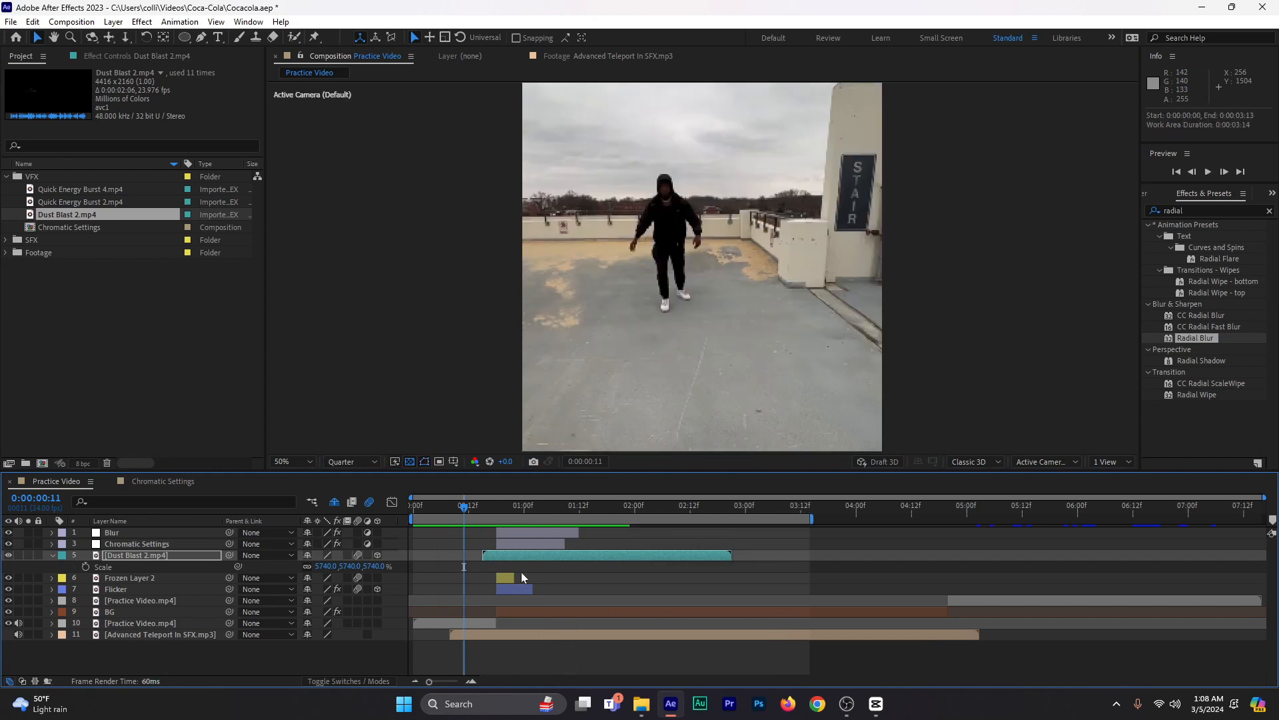
pyautogui.press('space')
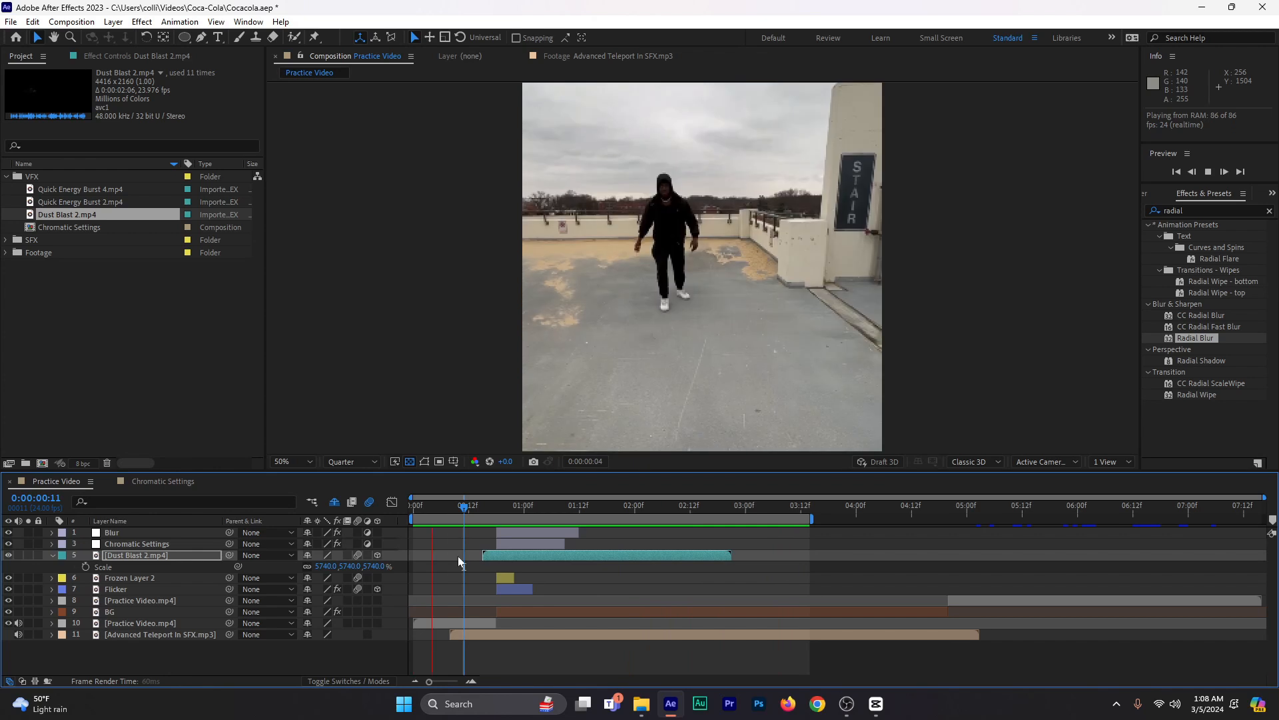
# - Stop the preview at 0:00:01:09, save the project and collapse the Dust Blast 2 layer's properties
pyautogui.click(566, 508)
pyautogui.hotkey('ctrl', 's')
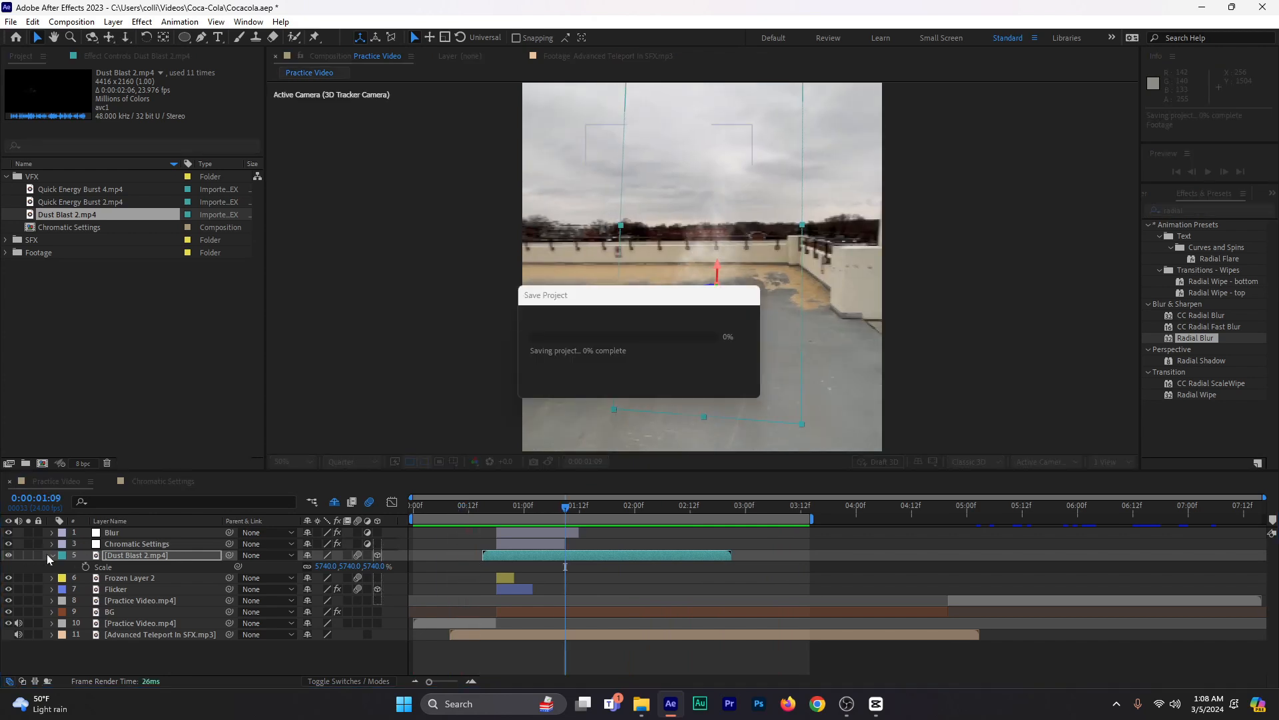
pyautogui.click(50, 554)
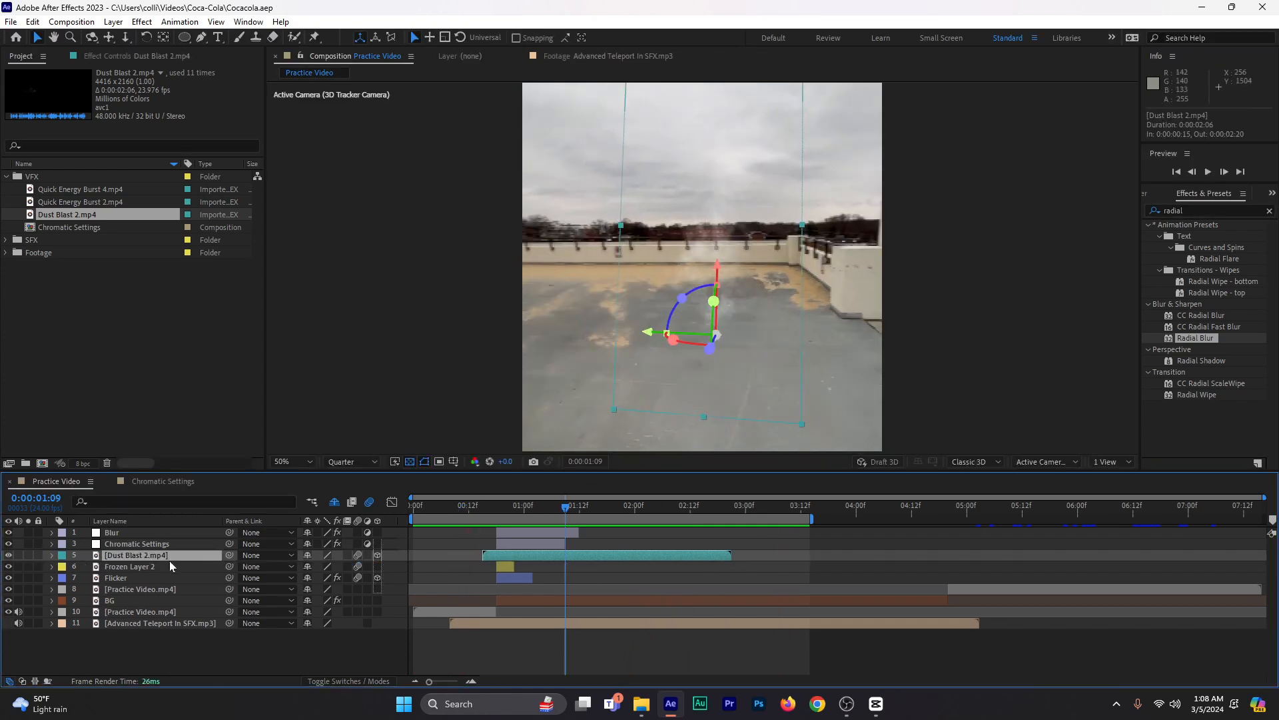
# - Add Quick Energy Burst 2.mp4 directly above the Dust Blast 2 layer, starting at 0:00:00:18
pyautogui.click(85, 201)
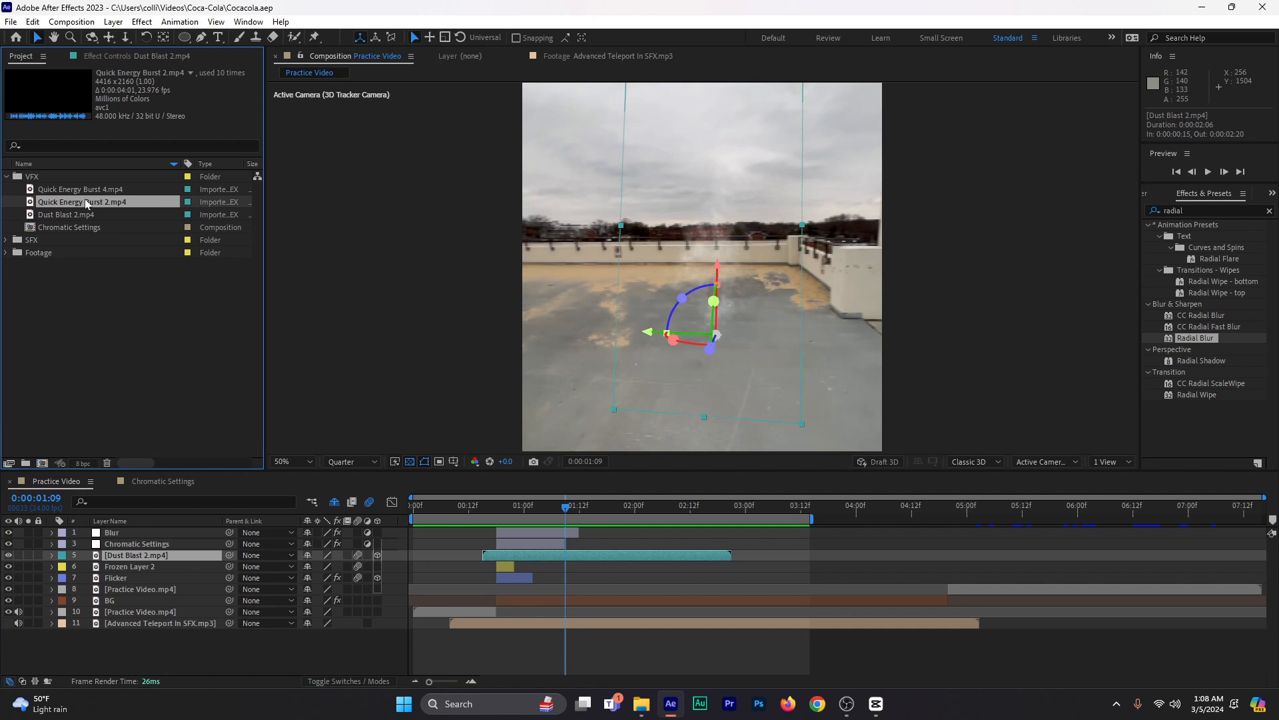
pyautogui.moveTo(75, 207); pyautogui.dragTo(493, 553)
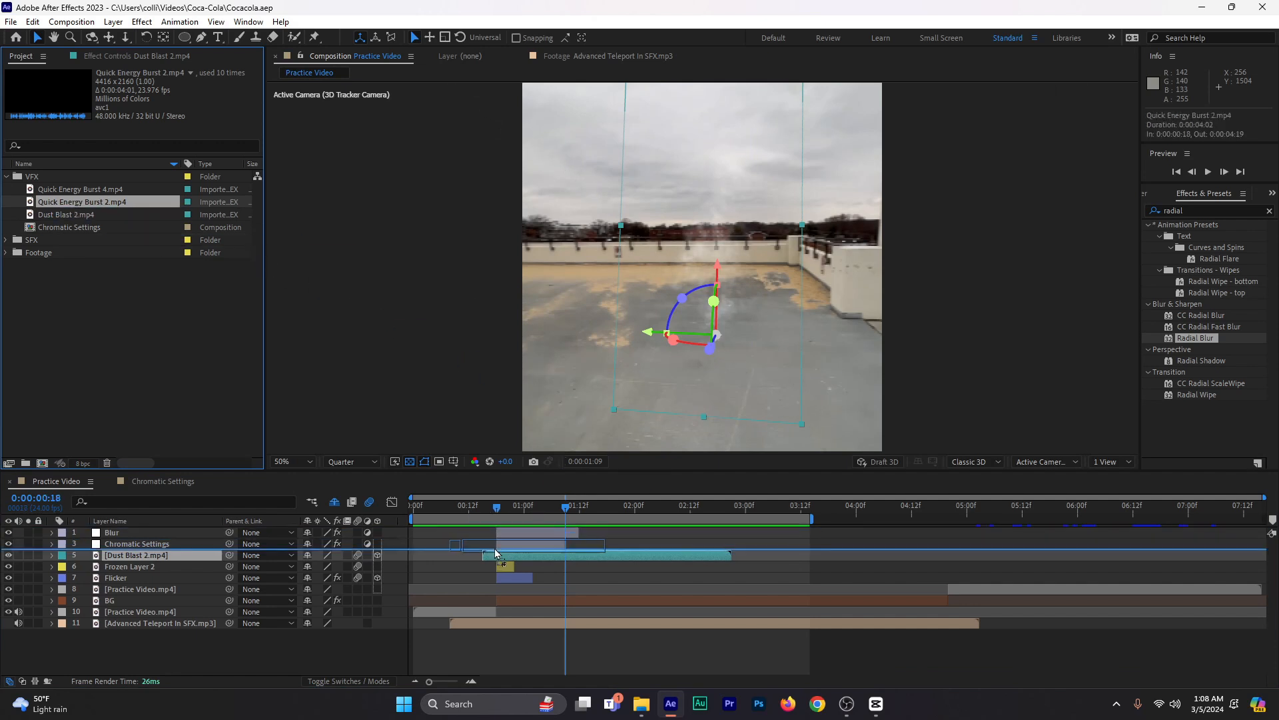
pyautogui.moveTo(495, 549); pyautogui.dragTo(497, 553)
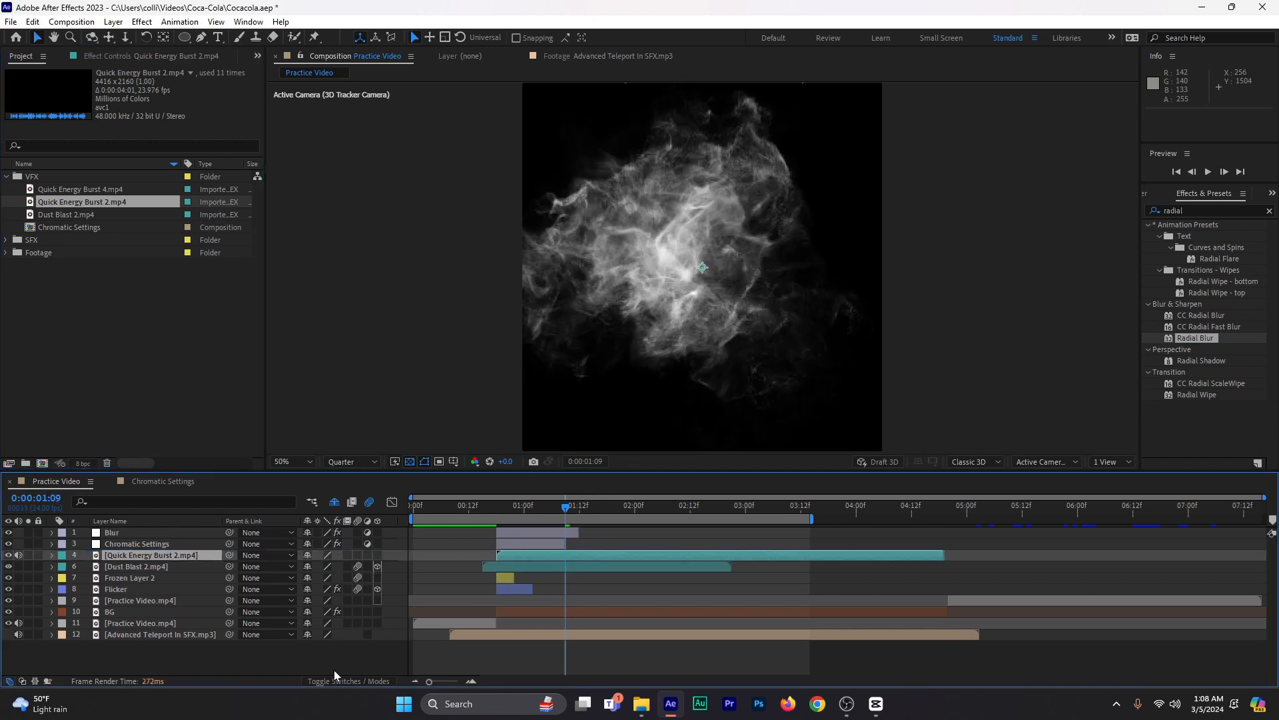
# - Set Quick Energy Burst 2's blending mode to Screen and make it a 3D layer
pyautogui.click(334, 680)
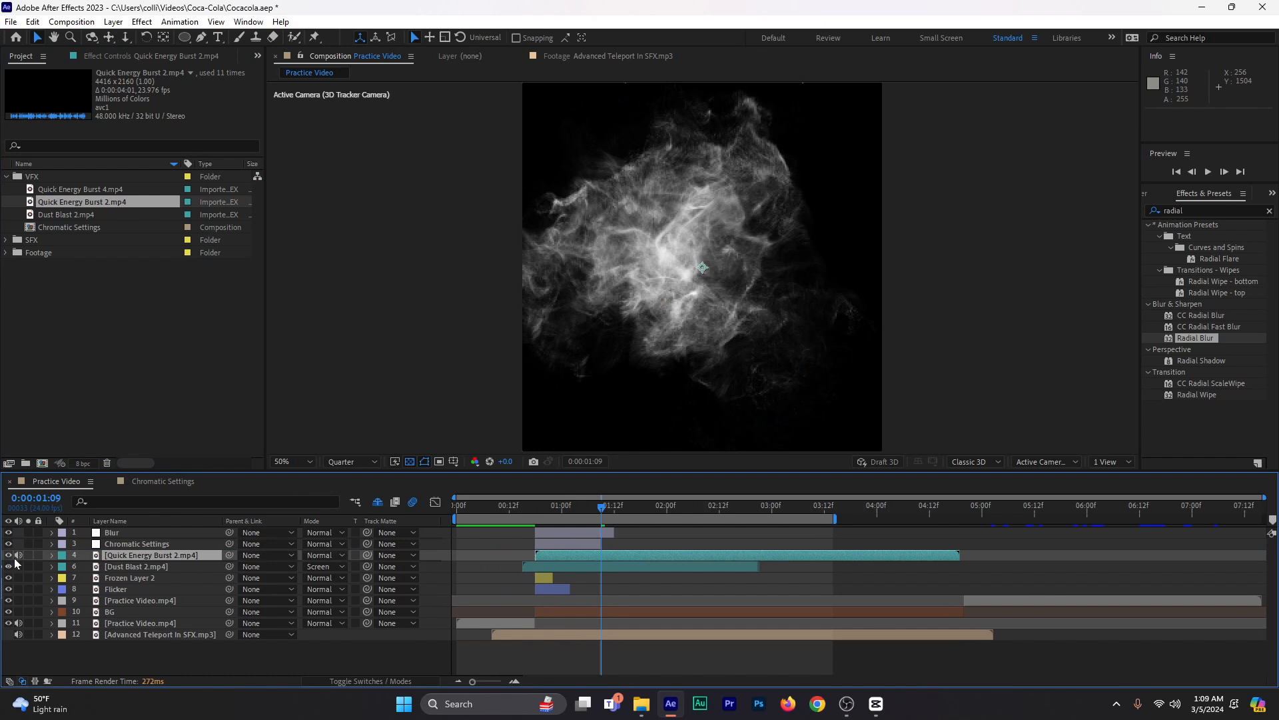
pyautogui.click(313, 556)
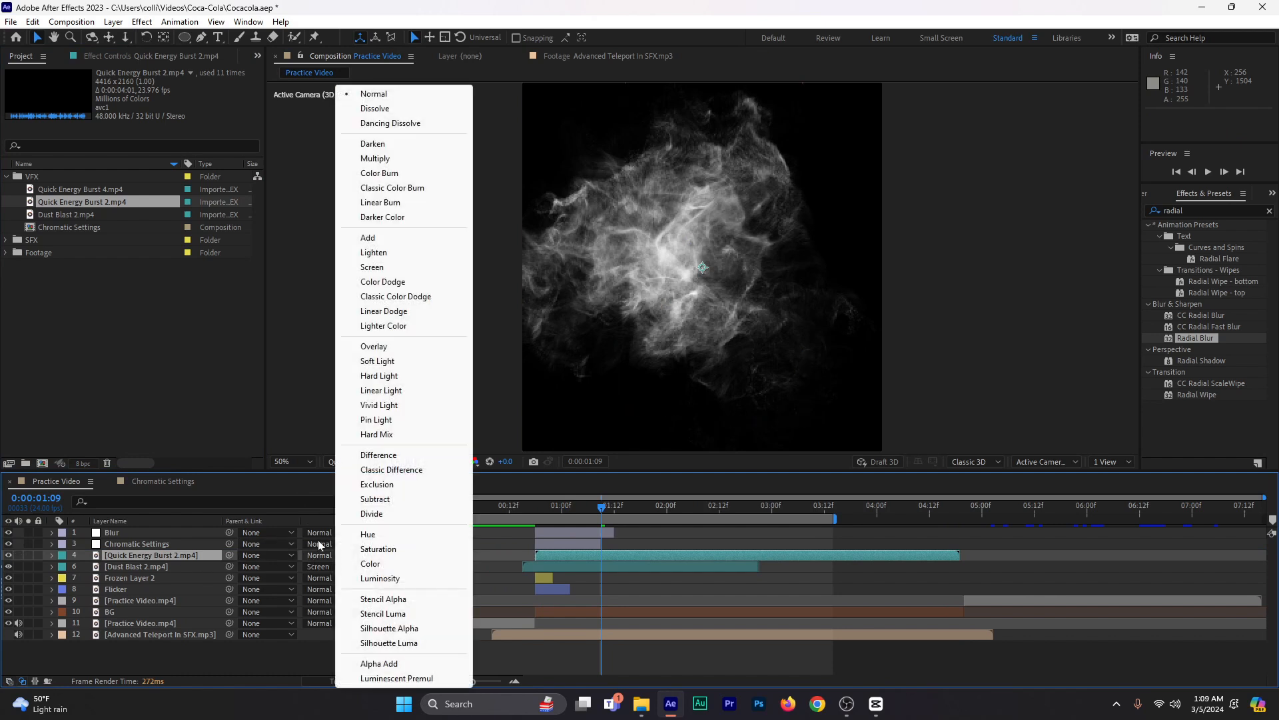
pyautogui.click(372, 266)
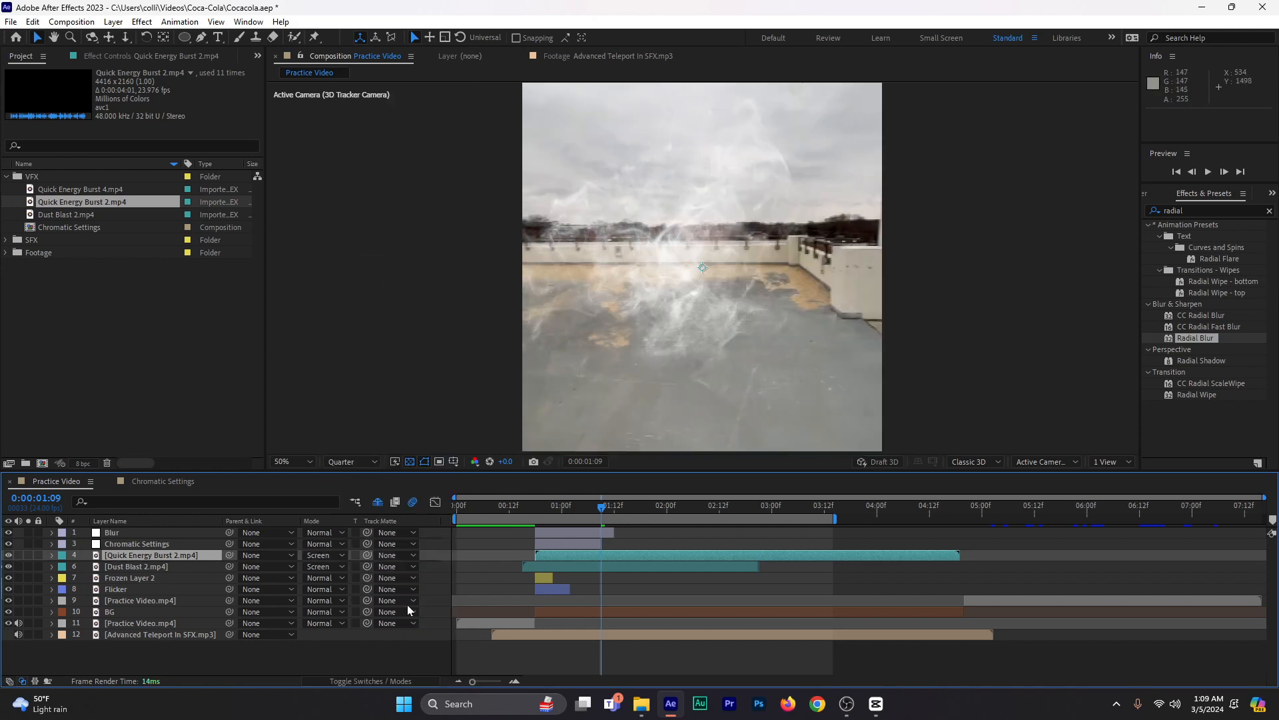
pyautogui.press('F4')
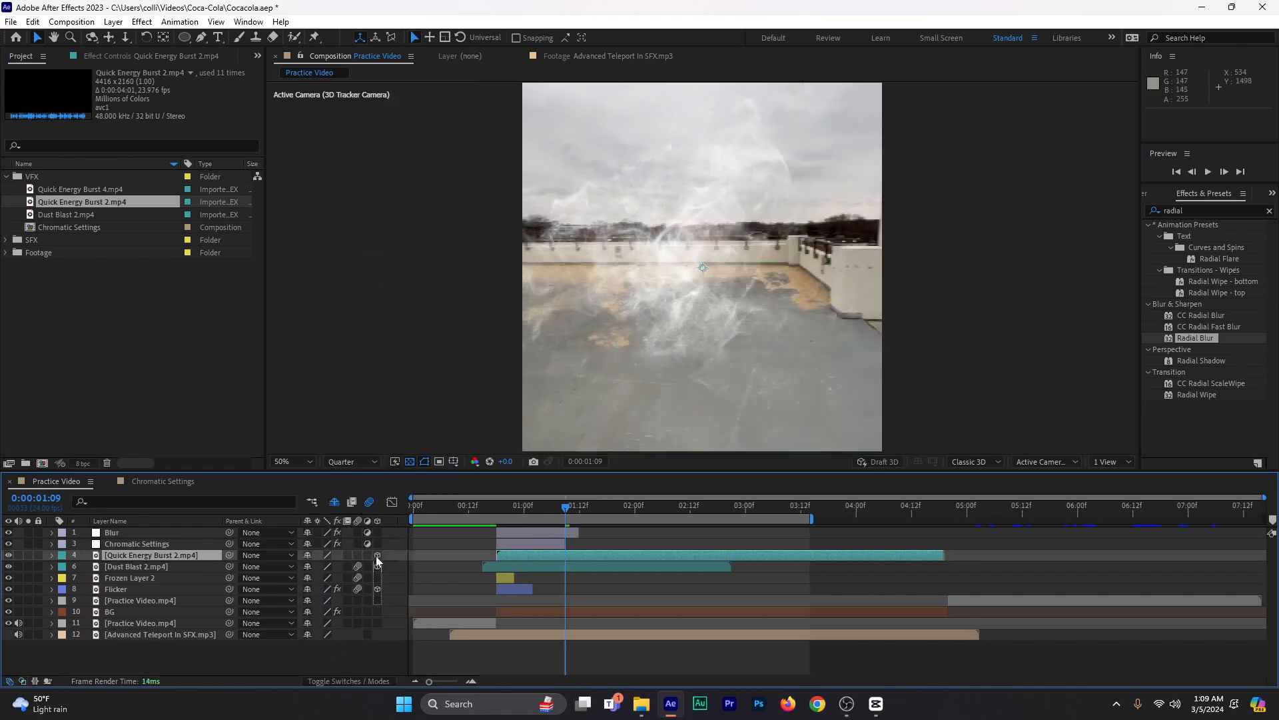
pyautogui.click(377, 557)
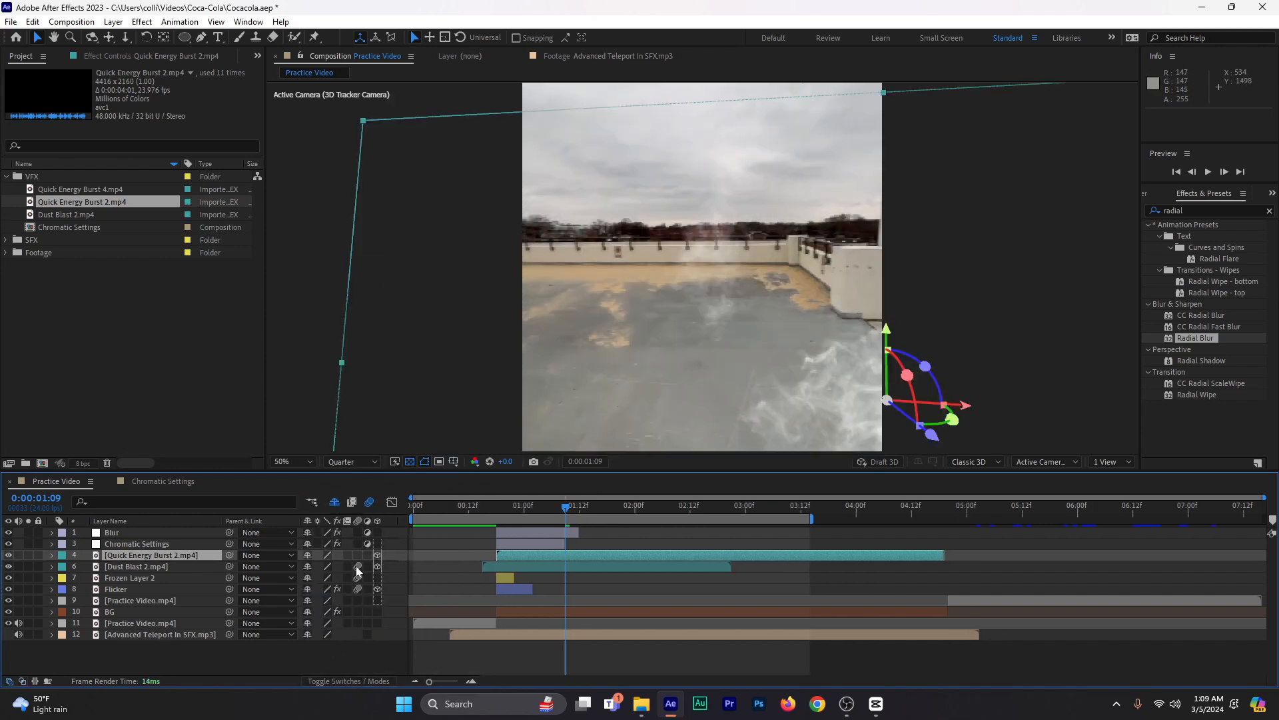
# - Copy the Transform properties of Dust Blast 2 and paste them onto Quick Energy Burst 2
pyautogui.click(167, 568)
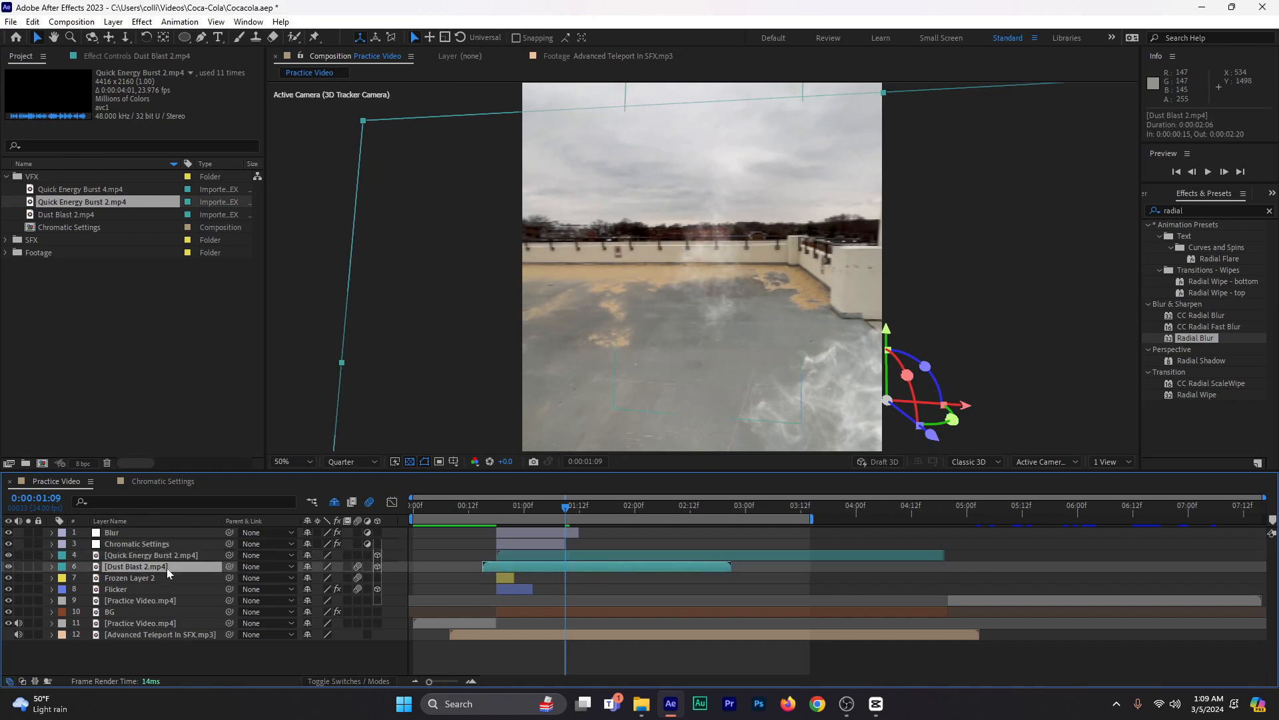
pyautogui.click(51, 567)
pyautogui.click(94, 547)
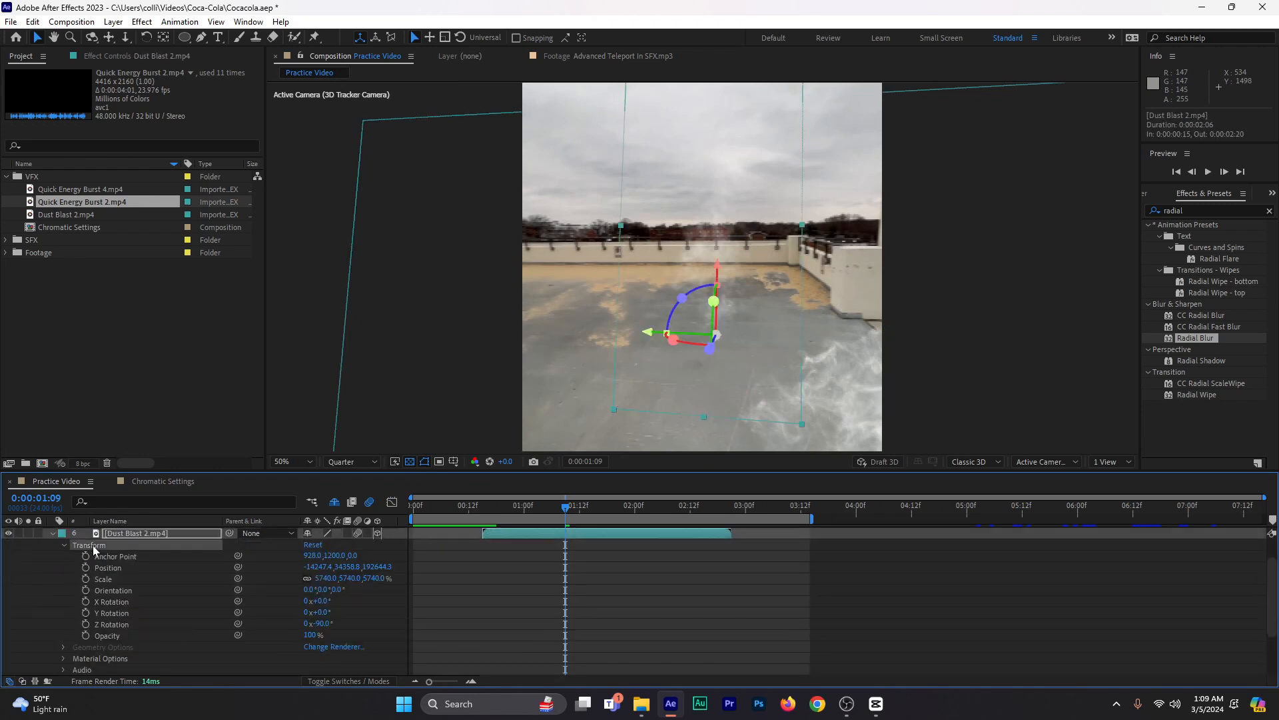
pyautogui.click(52, 533)
pyautogui.click(152, 545)
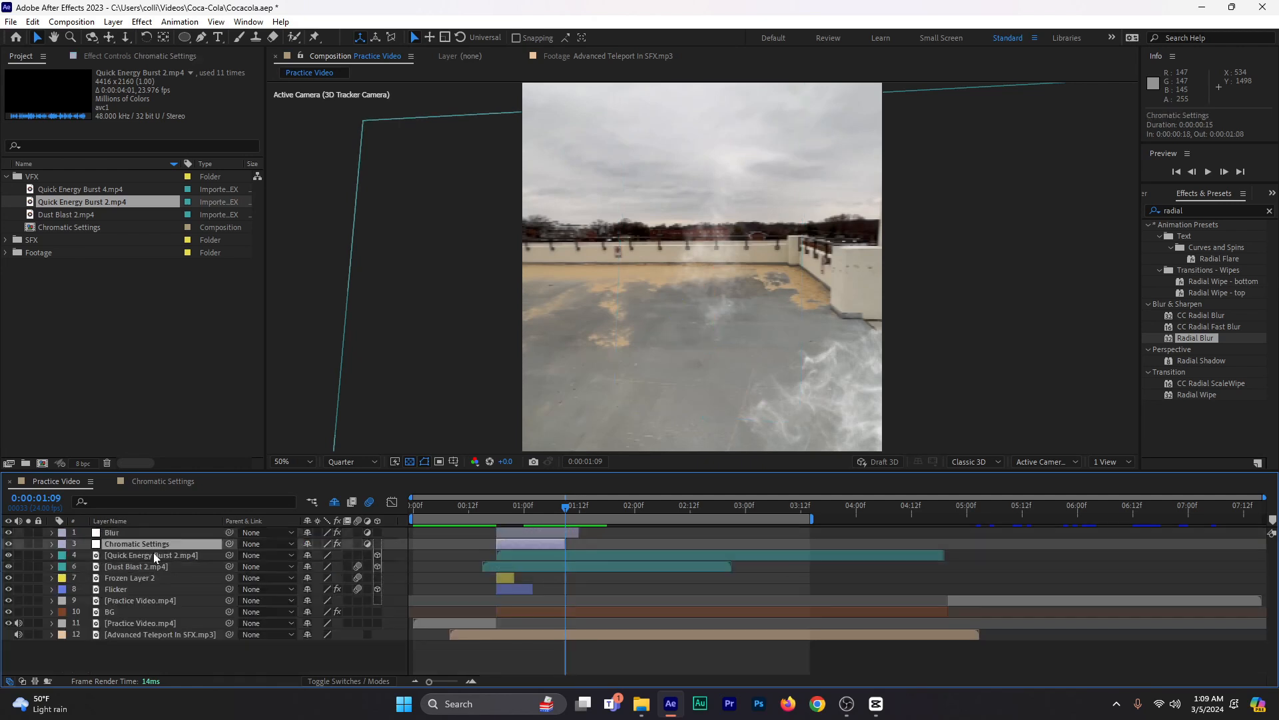
pyautogui.click(153, 554)
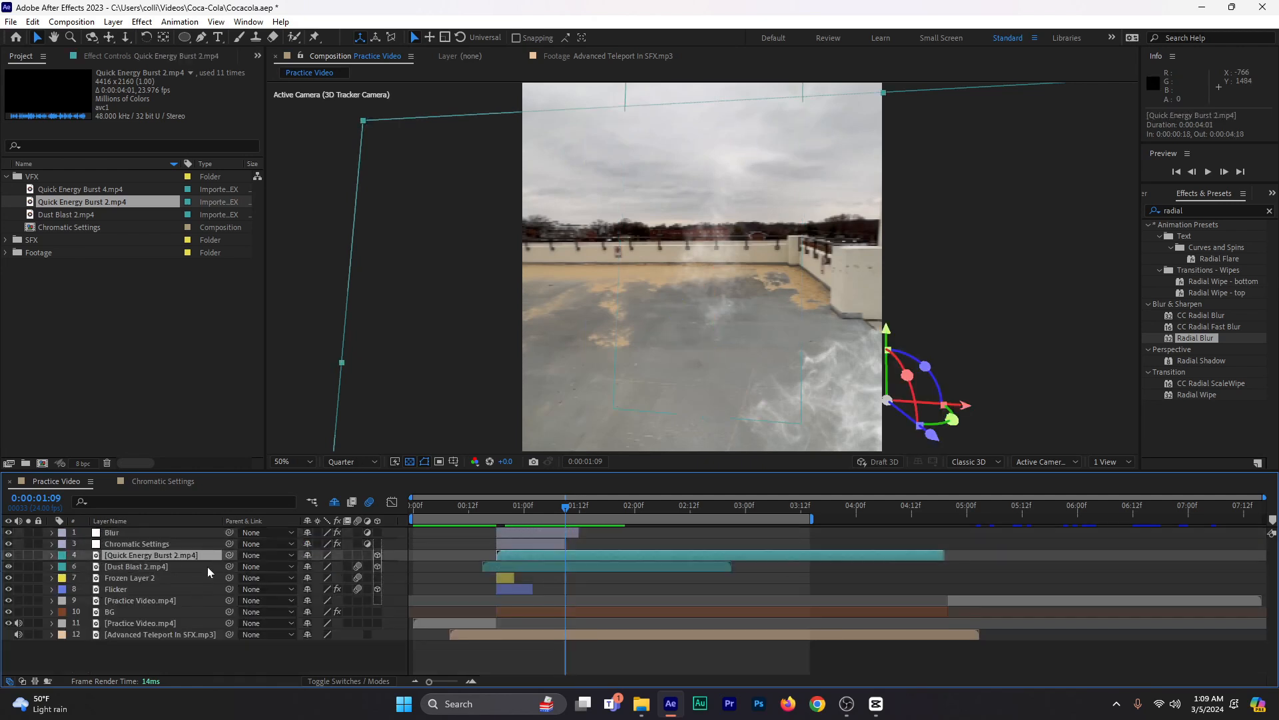
pyautogui.hotkey('ctrl', 'v')
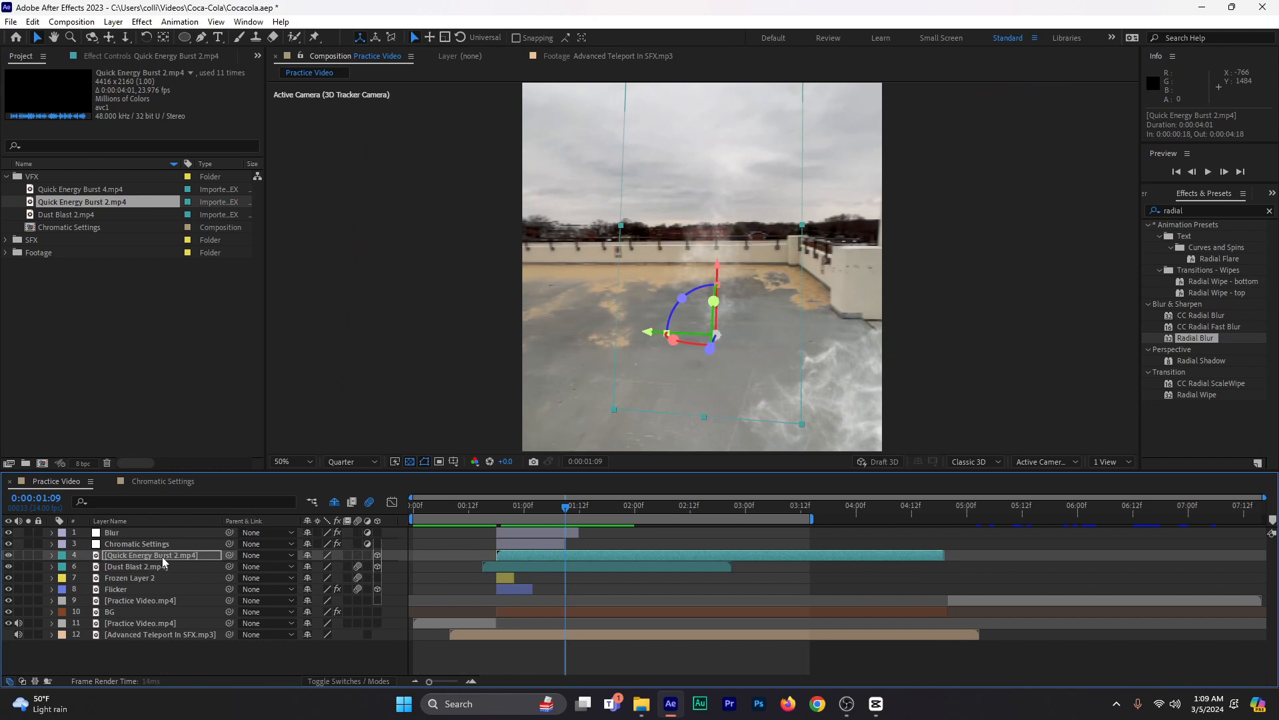
# - Reposition Quick Energy Burst 2 over the dust at 0:00:01:03, scale it to 7366% and preview the effect
pyautogui.click(533, 511)
pyautogui.moveTo(532, 513)
pyautogui.mouseDown()
pyautogui.moveTo(512, 516)
pyautogui.moveTo(539, 513)
pyautogui.mouseUp()
pyautogui.moveTo(728, 342)
pyautogui.mouseDown()
pyautogui.moveTo(725, 355)
pyautogui.moveTo(747, 356)
pyautogui.mouseUp()
pyautogui.press('s')
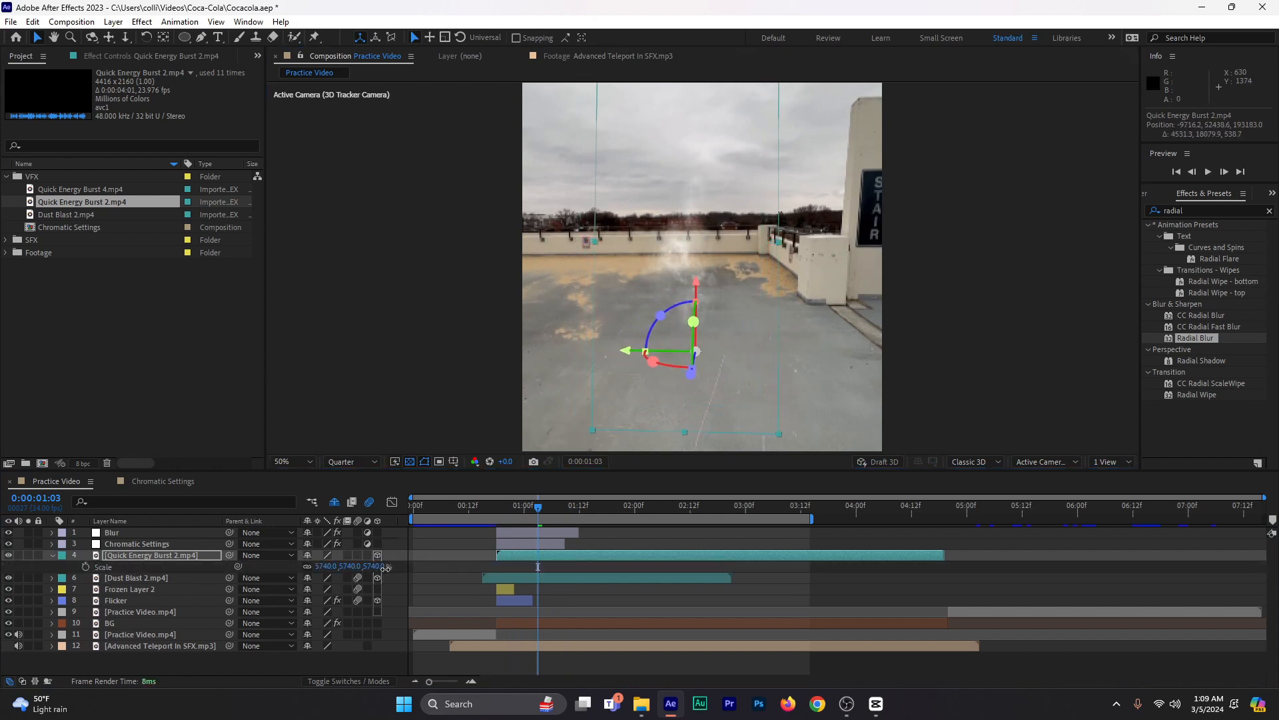
pyautogui.moveTo(376, 566); pyautogui.dragTo(461, 566)
pyautogui.moveTo(747, 340); pyautogui.dragTo(747, 345)
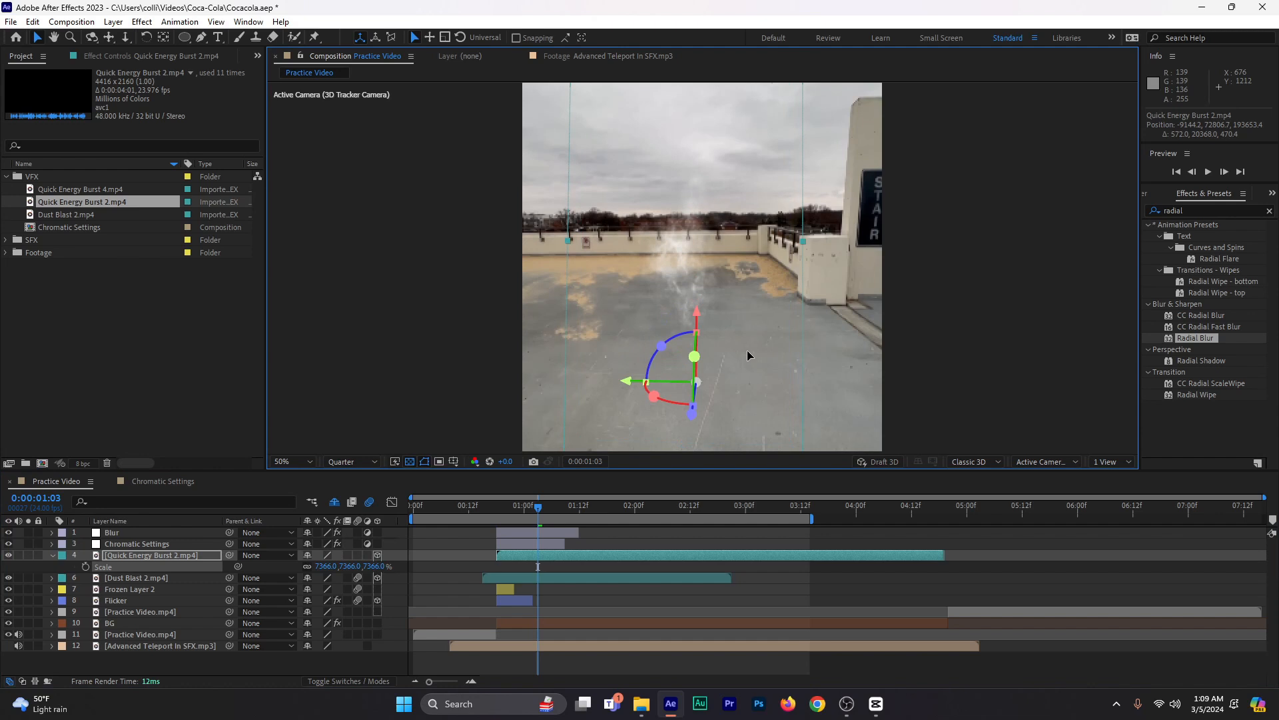
pyautogui.click(468, 509)
pyautogui.press('space')
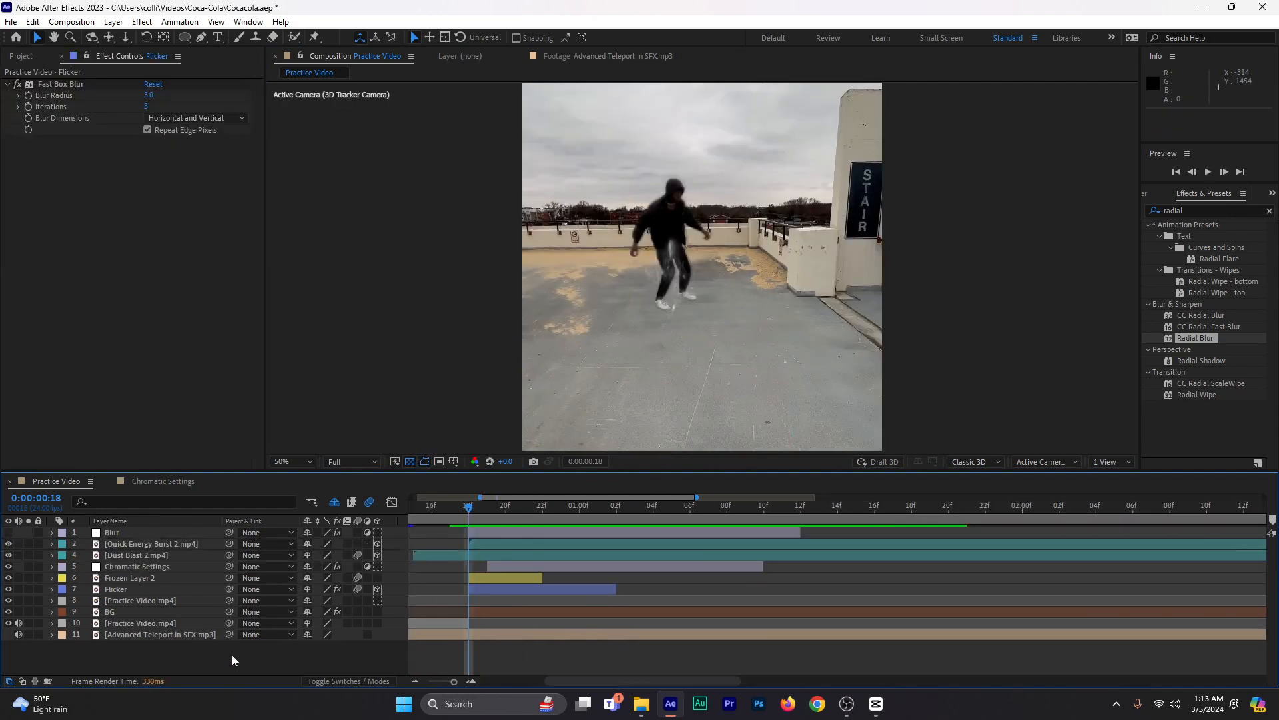
# - Create an adjustment layer trimmed to start at 0:00:00:18 and end at 0:00:01:11, matching the Blur layer
pyautogui.rightClick(217, 655)
pyautogui.moveTo(276, 493)
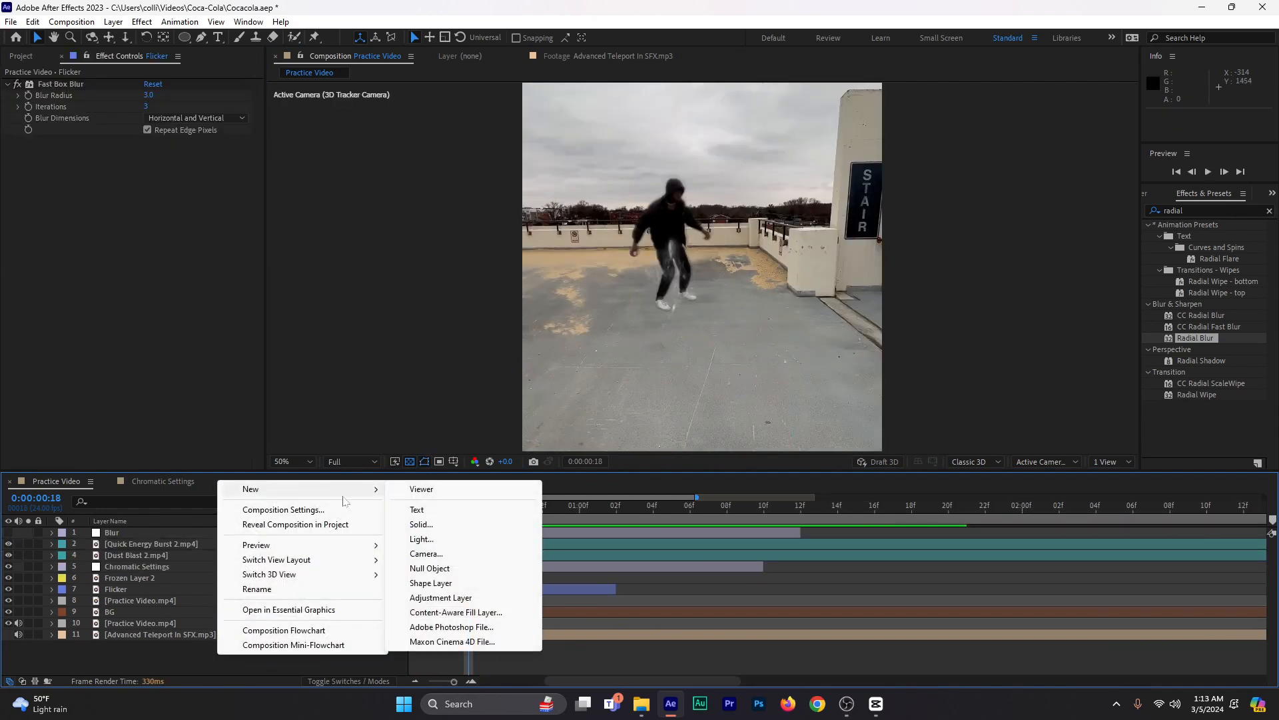
pyautogui.click(429, 598)
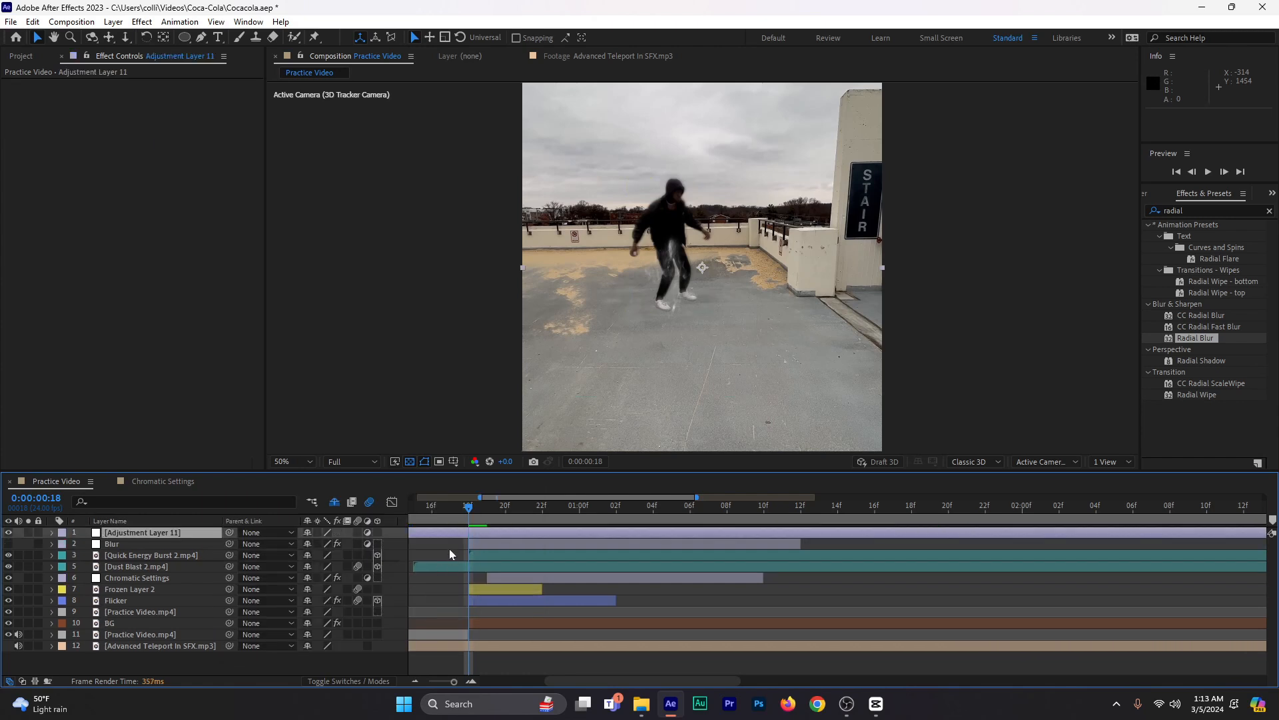
pyautogui.hotkey('ctrl', 'shift', 'd')
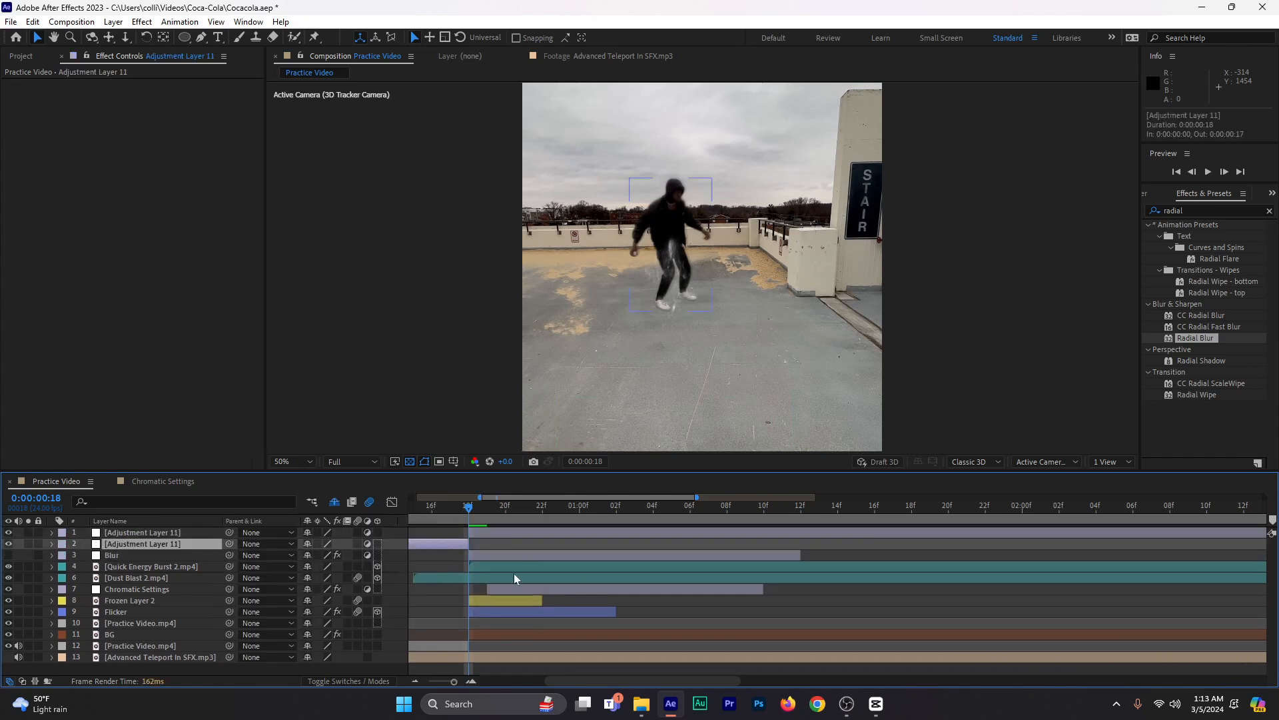
pyautogui.click(490, 537)
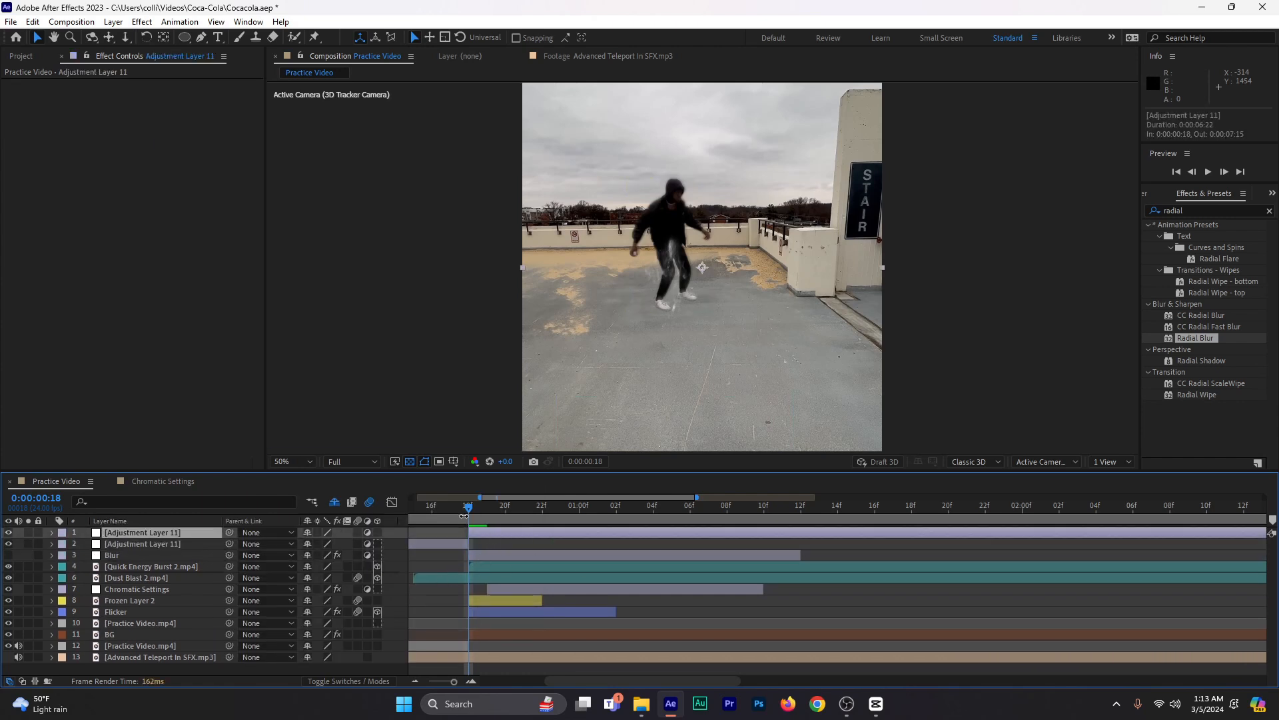
pyautogui.press('Delete')
pyautogui.moveTo(432, 538); pyautogui.dragTo(754, 545)
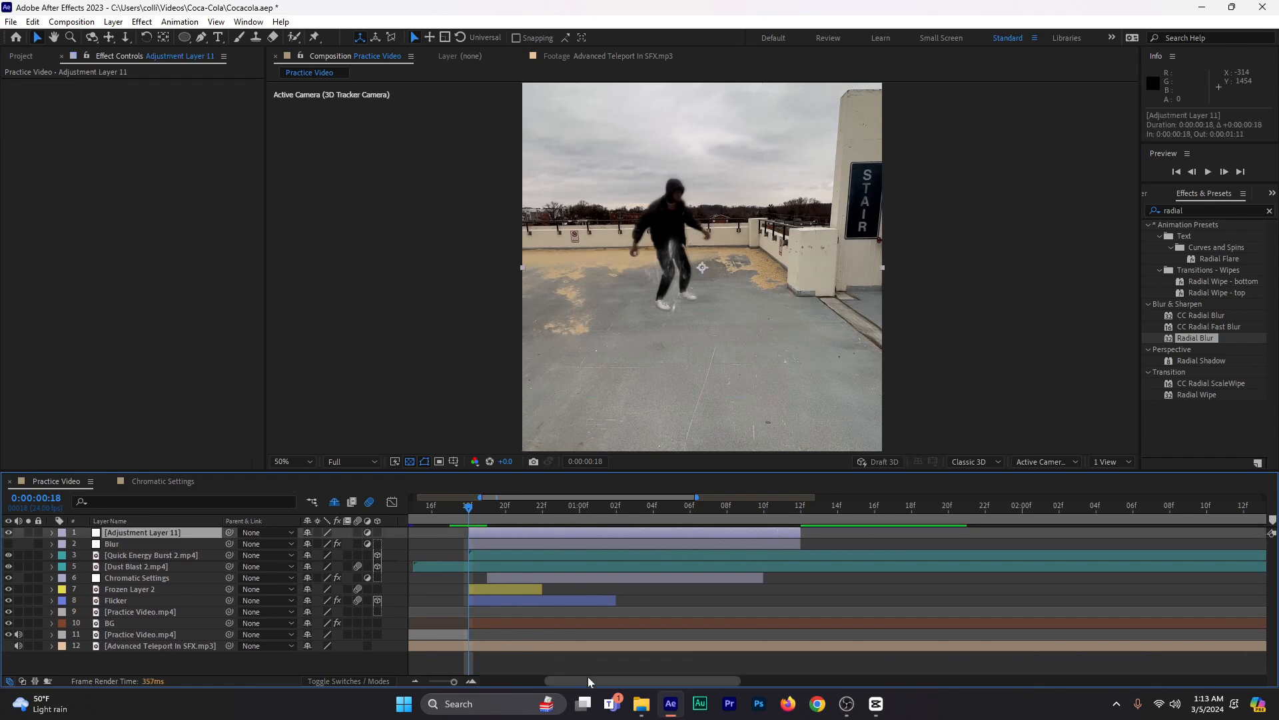
# - Find the Heat Distortion effect and apply it to the new adjustment layer
pyautogui.moveTo(588, 677); pyautogui.dragTo(581, 677)
pyautogui.click(1203, 211)
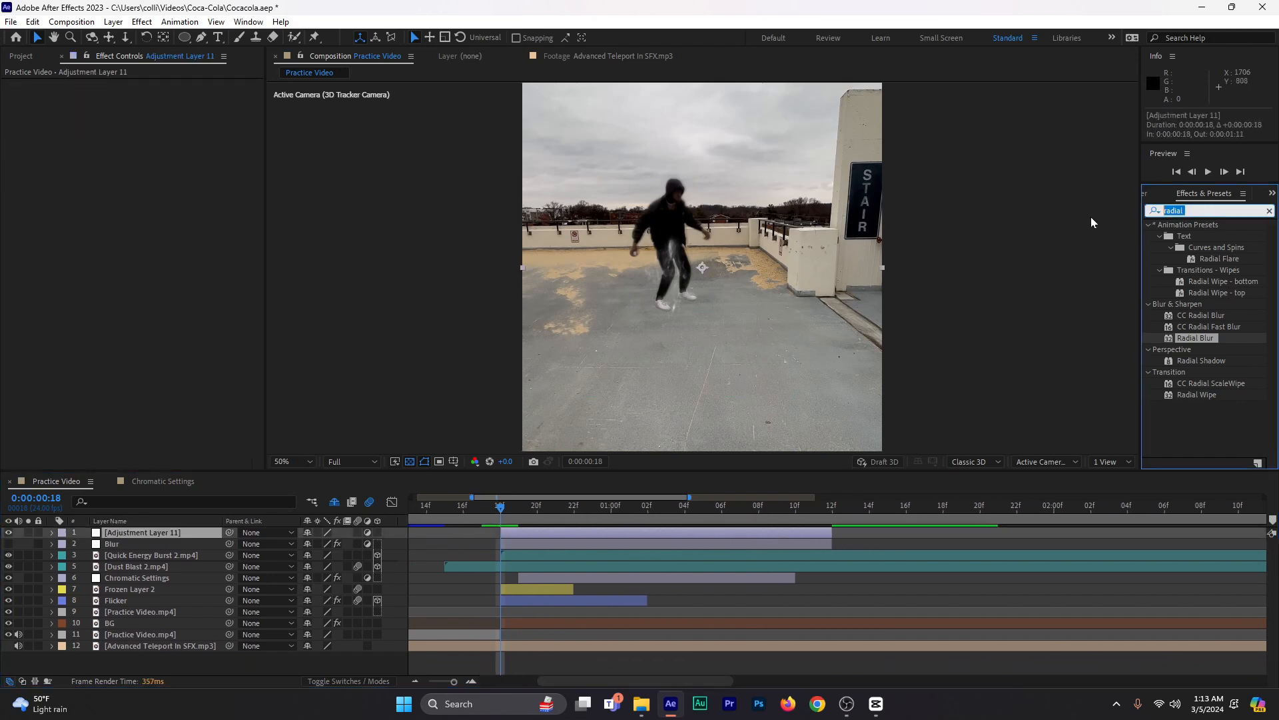
pyautogui.write('heat')
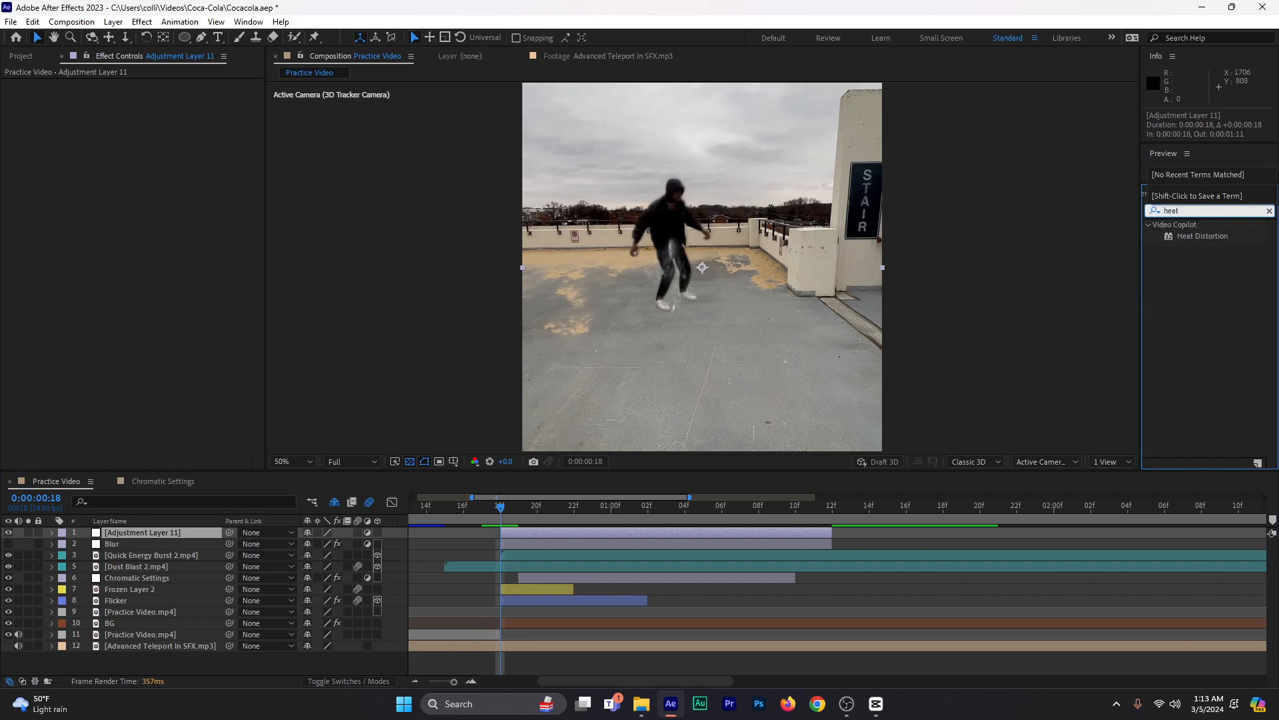
pyautogui.moveTo(1193, 237); pyautogui.dragTo(569, 530)
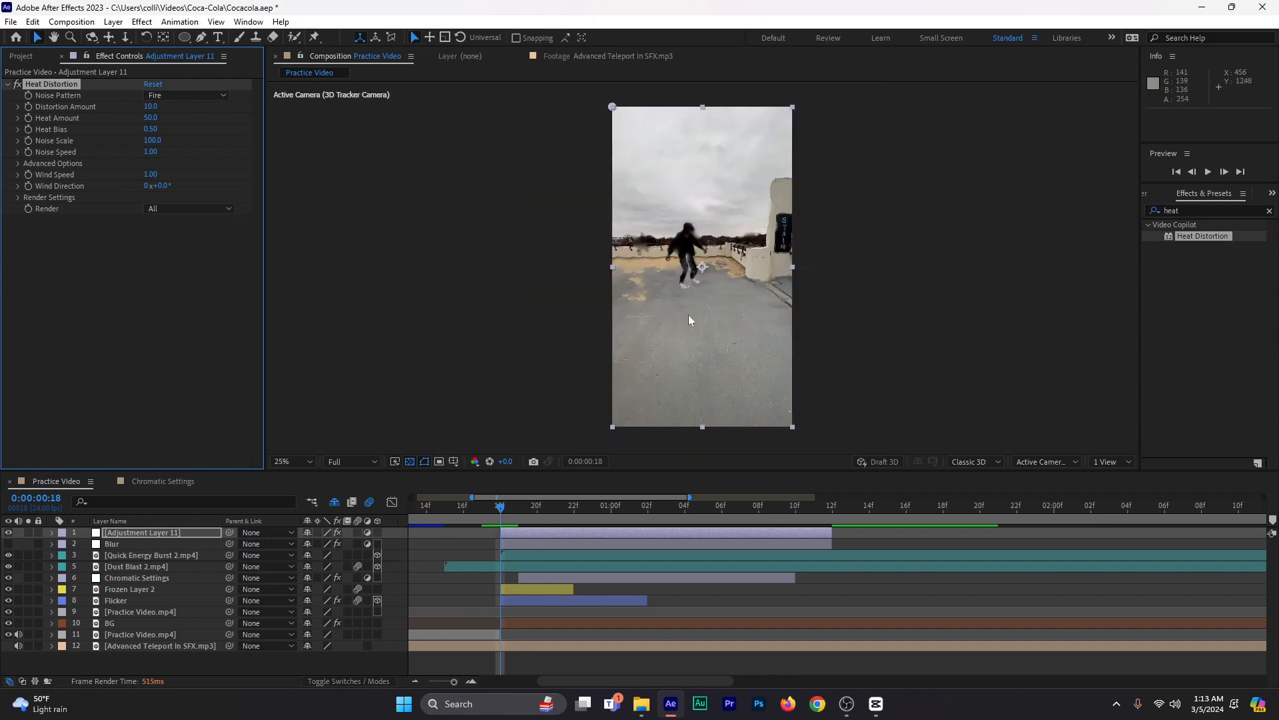
# - Draw a closed, rounded Pen tool mask around the man on the adjustment layer at 0:00:00:18
pyautogui.press(',')
pyautogui.press(',')
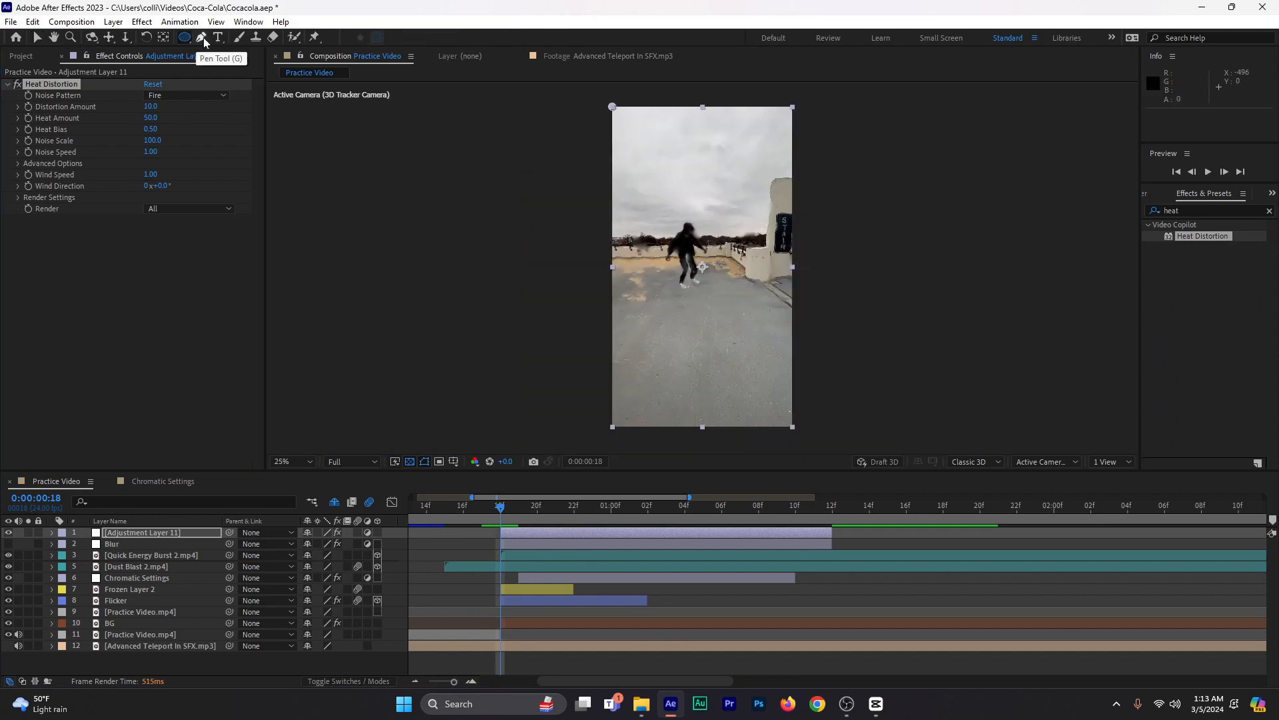
pyautogui.click(201, 37)
pyautogui.click(708, 286)
pyautogui.click(691, 296)
pyautogui.click(663, 287)
pyautogui.moveTo(669, 270); pyautogui.dragTo(660, 265)
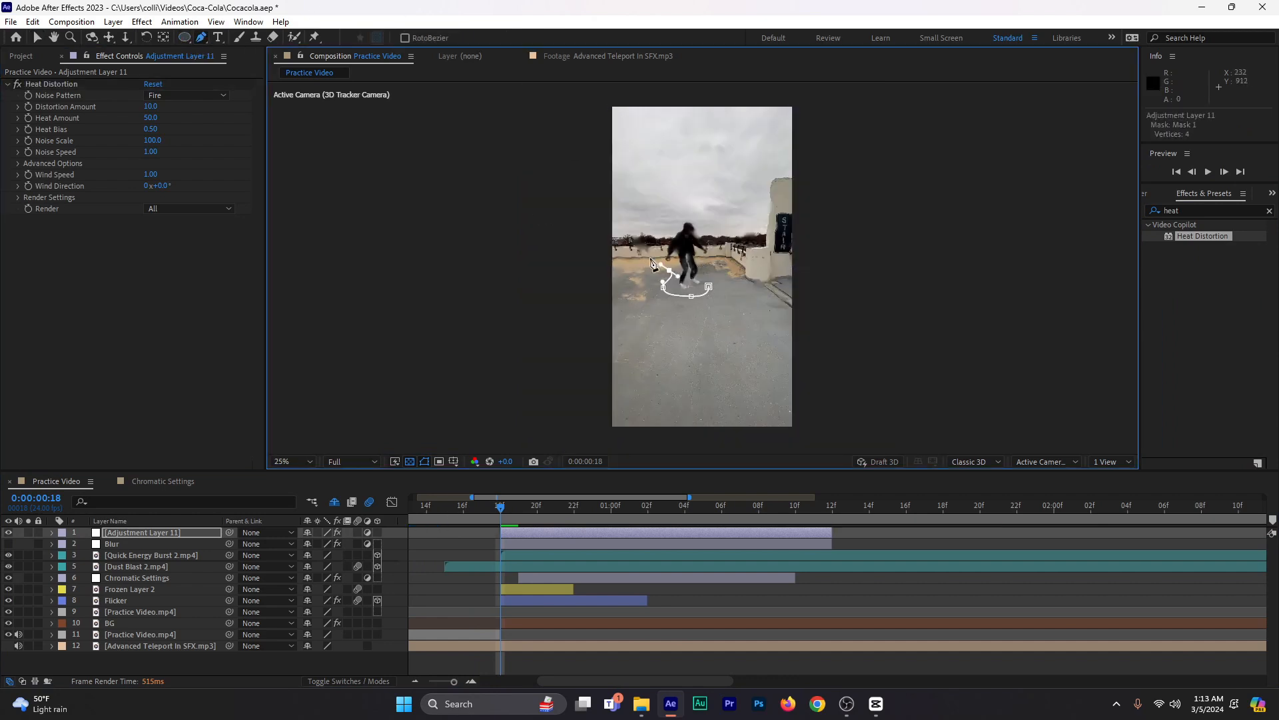
pyautogui.click(669, 209)
pyautogui.click(706, 225)
pyautogui.click(729, 246)
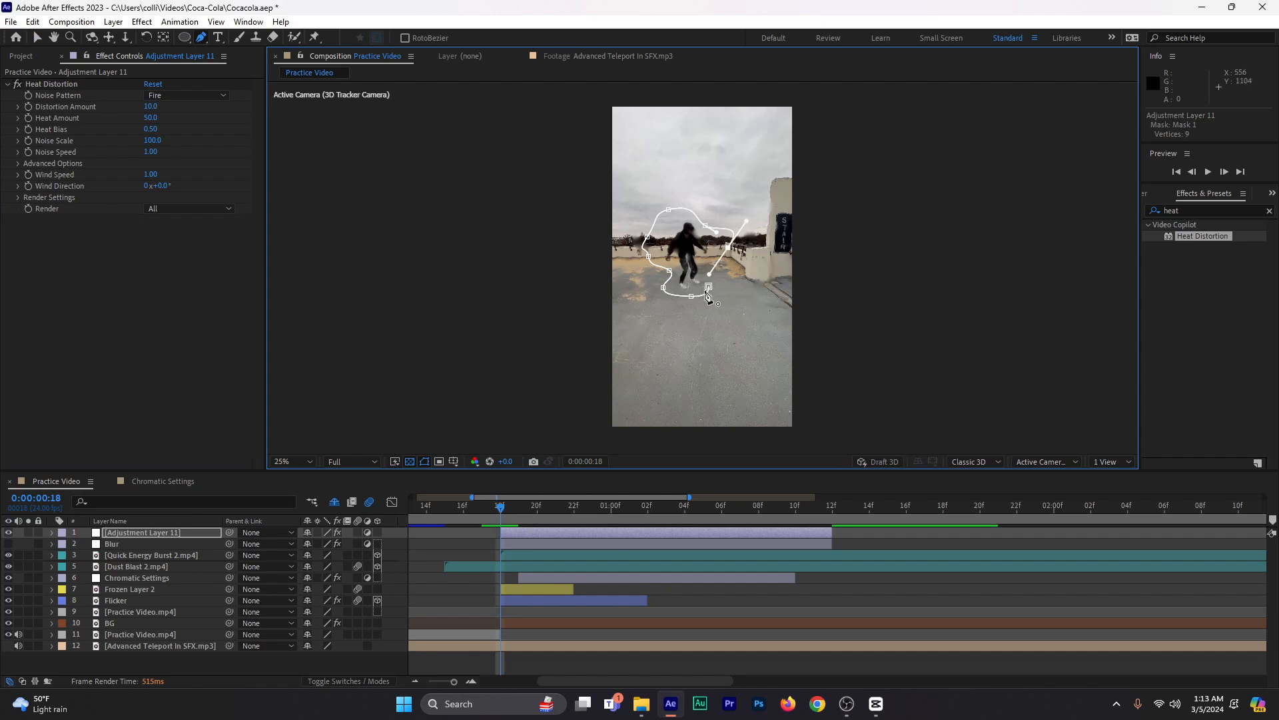
pyautogui.click(710, 274)
pyautogui.click(708, 286)
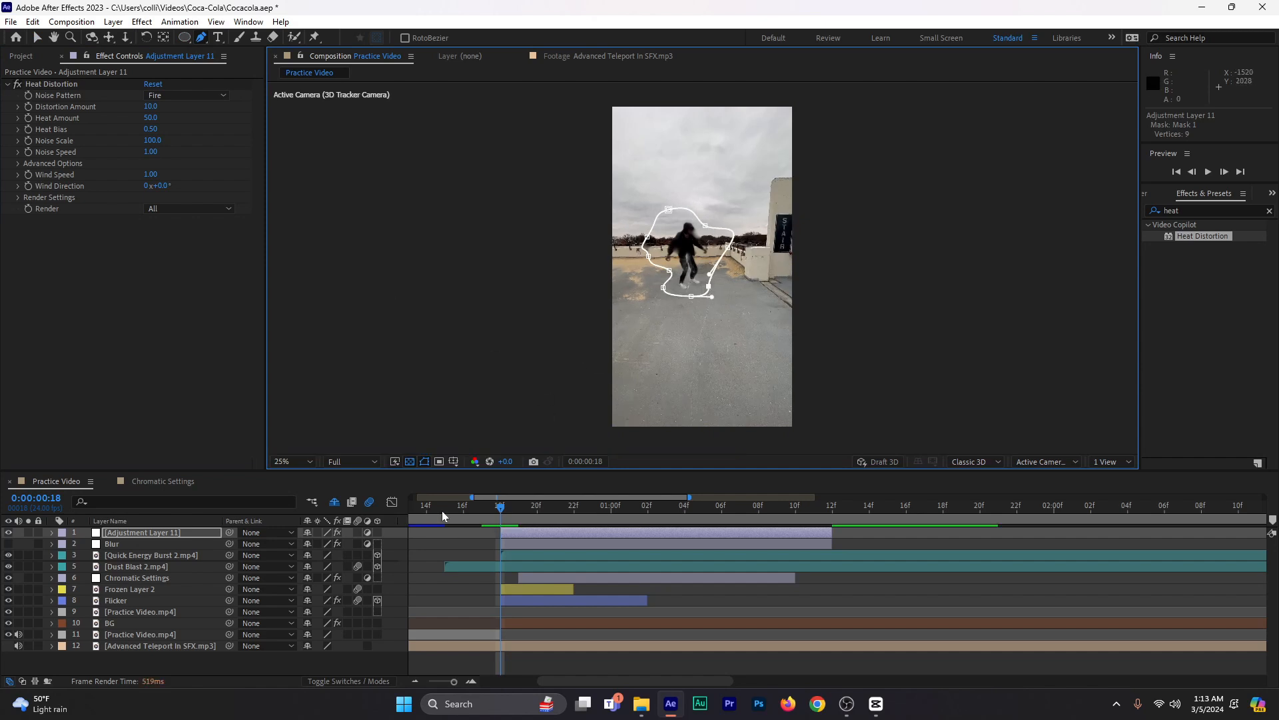
# - Keyframe the mask path at 0:00:00:18, and shift the mask to follow the teleport point at 0:00:00:22 and 0:00:01:05
pyautogui.press('m')
pyautogui.click(96, 556)
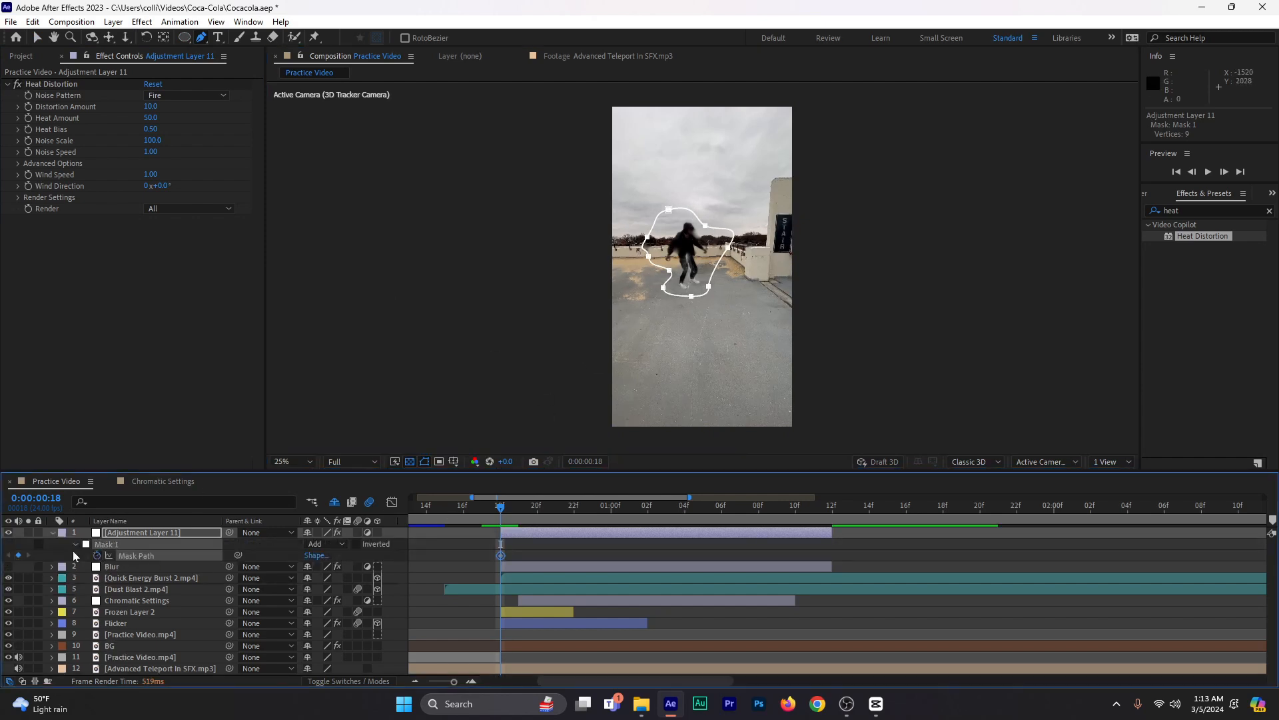
pyautogui.moveTo(504, 511); pyautogui.dragTo(573, 510)
pyautogui.click(38, 38)
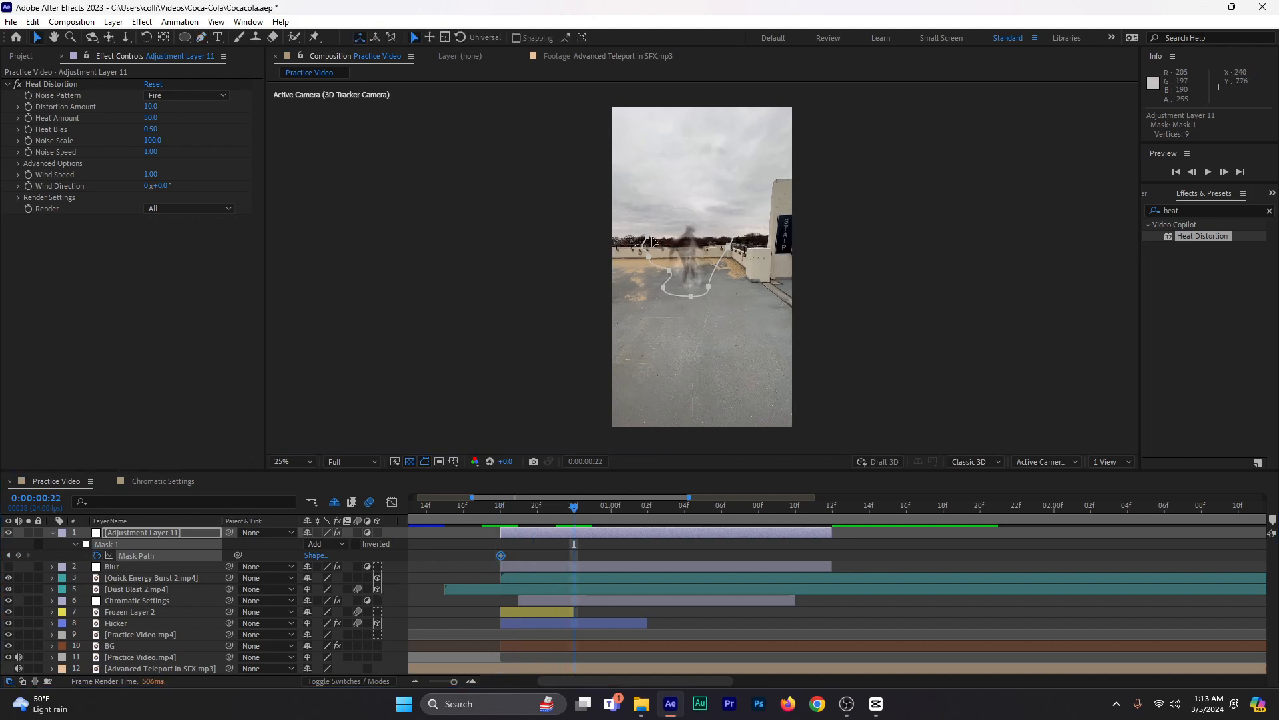
pyautogui.moveTo(690, 297); pyautogui.dragTo(693, 302)
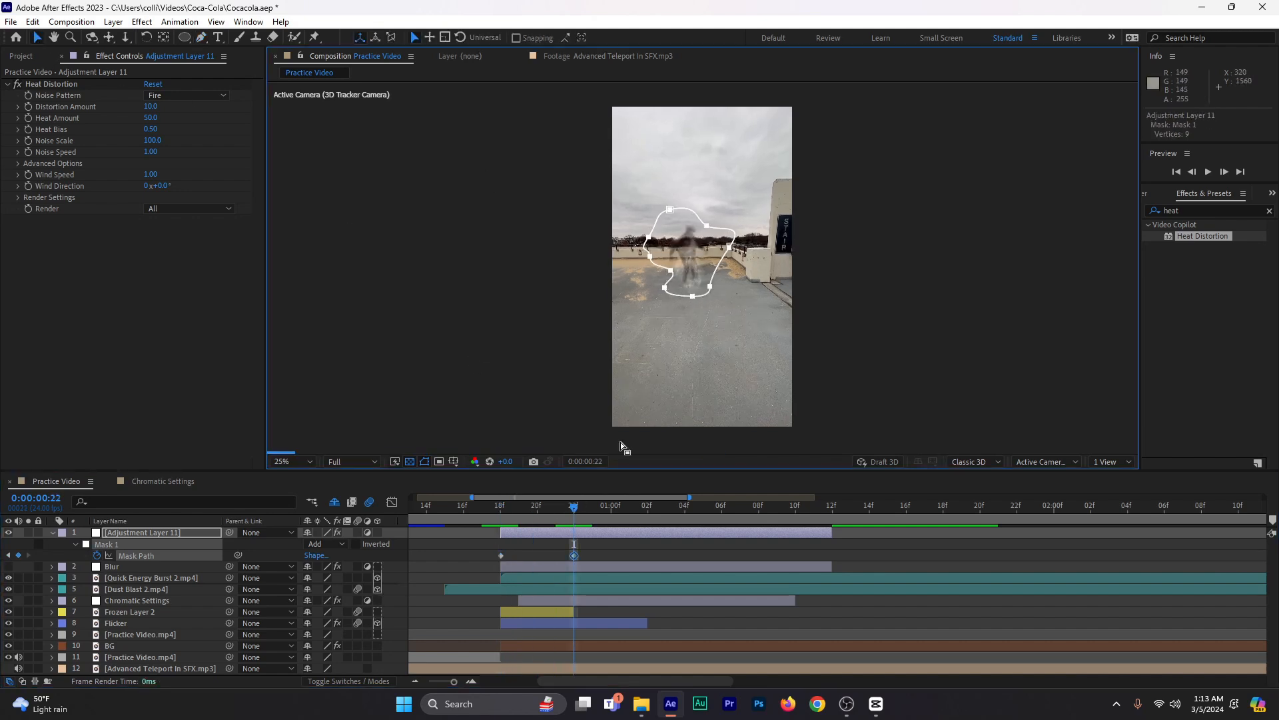
pyautogui.moveTo(613, 506); pyautogui.dragTo(703, 511)
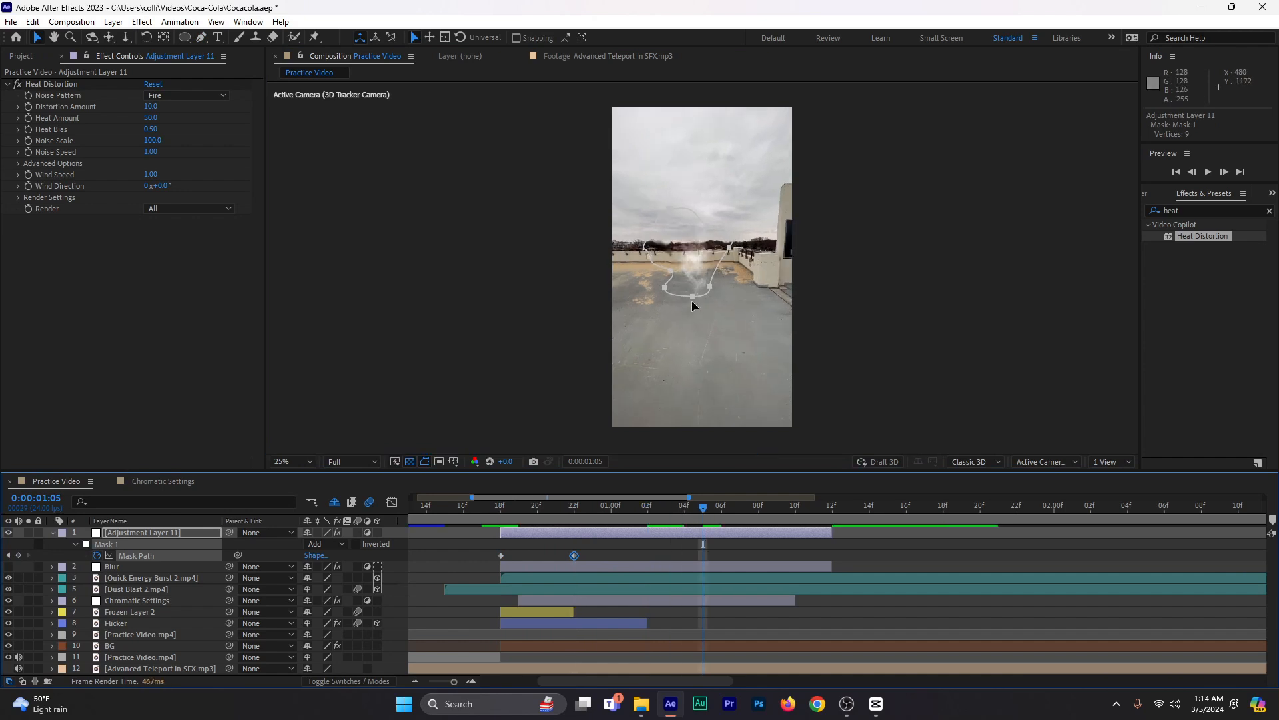
pyautogui.moveTo(694, 301); pyautogui.dragTo(700, 305)
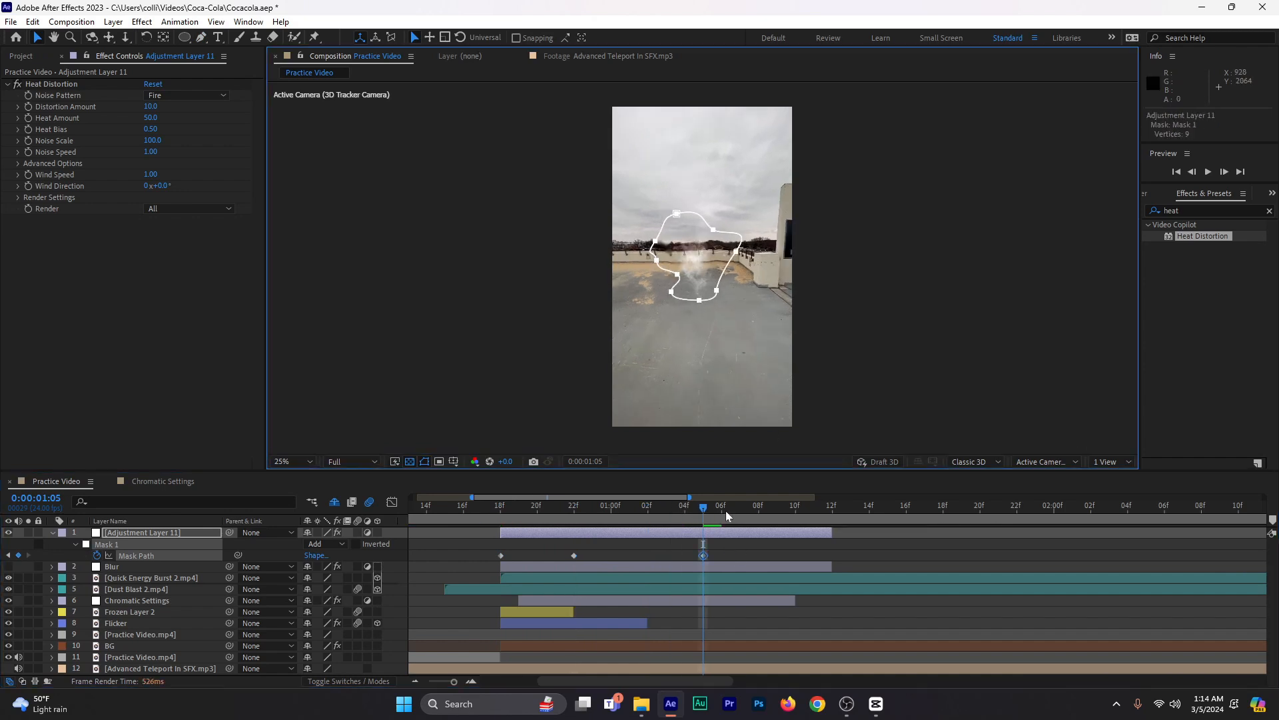
# - Extend the adjustment layer's end to 0:00:02:02 and move the mask onto the dust at 0:00:01:11
pyautogui.click(796, 511)
pyautogui.click(806, 525)
pyautogui.moveTo(831, 533); pyautogui.dragTo(1108, 532)
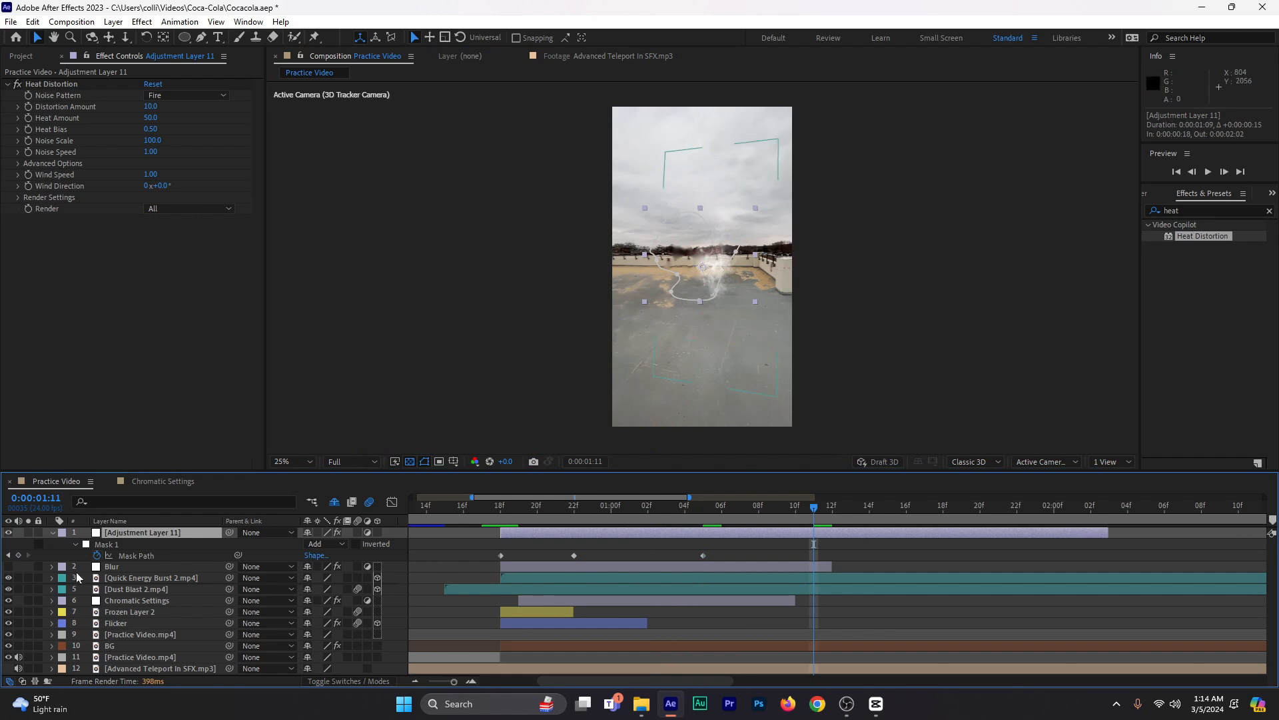
pyautogui.click(103, 545)
pyautogui.moveTo(693, 301); pyautogui.dragTo(715, 306)
# - Move the adjustment layer's mask onto the dust at 0:00:01:23
pyautogui.click(1031, 506)
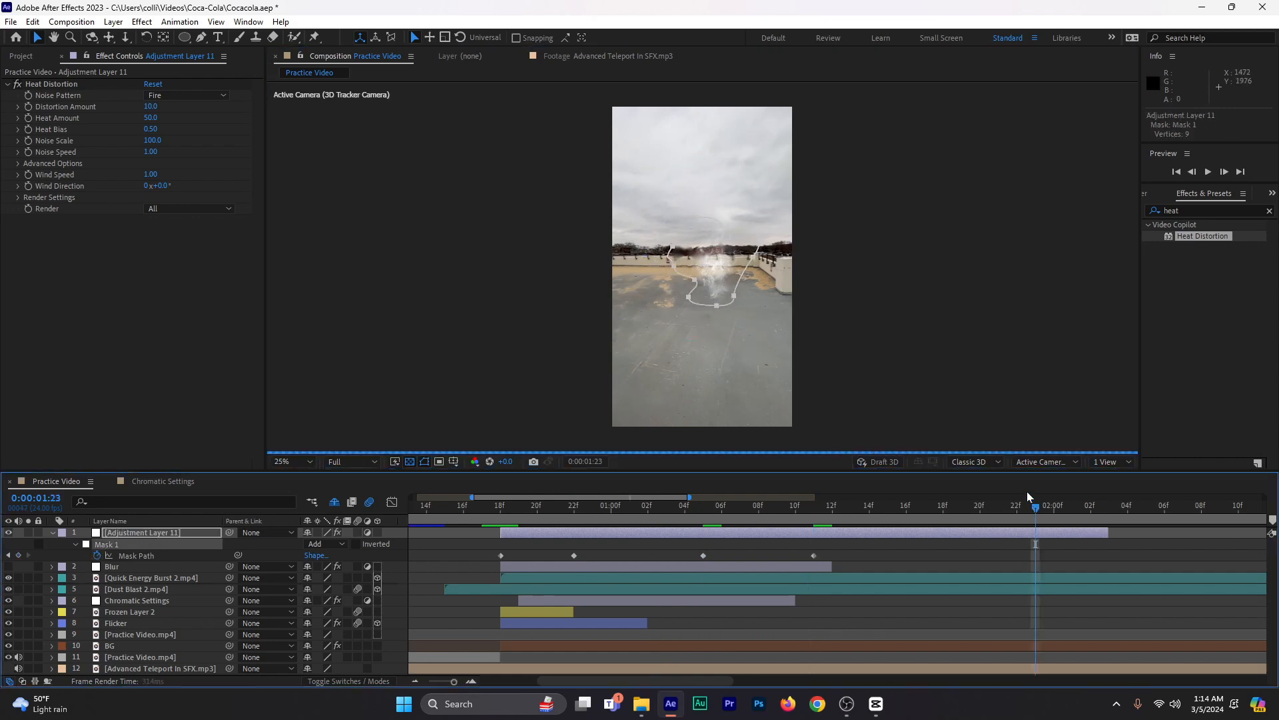
pyautogui.moveTo(718, 309); pyautogui.dragTo(759, 324)
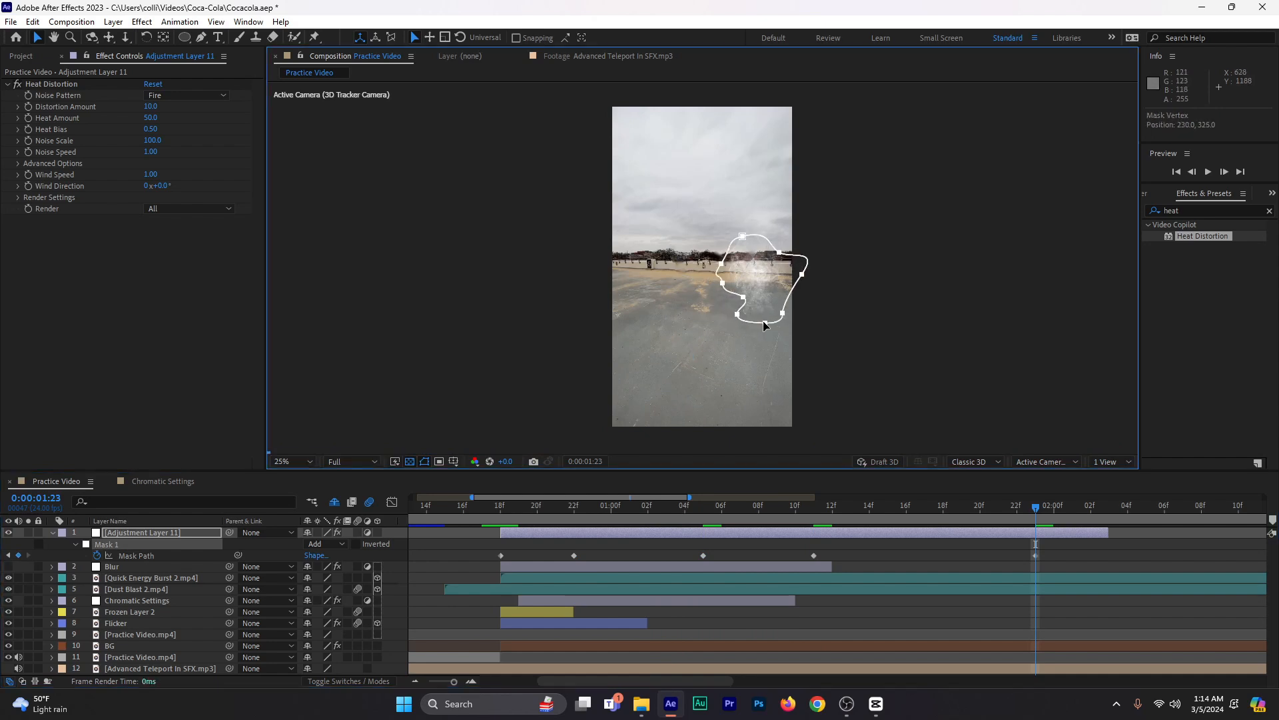
pyautogui.press(',')
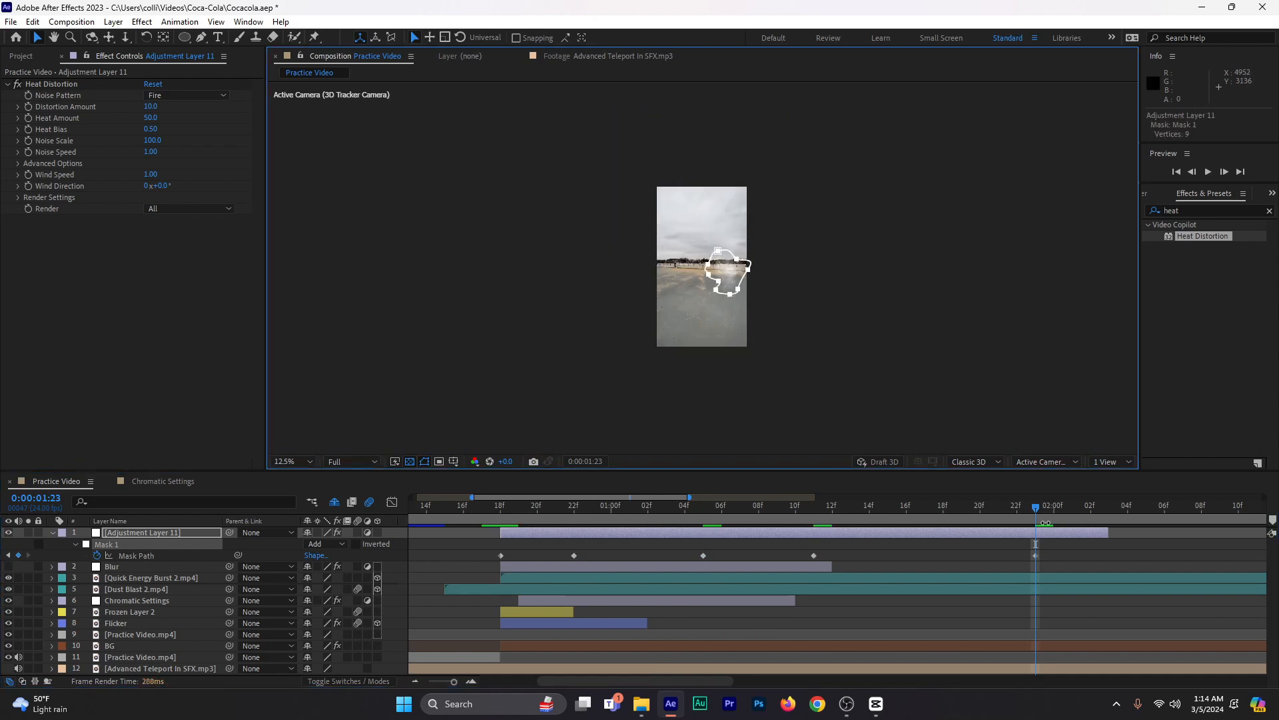
# - Extend the adjustment layer's end to 0:00:02:16 and move its mask back over the dust at 0:00:02:09
pyautogui.moveTo(1109, 534); pyautogui.dragTo(1221, 535)
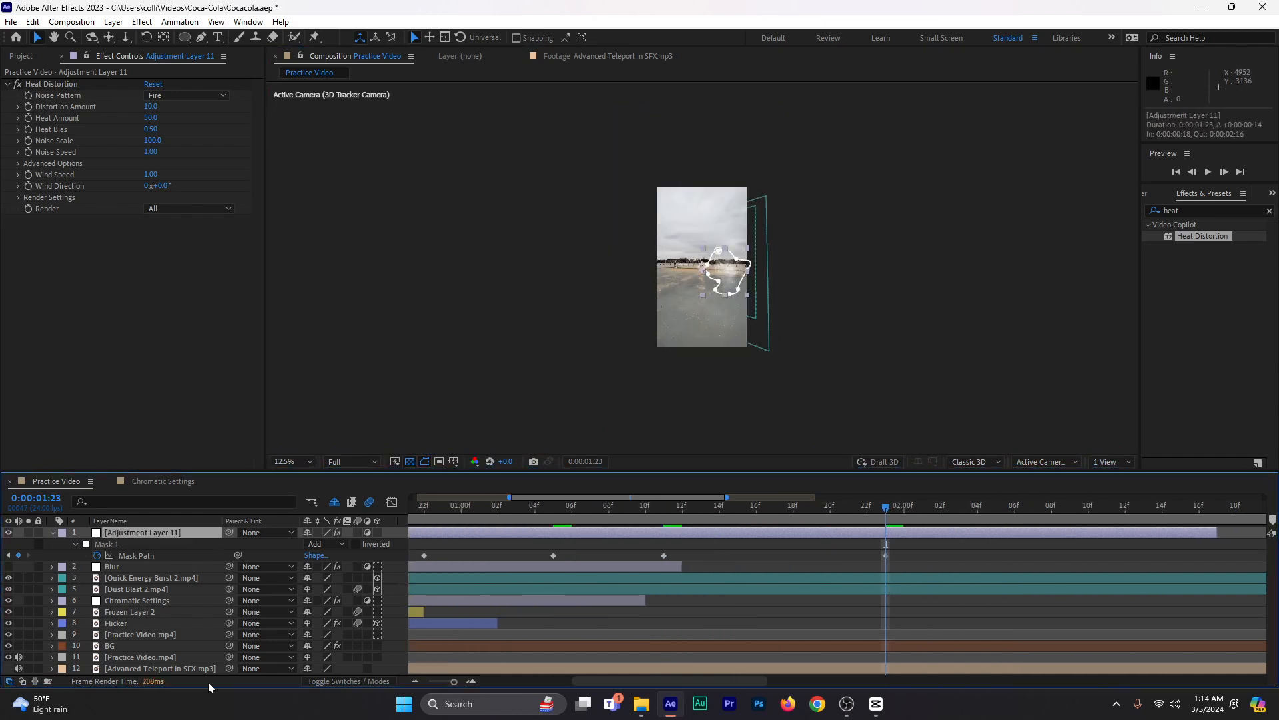
pyautogui.click(414, 681)
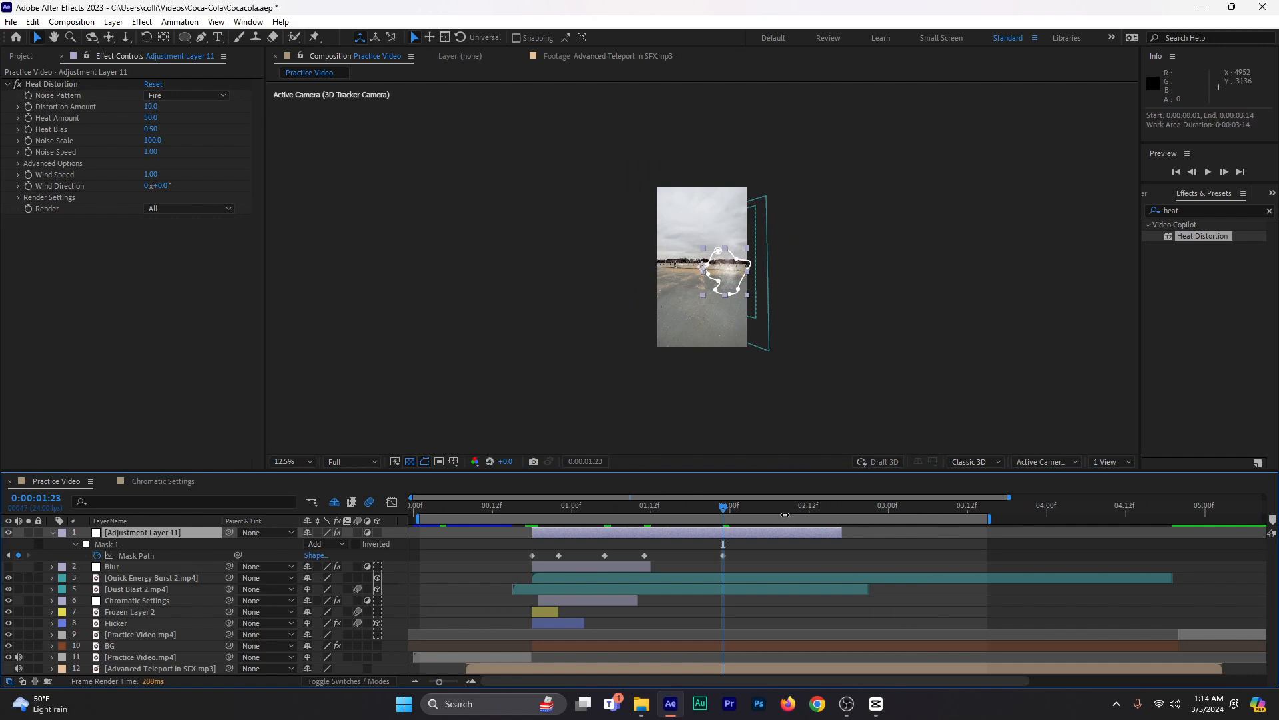
pyautogui.click(790, 507)
pyautogui.press('.')
pyautogui.press('.')
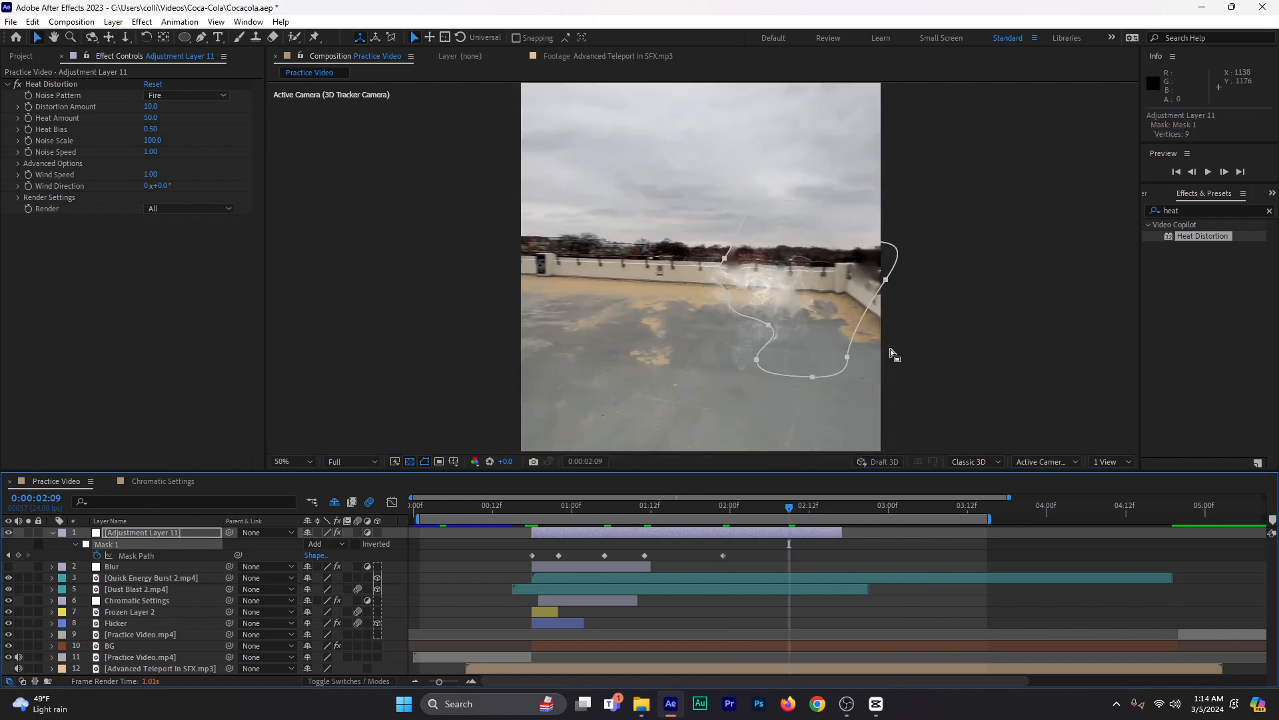
pyautogui.moveTo(810, 374); pyautogui.dragTo(771, 390)
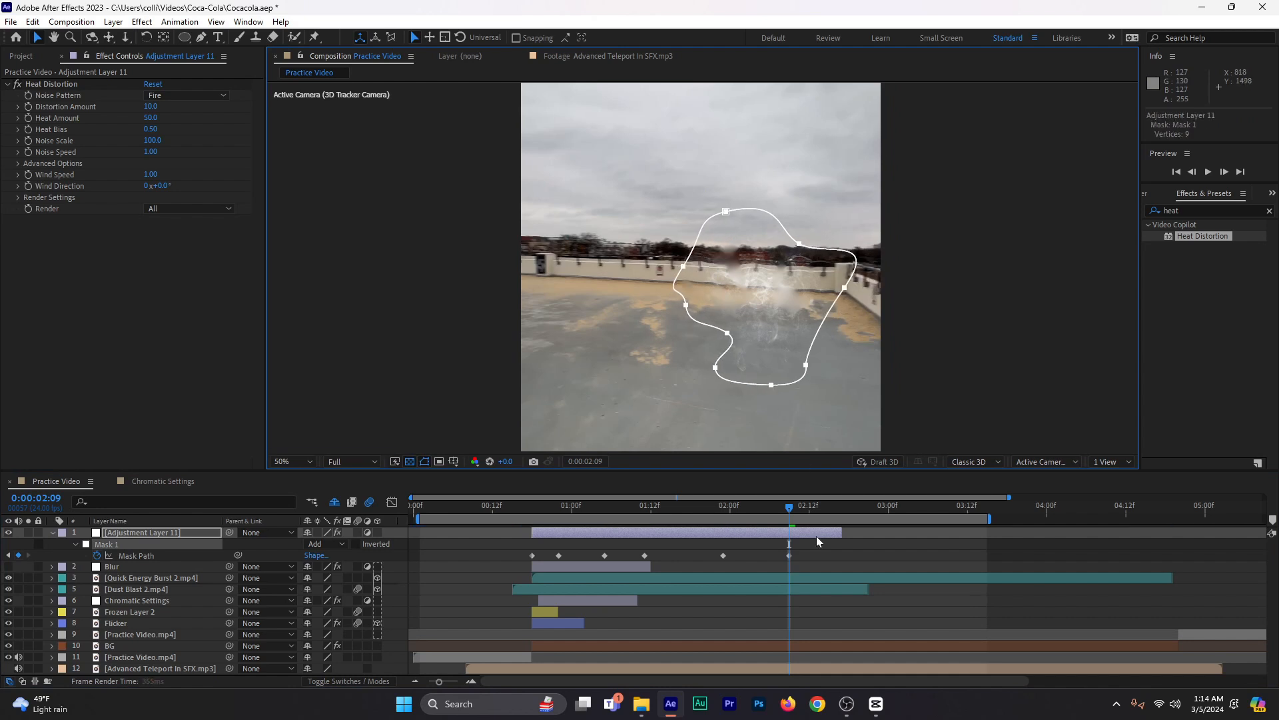
# - Fade out the adjustment layer by keyframing its opacity at 100% at 0:00:01:22 and 0% at 0:00:02:16
pyautogui.click(718, 511)
pyautogui.press('t')
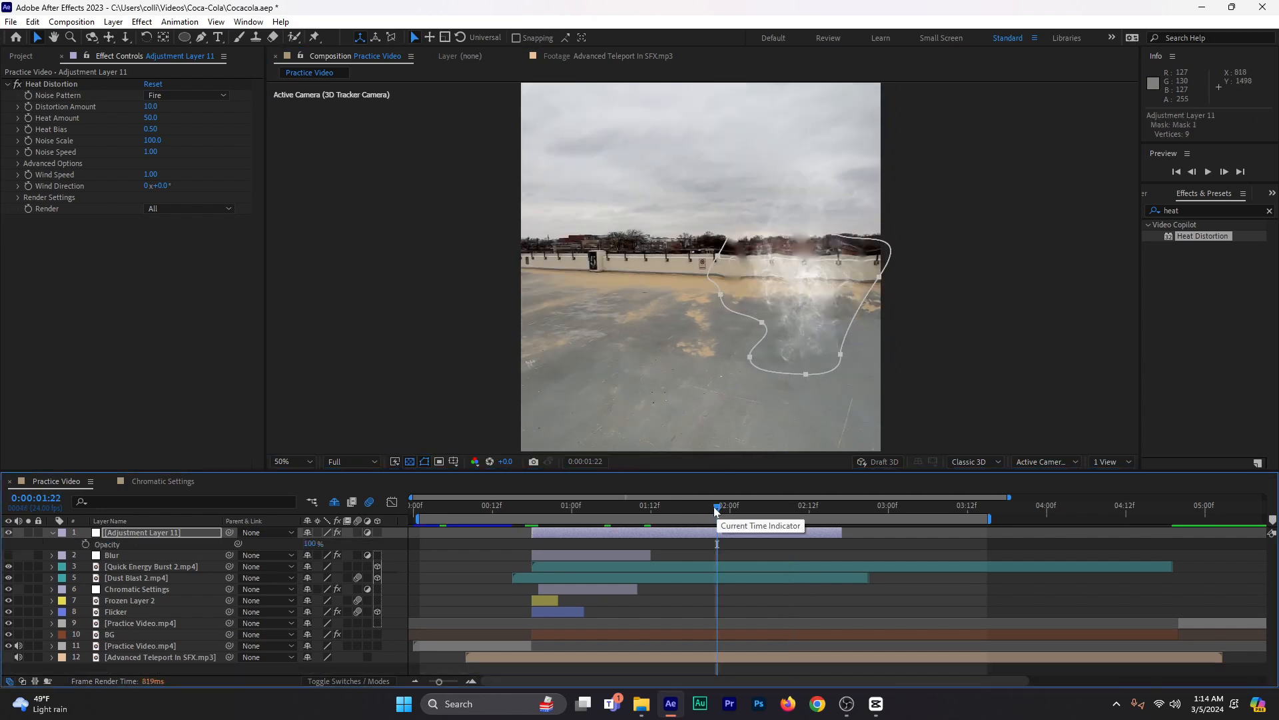
pyautogui.click(86, 544)
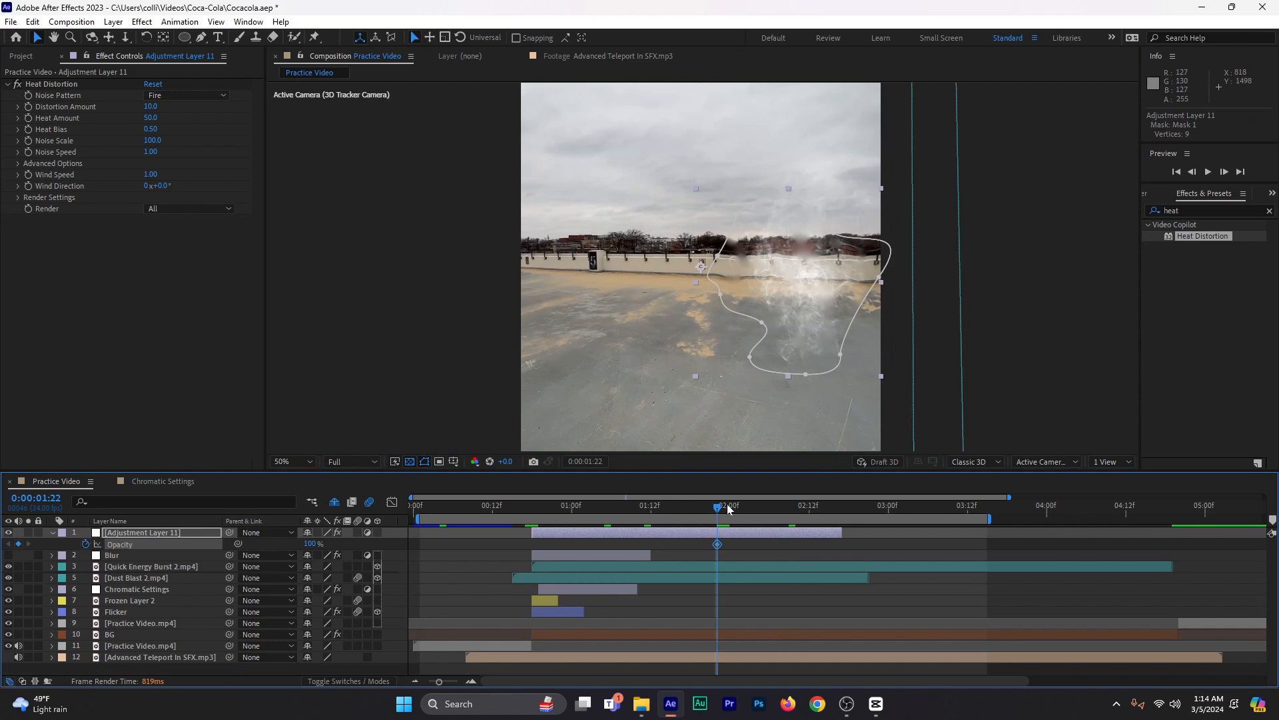
pyautogui.moveTo(729, 509); pyautogui.dragTo(836, 509)
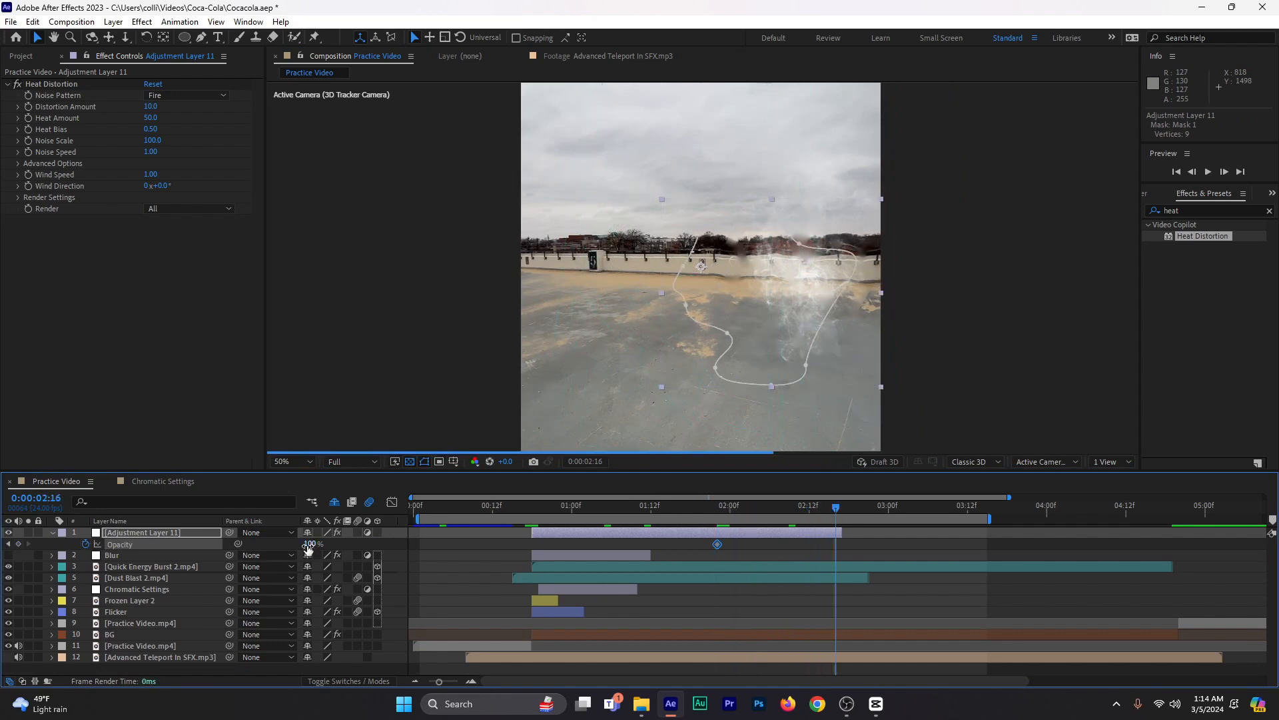
pyautogui.moveTo(309, 547); pyautogui.dragTo(40, 554)
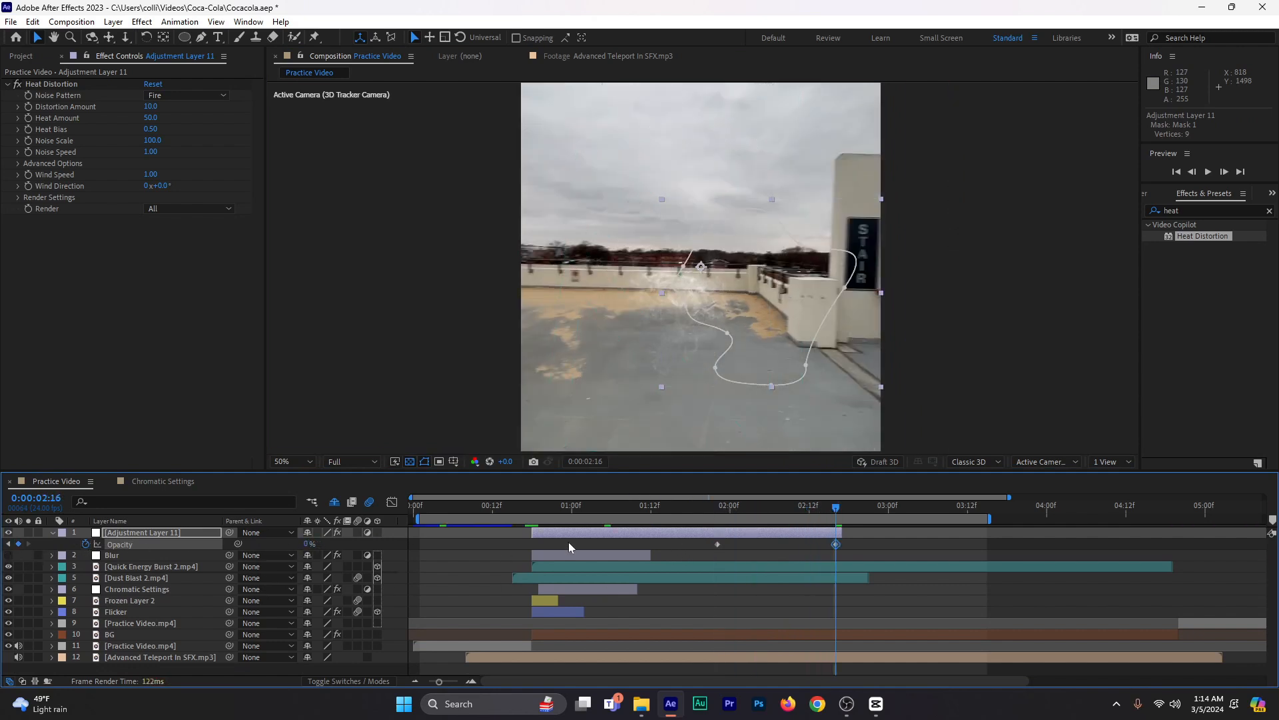
# - Set the preview resolution to Quarter and play the teleport effect from 0:00:00:12
pyautogui.click(352, 463)
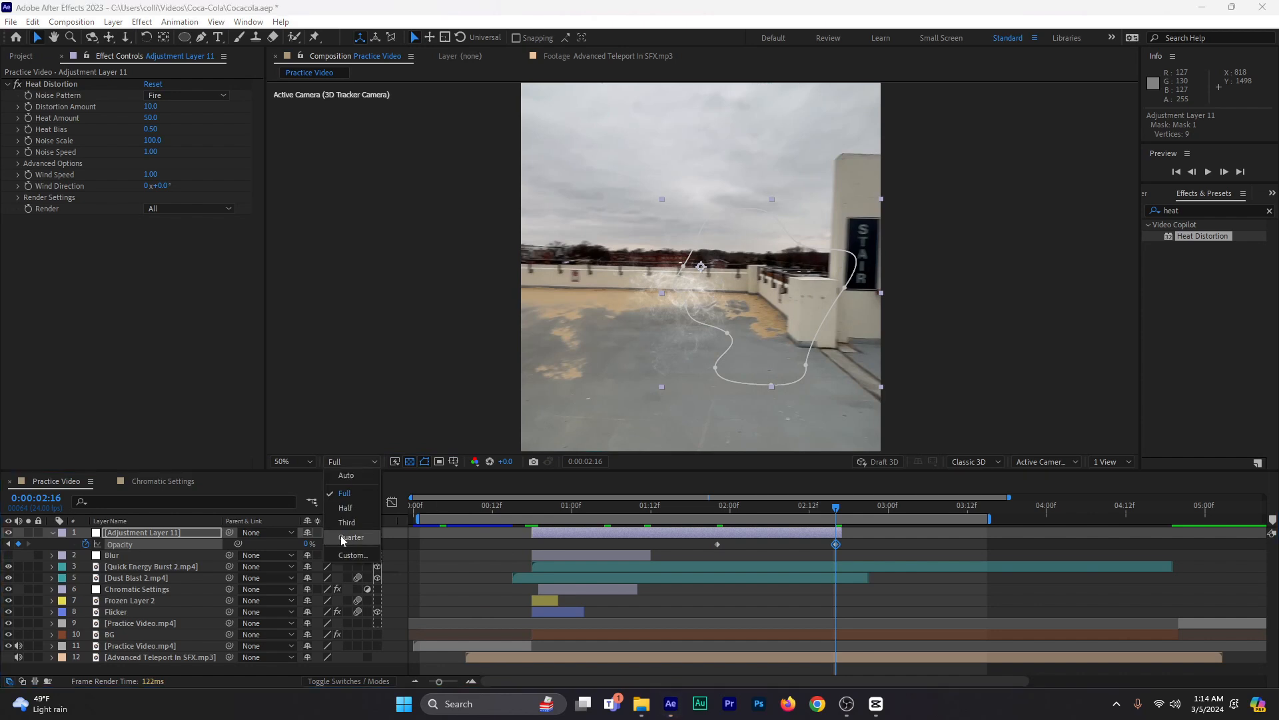
pyautogui.click(341, 537)
pyautogui.click(491, 506)
pyautogui.press('space')
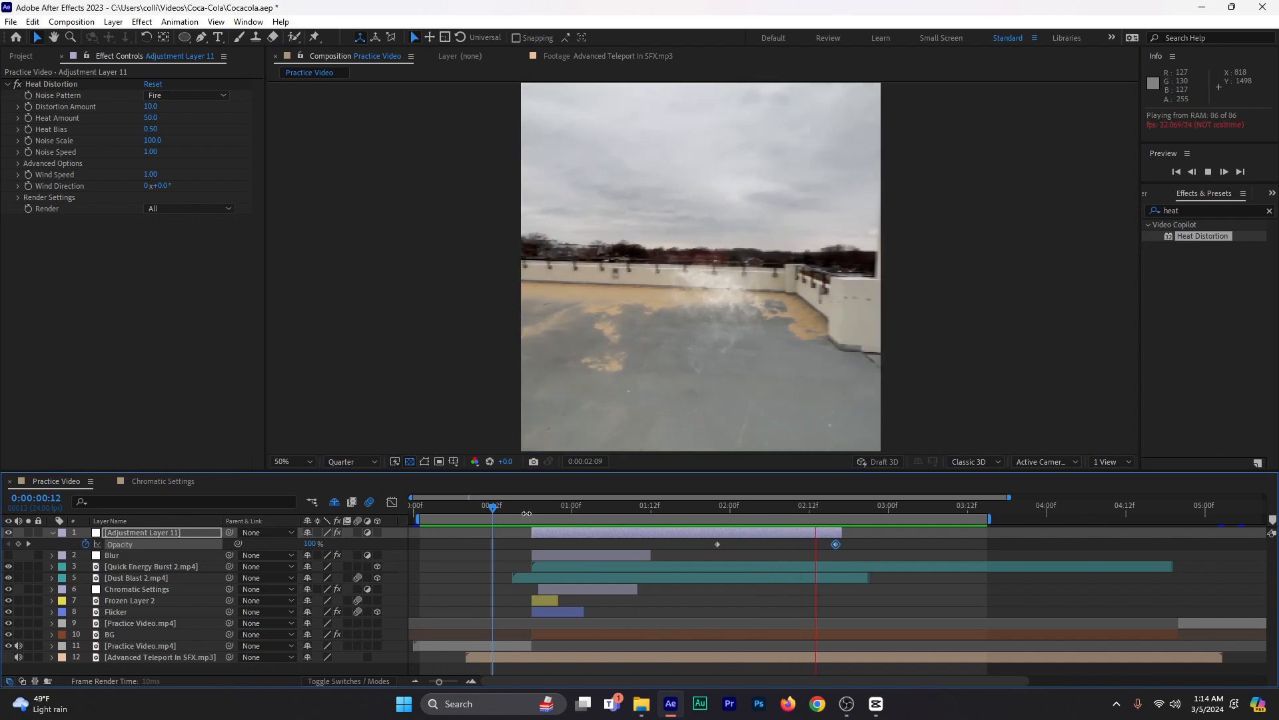
pyautogui.press('space')
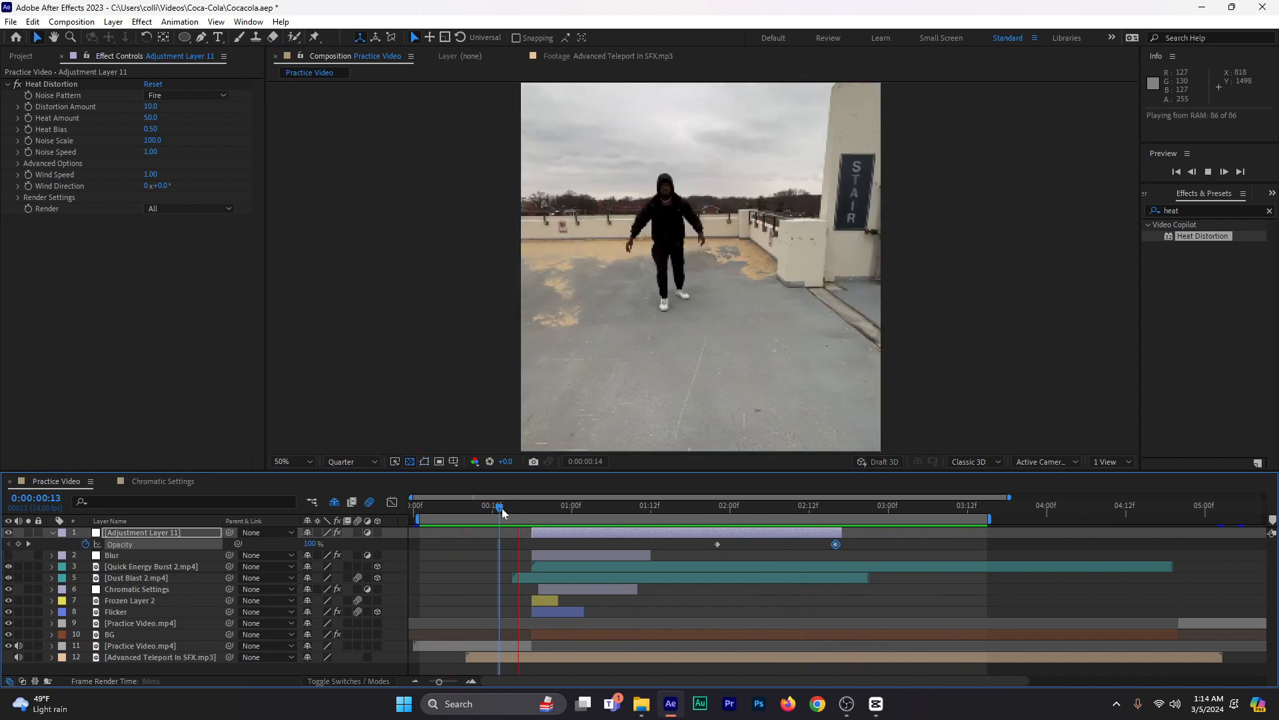
# - Stop the playback, go to 0:00:00:19 and set the preview resolution to Full
pyautogui.press('space')
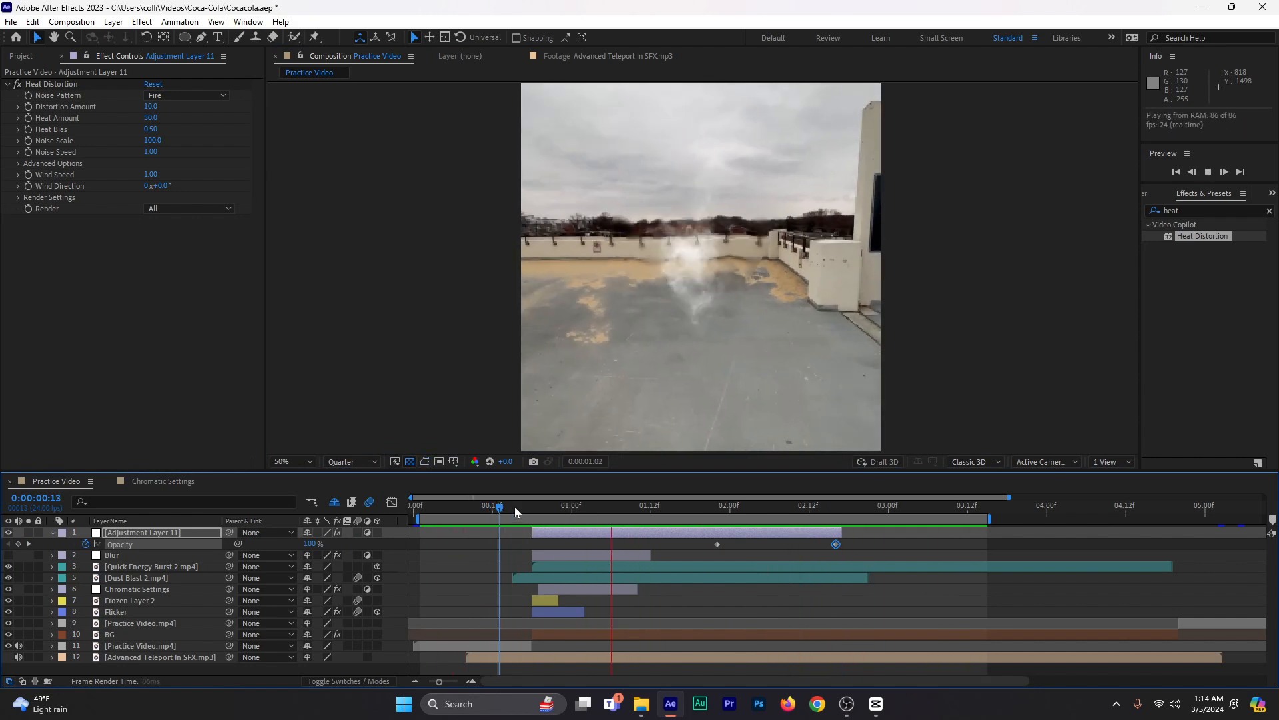
pyautogui.click(539, 508)
pyautogui.click(368, 460)
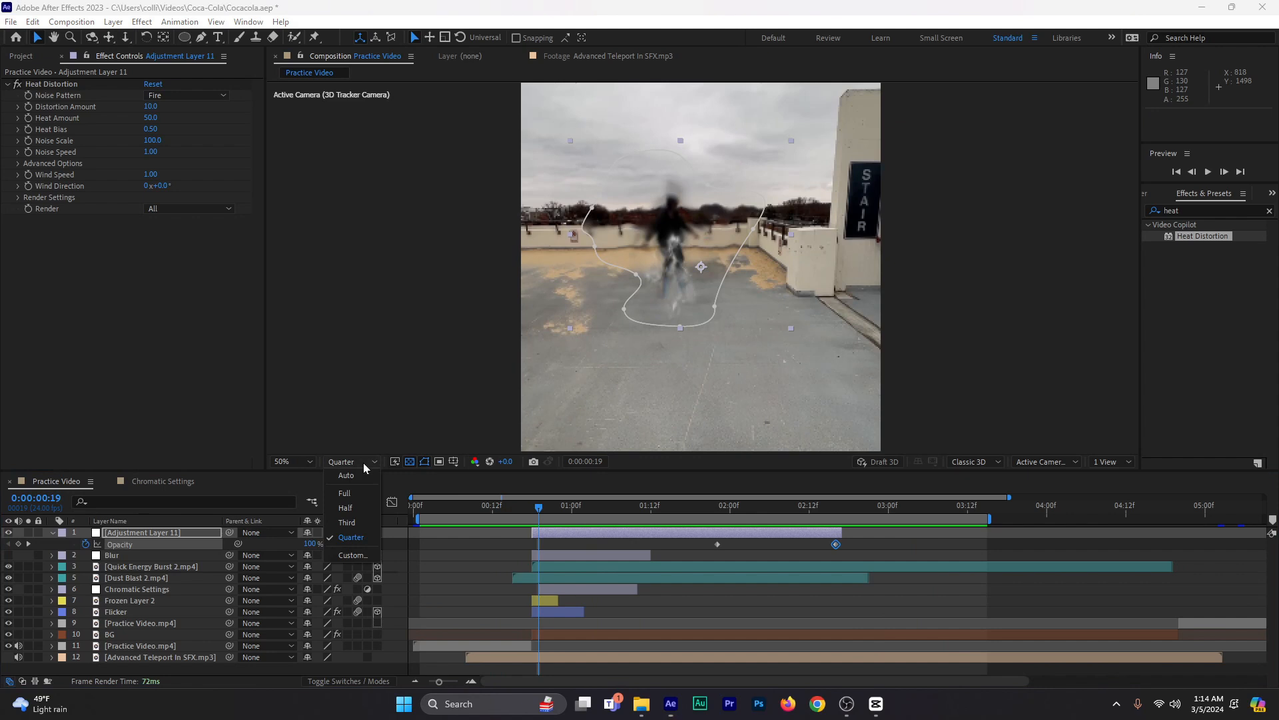
pyautogui.click(363, 475)
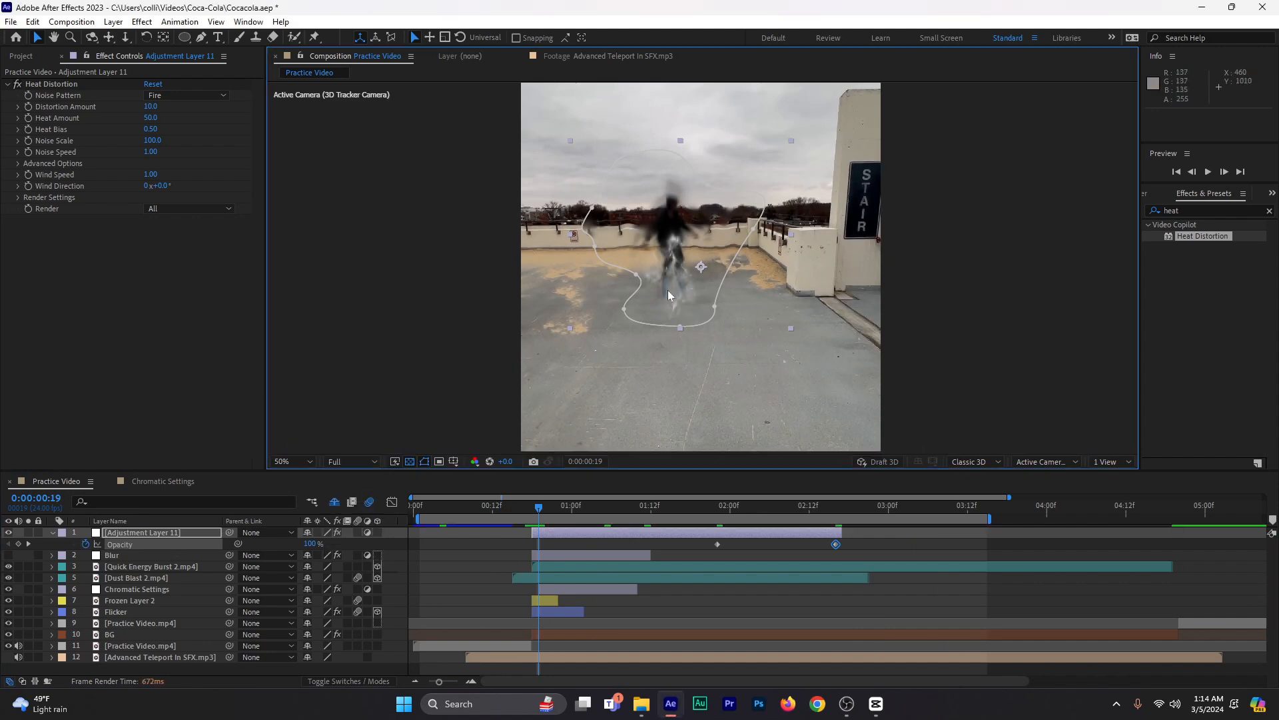
# - Feather the adjustment layer's heat distortion mask by 196 pixels
pyautogui.press('f')
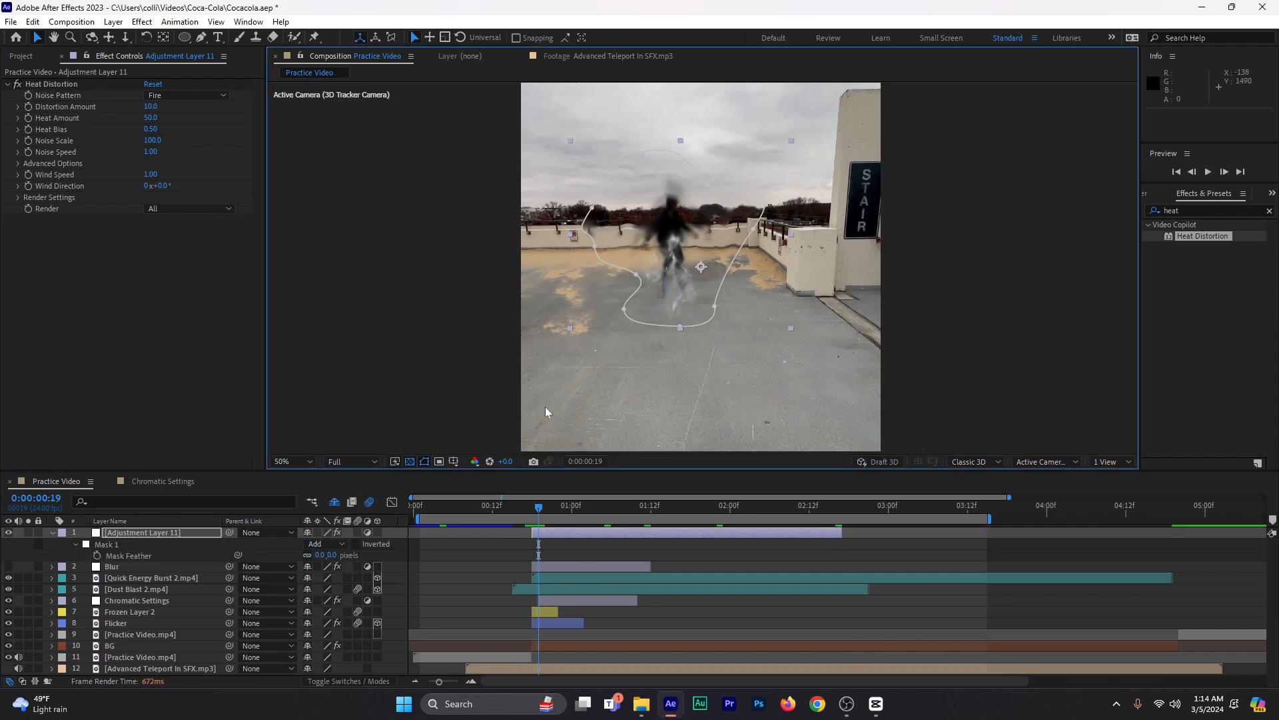
pyautogui.click(154, 533)
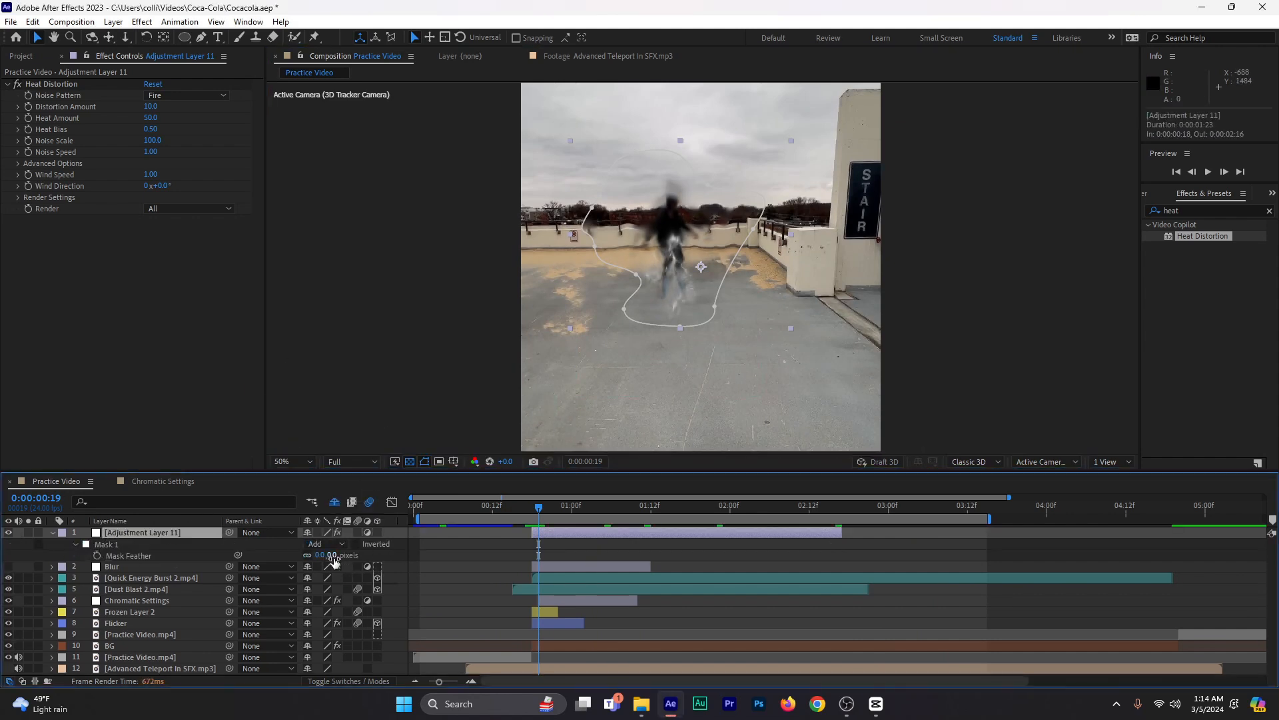
pyautogui.moveTo(334, 560); pyautogui.dragTo(463, 556)
# - Rename the heat distortion adjustment layer as Distortion and collapse its properties
pyautogui.click(178, 533)
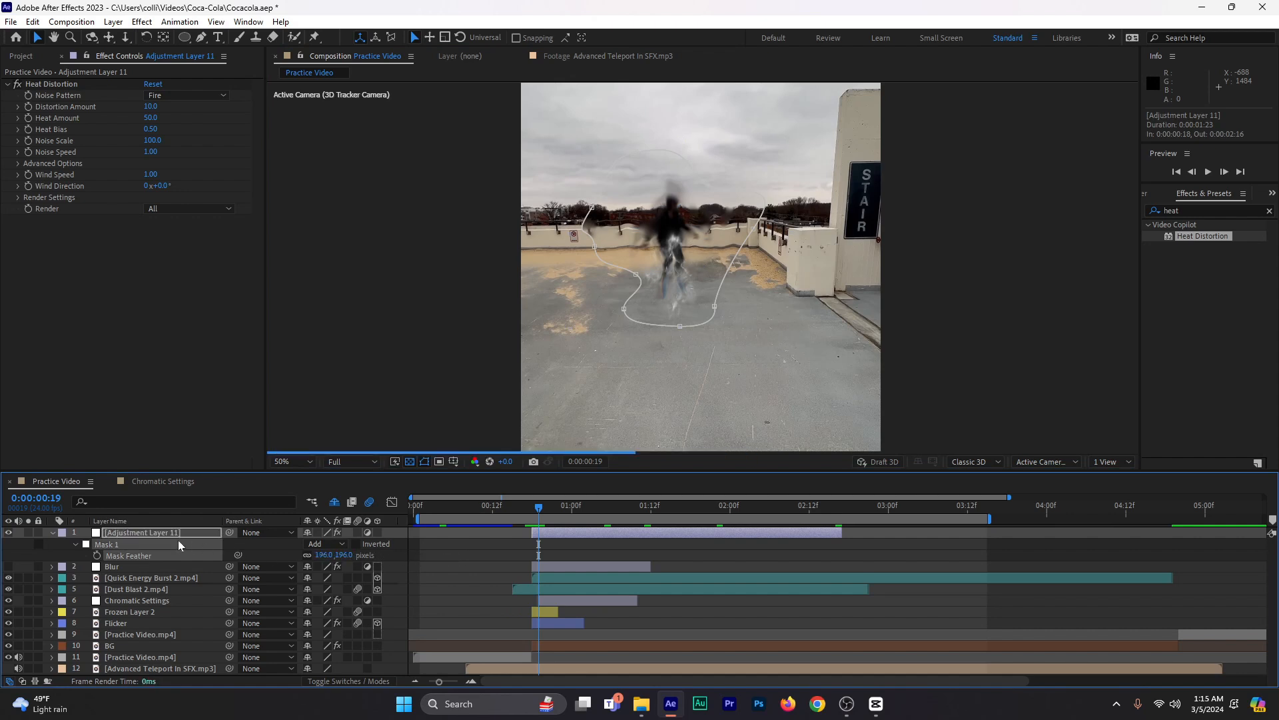
pyautogui.press('Return')
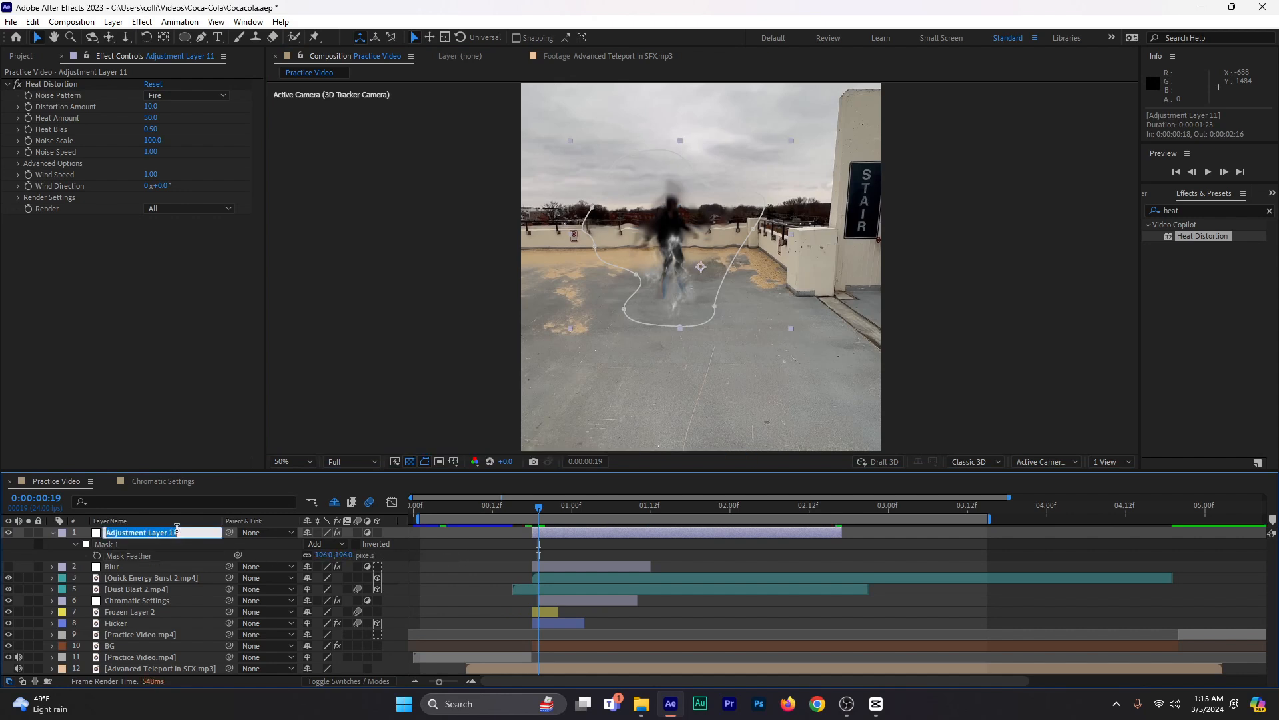
pyautogui.write('Distortion')
pyautogui.click(51, 532)
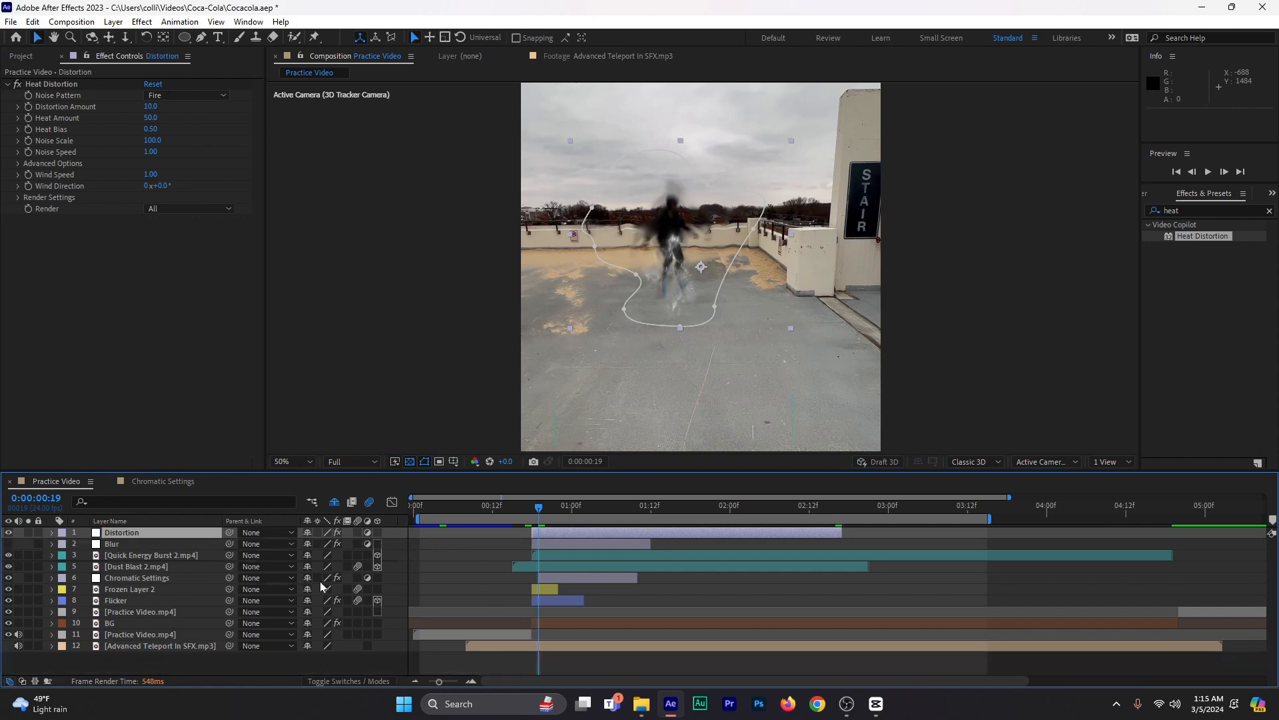
# - Play the teleport effect from 0:00:00:09 at full resolution and scrub to 0:00:00:18
pyautogui.click(474, 513)
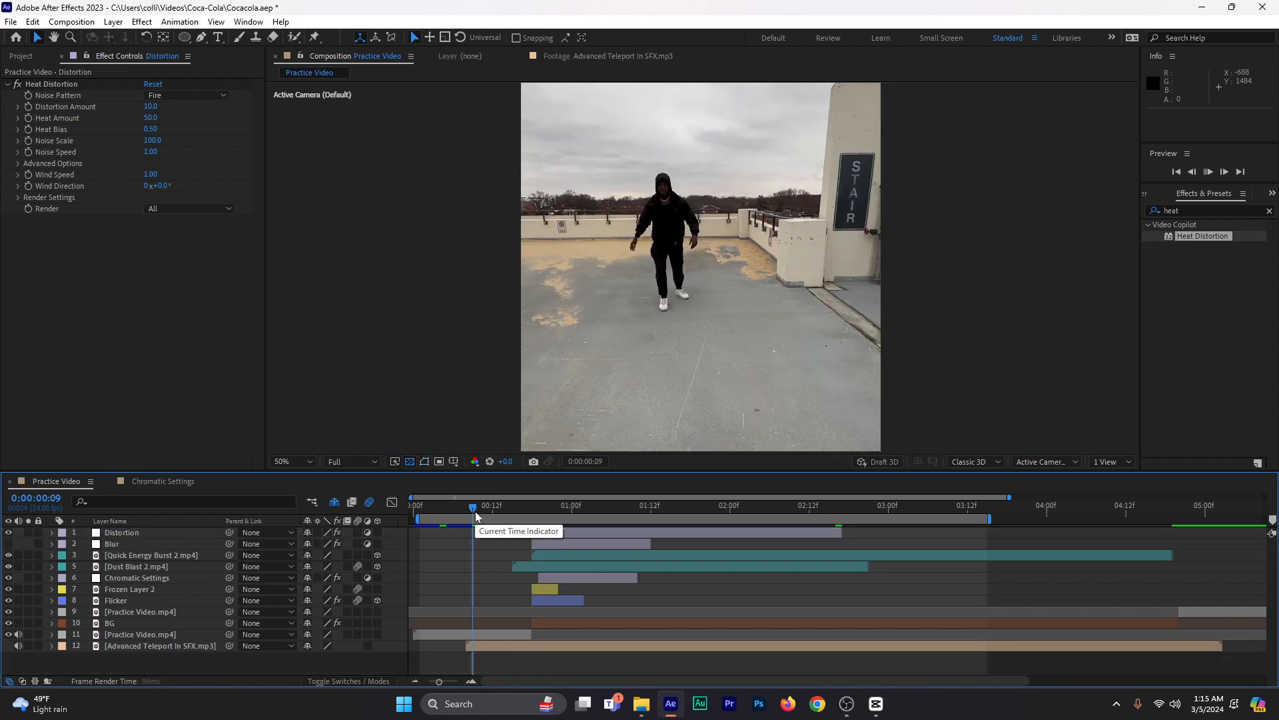
pyautogui.press('space')
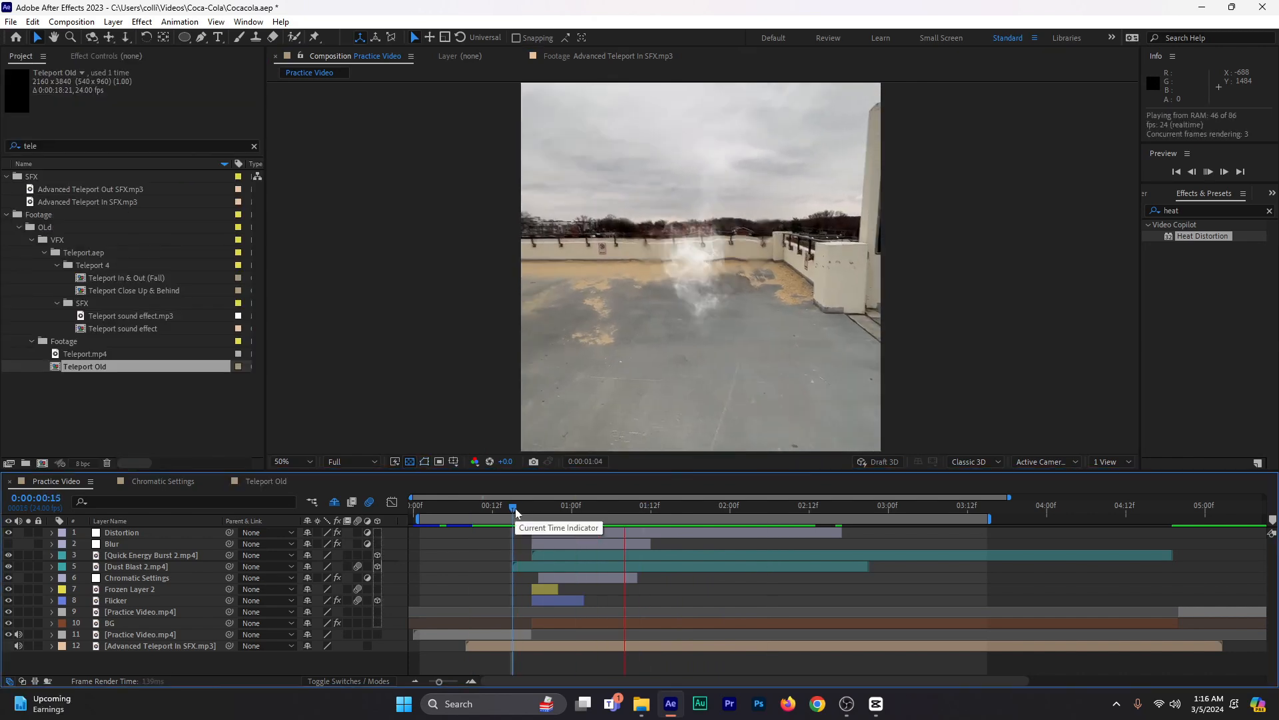
pyautogui.moveTo(516, 512); pyautogui.dragTo(538, 518)
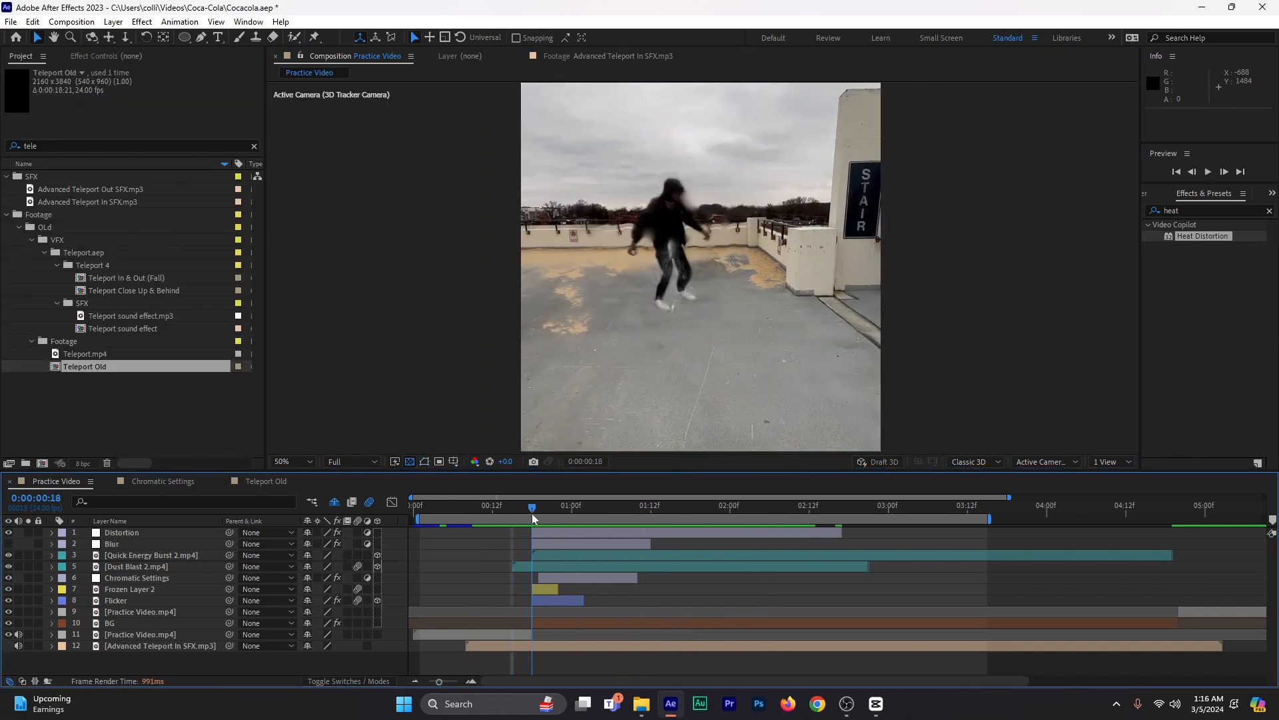
# - Clear the project search and turn on the visibility of the Blur layer
pyautogui.click(254, 146)
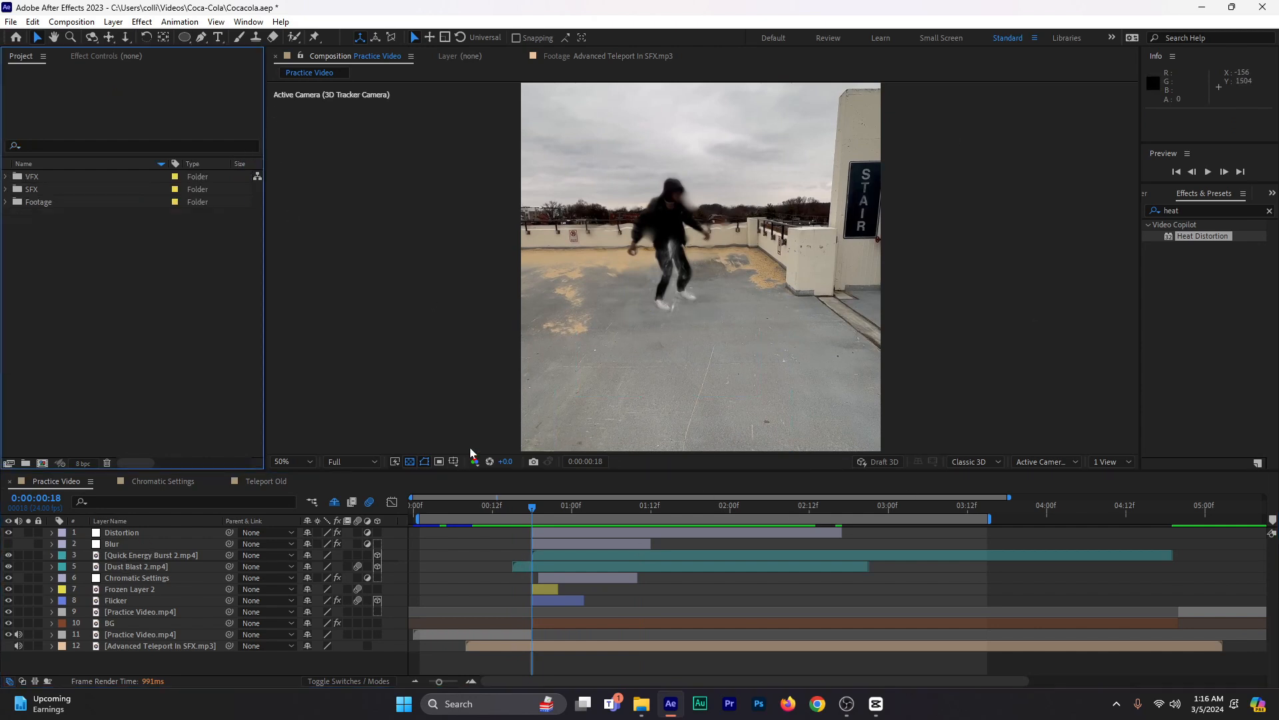
pyautogui.click(564, 544)
pyautogui.click(4, 547)
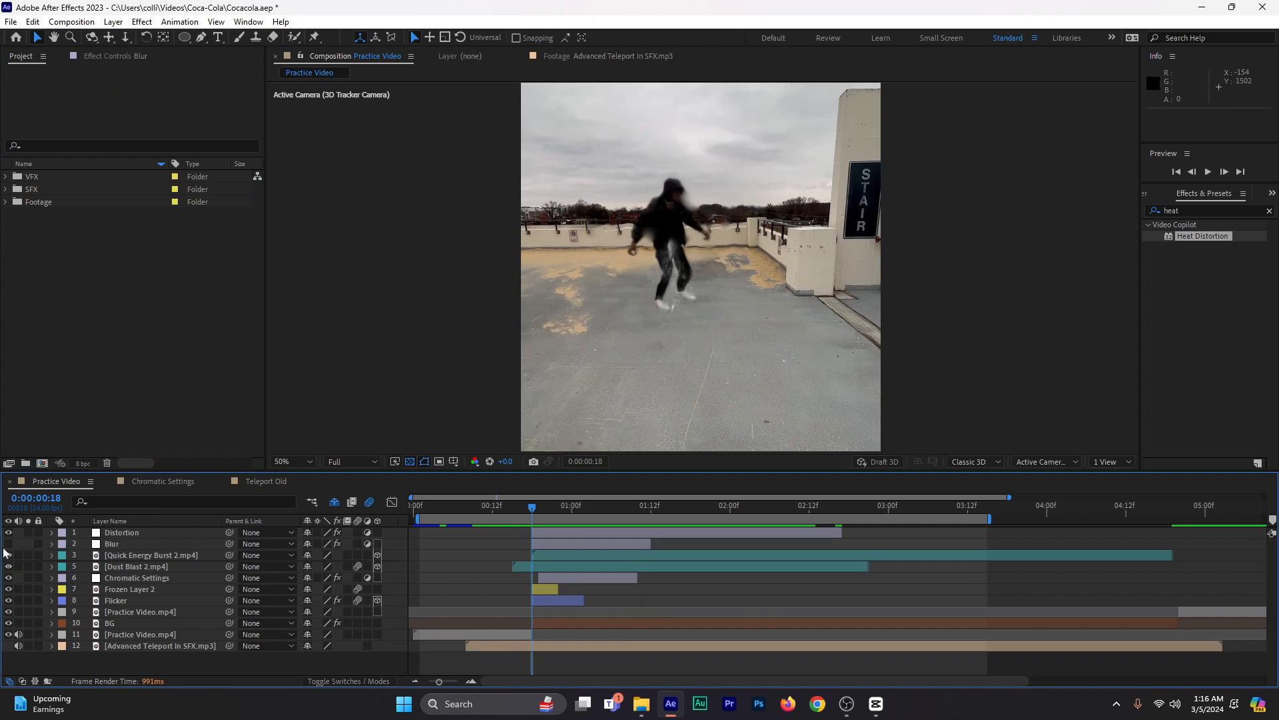
pyautogui.click(5, 546)
pyautogui.click(535, 515)
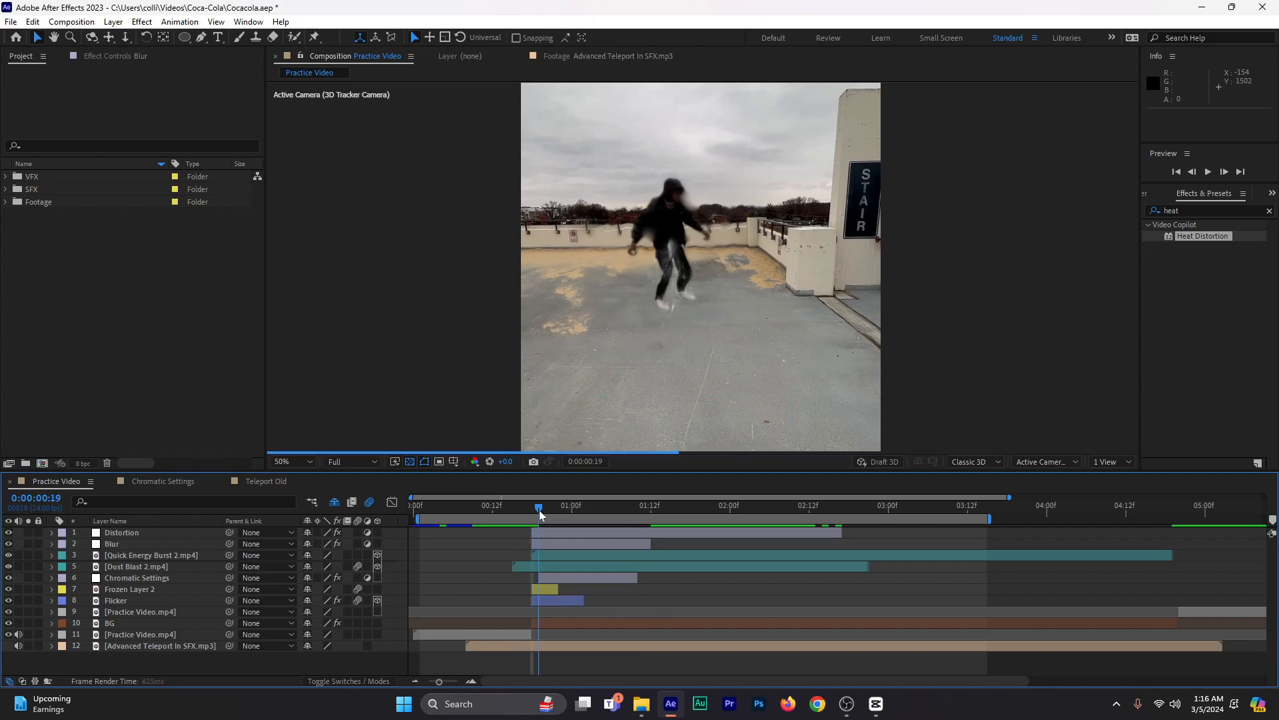
# - Reveal the Chromatic Settings layer's keyframes and add an opacity keyframe of 14% at 0:00:00:19
pyautogui.click(548, 577)
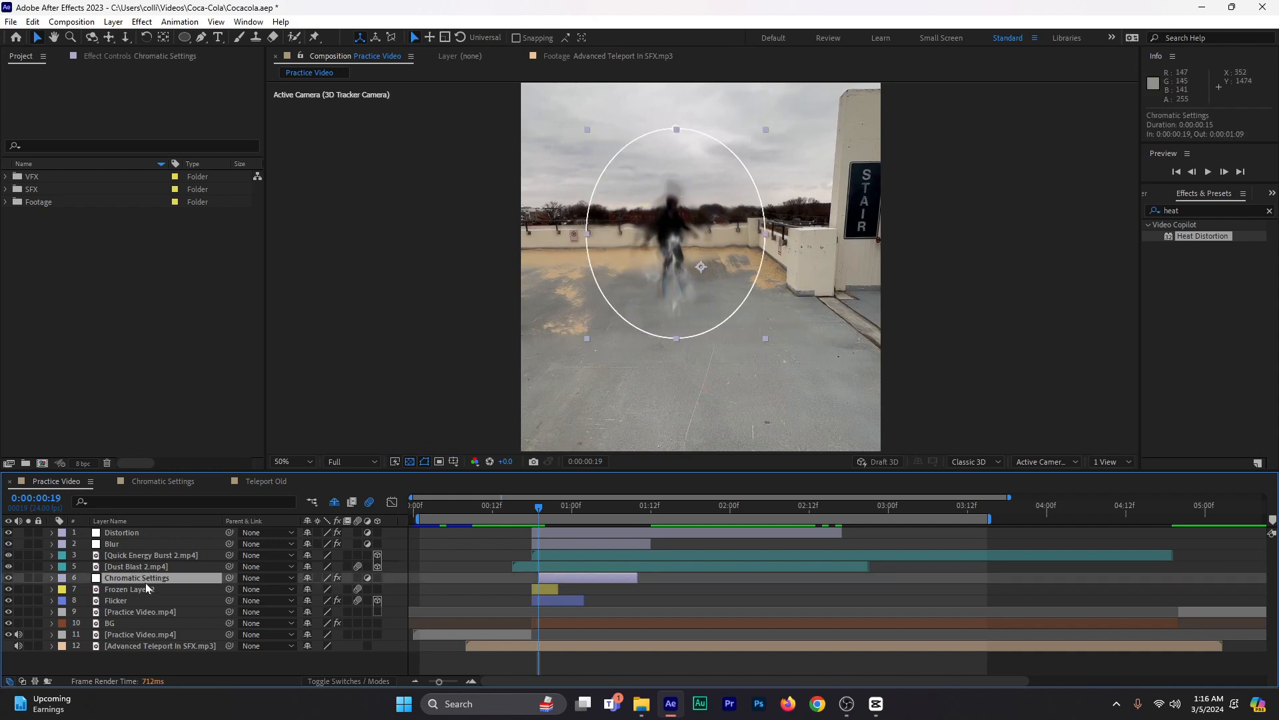
pyautogui.press('u')
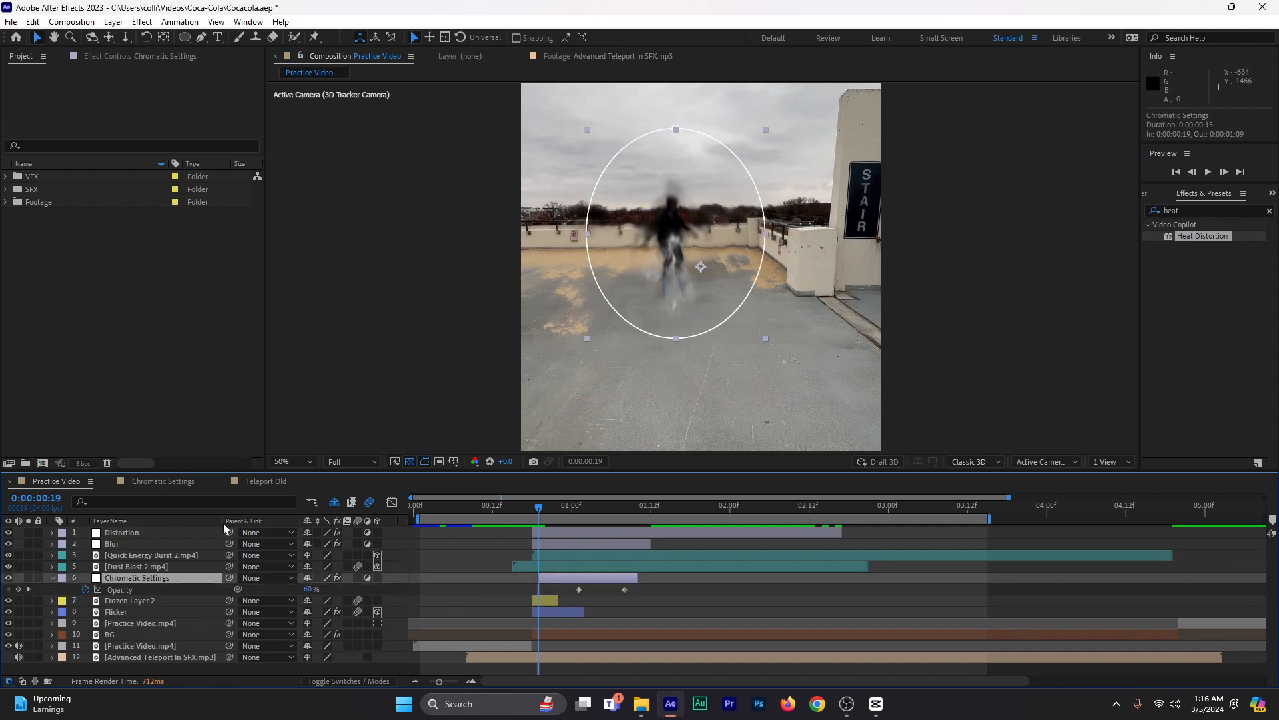
pyautogui.click(458, 682)
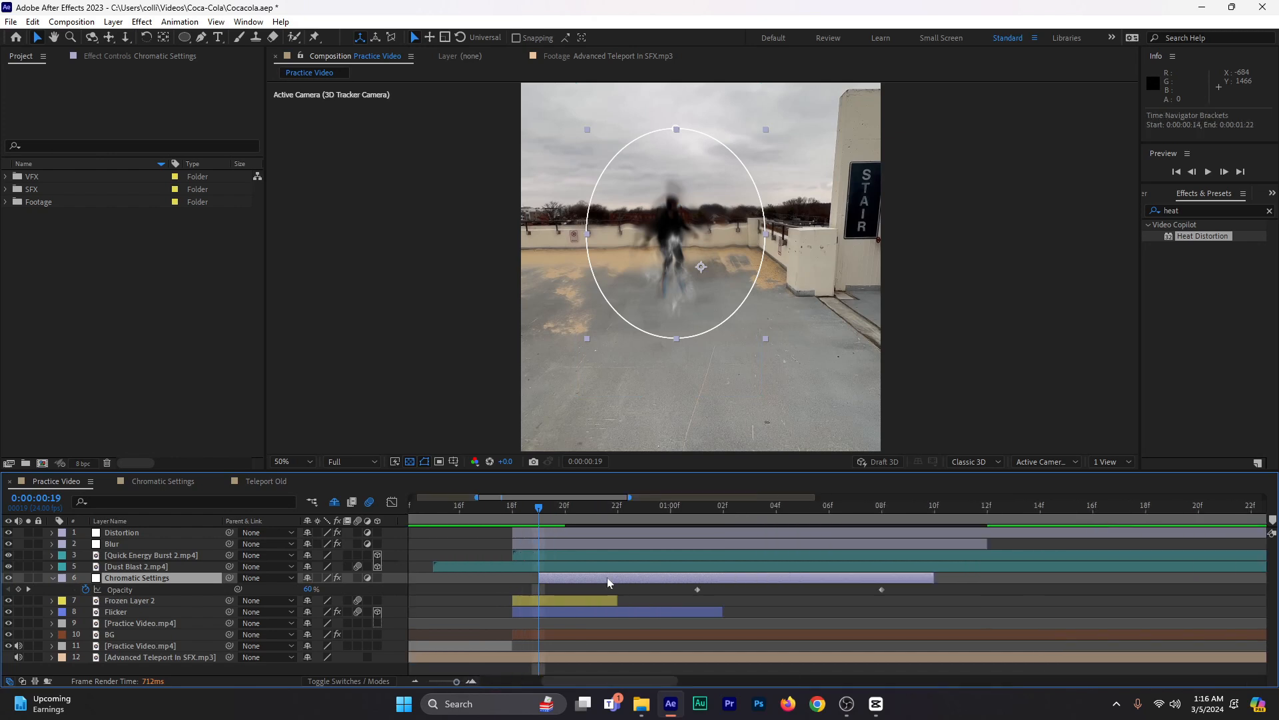
pyautogui.click(18, 589)
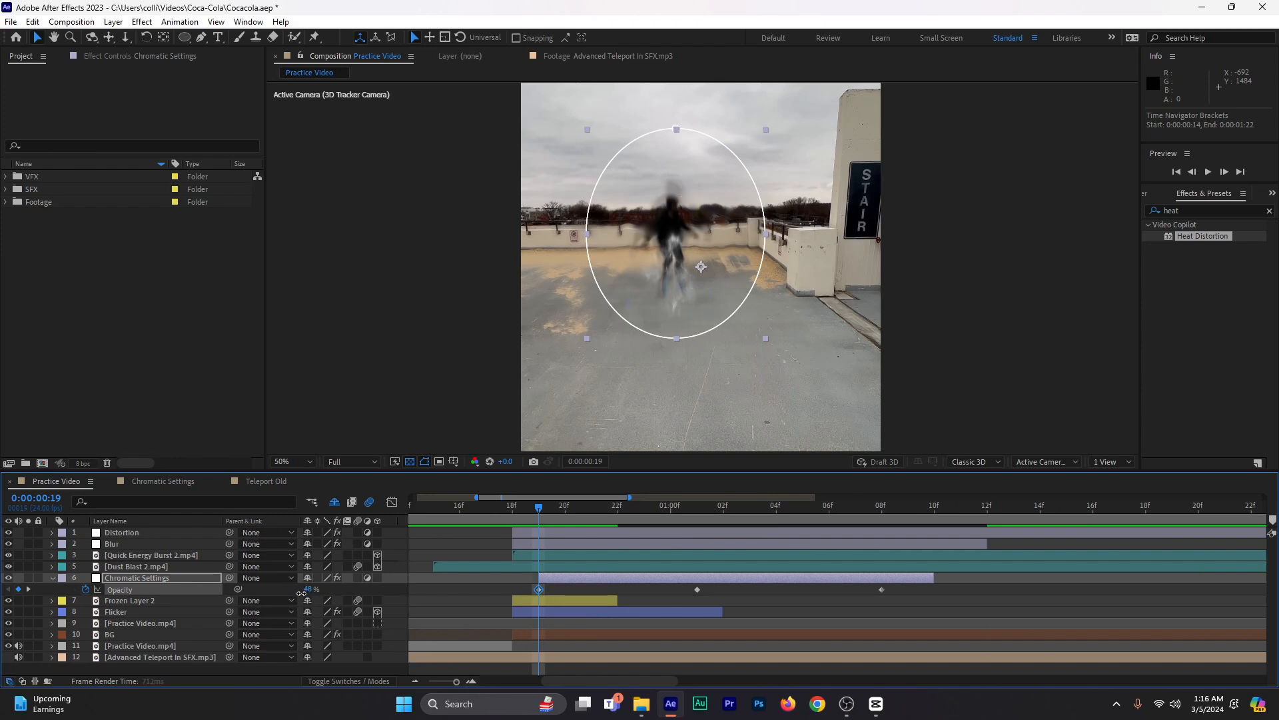
pyautogui.moveTo(301, 594); pyautogui.dragTo(279, 594)
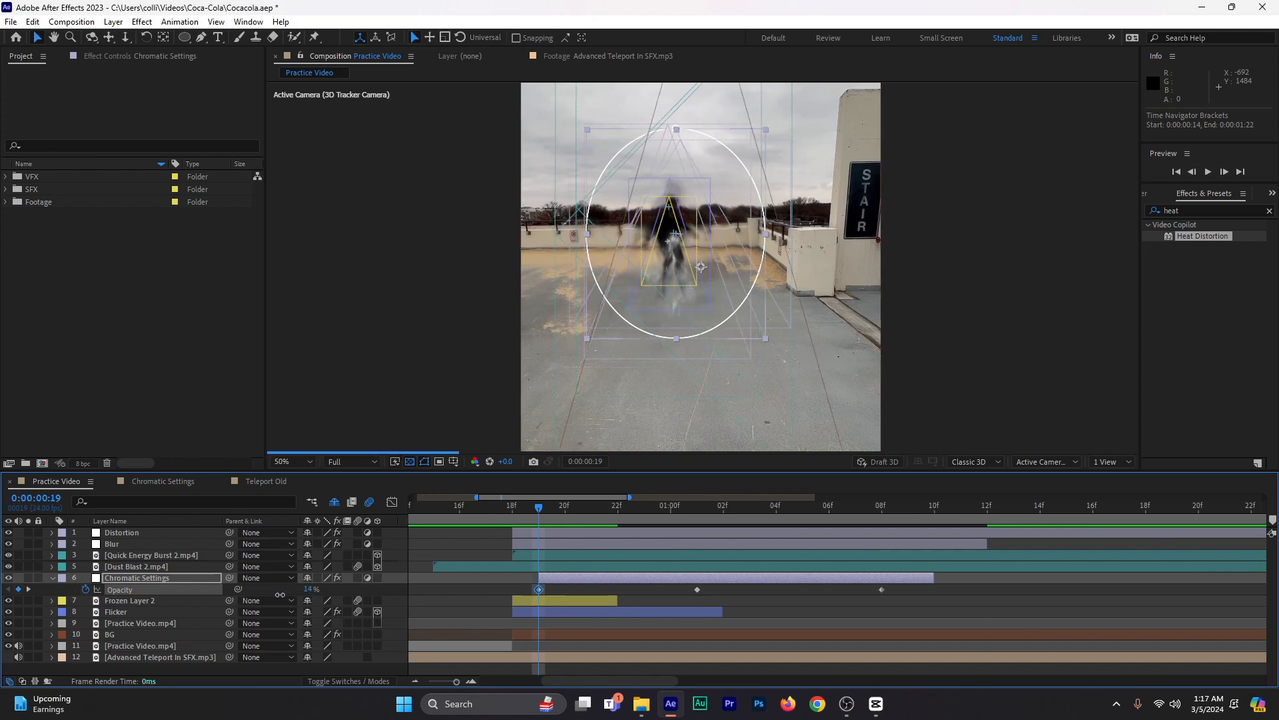
# - Keyframe the Chromatic Settings layer's opacity at 0:00:00:20 and 0:00:00:21, raising it to 100% at 0:00:00:23
pyautogui.click(564, 511)
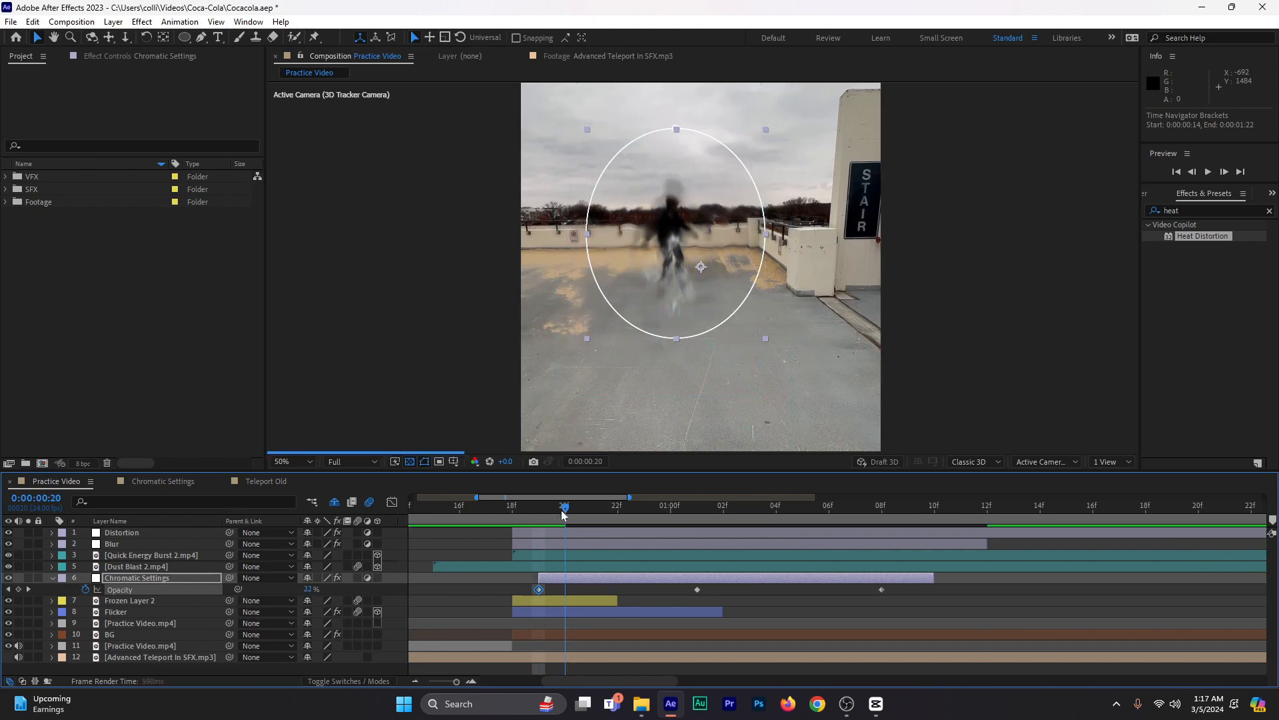
pyautogui.moveTo(309, 590); pyautogui.dragTo(591, 510)
pyautogui.moveTo(309, 589); pyautogui.dragTo(266, 590)
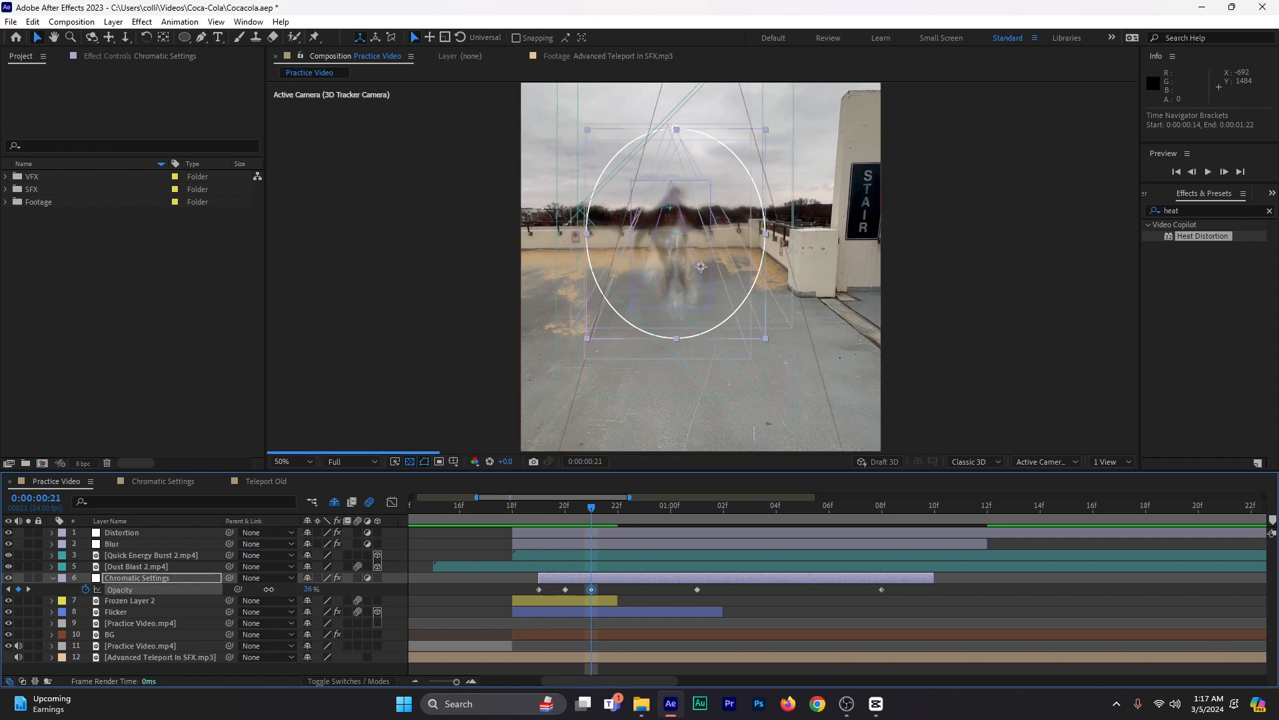
pyautogui.moveTo(648, 517)
pyautogui.mouseDown()
pyautogui.moveTo(623, 514)
pyautogui.moveTo(637, 514)
pyautogui.mouseUp()
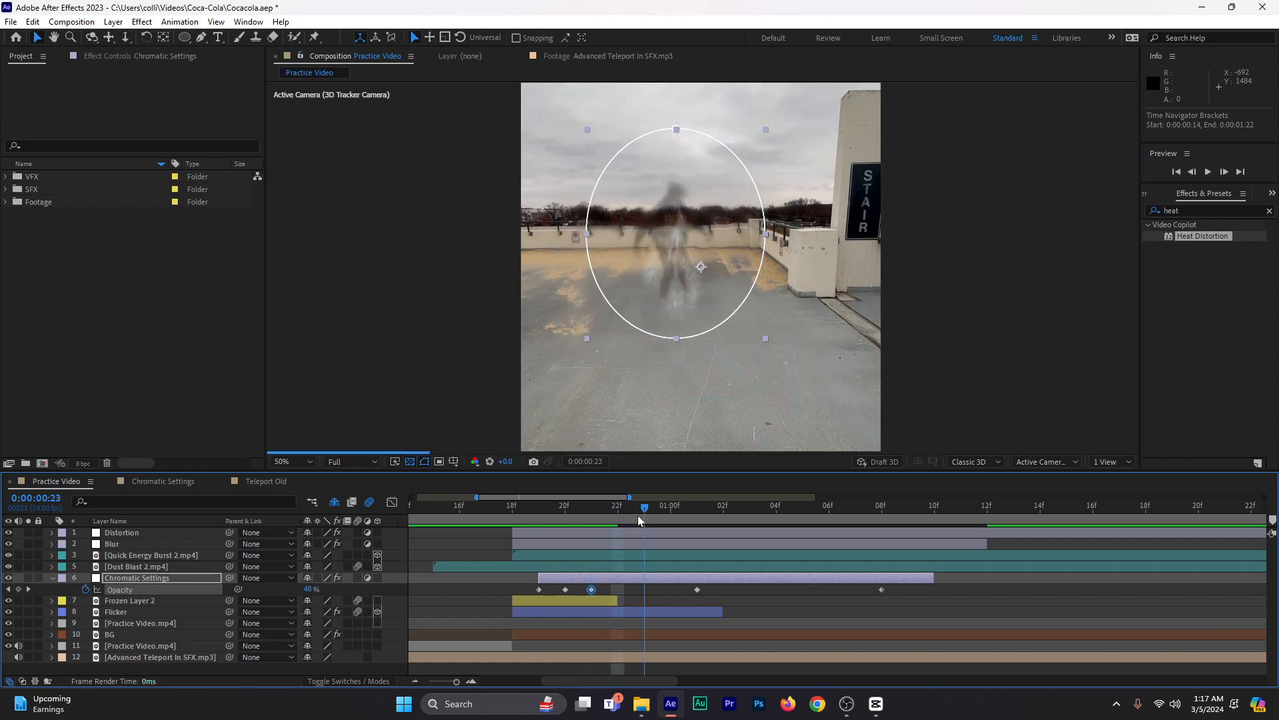
pyautogui.moveTo(308, 589); pyautogui.dragTo(326, 589)
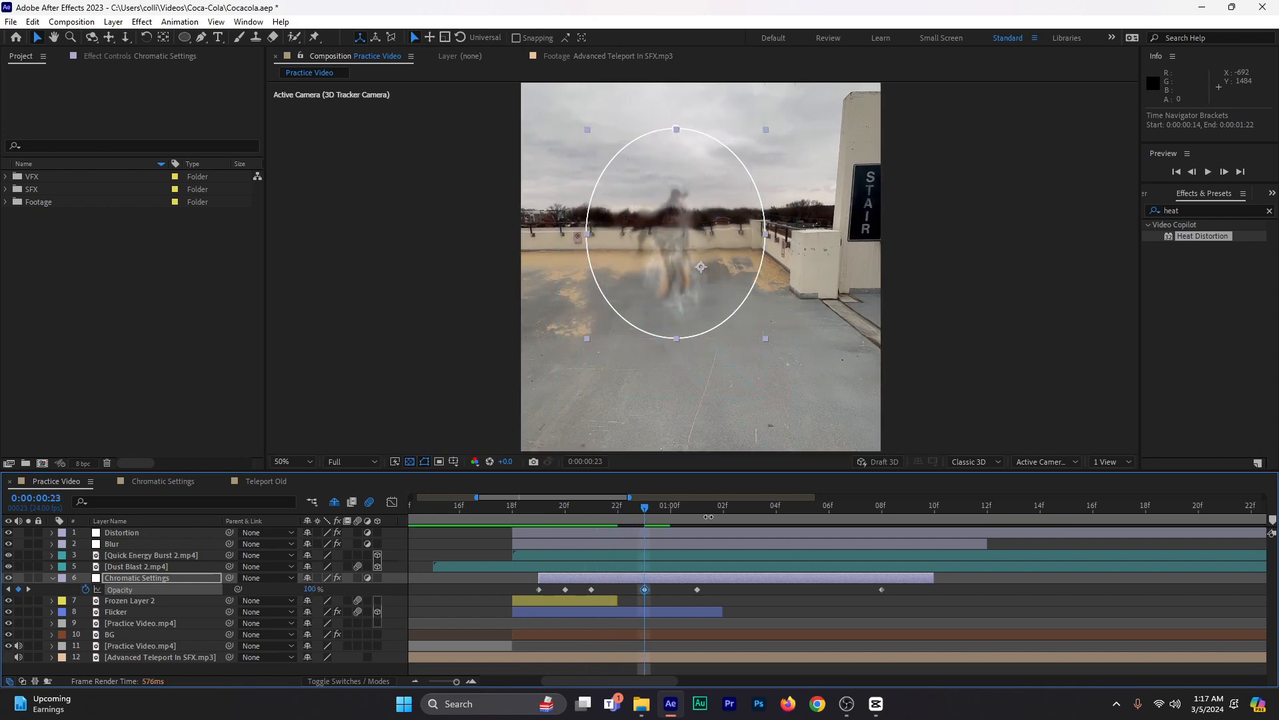
# - Play and scrub the teleport repeatedly around 0:00:00:15 to 0:00:00:18 to examine the chromatic fade and the energy burst timing
pyautogui.moveTo(492, 511); pyautogui.dragTo(459, 511)
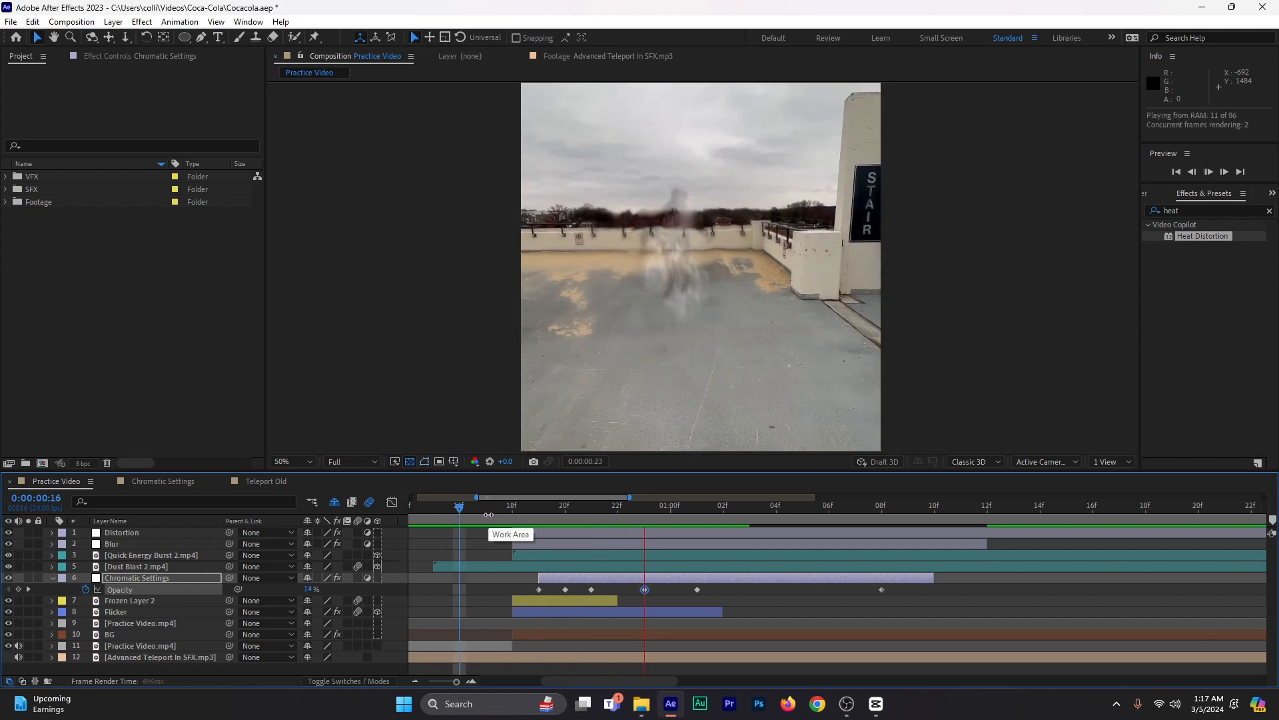
pyautogui.click(476, 511)
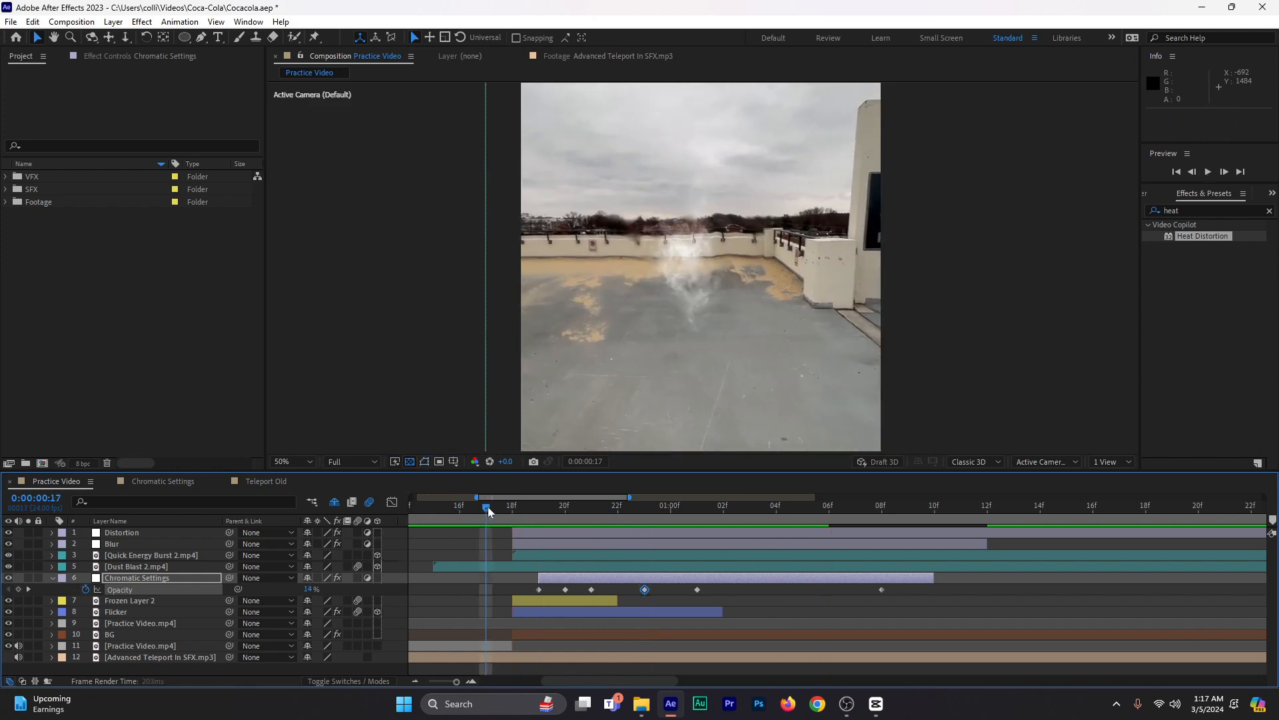
pyautogui.moveTo(488, 510); pyautogui.dragTo(597, 513)
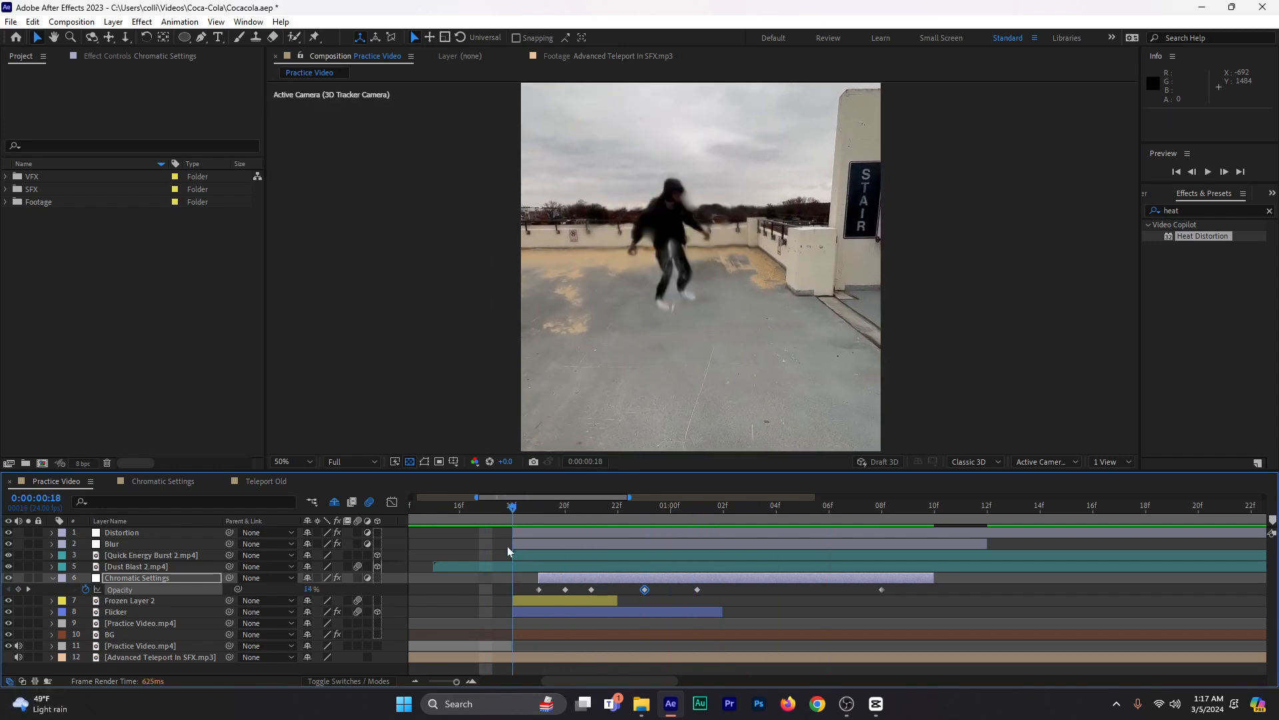
pyautogui.moveTo(508, 546); pyautogui.dragTo(480, 545)
pyautogui.press('space')
pyautogui.press('space')
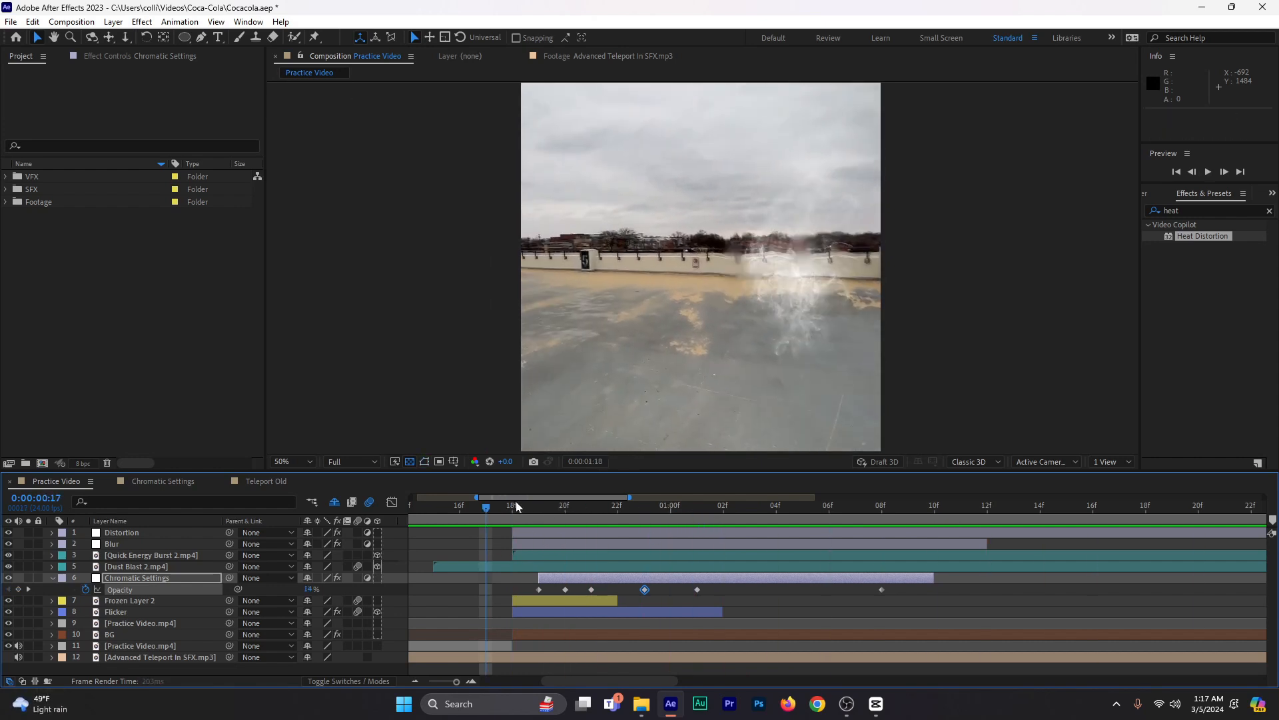
pyautogui.click(516, 508)
pyautogui.press('space')
pyautogui.press('space')
pyautogui.moveTo(517, 509); pyautogui.dragTo(468, 553)
pyautogui.press('space')
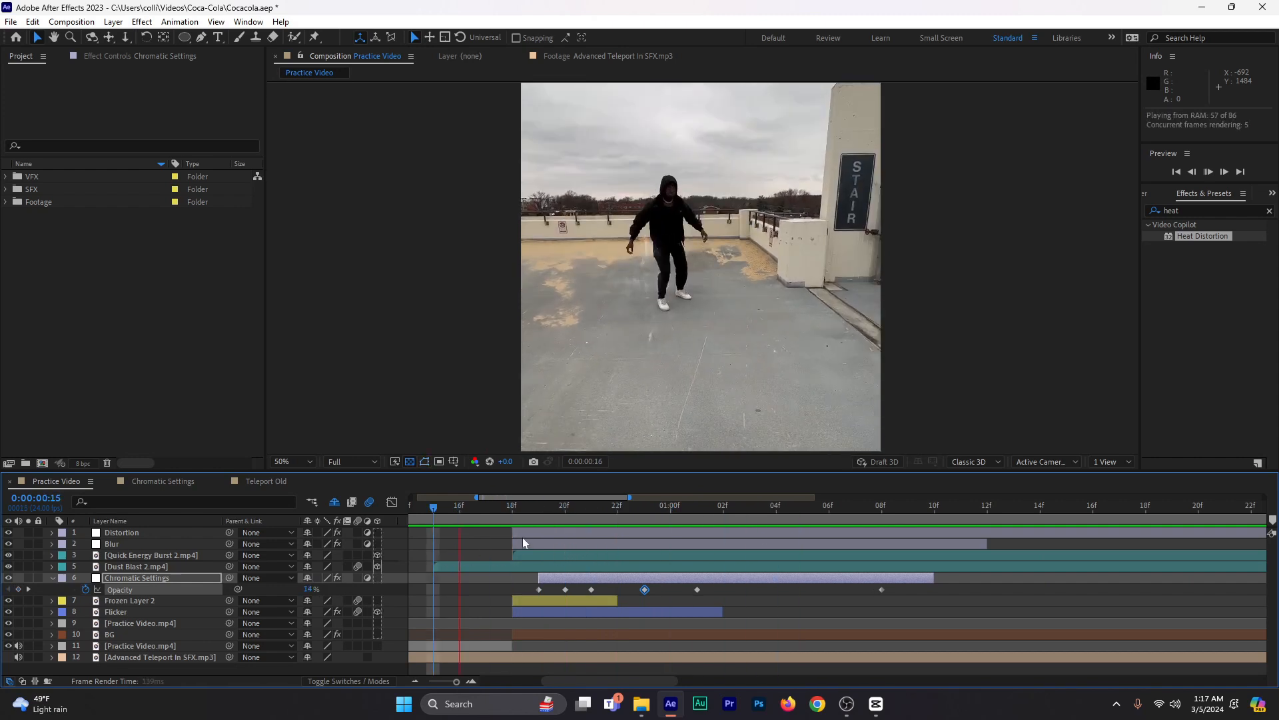
pyautogui.click(487, 511)
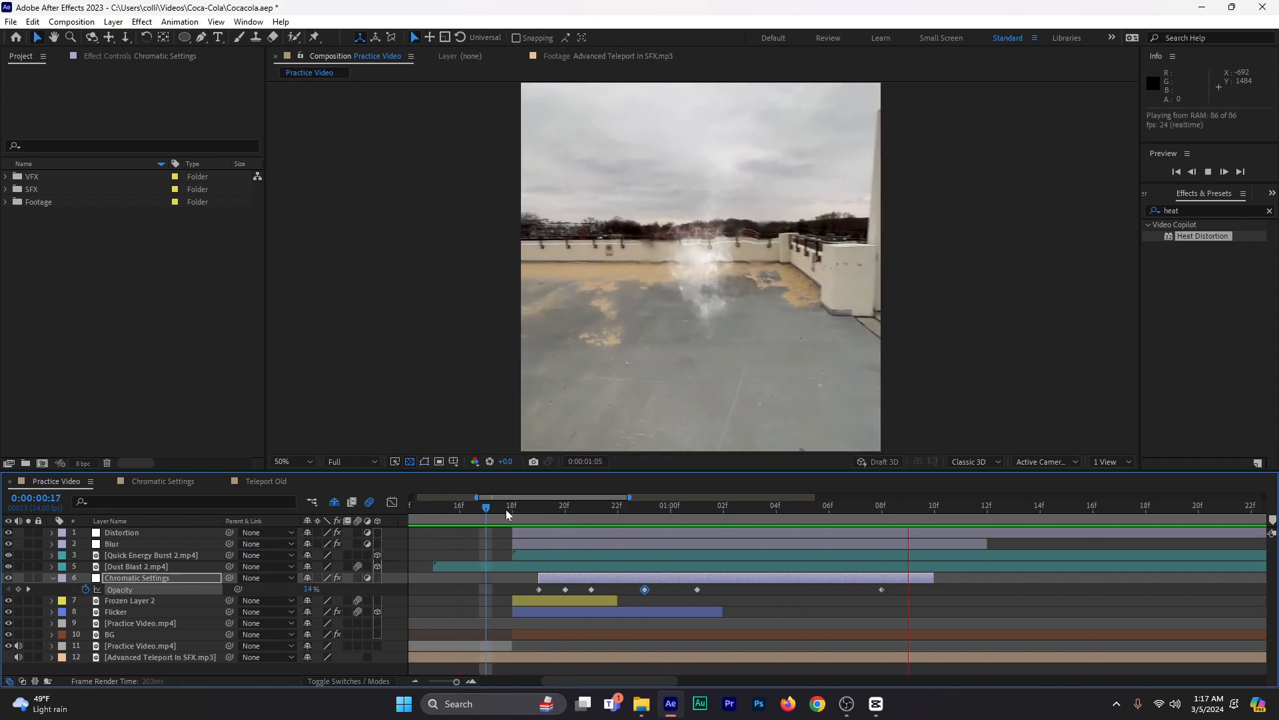
pyautogui.click(506, 509)
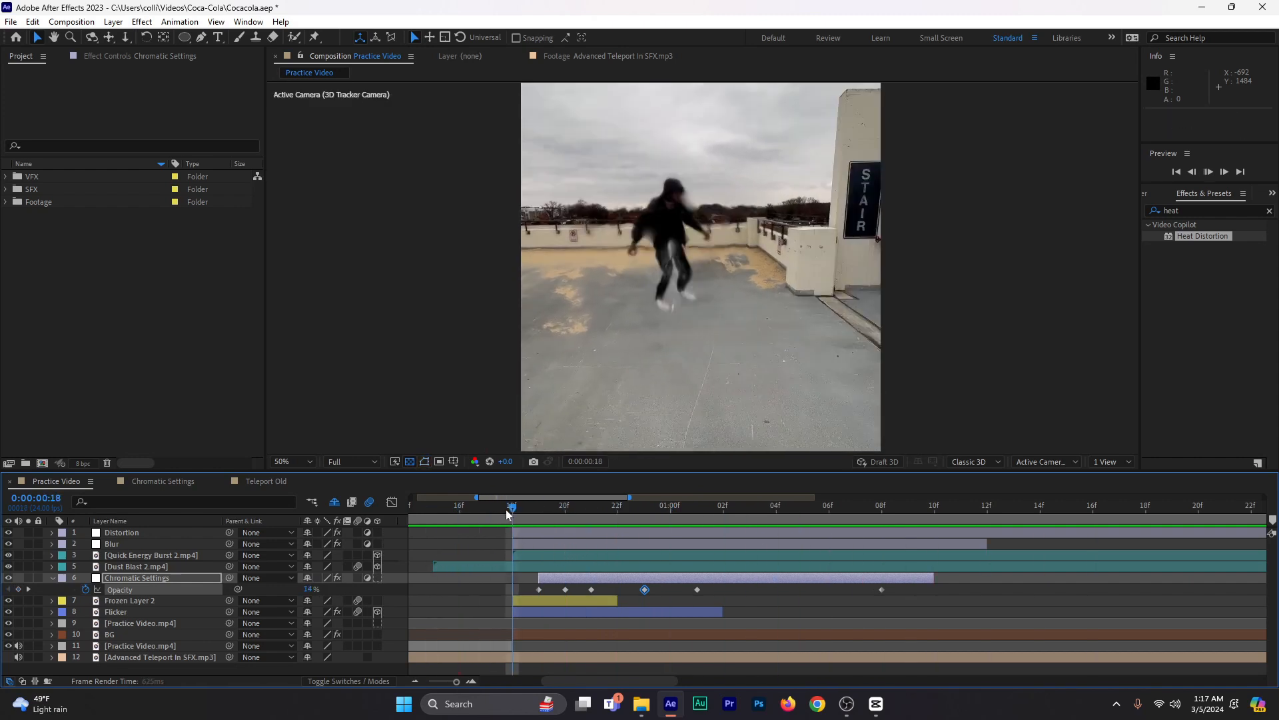
# - Move the Quick Energy Burst 2 layer to start at 0:00:00:16 and play the effect from 0:00:00:15
pyautogui.click(534, 554)
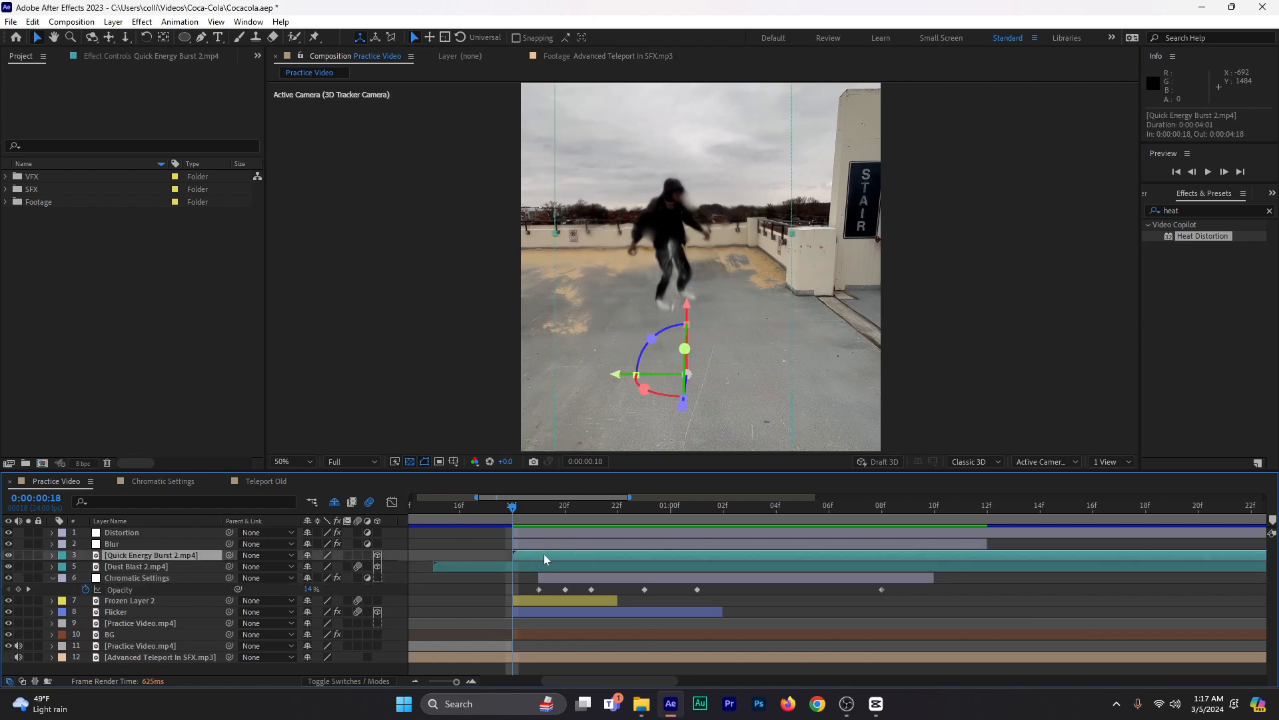
pyautogui.moveTo(544, 557); pyautogui.dragTo(504, 557)
pyautogui.moveTo(433, 509); pyautogui.dragTo(411, 510)
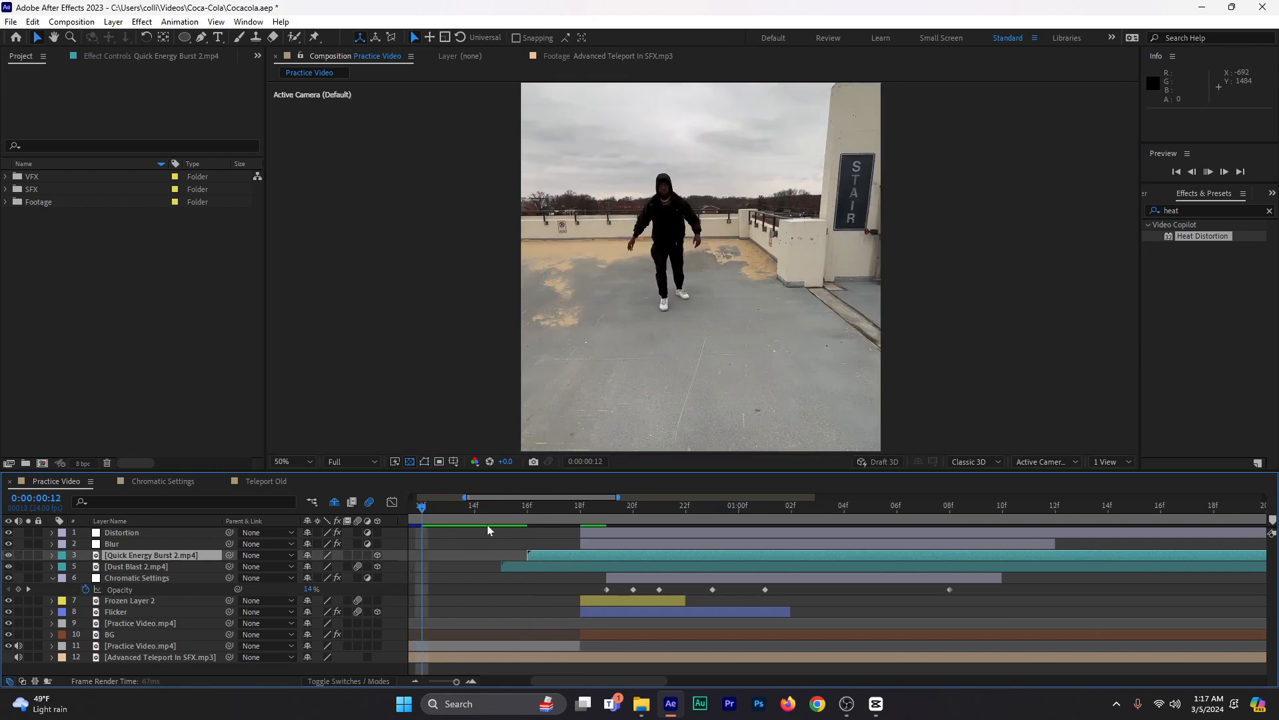
pyautogui.click(489, 513)
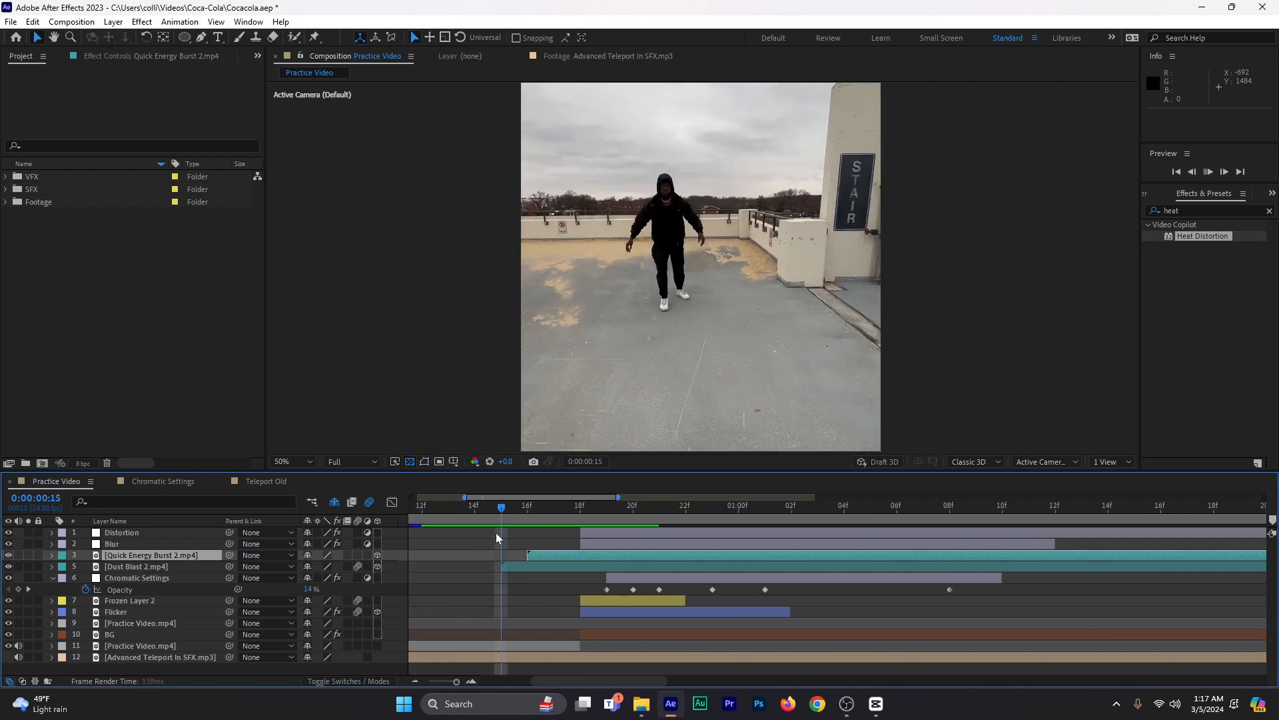
pyautogui.press('space')
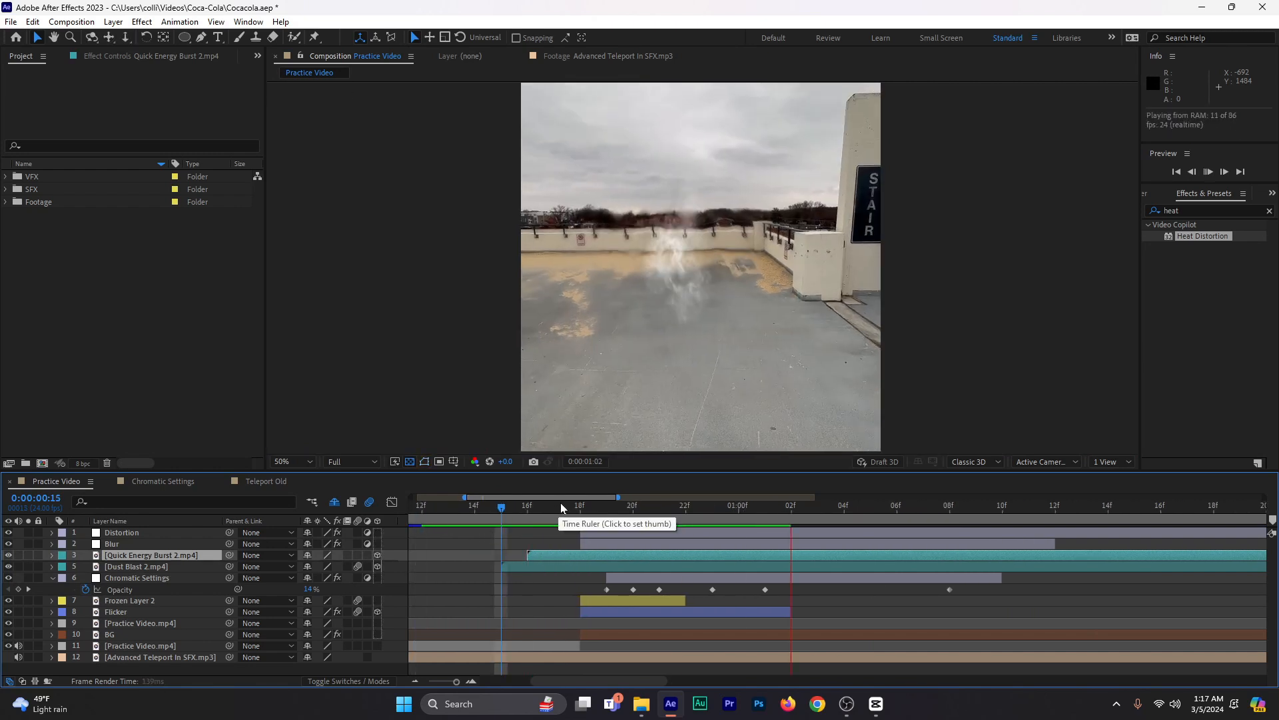
pyautogui.click(415, 679)
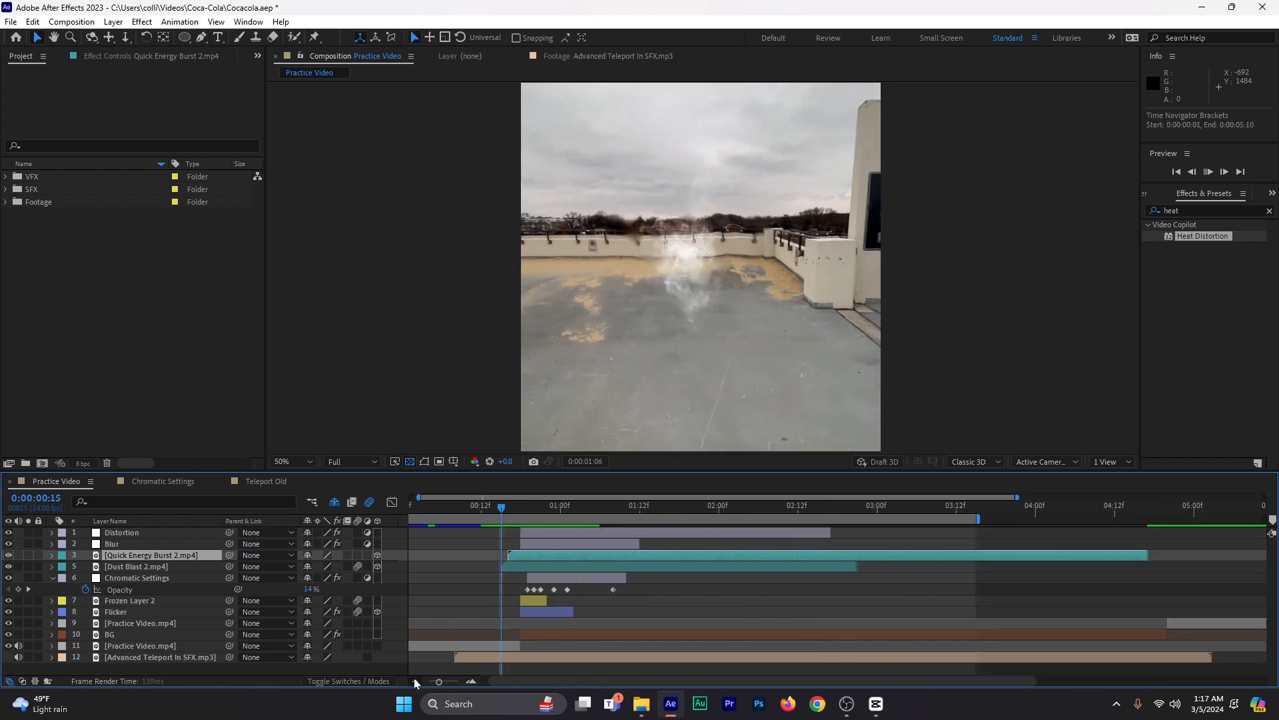
# - Raise the Wind Speed of the Distortion layer's Heat Distortion effect to 2.01 while viewing the frame at 0:00:01:10
pyautogui.click(415, 681)
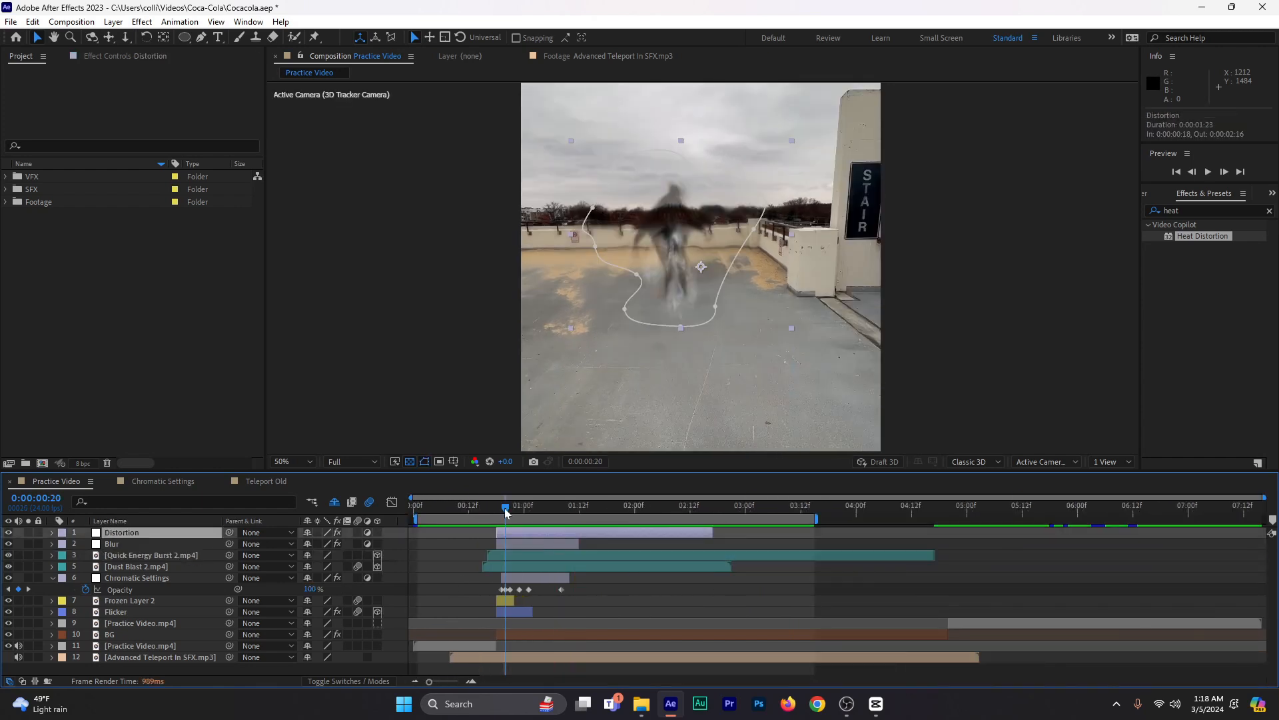
pyautogui.moveTo(506, 511); pyautogui.dragTo(569, 517)
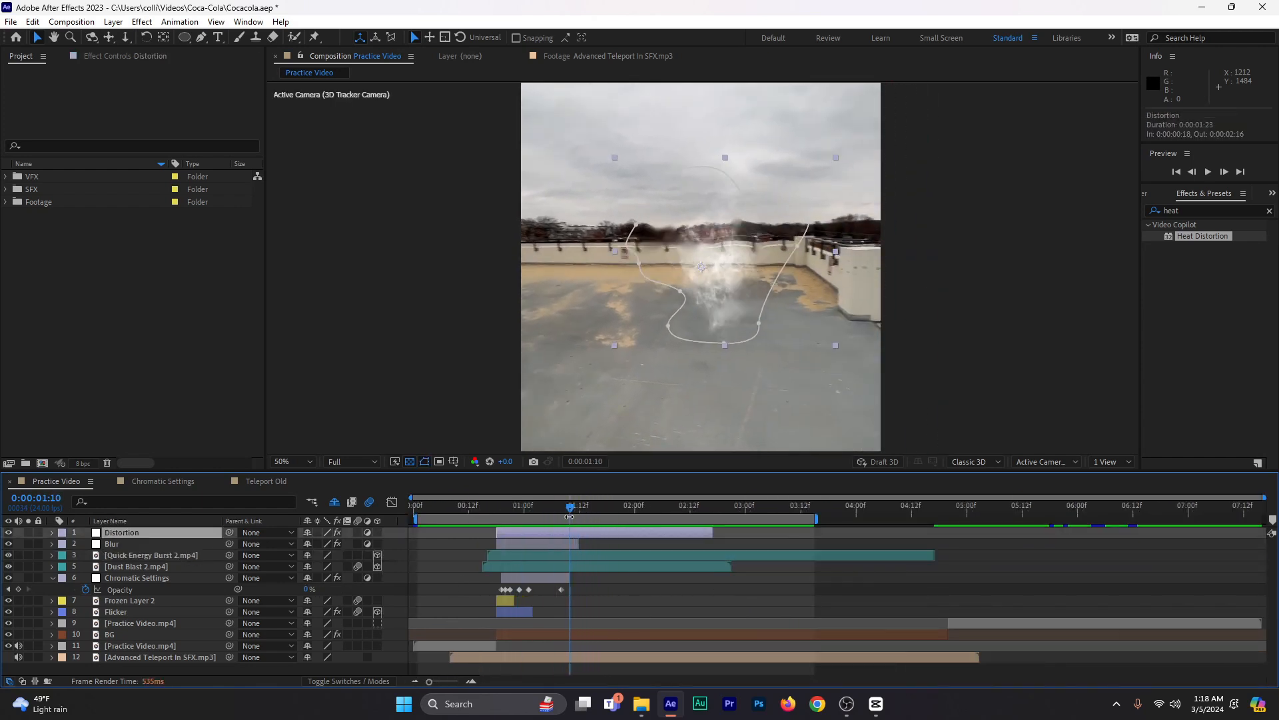
pyautogui.click(123, 63)
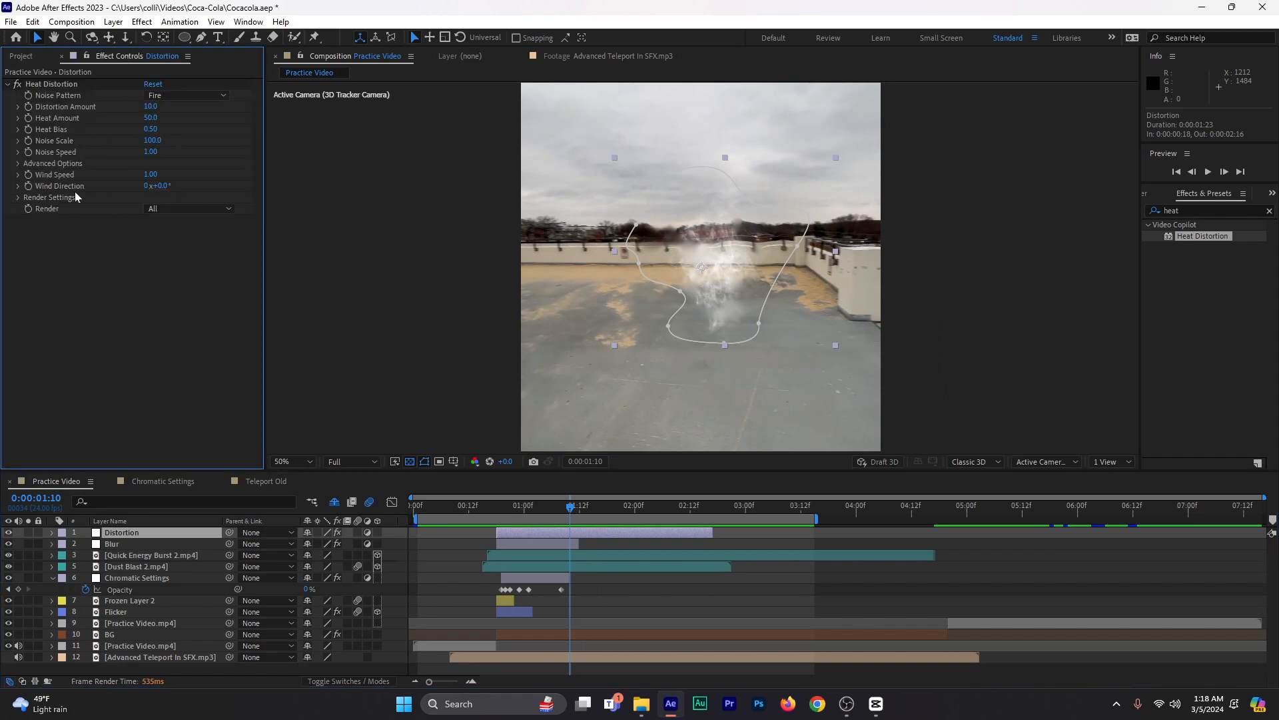
pyautogui.moveTo(157, 176); pyautogui.dragTo(226, 177)
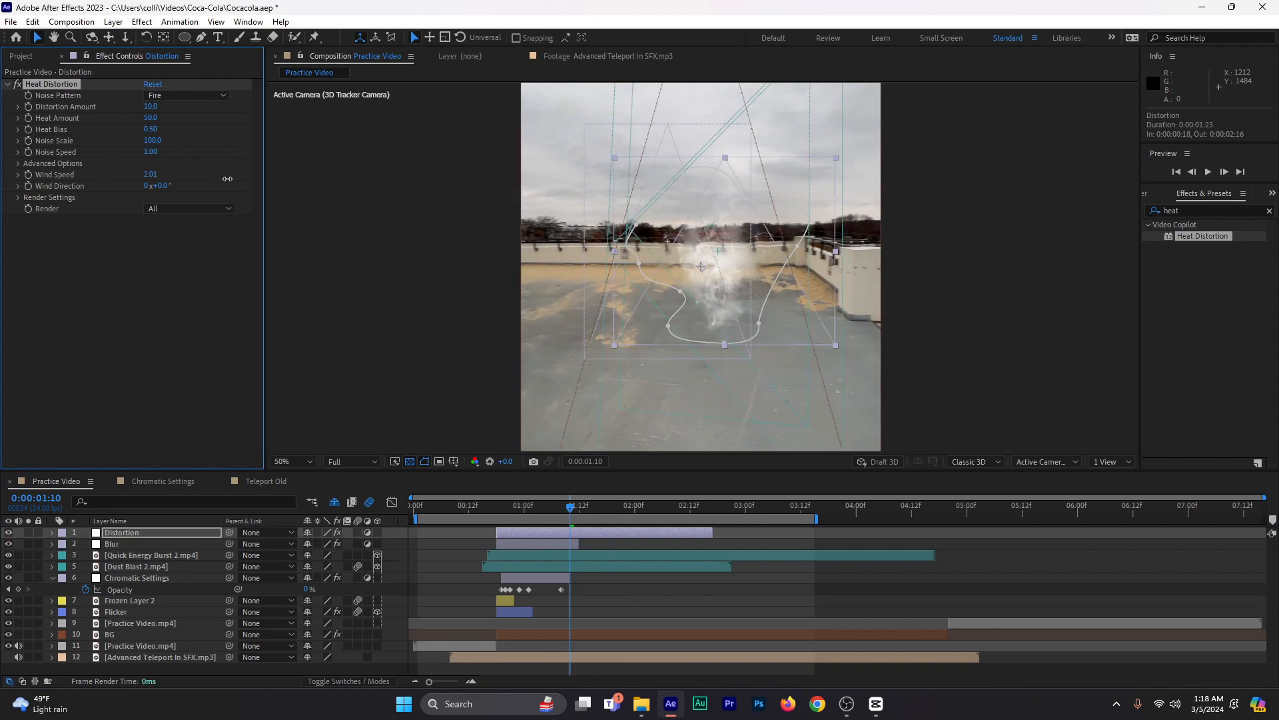
pyautogui.click(8, 84)
# - Play the teleport from 0:00:00:09, collapse the Chromatic Settings layer's properties and save the project
pyautogui.click(454, 505)
pyautogui.press('space')
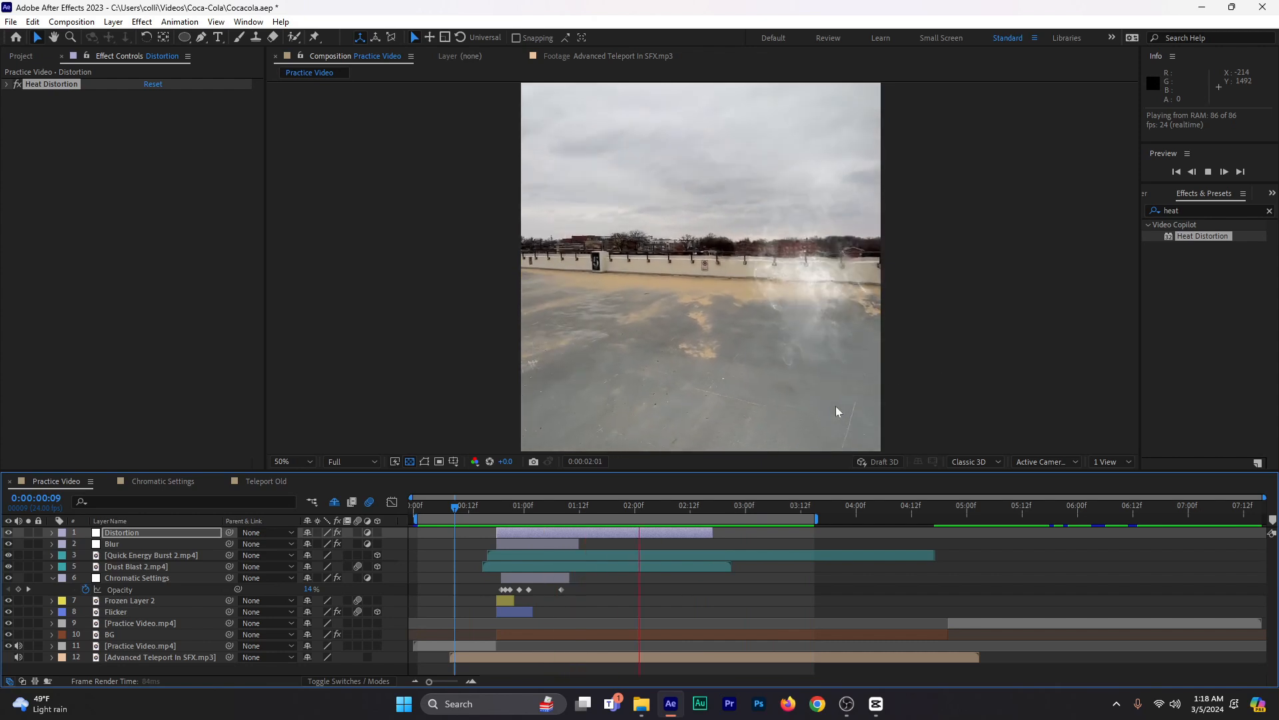
pyautogui.moveTo(483, 509); pyautogui.dragTo(501, 528)
pyautogui.click(52, 579)
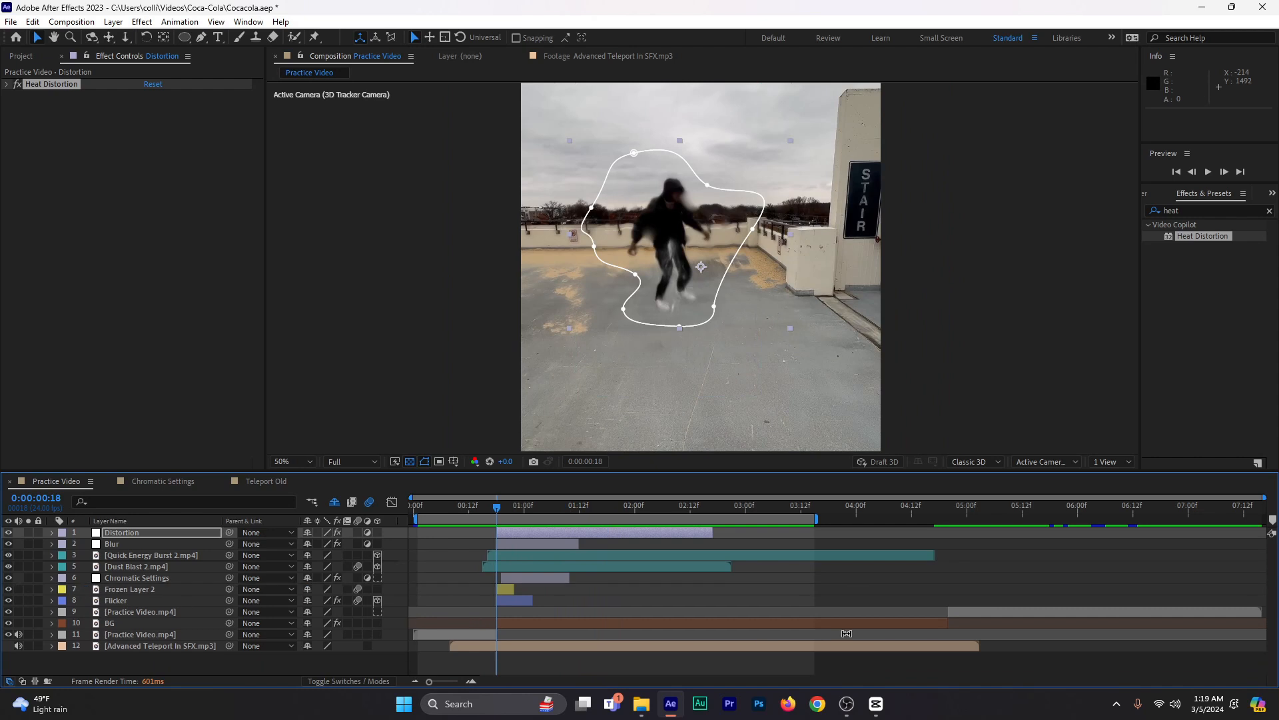
pyautogui.hotkey('ctrl', 's')
# - Extend the Flicker layer to end at 0:00:01:09 and replace its opacity keyframes with the seven copied ones, pasted from 0:00:00:18
pyautogui.click(509, 601)
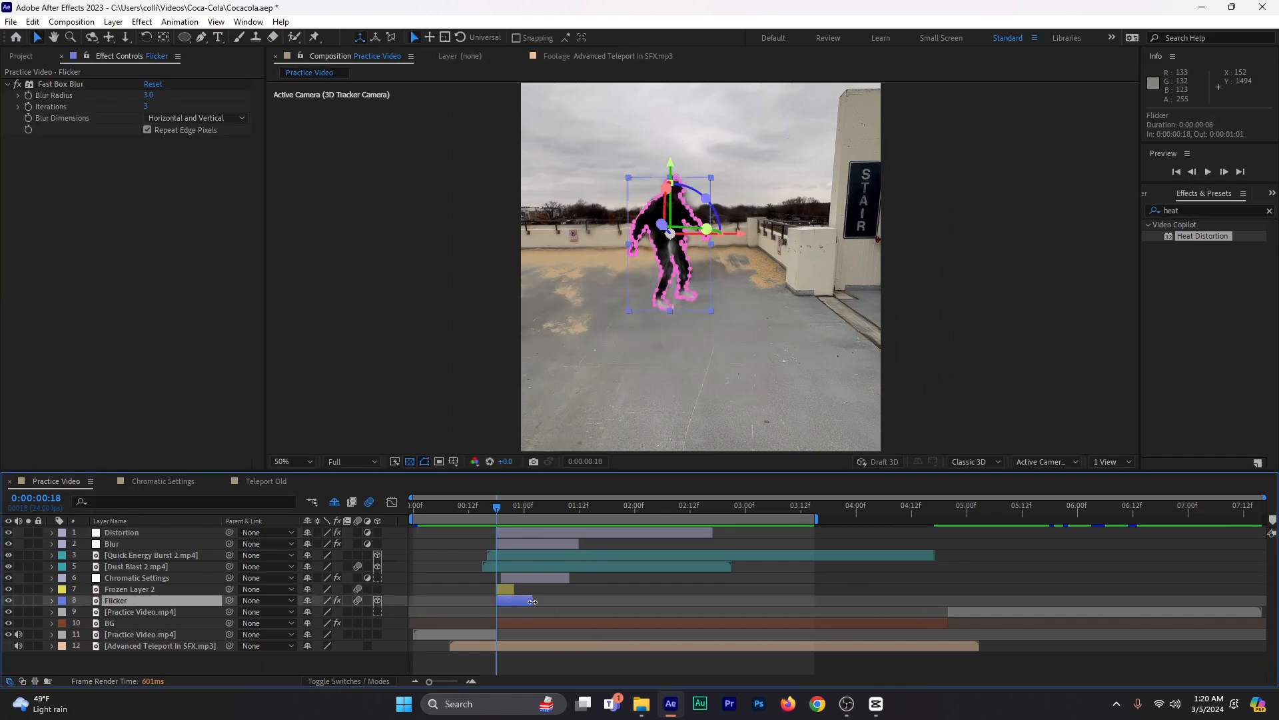
pyautogui.moveTo(533, 601); pyautogui.dragTo(569, 602)
pyautogui.press('t')
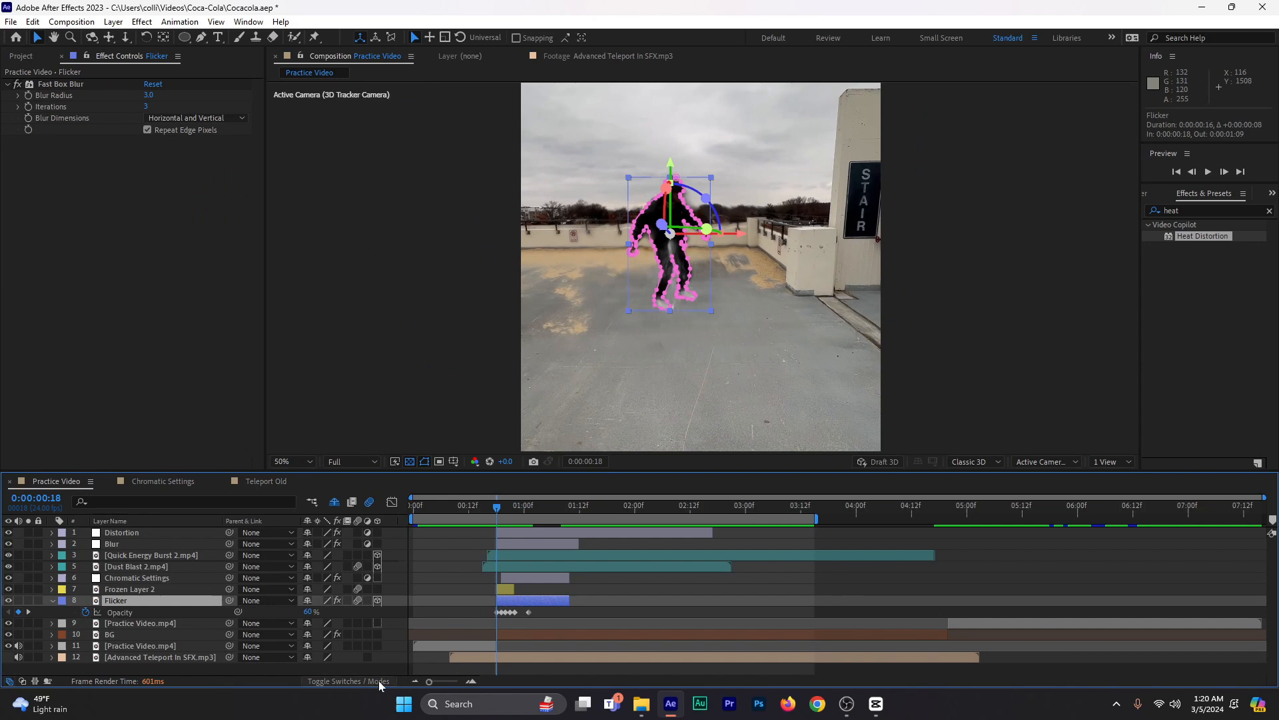
pyautogui.click(85, 612)
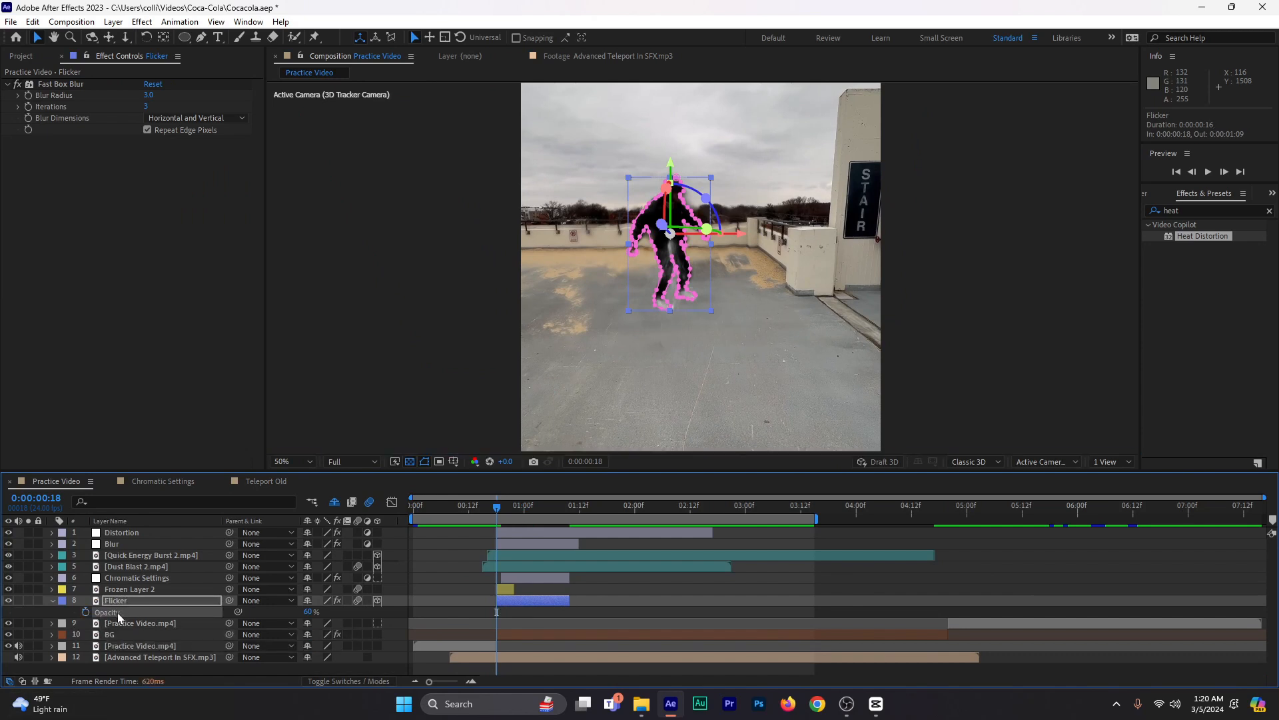
pyautogui.hotkey('ctrl', 'v')
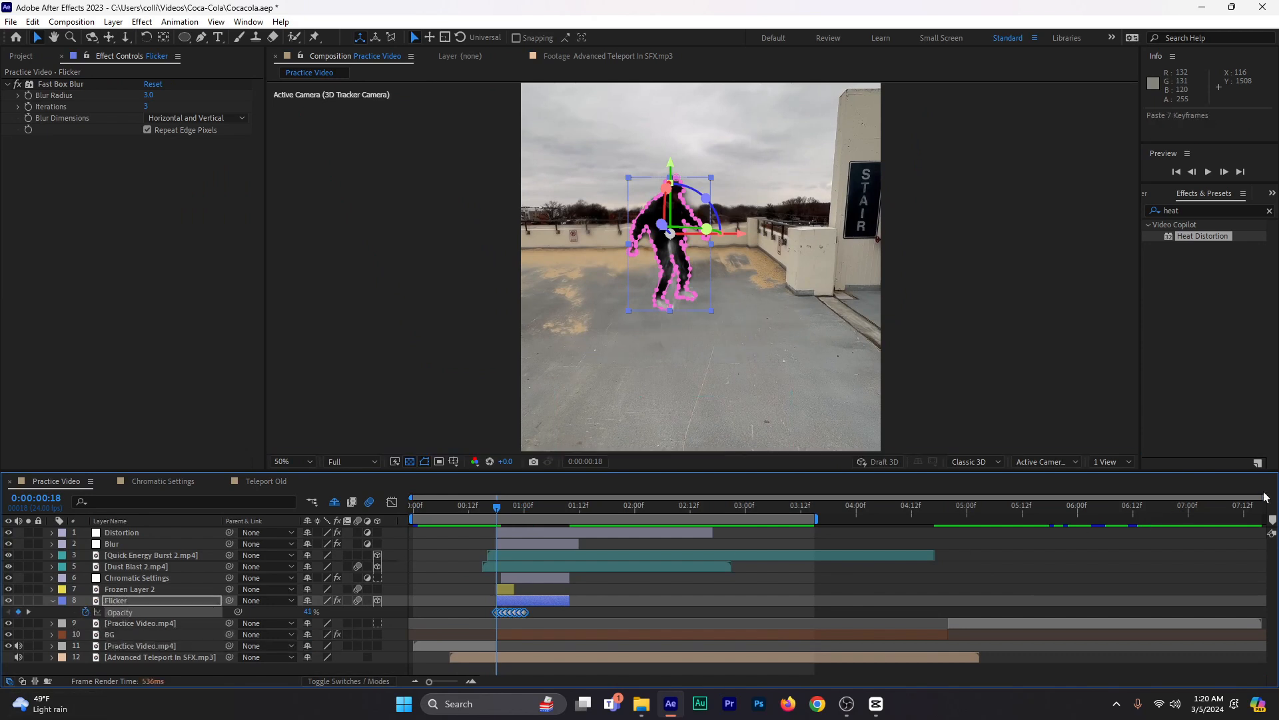
# - Examine the Flicker layer's opacity keyframes frame by frame from 0:00:00:18 to 0:00:01:00
pyautogui.click(474, 682)
pyautogui.click(474, 682)
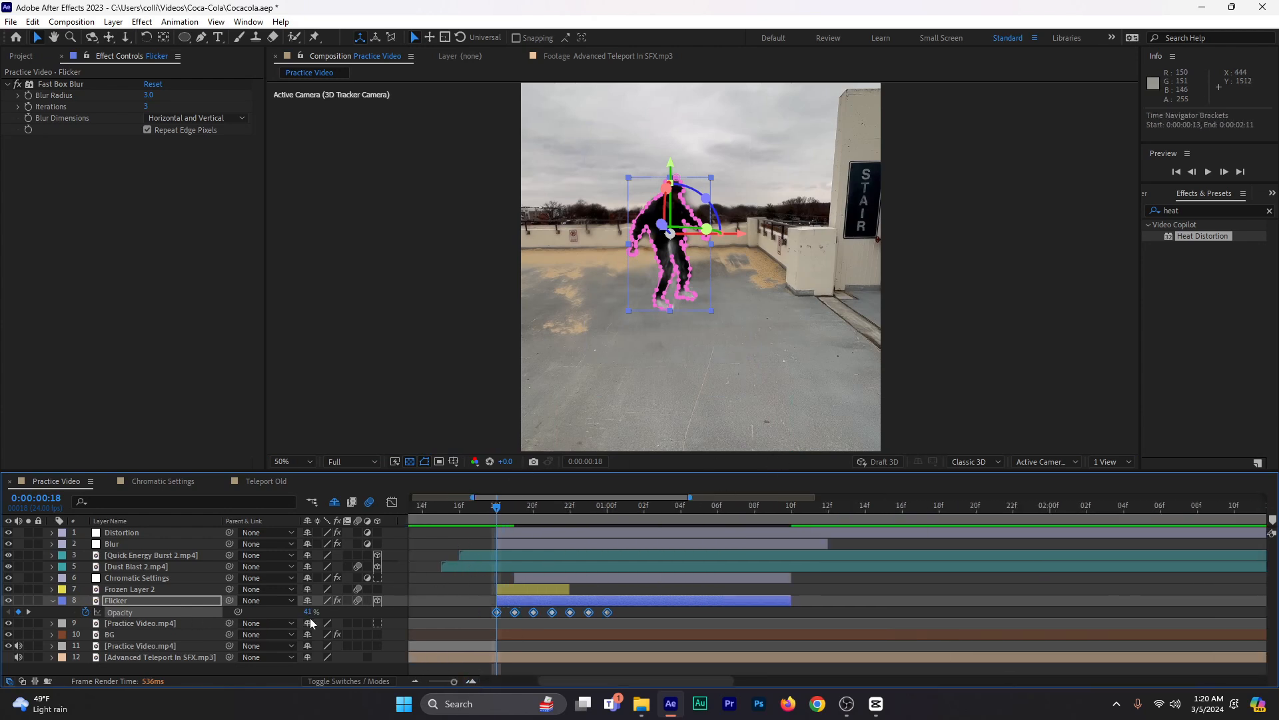
pyautogui.click(521, 510)
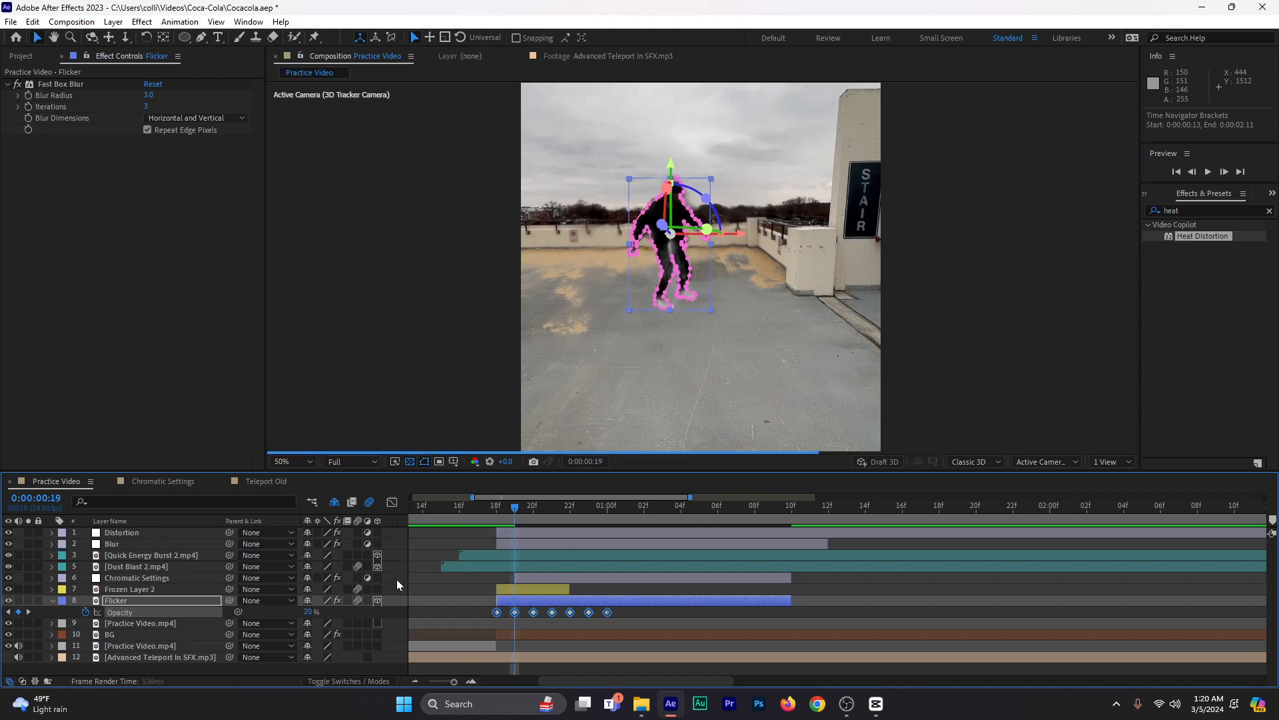
pyautogui.press('pagedown')
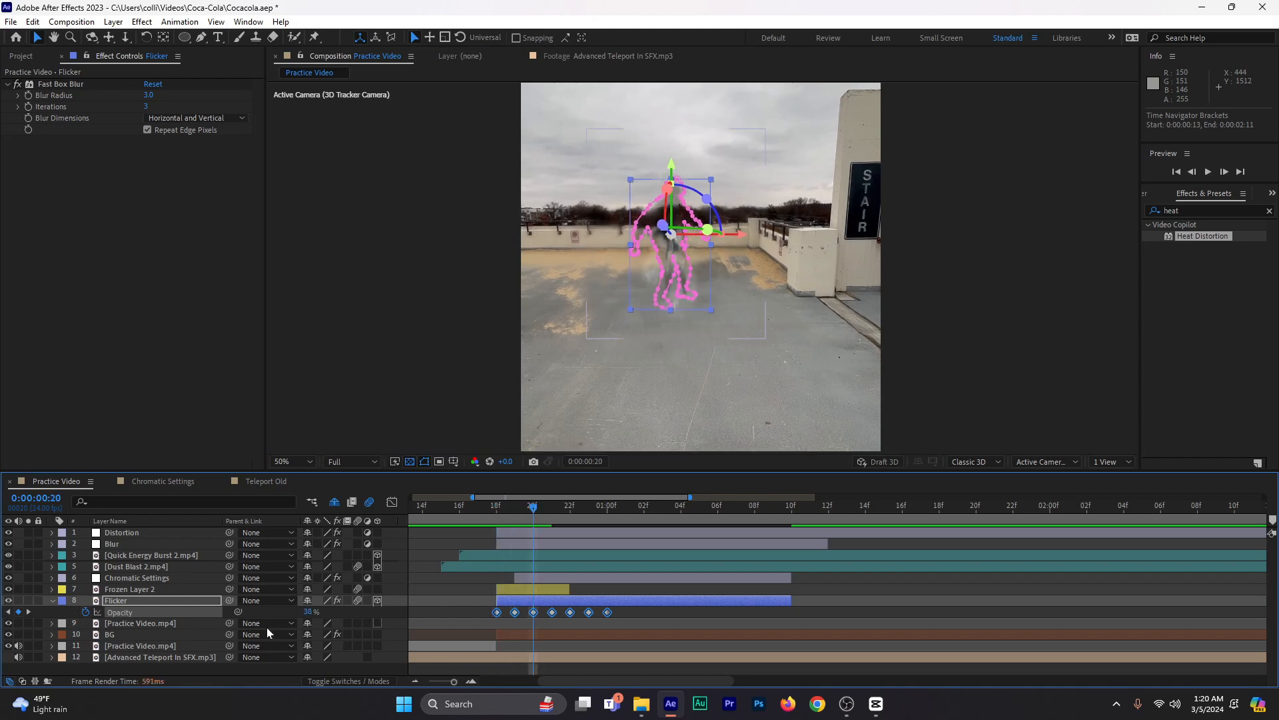
pyautogui.press('pagedown')
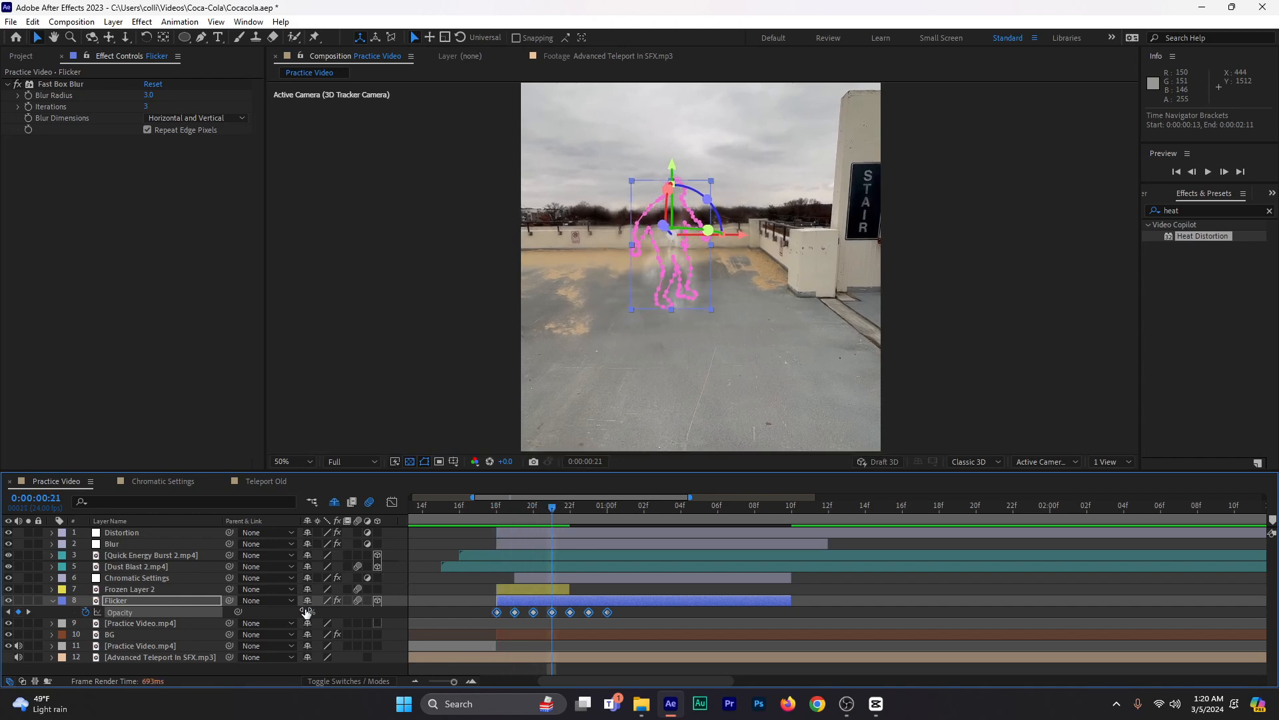
pyautogui.press('pagedown')
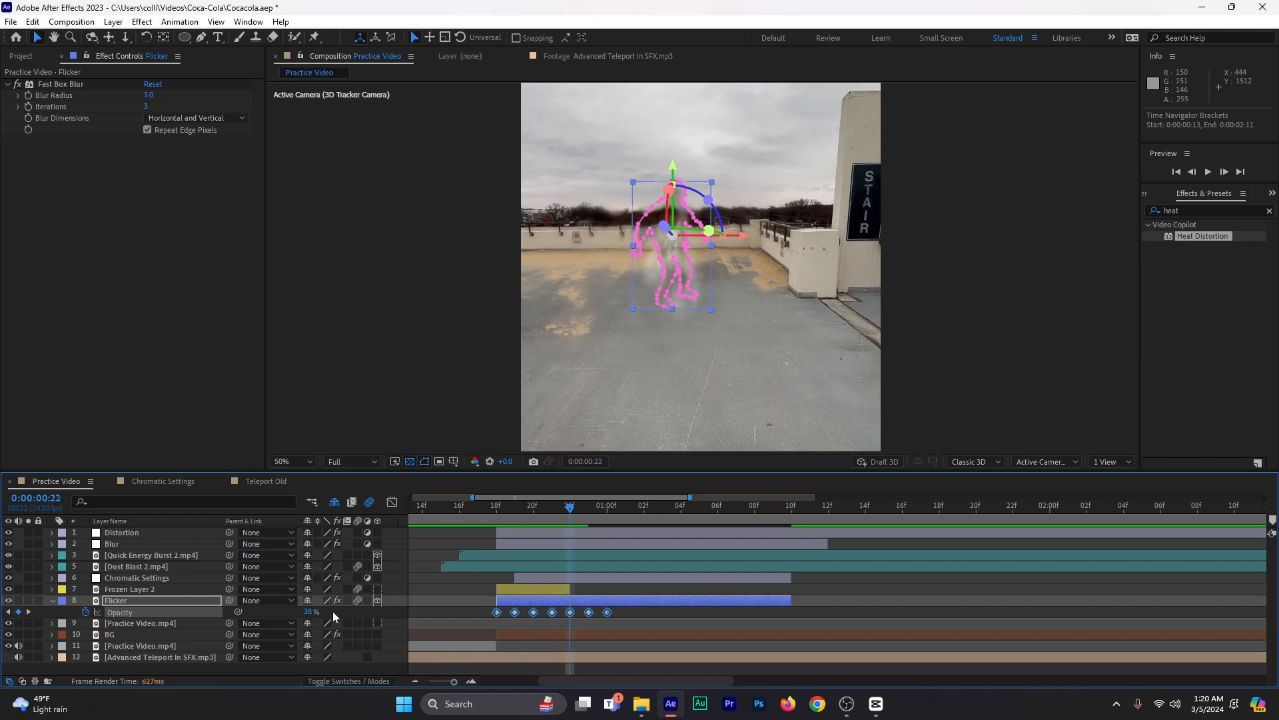
pyautogui.press('pagedown')
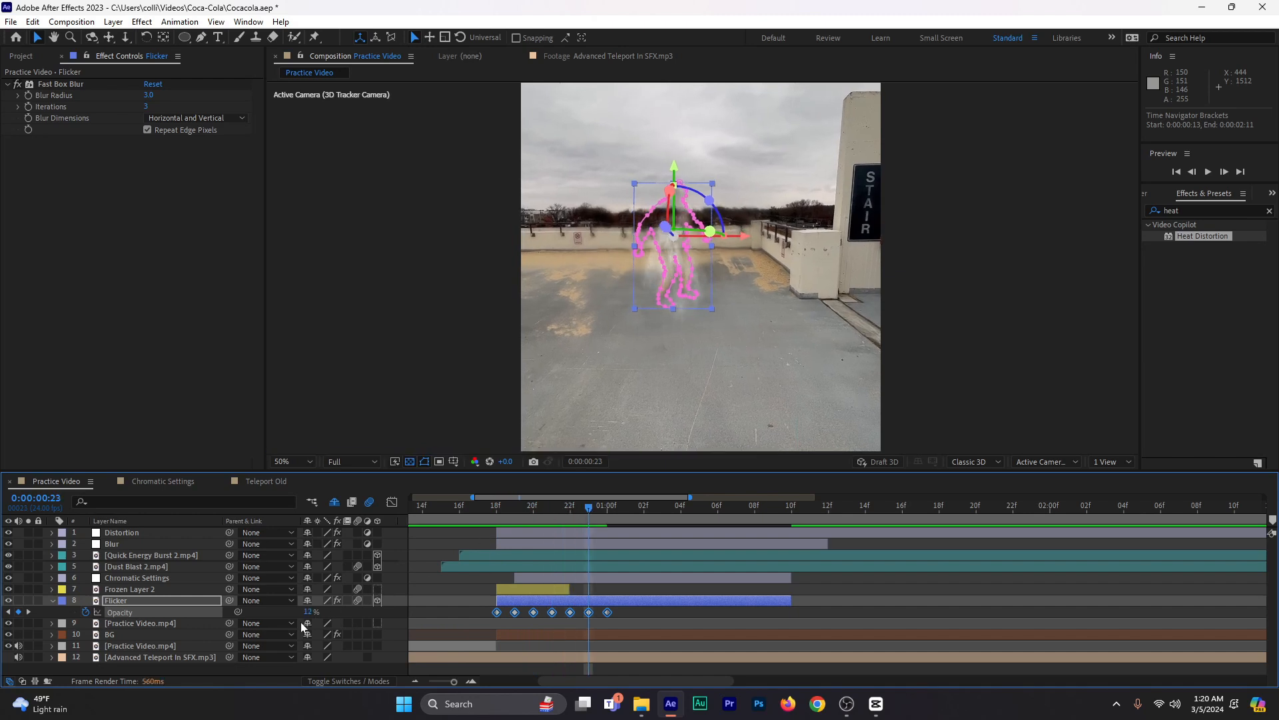
pyautogui.click(607, 513)
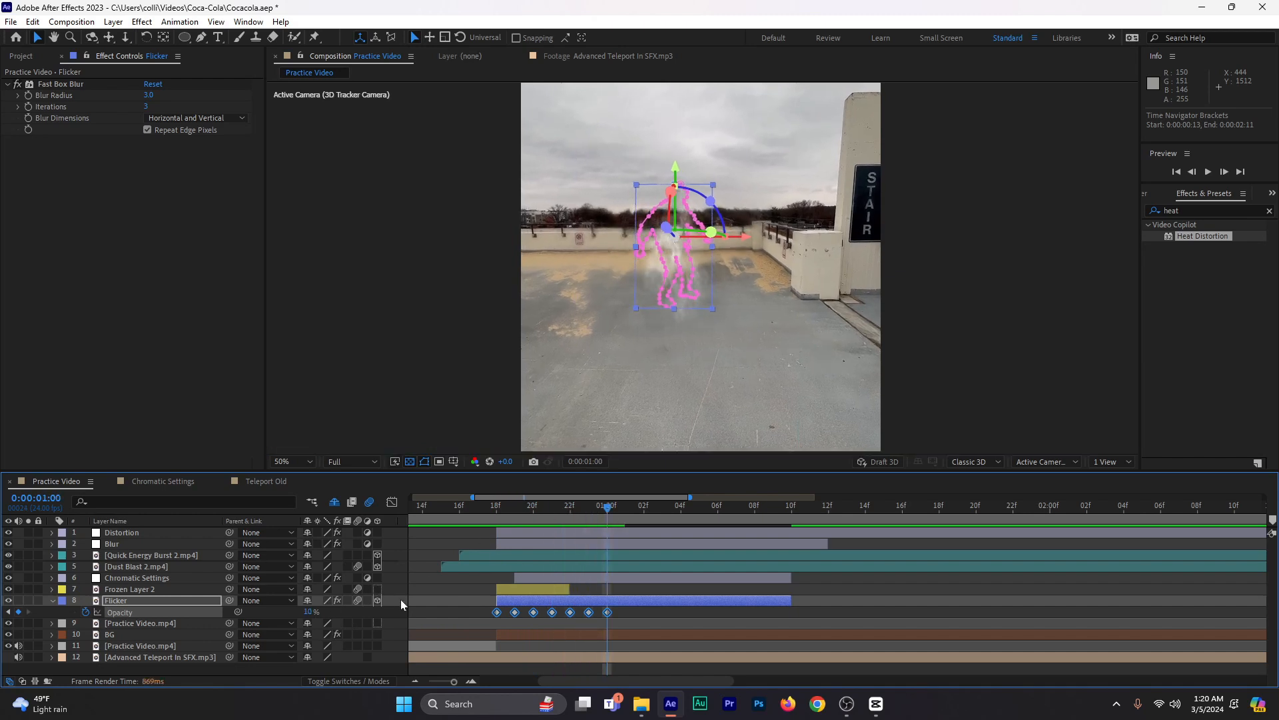
# - Select Flicker as the displacement layer of the Chromatic Displacement effect on the Chromatic Settings layer
pyautogui.click(429, 585)
pyautogui.click(541, 578)
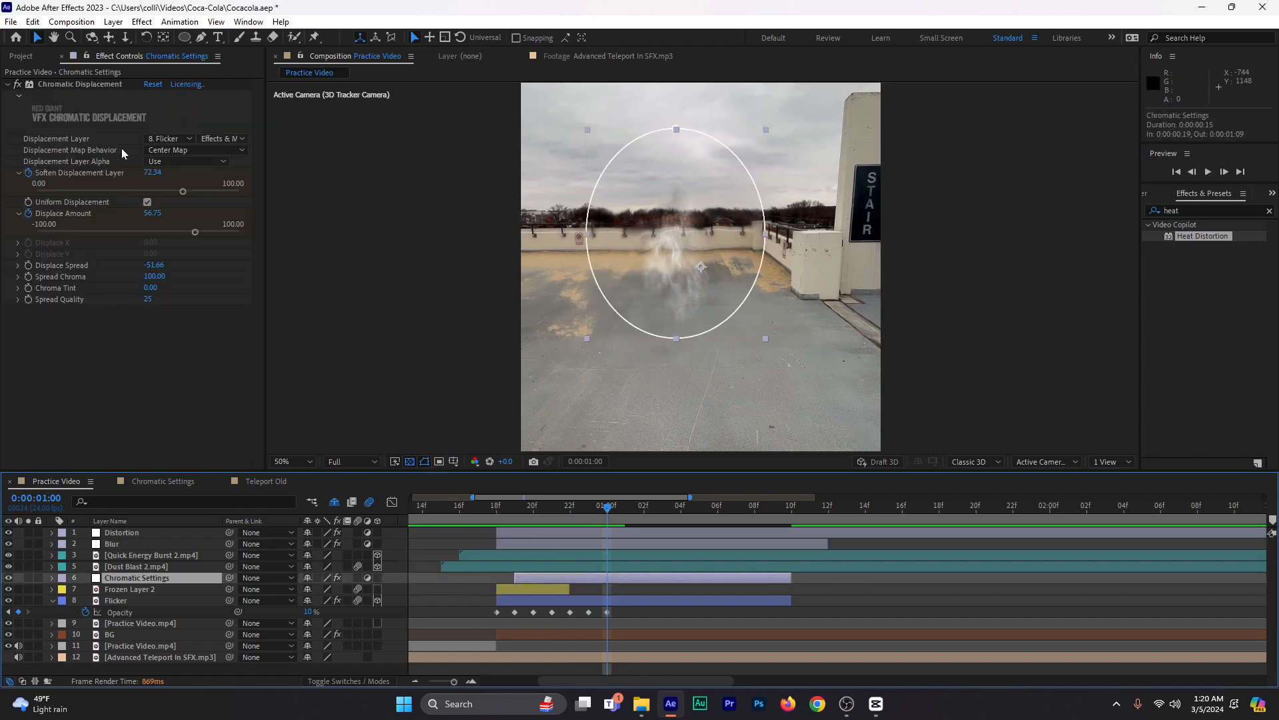
pyautogui.click(170, 138)
pyautogui.click(186, 262)
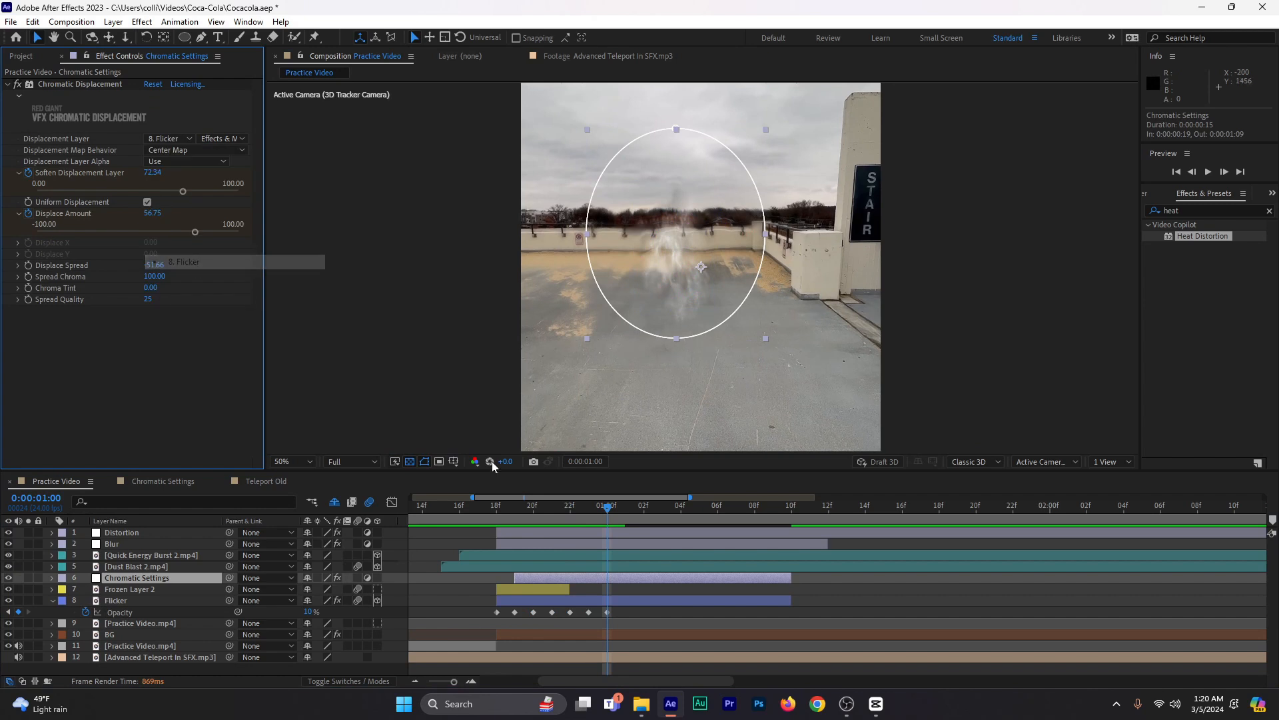
# - Play the effect from 0:00:00:15 to review the opacity flicker during the teleport
pyautogui.click(442, 509)
pyautogui.press('space')
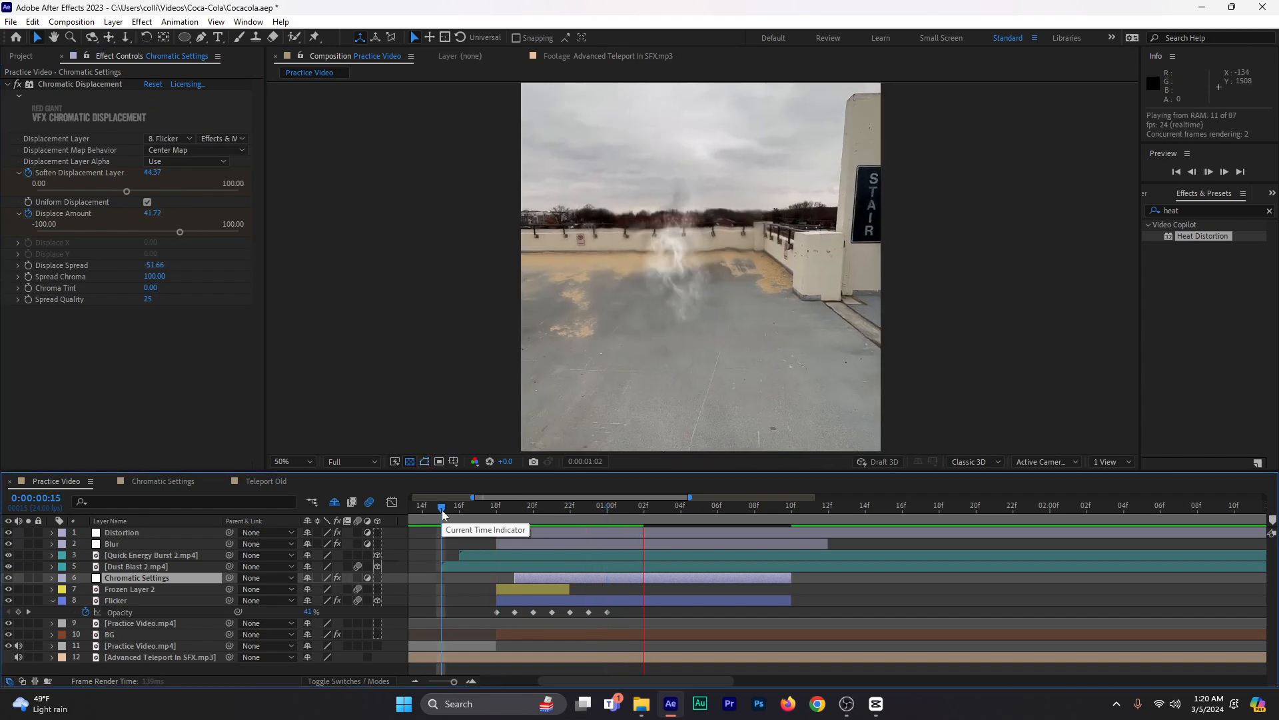
pyautogui.click(1047, 273)
pyautogui.press('space')
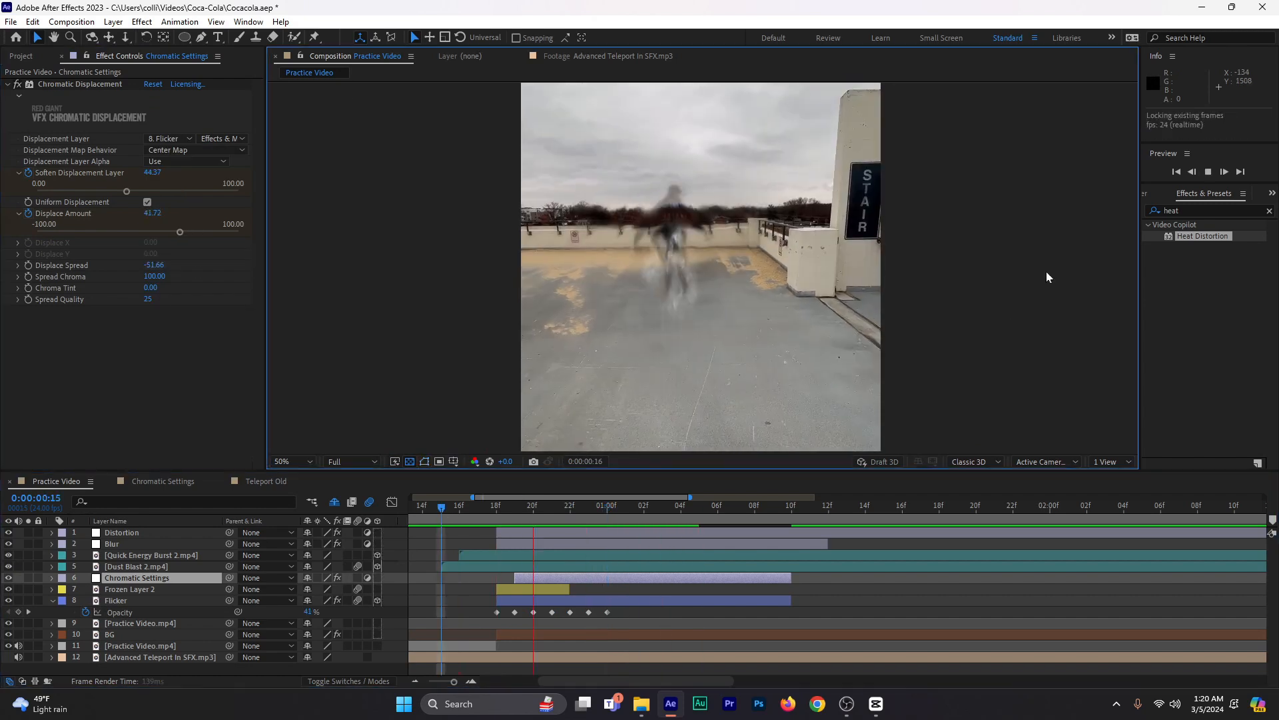
# - Set the composition preview resolution to Quarter and play the teleport from 0:00:00:14
pyautogui.moveTo(468, 506); pyautogui.dragTo(424, 507)
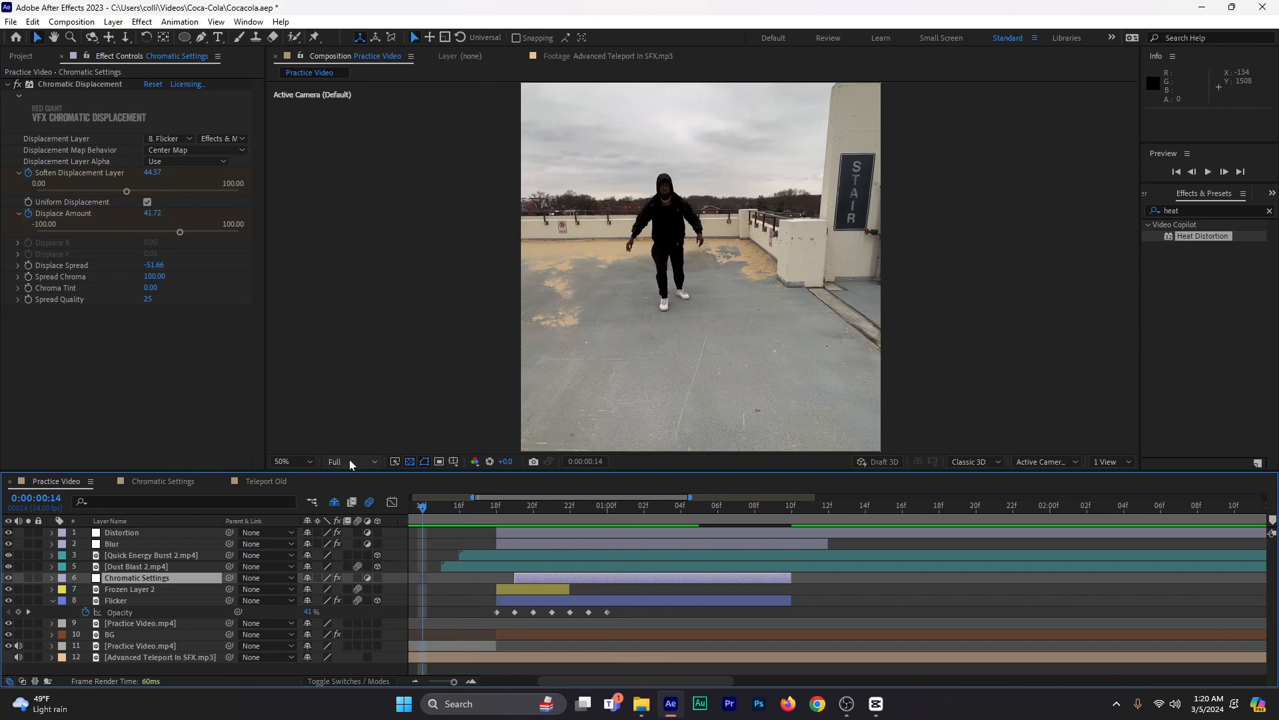
pyautogui.click(350, 461)
pyautogui.click(358, 531)
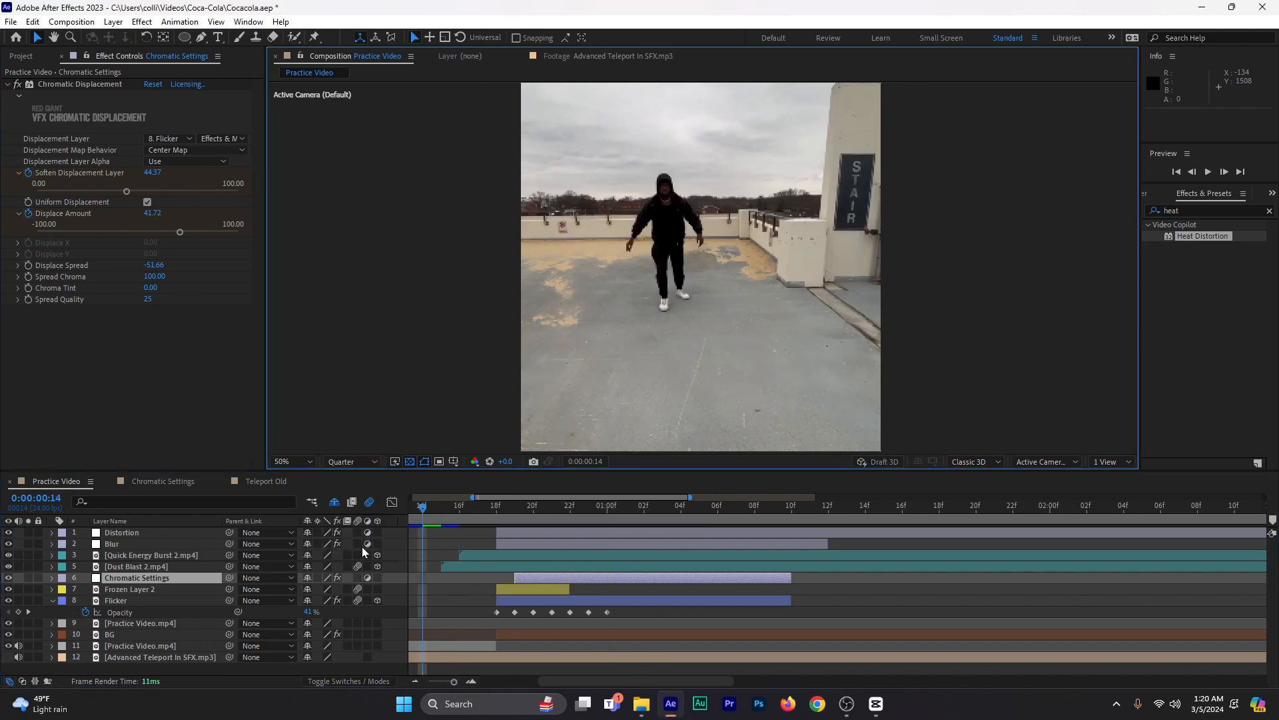
pyautogui.click(415, 681)
pyautogui.press('space')
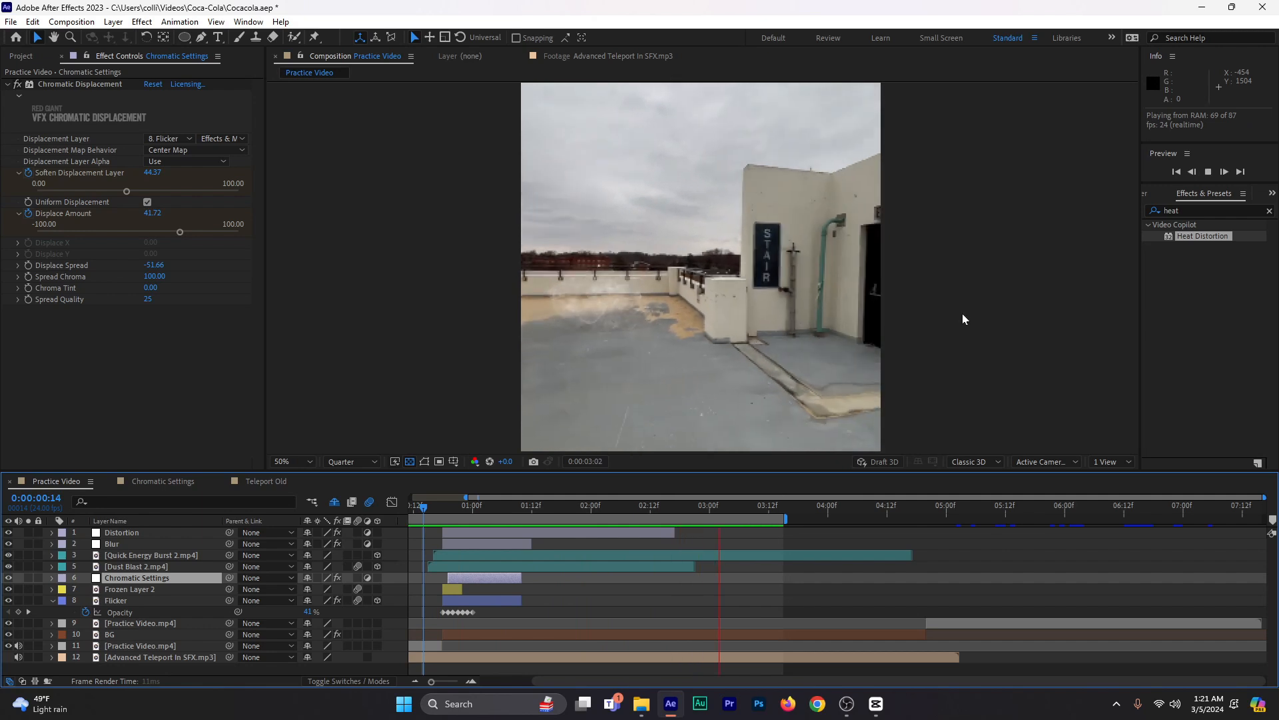
# - Fade in the Distortion layer by keyframing its opacity at 0% on 0:00:00:18 and 100% on 0:00:00:22
pyautogui.click(451, 509)
pyautogui.moveTo(452, 512); pyautogui.dragTo(443, 514)
pyautogui.click(453, 531)
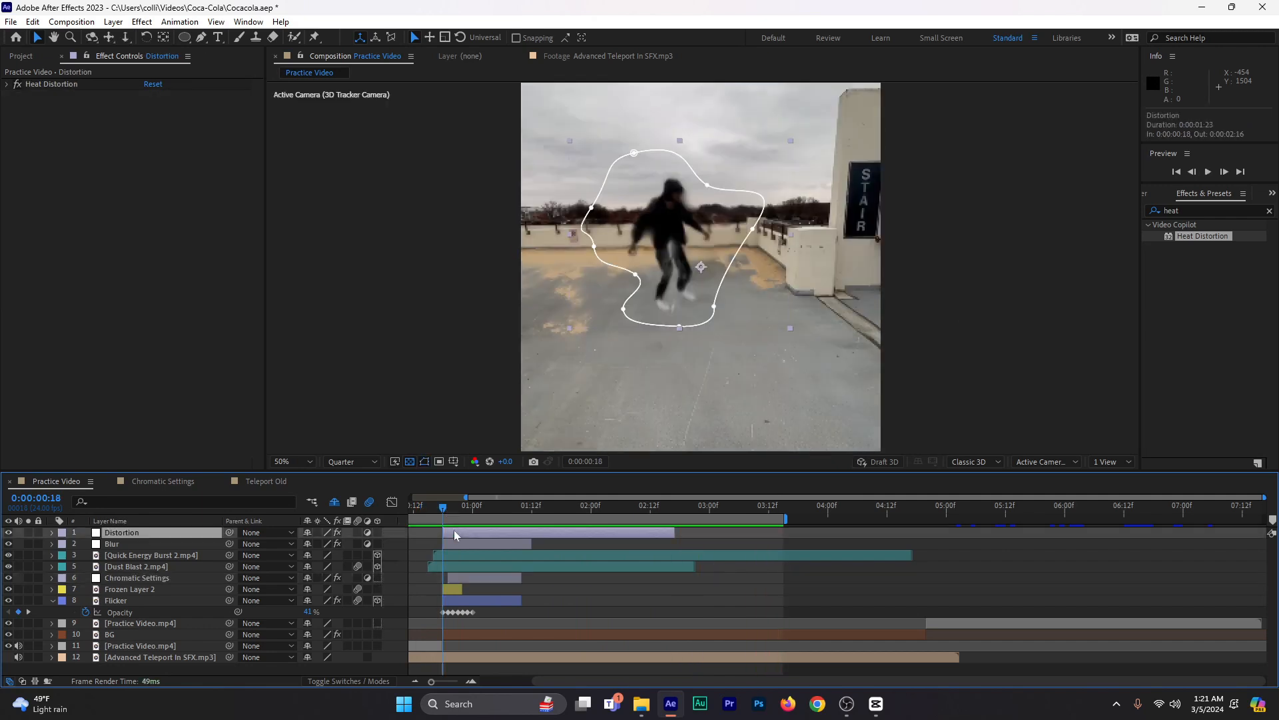
pyautogui.press('t')
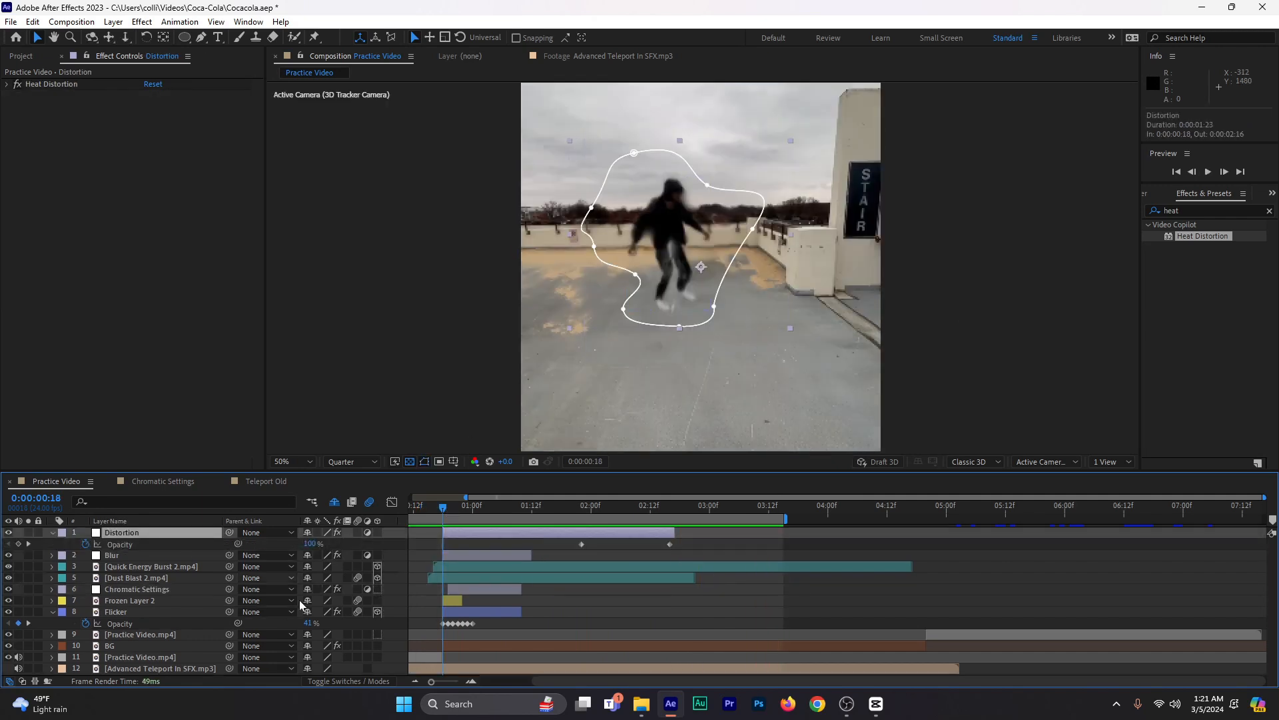
pyautogui.click(19, 544)
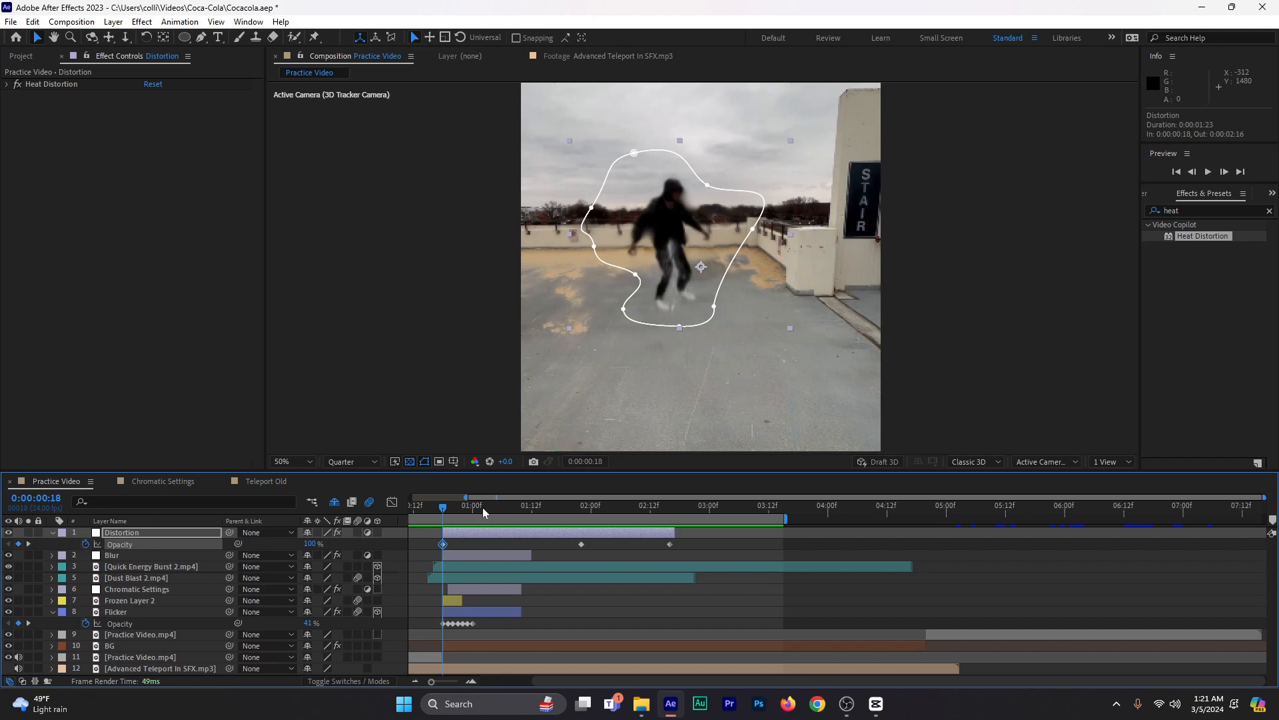
pyautogui.moveTo(444, 545); pyautogui.dragTo(463, 544)
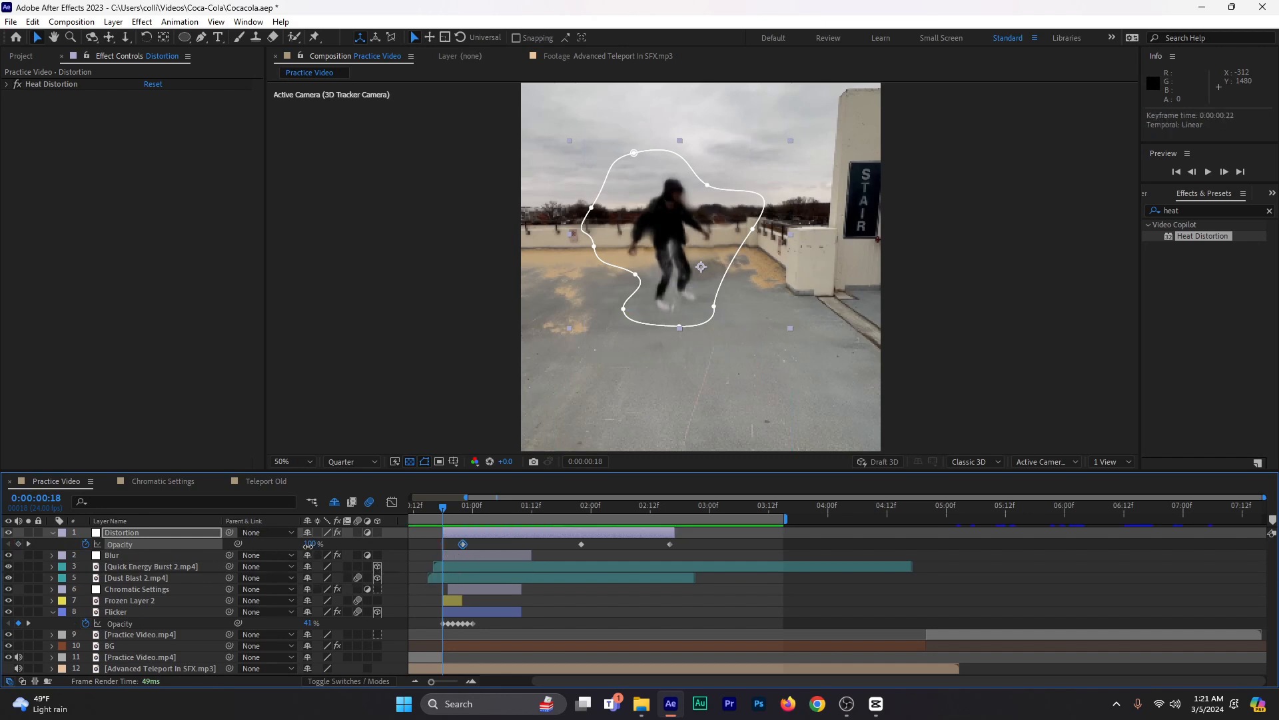
pyautogui.moveTo(308, 545); pyautogui.dragTo(180, 559)
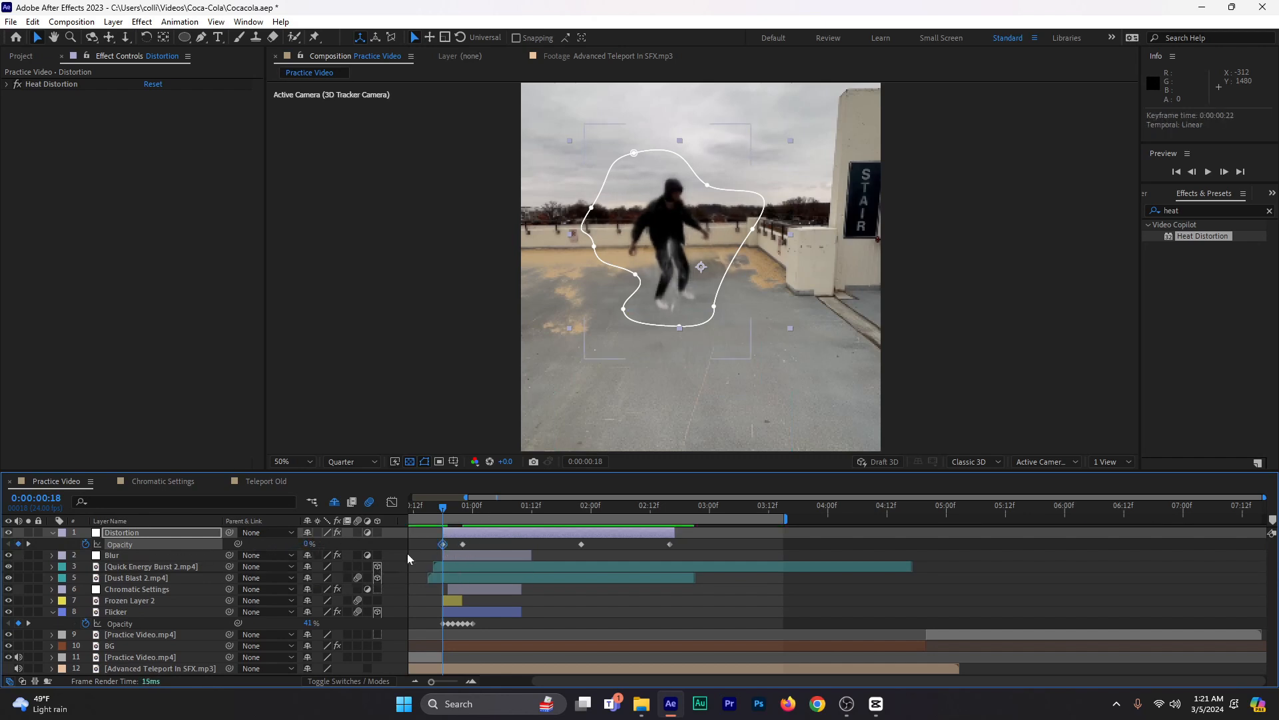
# - Scrub and replay the teleport to review the distortion fade-in, and collapse the Distortion and Flicker layers' opacity properties
pyautogui.moveTo(443, 512); pyautogui.dragTo(458, 516)
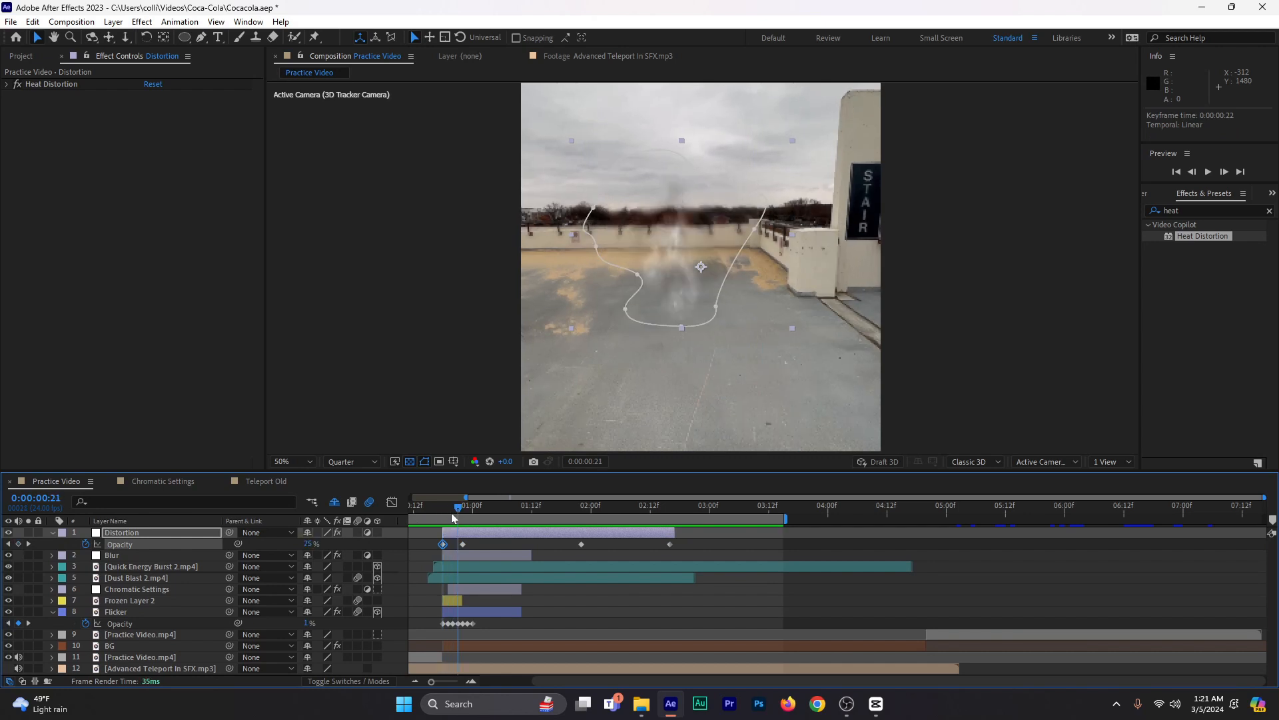
pyautogui.press('space')
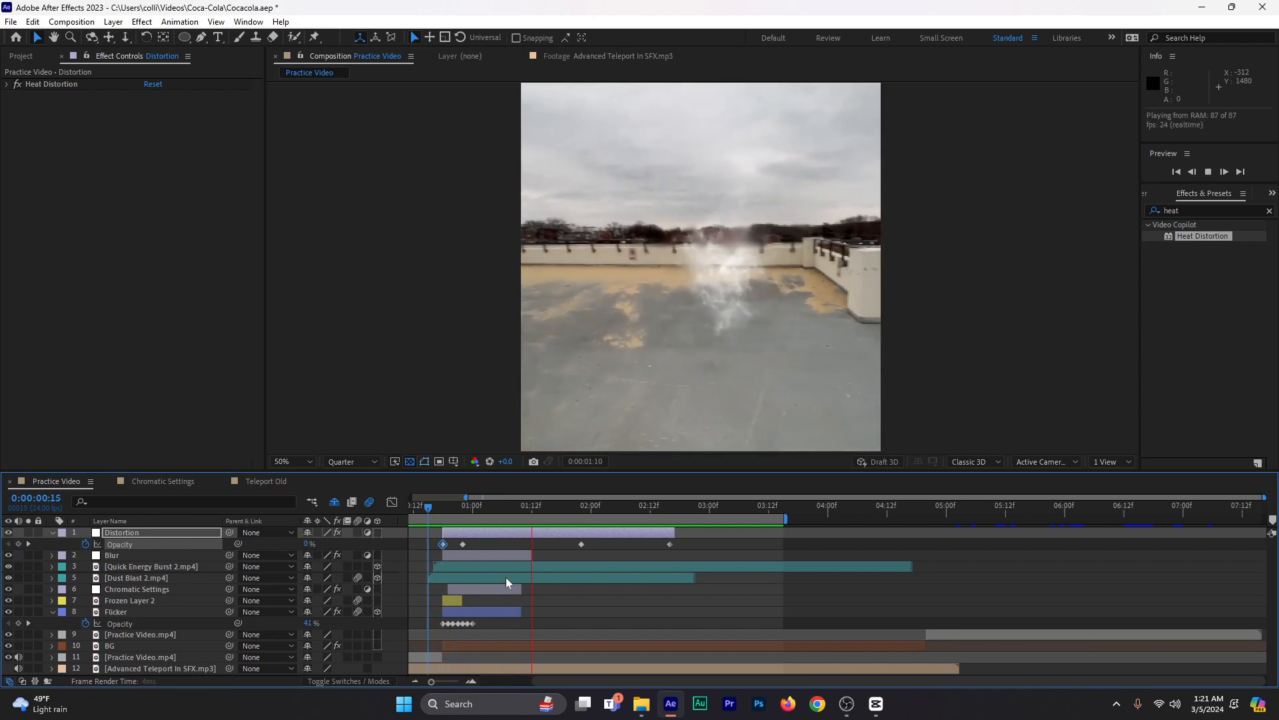
pyautogui.click(424, 510)
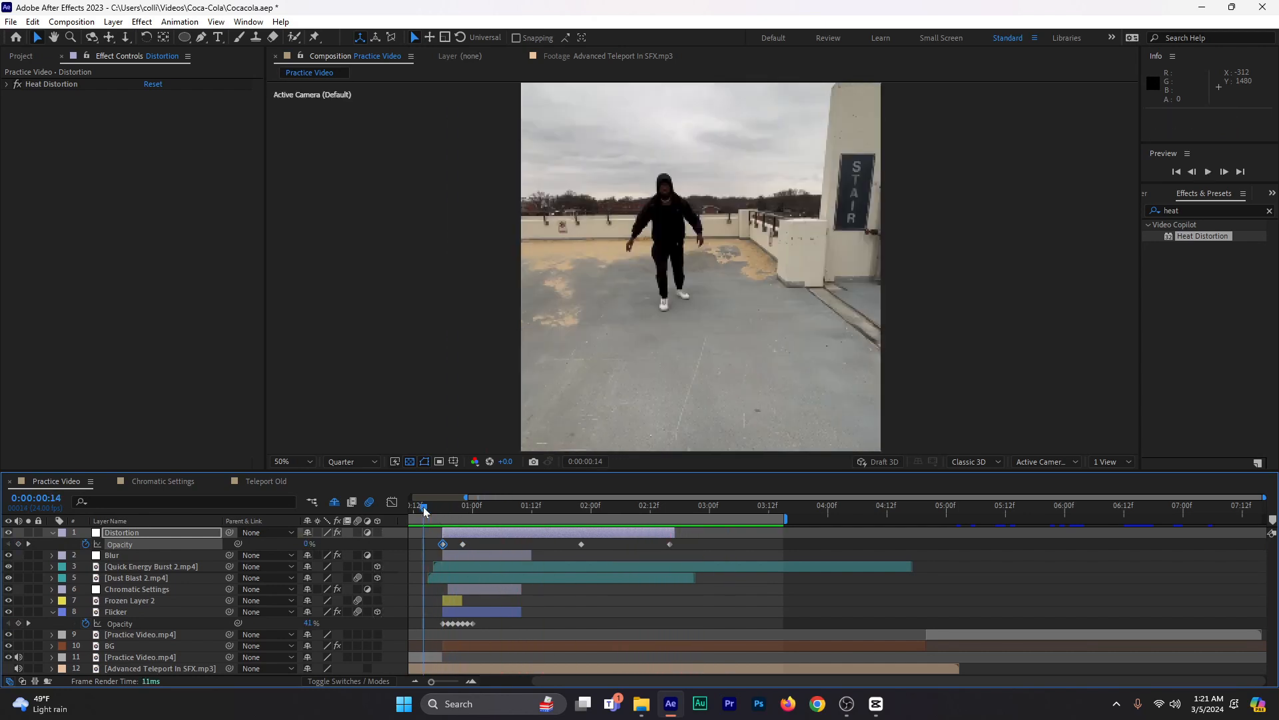
pyautogui.press('space')
pyautogui.press('space')
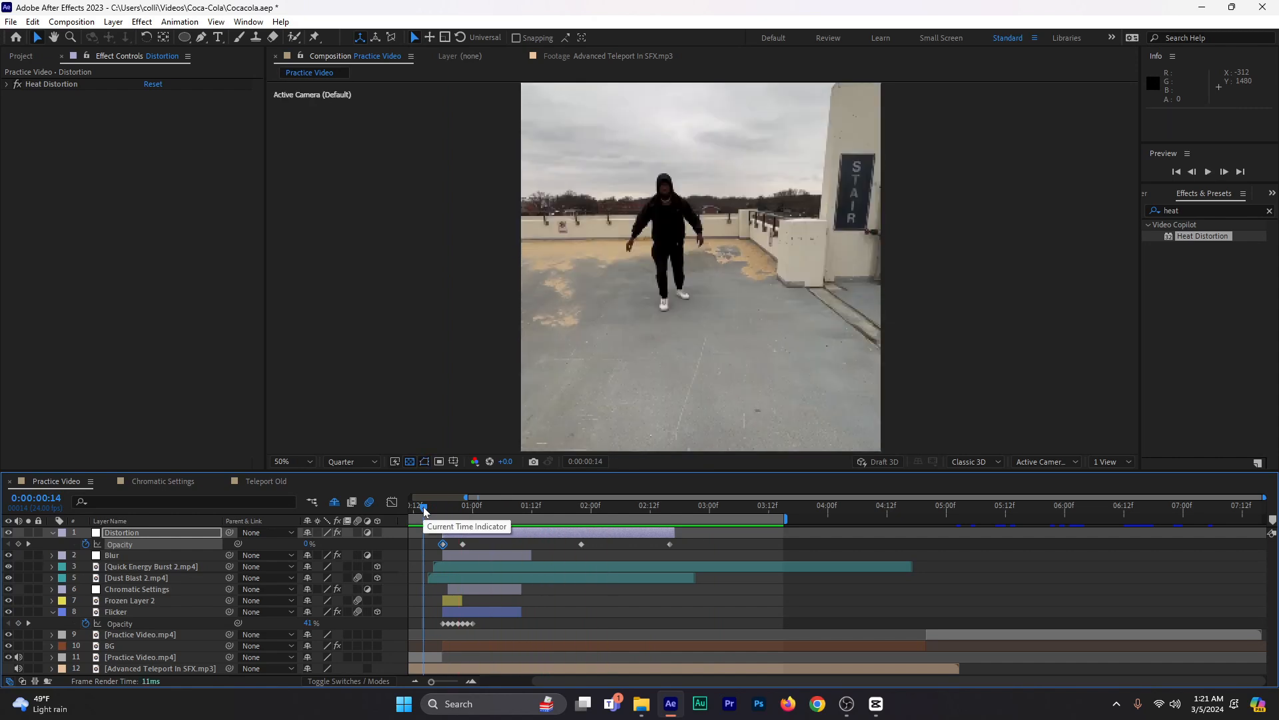
pyautogui.press('space')
pyautogui.press('space')
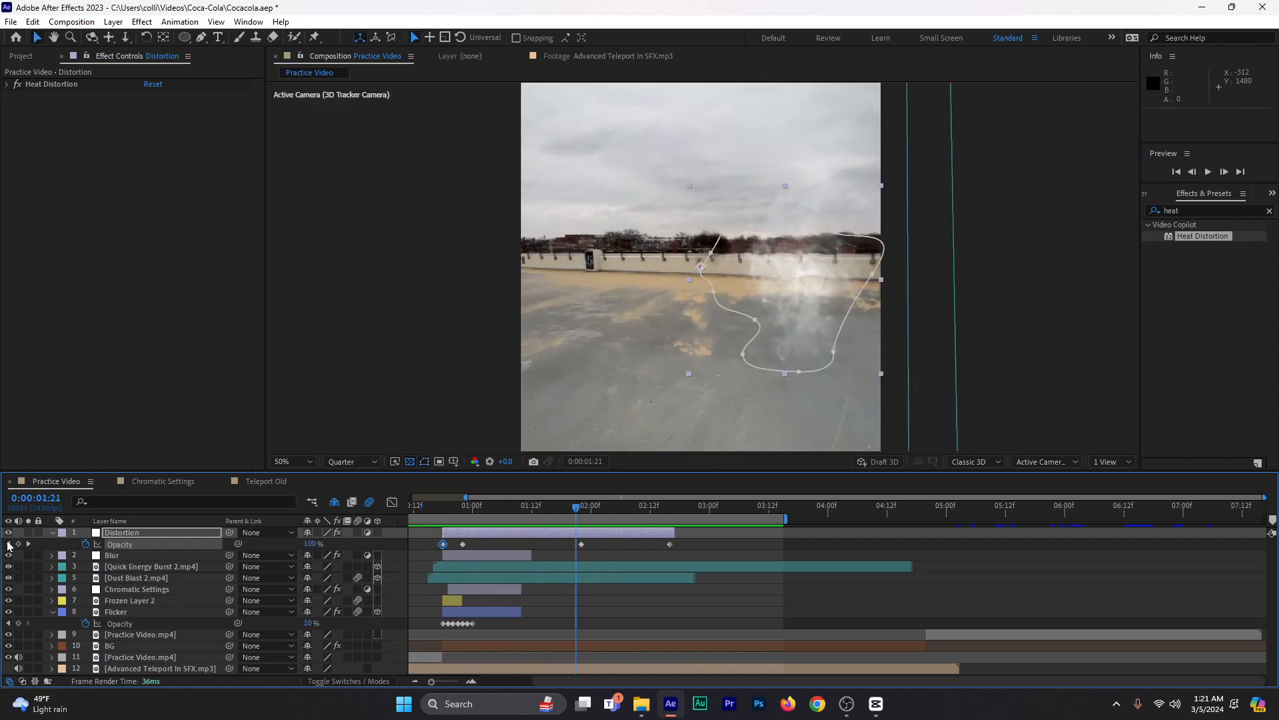
pyautogui.click(54, 531)
pyautogui.click(52, 601)
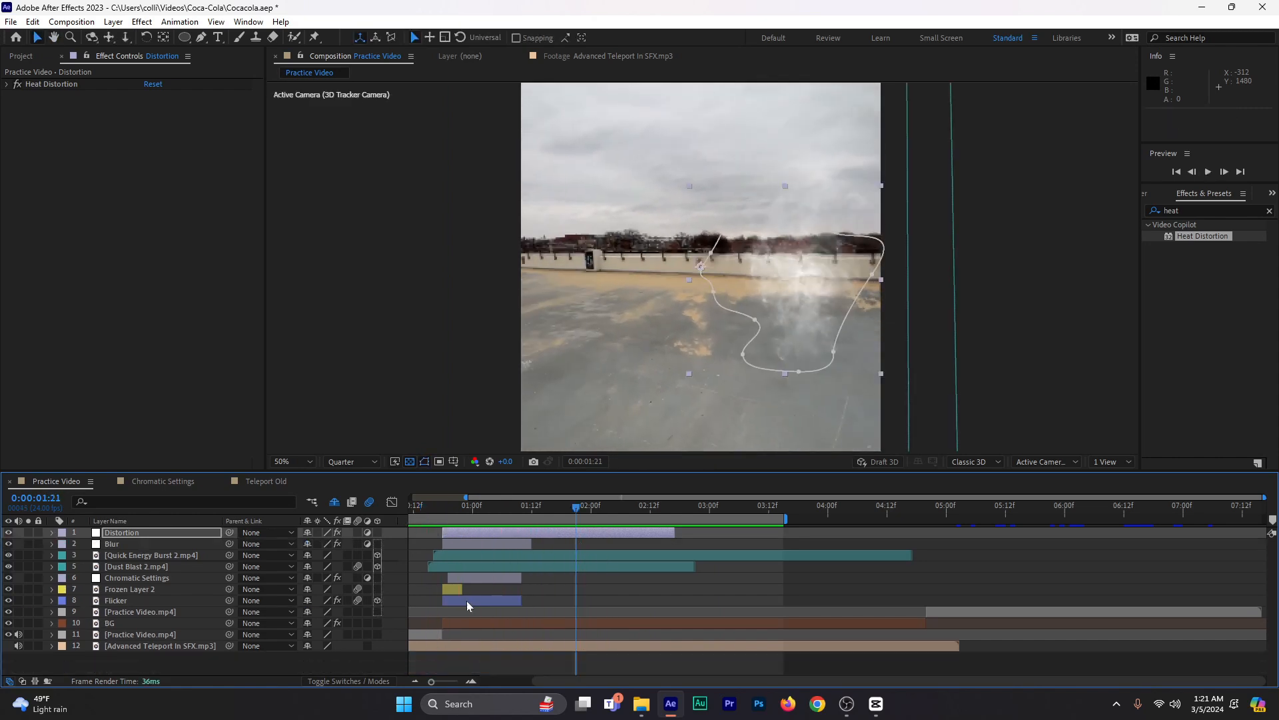
# - Duplicate the Dust Blast 2.mp4 layer at 0:00:01:03 and scale the upper copy up to 9290%
pyautogui.click(484, 565)
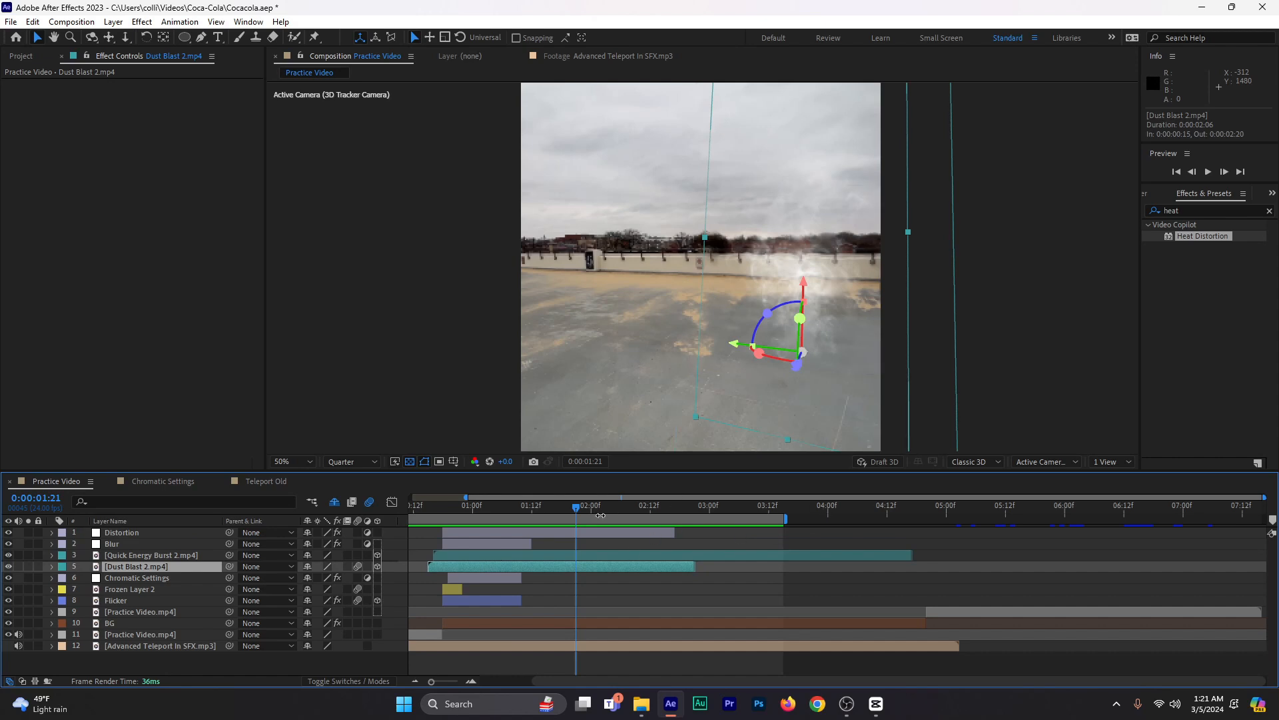
pyautogui.click(546, 511)
pyautogui.click(489, 512)
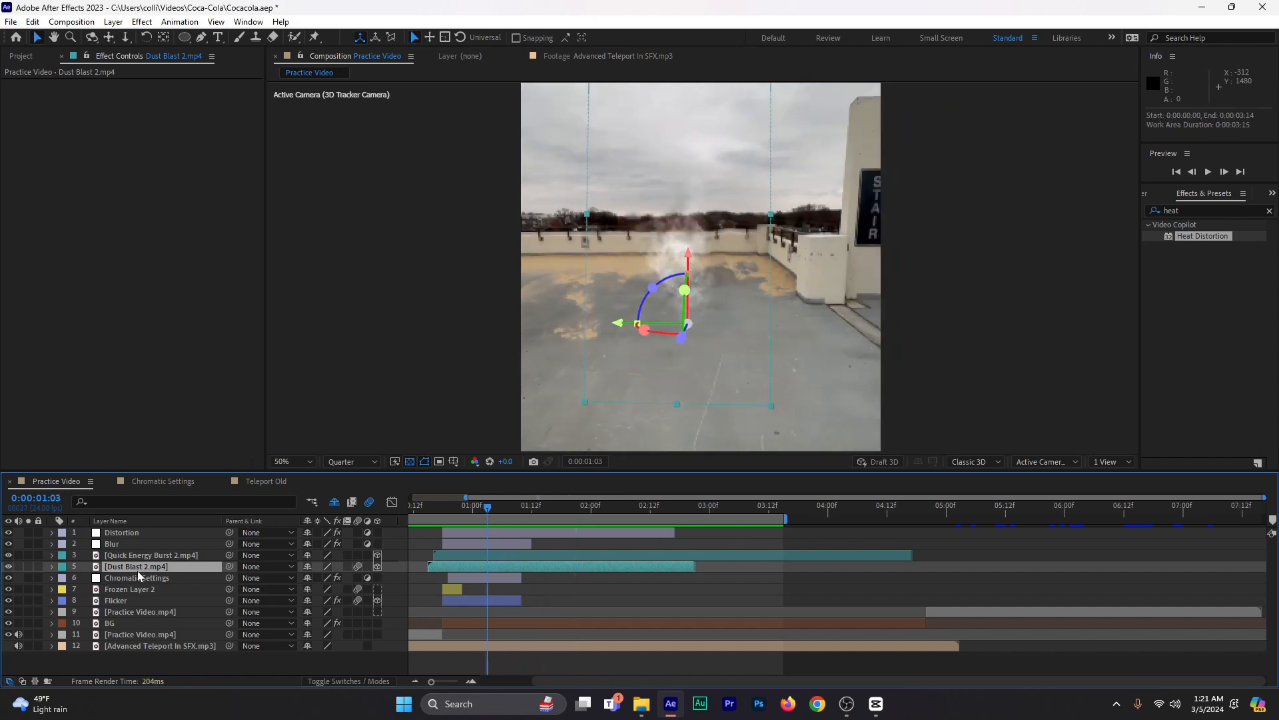
pyautogui.hotkey('ctrl', 'd')
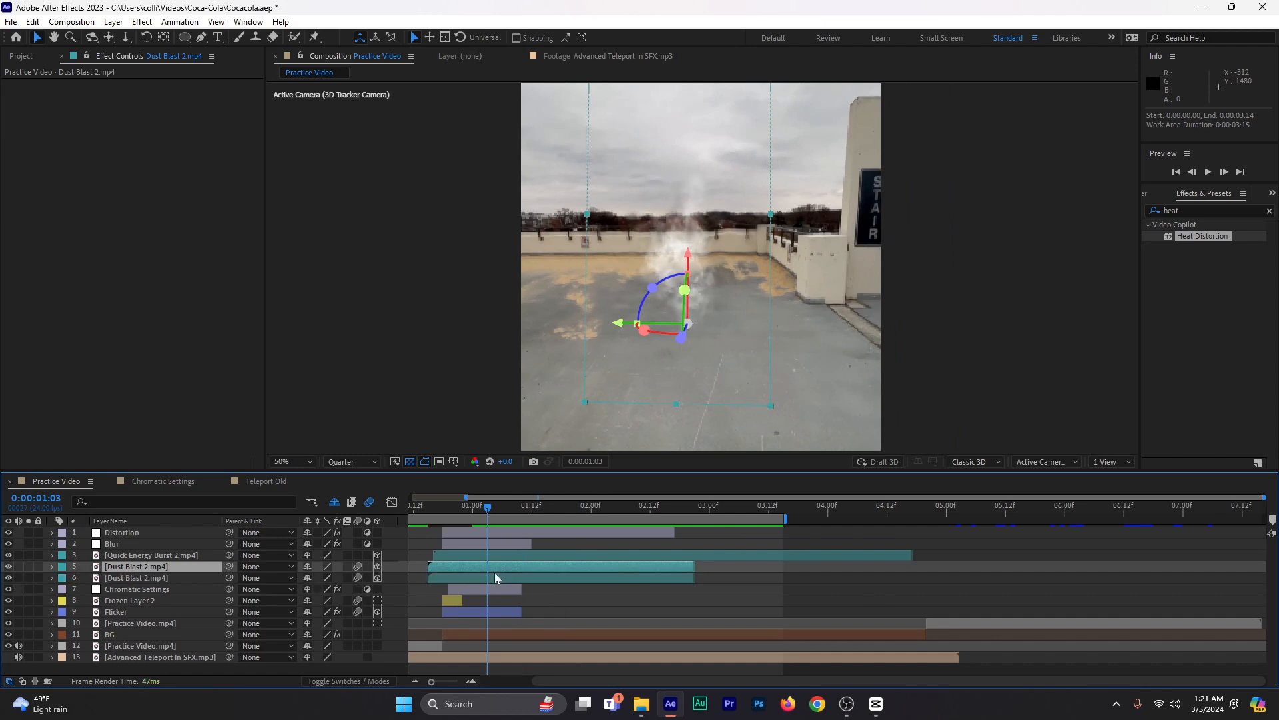
pyautogui.press('s')
pyautogui.moveTo(377, 578); pyautogui.dragTo(627, 573)
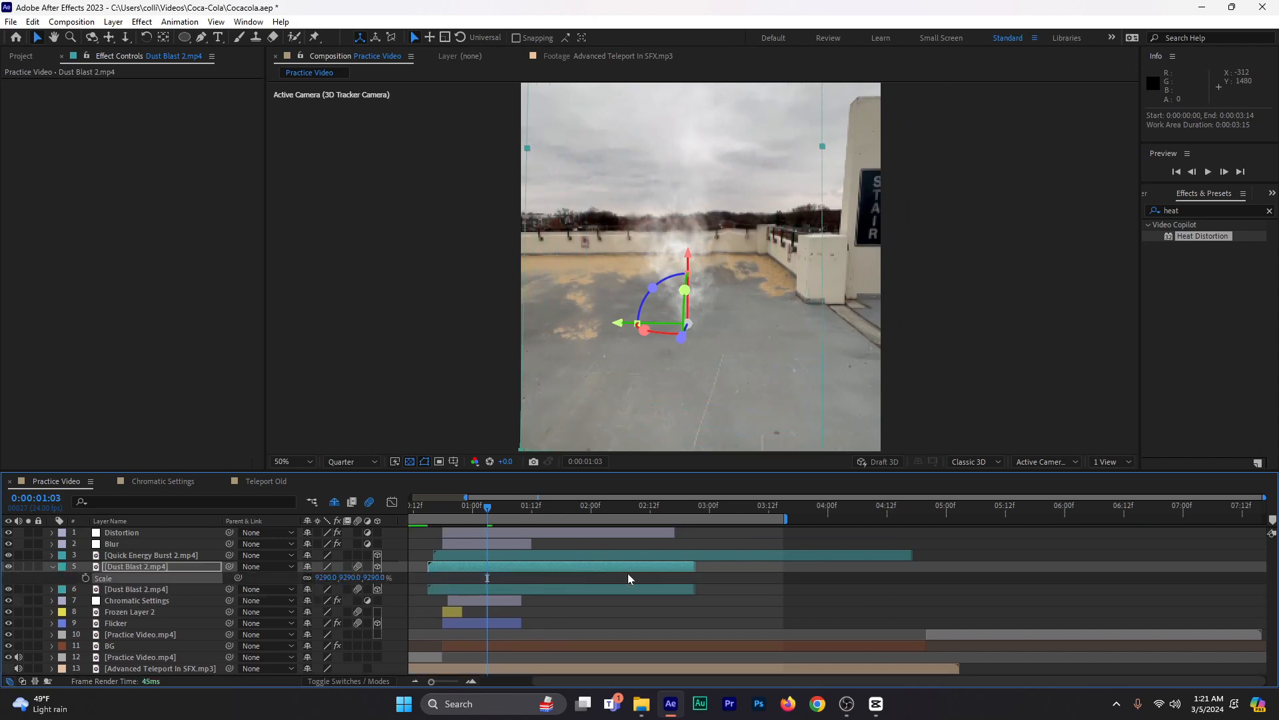
# - Time-stretch the upper Dust Blast 2.mp4 copy with a stretch factor of 120
pyautogui.rightClick(630, 569)
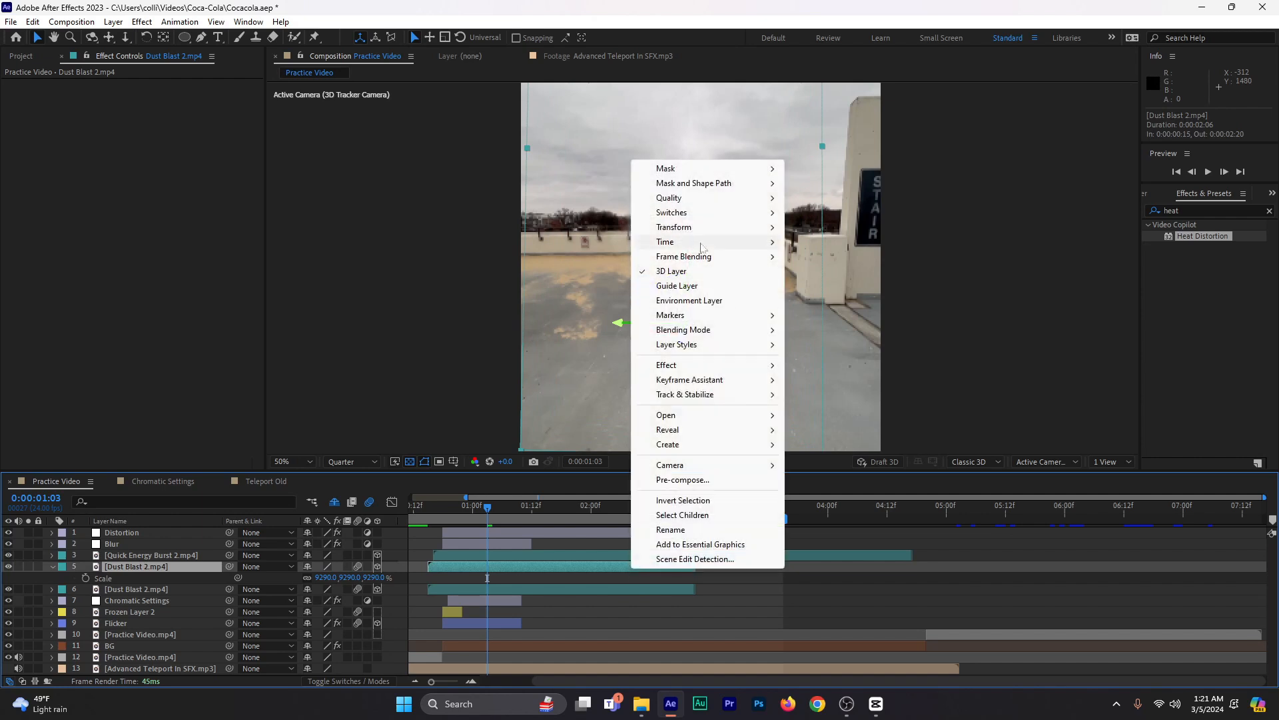
pyautogui.moveTo(700, 242)
pyautogui.click(830, 272)
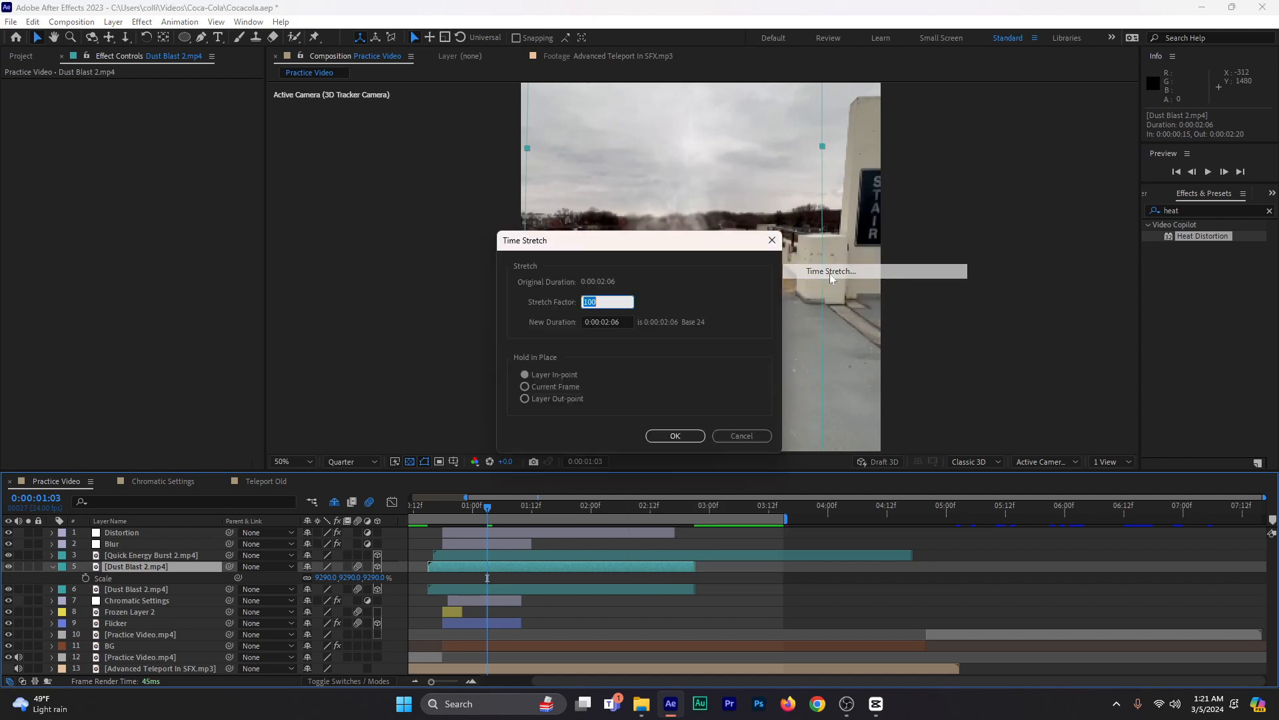
pyautogui.write('120')
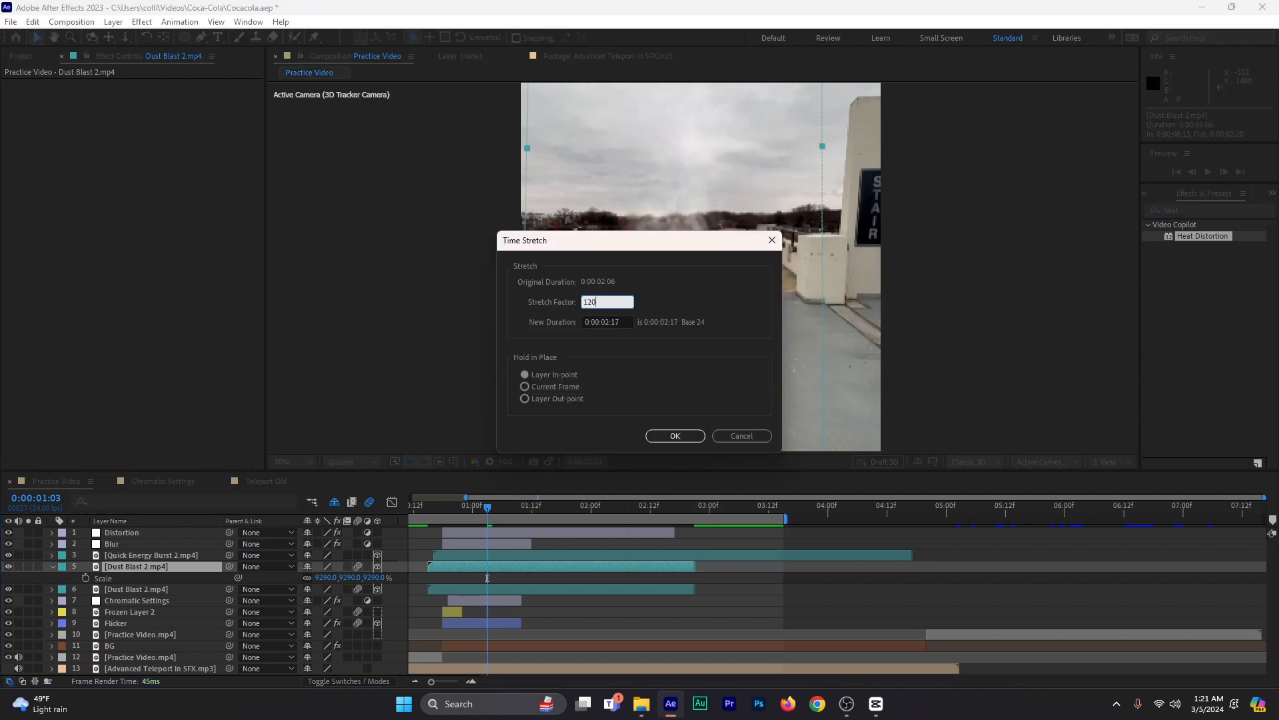
pyautogui.press('Return')
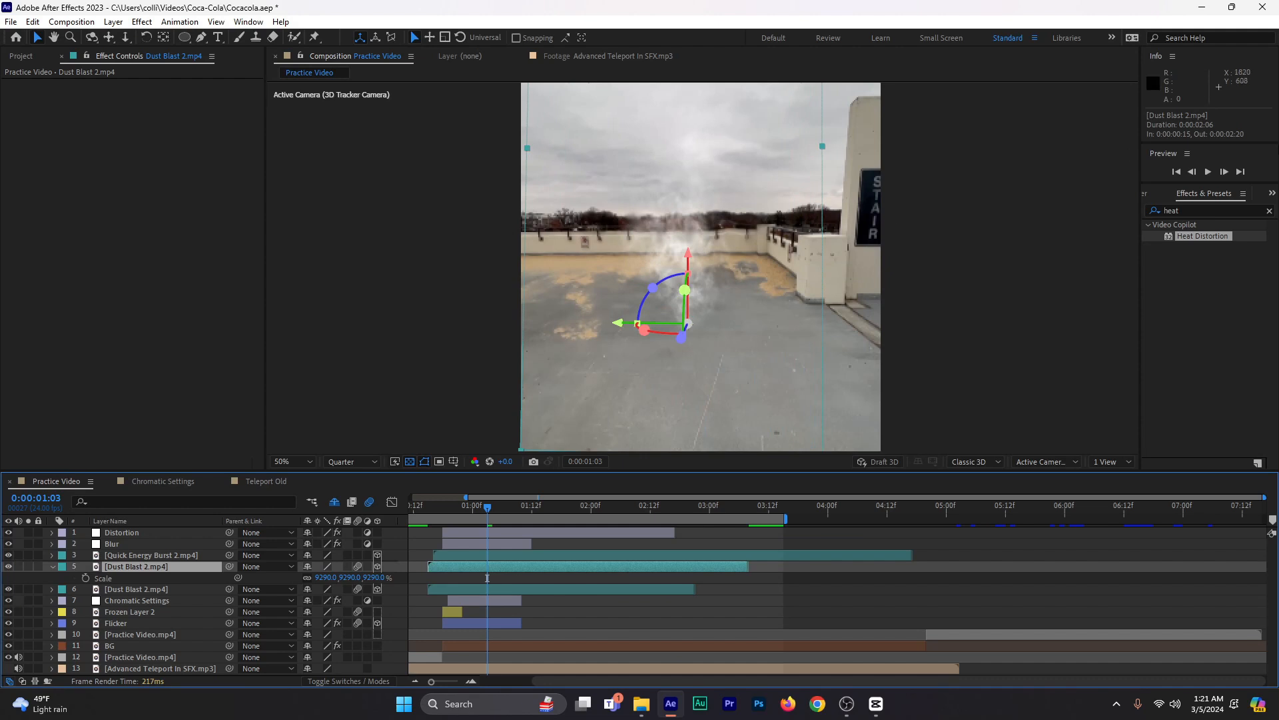
# - Apply Fast Box Blur to the upper Dust Blast 2.mp4 copy with a blur radius of 3, and collapse the effect's settings
pyautogui.click(1200, 210)
pyautogui.write('box')
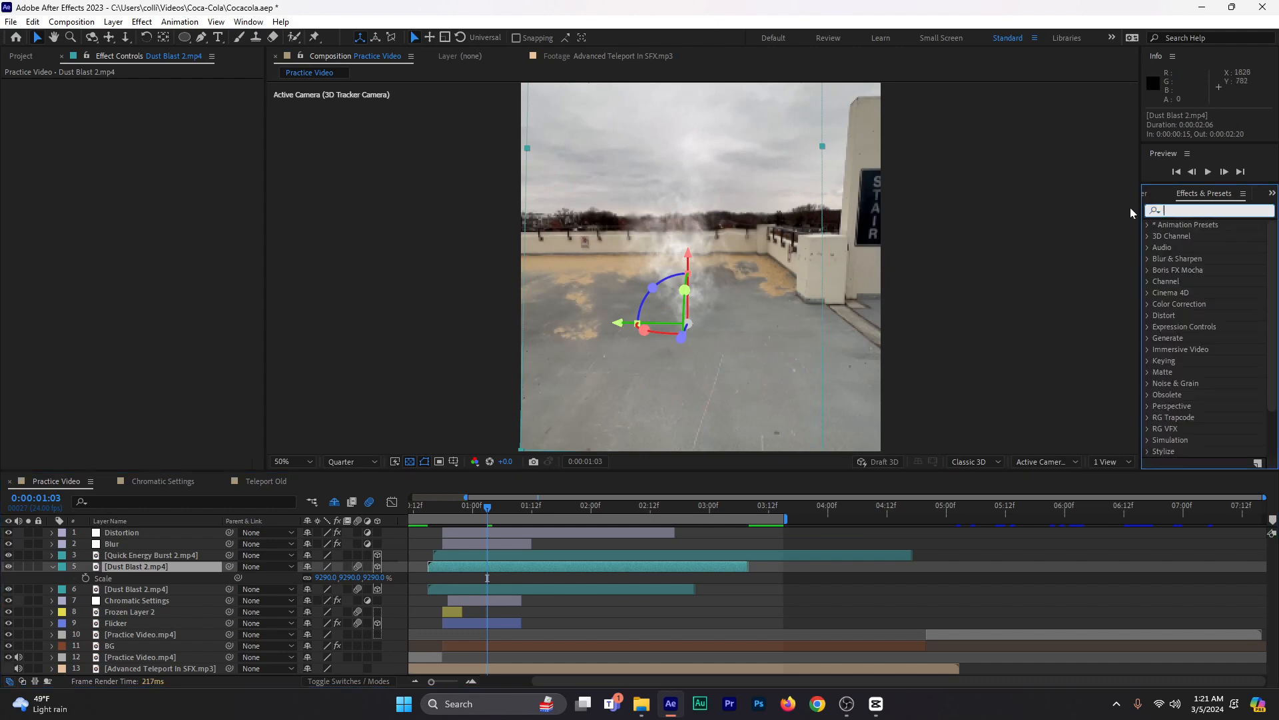
pyautogui.write(' blu')
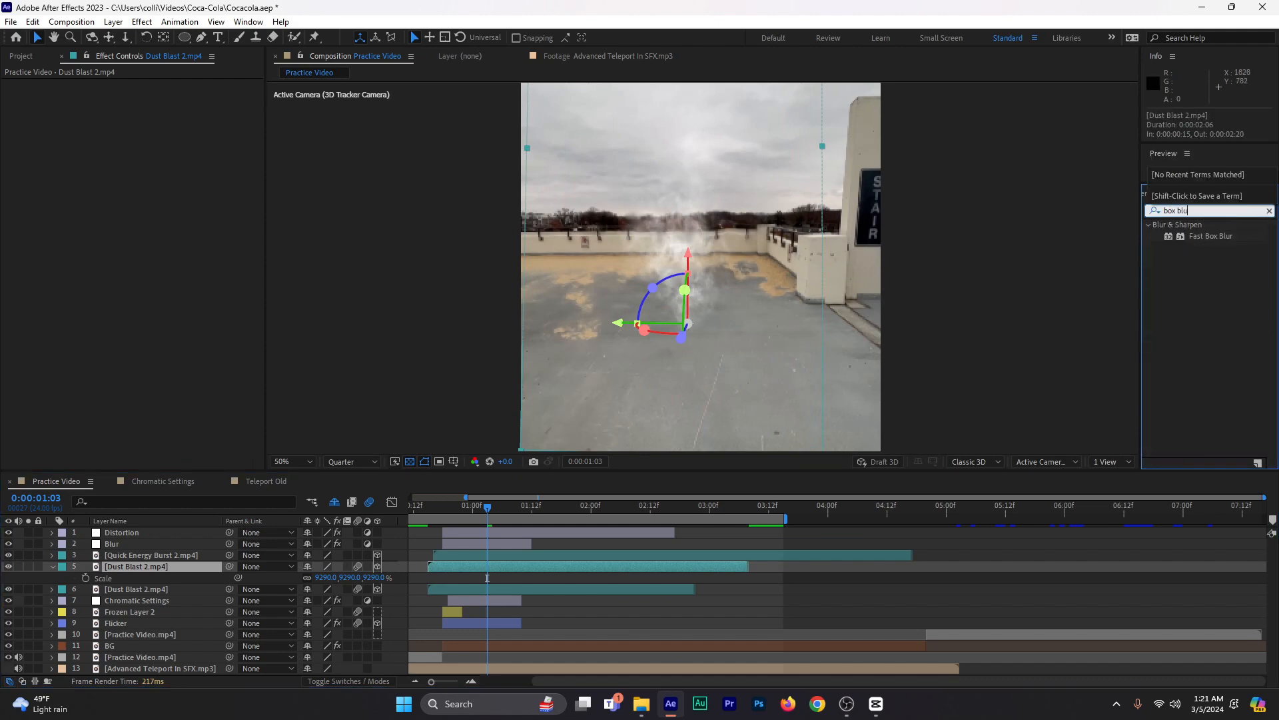
pyautogui.moveTo(1211, 236); pyautogui.dragTo(470, 566)
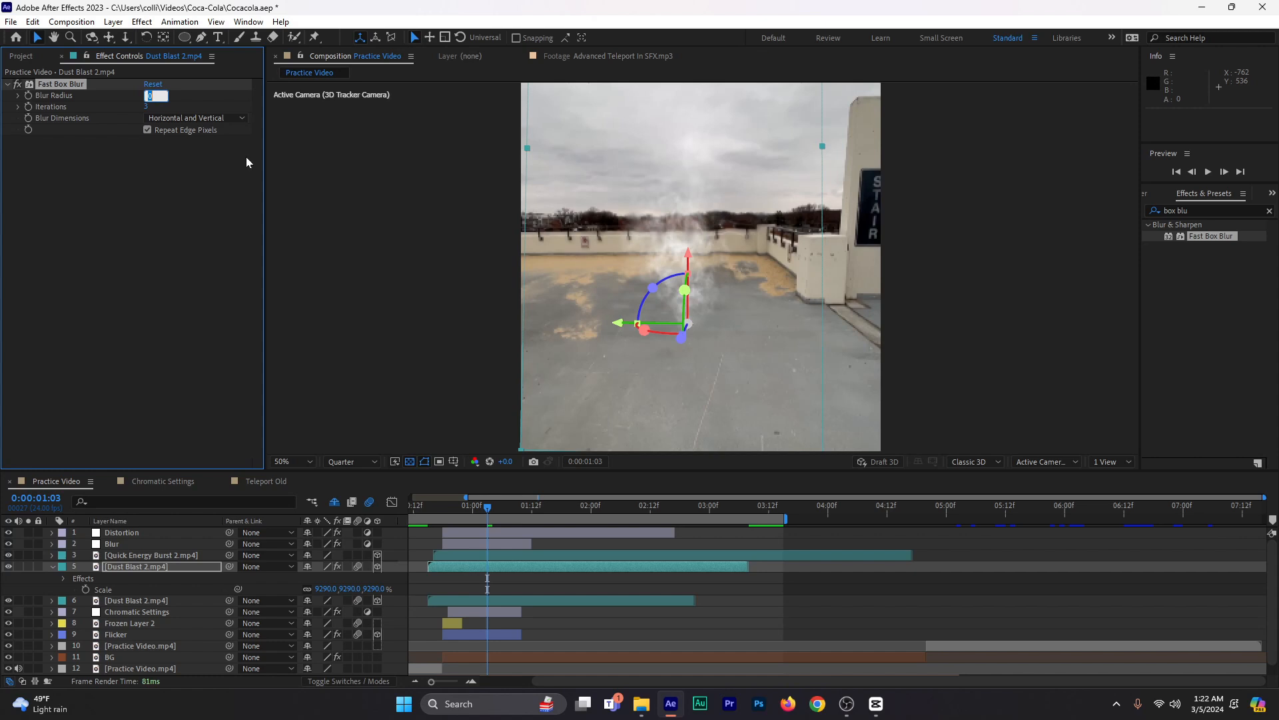
pyautogui.write('3')
pyautogui.click(64, 150)
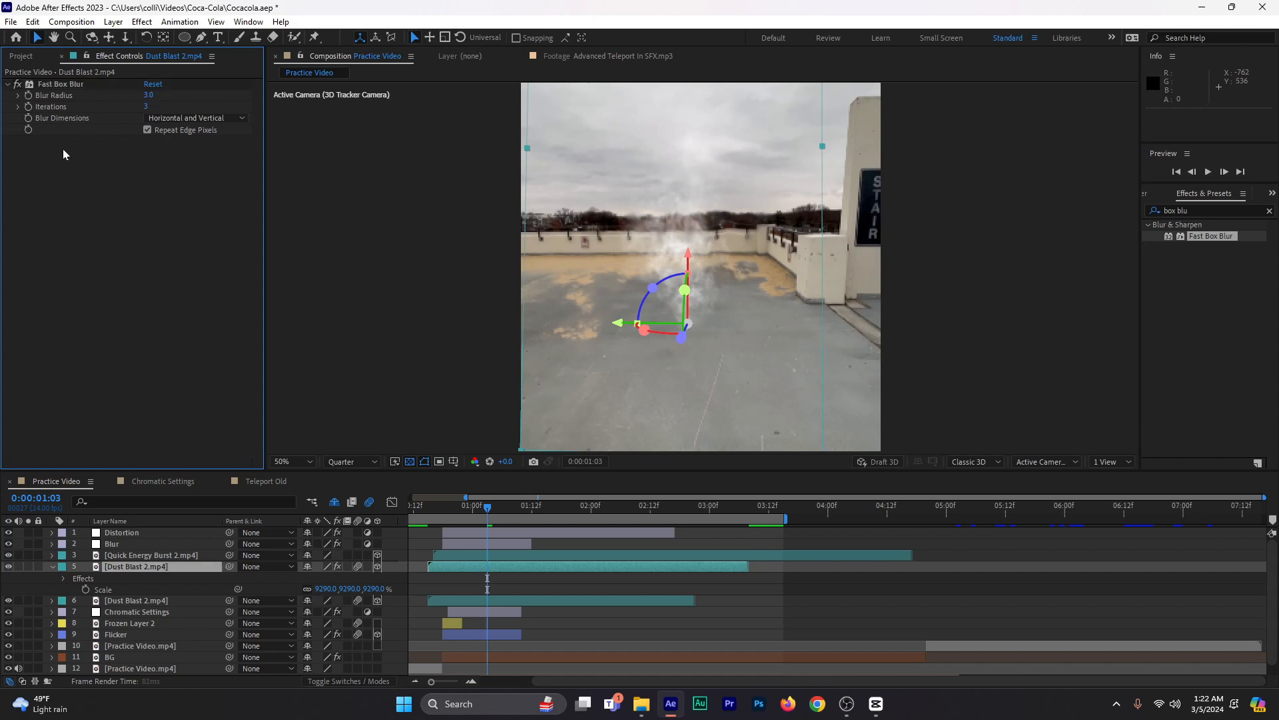
pyautogui.click(6, 86)
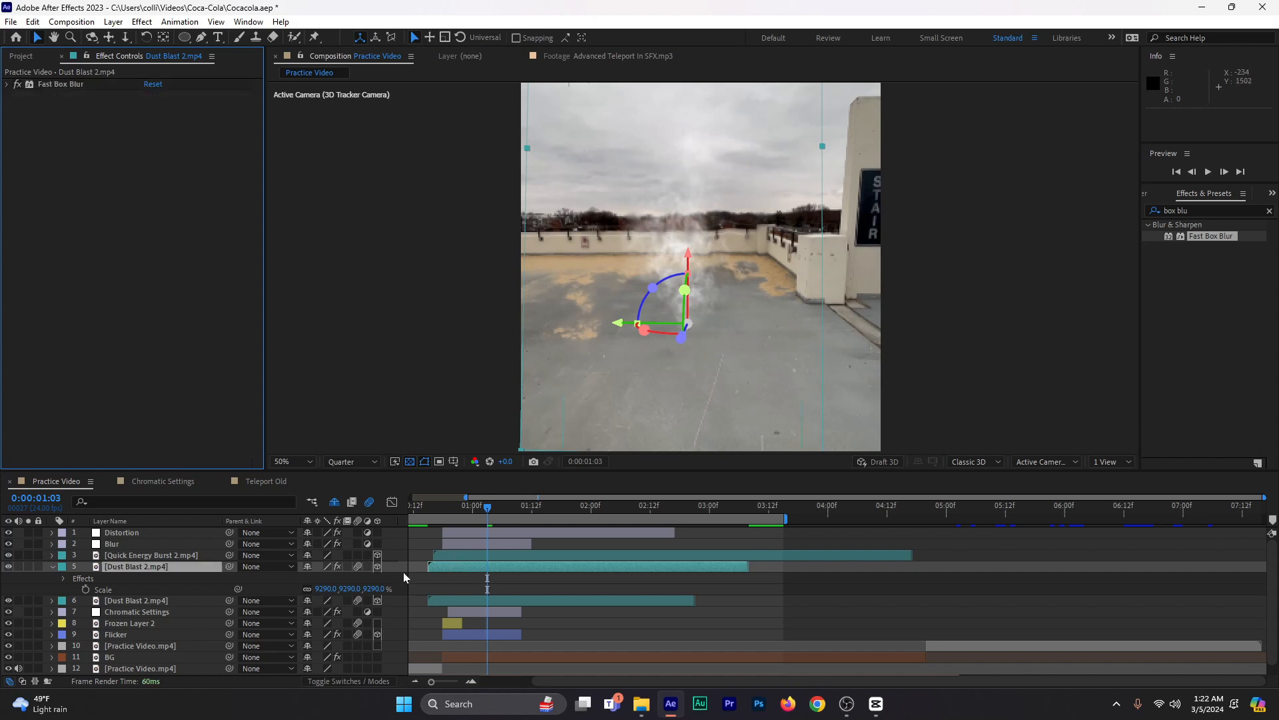
# - Lower the upper Dust Blast 2.mp4 copy's opacity to 67% and play the teleport
pyautogui.press('t')
pyautogui.moveTo(308, 578); pyautogui.dragTo(283, 578)
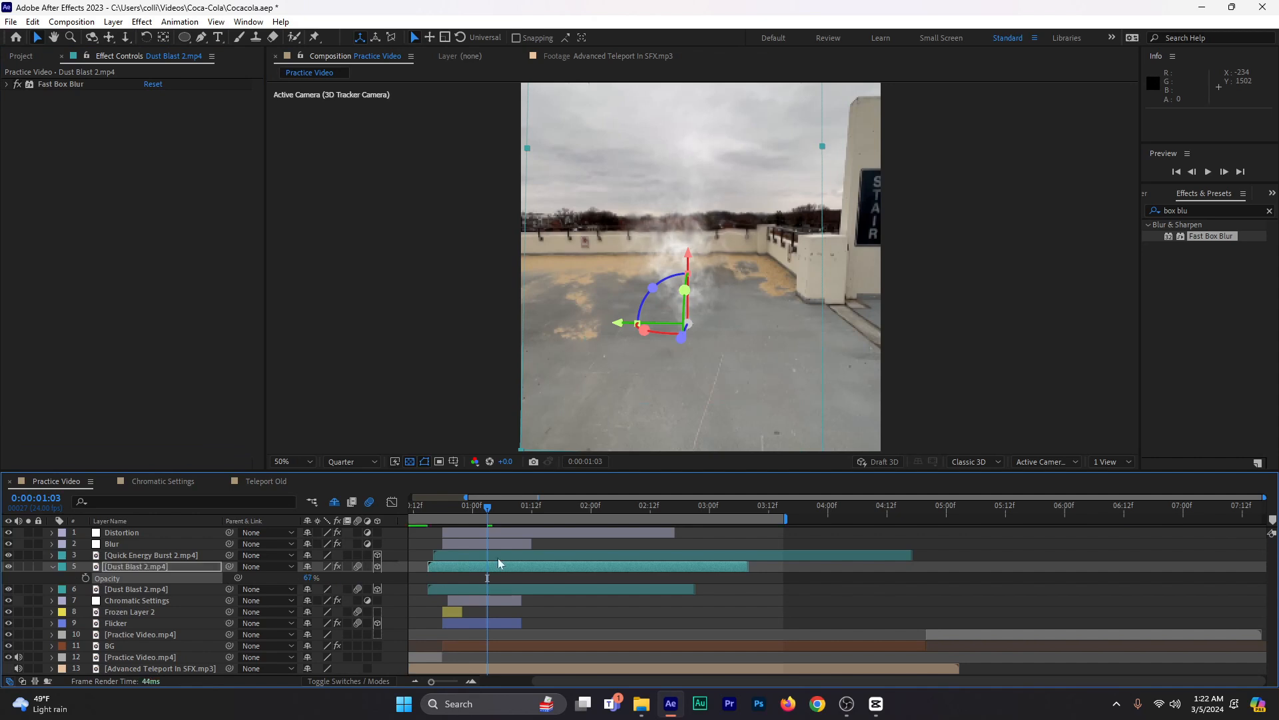
pyautogui.press('space')
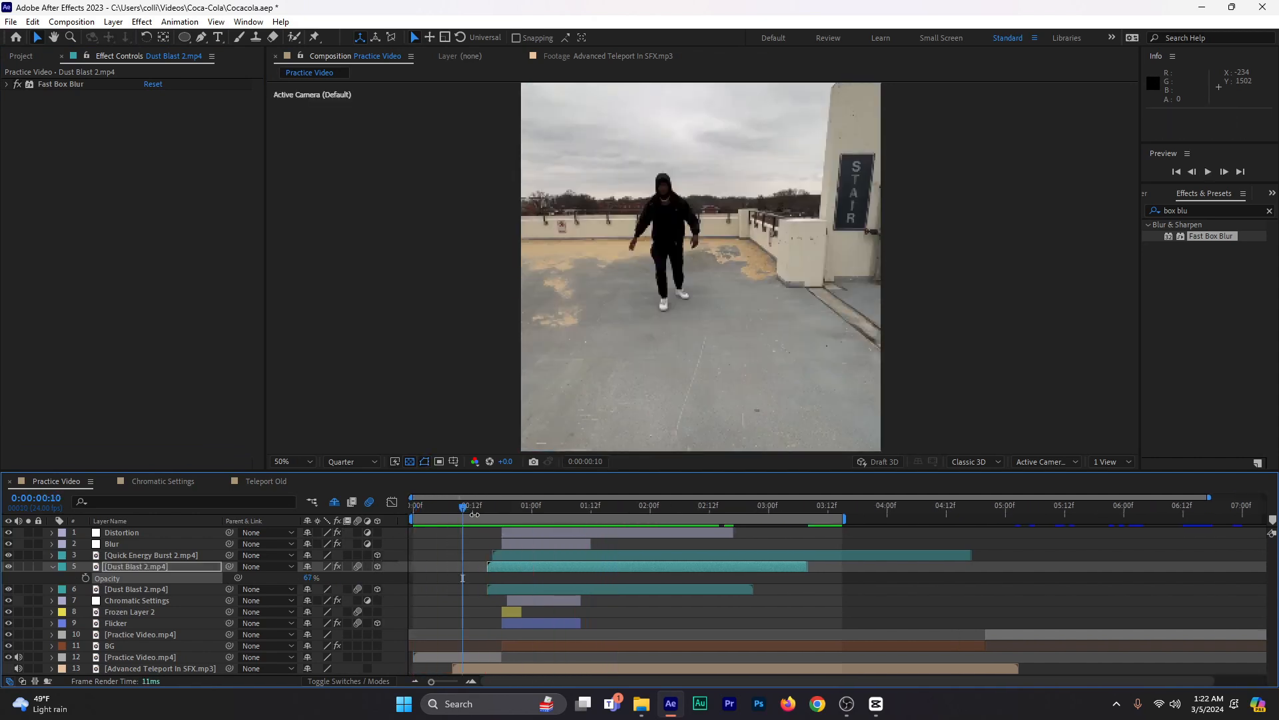
# - Trim the start of the upper Dust Blast 2.mp4 copy to about 0:00:00:19 and replay the teleport from 0:00:00:10
pyautogui.click(482, 511)
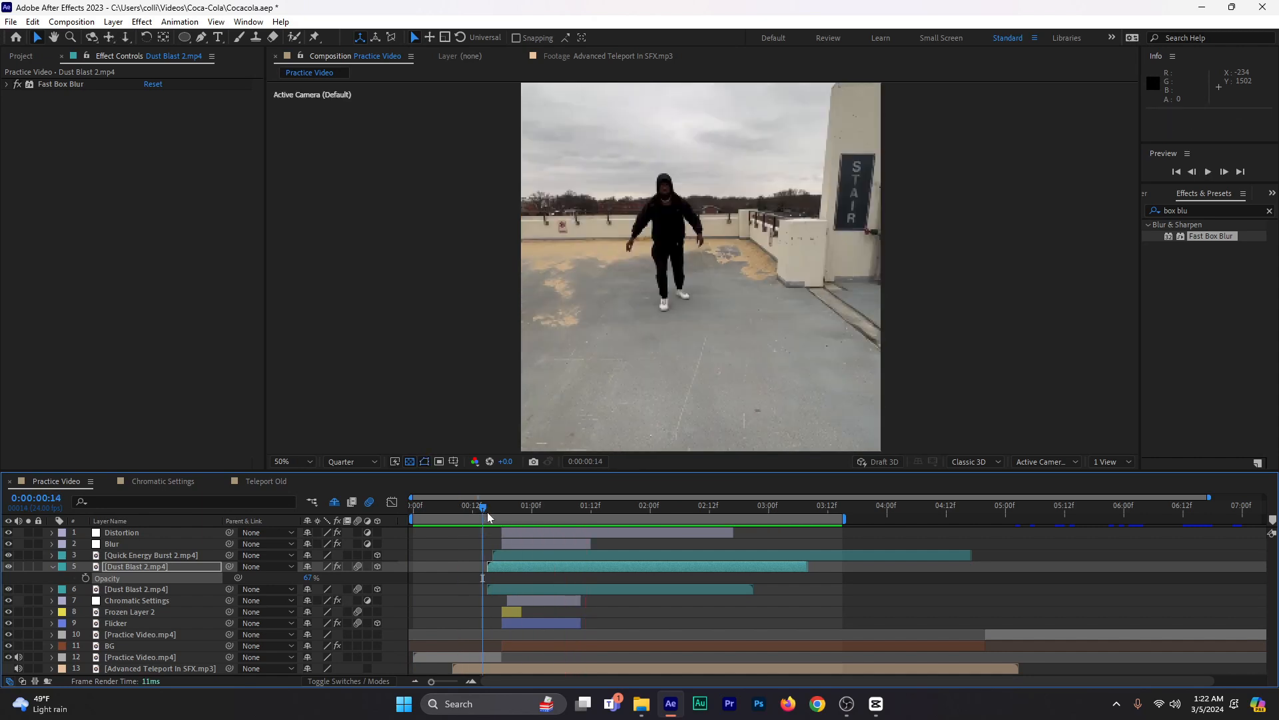
pyautogui.moveTo(485, 511)
pyautogui.mouseDown()
pyautogui.moveTo(502, 518)
pyautogui.moveTo(487, 507)
pyautogui.mouseUp()
pyautogui.moveTo(487, 570); pyautogui.dragTo(505, 588)
pyautogui.click(463, 515)
pyautogui.press('space')
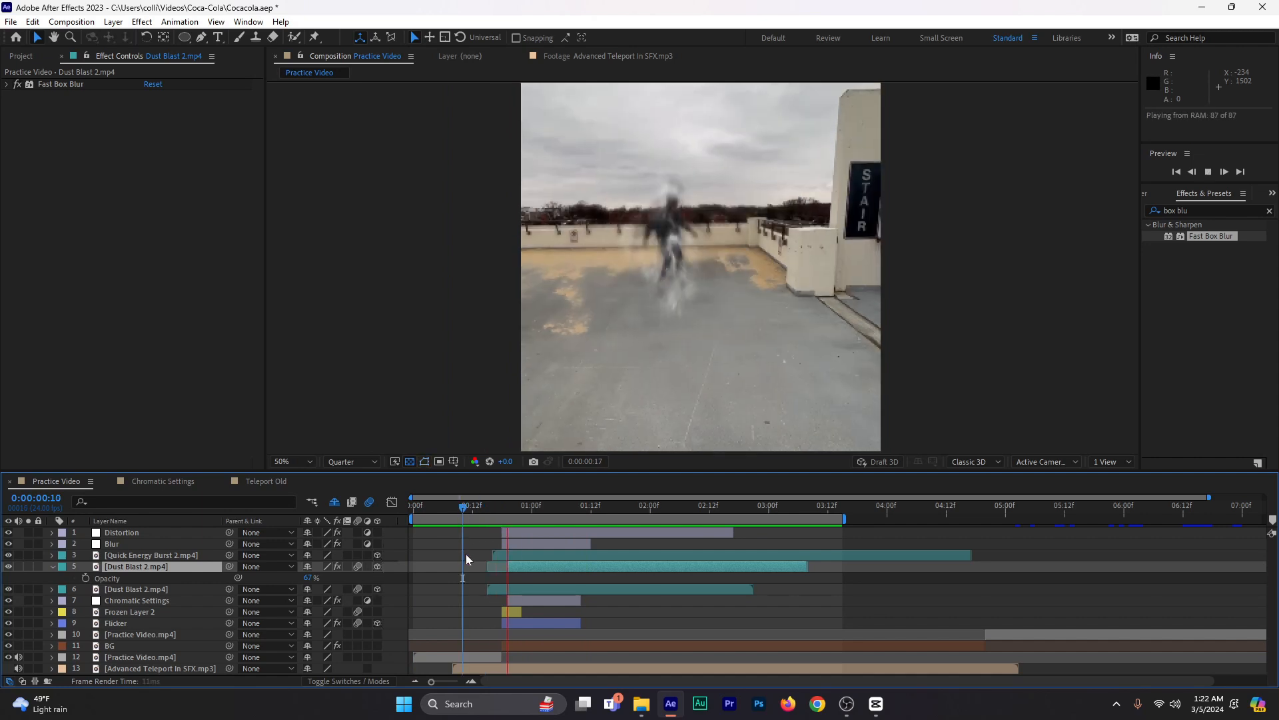
# - Trim the lower Dust Blast 2.mp4 layer's start to 0:00:00:17 and Quick Energy Burst 2.mp4's start to 0:00:00:18, and replay from 0:00:00:05
pyautogui.moveTo(495, 503); pyautogui.dragTo(501, 505)
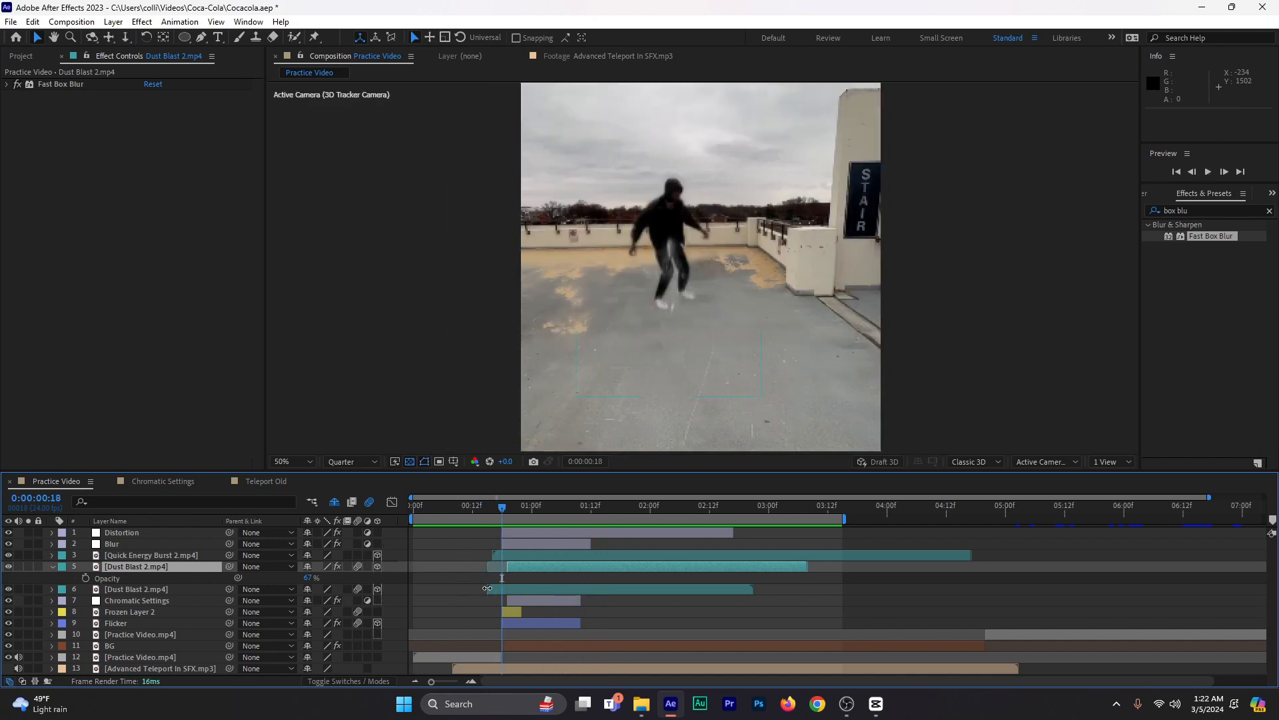
pyautogui.moveTo(487, 588); pyautogui.dragTo(497, 562)
pyautogui.click(437, 510)
pyautogui.press('space')
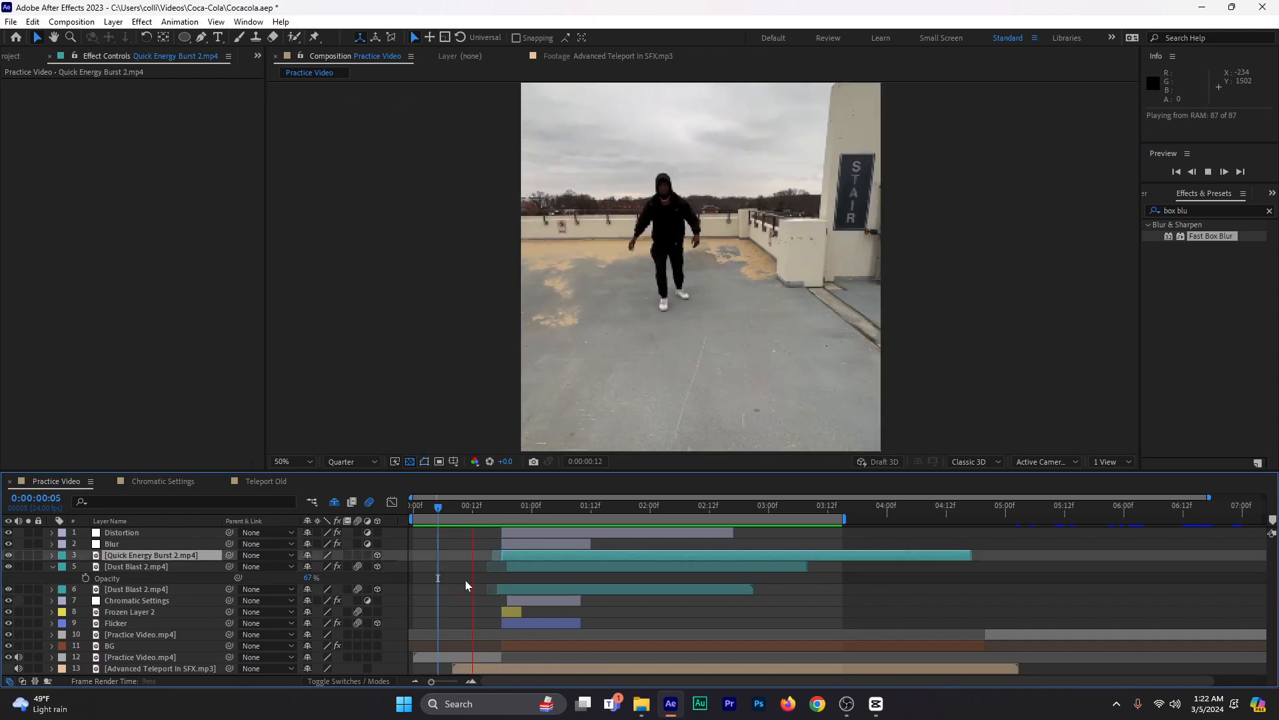
# - Trim the lower Dust Blast 2.mp4 layer's start to 0:00:00:18 and play the result
pyautogui.click(474, 509)
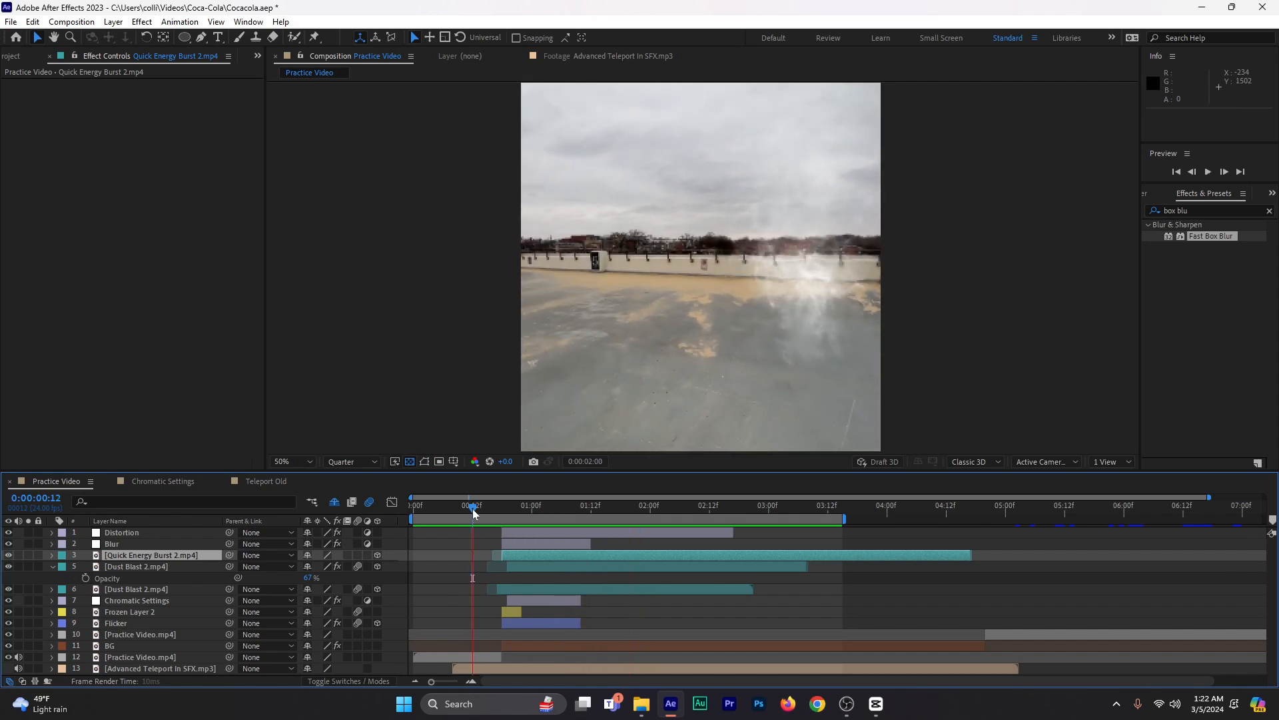
pyautogui.moveTo(473, 509); pyautogui.dragTo(503, 516)
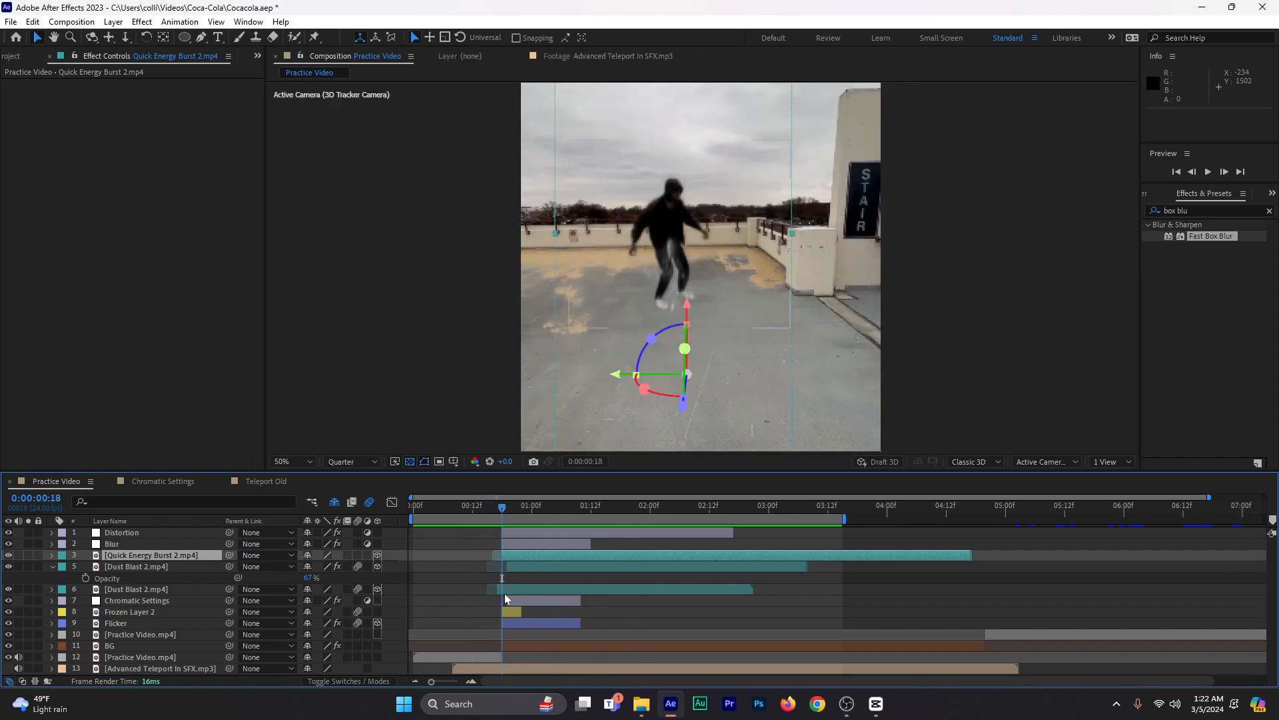
pyautogui.moveTo(497, 591); pyautogui.dragTo(502, 591)
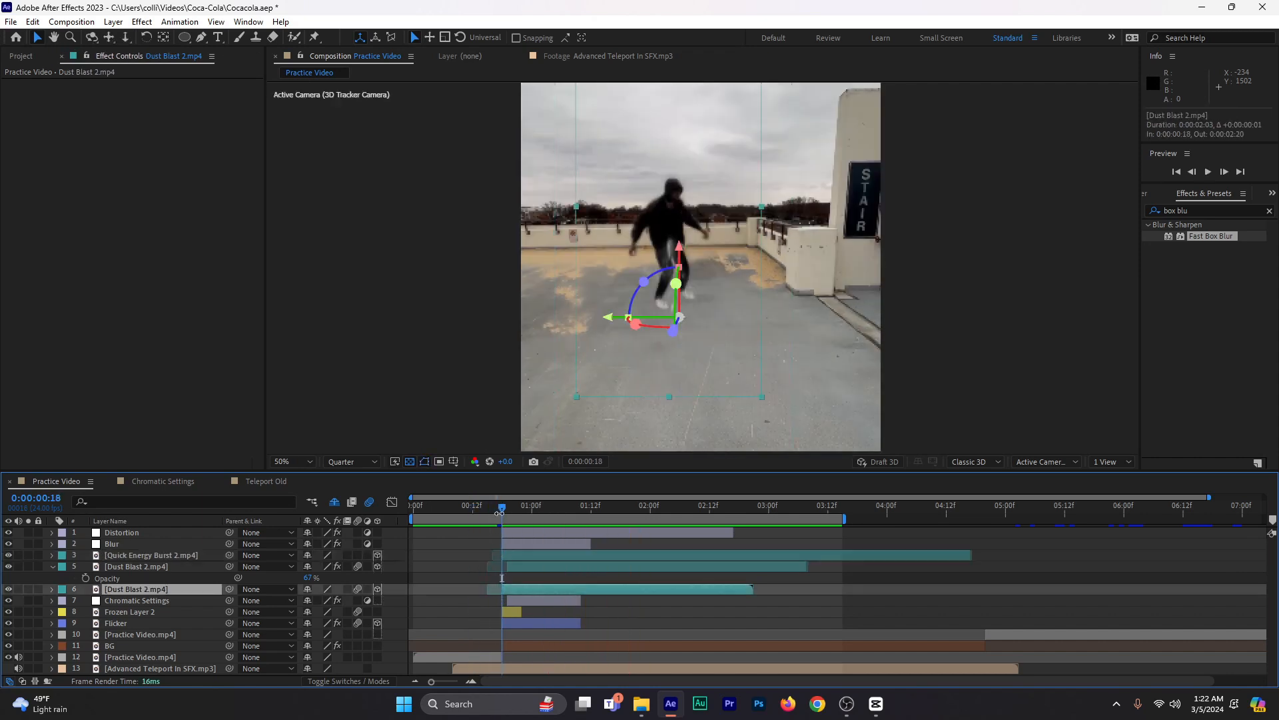
pyautogui.press('space')
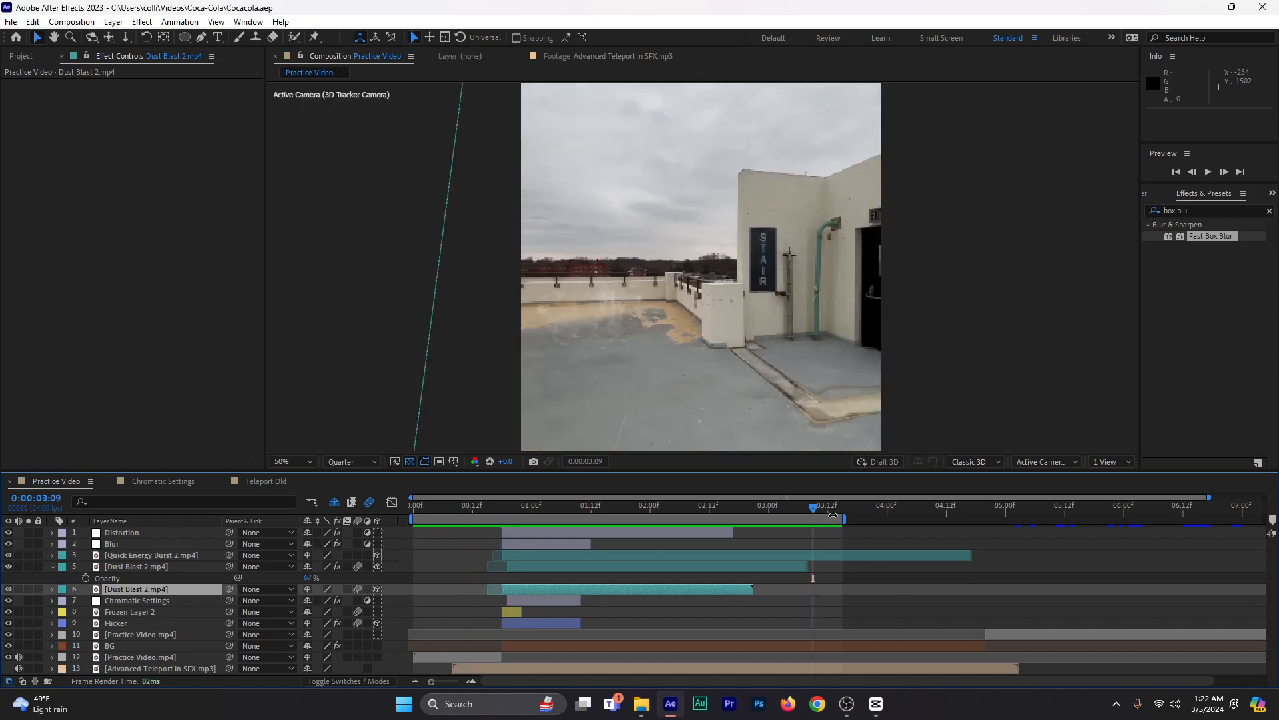
# - Extend the work area's end to 0:00:04:16, select the Advanced Teleport In SFX.mp3 layer and return the playhead to the composition's start
pyautogui.moveTo(833, 515); pyautogui.dragTo(973, 572)
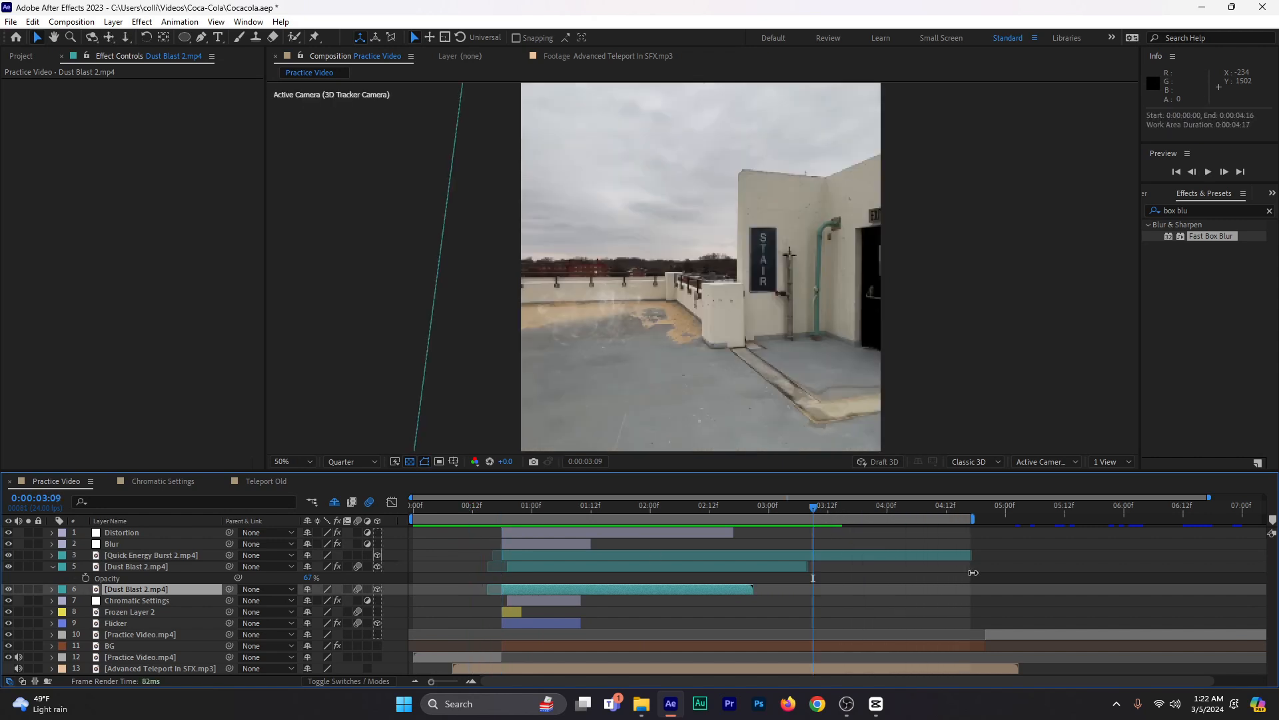
pyautogui.click(171, 667)
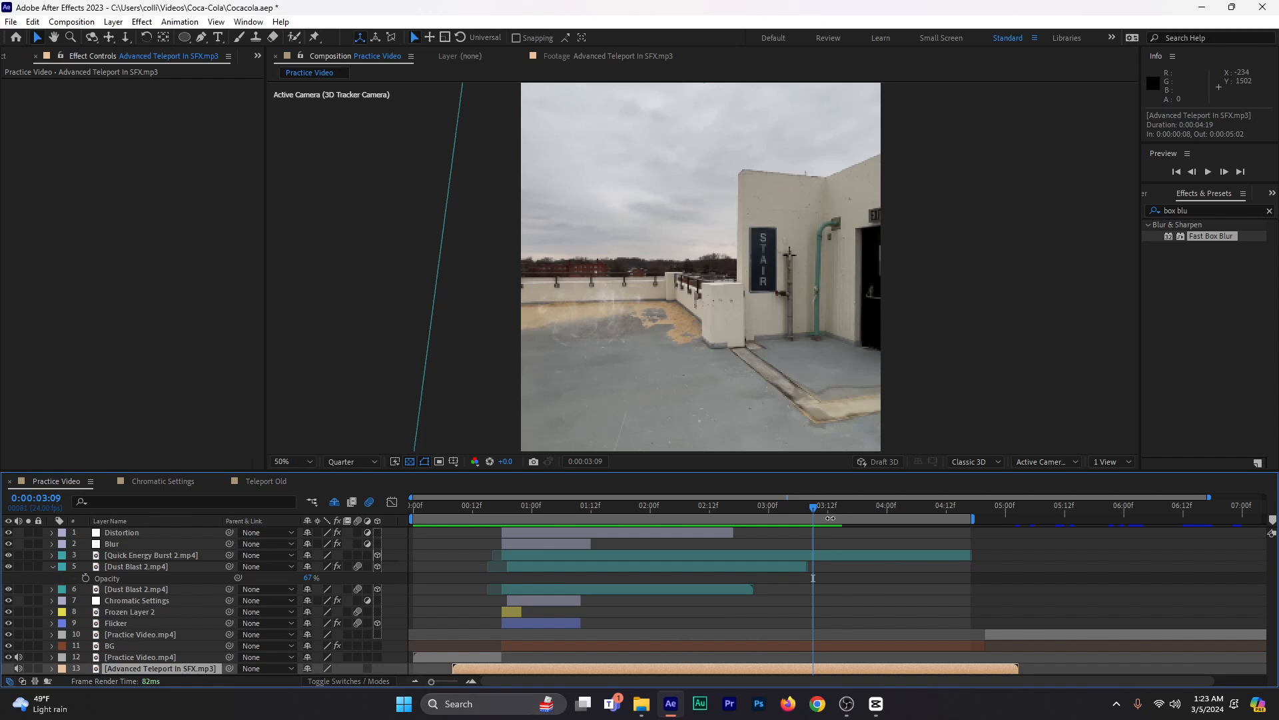
pyautogui.moveTo(814, 508); pyautogui.dragTo(493, 534)
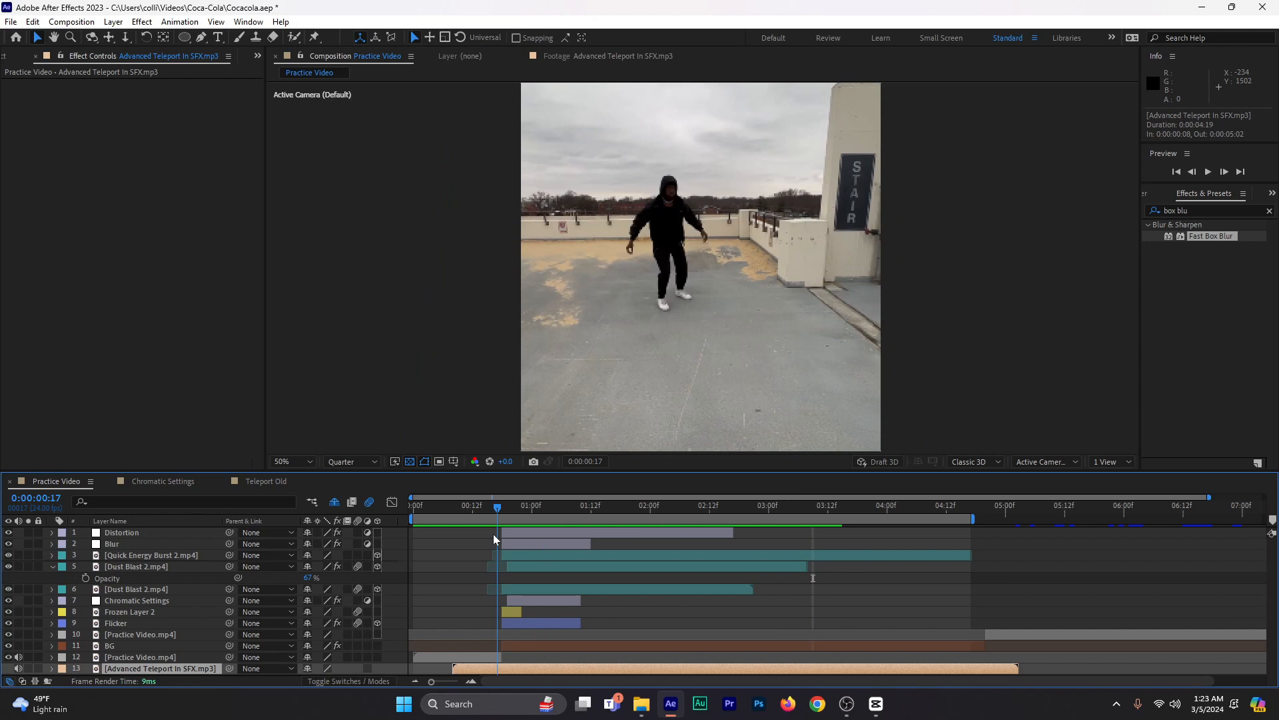
pyautogui.press('space')
pyautogui.press('Home')
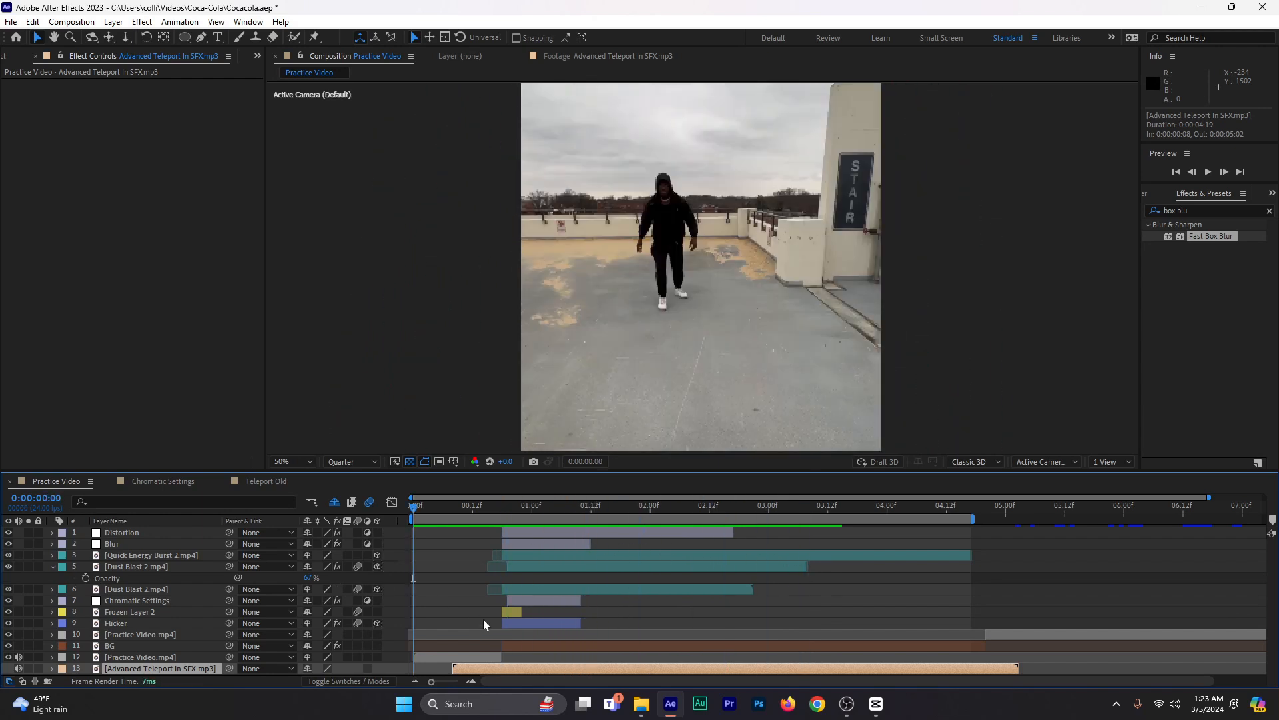